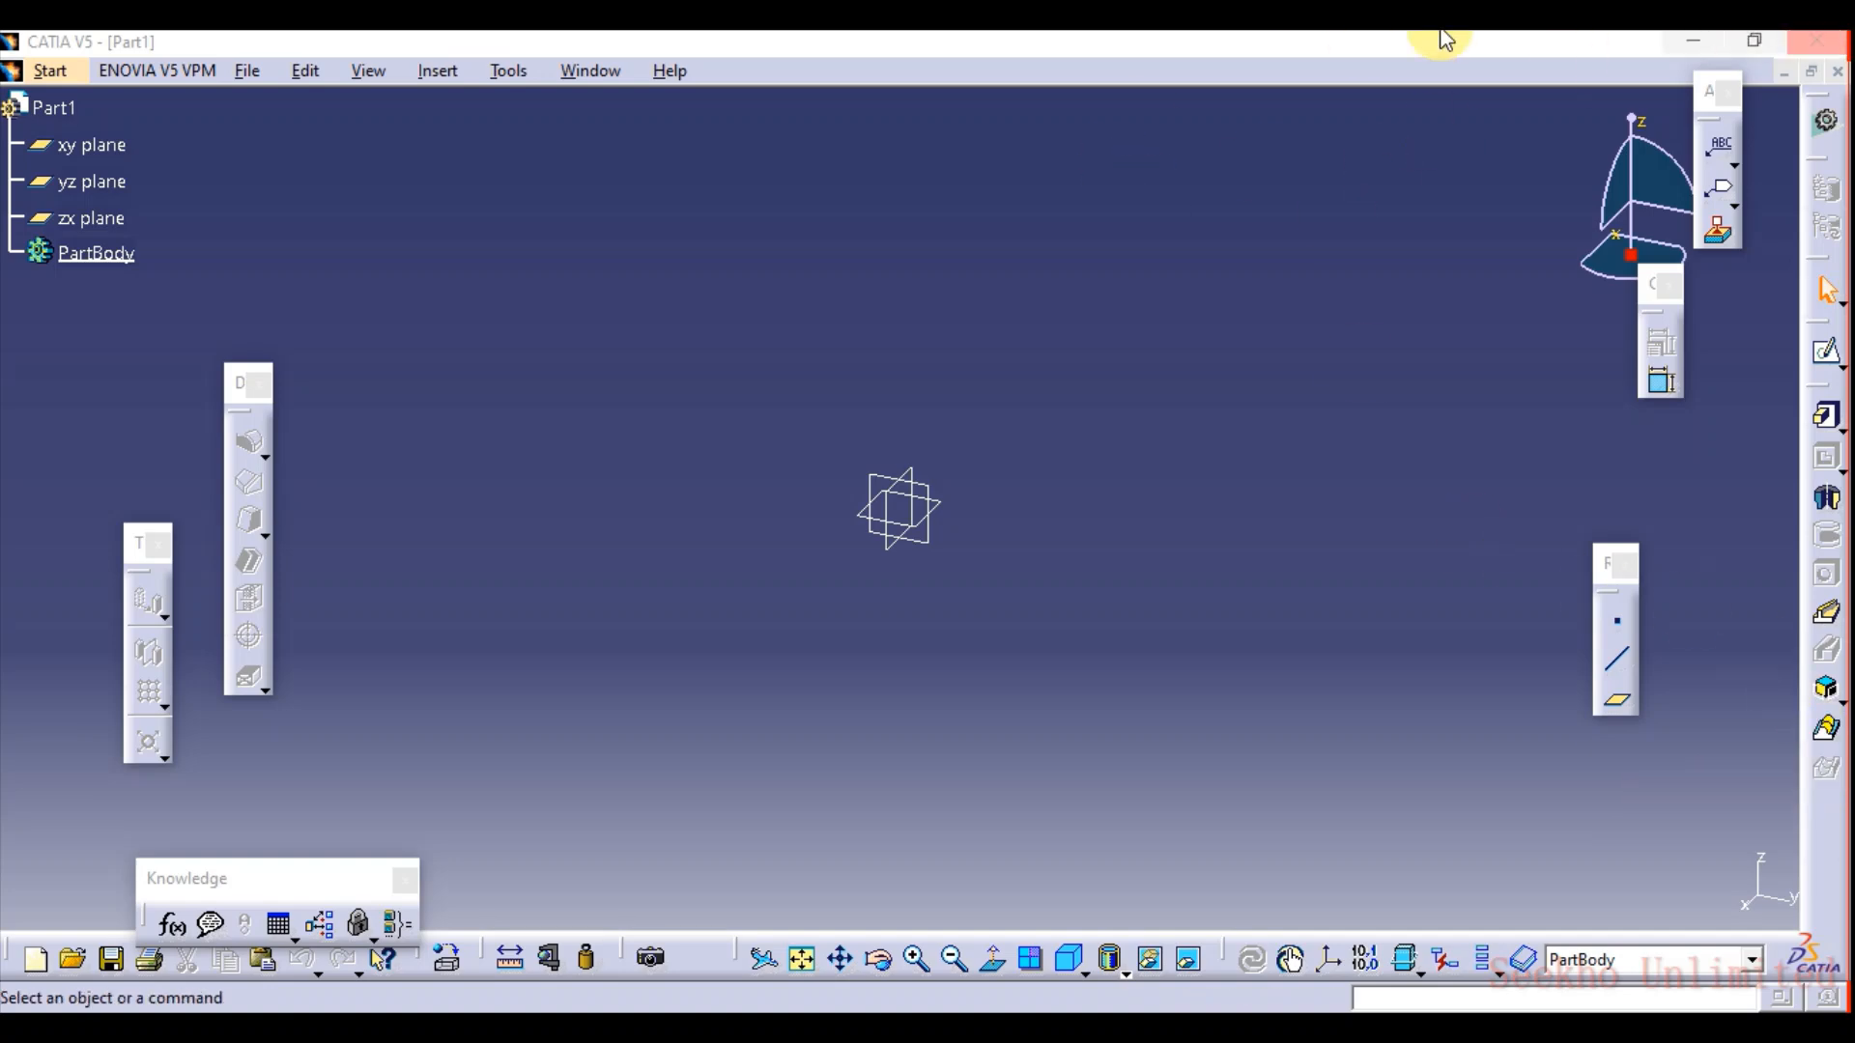
Close the open Part1 document and create a new Part Design part named "first part".
left_click(1843, 77)
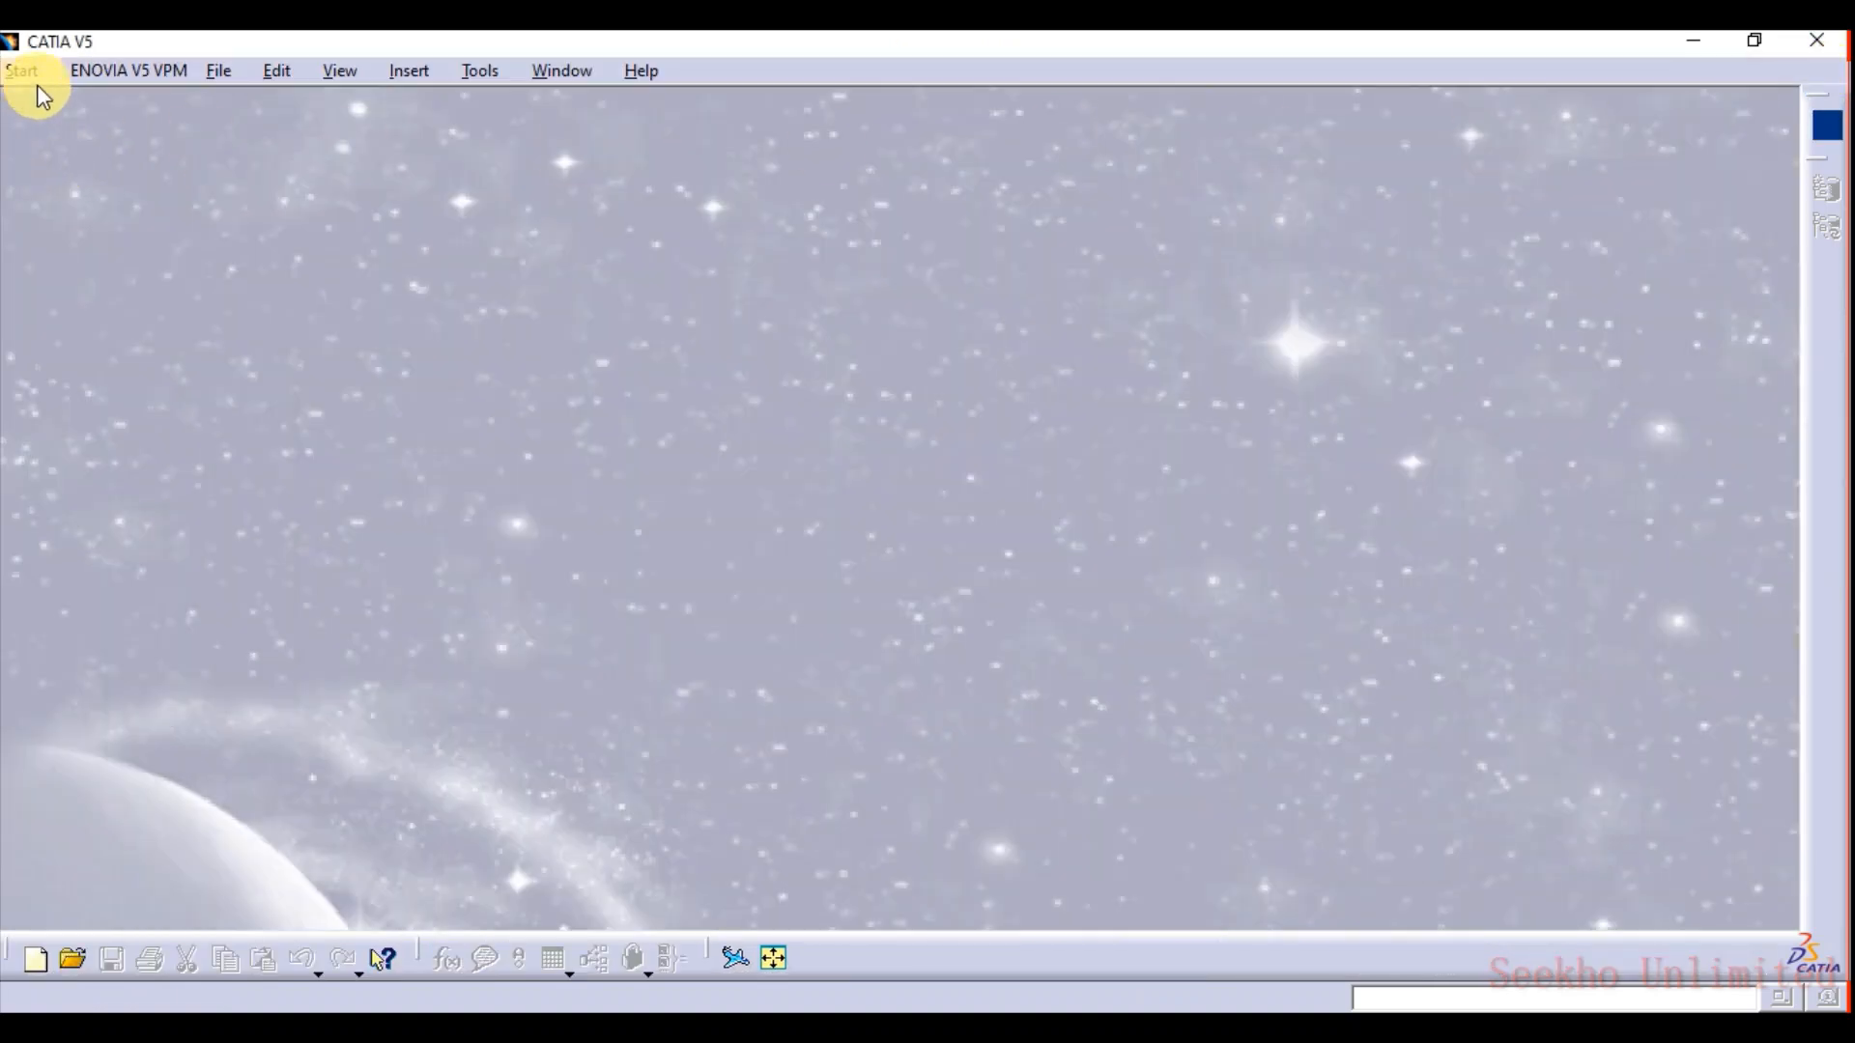
left_click(37, 84)
mouse_move(91, 135)
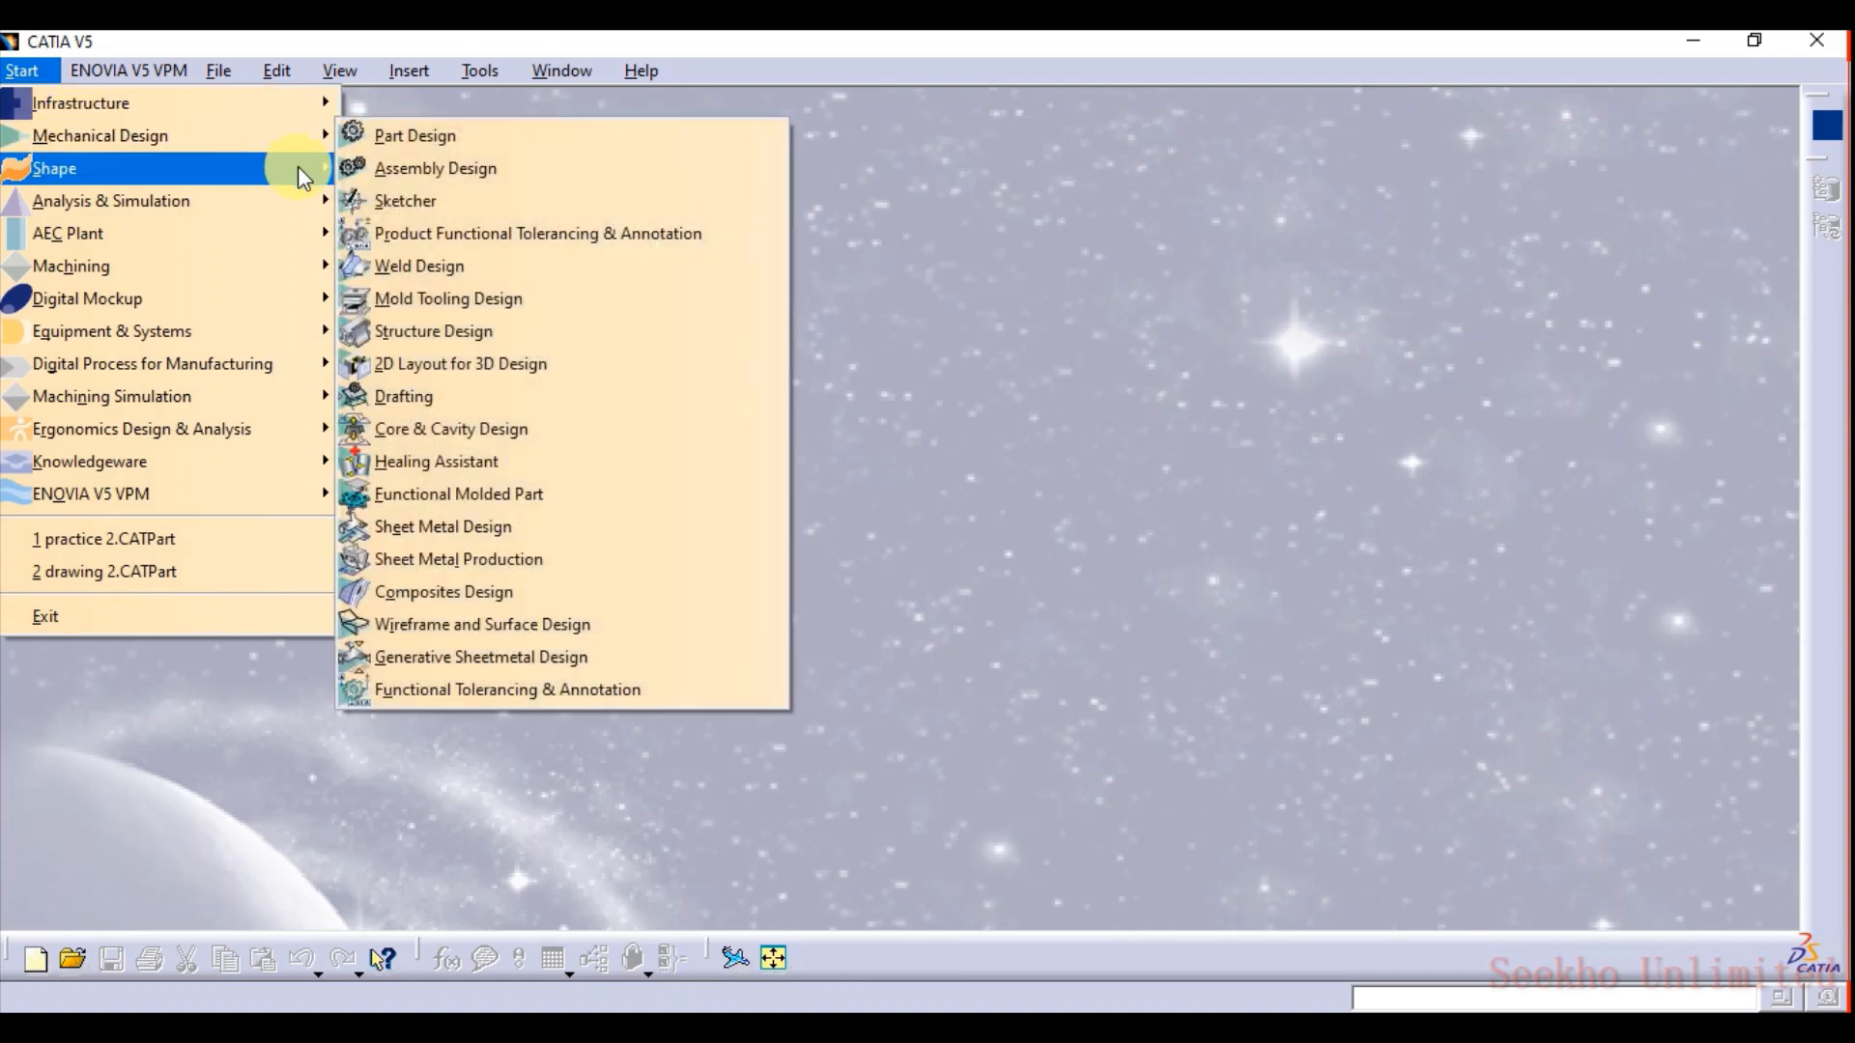
left_click(454, 142)
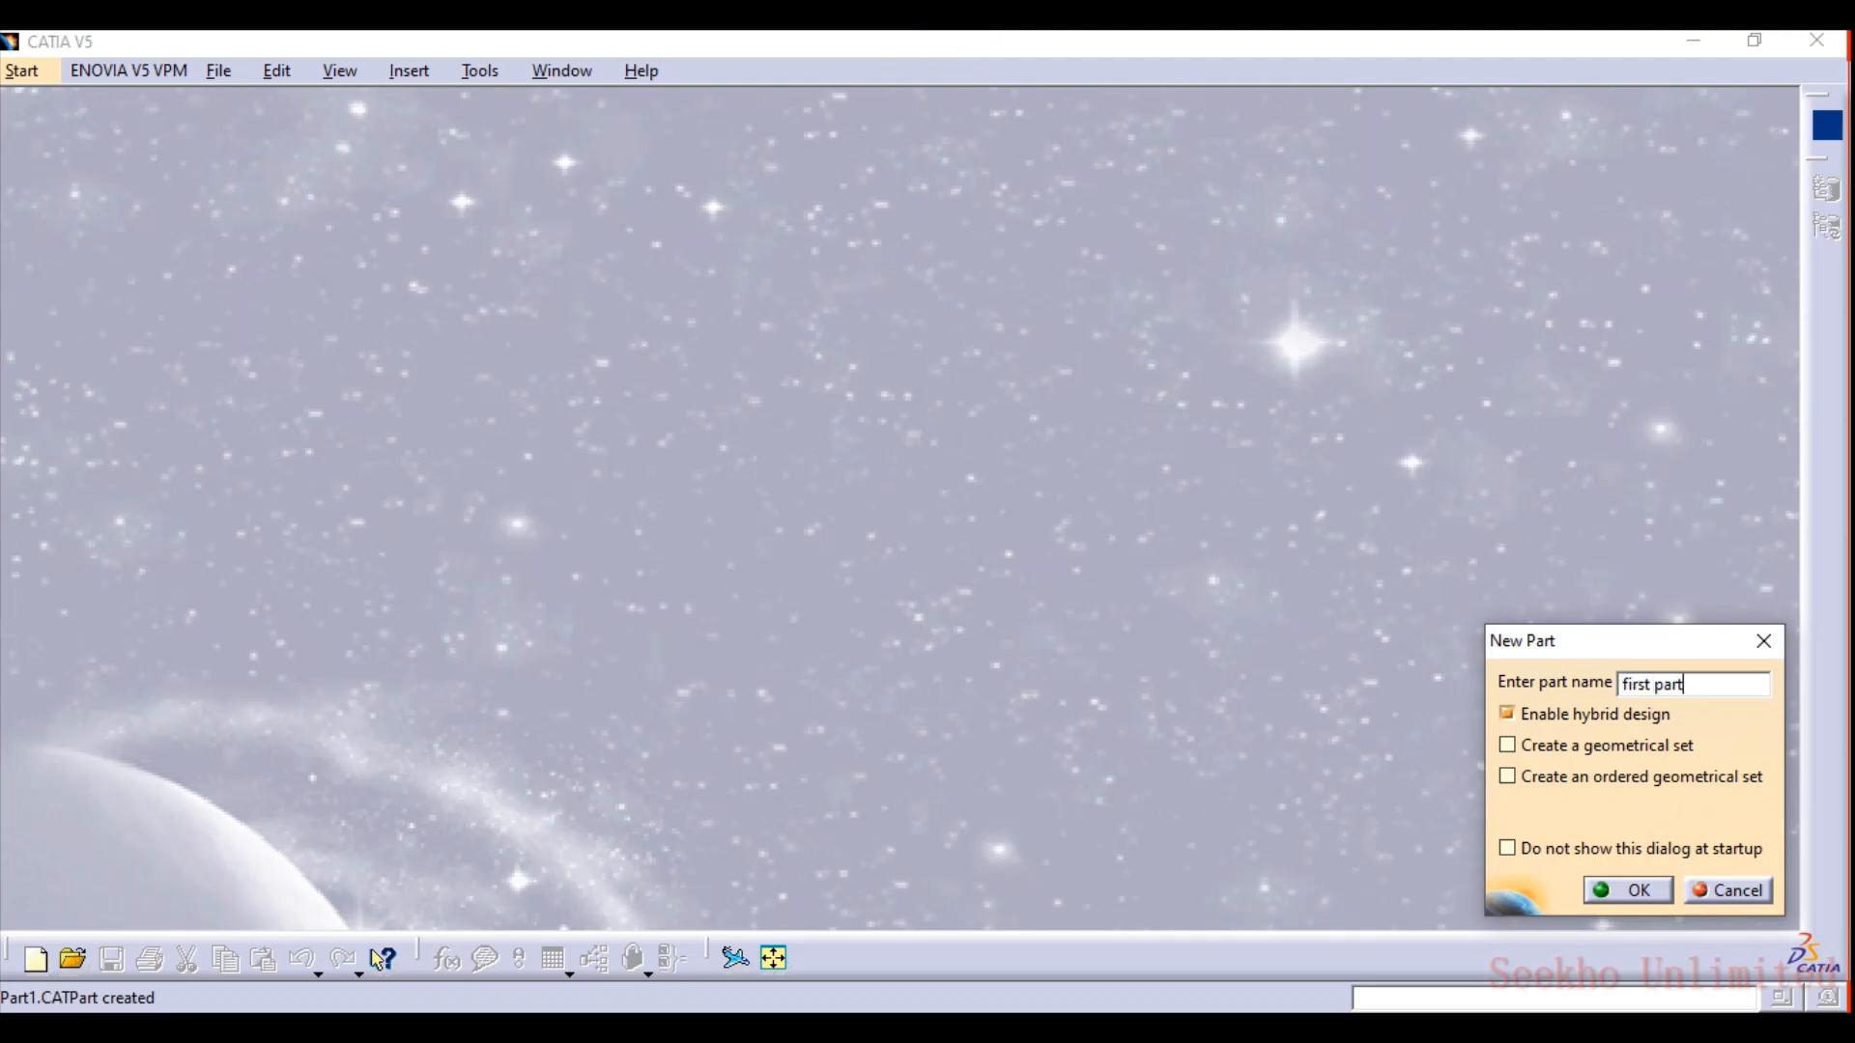
type("first part")
key("Return")
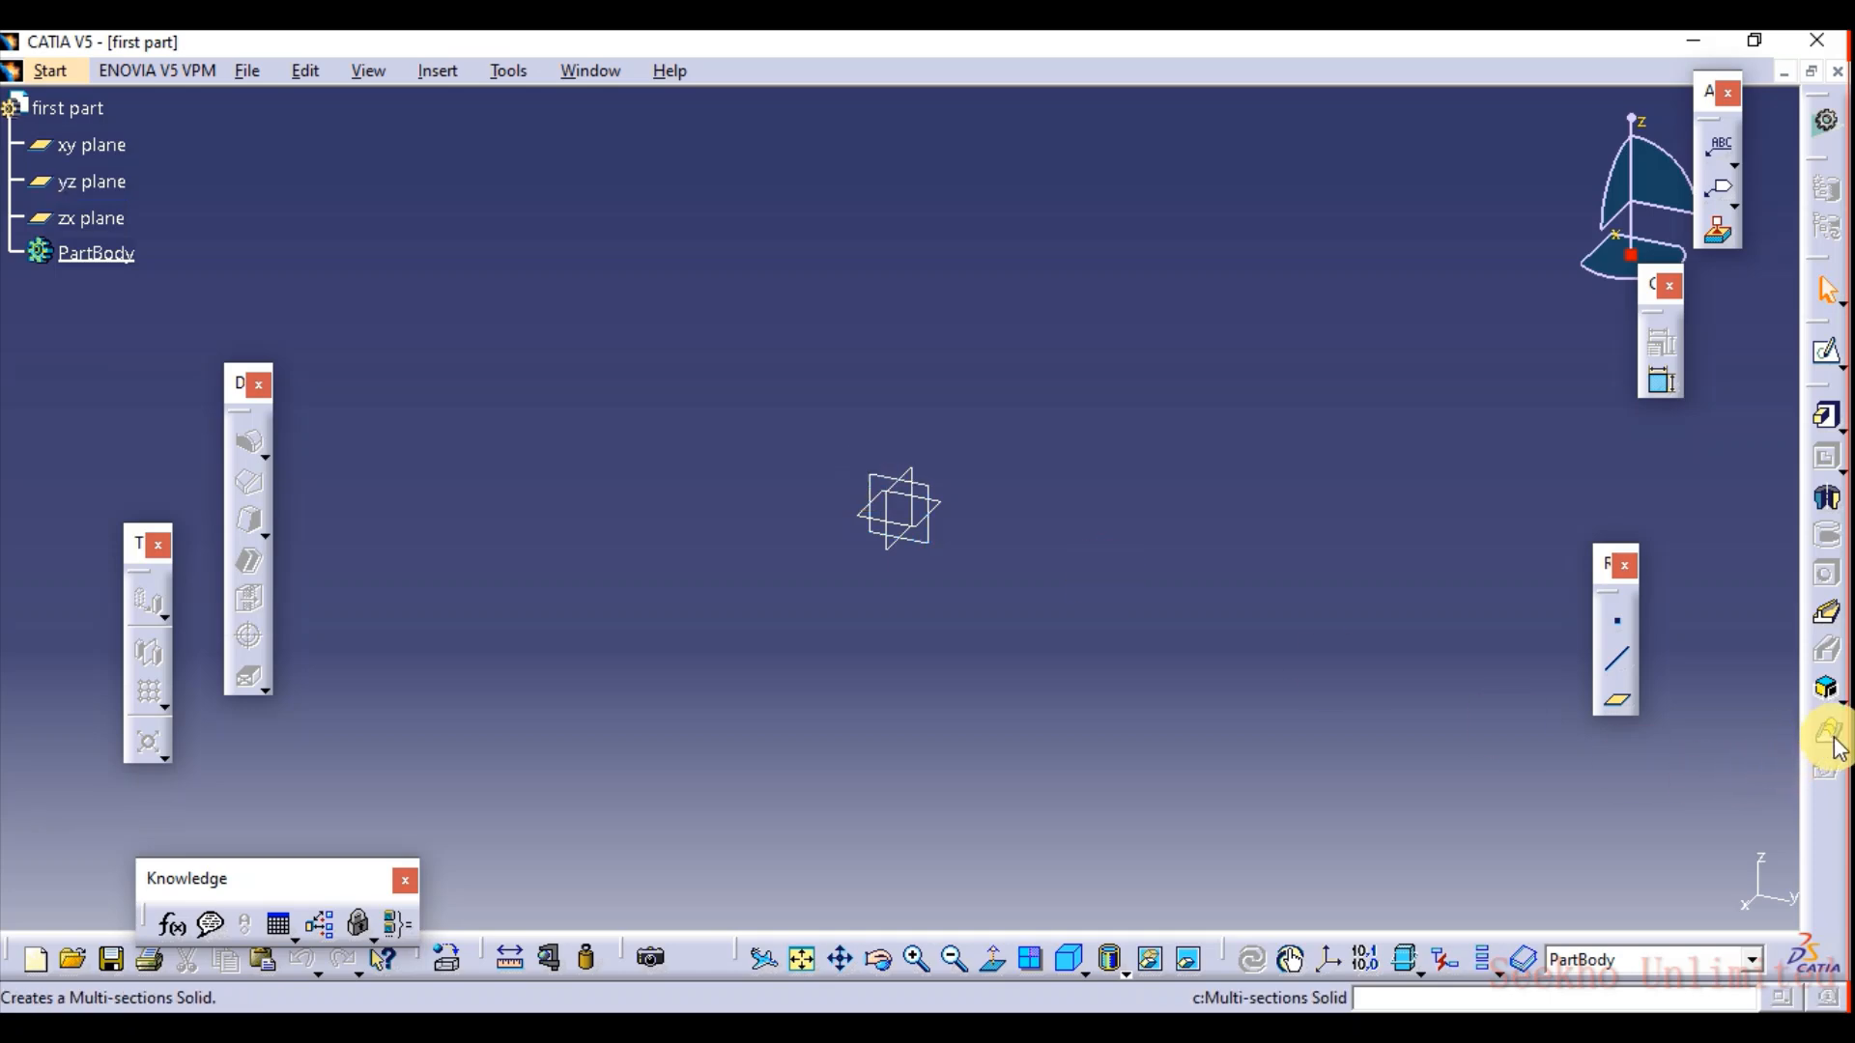
Sketch a circle on the yz plane beside the origin on its negative H side, and exit the sketch.
left_click(92, 181)
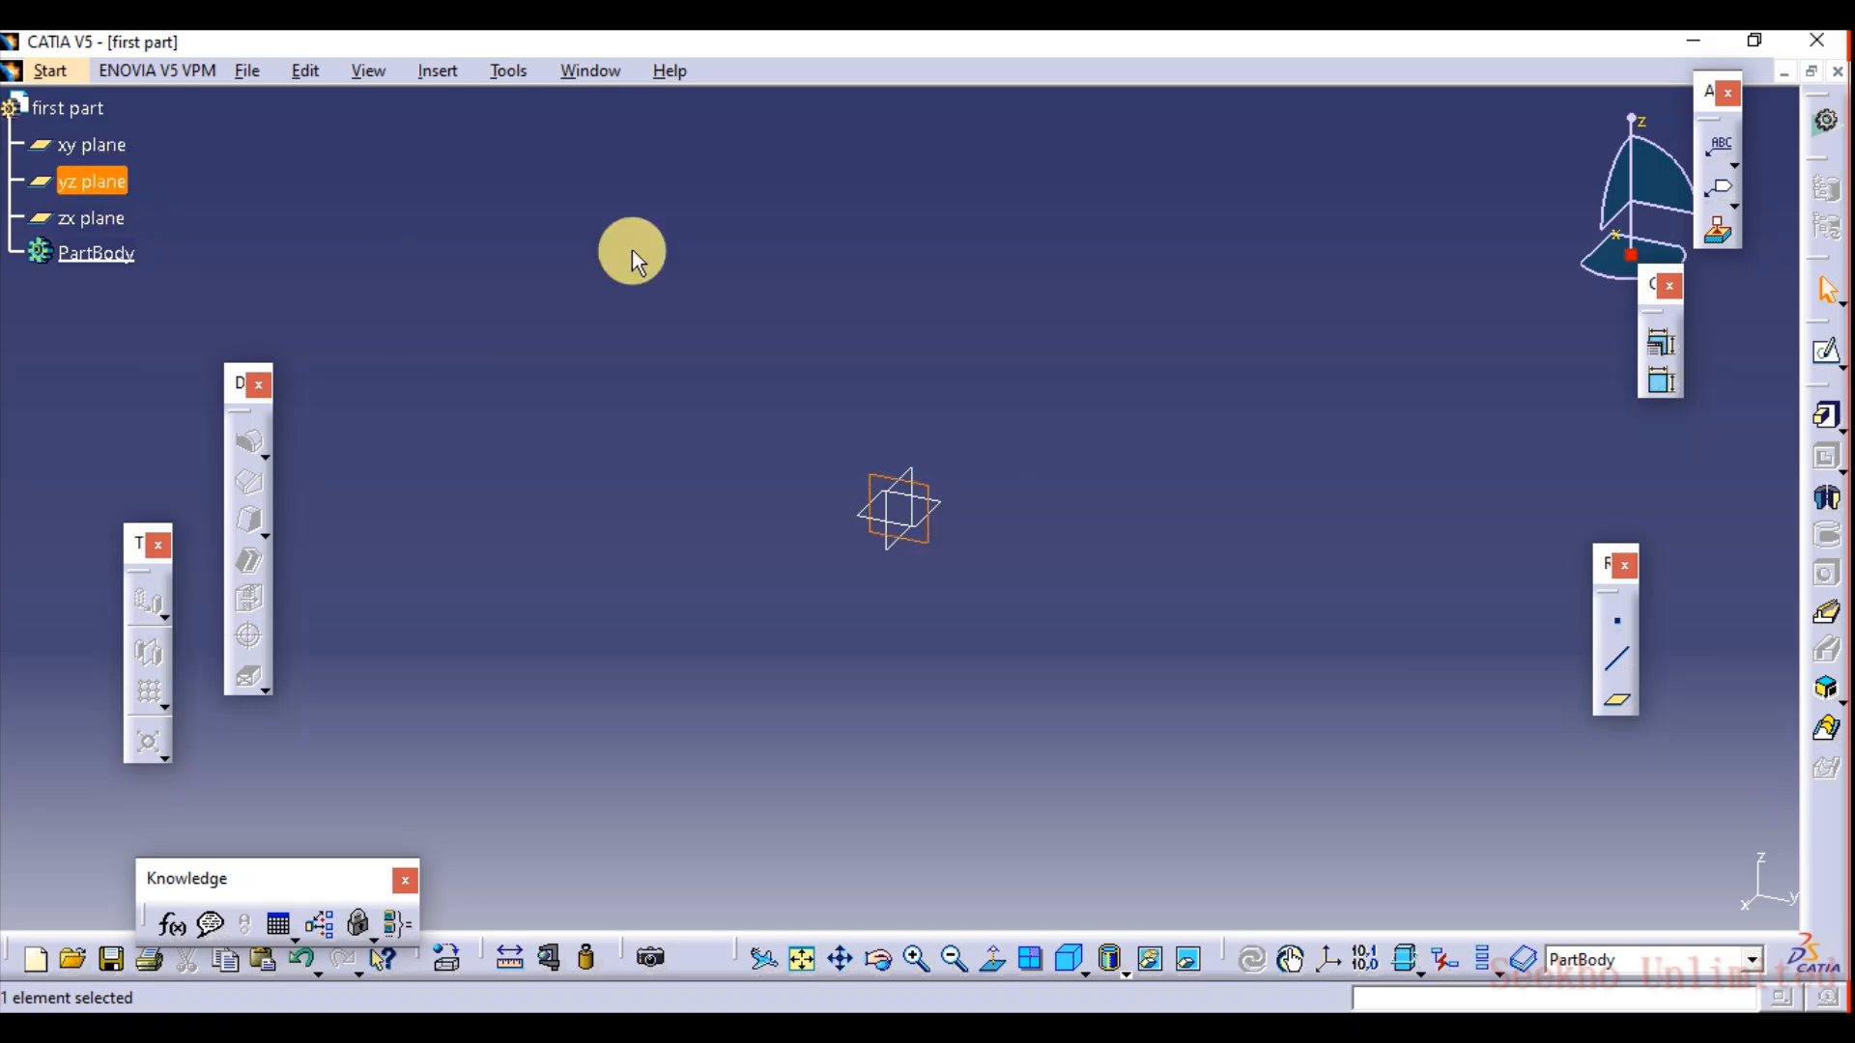
left_click(1825, 358)
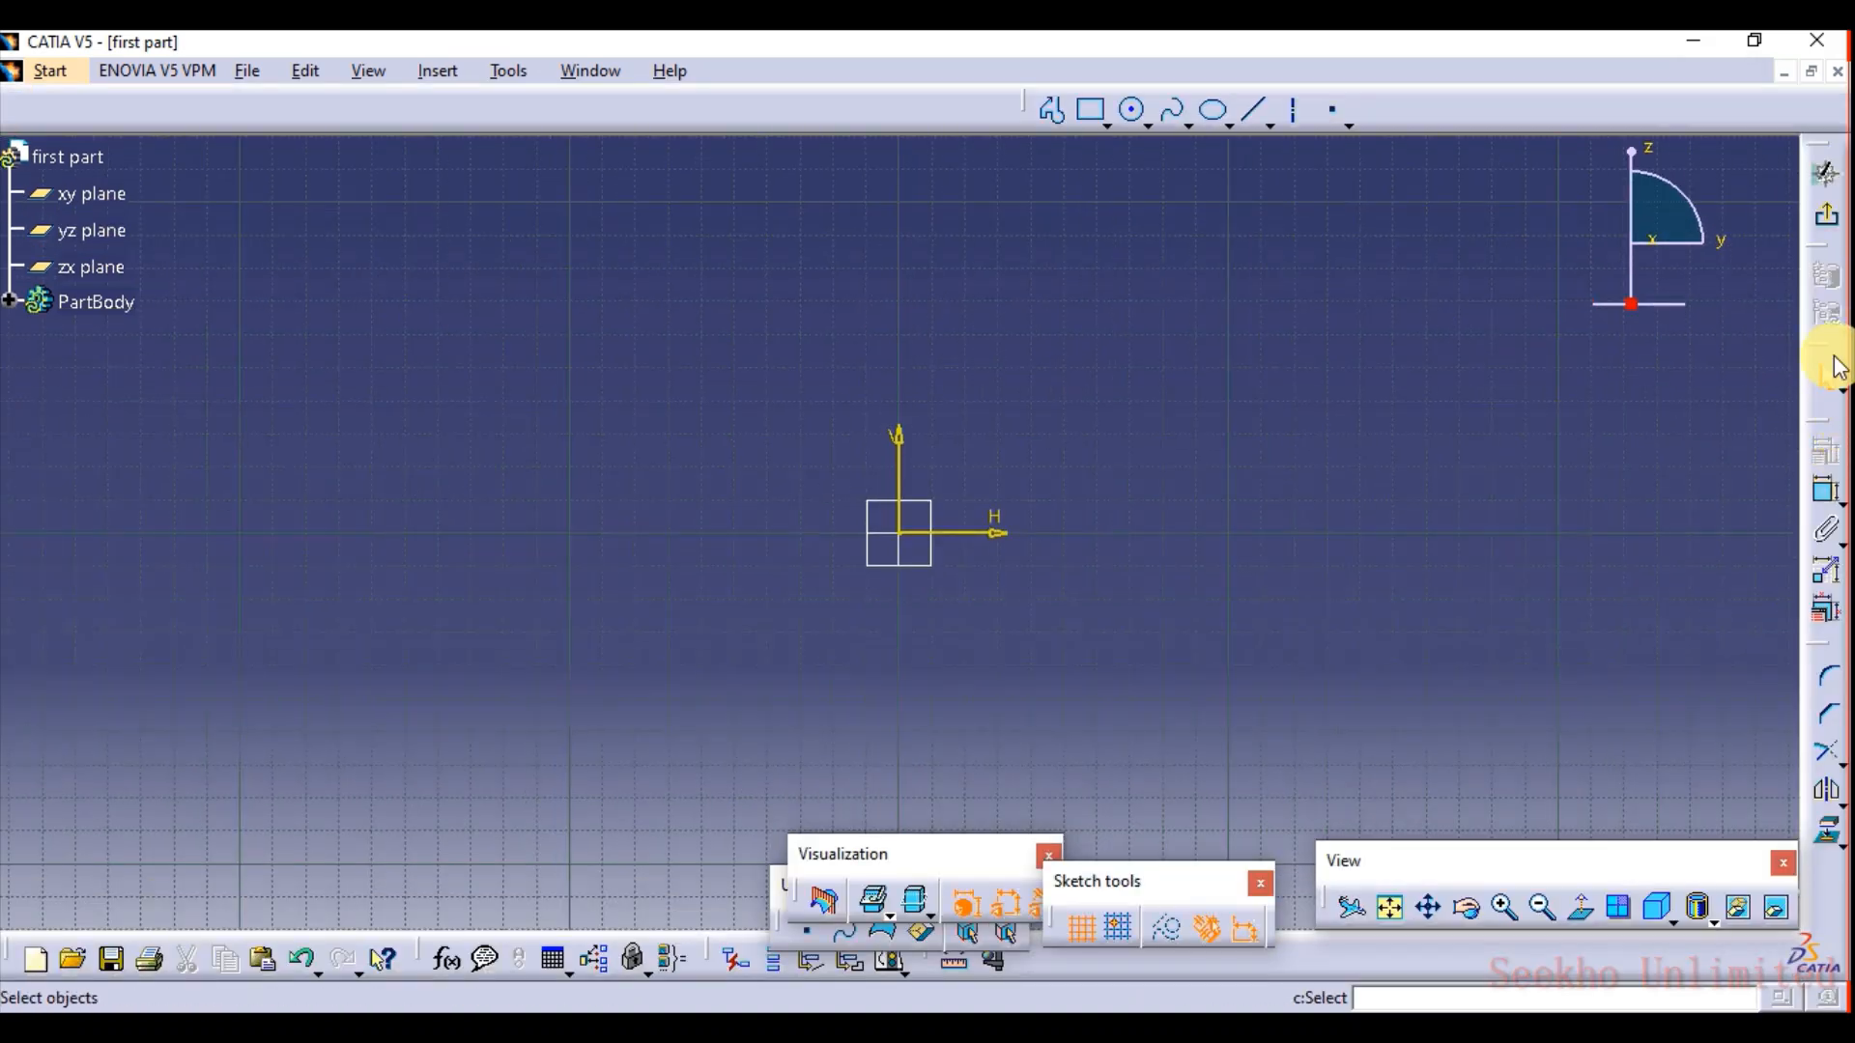
left_click(1131, 111)
left_click(662, 509)
left_click(805, 436)
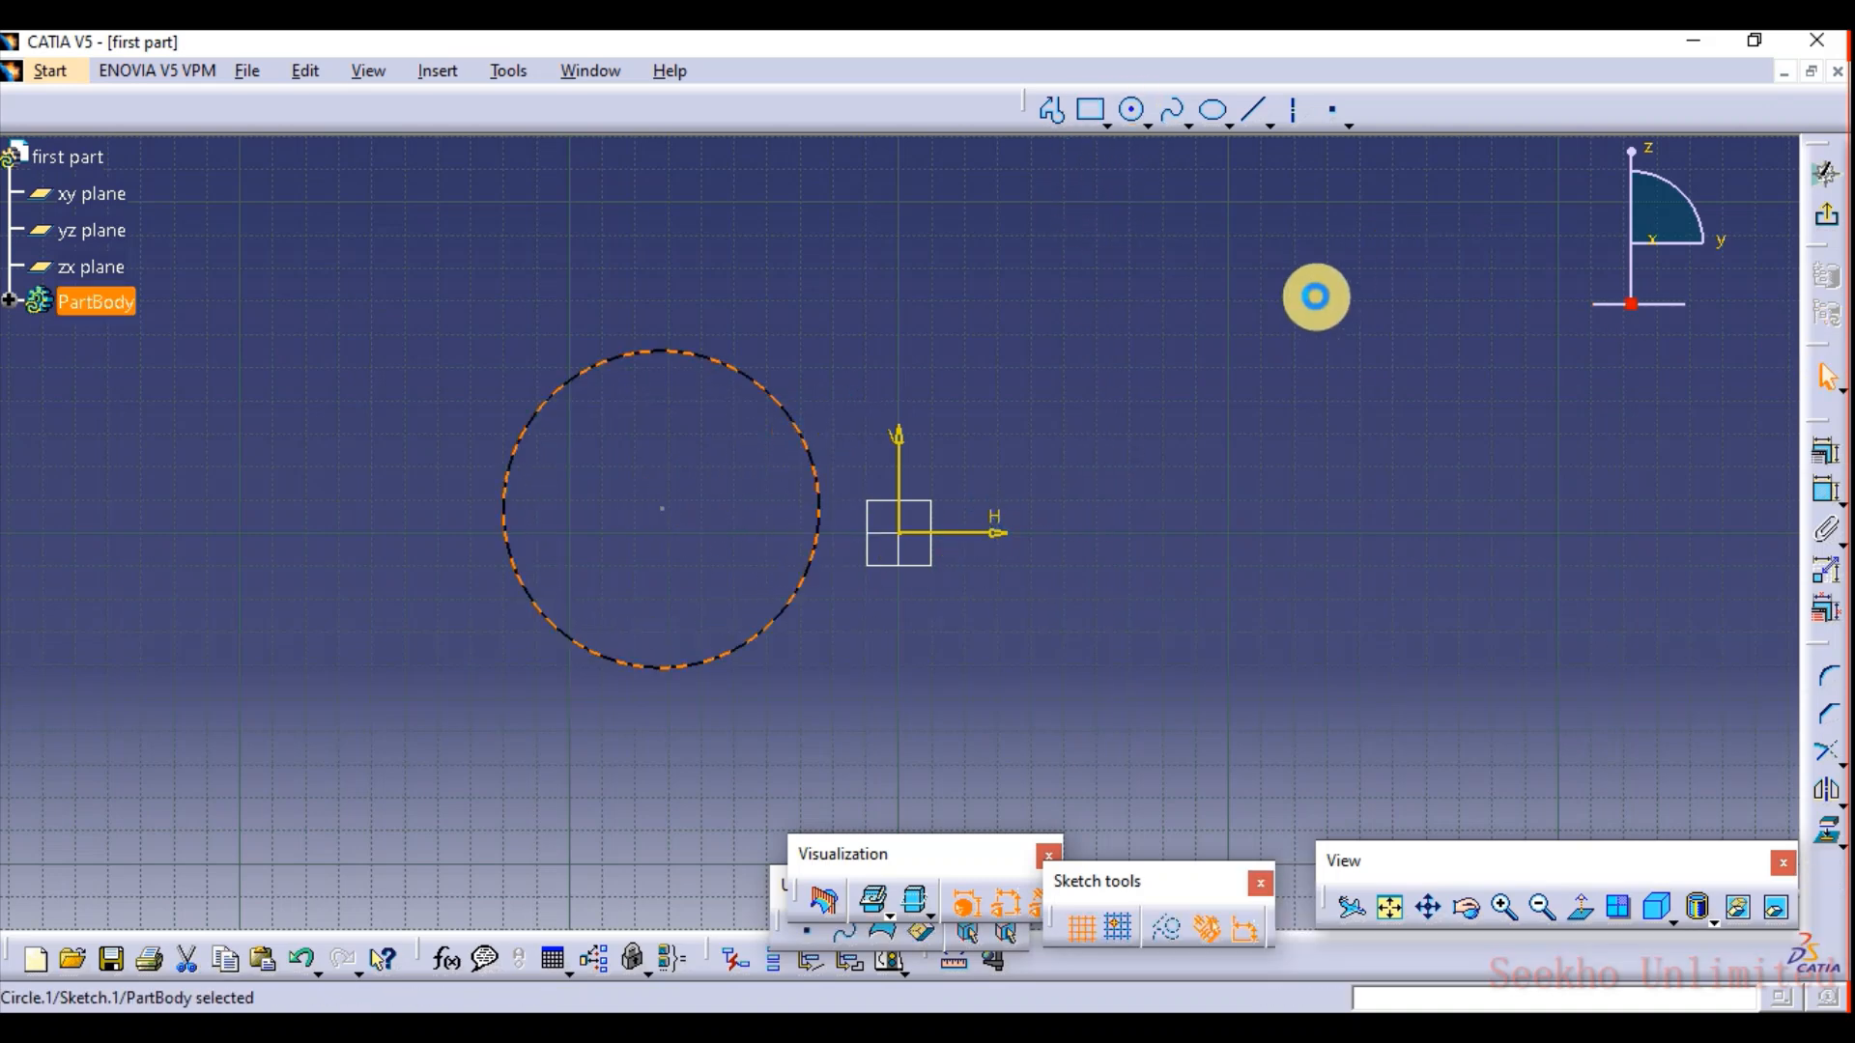
left_click(1827, 215)
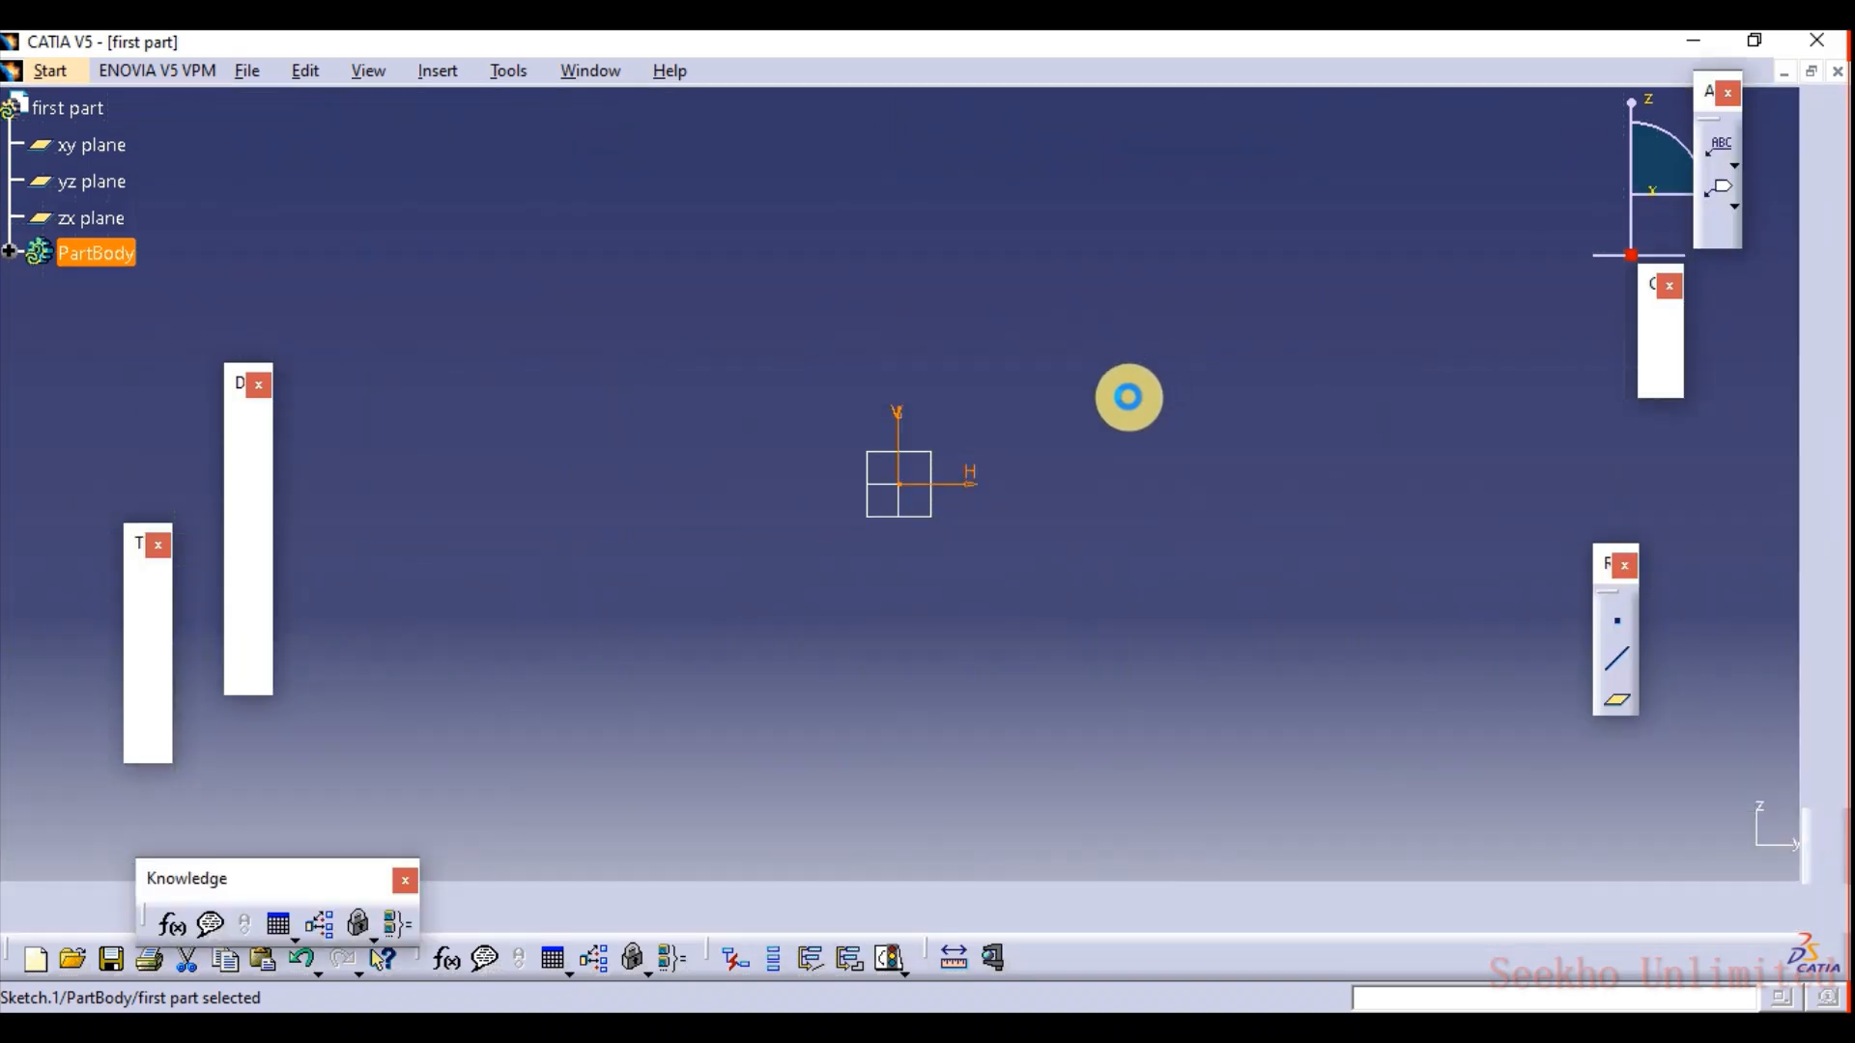
left_click(1172, 531)
Start a reference plane of type Offset from plane, using the yz plane as reference and an offset of 50 mm.
middle_click_drag(1139, 444, 969, 584)
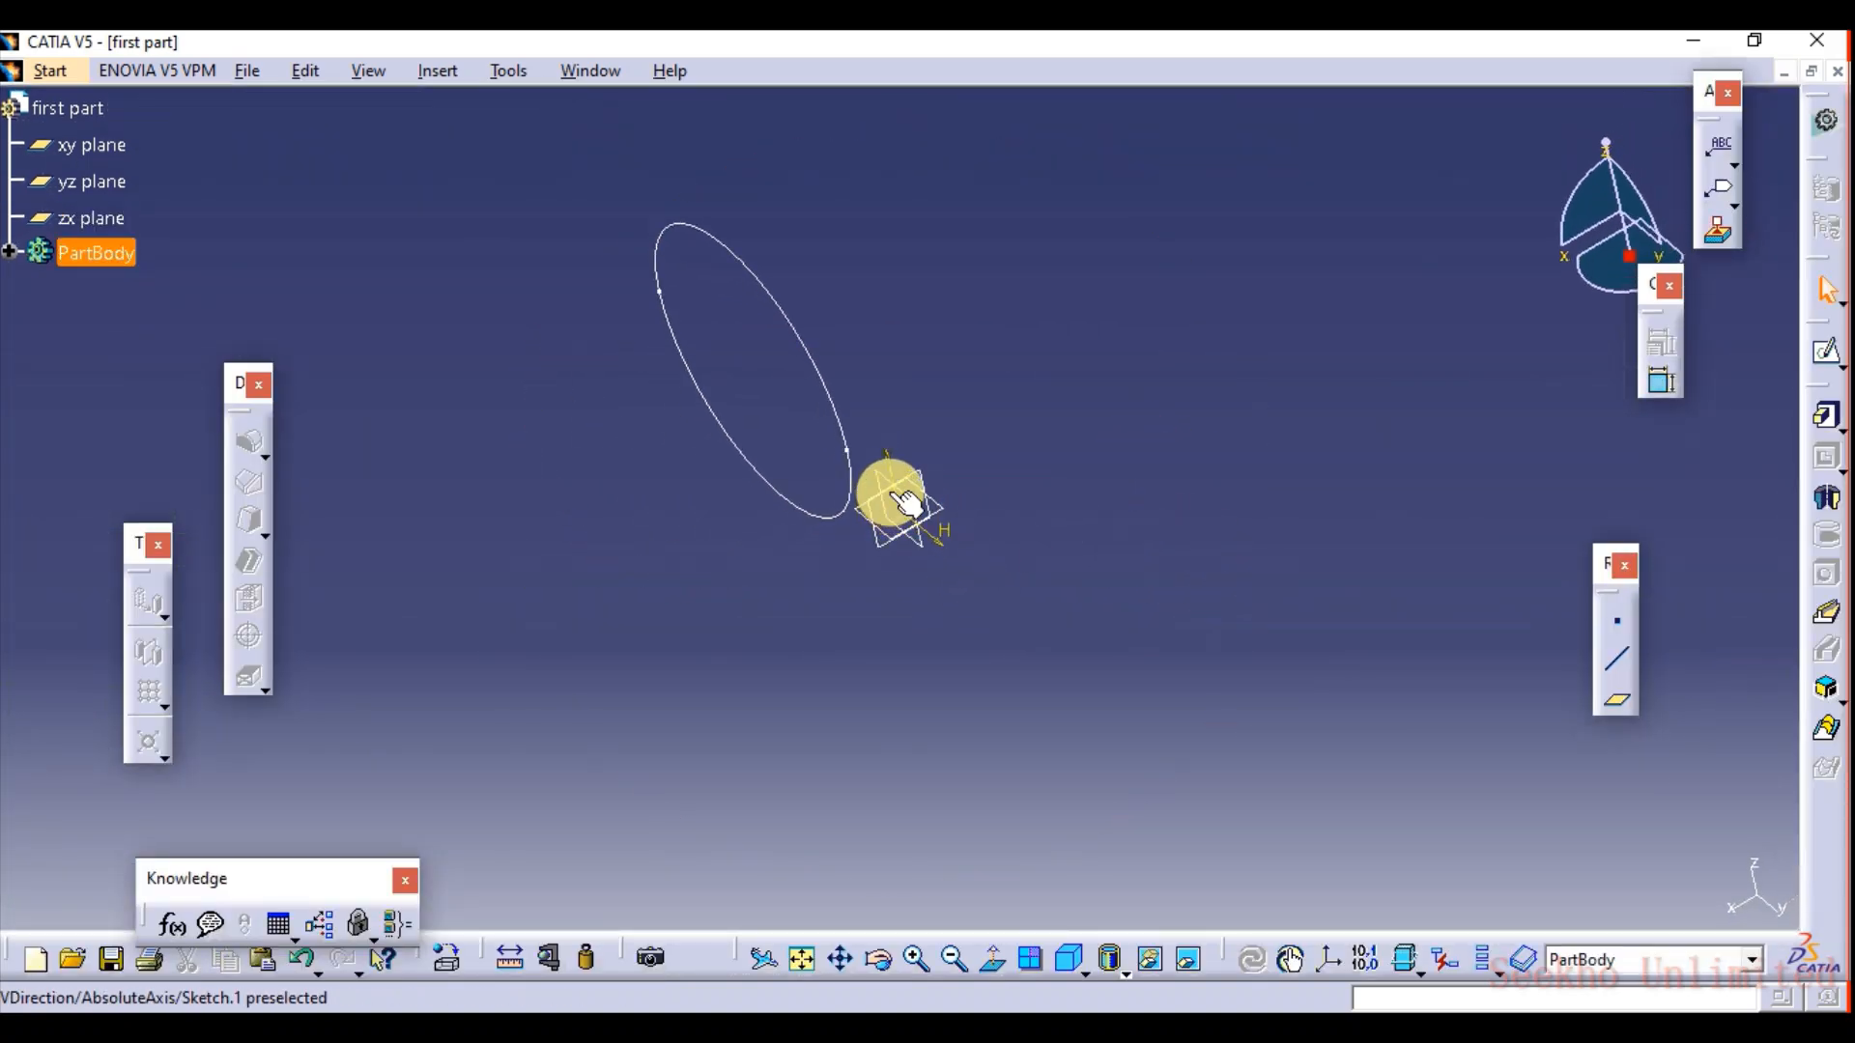
middle_click_drag(1019, 375, 1026, 595)
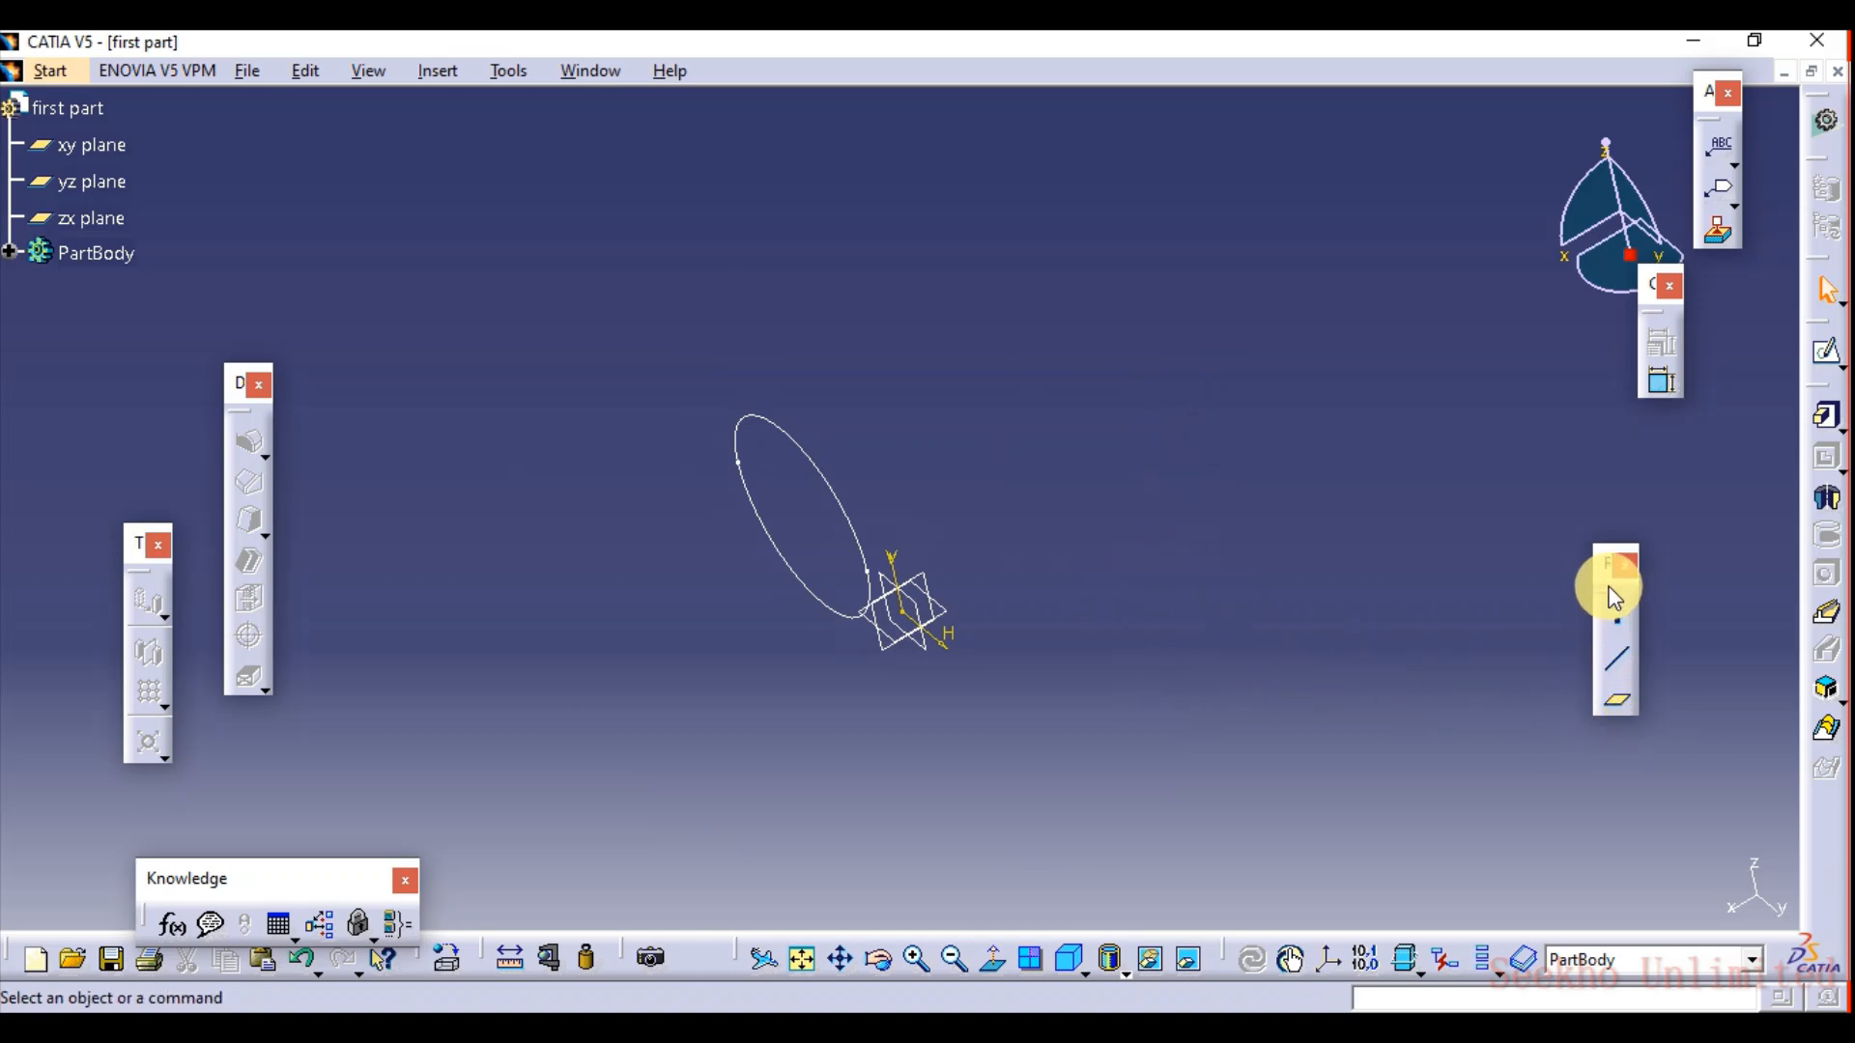
left_click_drag(1608, 578, 1612, 533)
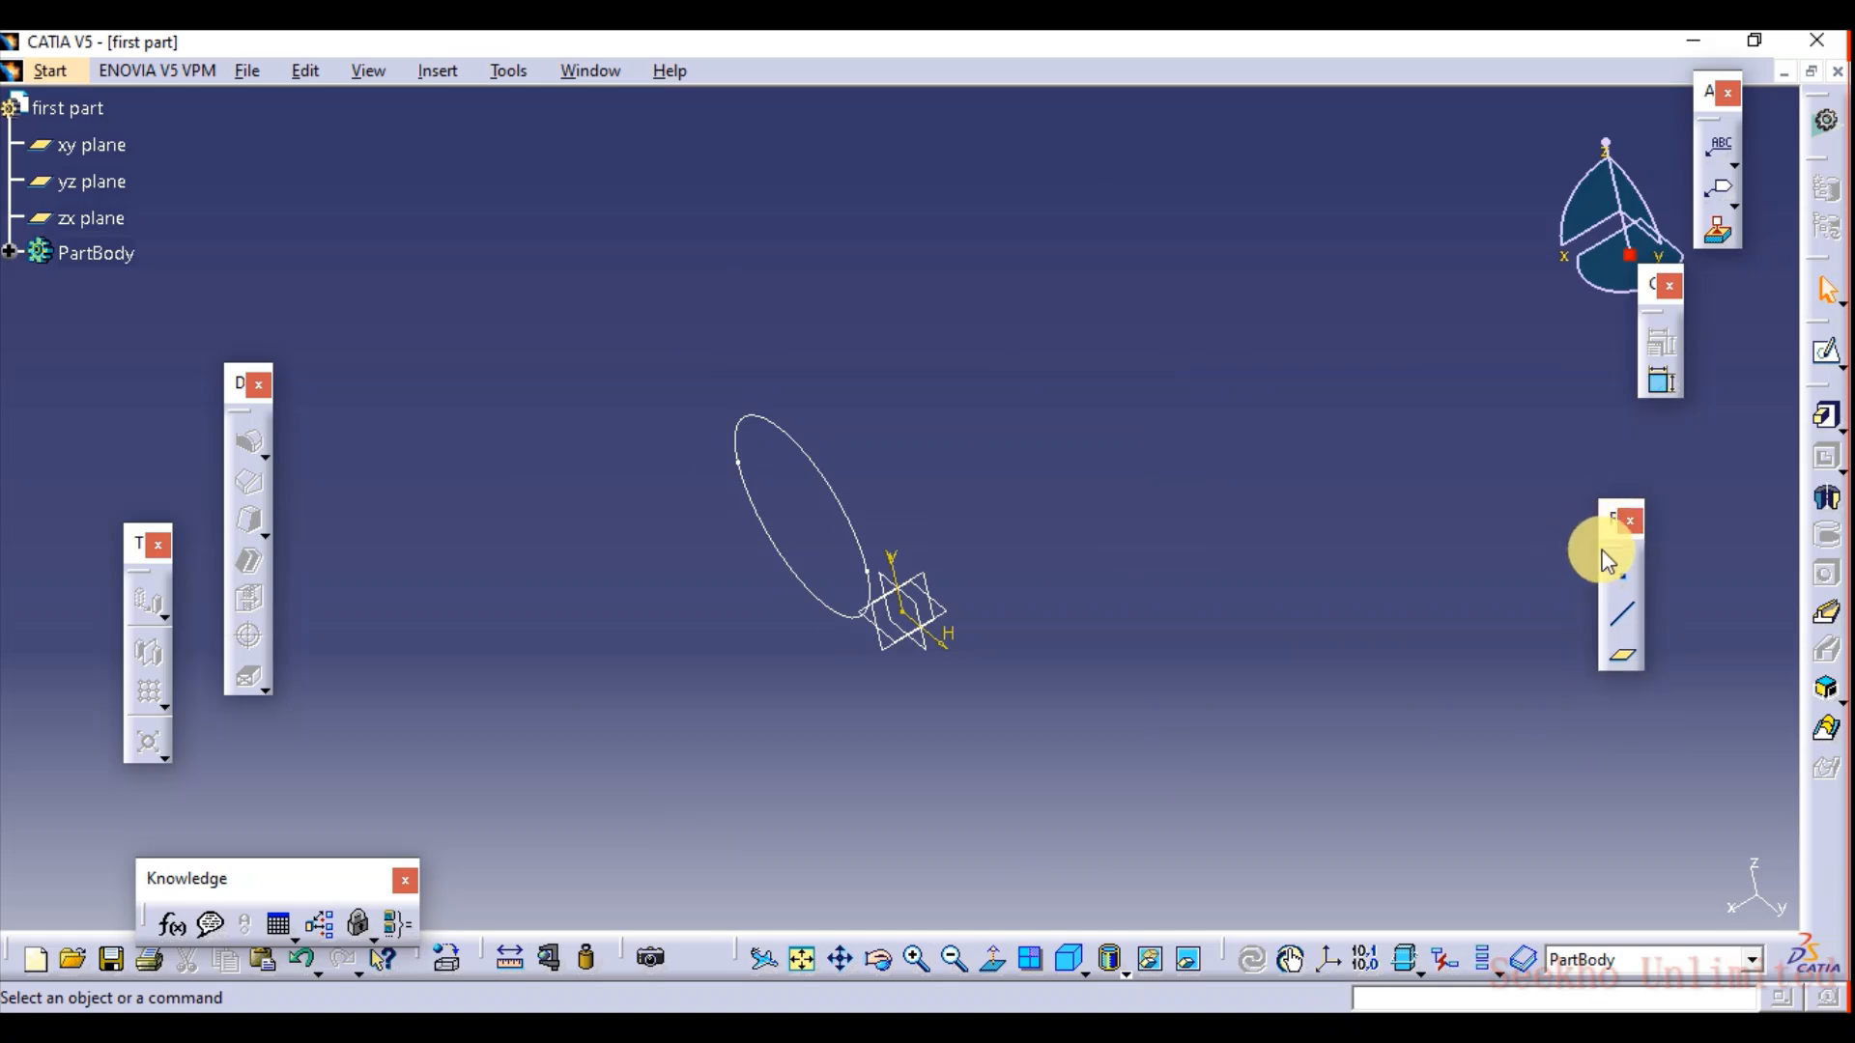
left_click(1627, 663)
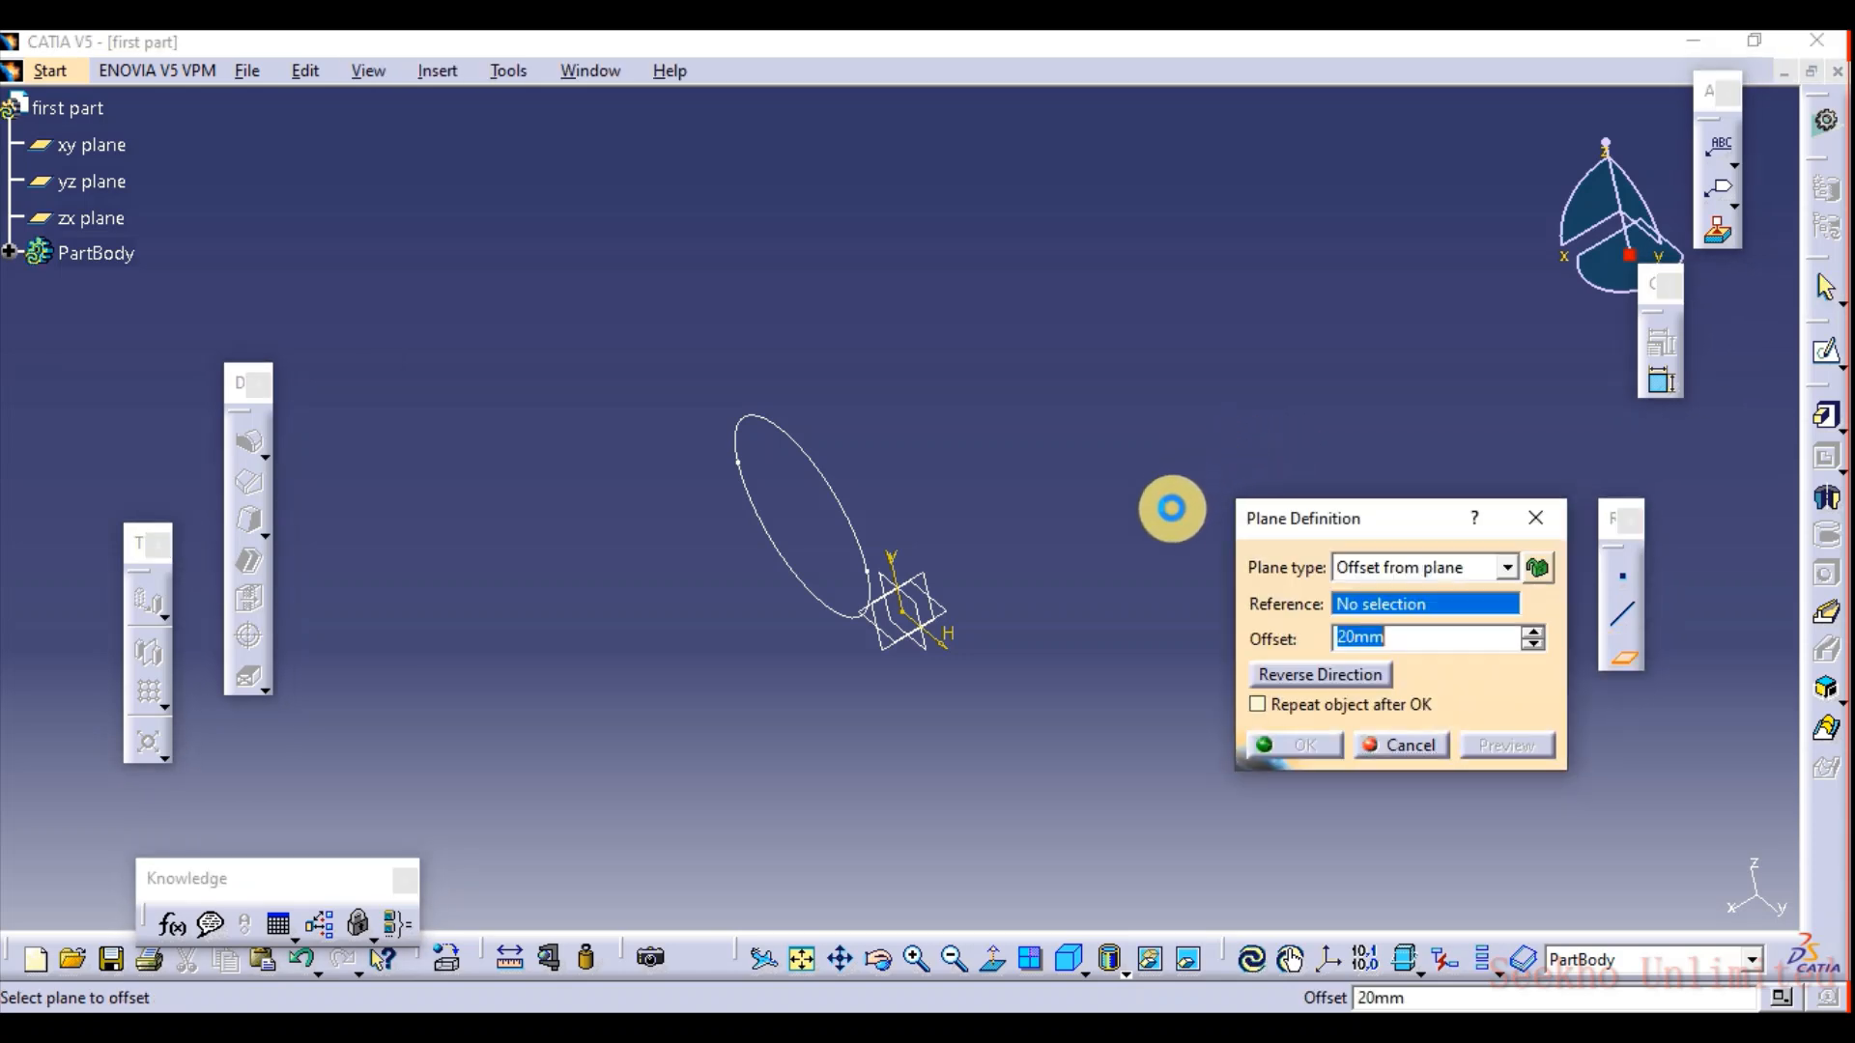
left_click(1507, 568)
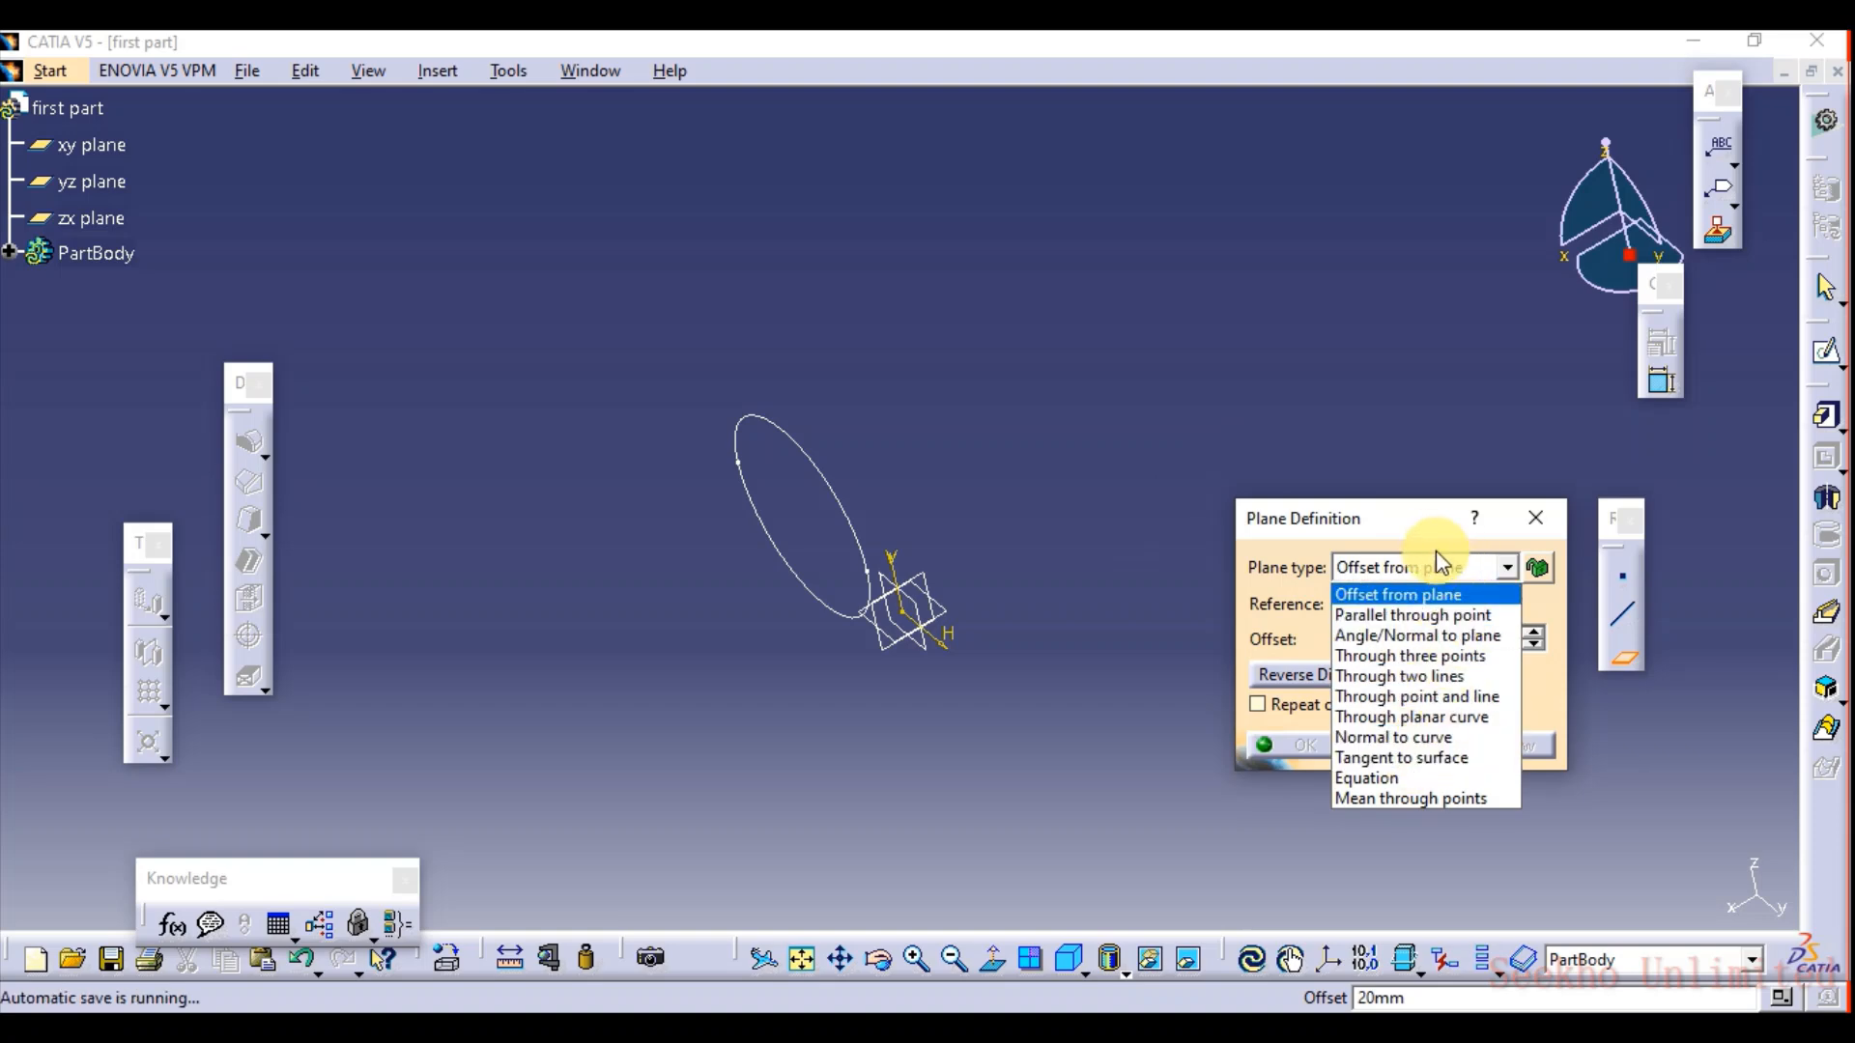
left_click(1403, 518)
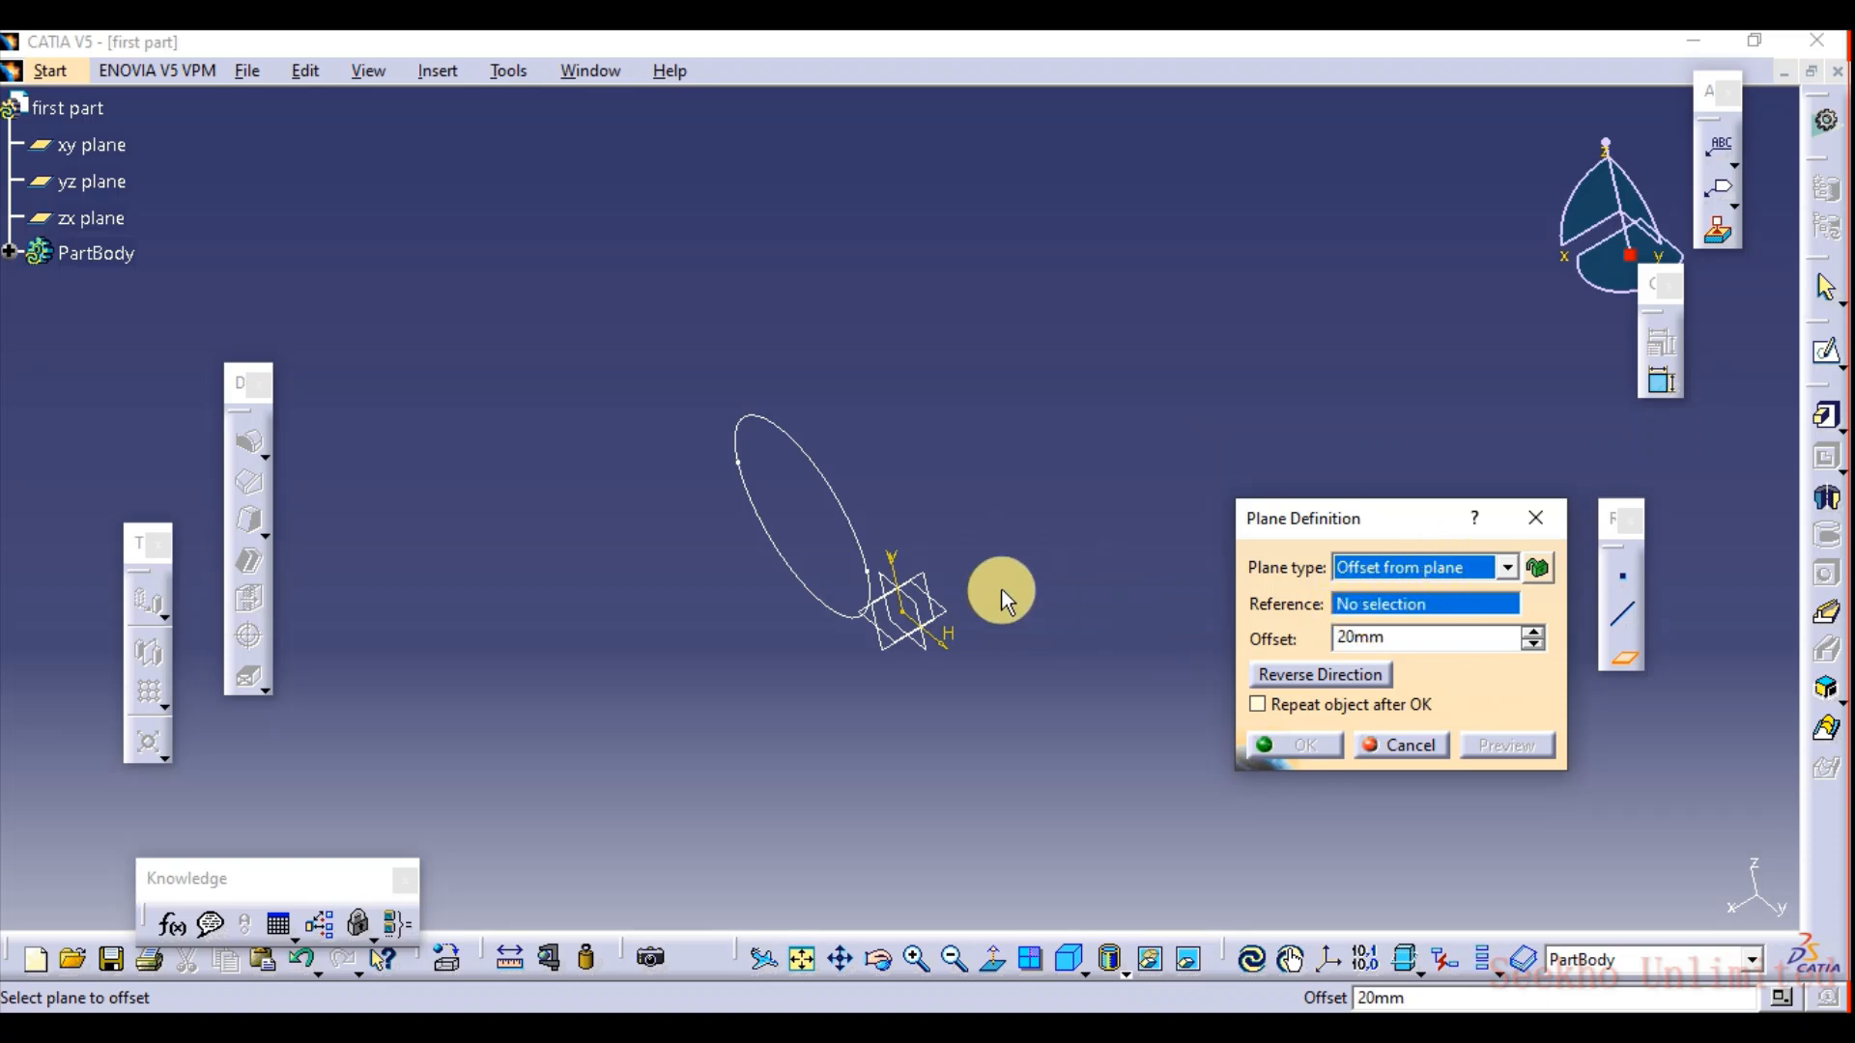
left_click(881, 582)
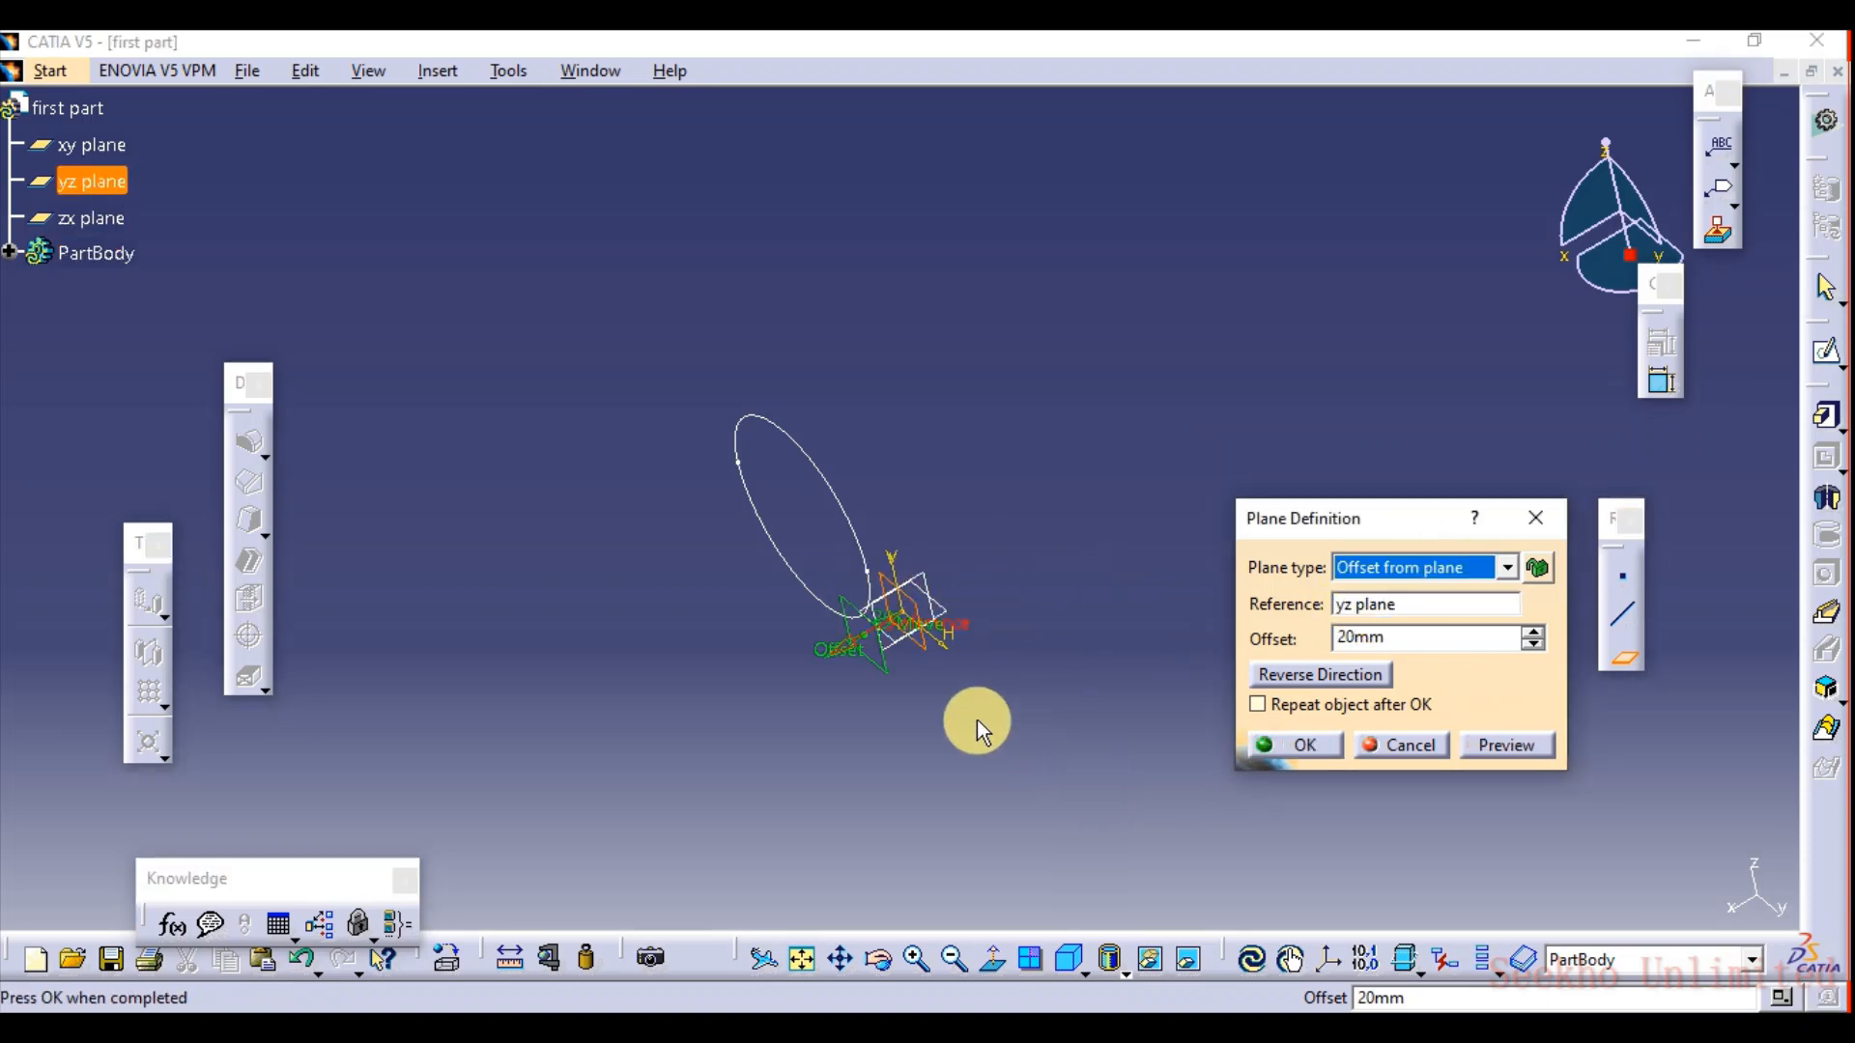
left_click(1534, 630)
left_click(1535, 631)
left_click(1534, 631)
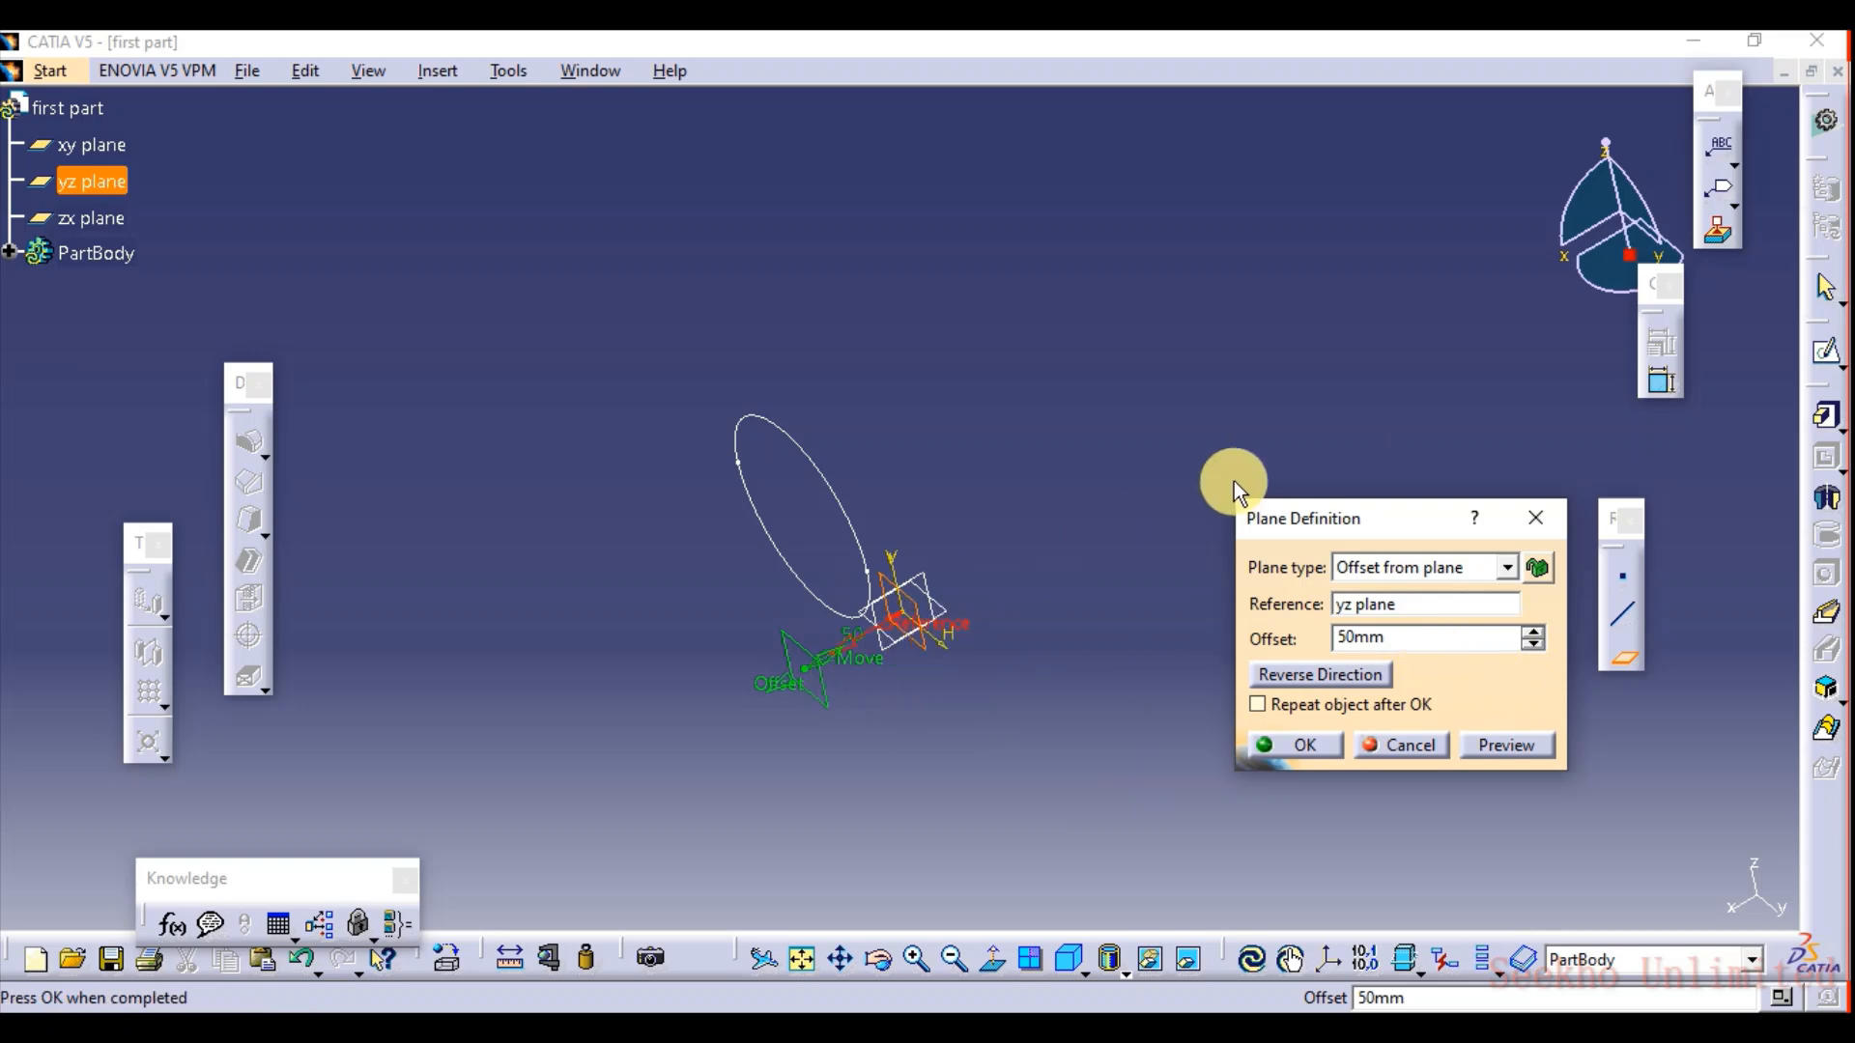
Reverse the plane's offset direction to the opposite side of the yz plane.
left_click(831, 660)
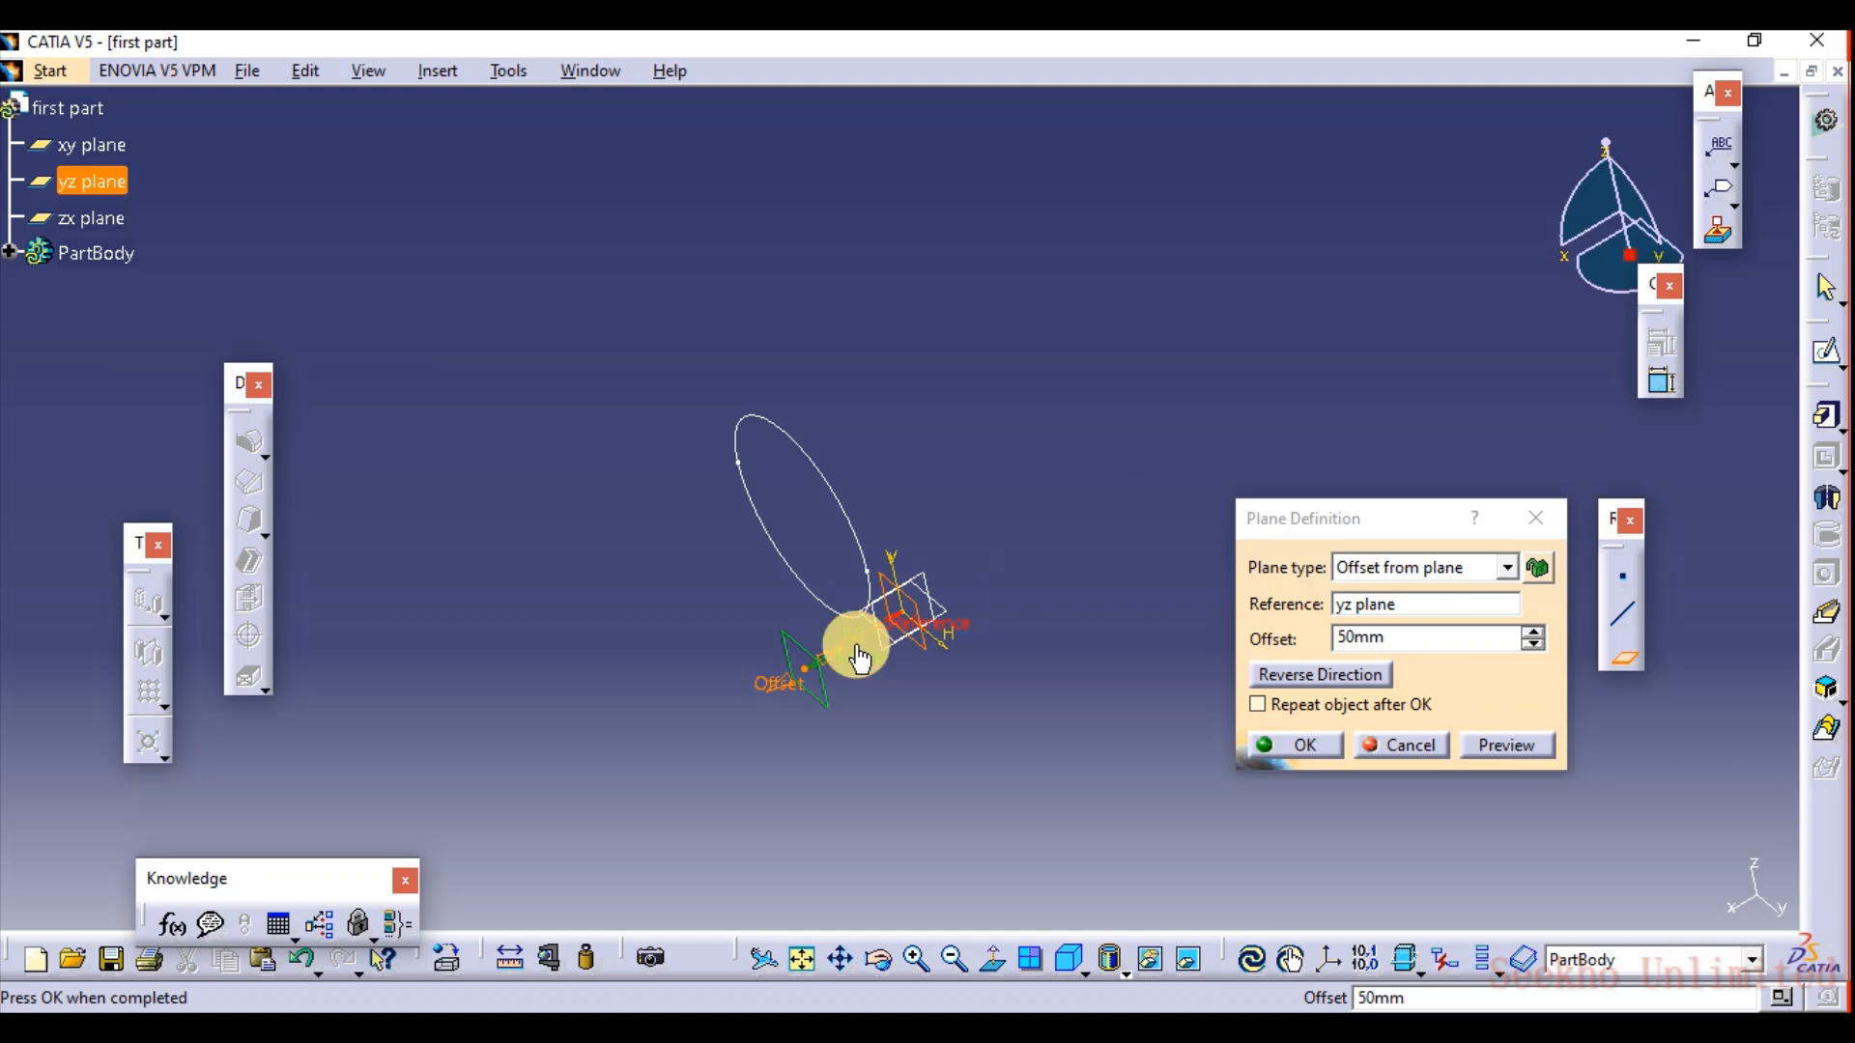
left_click(842, 641)
middle_click_drag(879, 665, 969, 431)
middle_click_drag(861, 712, 965, 335)
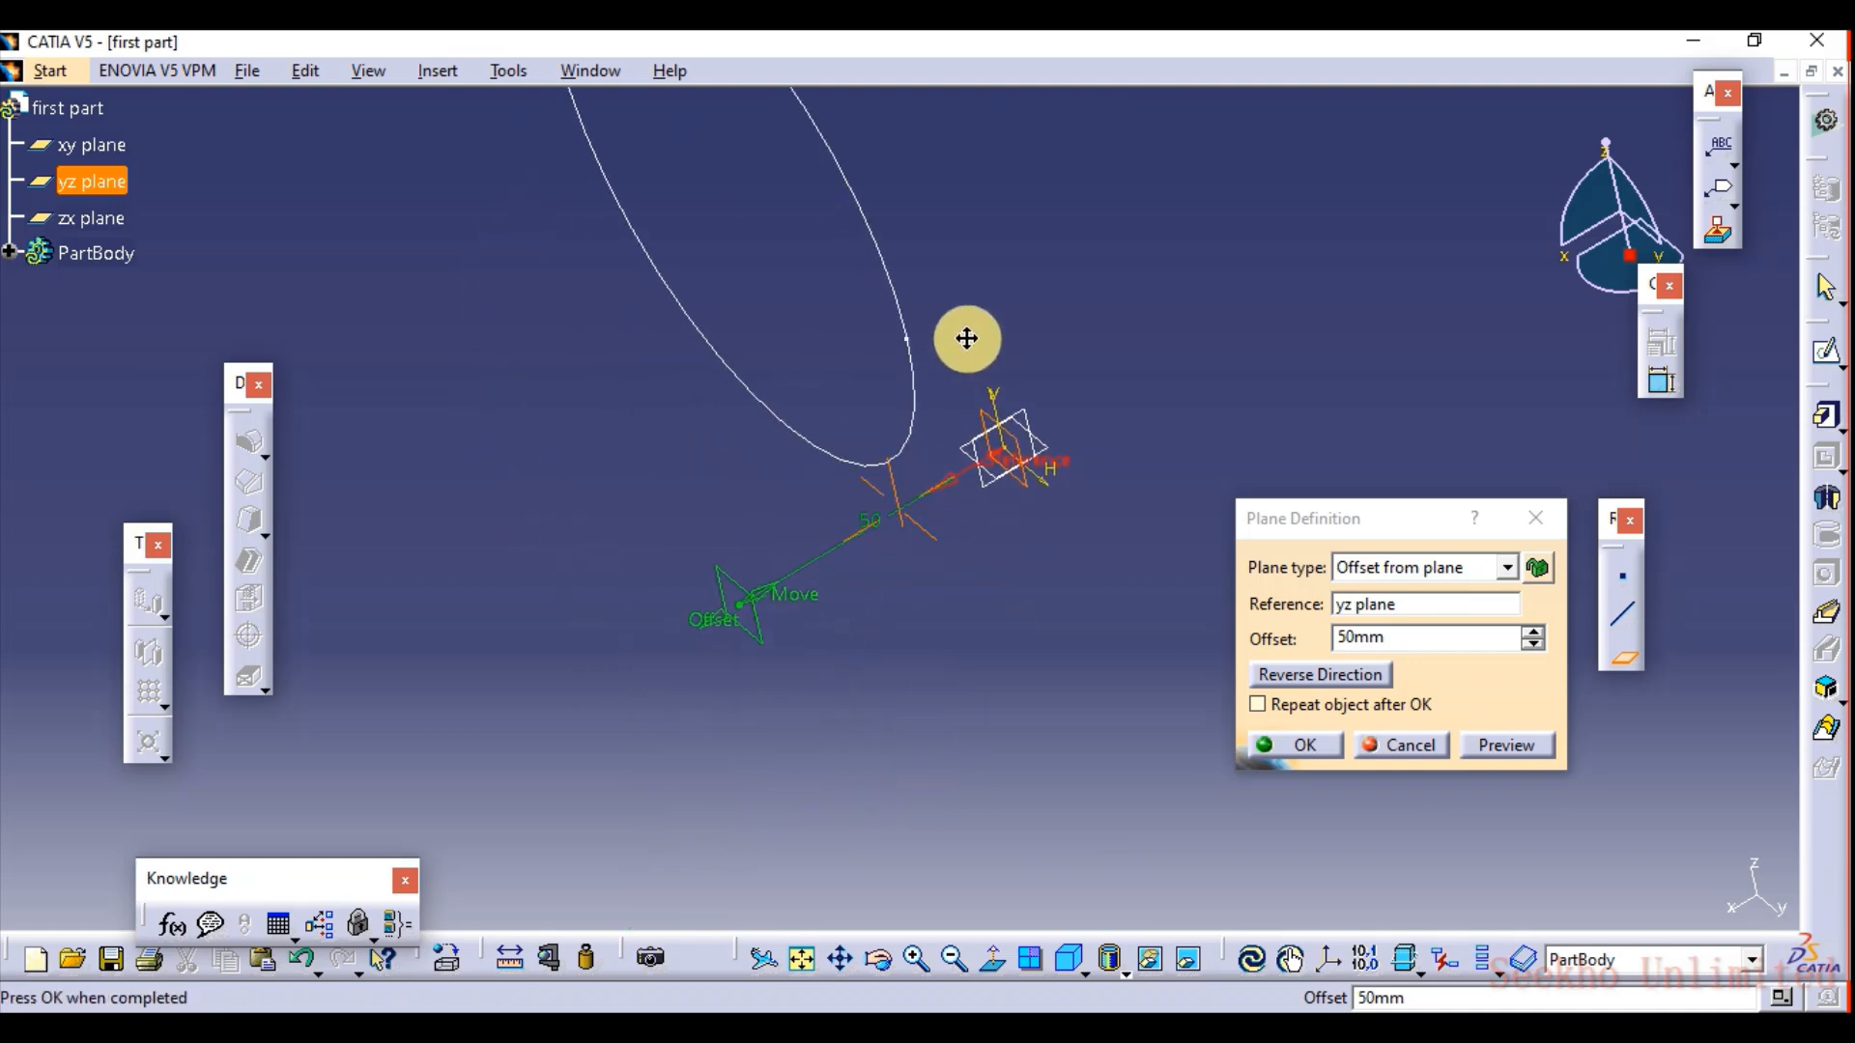
left_click(963, 483)
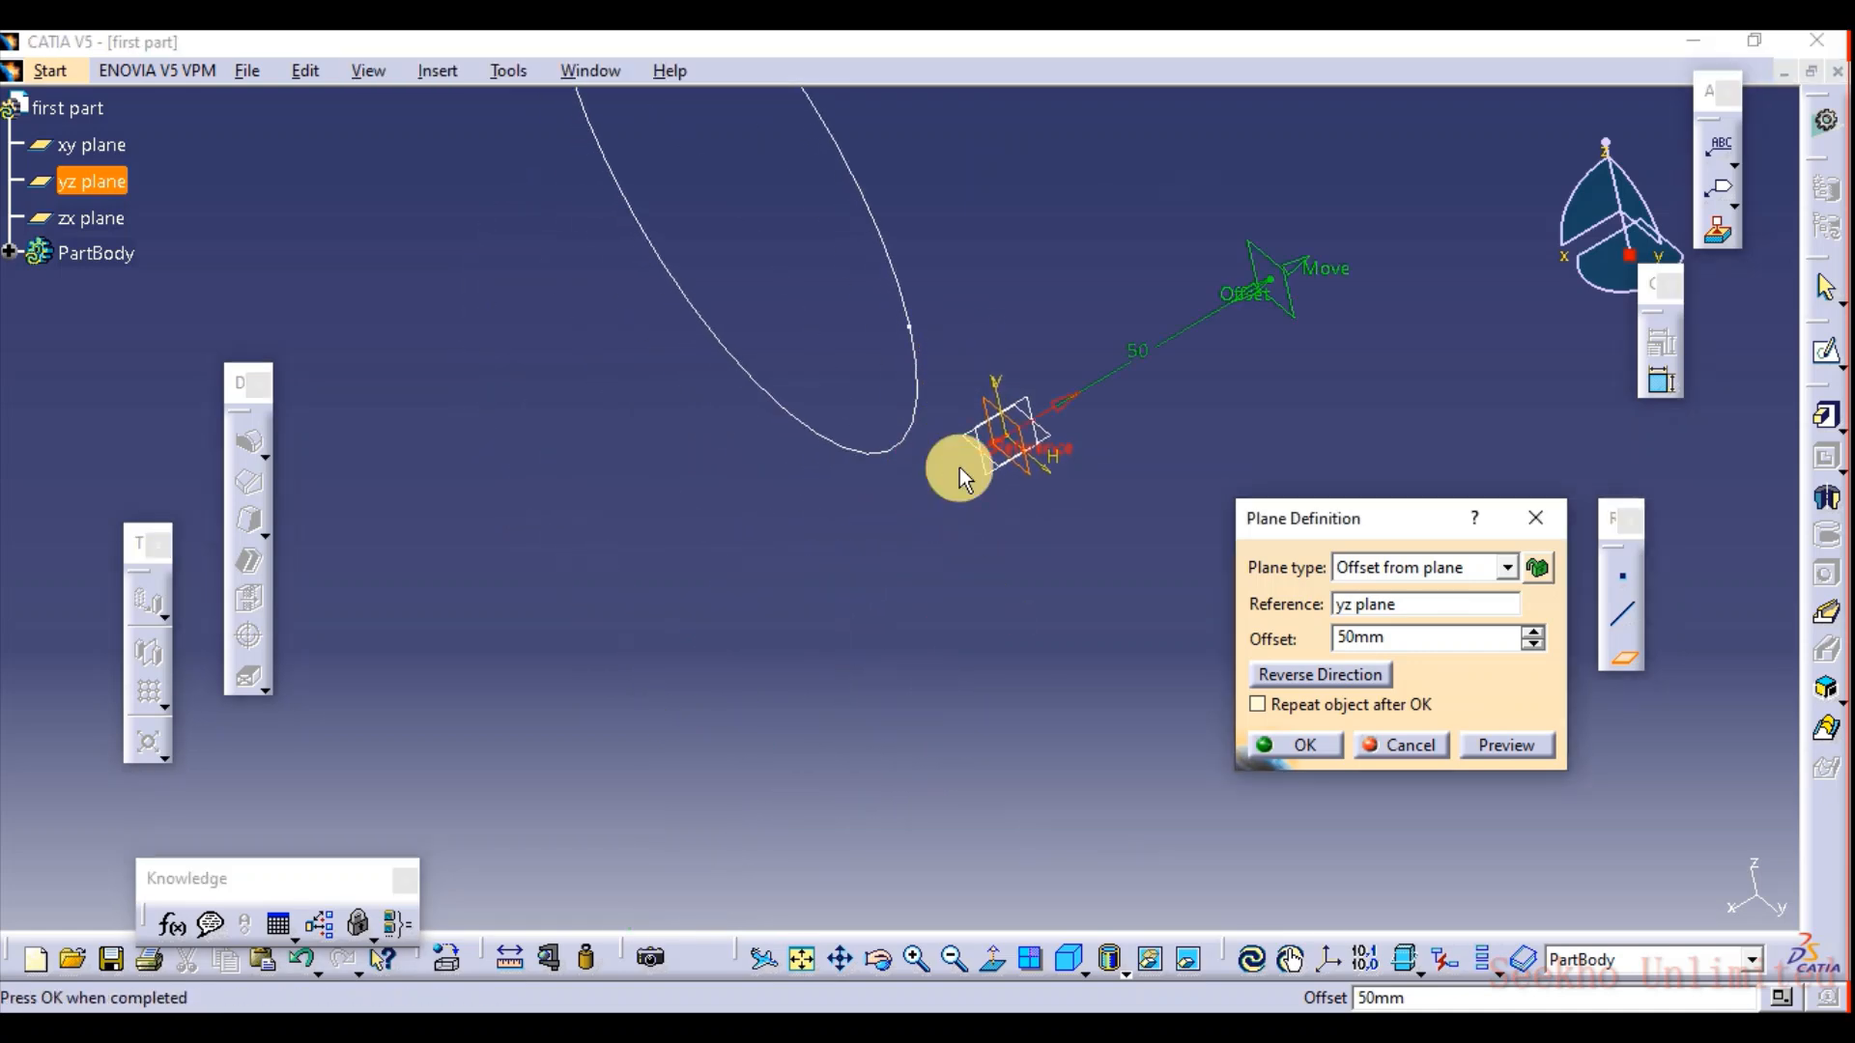
middle_click_drag(1131, 440, 1104, 496)
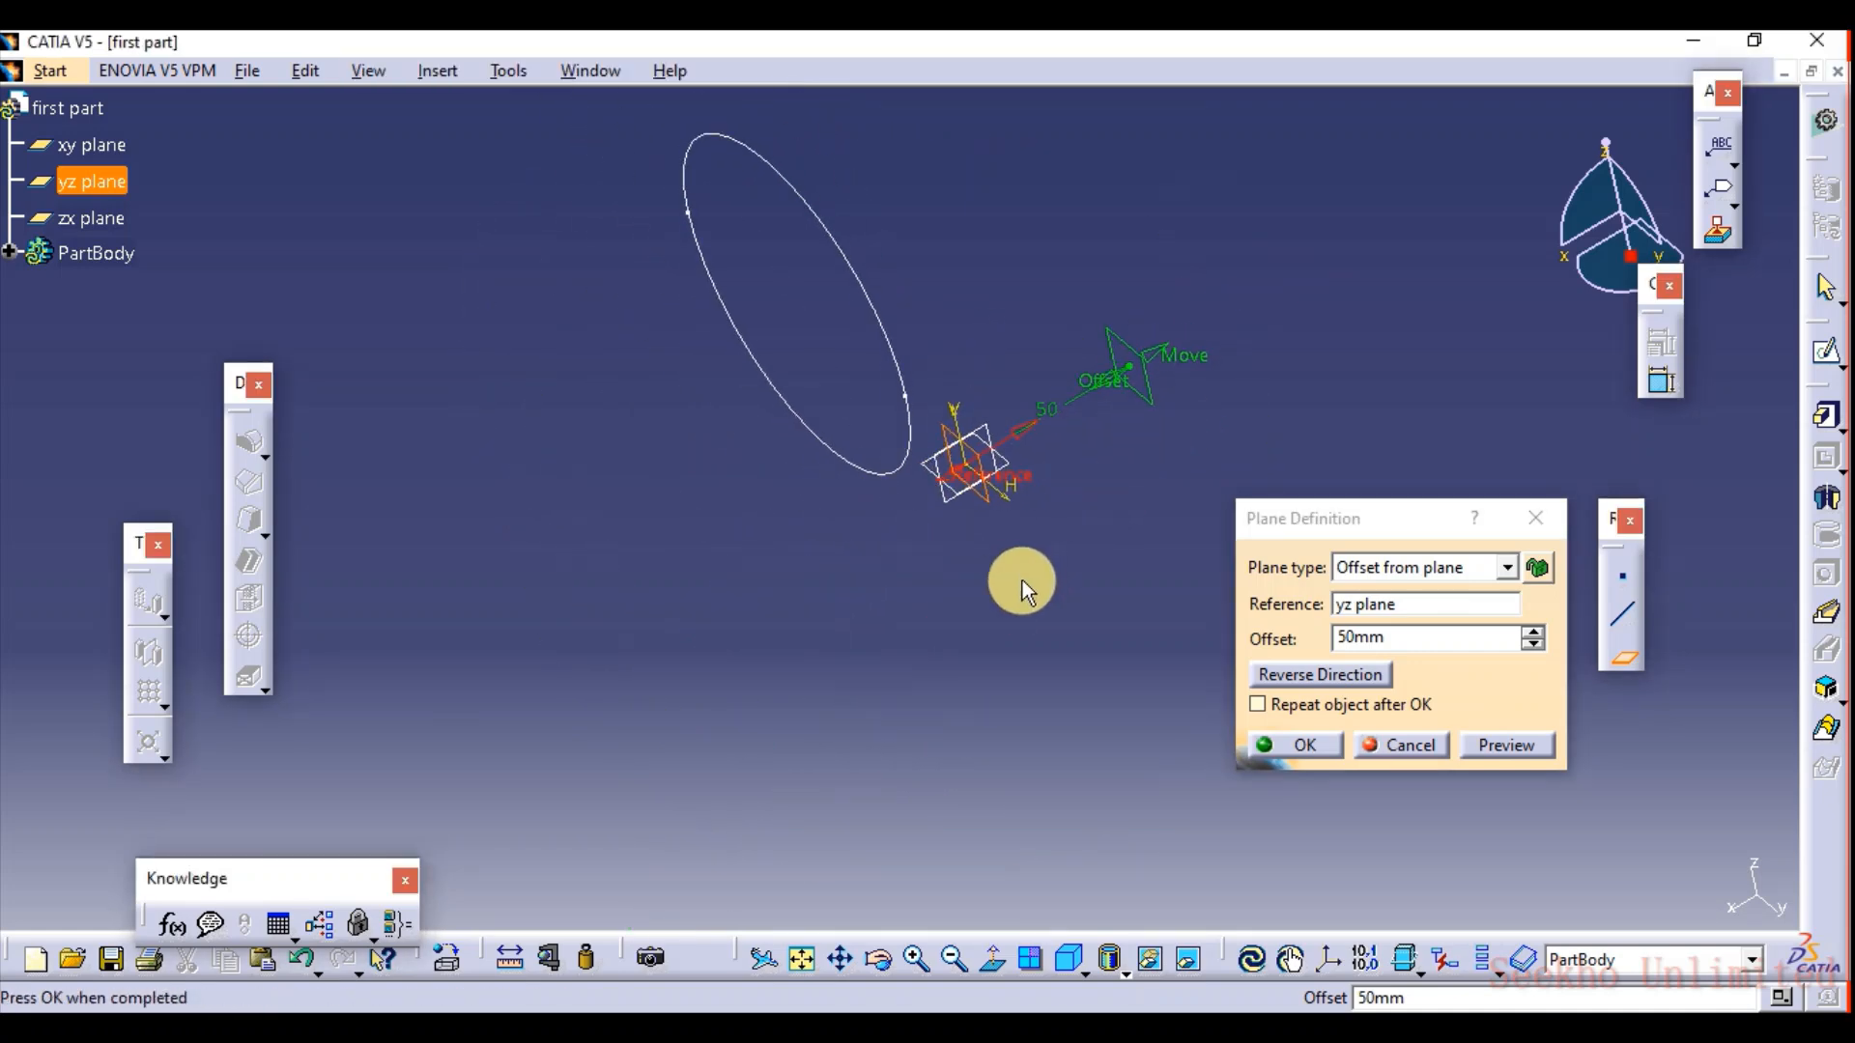
middle_click_drag(1087, 579, 987, 766)
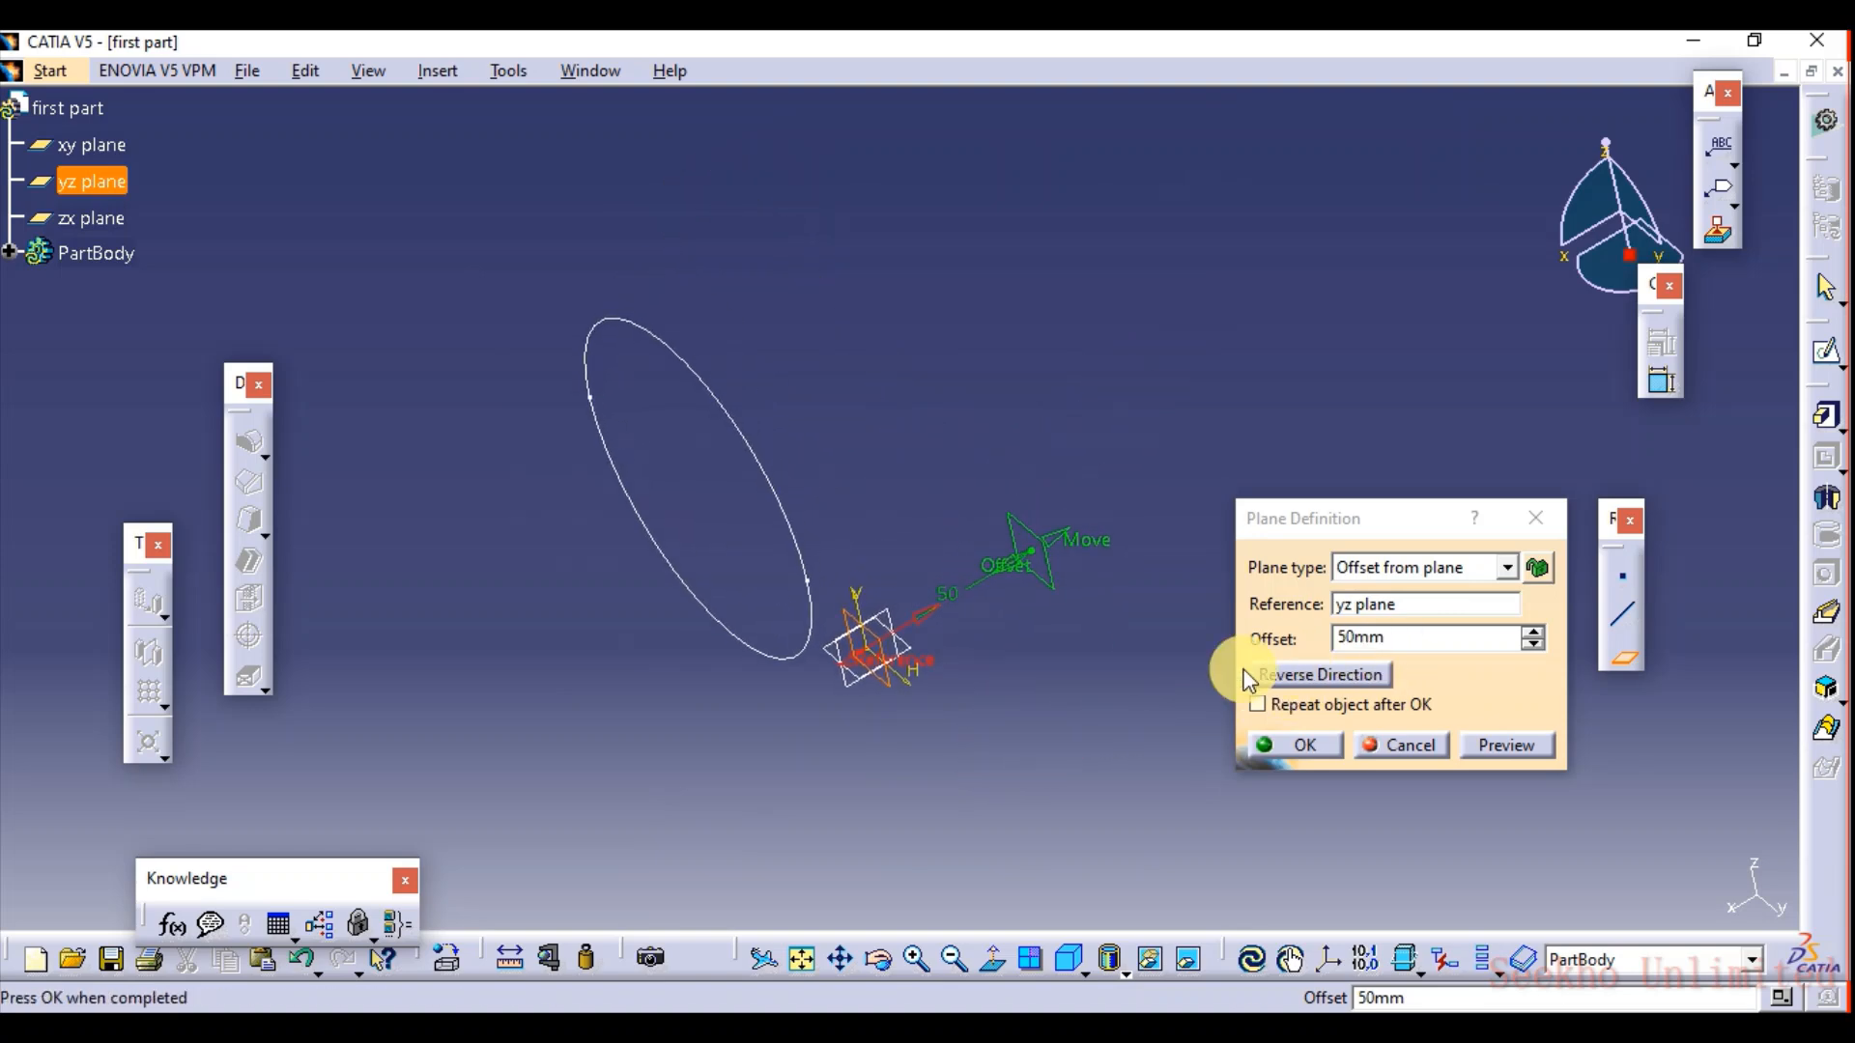
Move the offset plane much farther away from the yz plane and create it.
left_click_drag(1046, 539, 1626, 154)
middle_click_drag(1411, 260, 1092, 473)
left_click_drag(1345, 342, 1452, 298)
left_click(1295, 745)
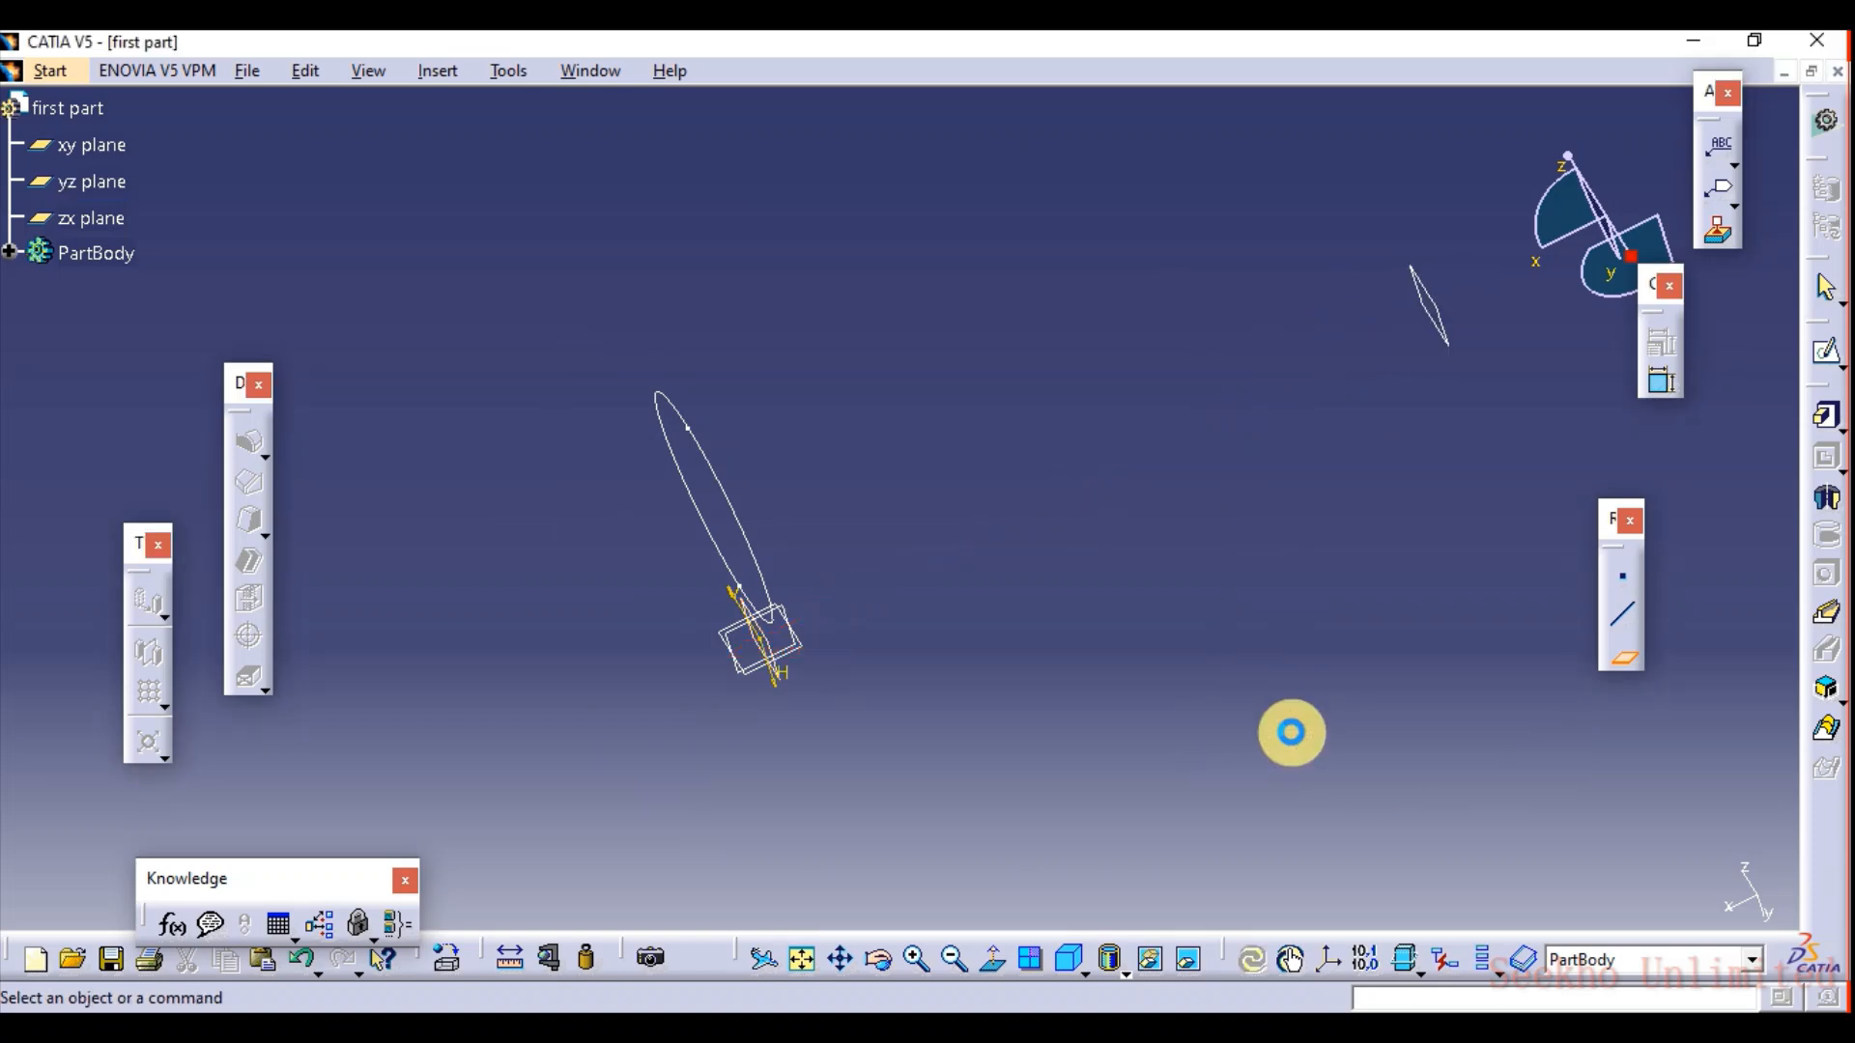
Sketch a circle larger than the first one on the offset plane, centred above the origin, and exit the sketch.
mouse_move(1135, 525)
middle_mouse_down()
mouse_move(902, 609)
mouse_move(1105, 593)
mouse_move(1062, 720)
middle_mouse_up()
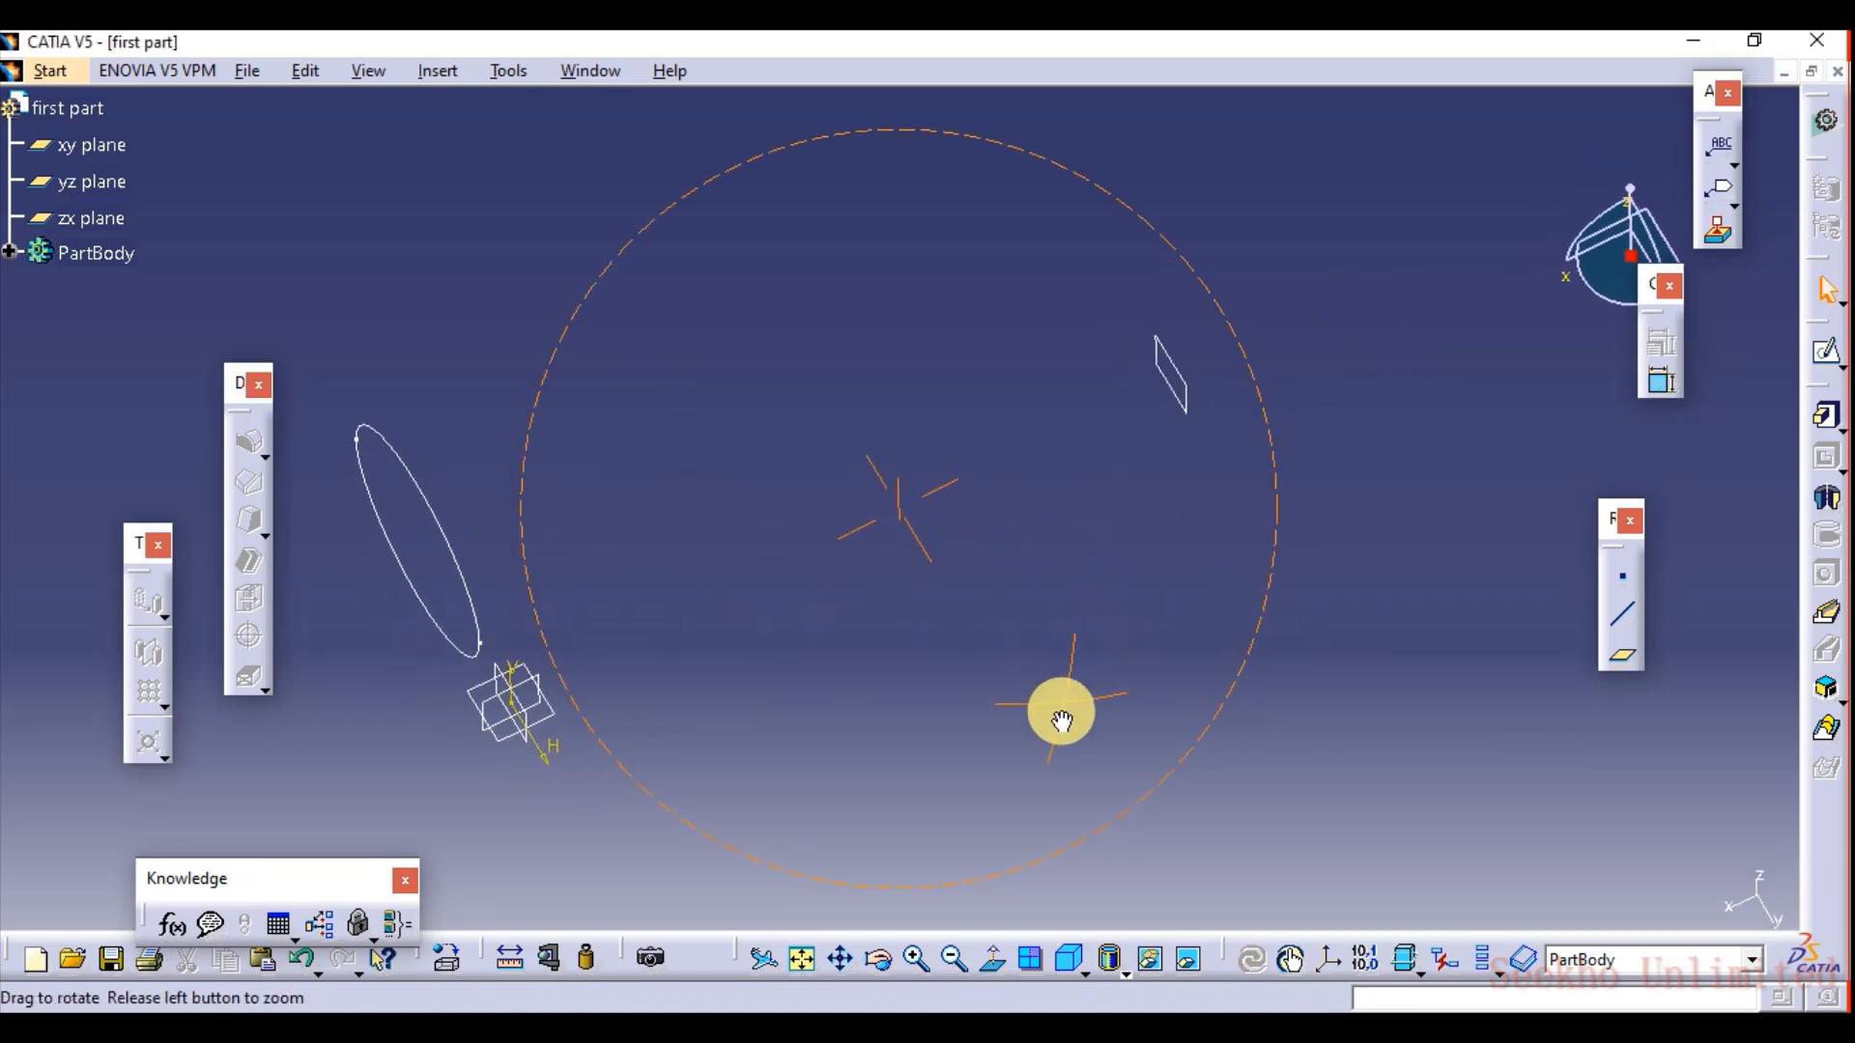
left_click(1164, 363)
left_click(1826, 353)
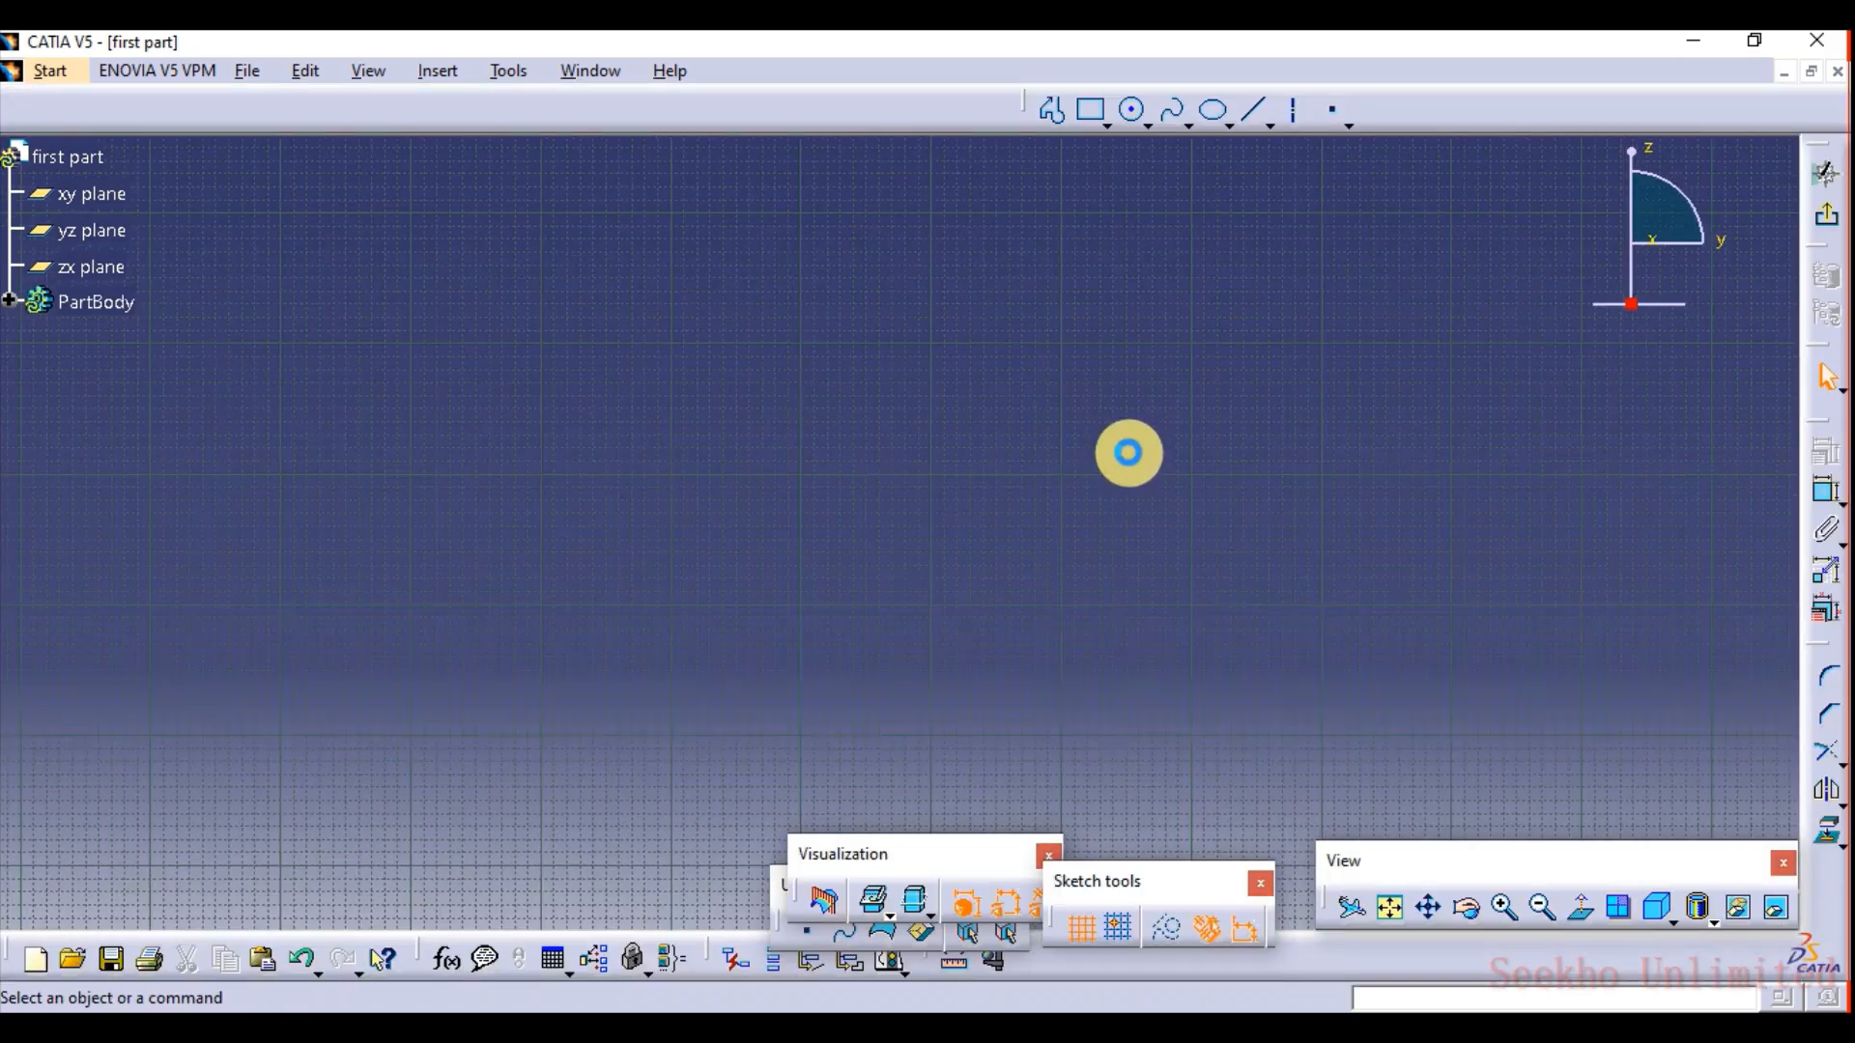
left_click(1392, 908)
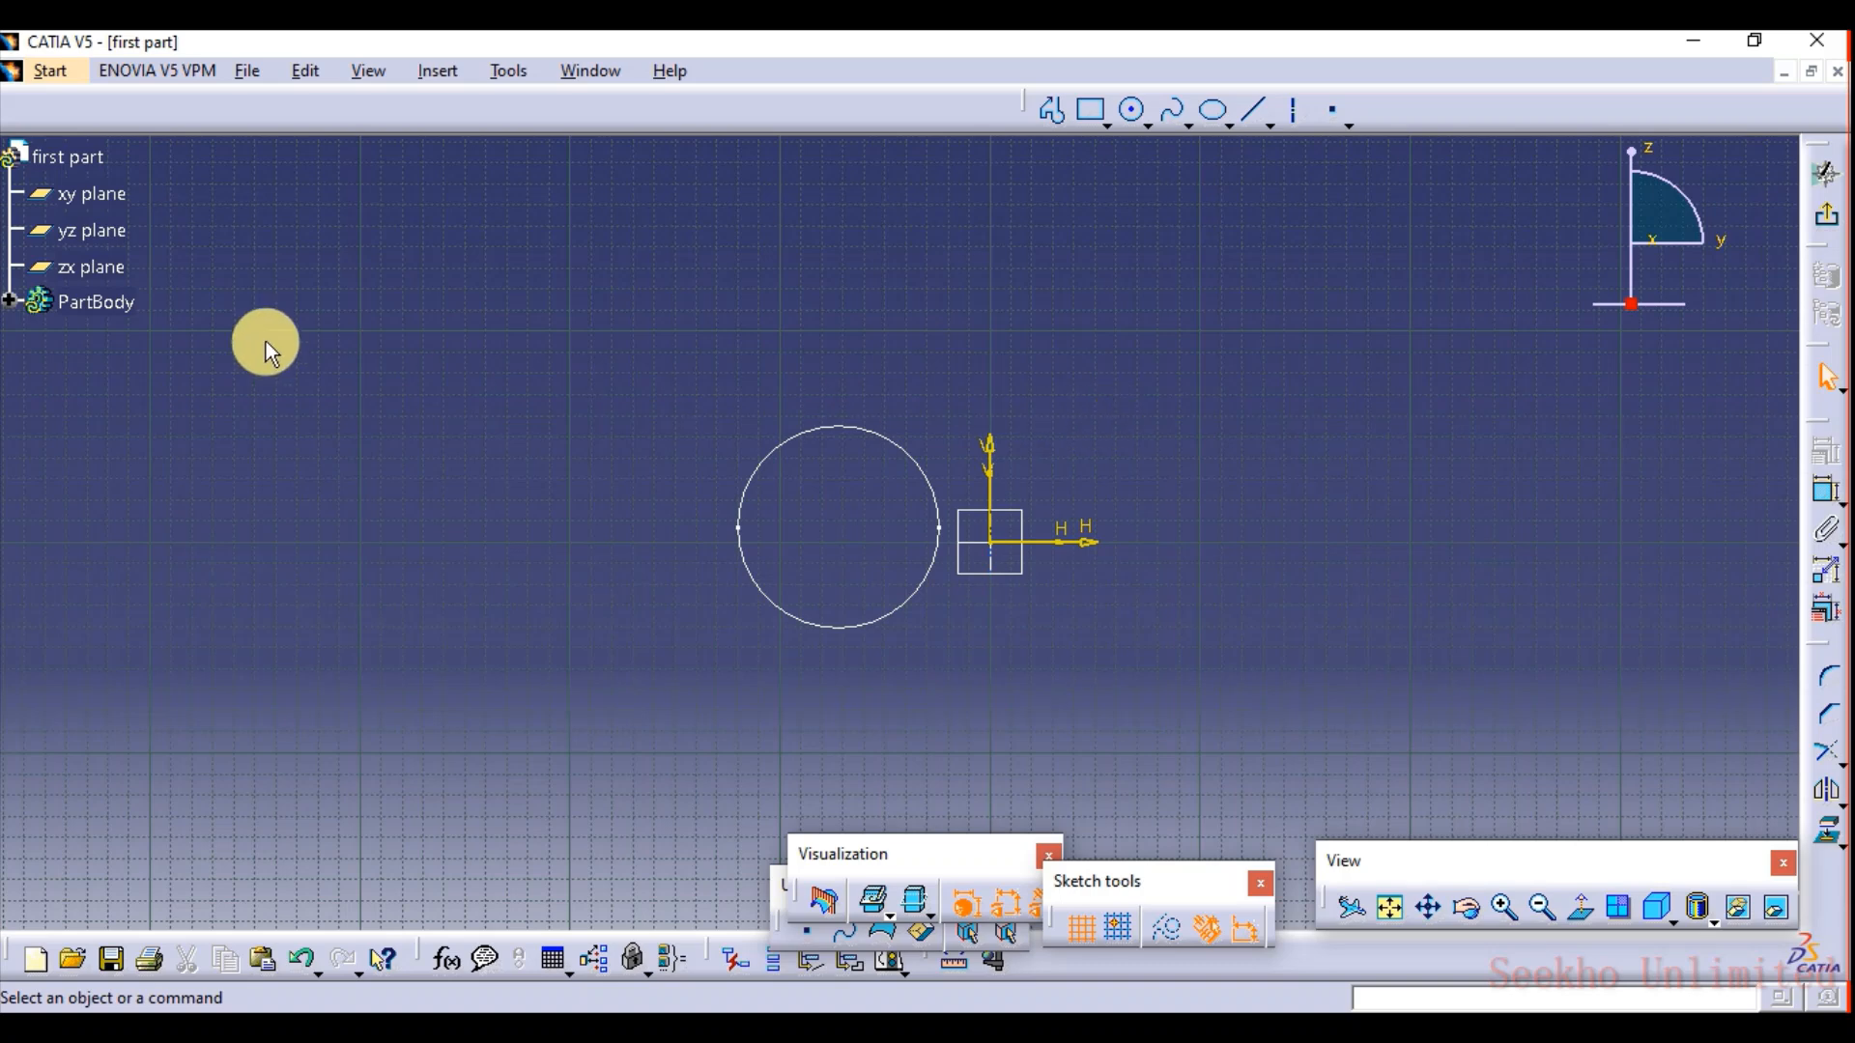
left_click(1133, 110)
left_click(961, 386)
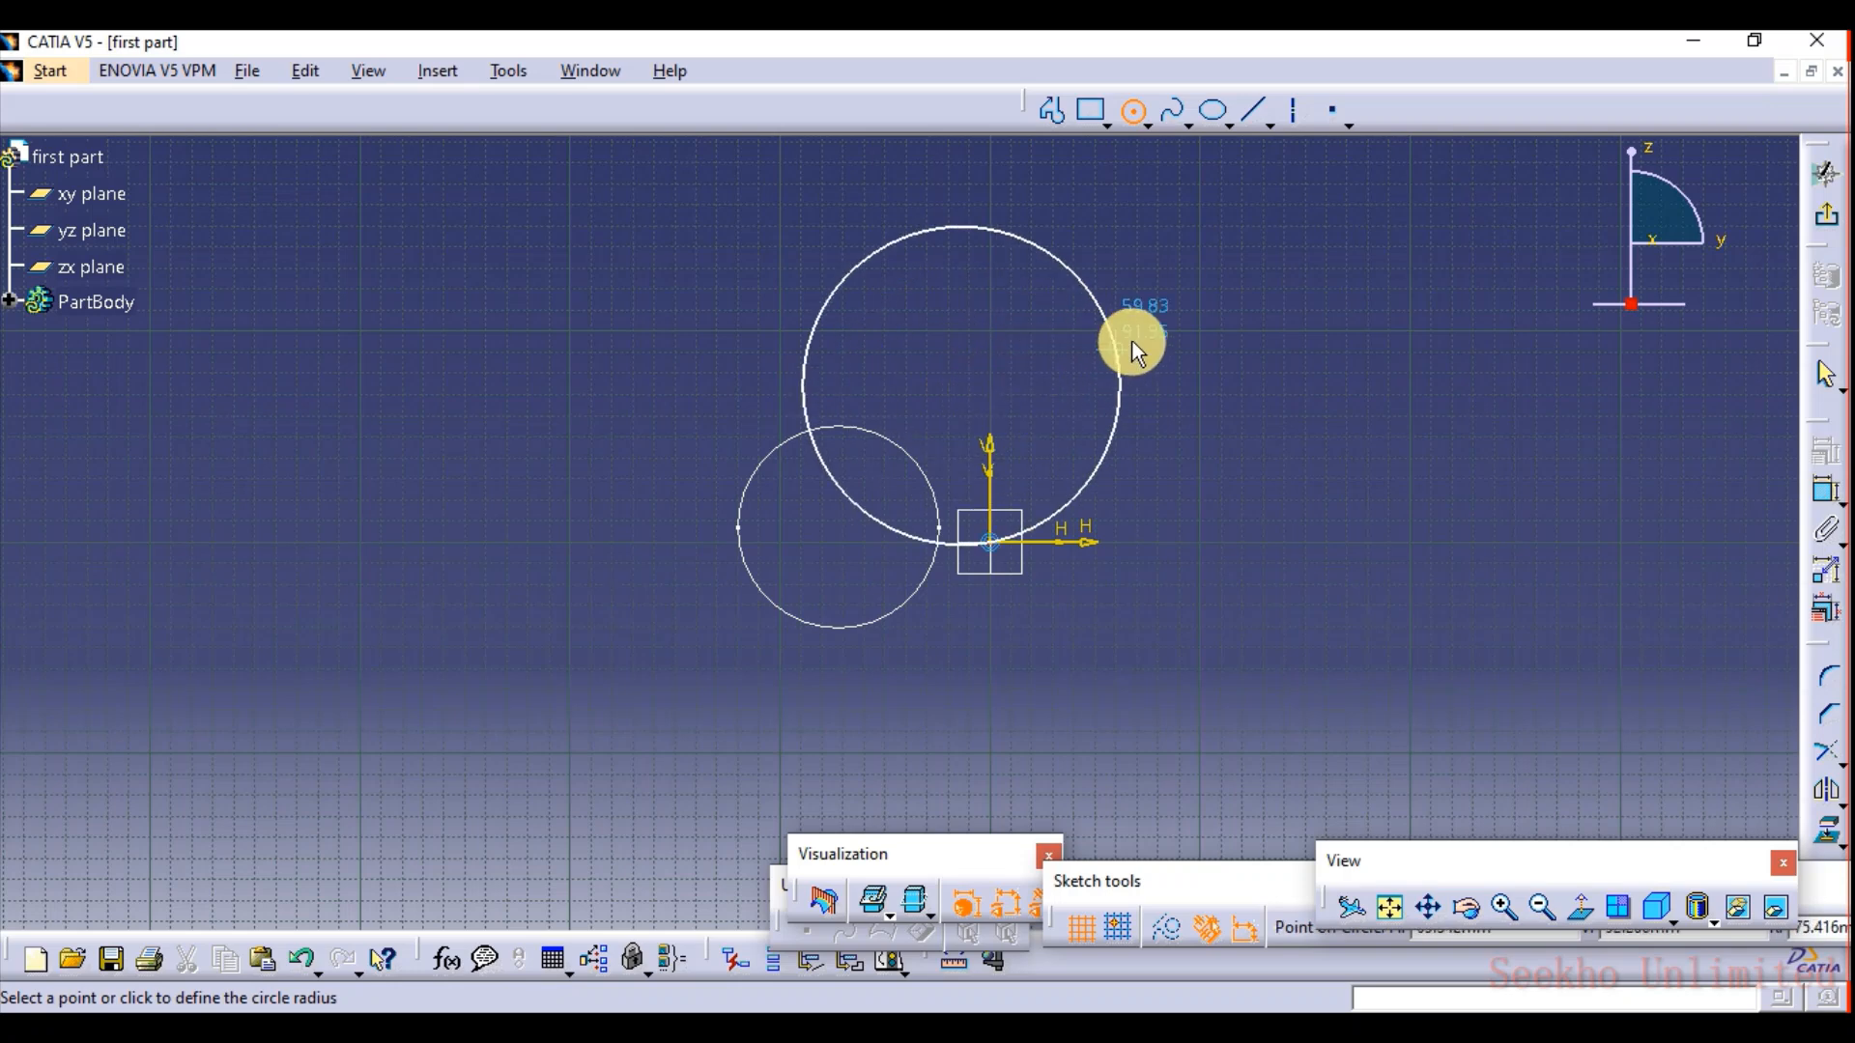
left_click(1157, 333)
left_click(1829, 214)
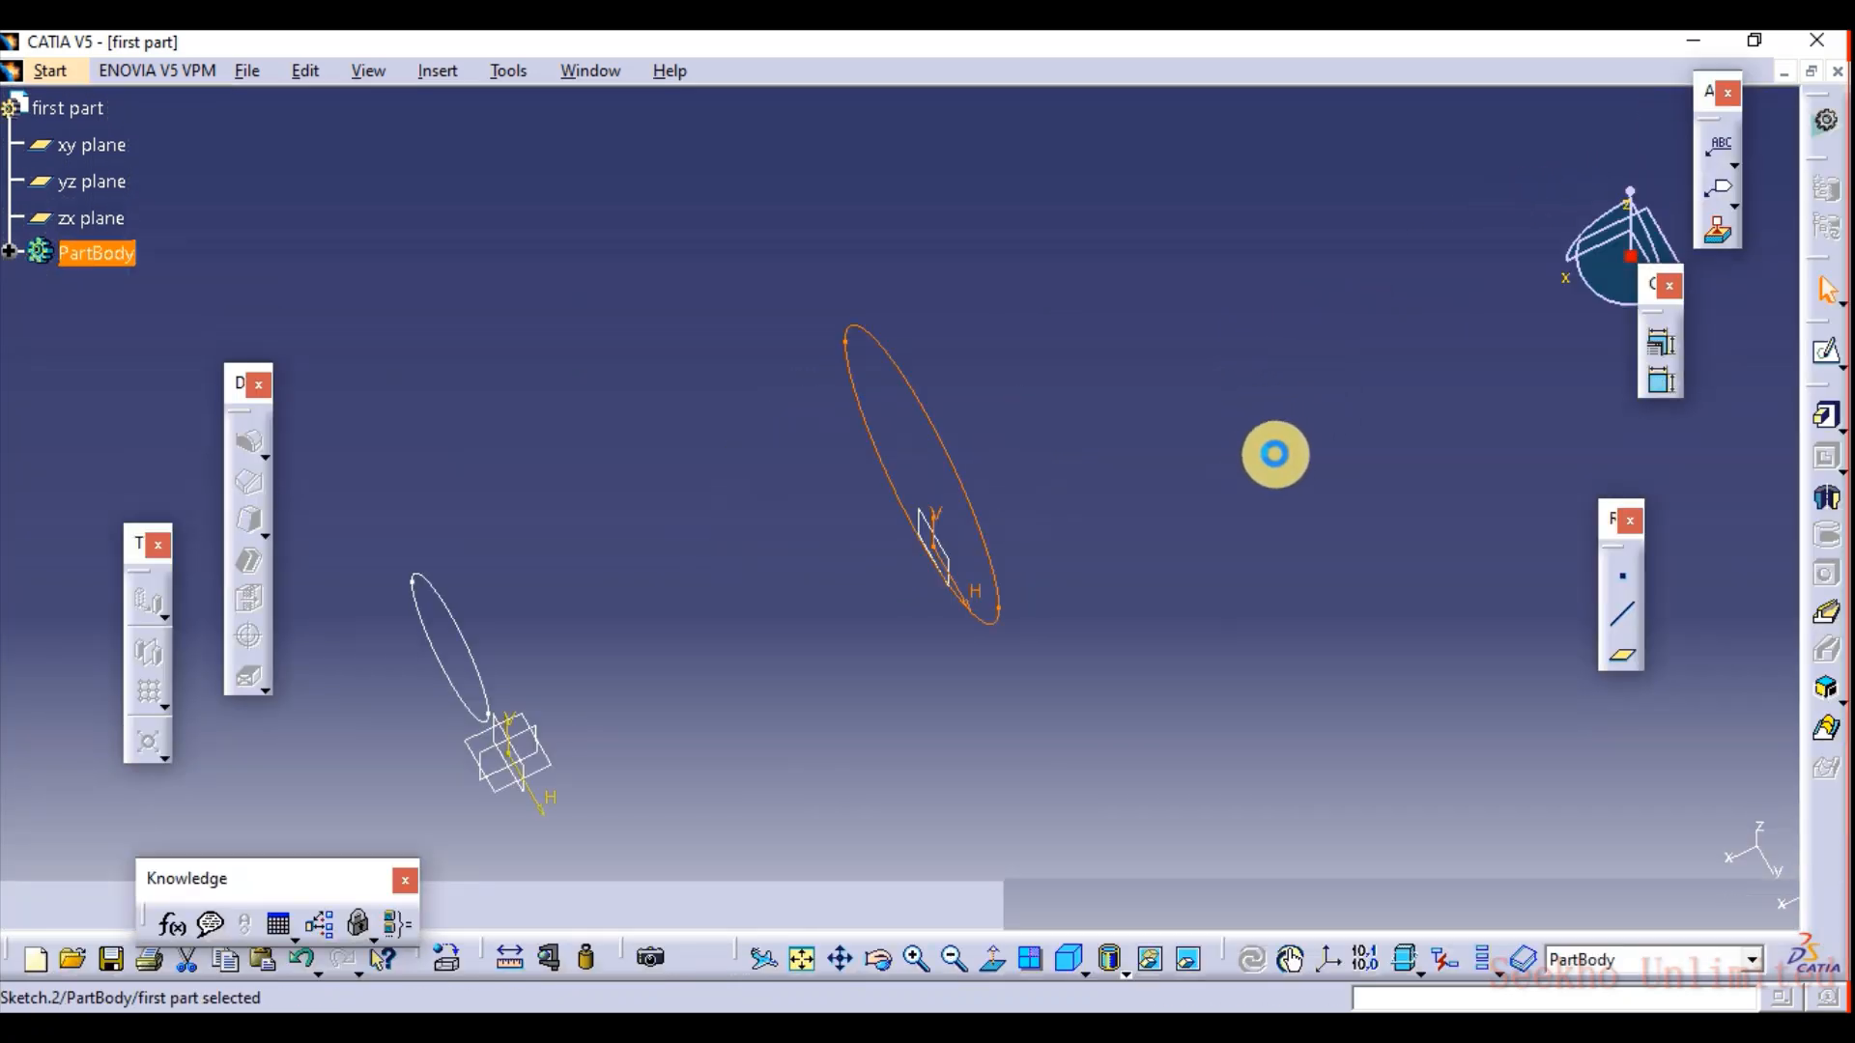
mouse_move(903, 648)
middle_mouse_down()
mouse_move(915, 560)
mouse_move(1143, 530)
middle_mouse_up()
left_click(1146, 546)
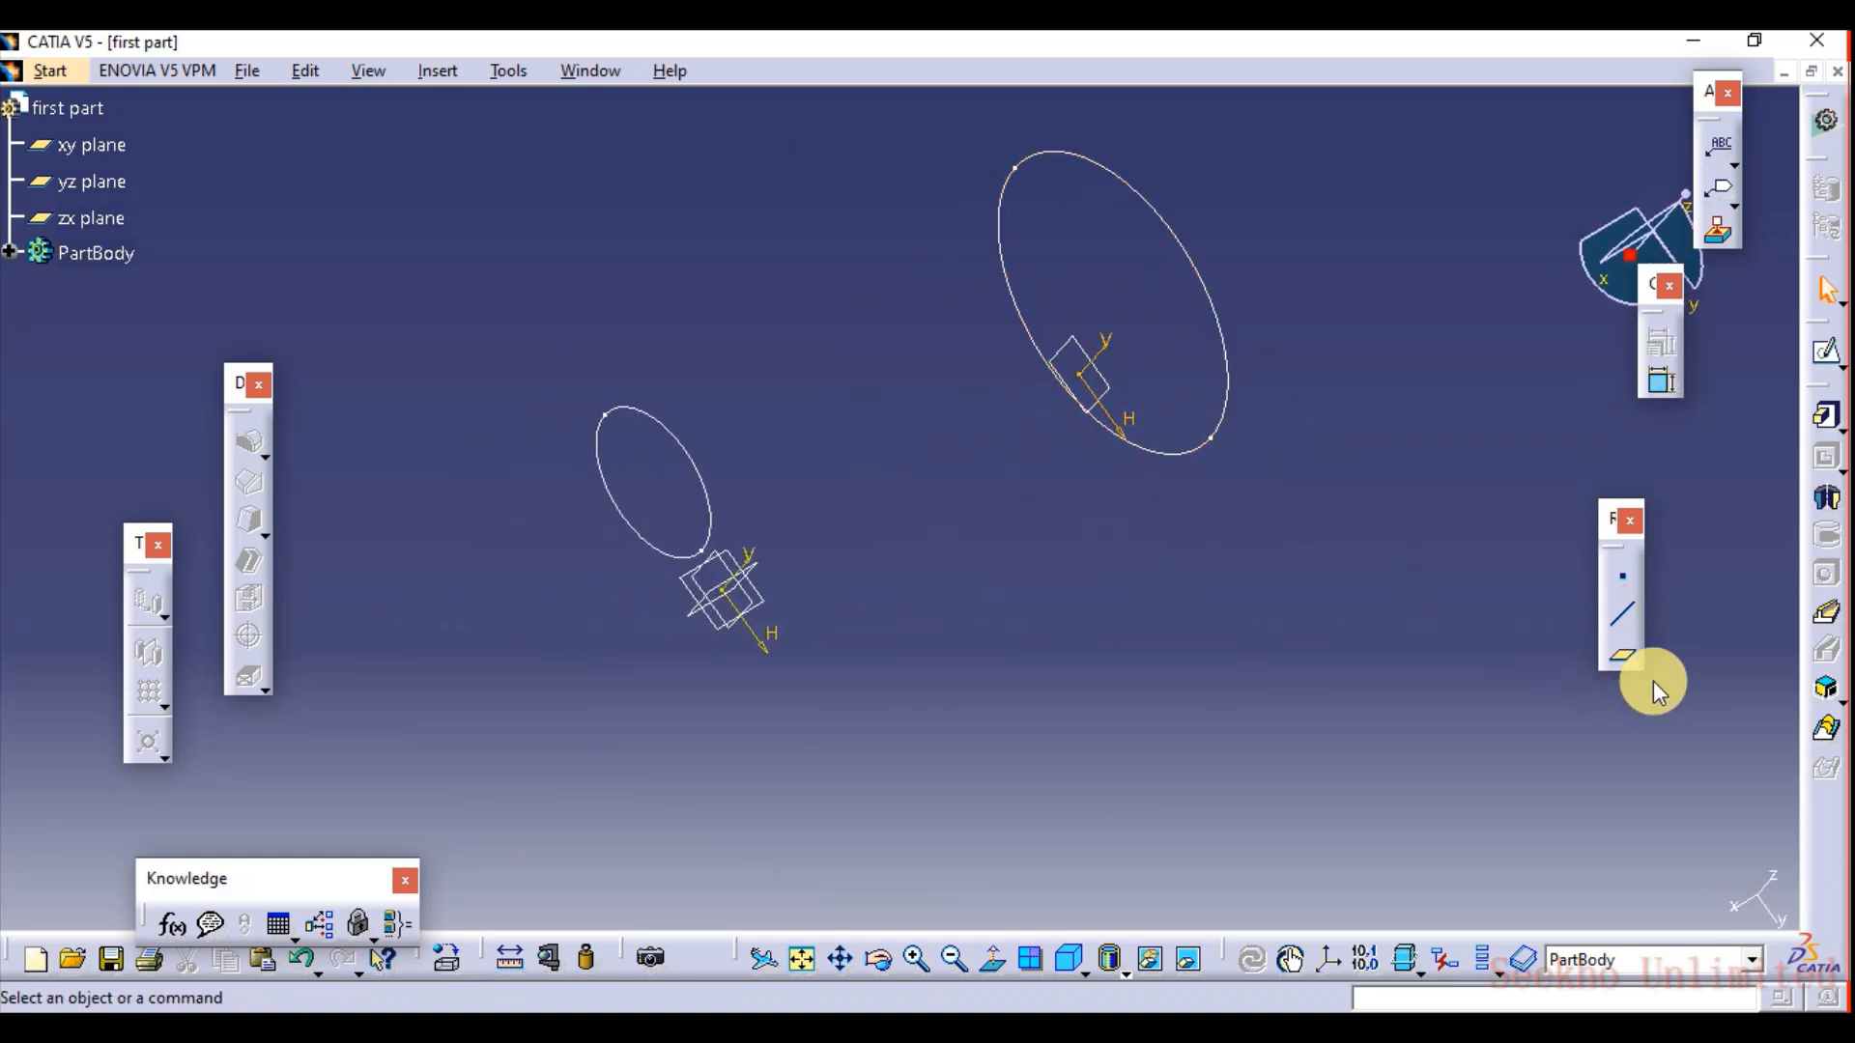
Start a multi-sections solid using the smaller circle on the yz plane and the larger circle on the offset plane as sections.
left_click(1829, 742)
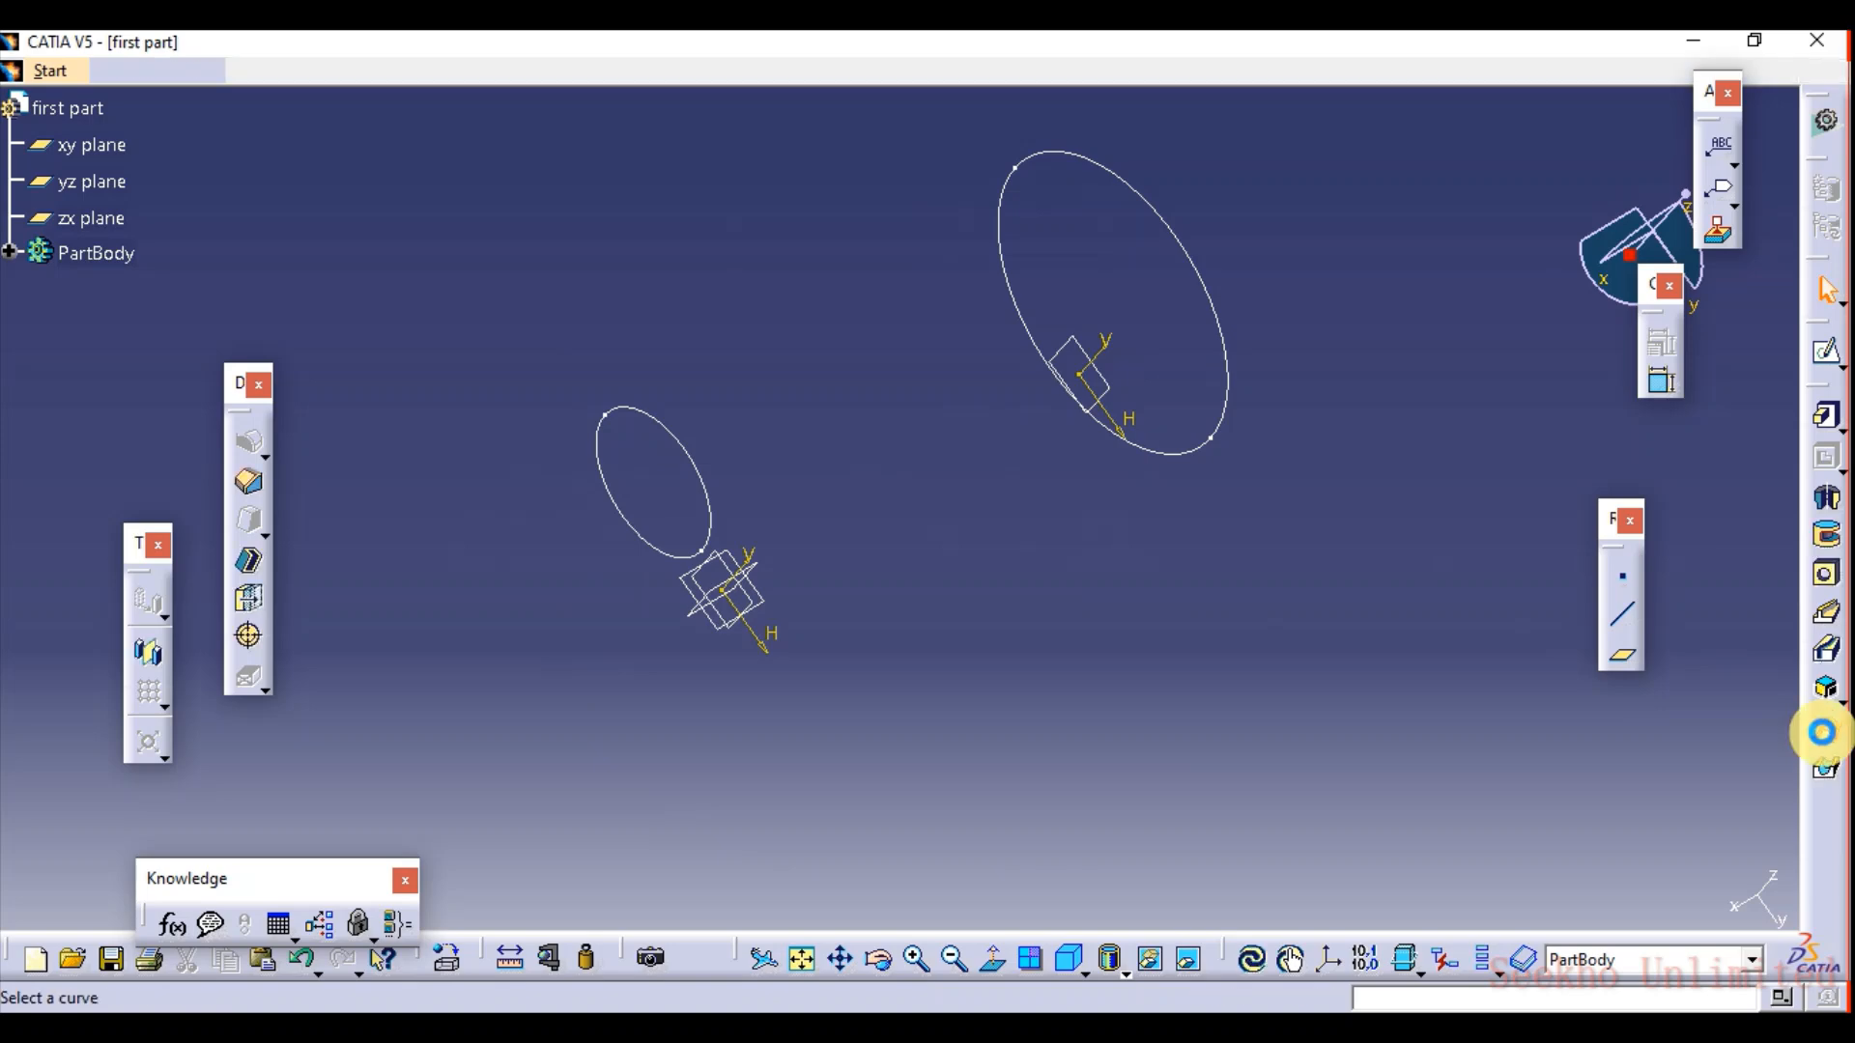
left_click(676, 440)
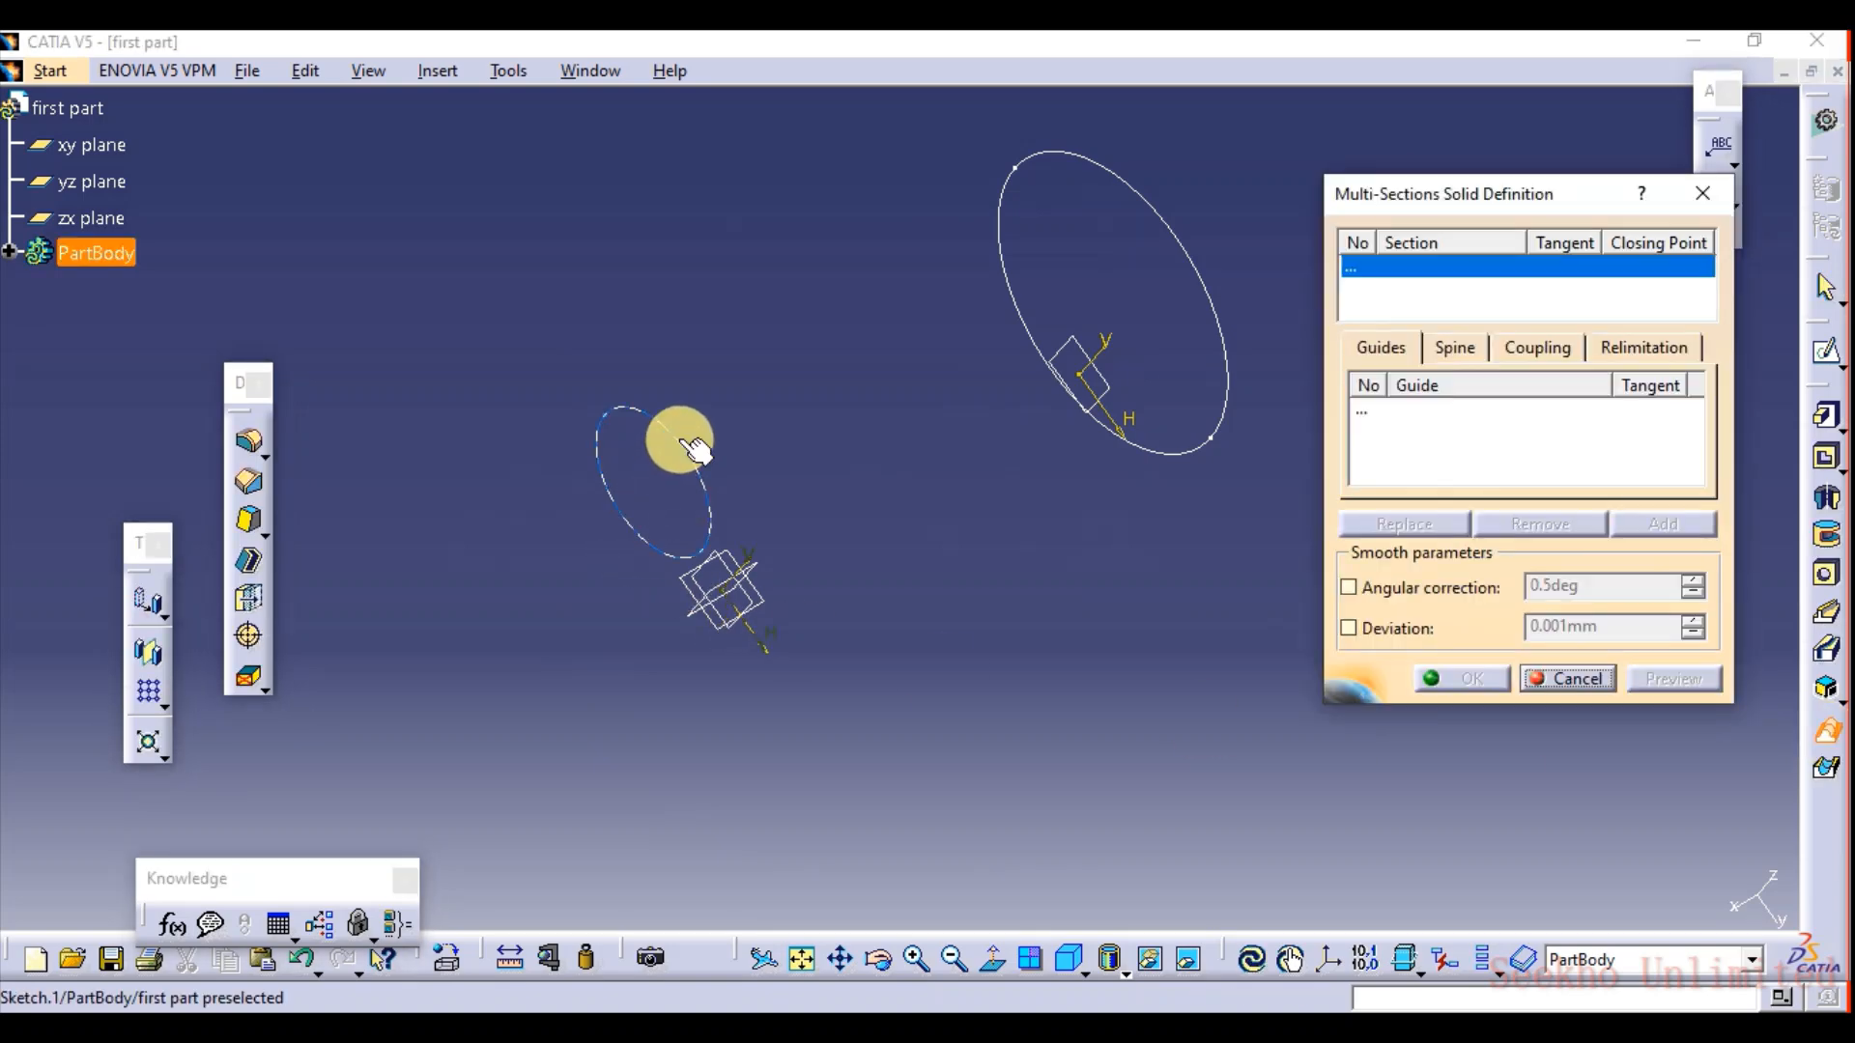
left_click_drag(1499, 200, 1472, 295)
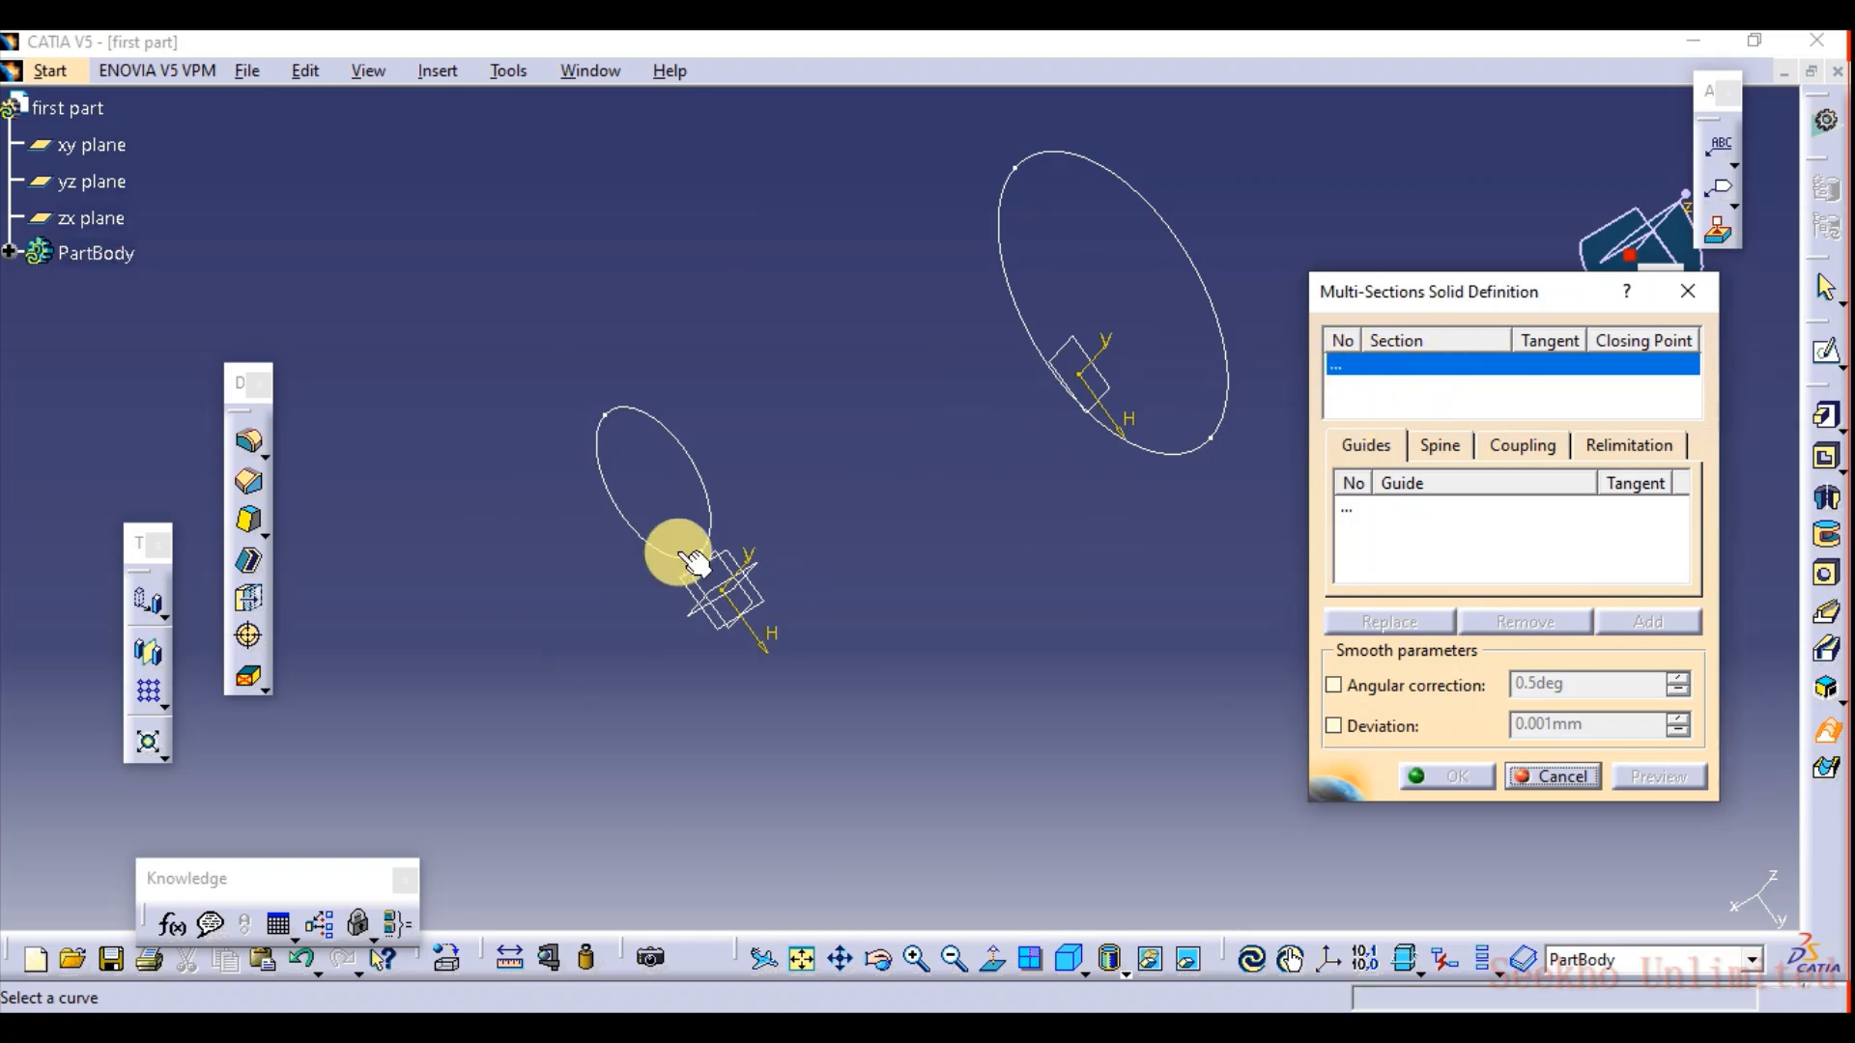
left_click(697, 466)
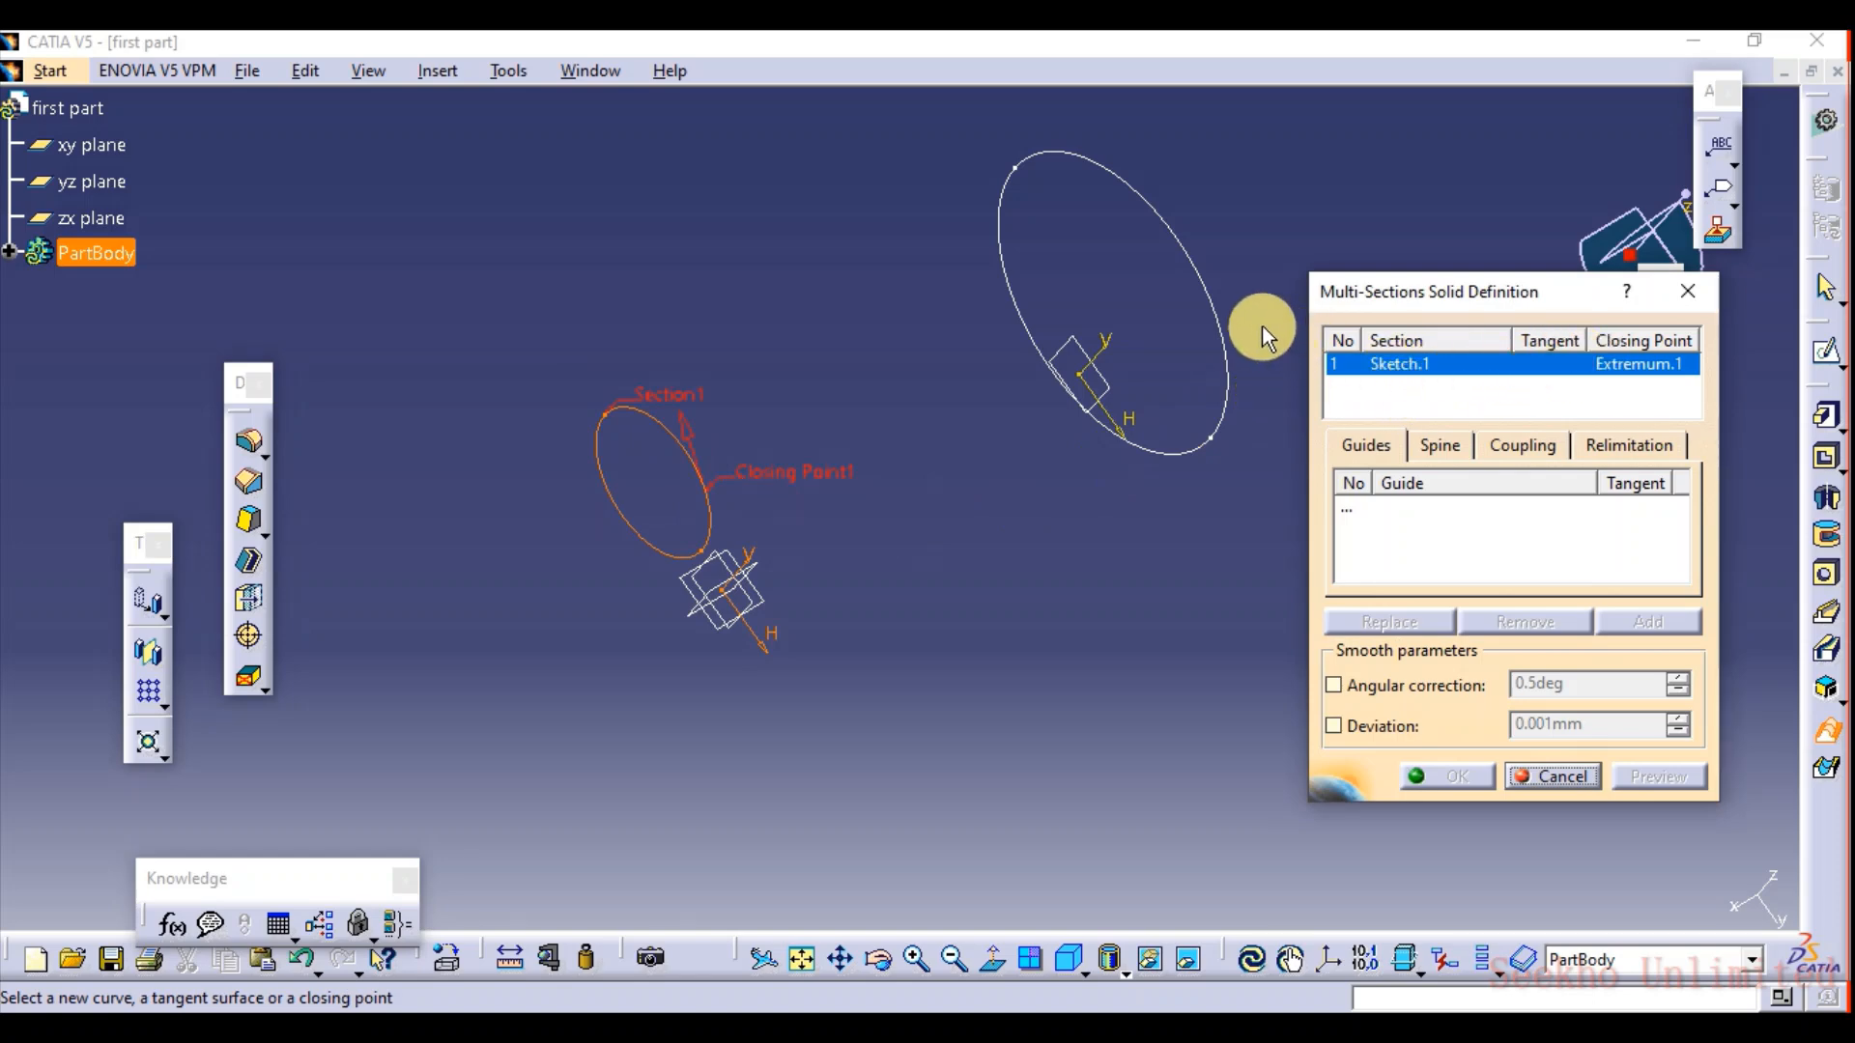
left_click(1214, 288)
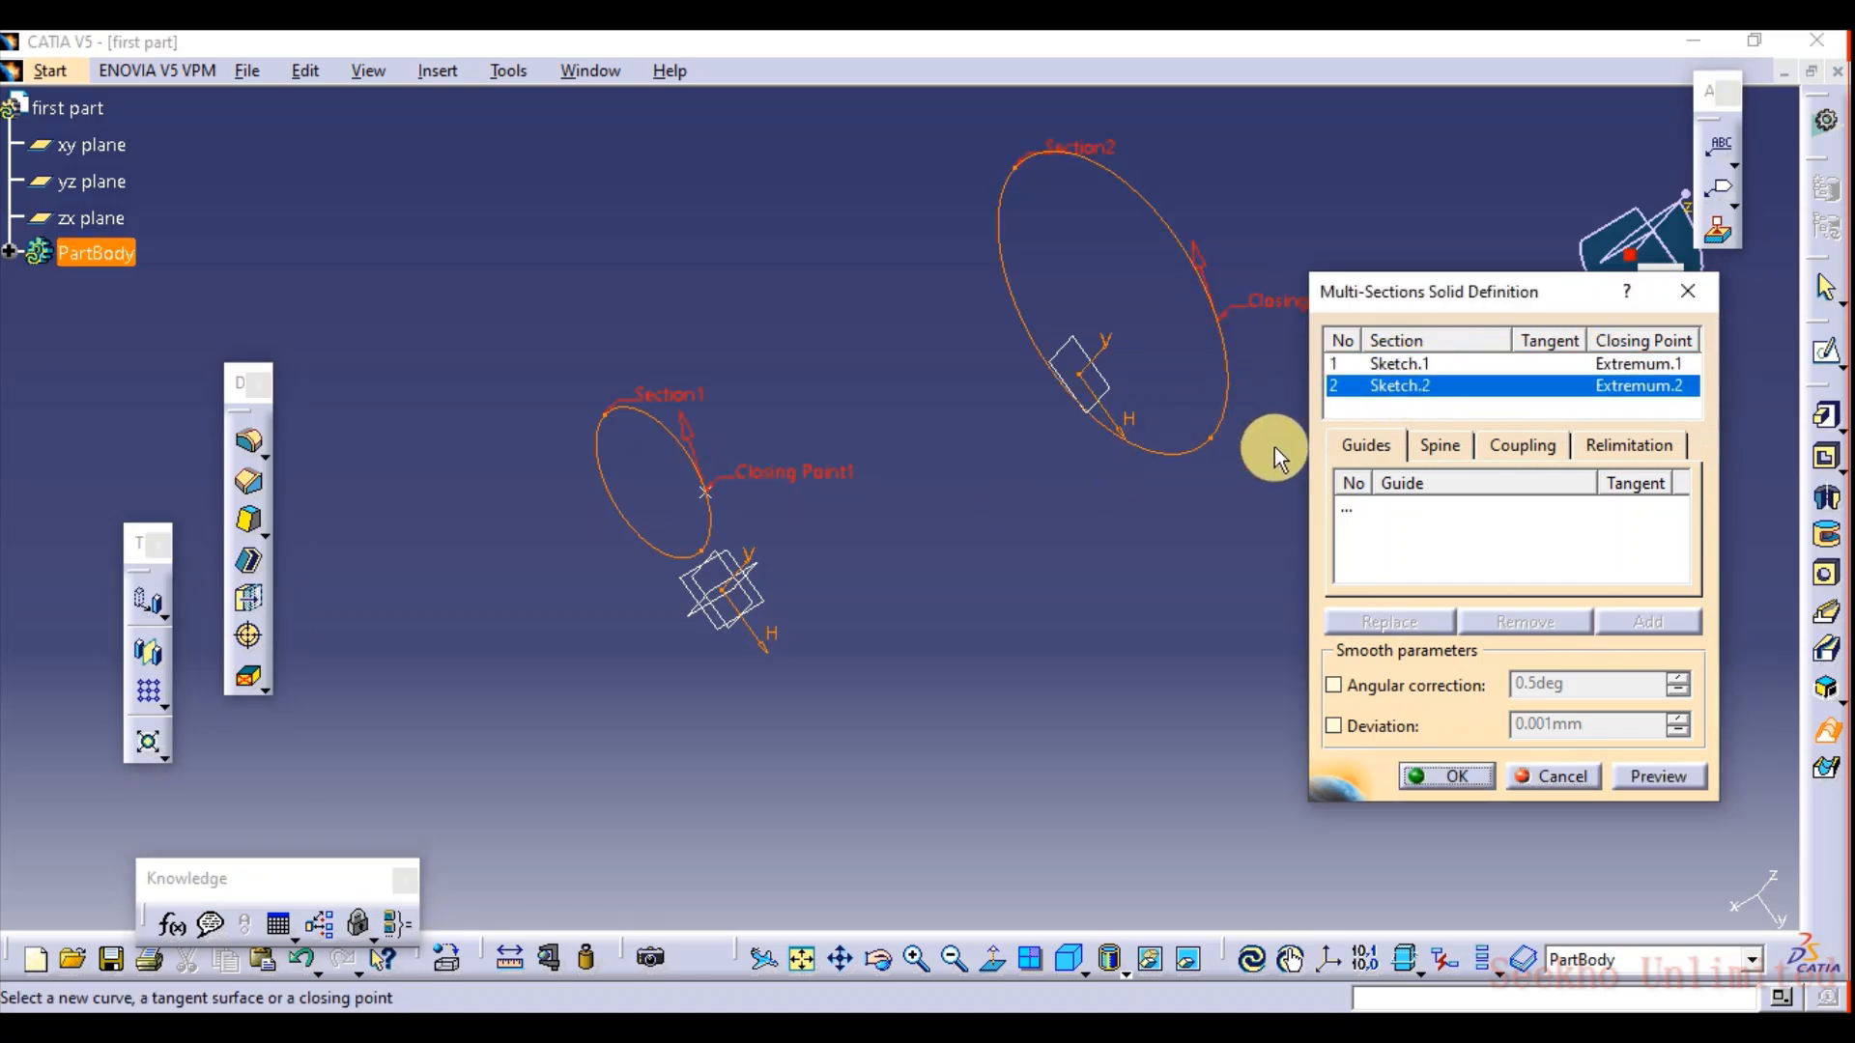
Compare the closing points and closing directions of both circular sections, and preview the multi-sections solid.
middle_click_drag(1191, 316, 1089, 455)
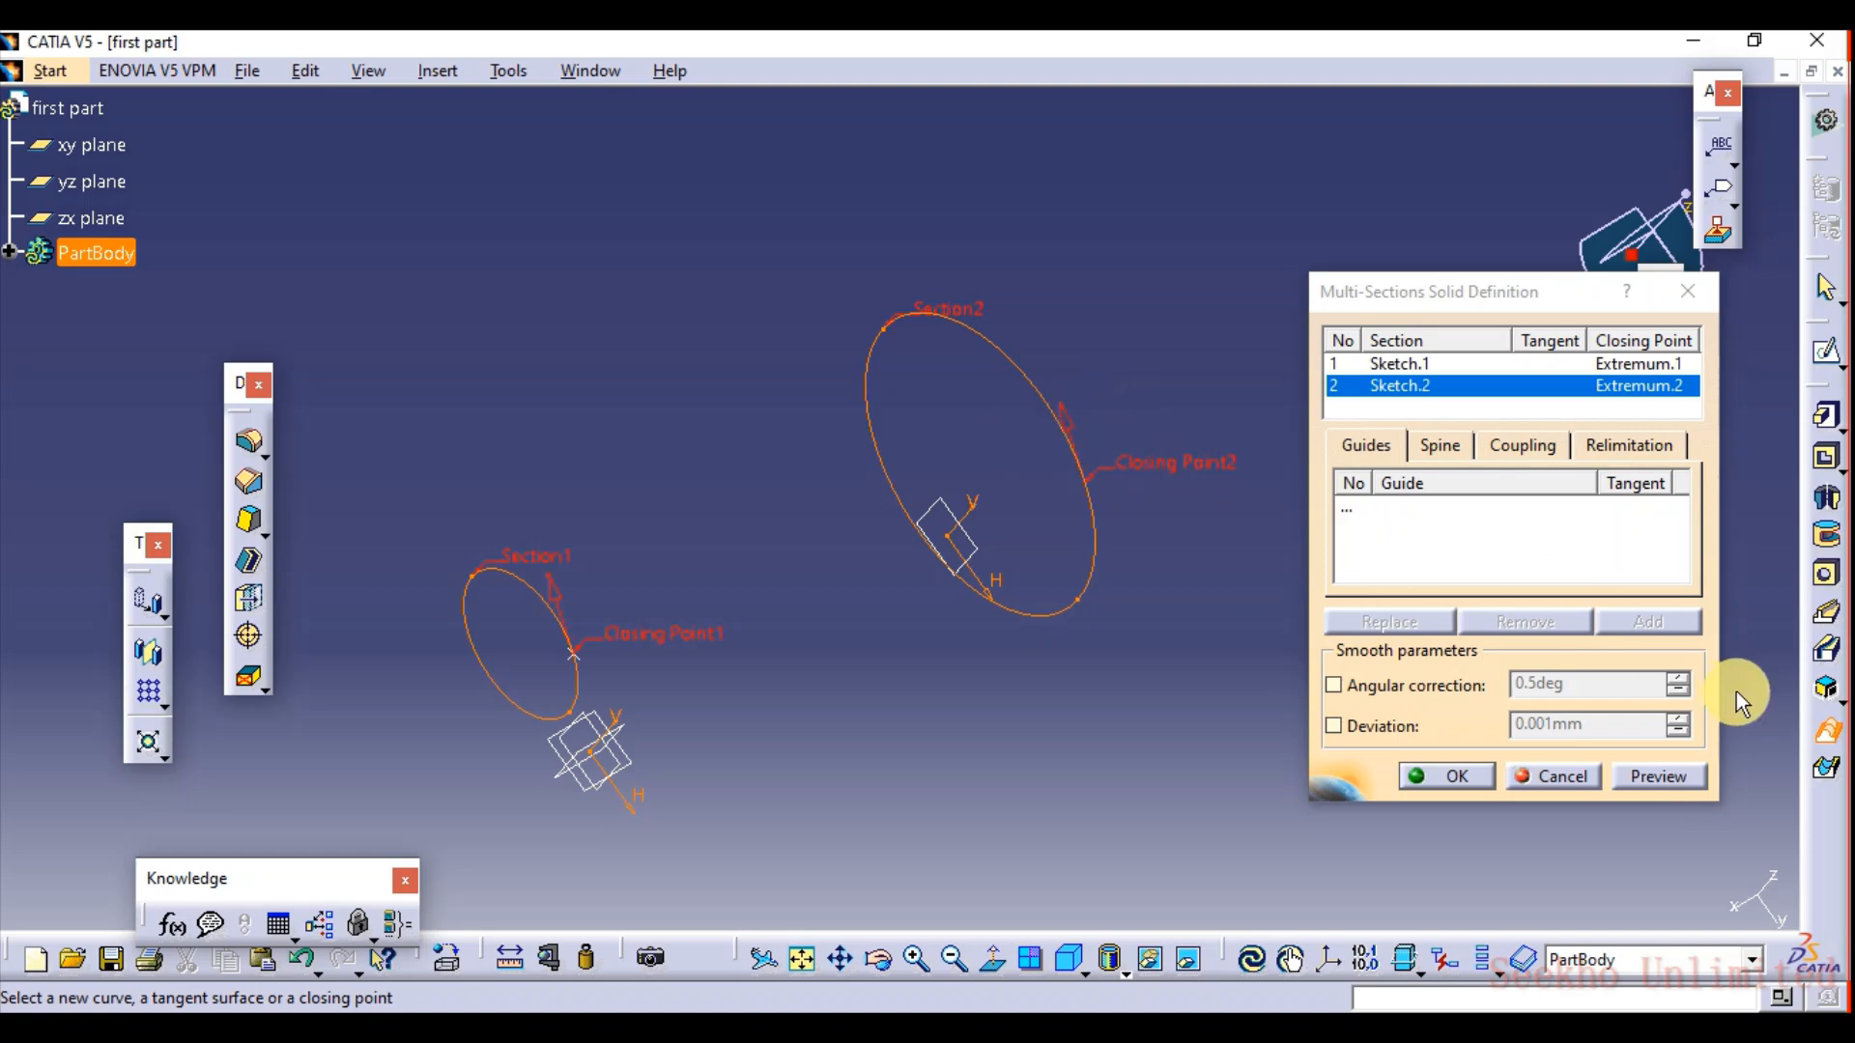
middle_click_drag(869, 468, 763, 454)
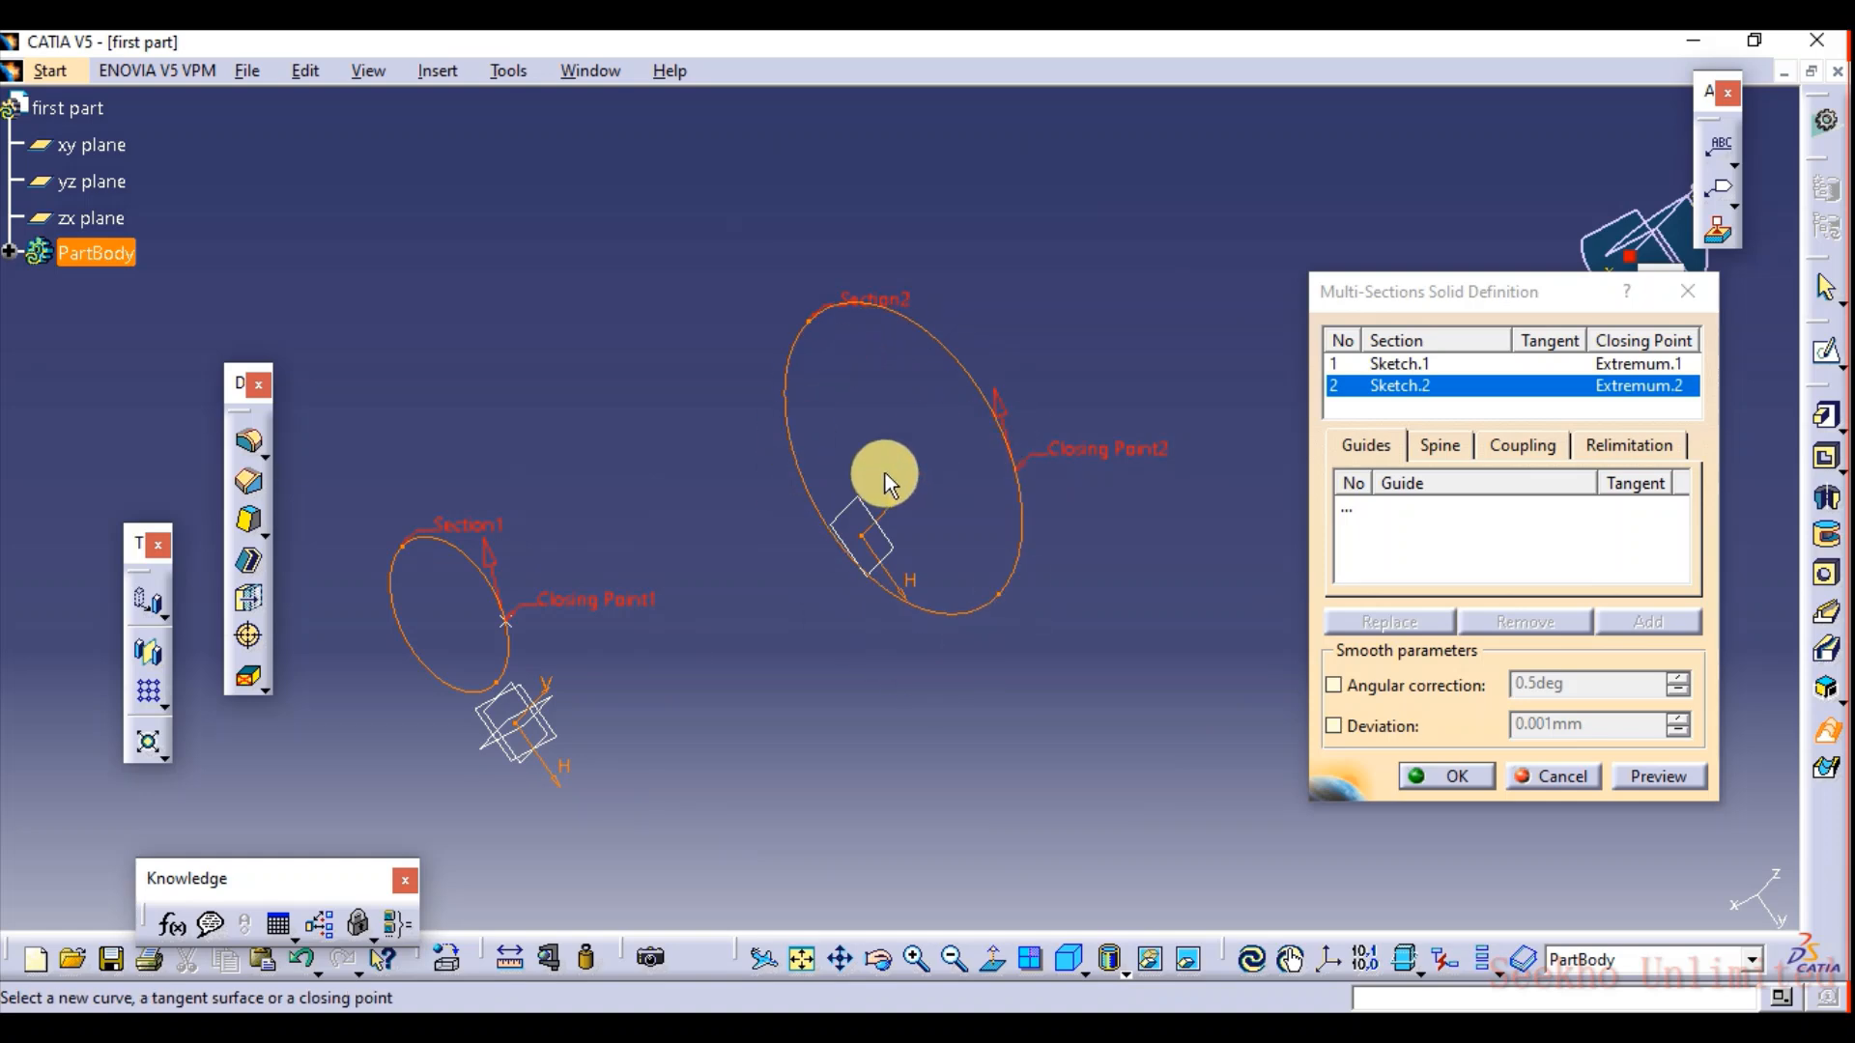
middle_click_drag(919, 791, 1109, 546)
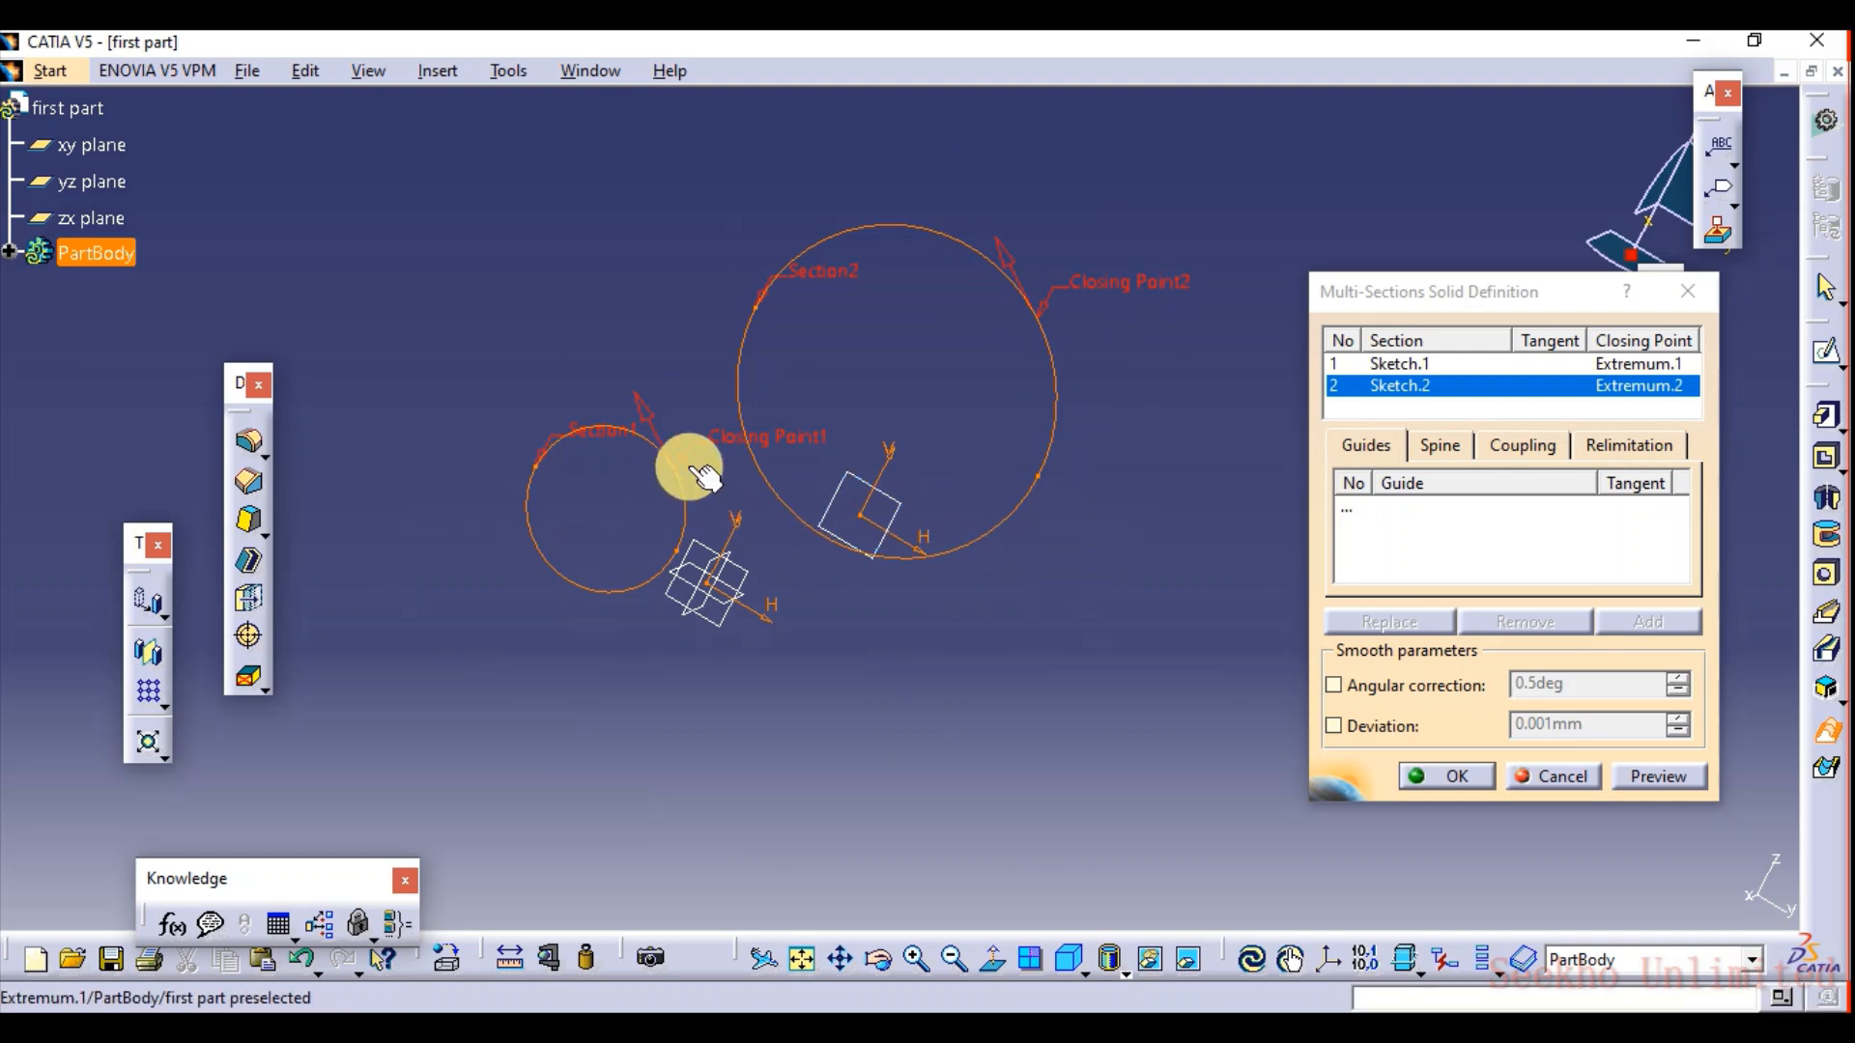
middle_click_drag(919, 426, 964, 523)
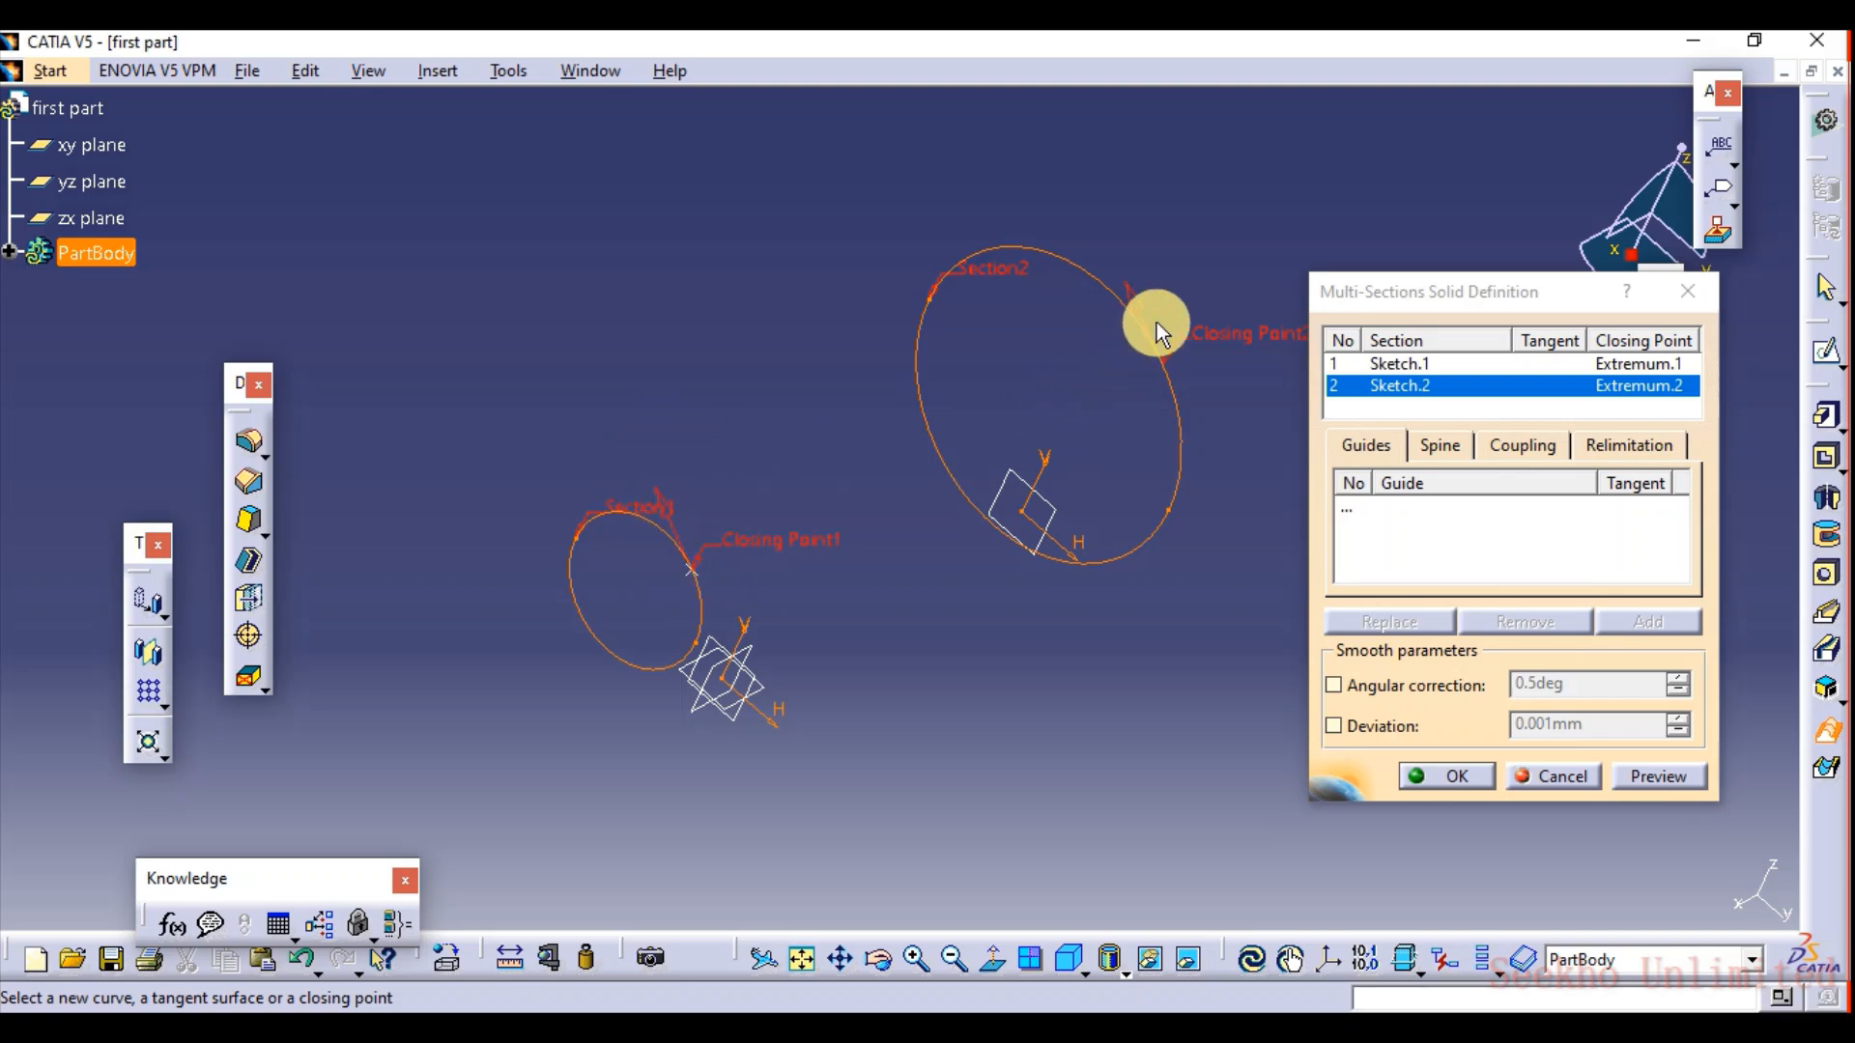
left_click(1130, 307)
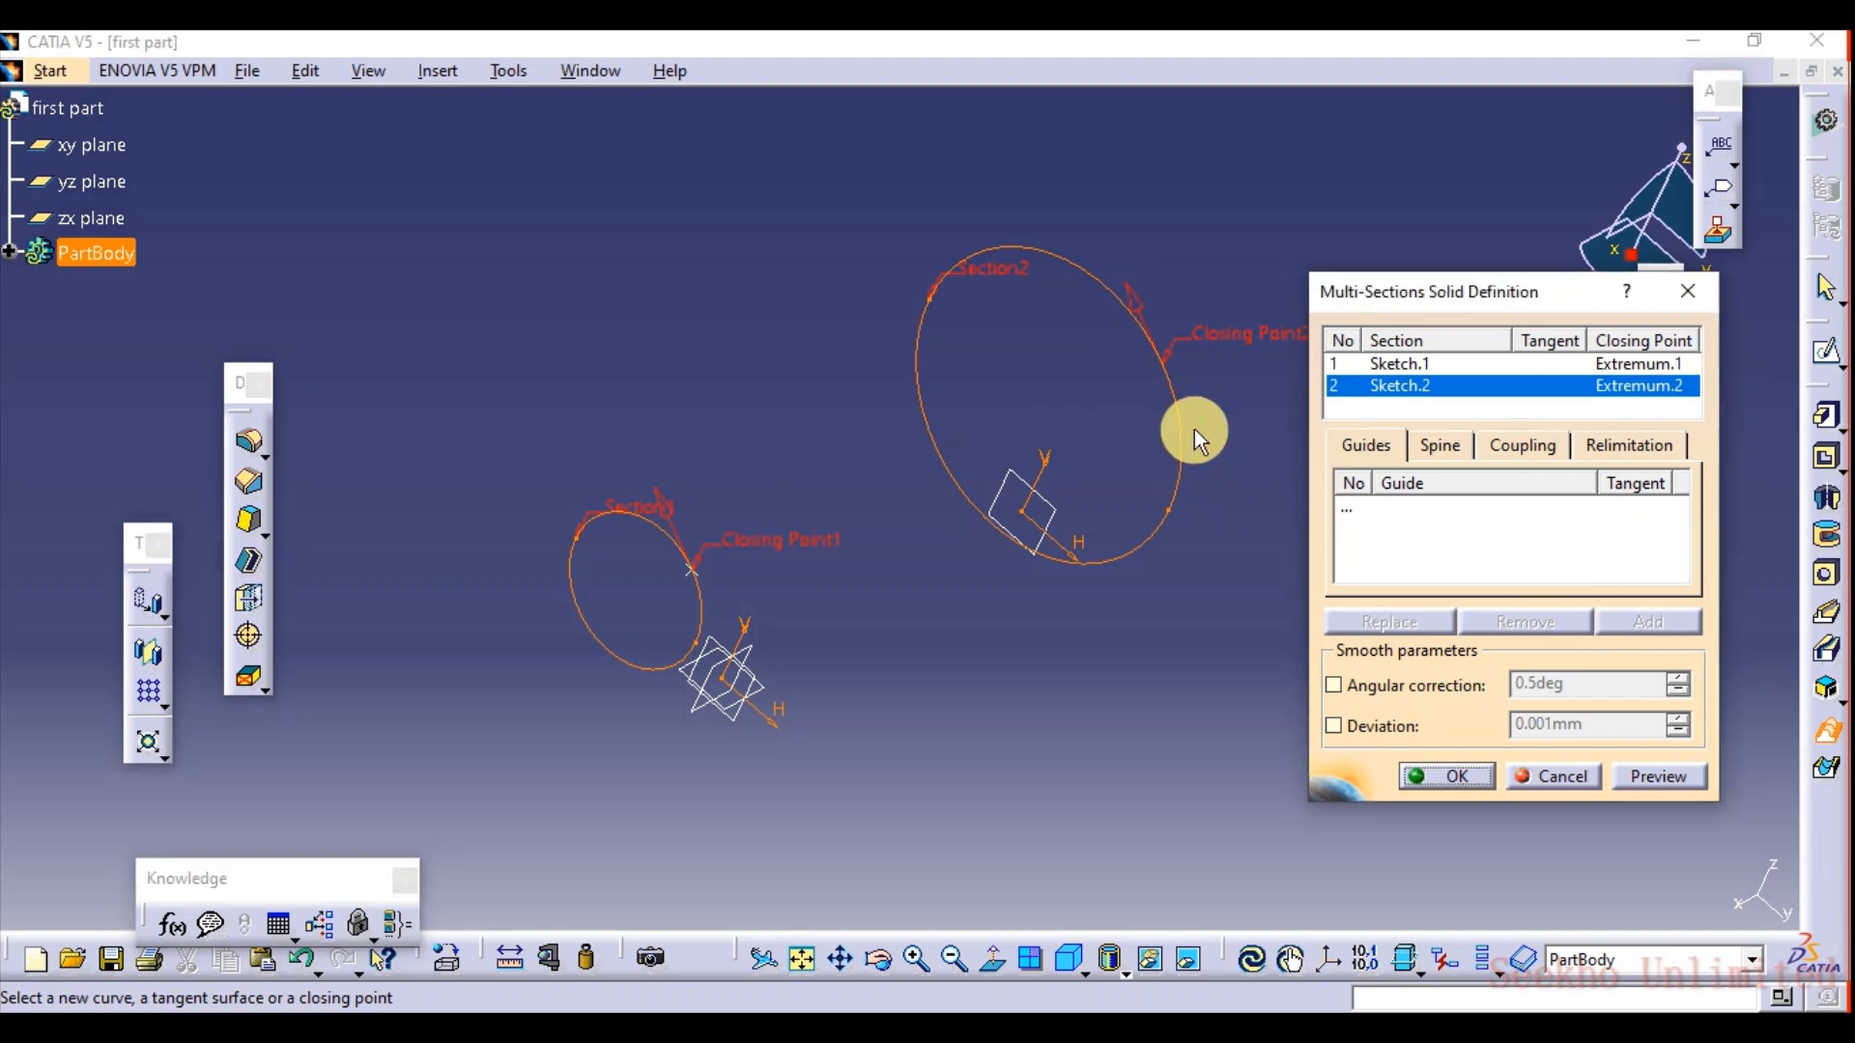
left_click(1649, 776)
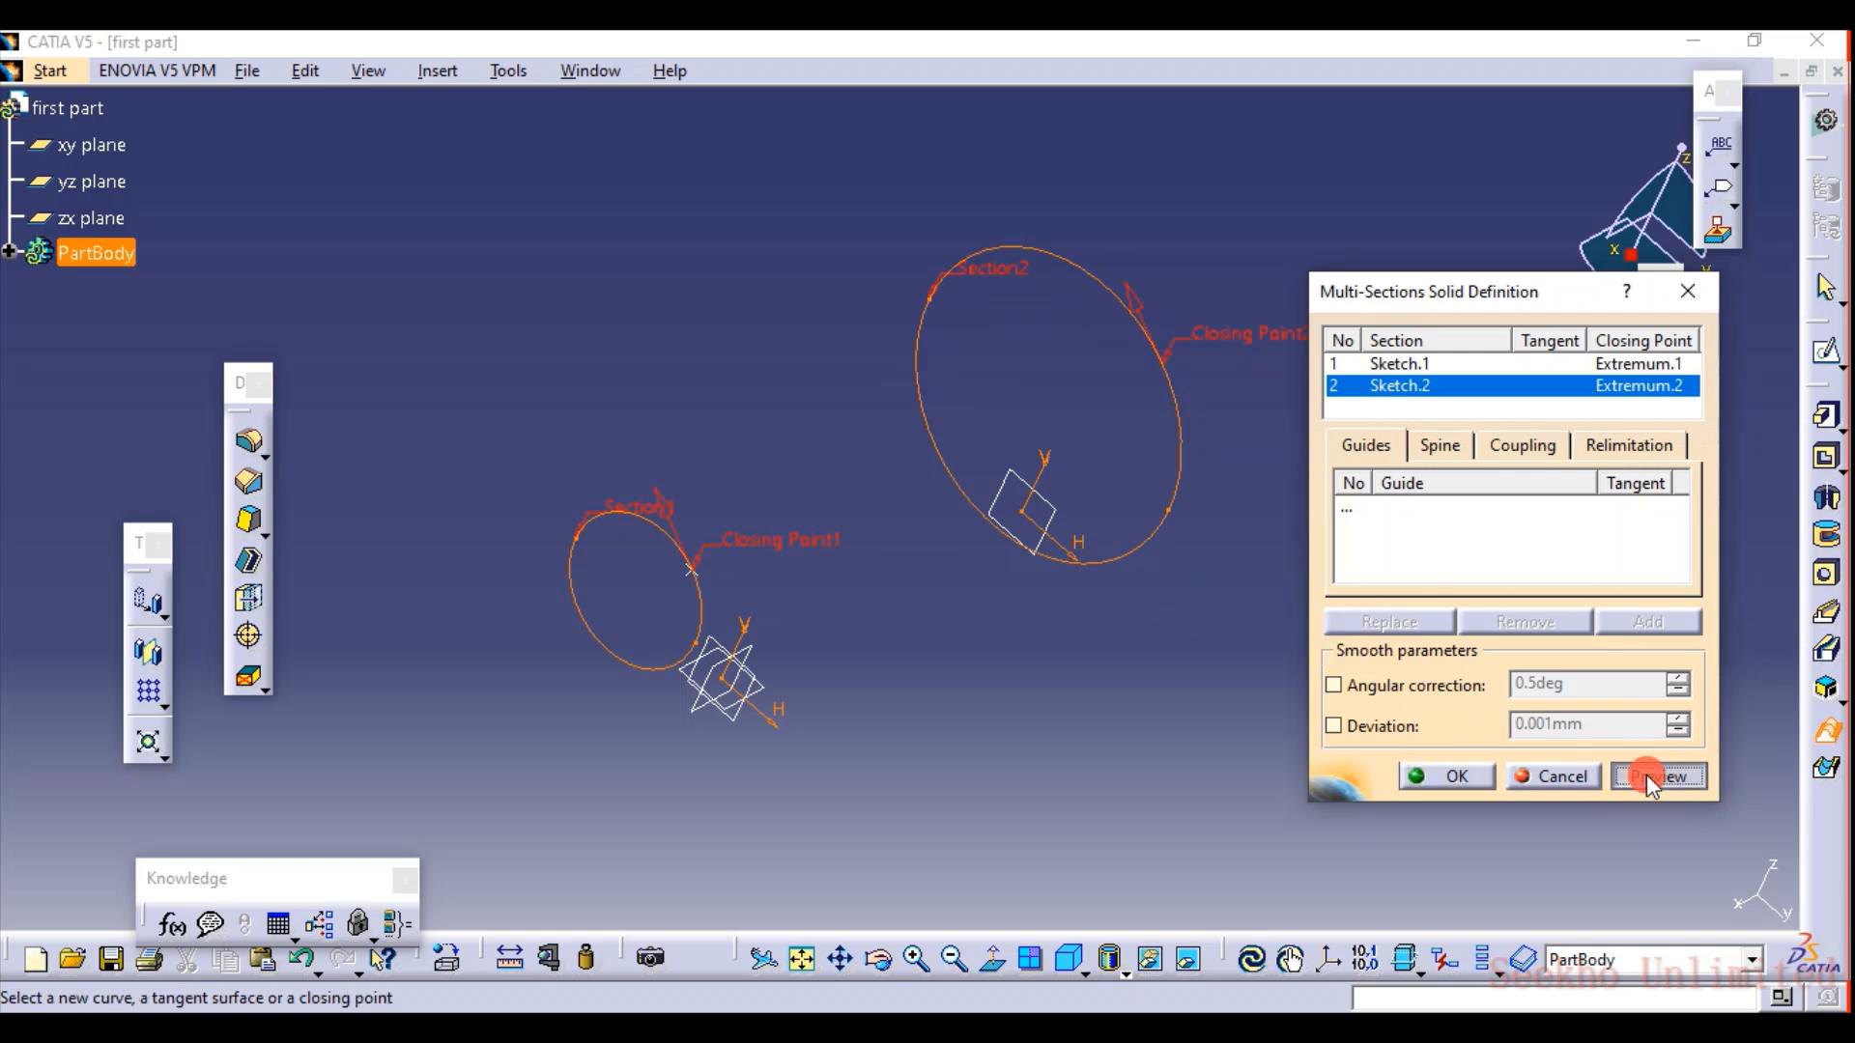
Reverse the closing direction of the larger circle's section and preview the solid.
middle_click_drag(944, 642, 1094, 515)
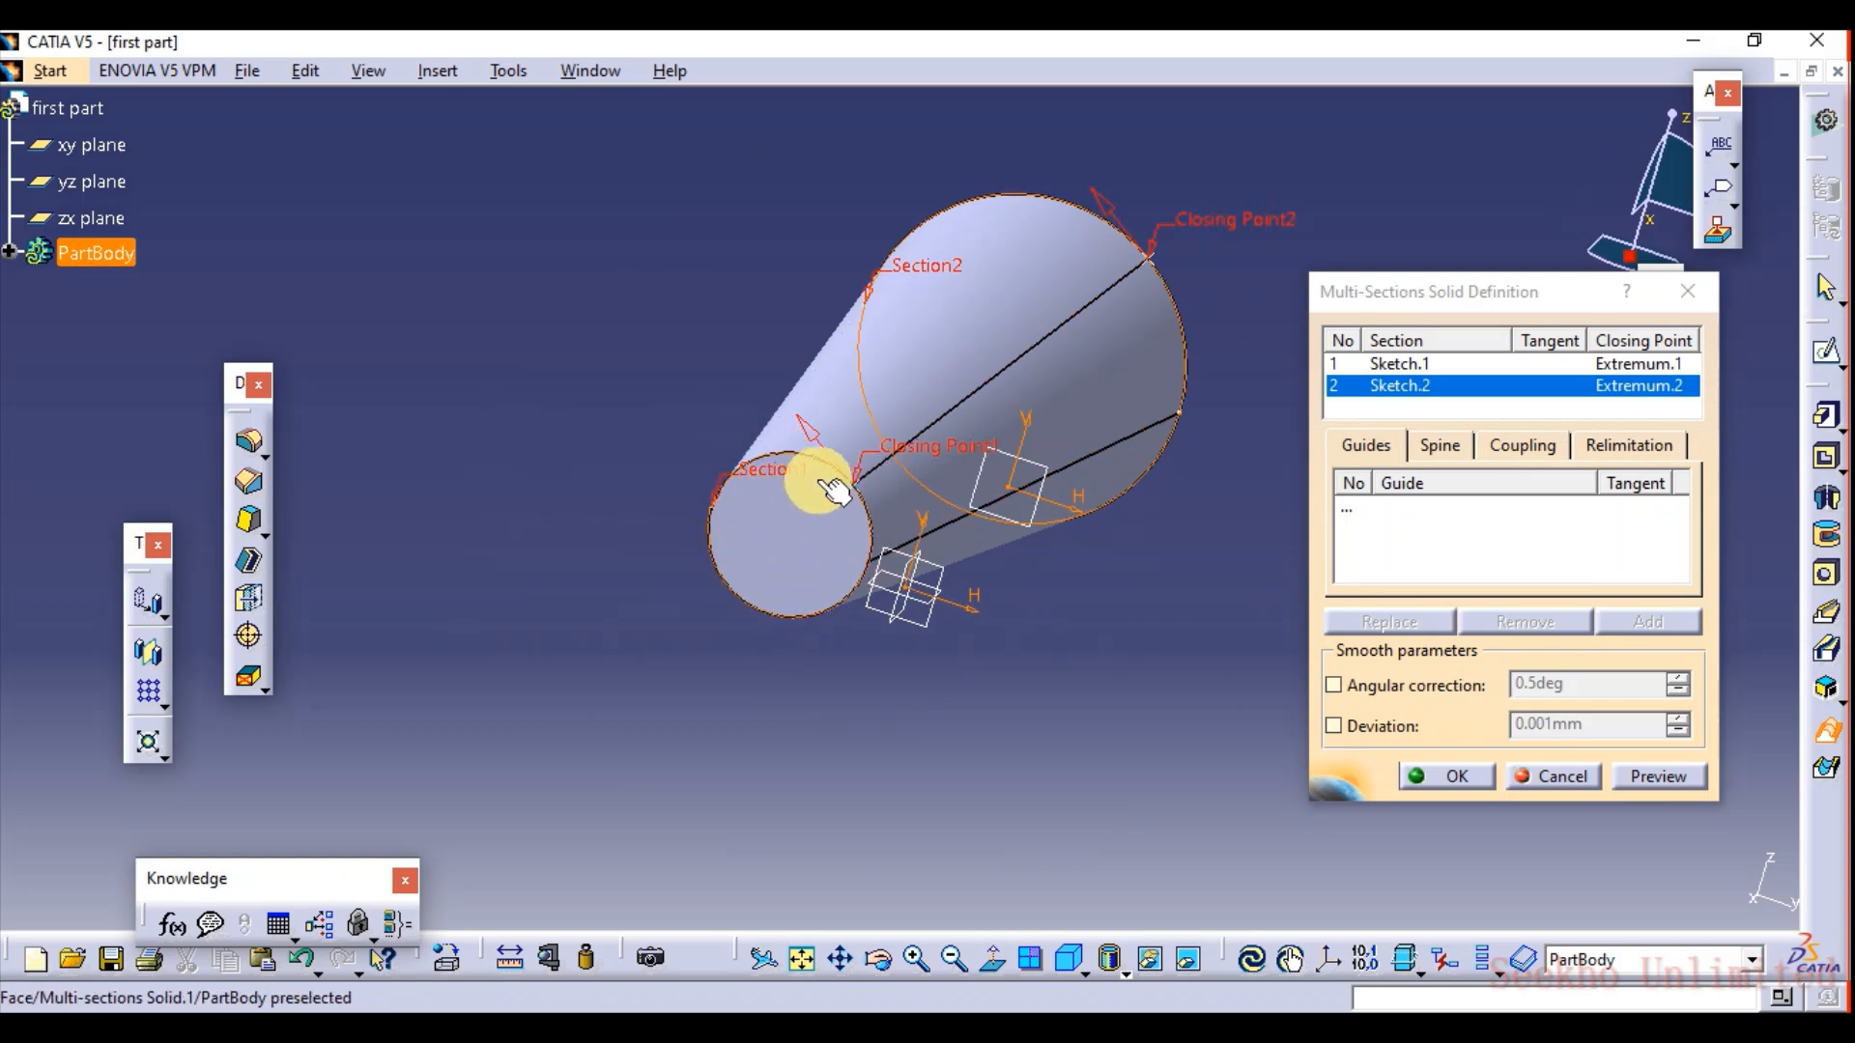
middle_click_drag(1151, 438, 908, 399)
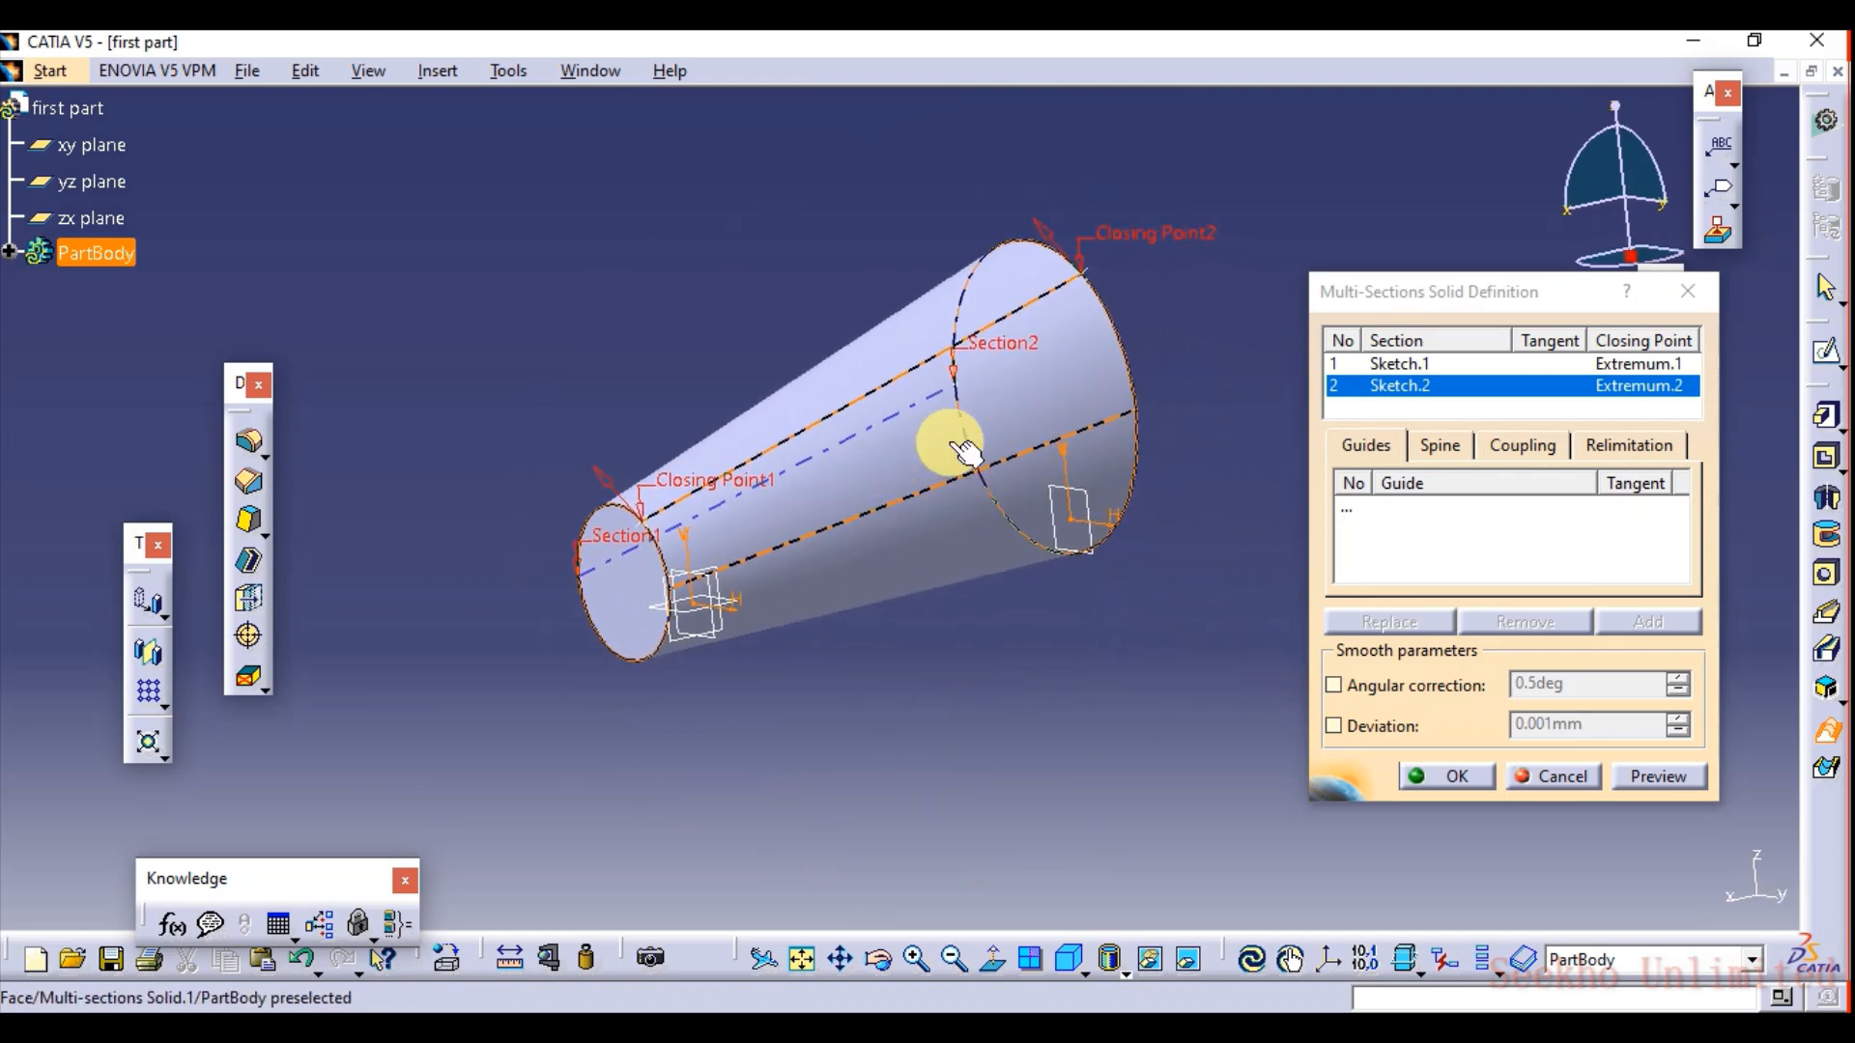
left_click(1050, 237)
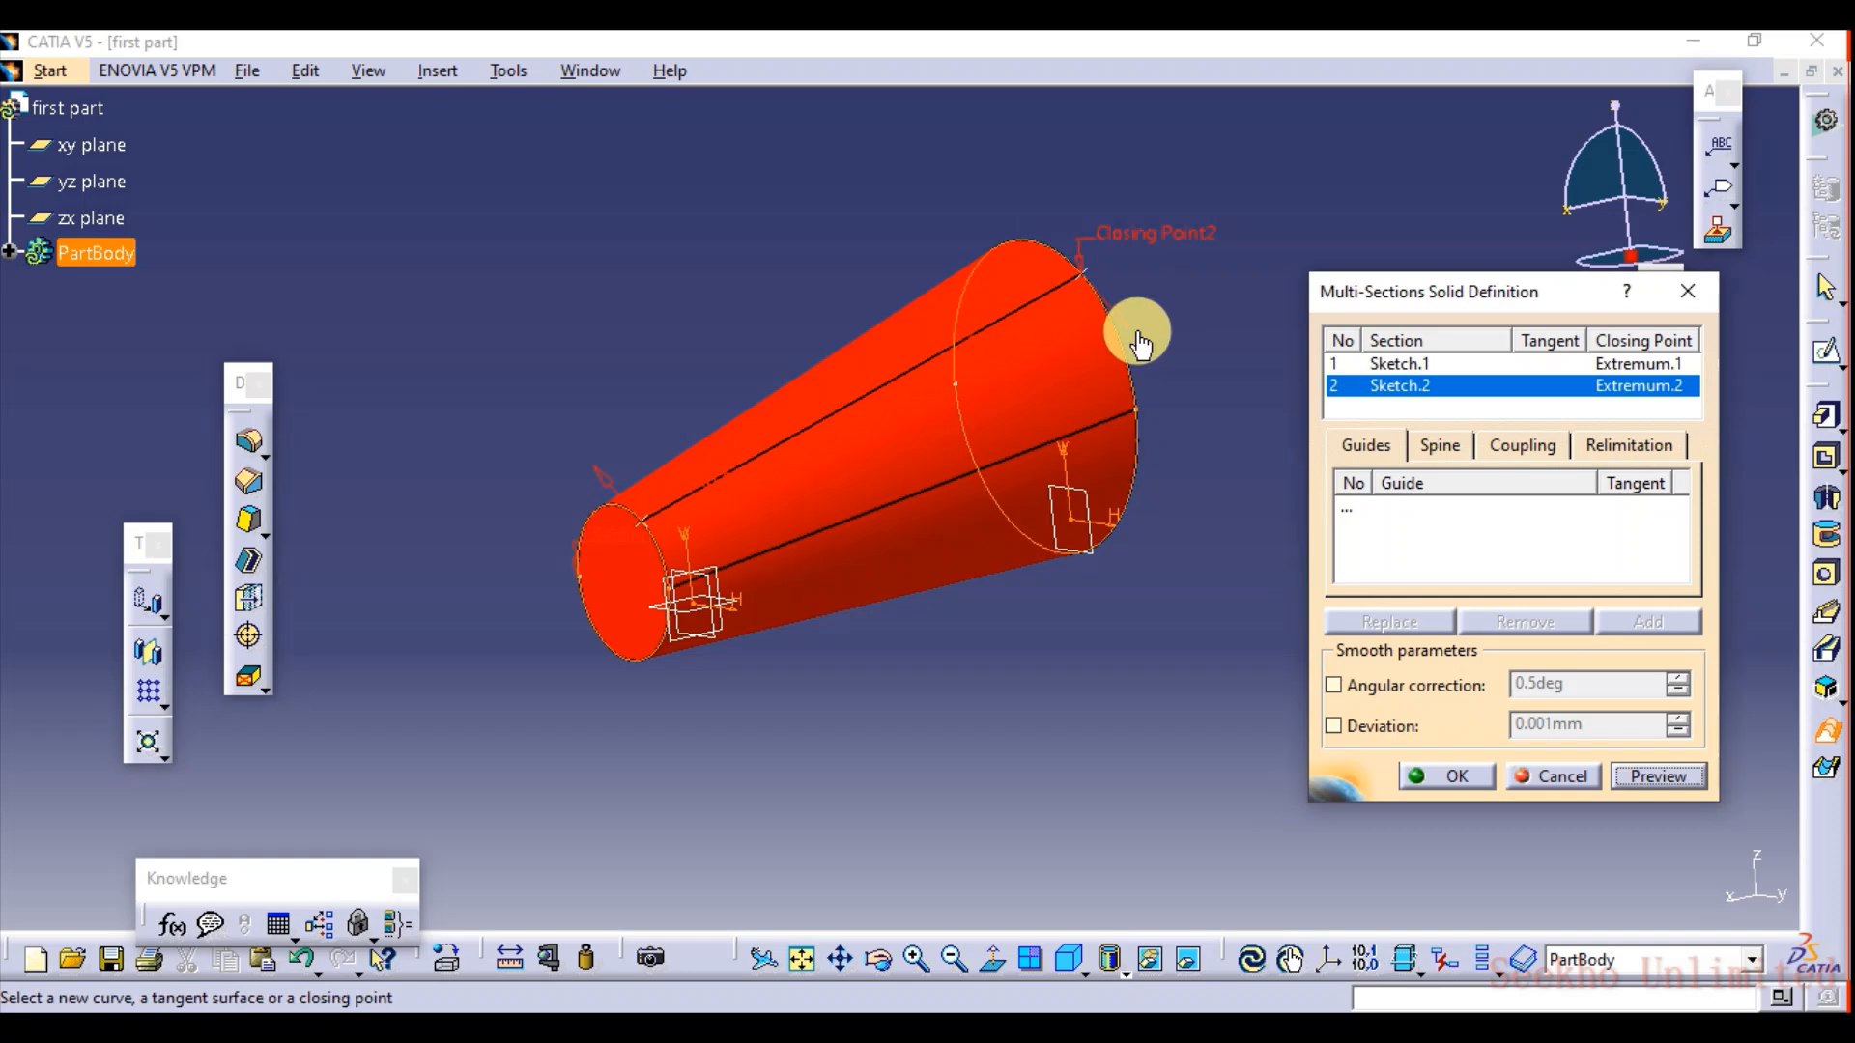
left_click(1689, 777)
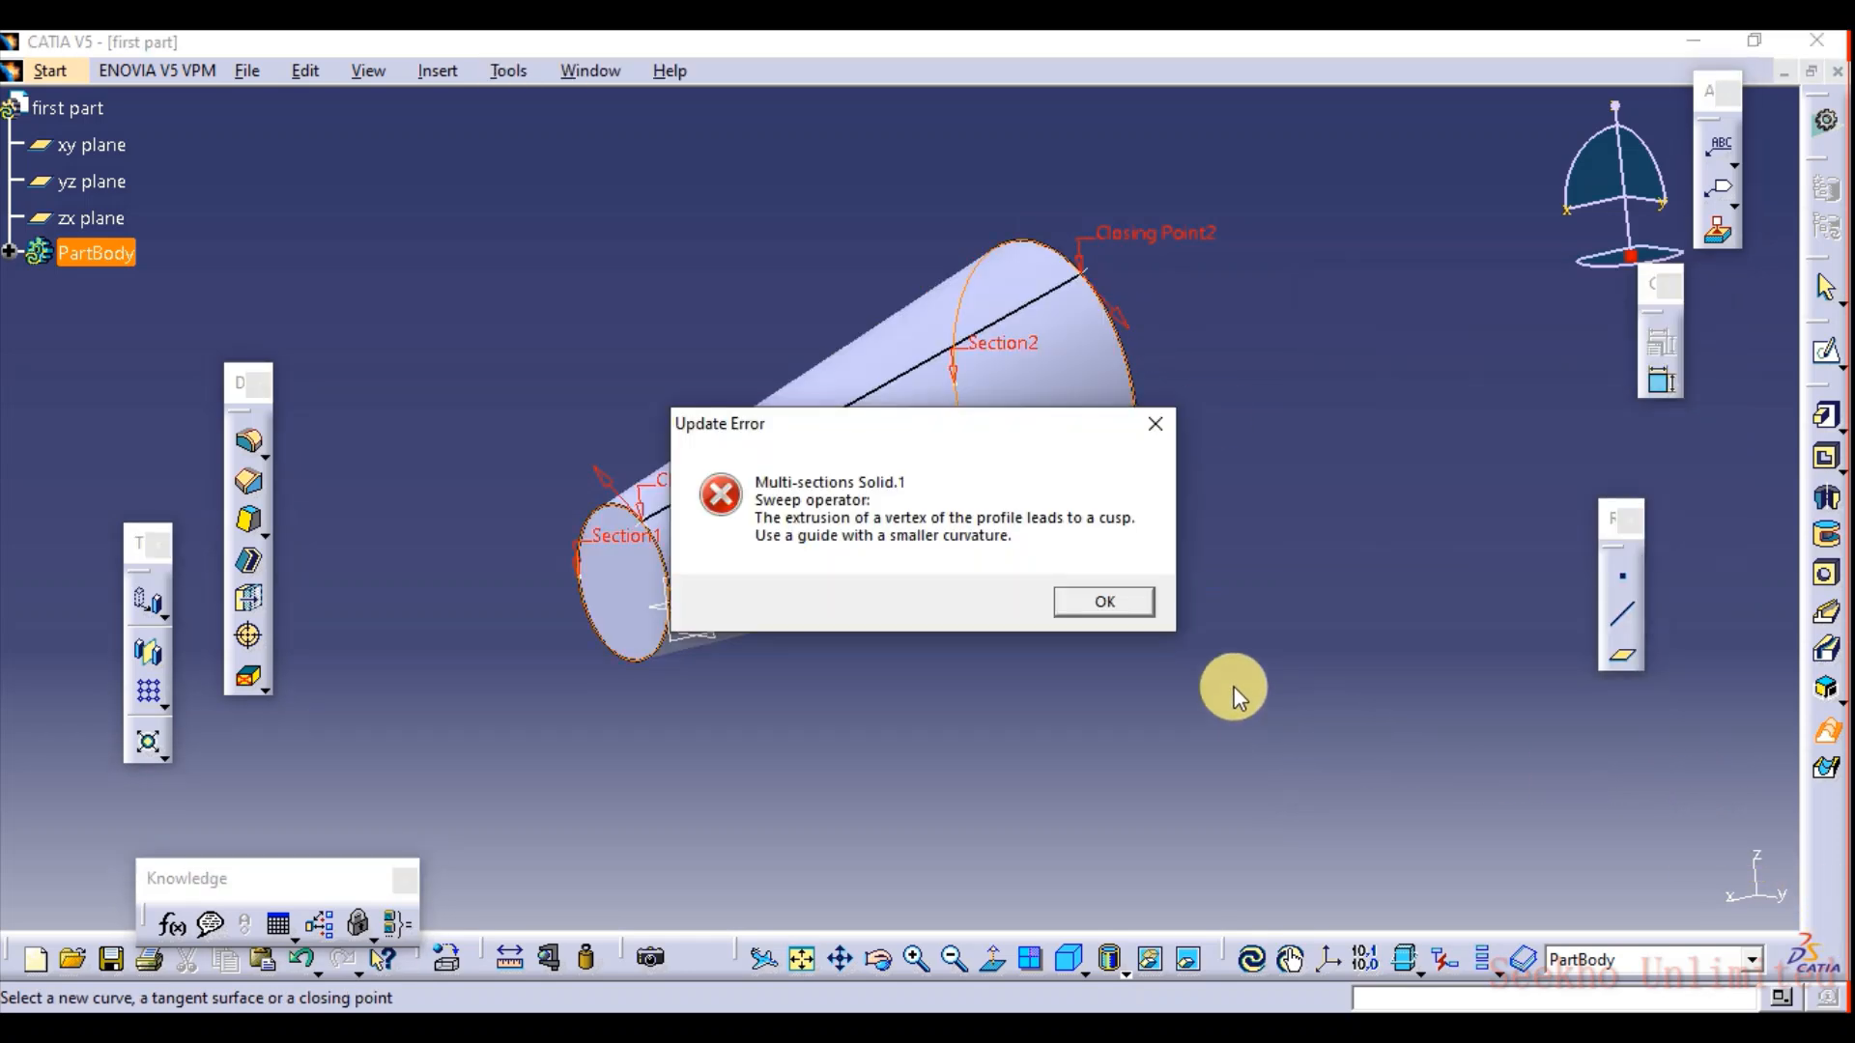
left_click(1117, 606)
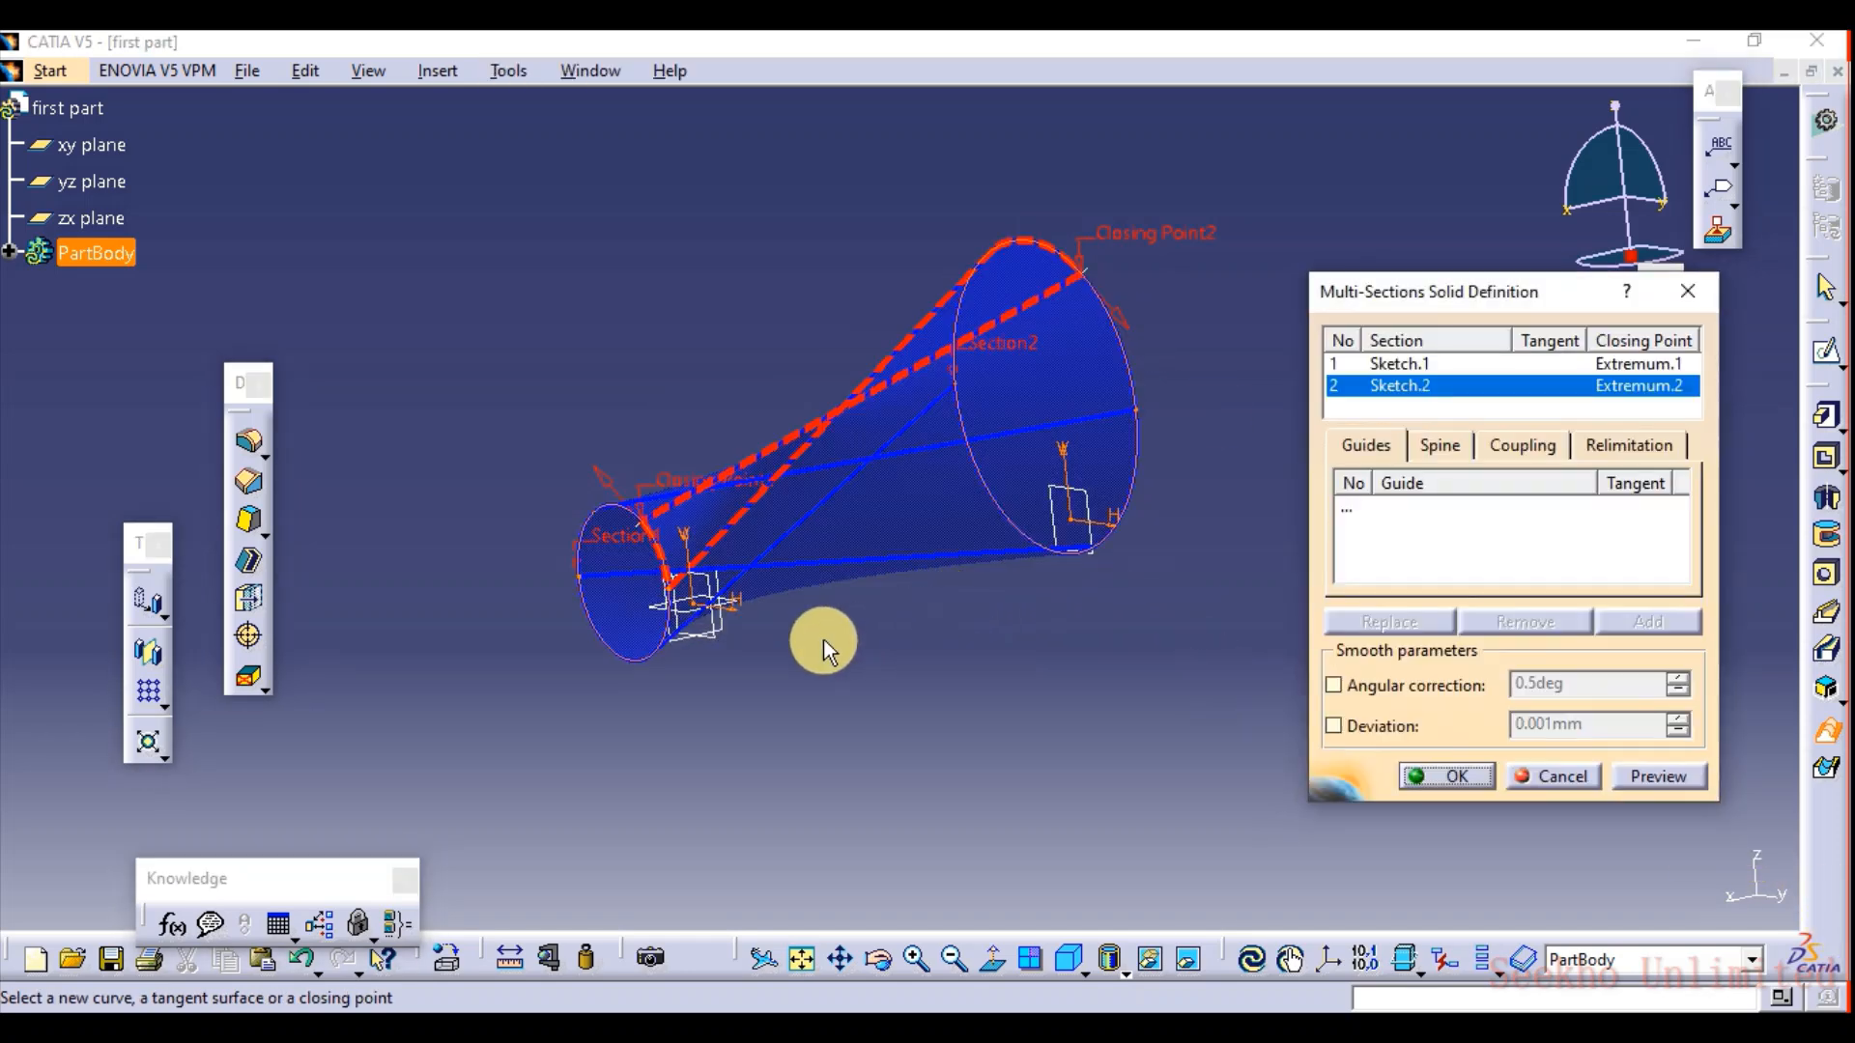
Flip the larger section's closing direction back to match the smaller section, preview the solid and create it.
mouse_move(752, 583)
middle_mouse_down()
mouse_move(953, 671)
mouse_move(1068, 670)
mouse_move(1118, 592)
mouse_move(1014, 455)
middle_mouse_up()
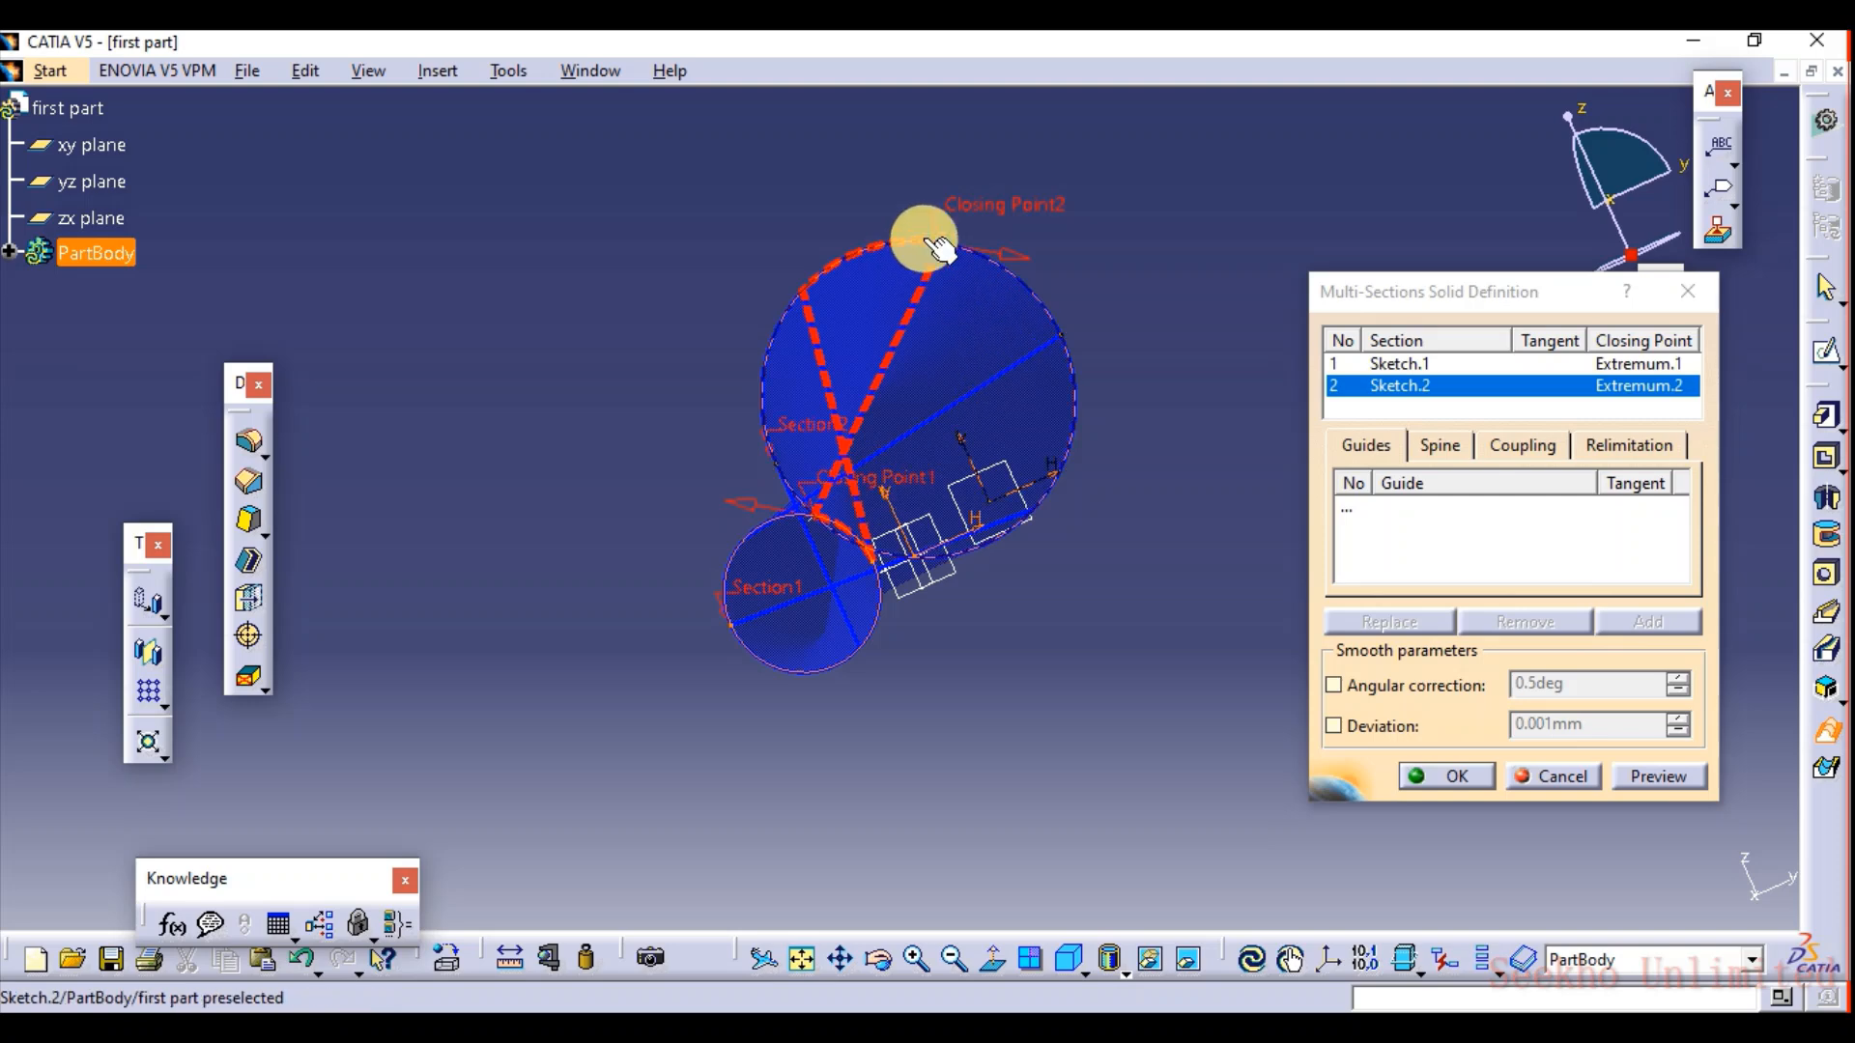
middle_click_drag(885, 380, 574, 431)
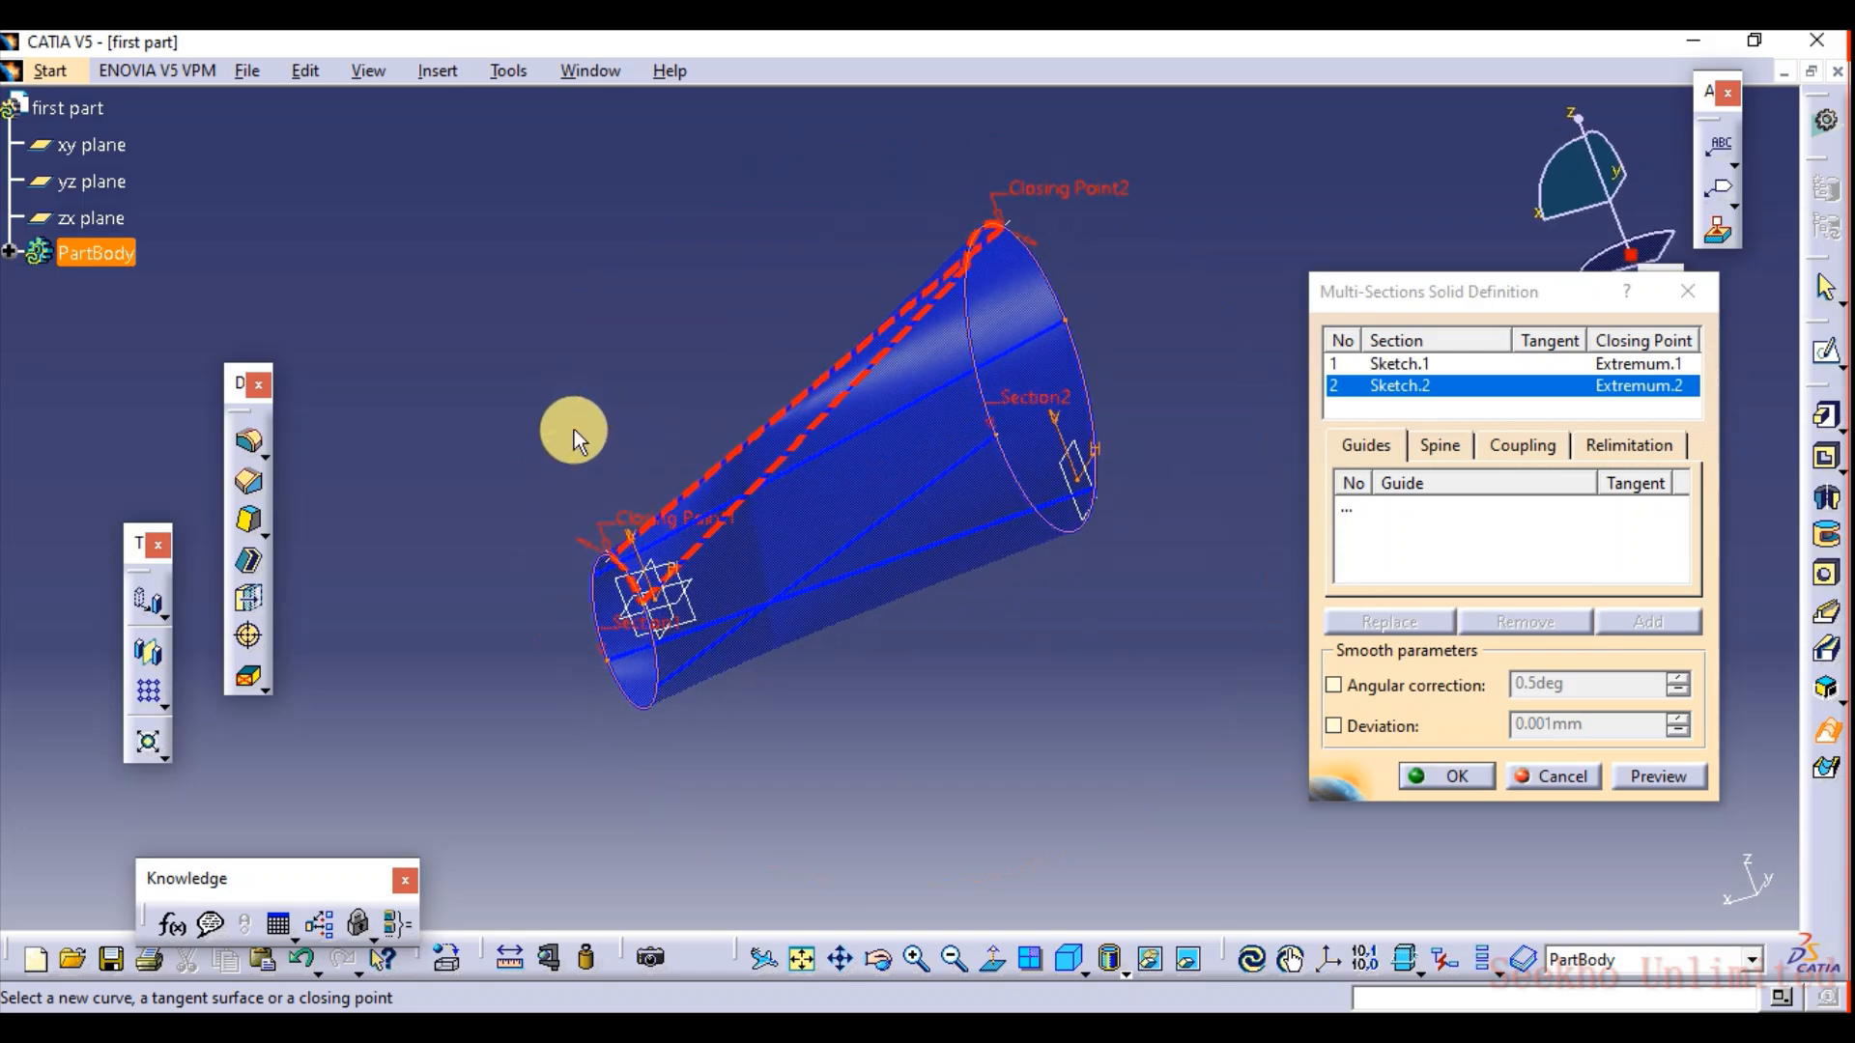
middle_click_drag(684, 442, 899, 621)
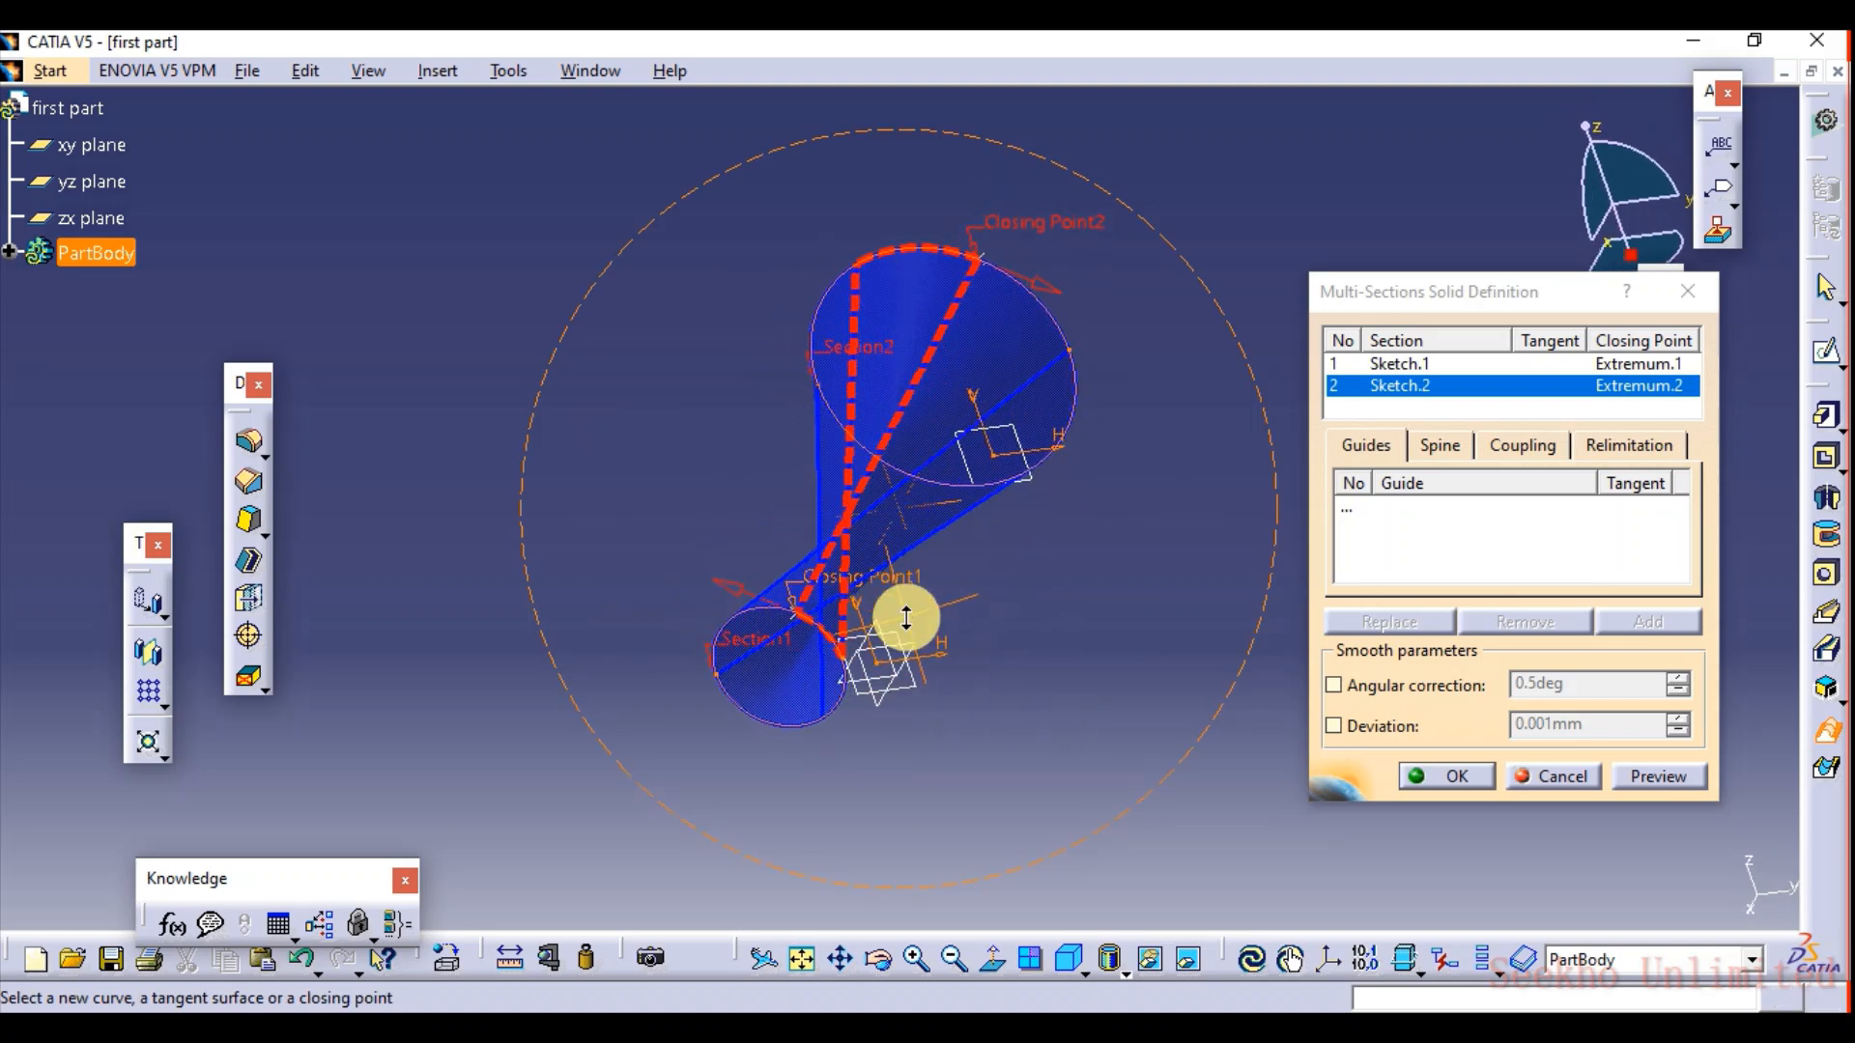
left_click(1058, 293)
left_click(1449, 776)
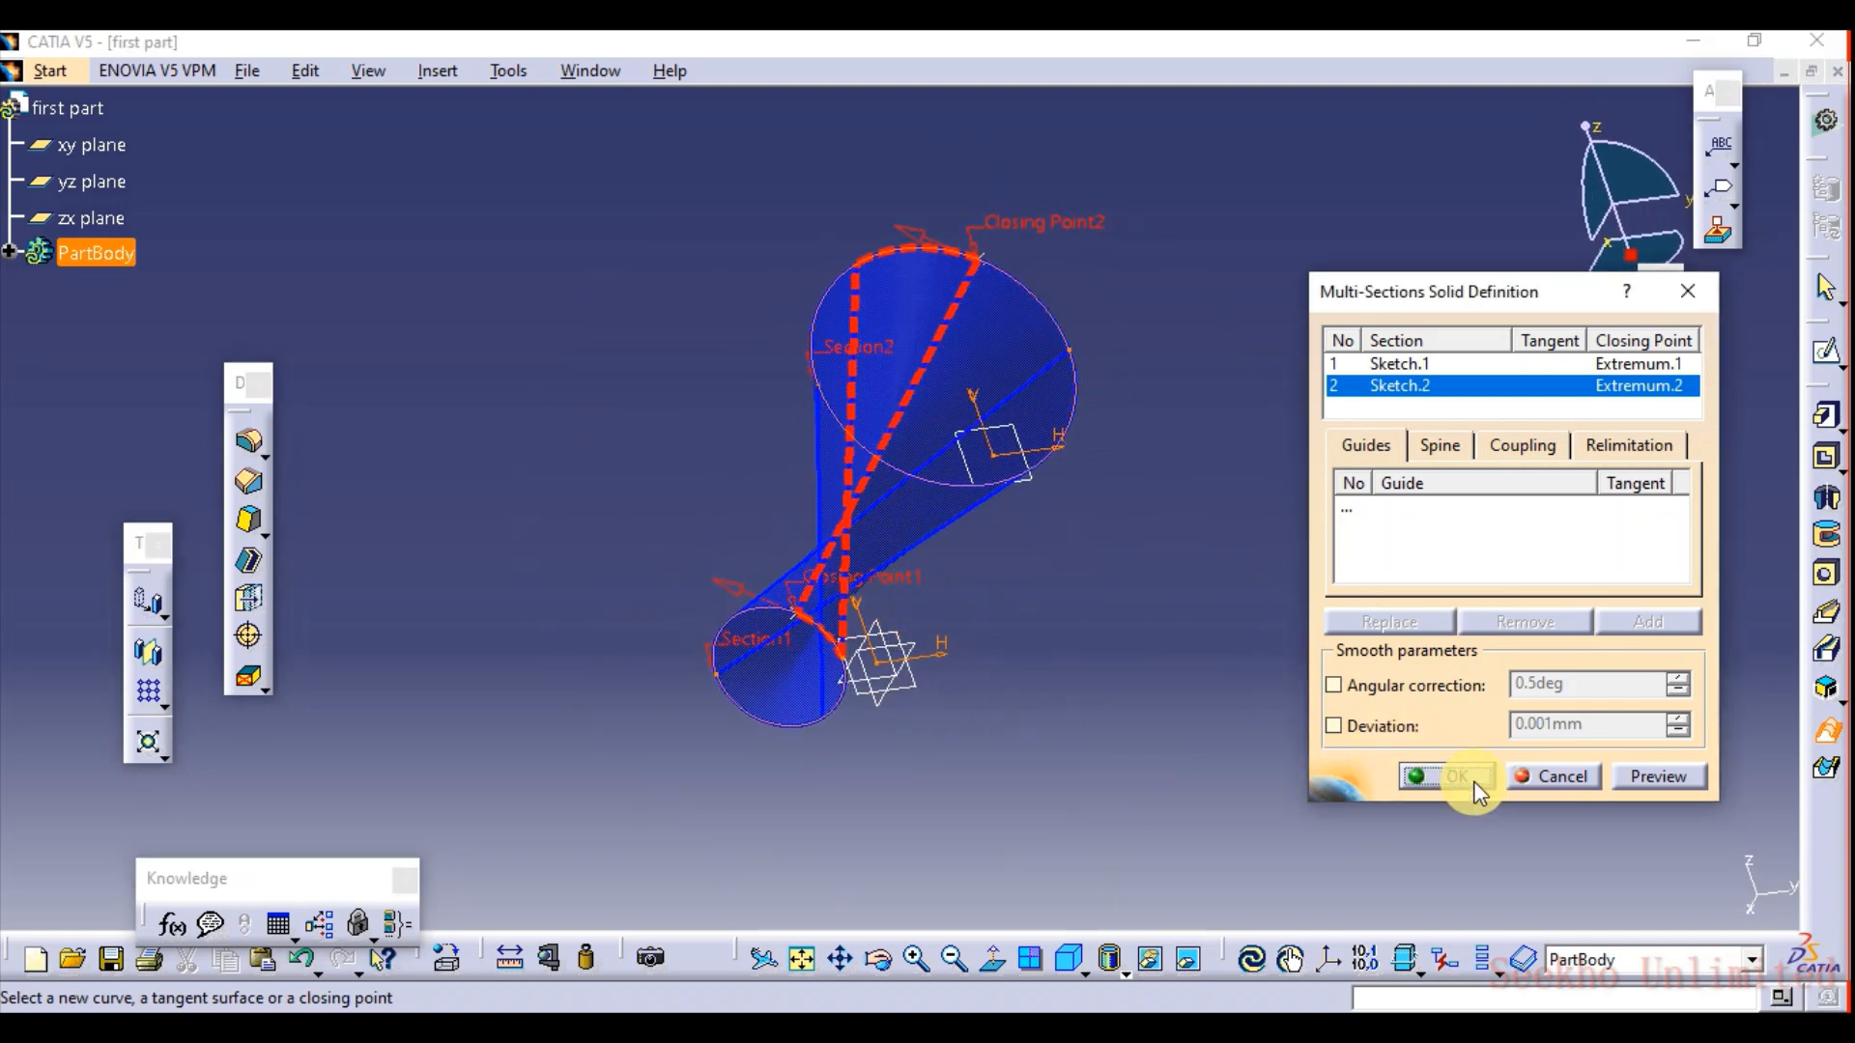
left_click(1626, 783)
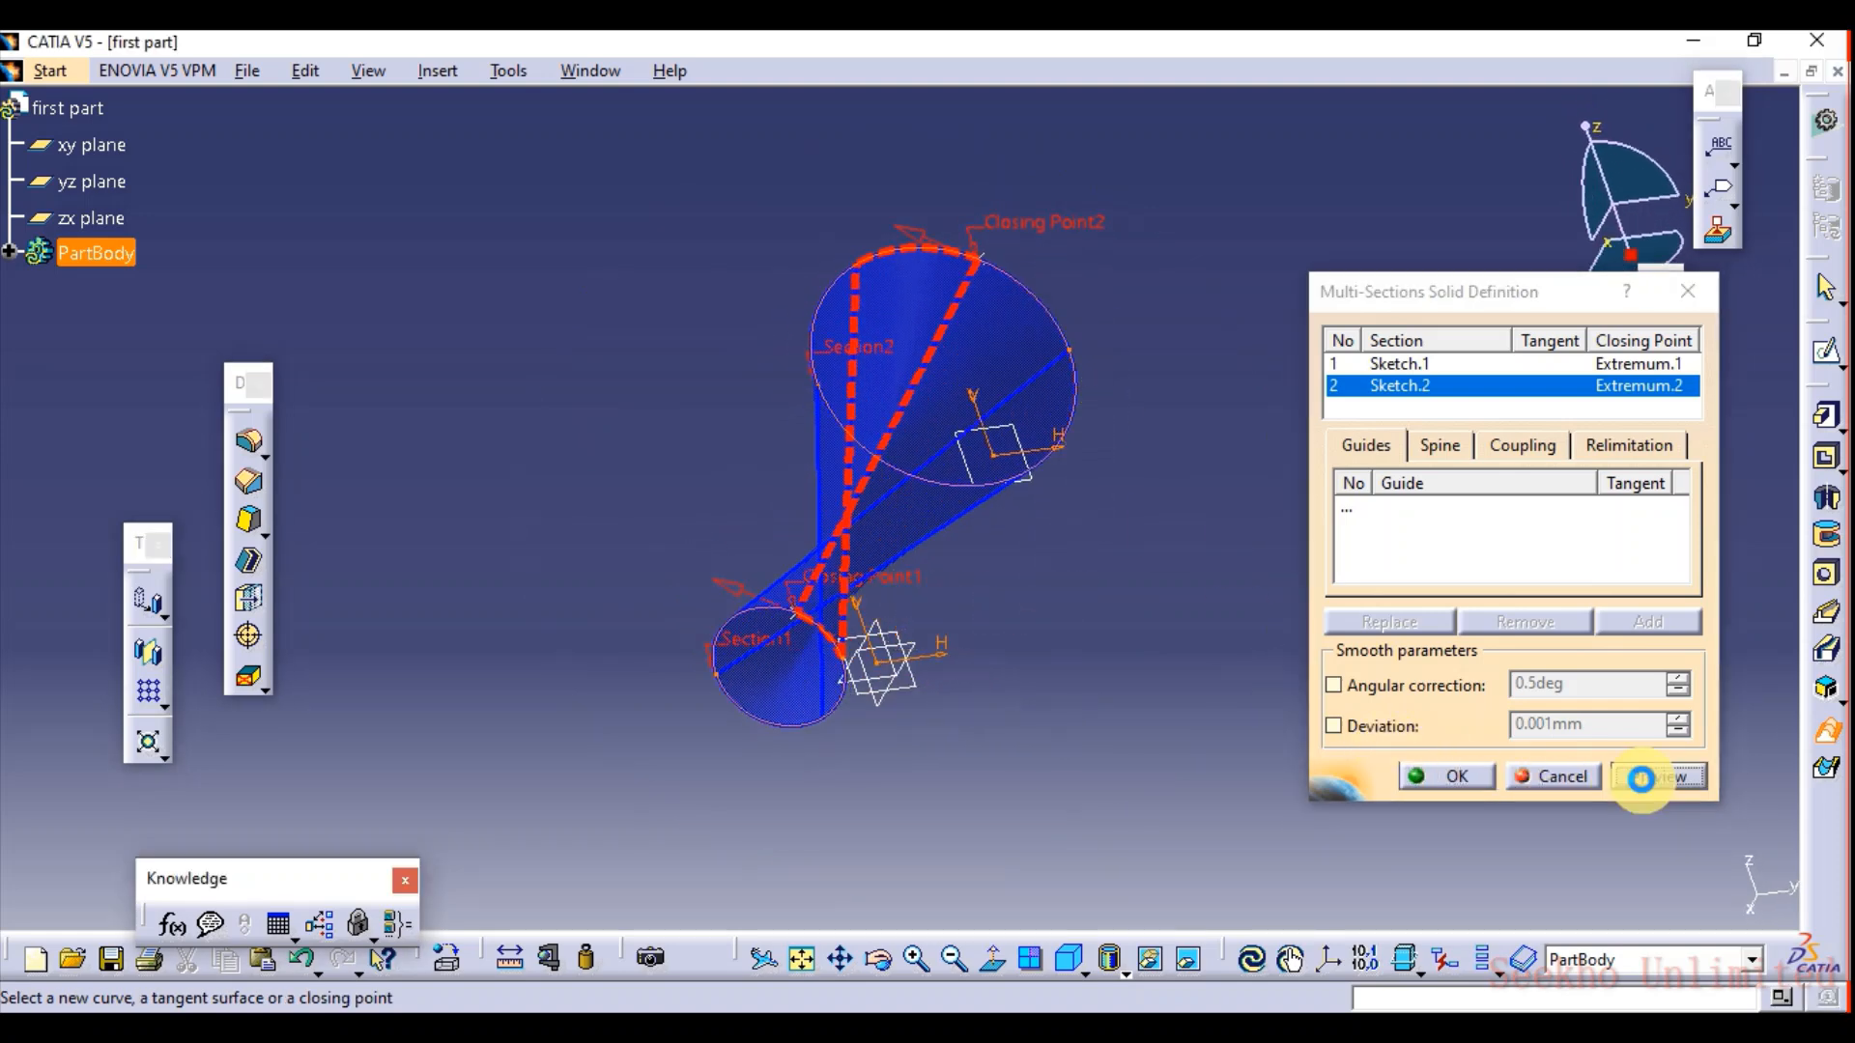
left_click(1464, 776)
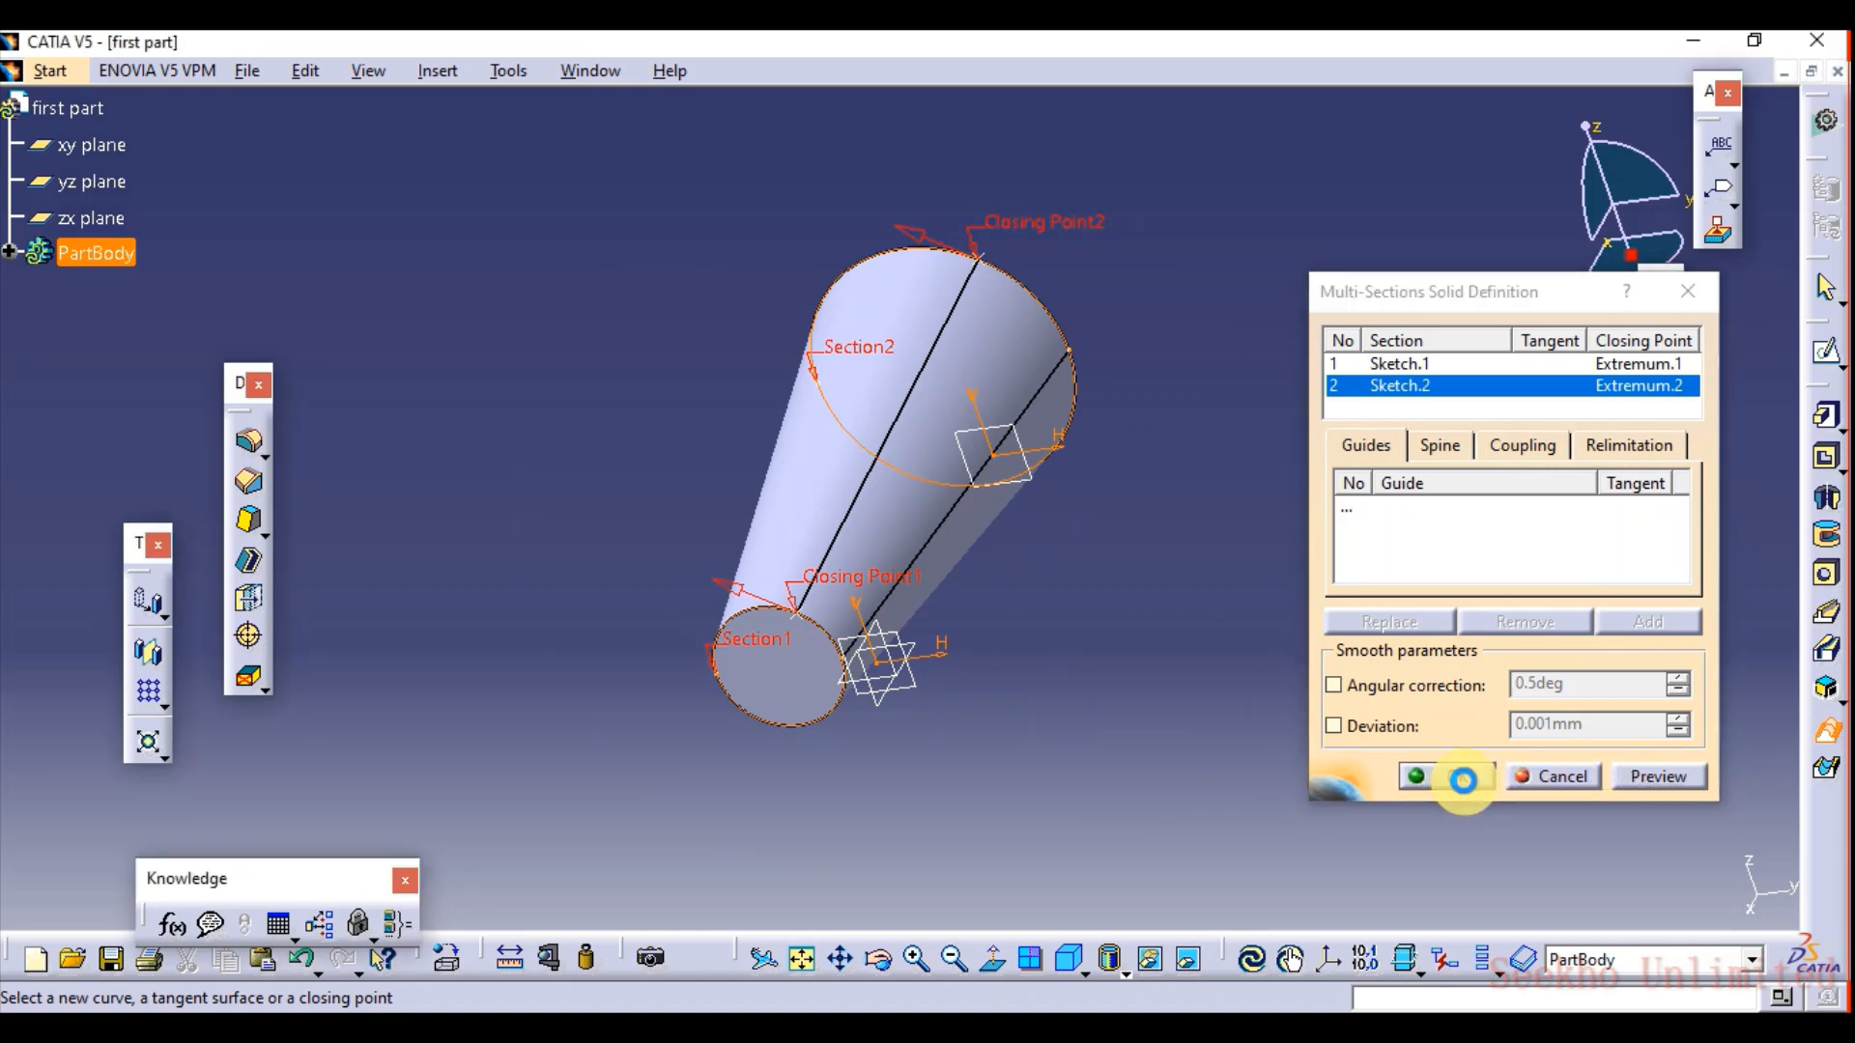
Undo the multi-sections solid.
middle_click_drag(1288, 588, 1132, 632)
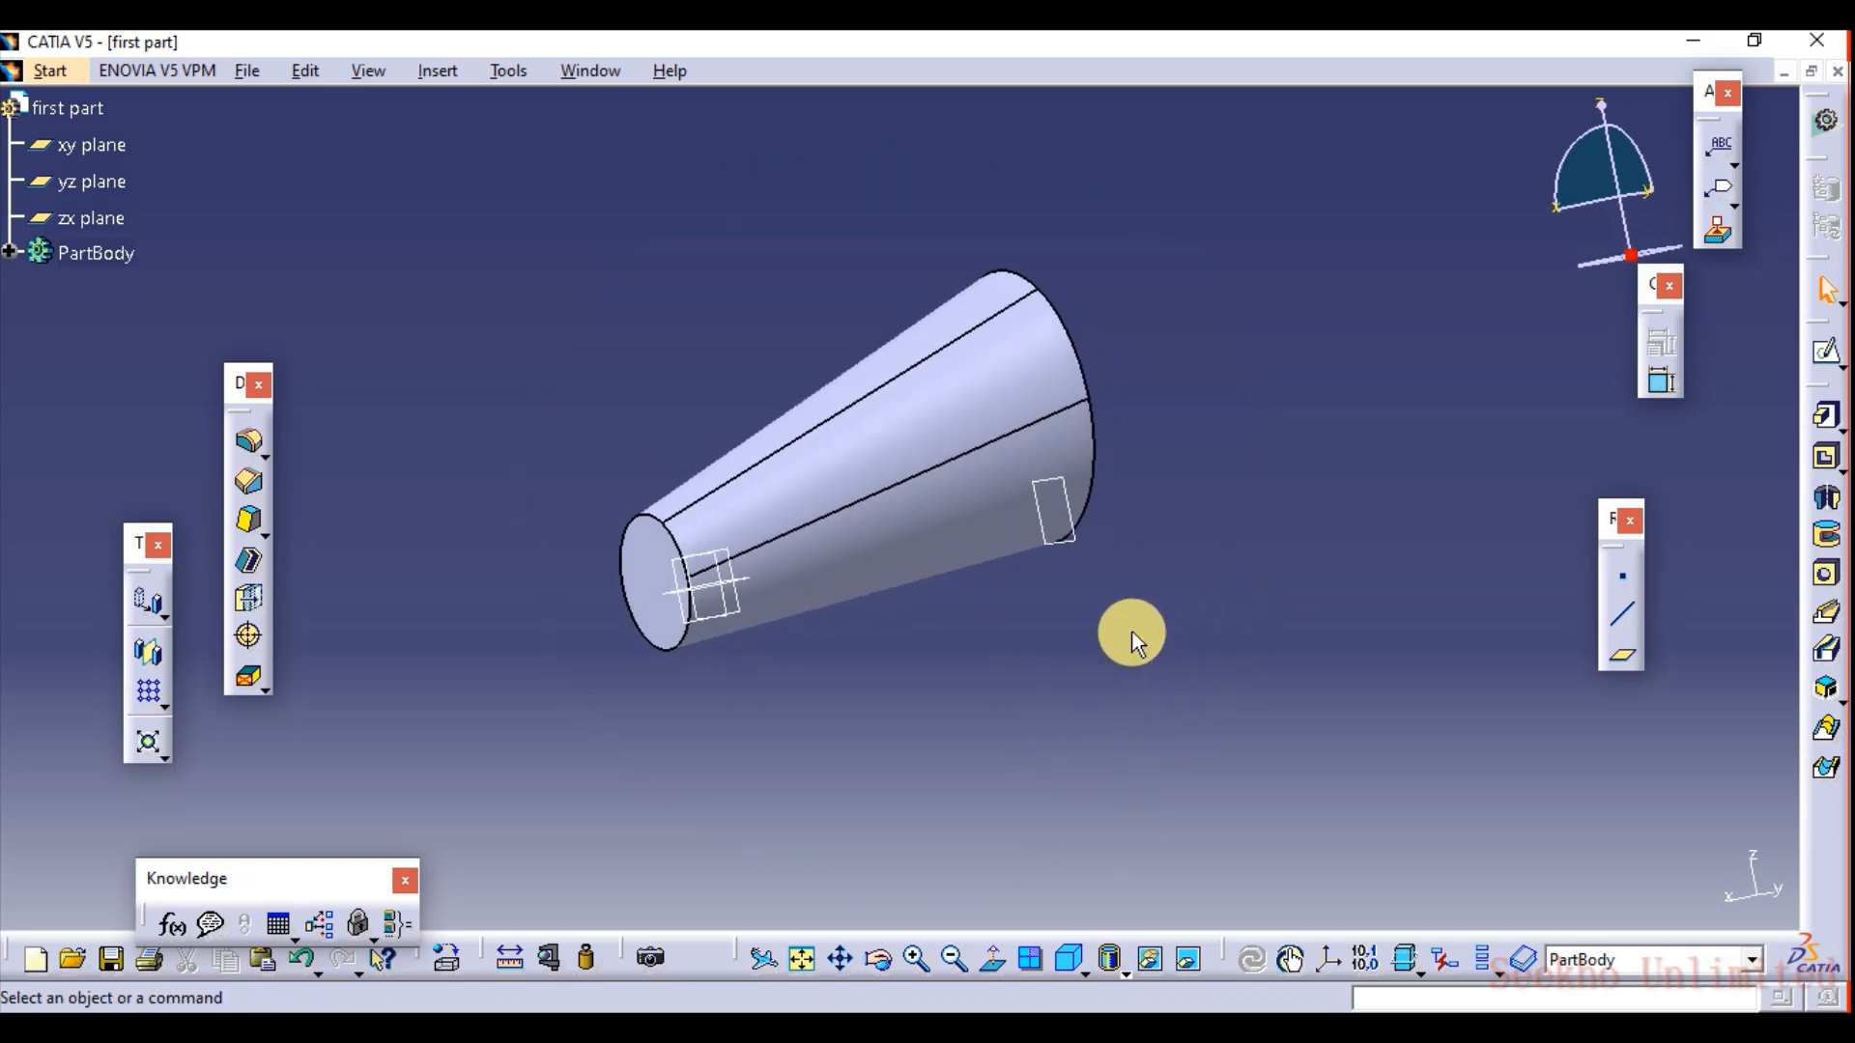
key("ctrl+z")
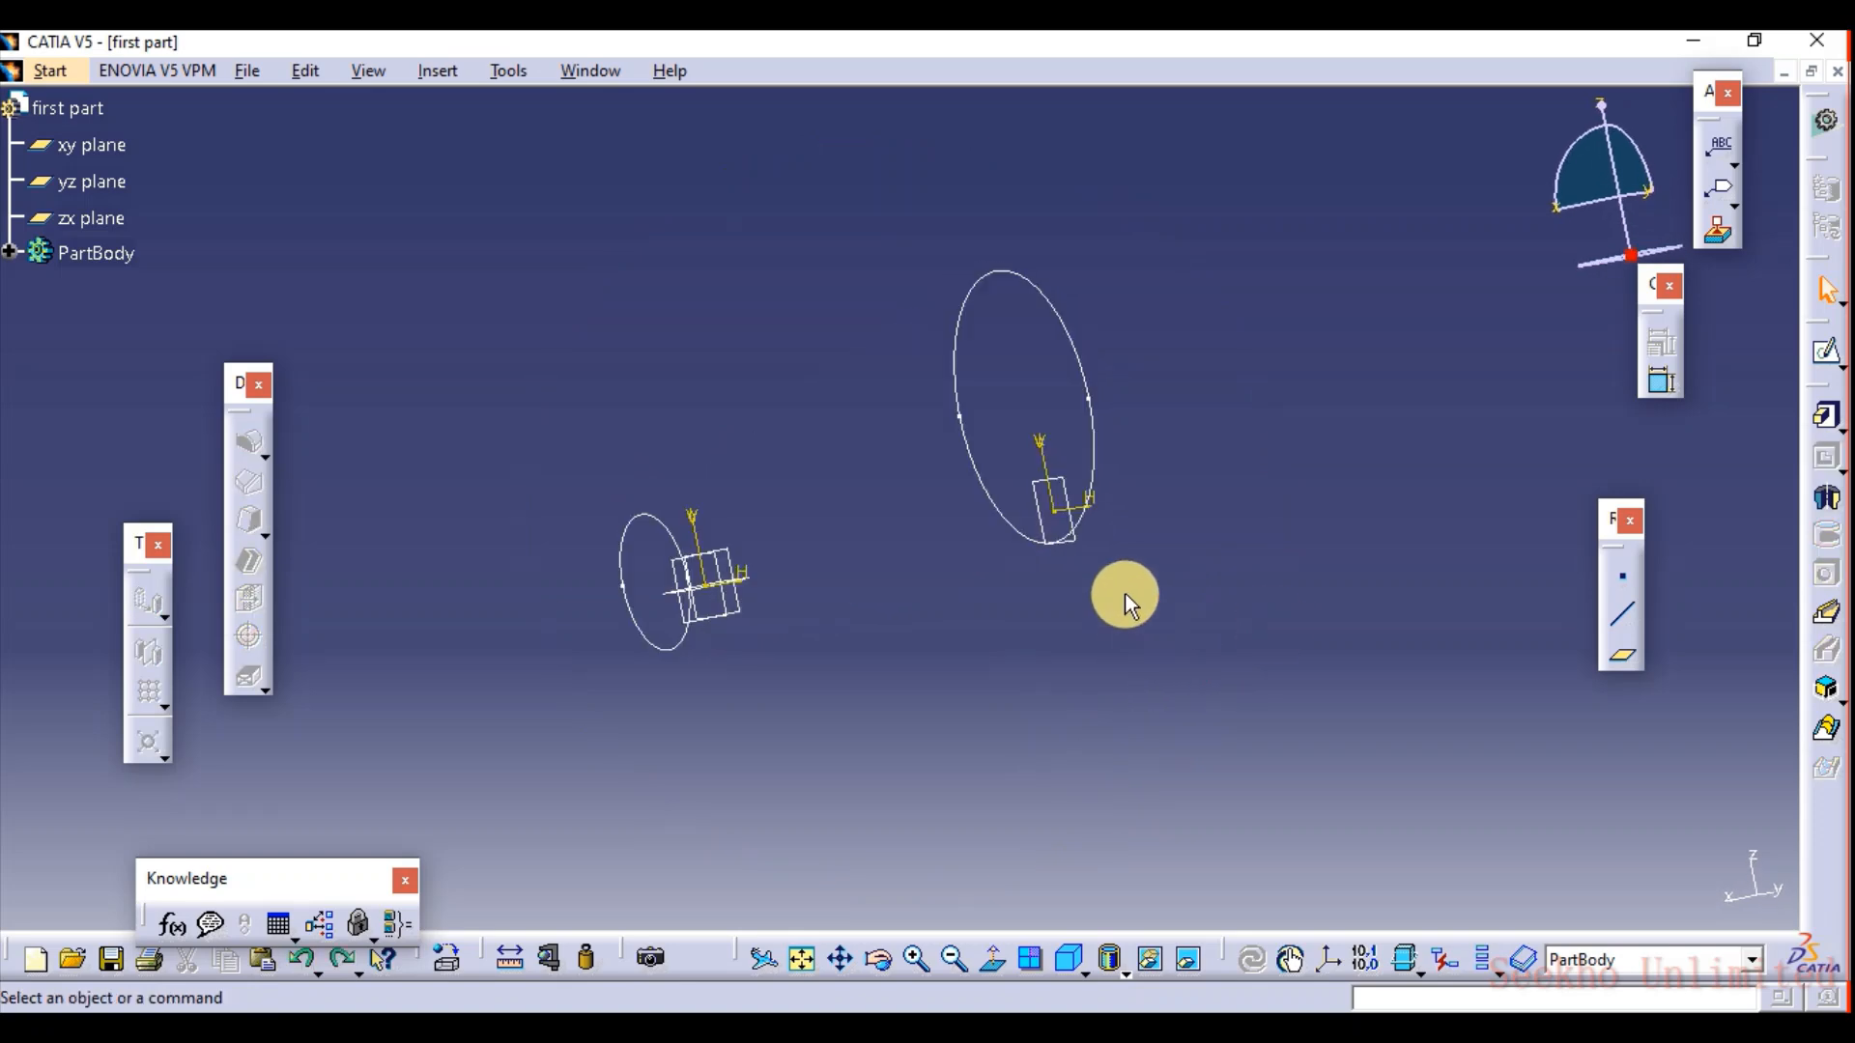
left_click(1621, 662)
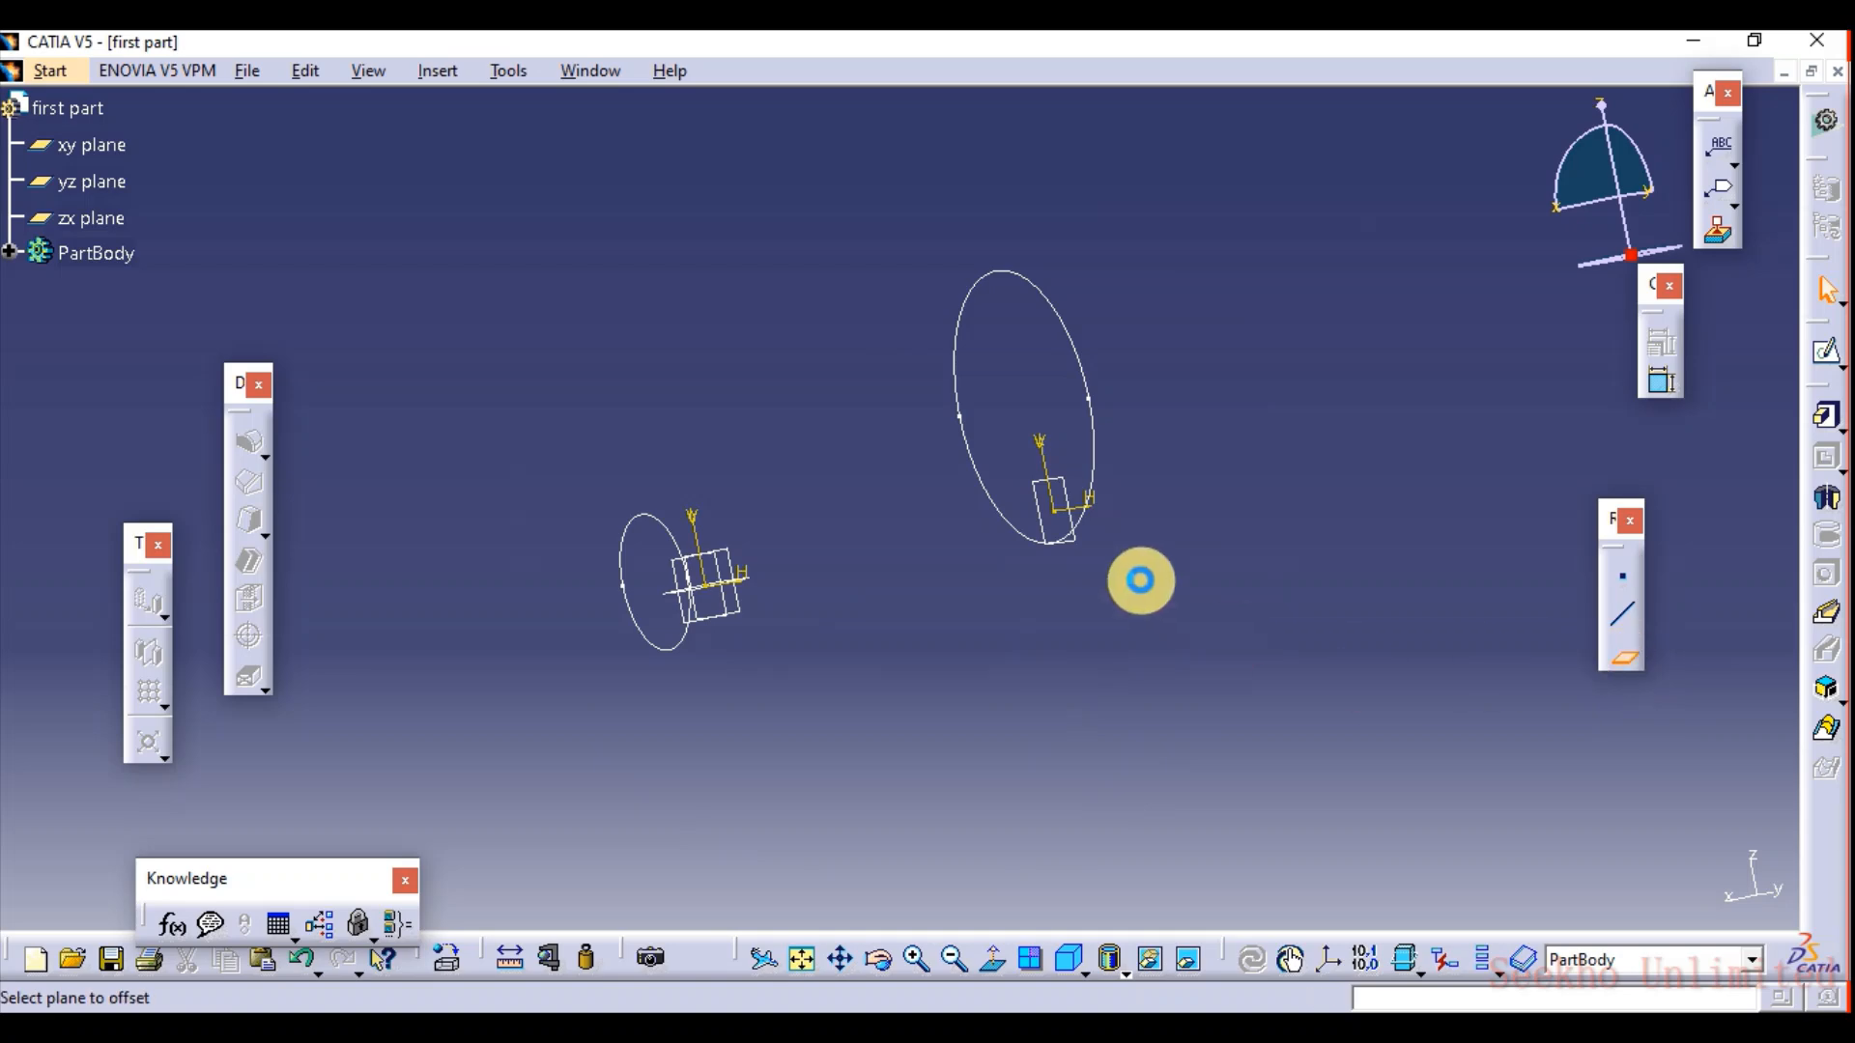
left_click(1071, 523)
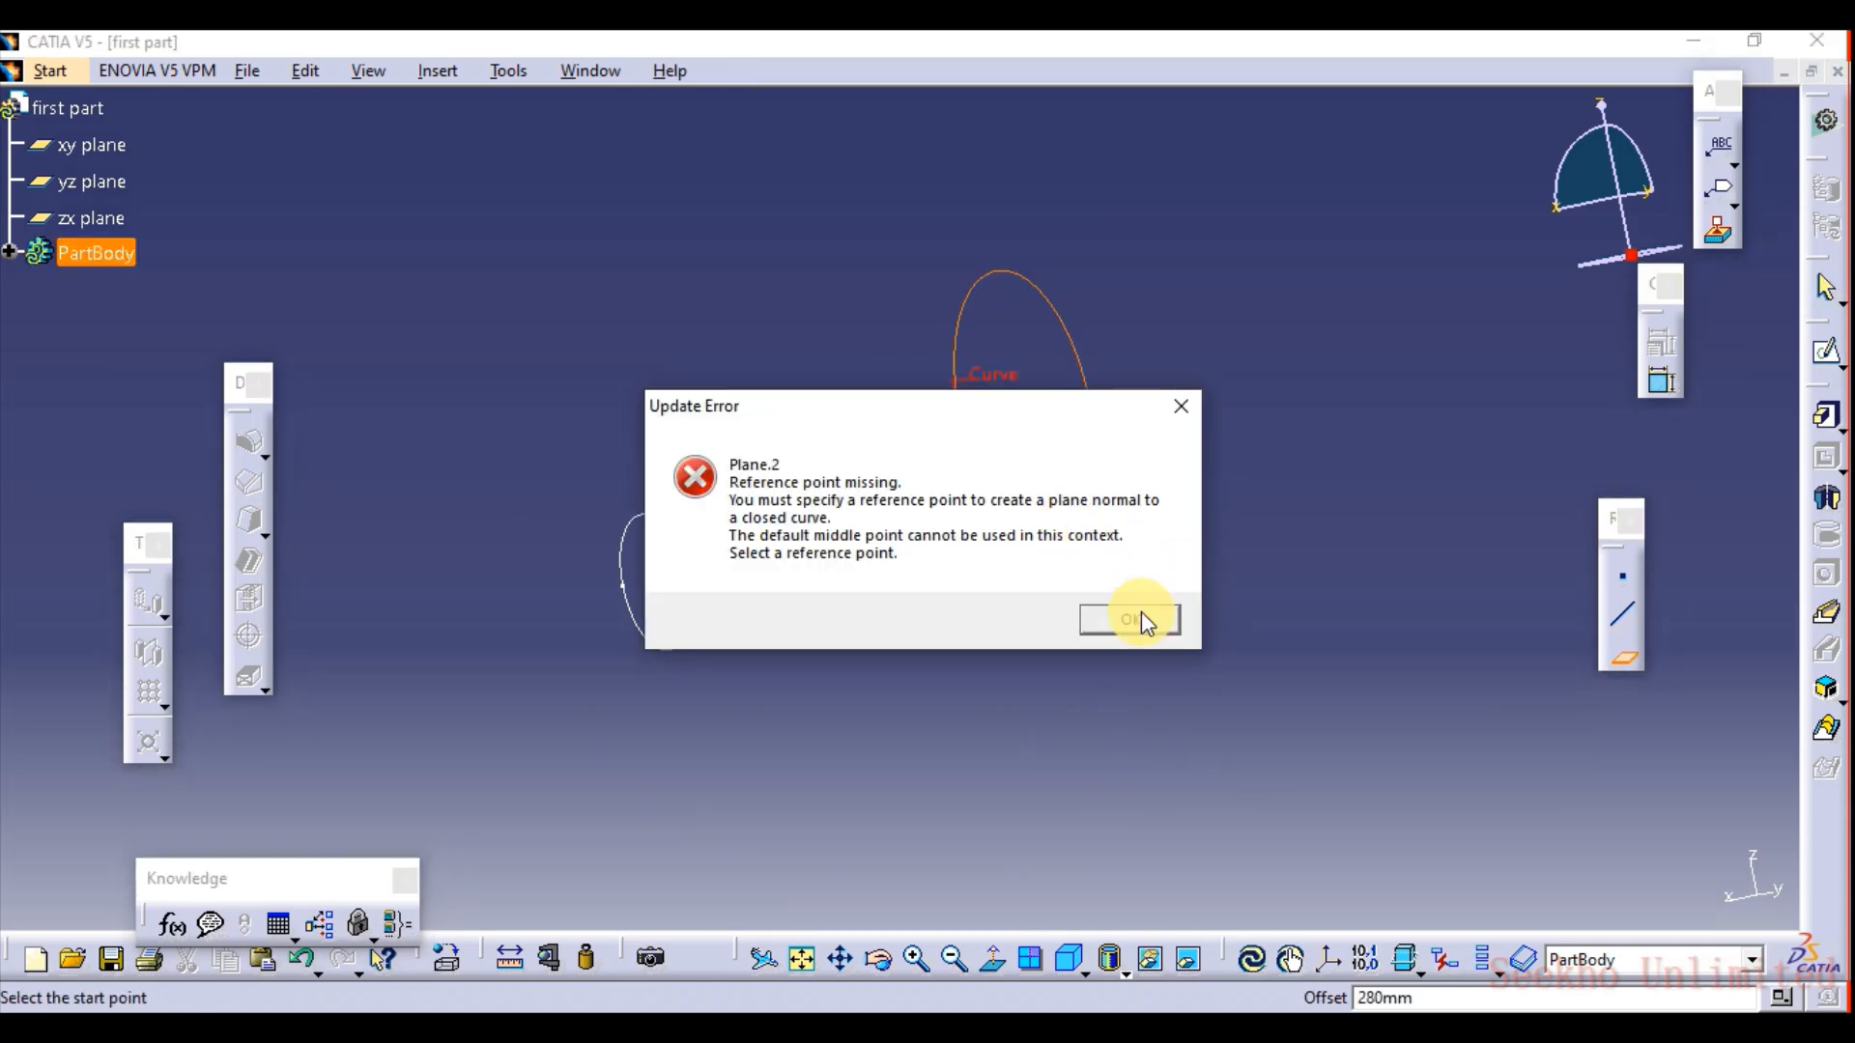
left_click(1131, 622)
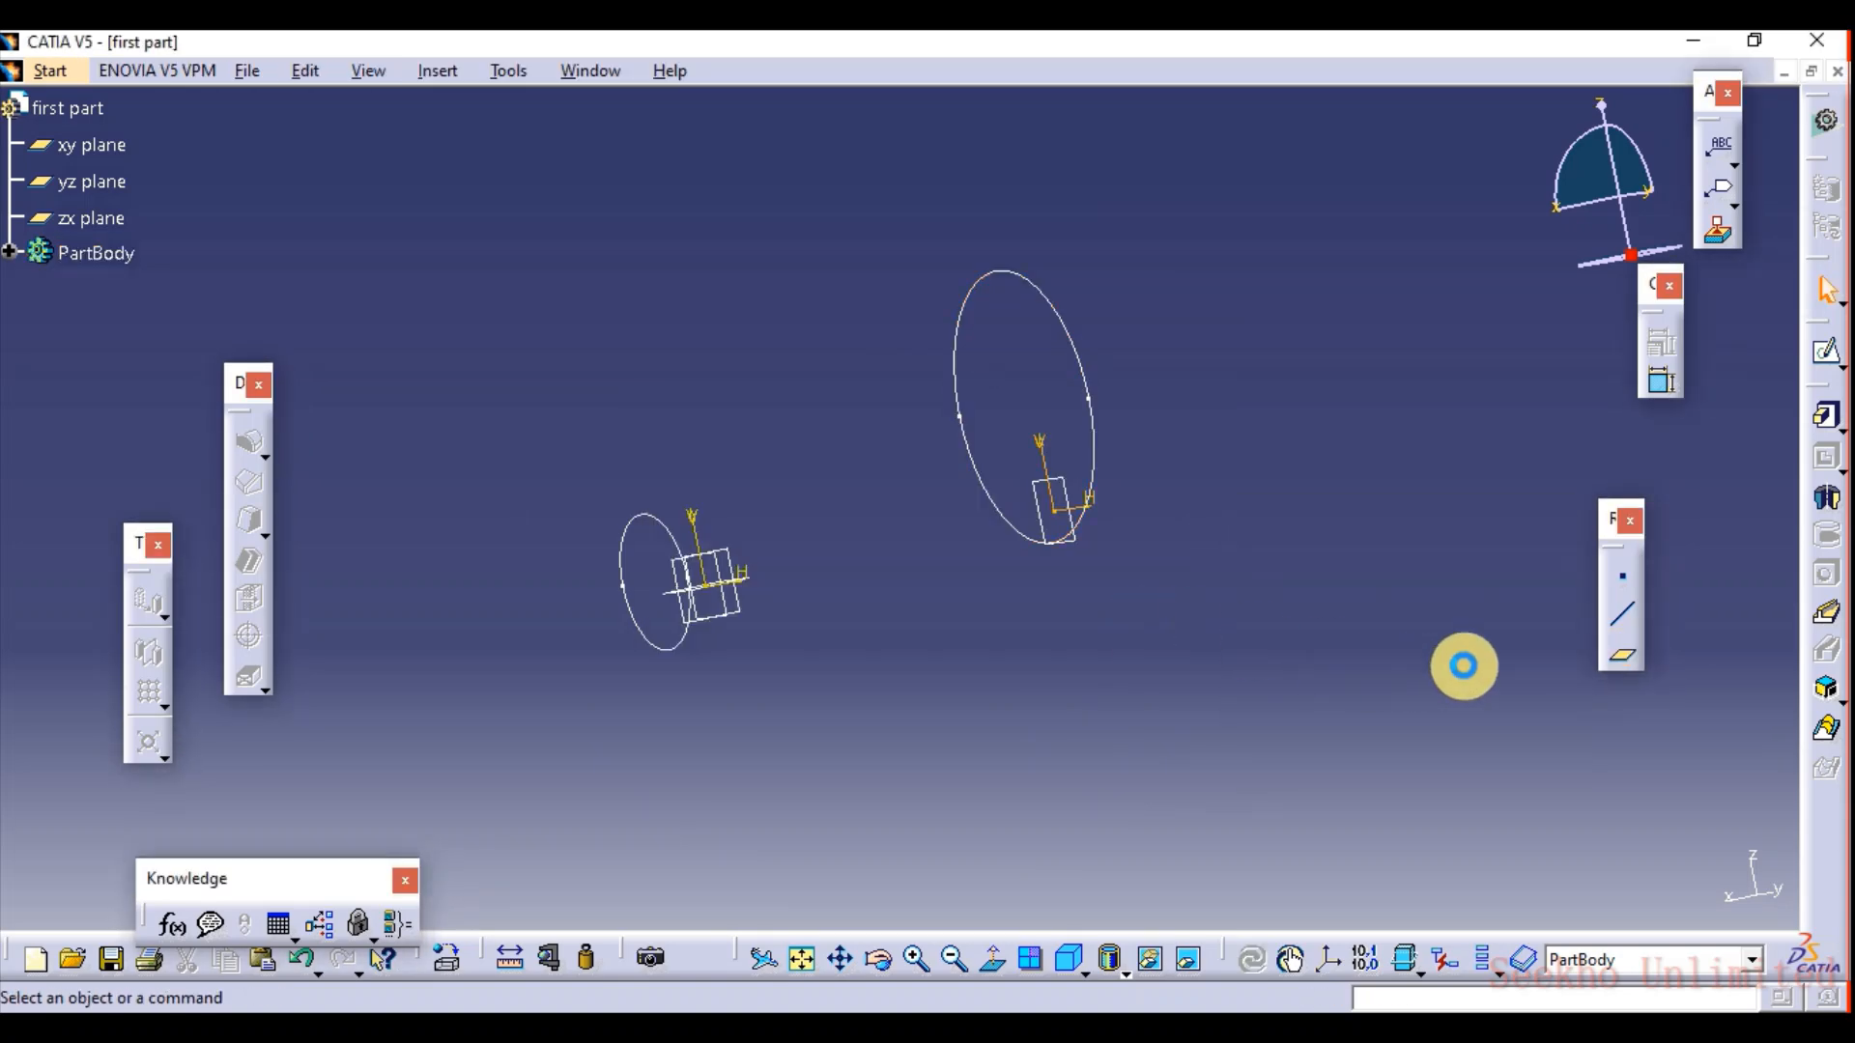
Start a reference plane of type Offset from plane, using the larger circle's offset plane as reference.
left_click(1619, 661)
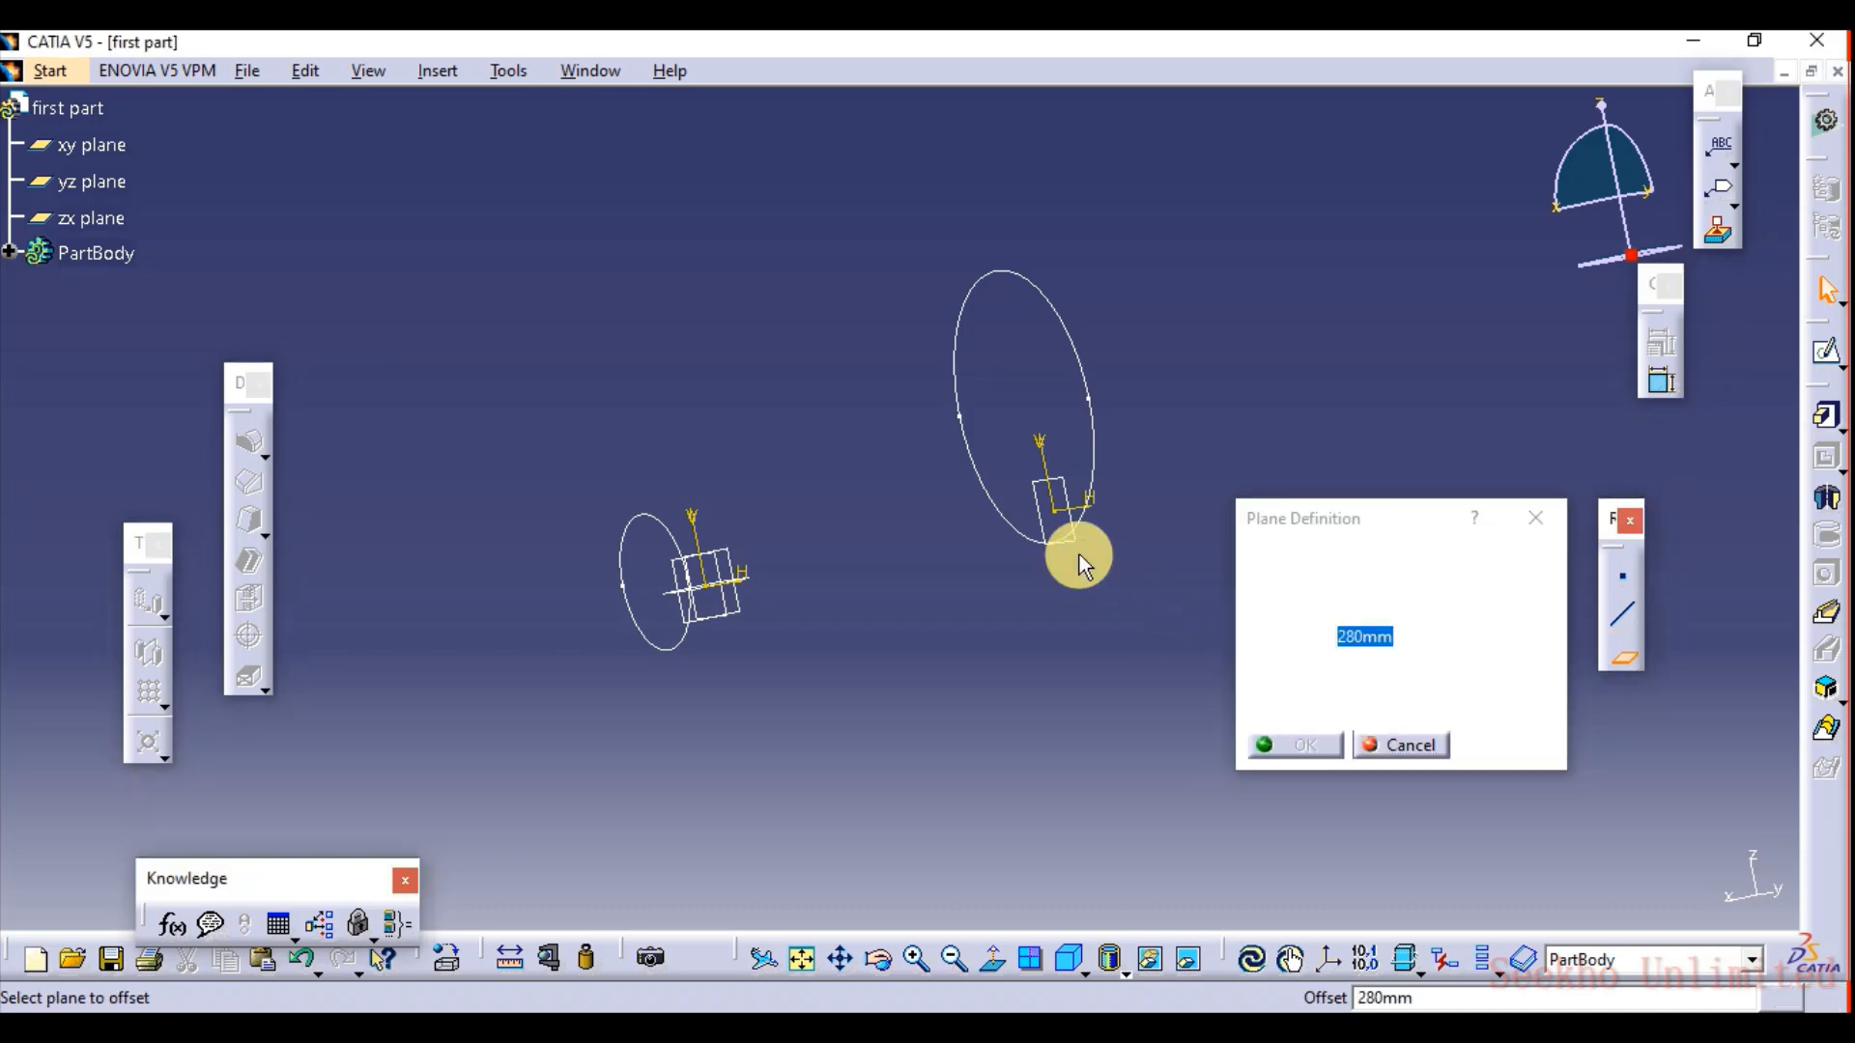
right_click(1080, 563)
middle_click_drag(1050, 527, 1041, 520)
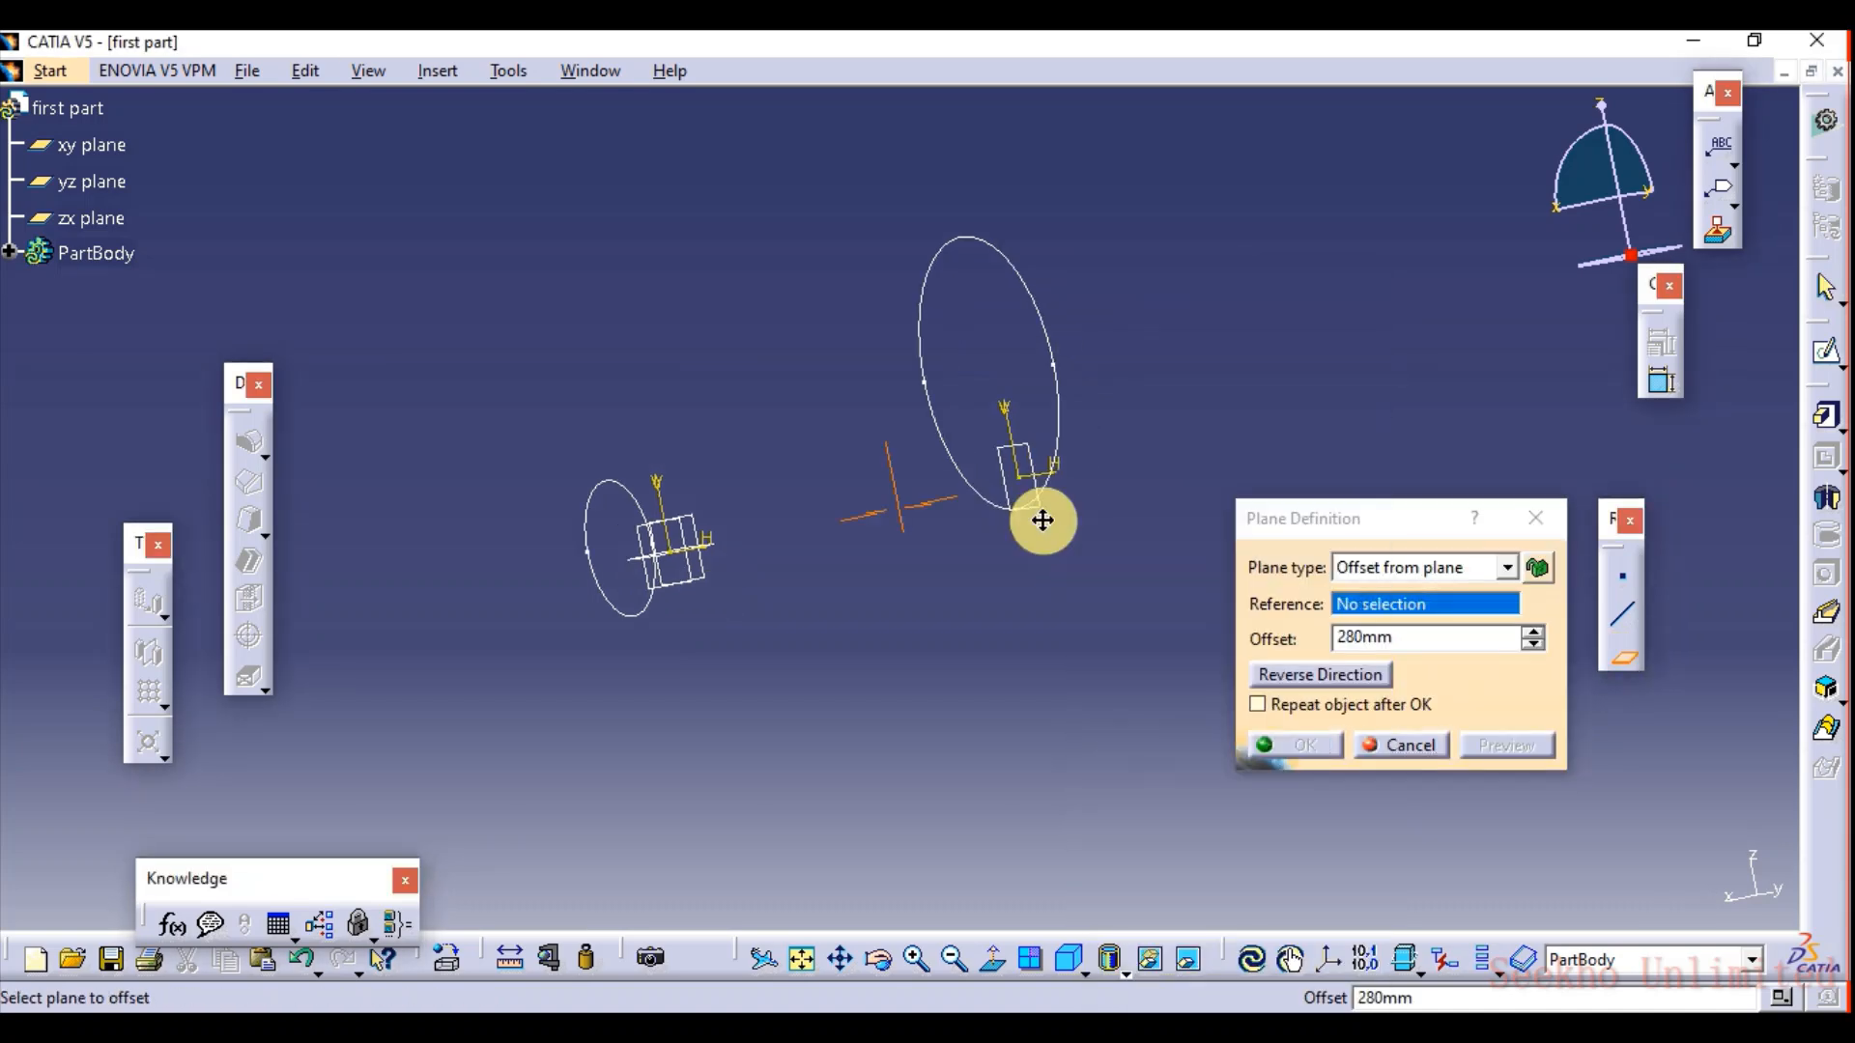
left_click(1352, 607)
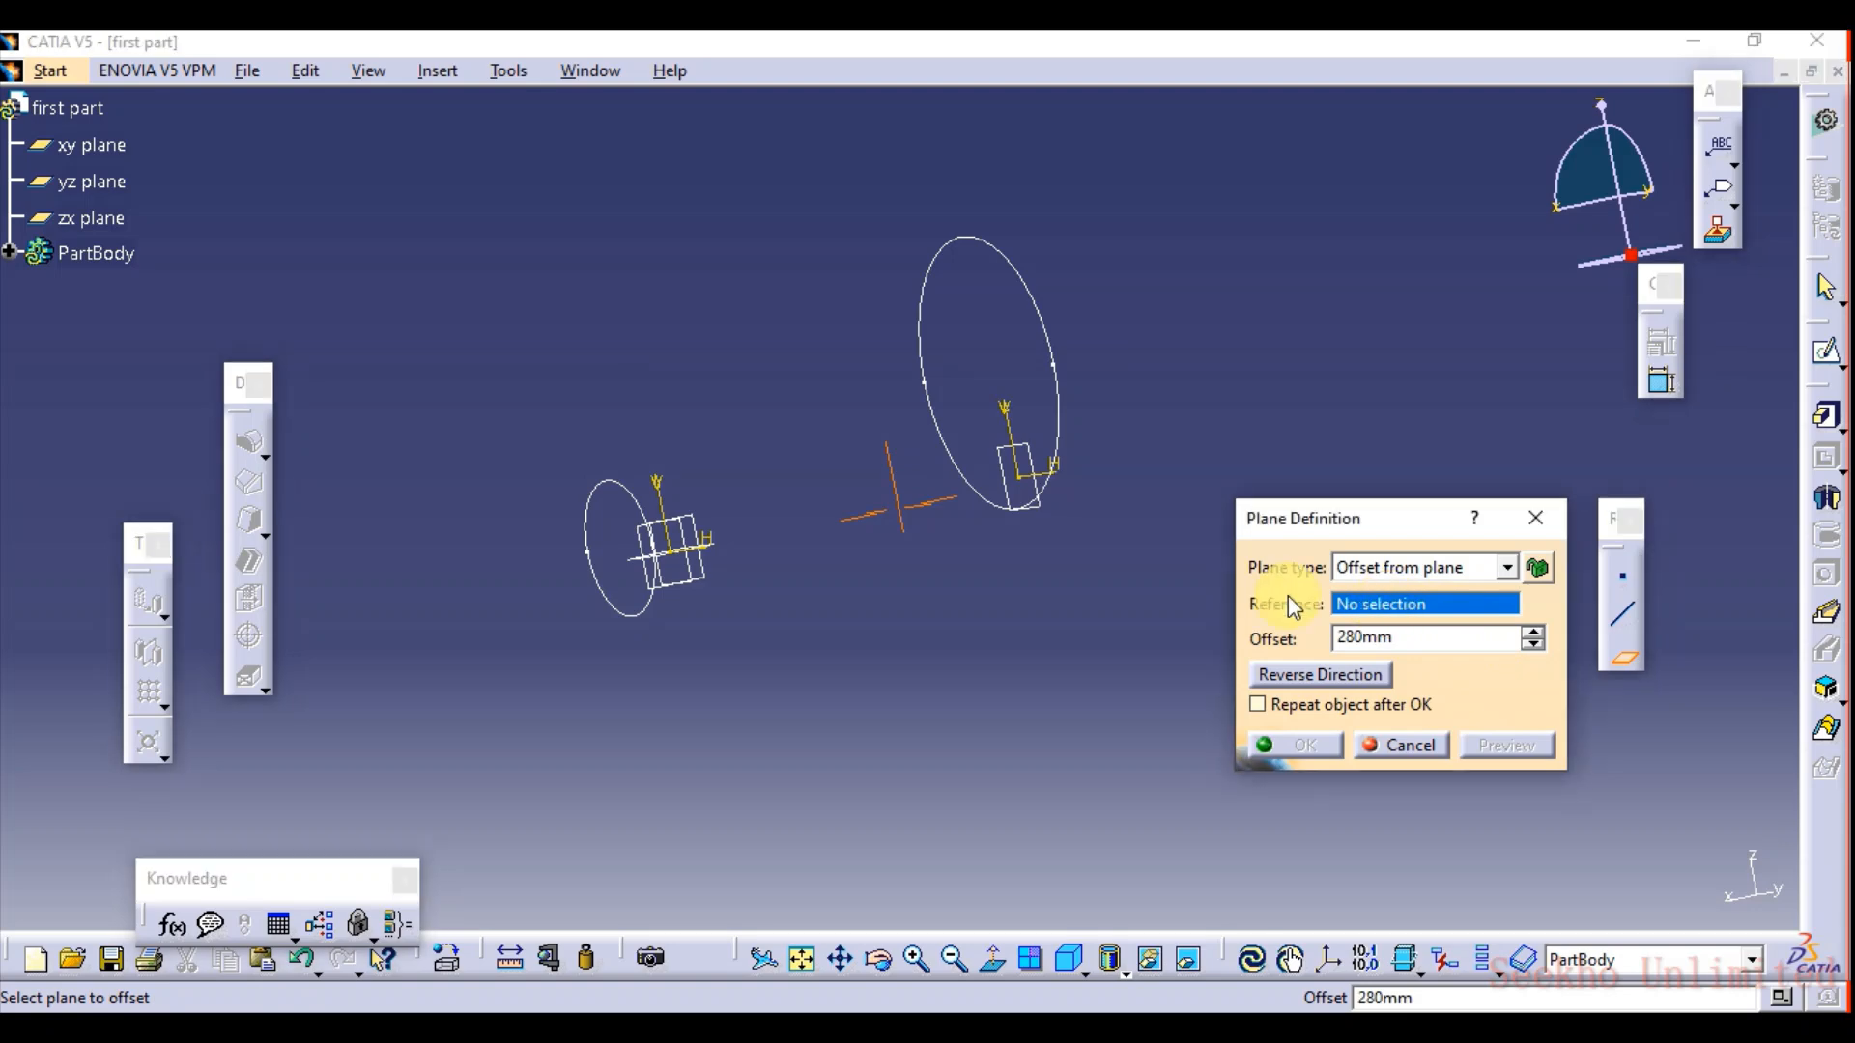
left_click(1012, 495)
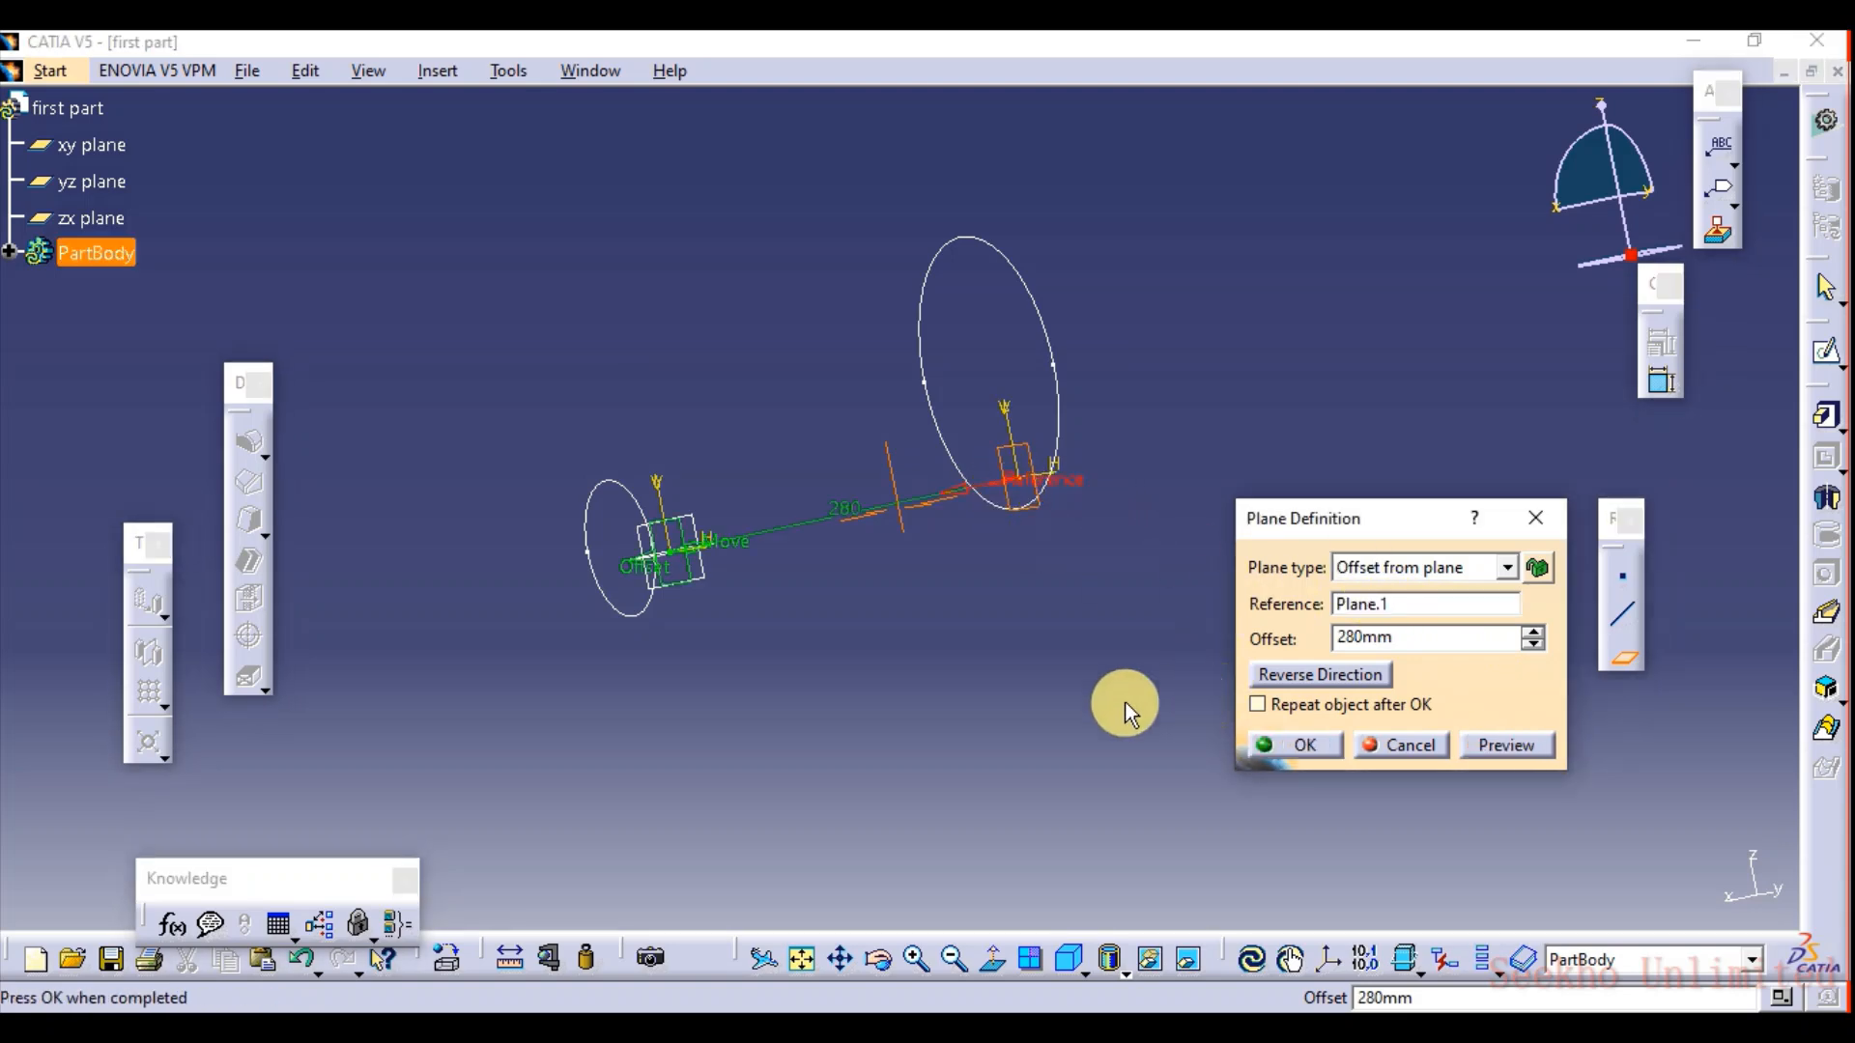
Reverse the offset direction away from the smaller circle, set the offset to 479 mm and create the plane.
left_click(964, 500)
left_click(1345, 678)
left_click(1347, 679)
left_click(1502, 746)
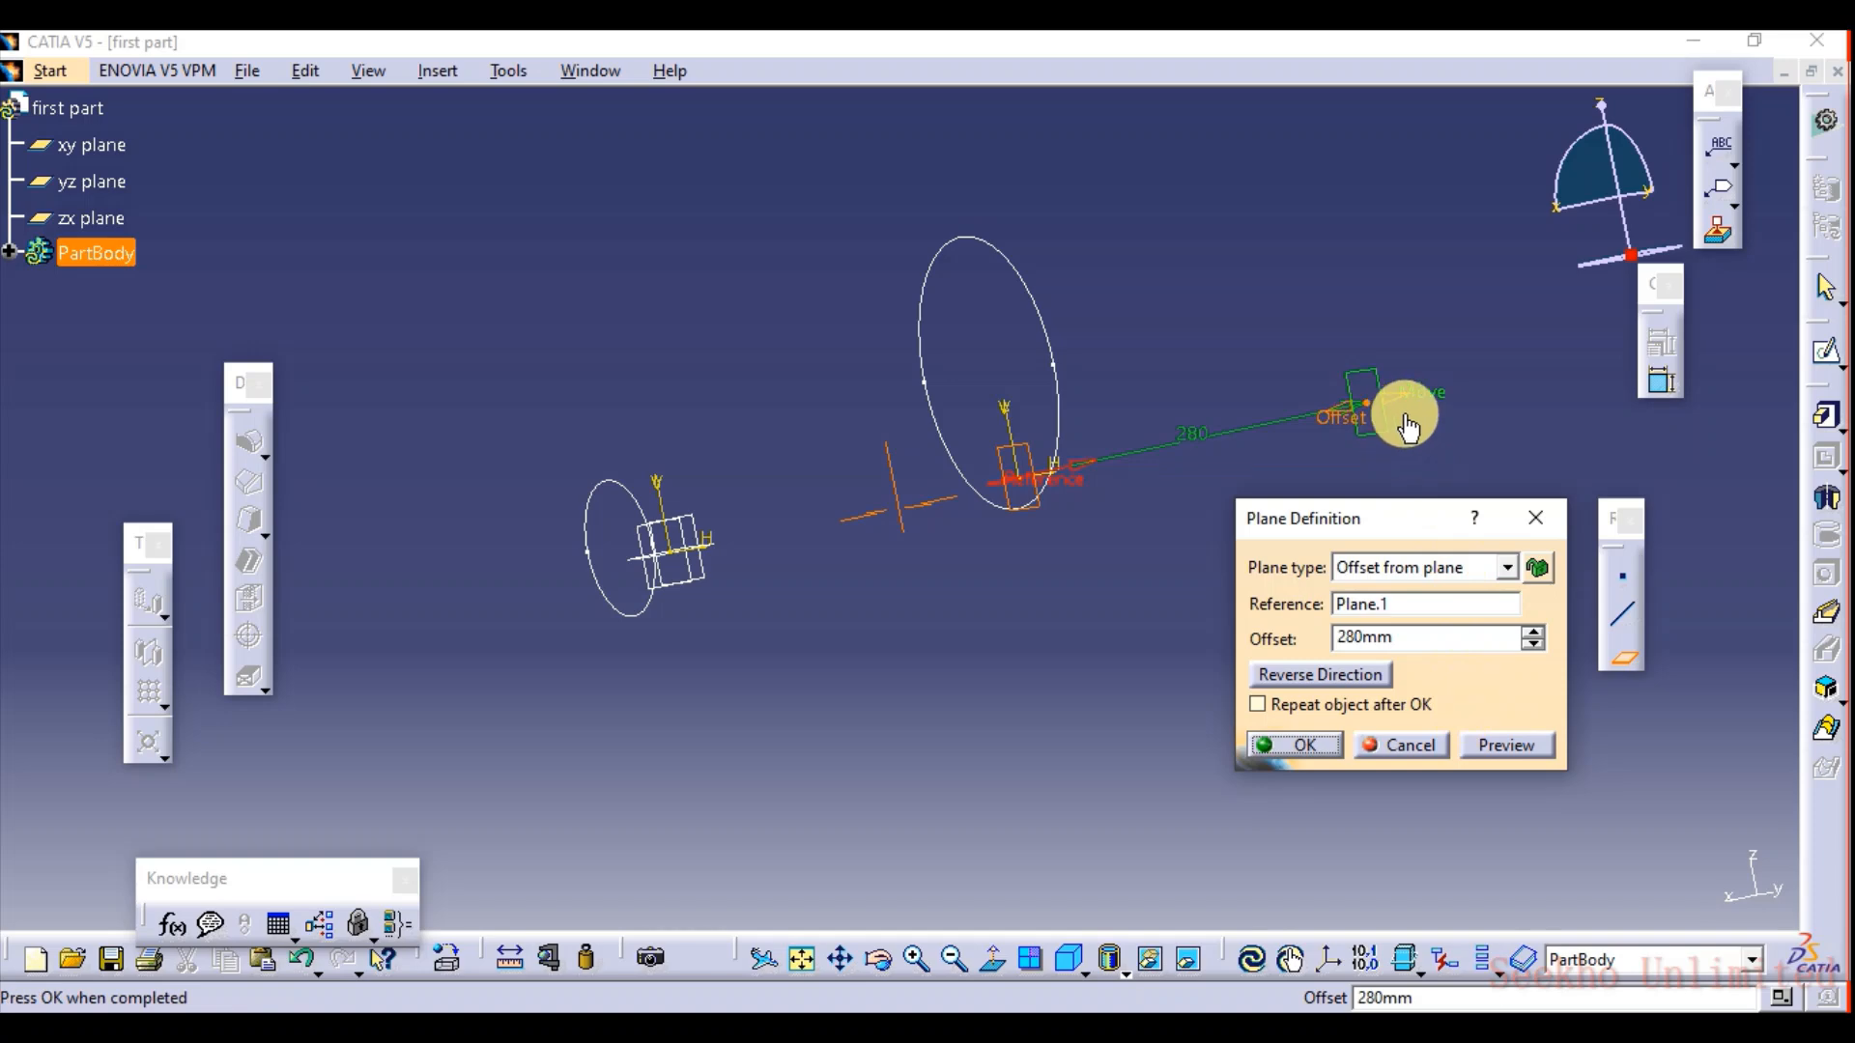
left_click_drag(1413, 404, 1635, 348)
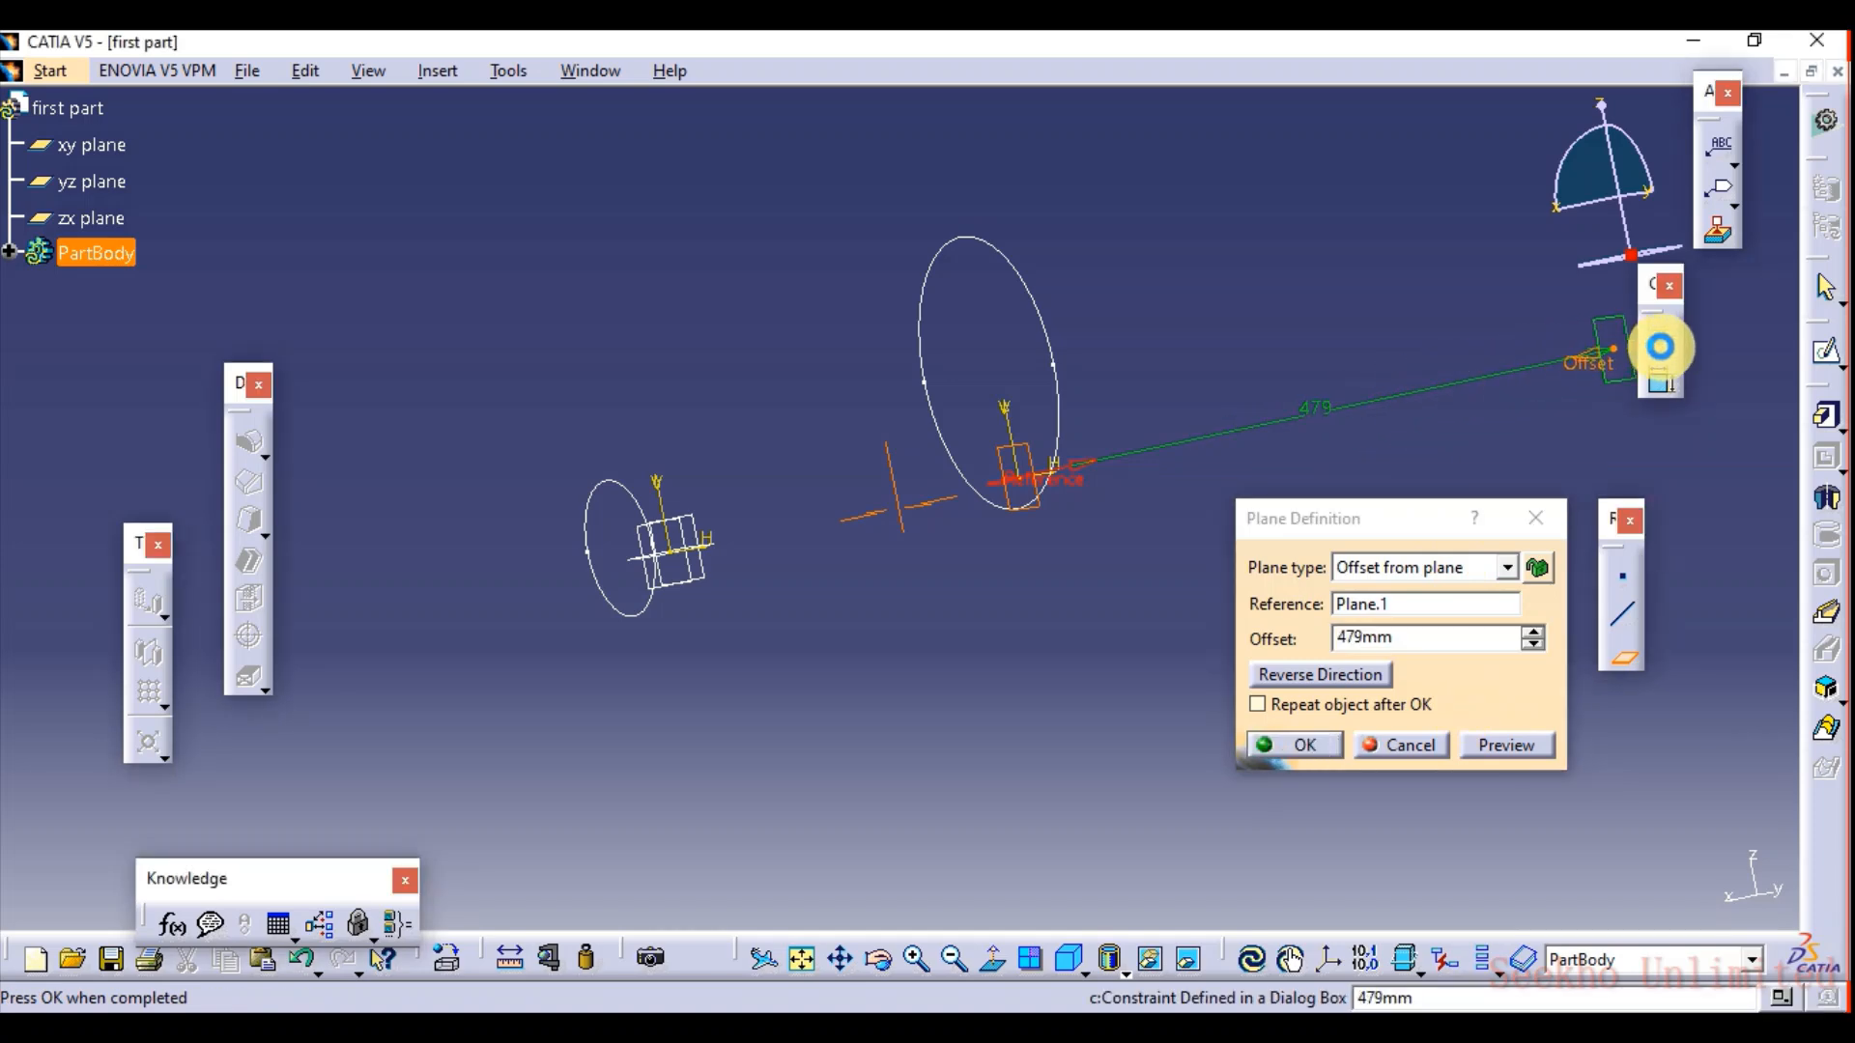
left_click(1299, 745)
Sketch a wide ellipse around the larger circle on the newly created offset plane and finish the sketch.
mouse_move(1068, 671)
middle_mouse_down()
mouse_move(1270, 629)
mouse_move(1101, 642)
middle_mouse_up()
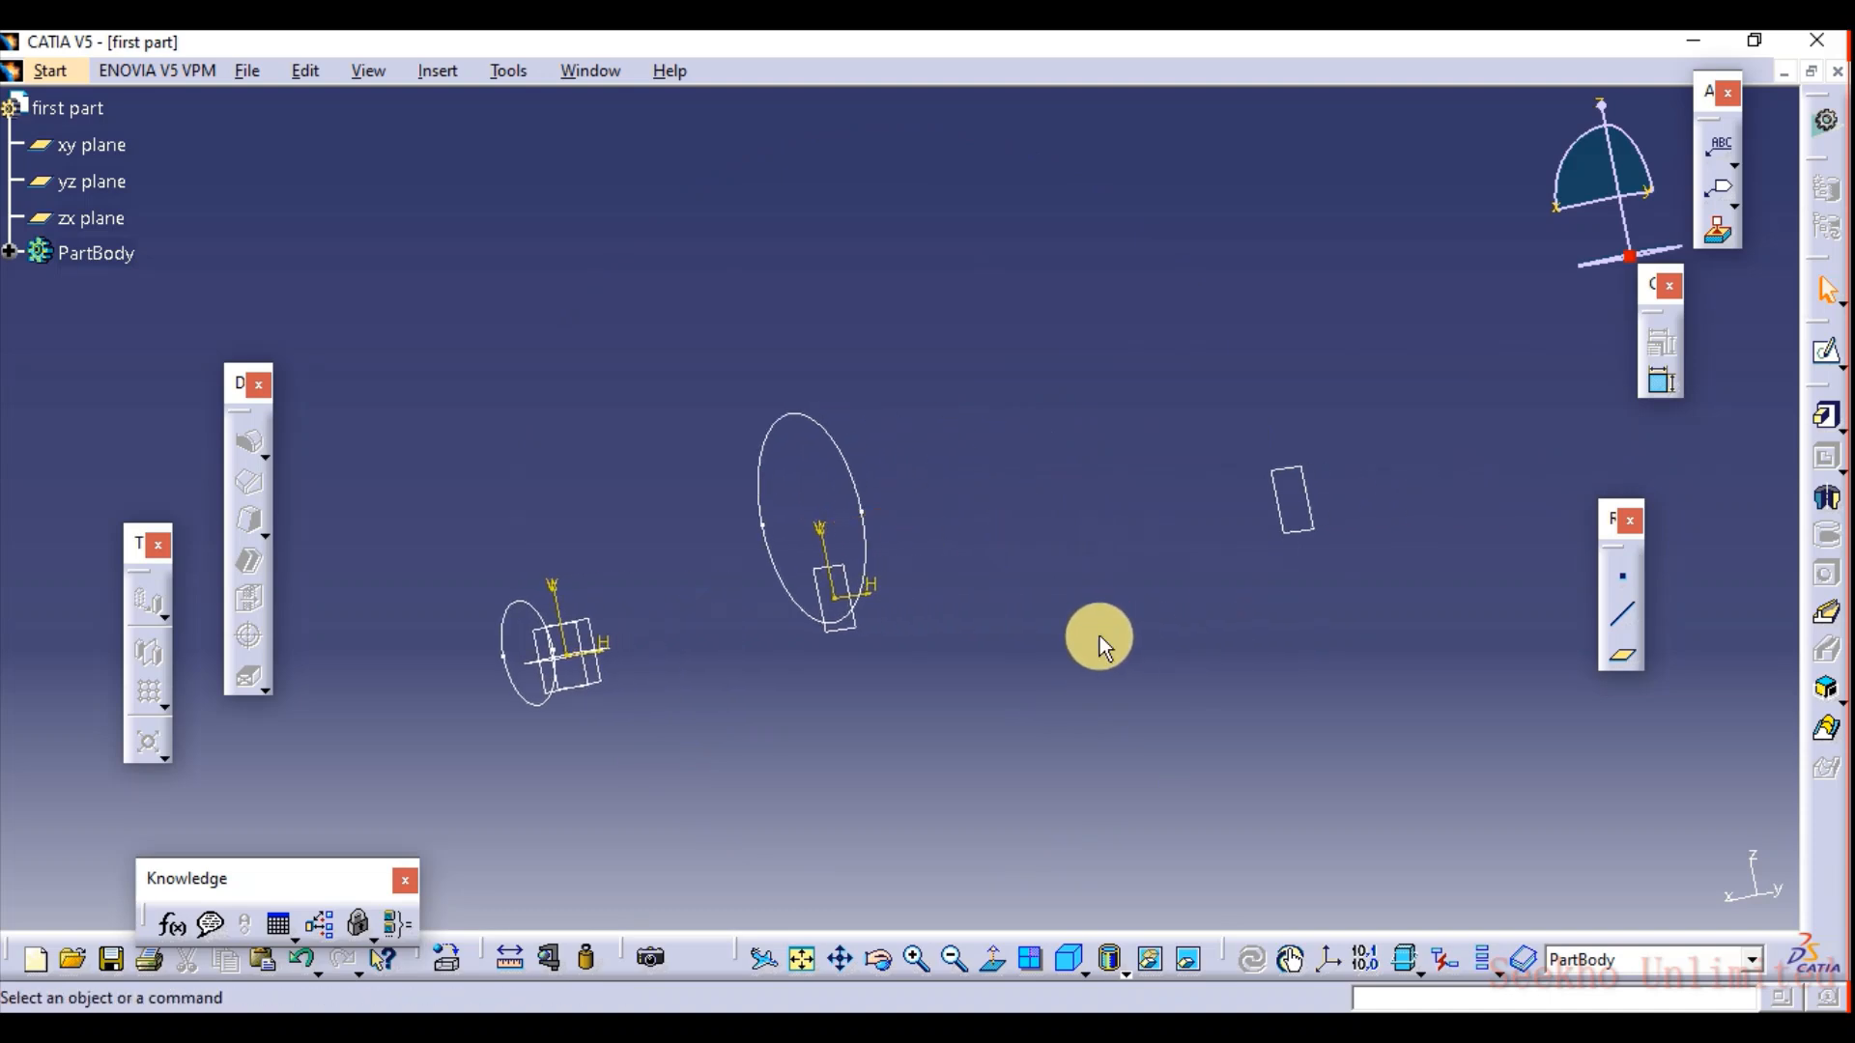
left_click(1321, 533)
left_click(1826, 358)
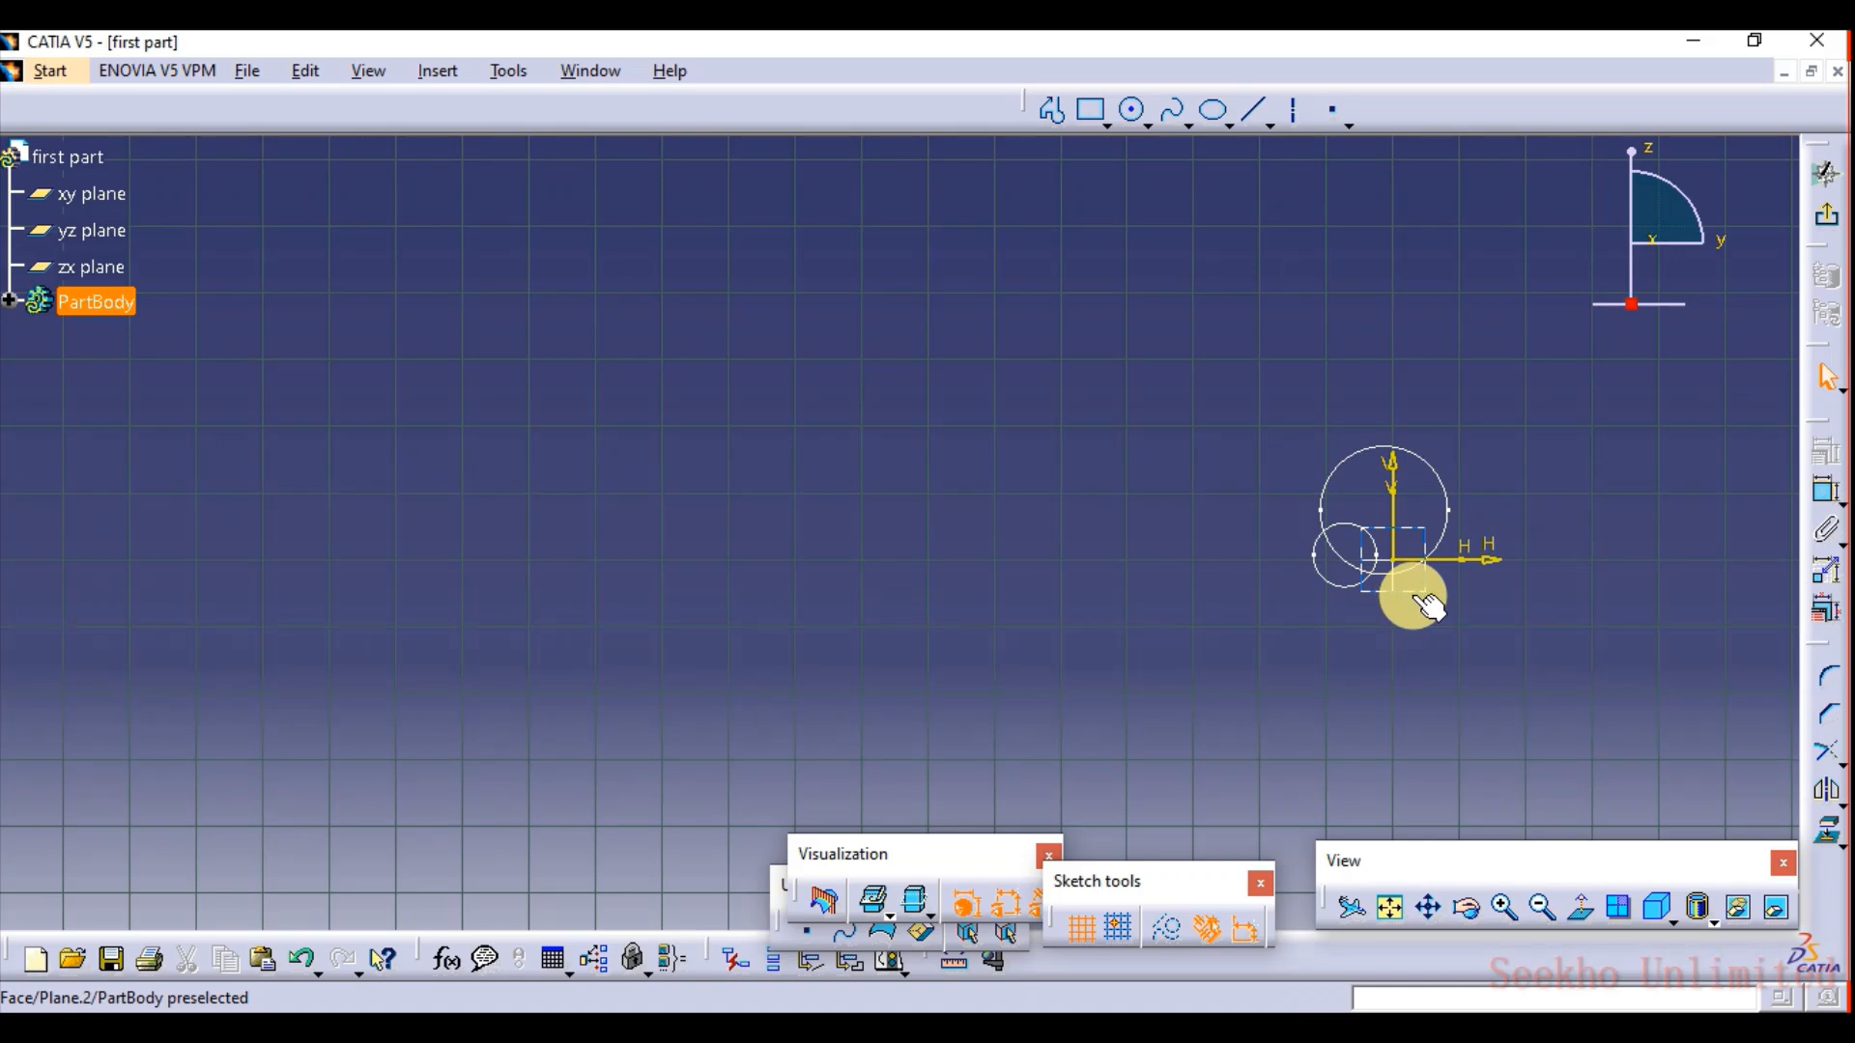
middle_click_drag(1428, 606, 994, 556)
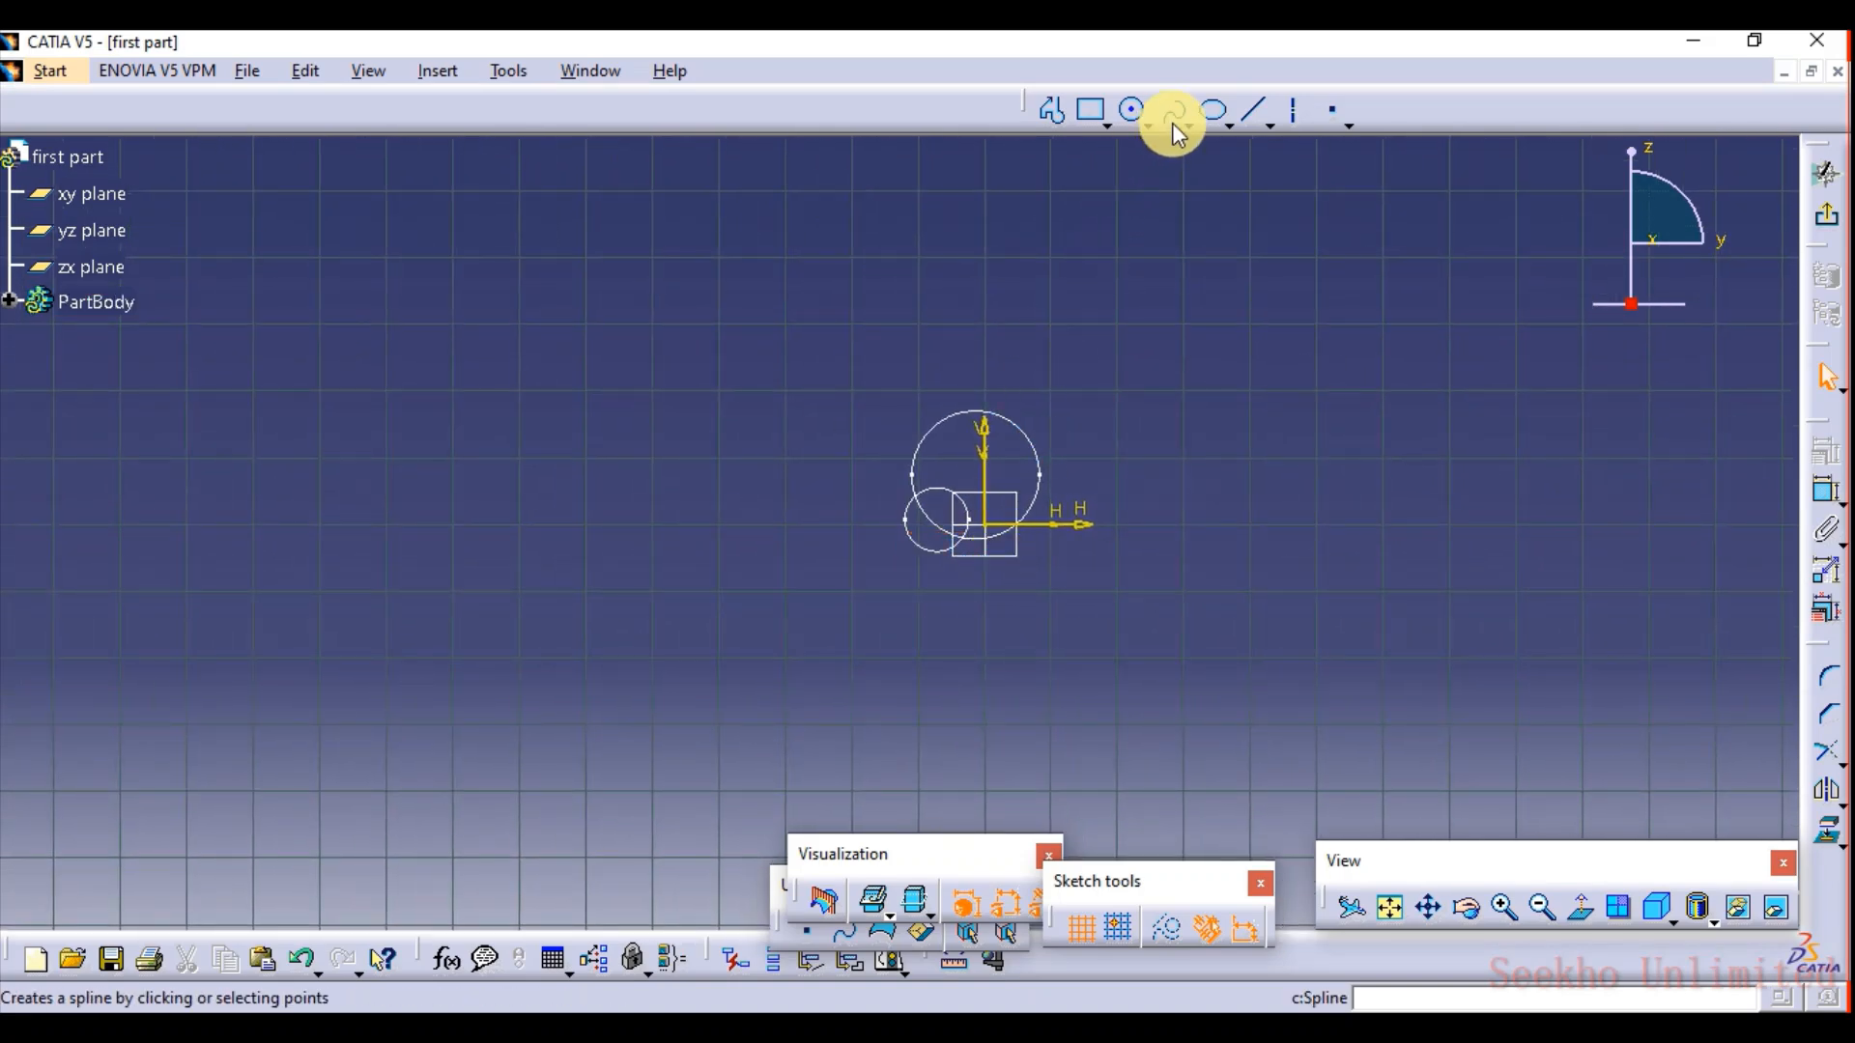
left_click(1213, 113)
left_click(1002, 454)
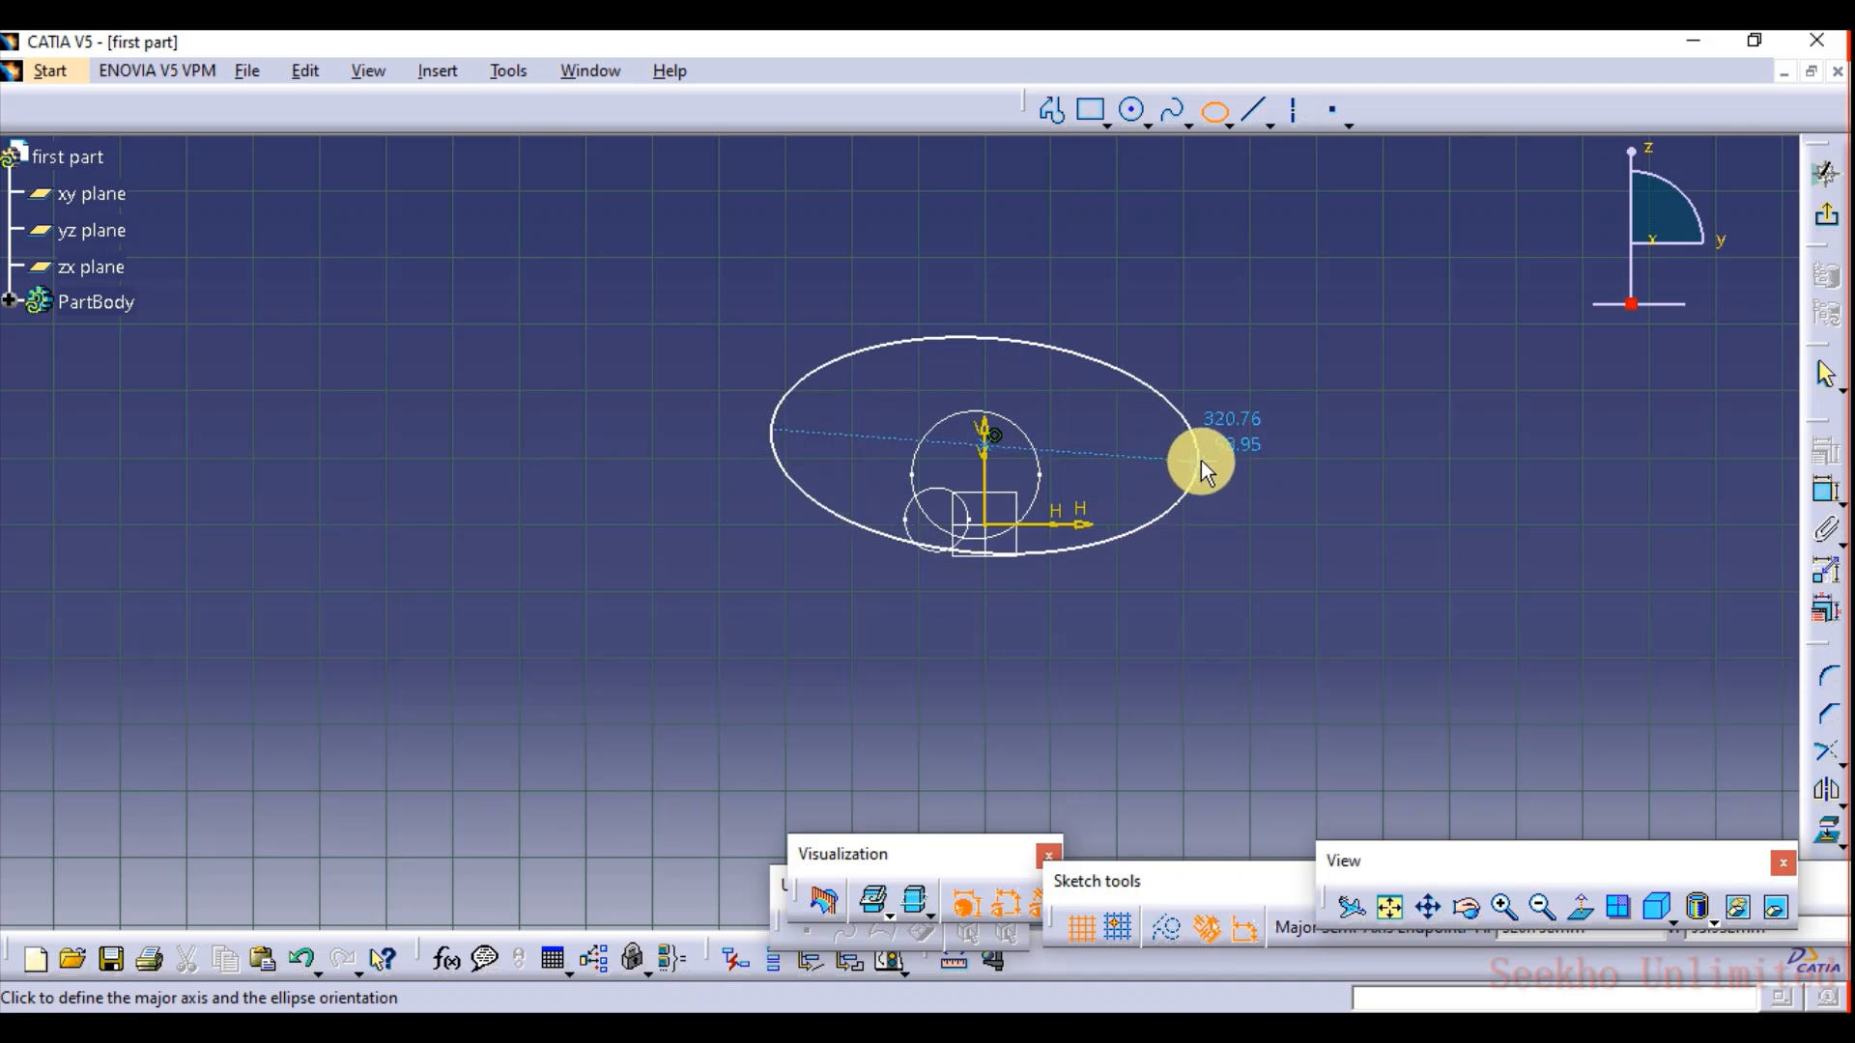
left_click(1202, 460)
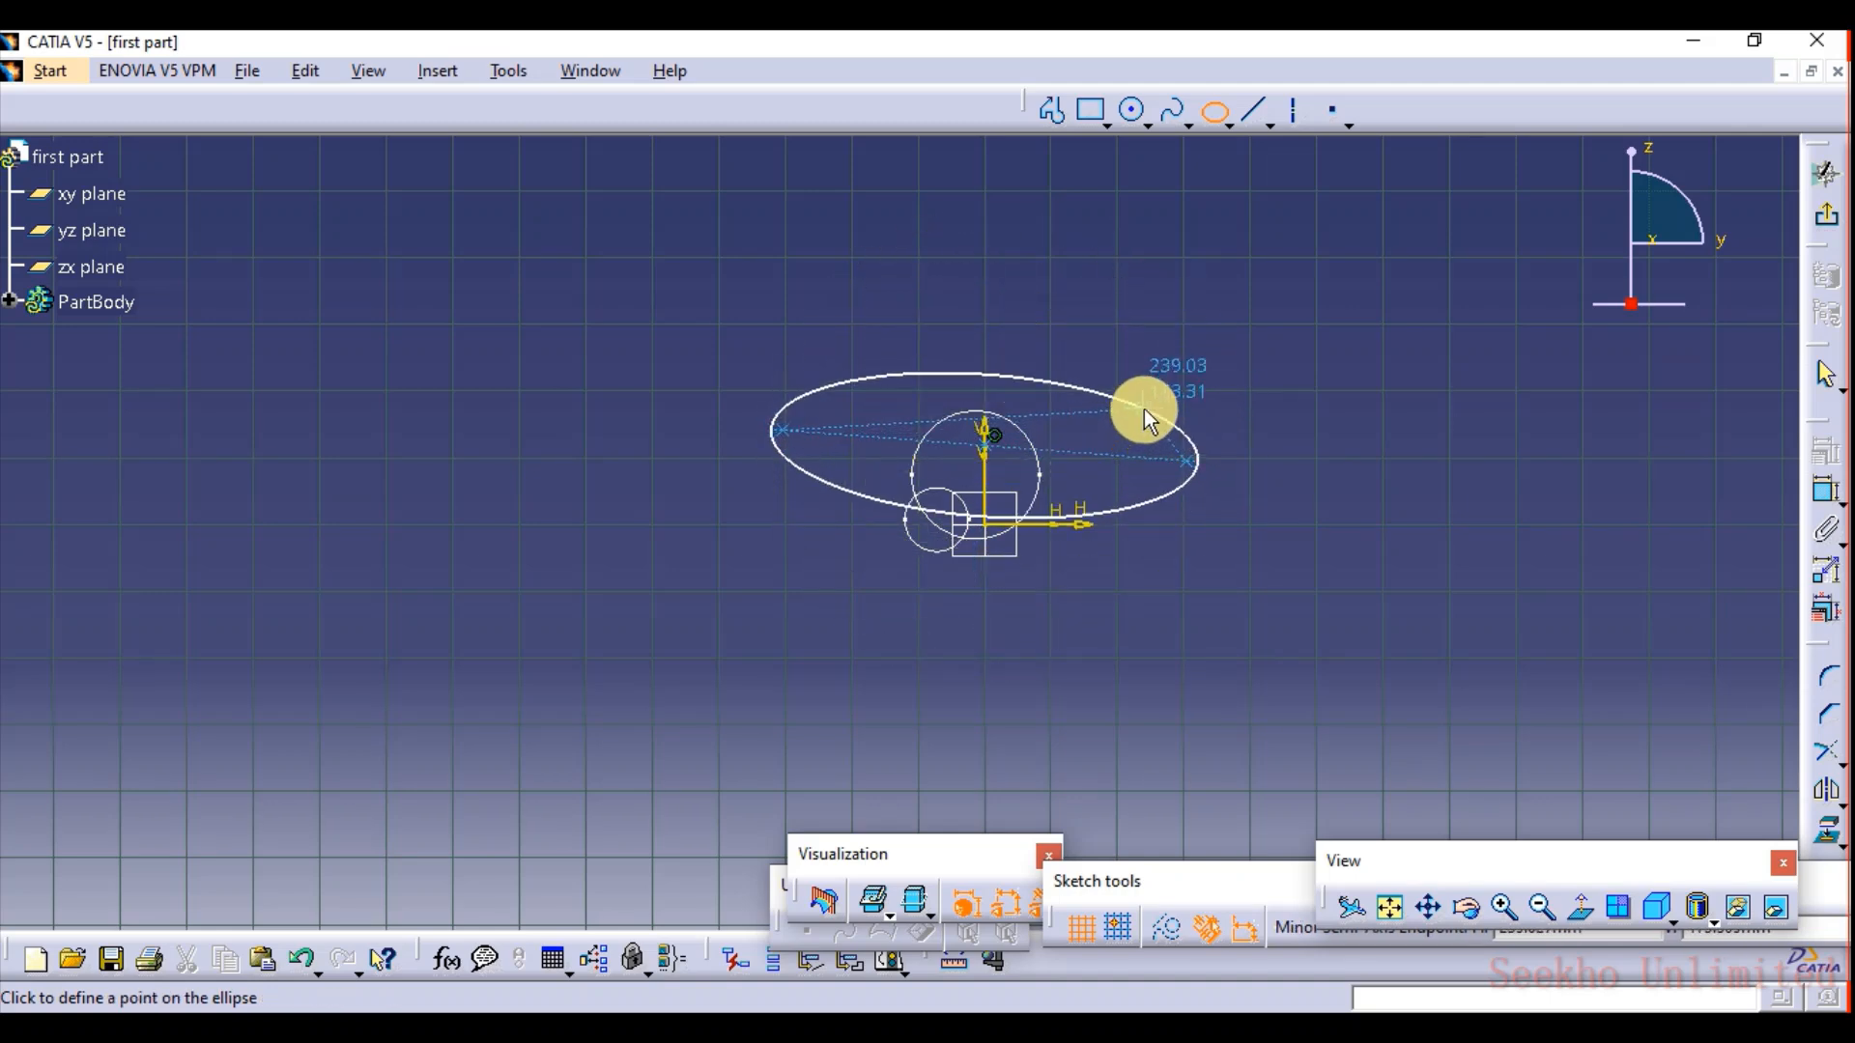
left_click(1144, 409)
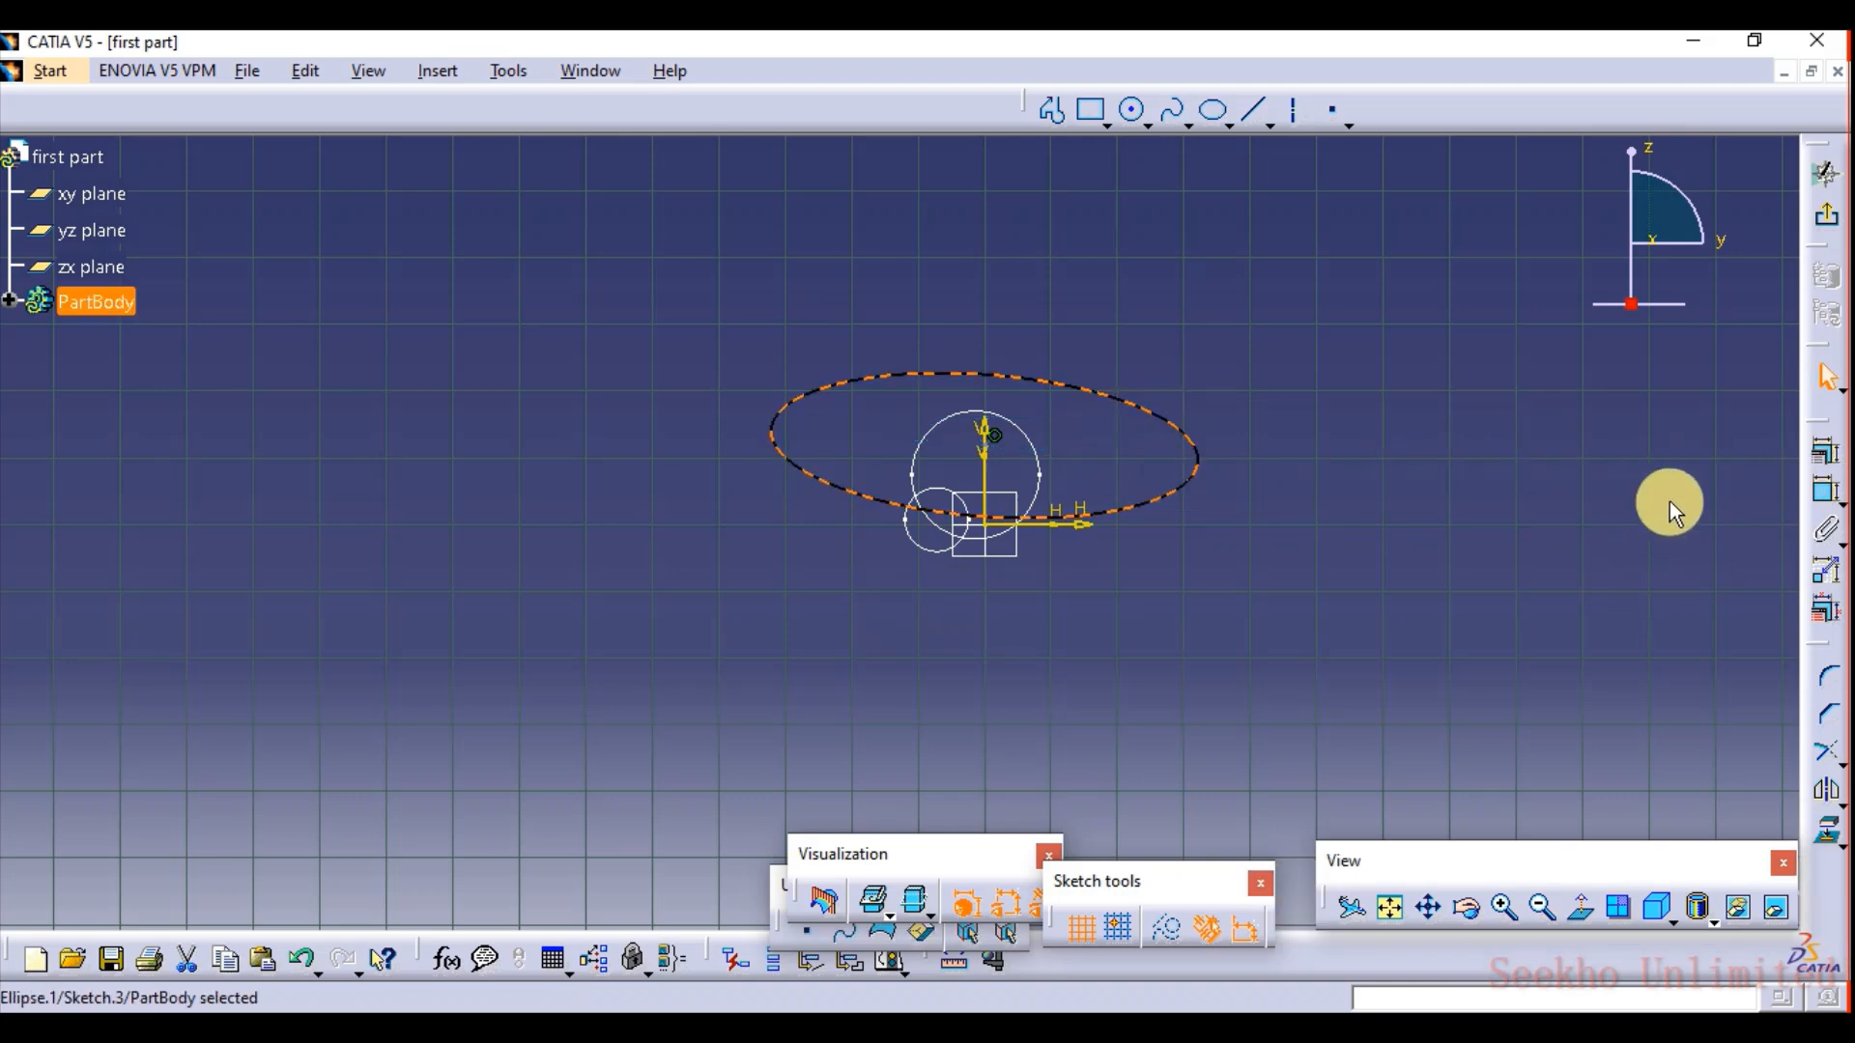
left_click(1826, 218)
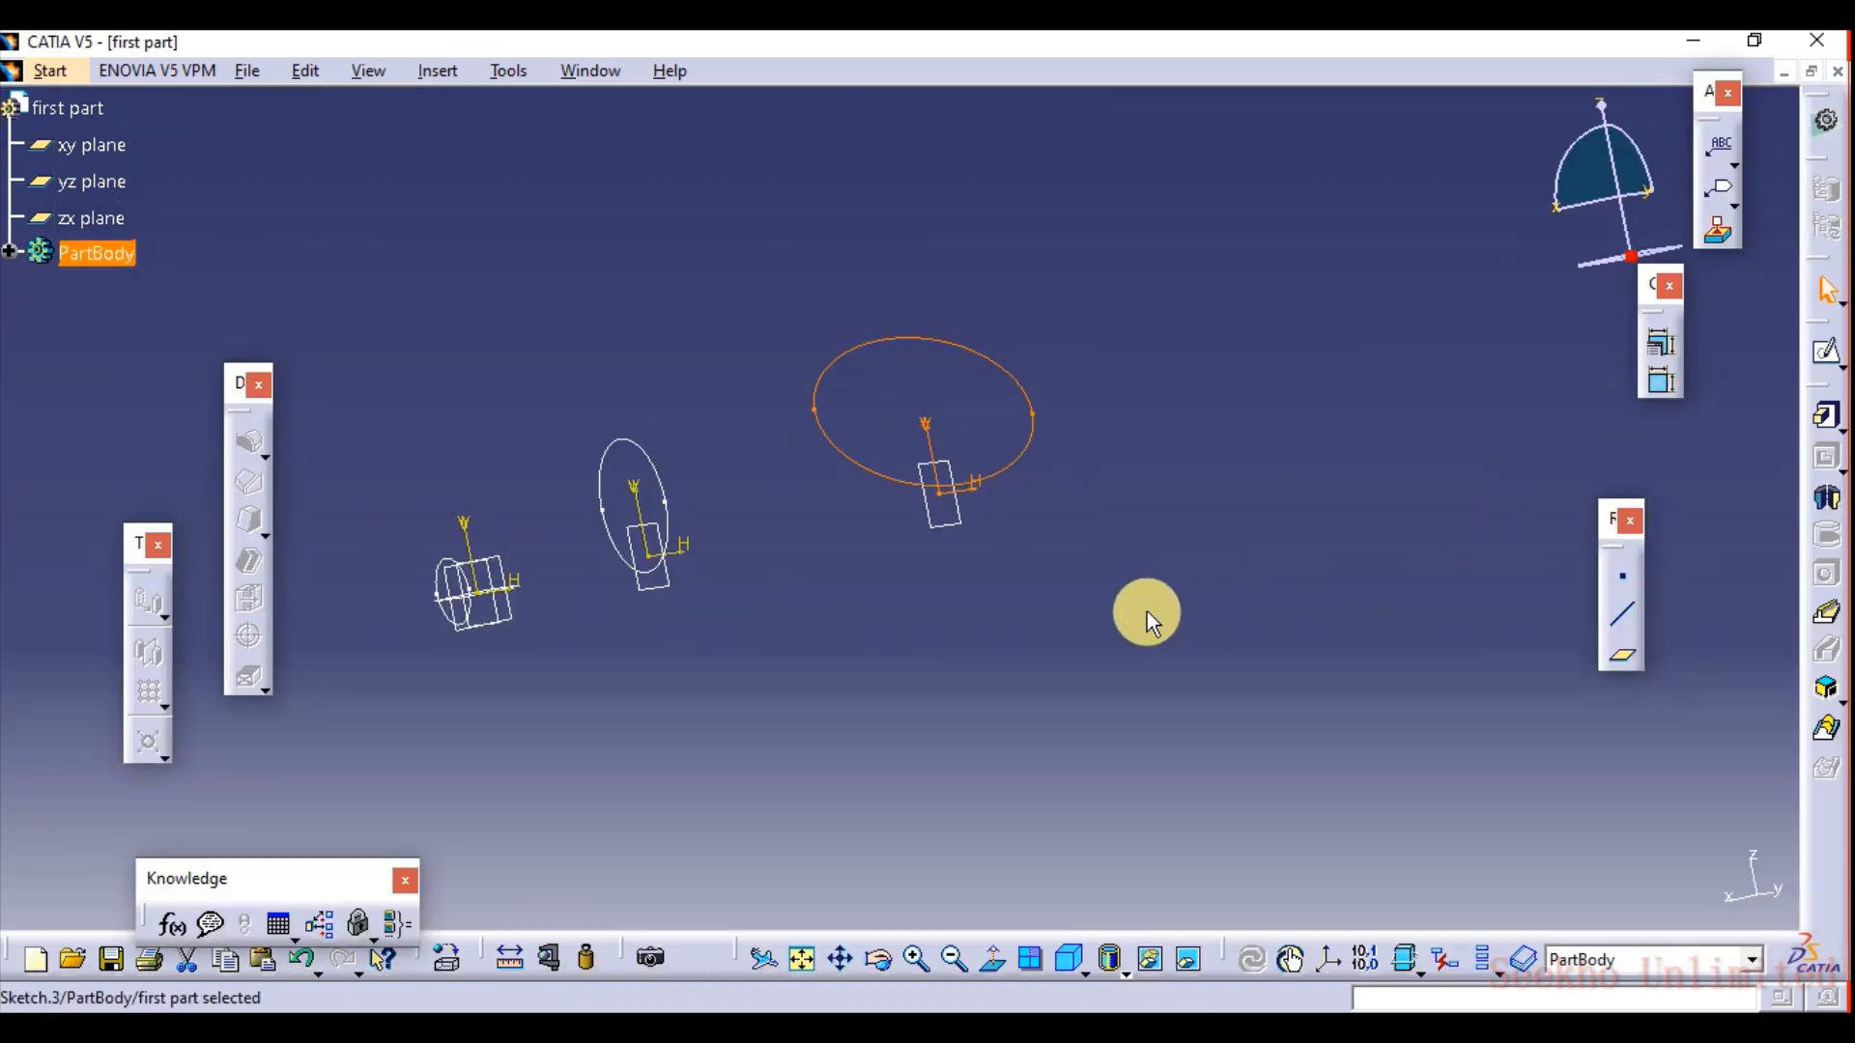
left_click(1230, 568)
Start a multi-sections solid with the small circle, the larger circle and the ellipse as sections, in that order.
mouse_move(1230, 568)
middle_mouse_down()
mouse_move(1097, 654)
mouse_move(1127, 670)
mouse_move(1227, 652)
middle_mouse_up()
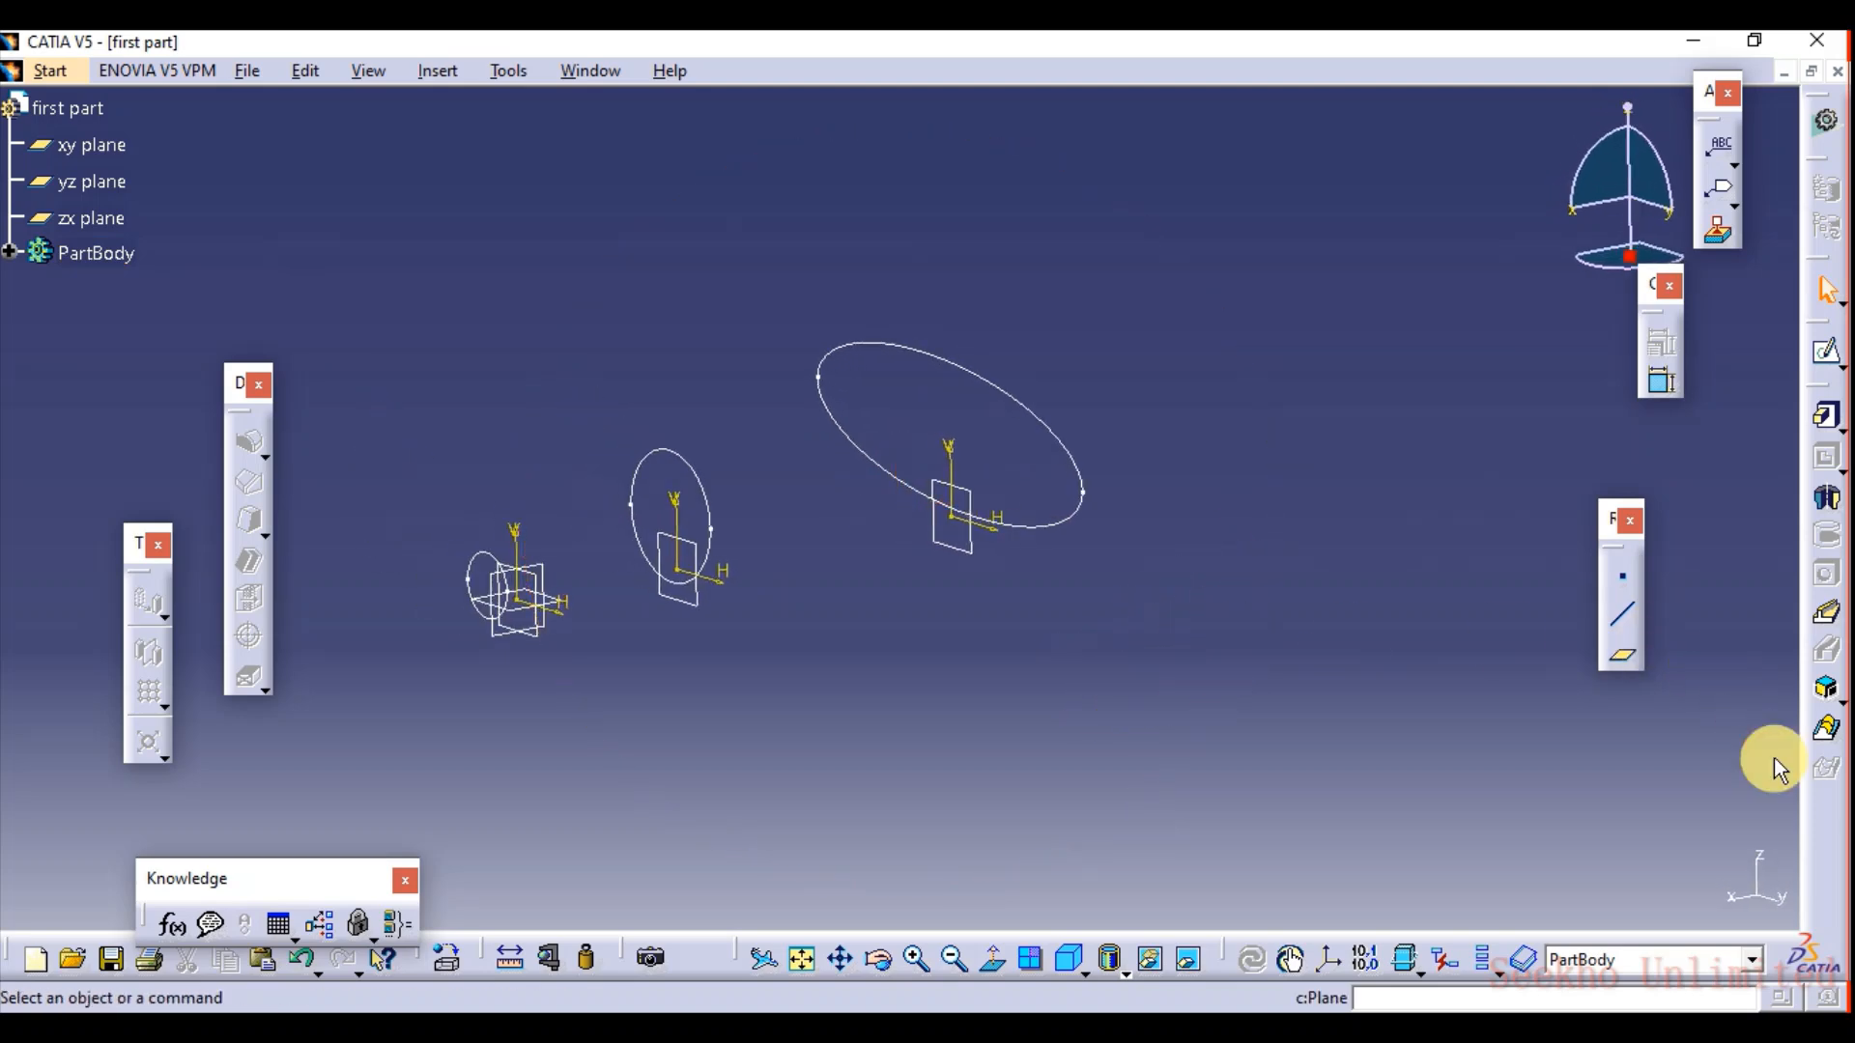
left_click(1826, 729)
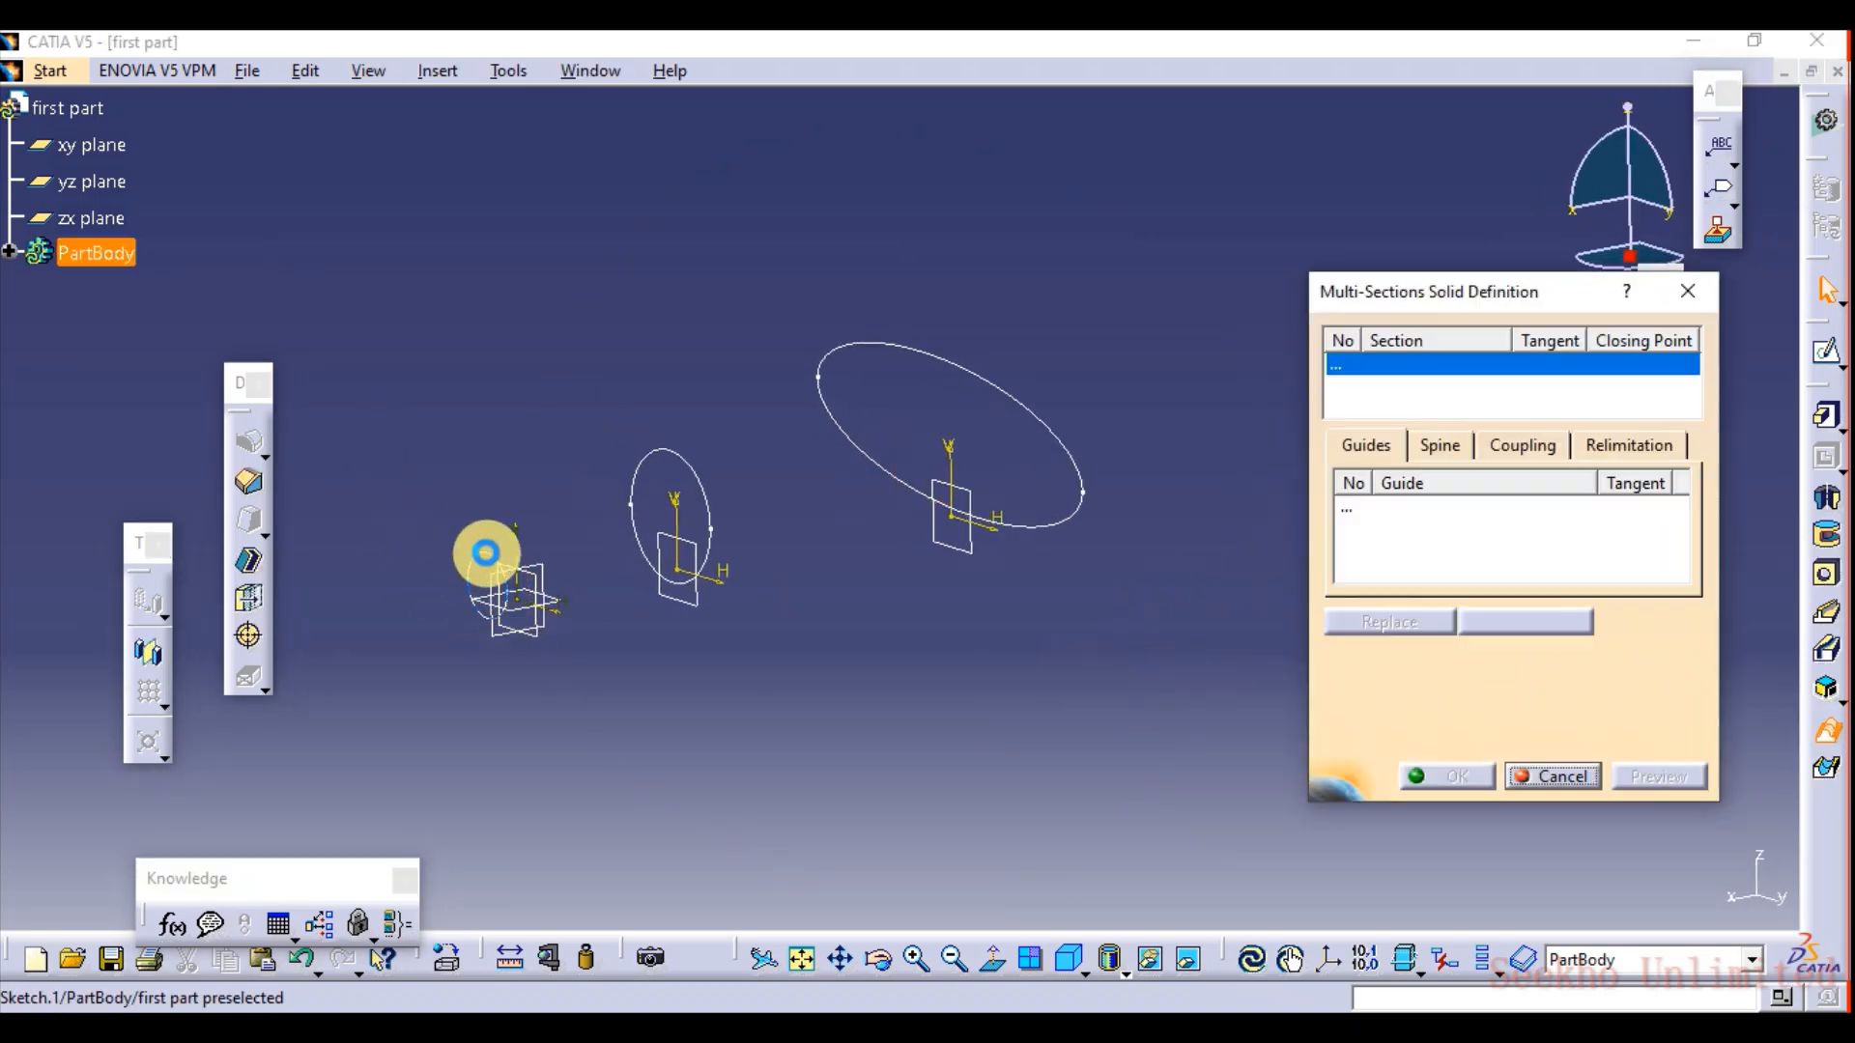
left_click(485, 554)
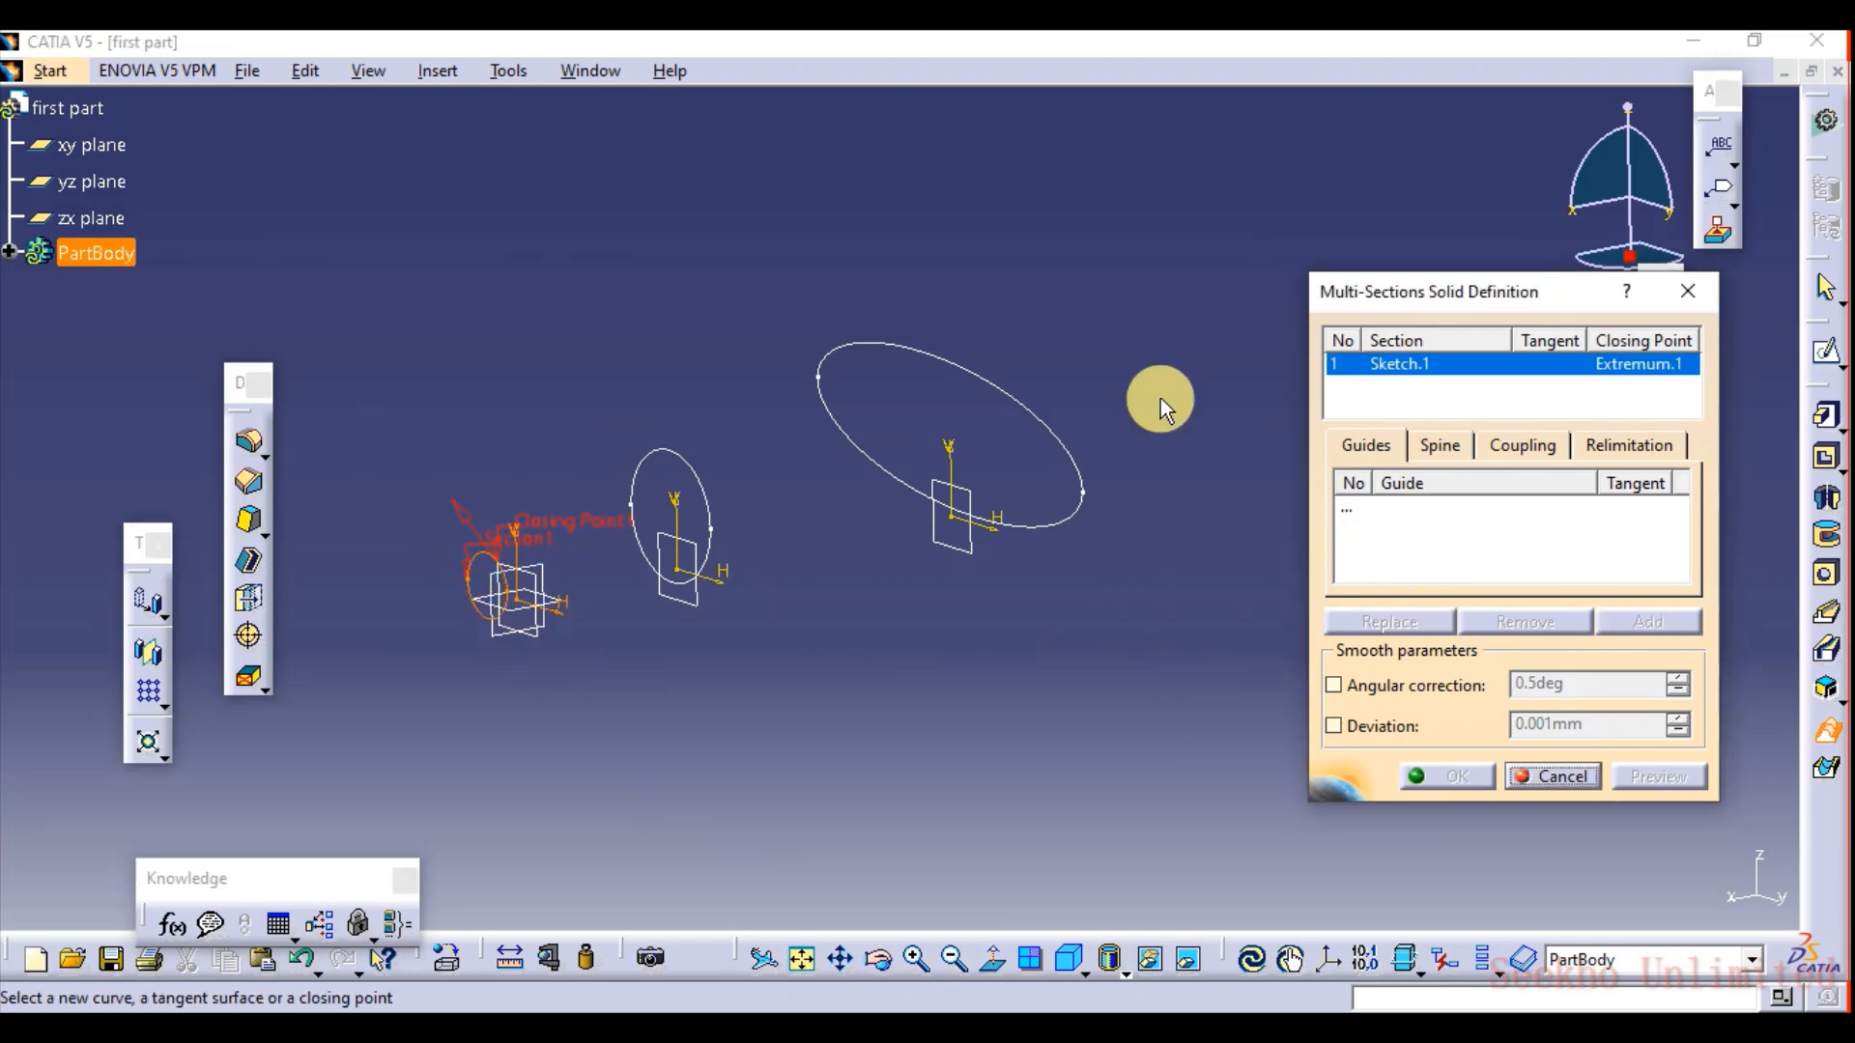
left_click(696, 465)
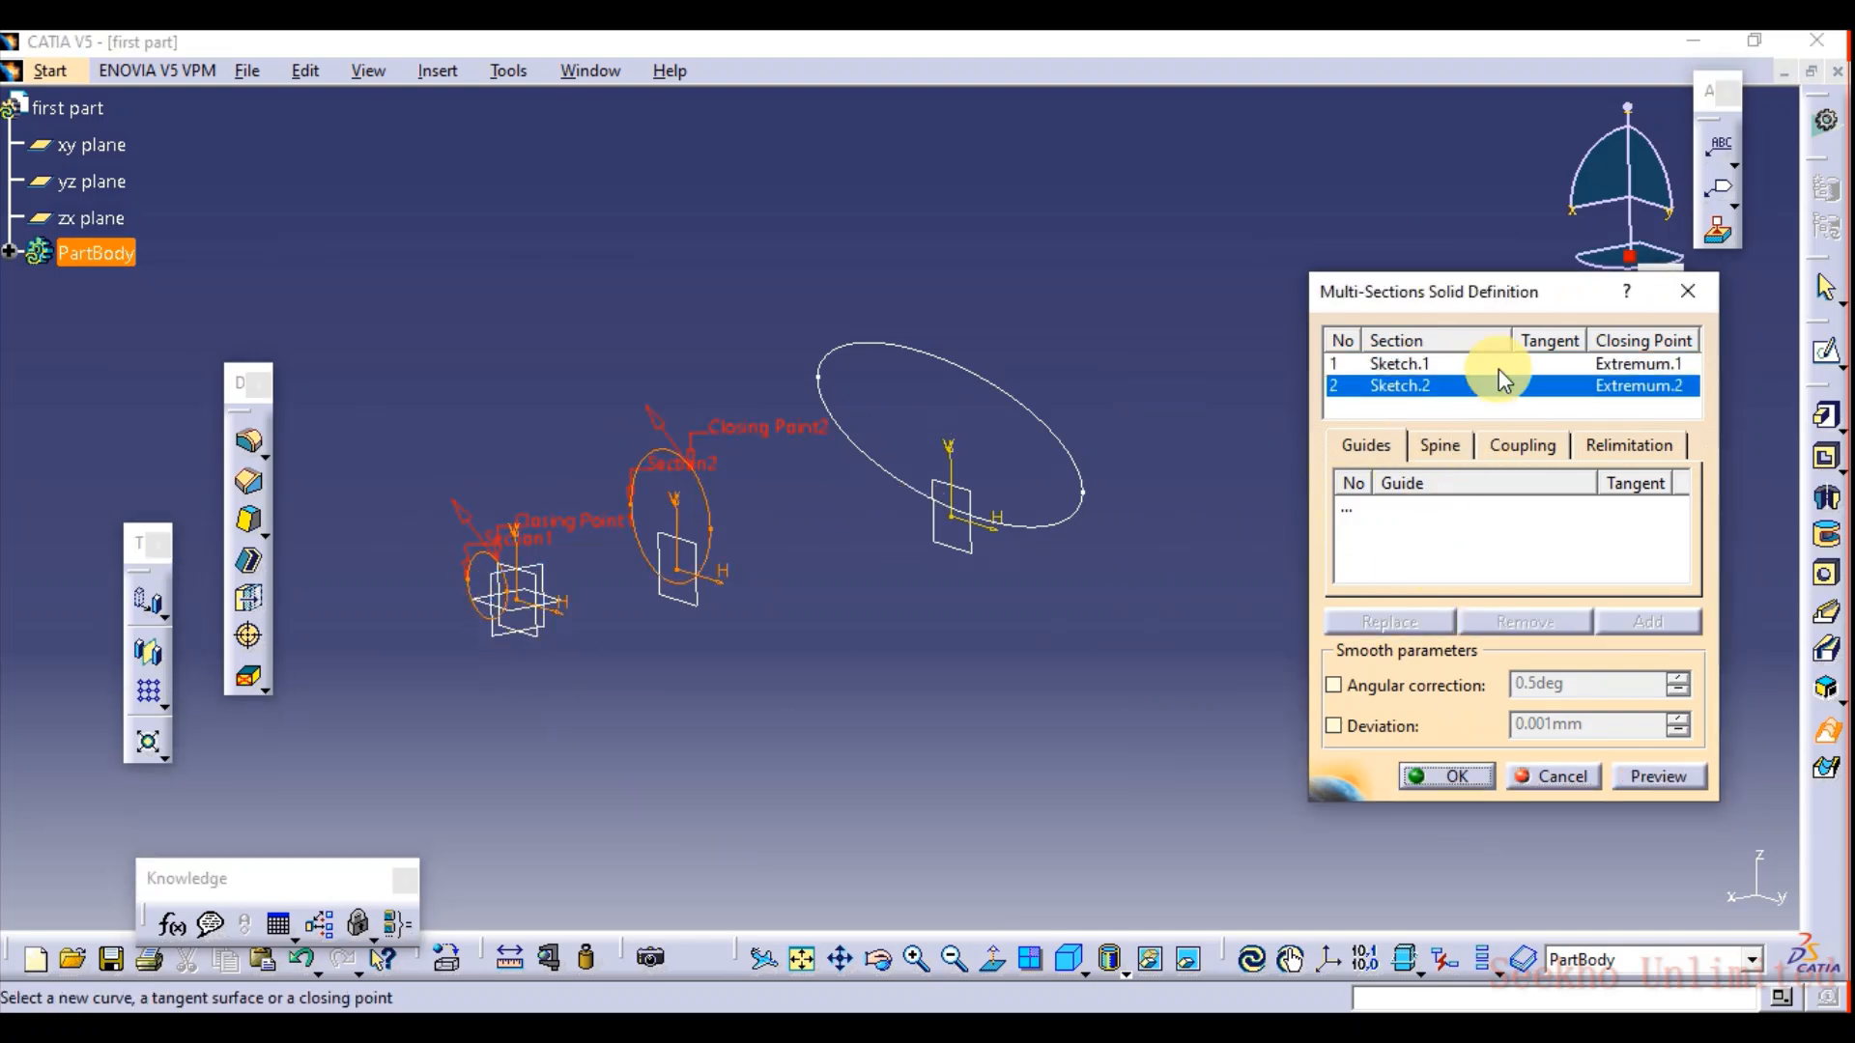
left_click(913, 386)
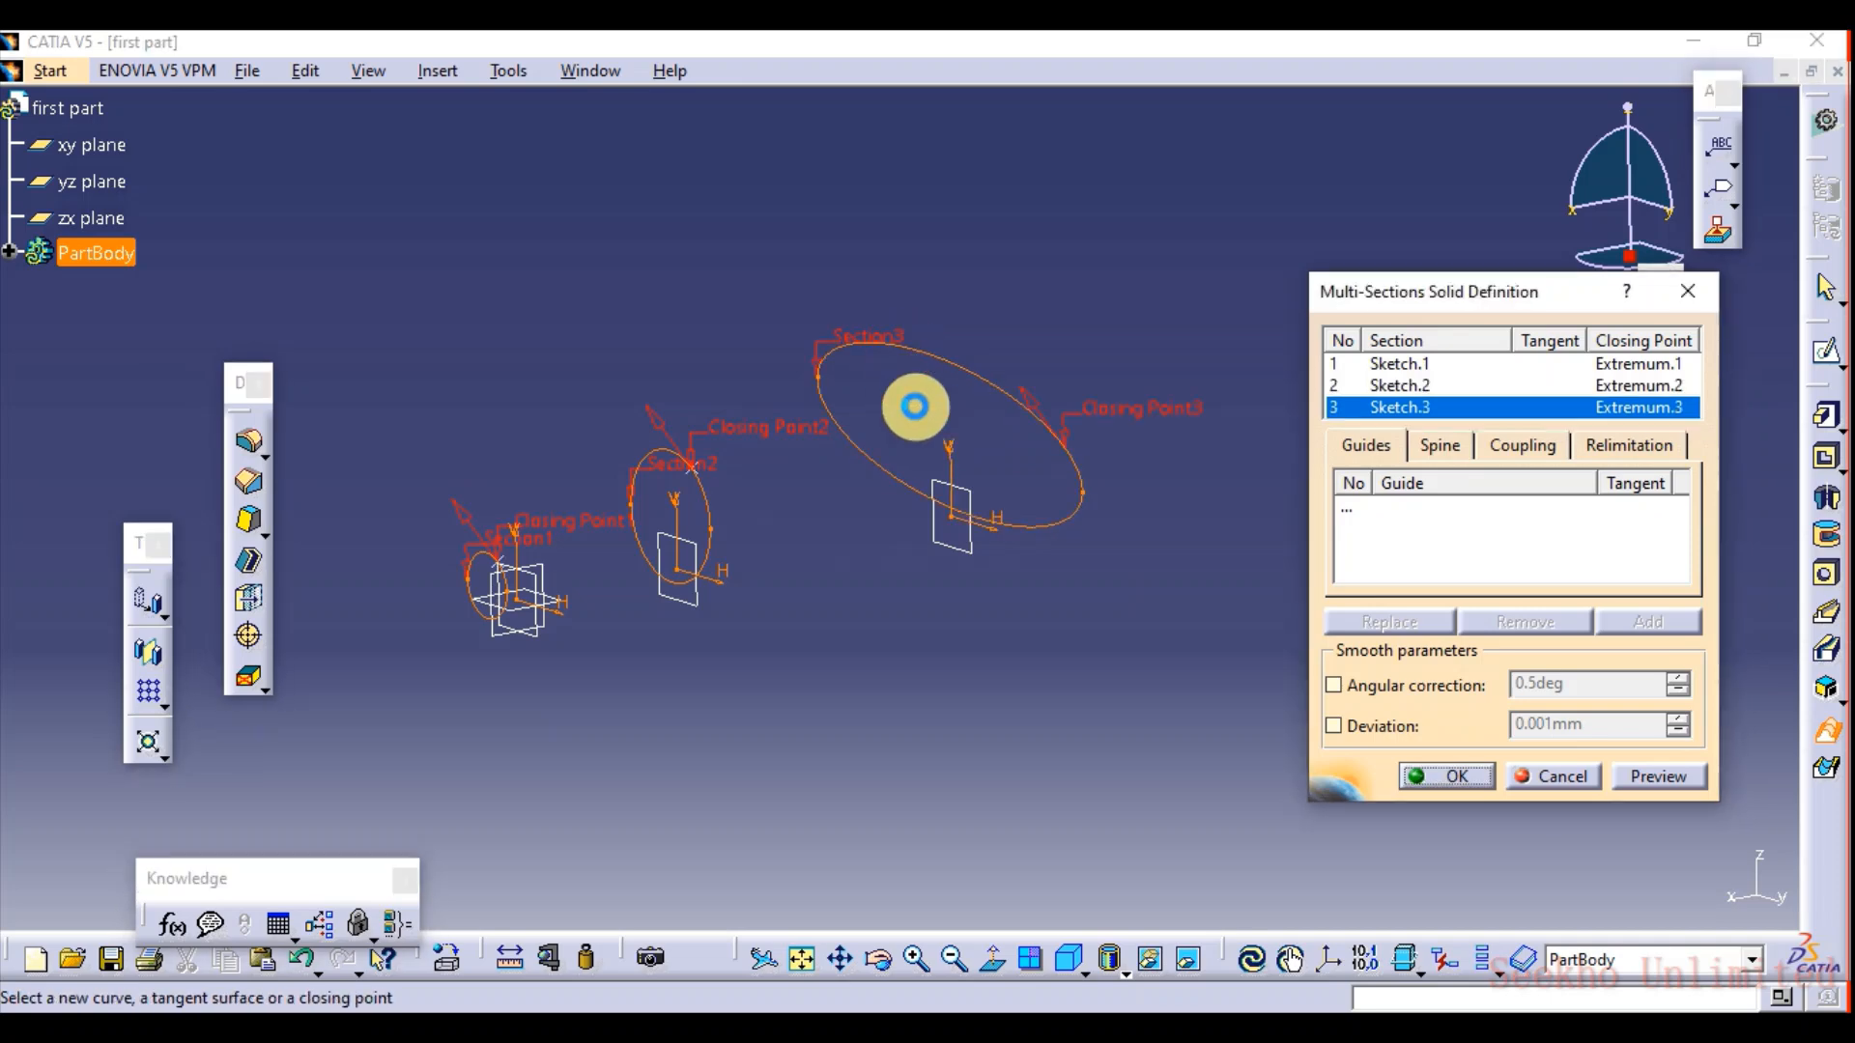
Compare the closing directions of the three sections, then preview, create and inspect the solid.
mouse_move(634, 612)
middle_mouse_down()
mouse_move(733, 592)
mouse_move(845, 609)
mouse_move(845, 586)
middle_mouse_up()
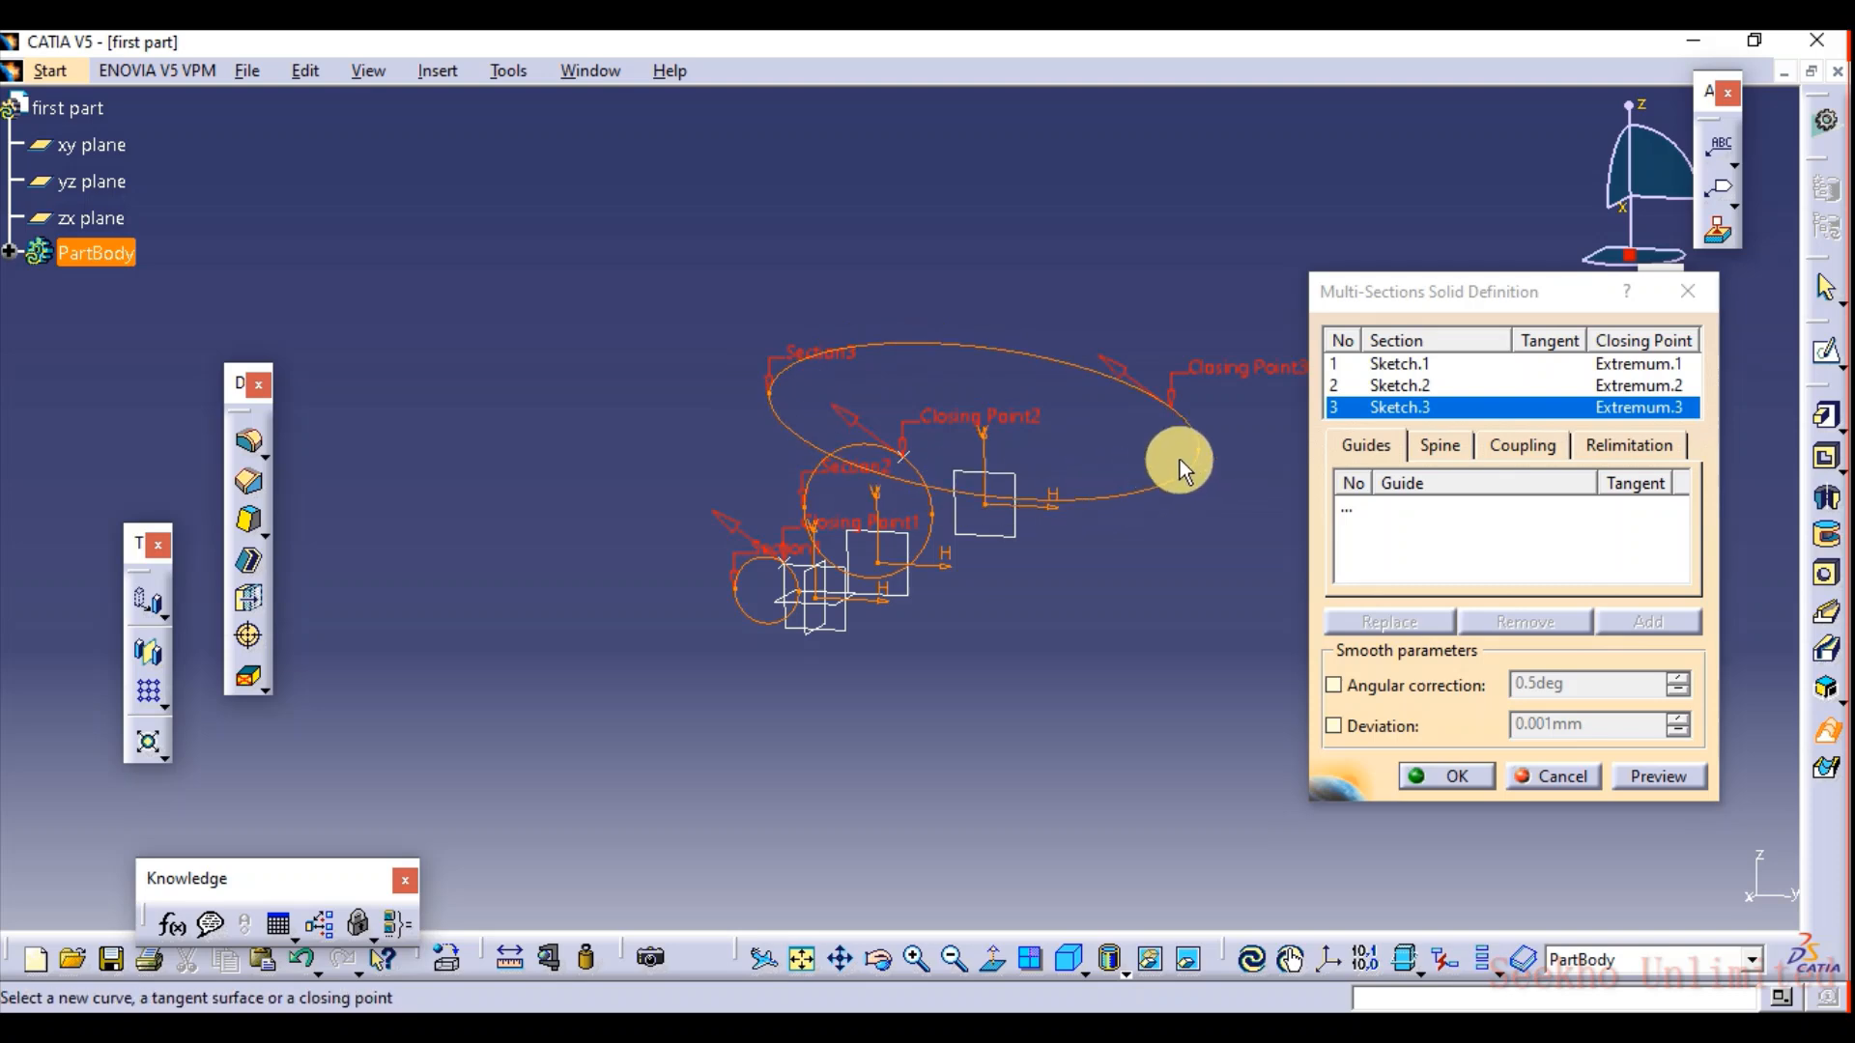
mouse_move(966, 503)
middle_mouse_down()
mouse_move(1085, 427)
mouse_move(1147, 452)
middle_mouse_up()
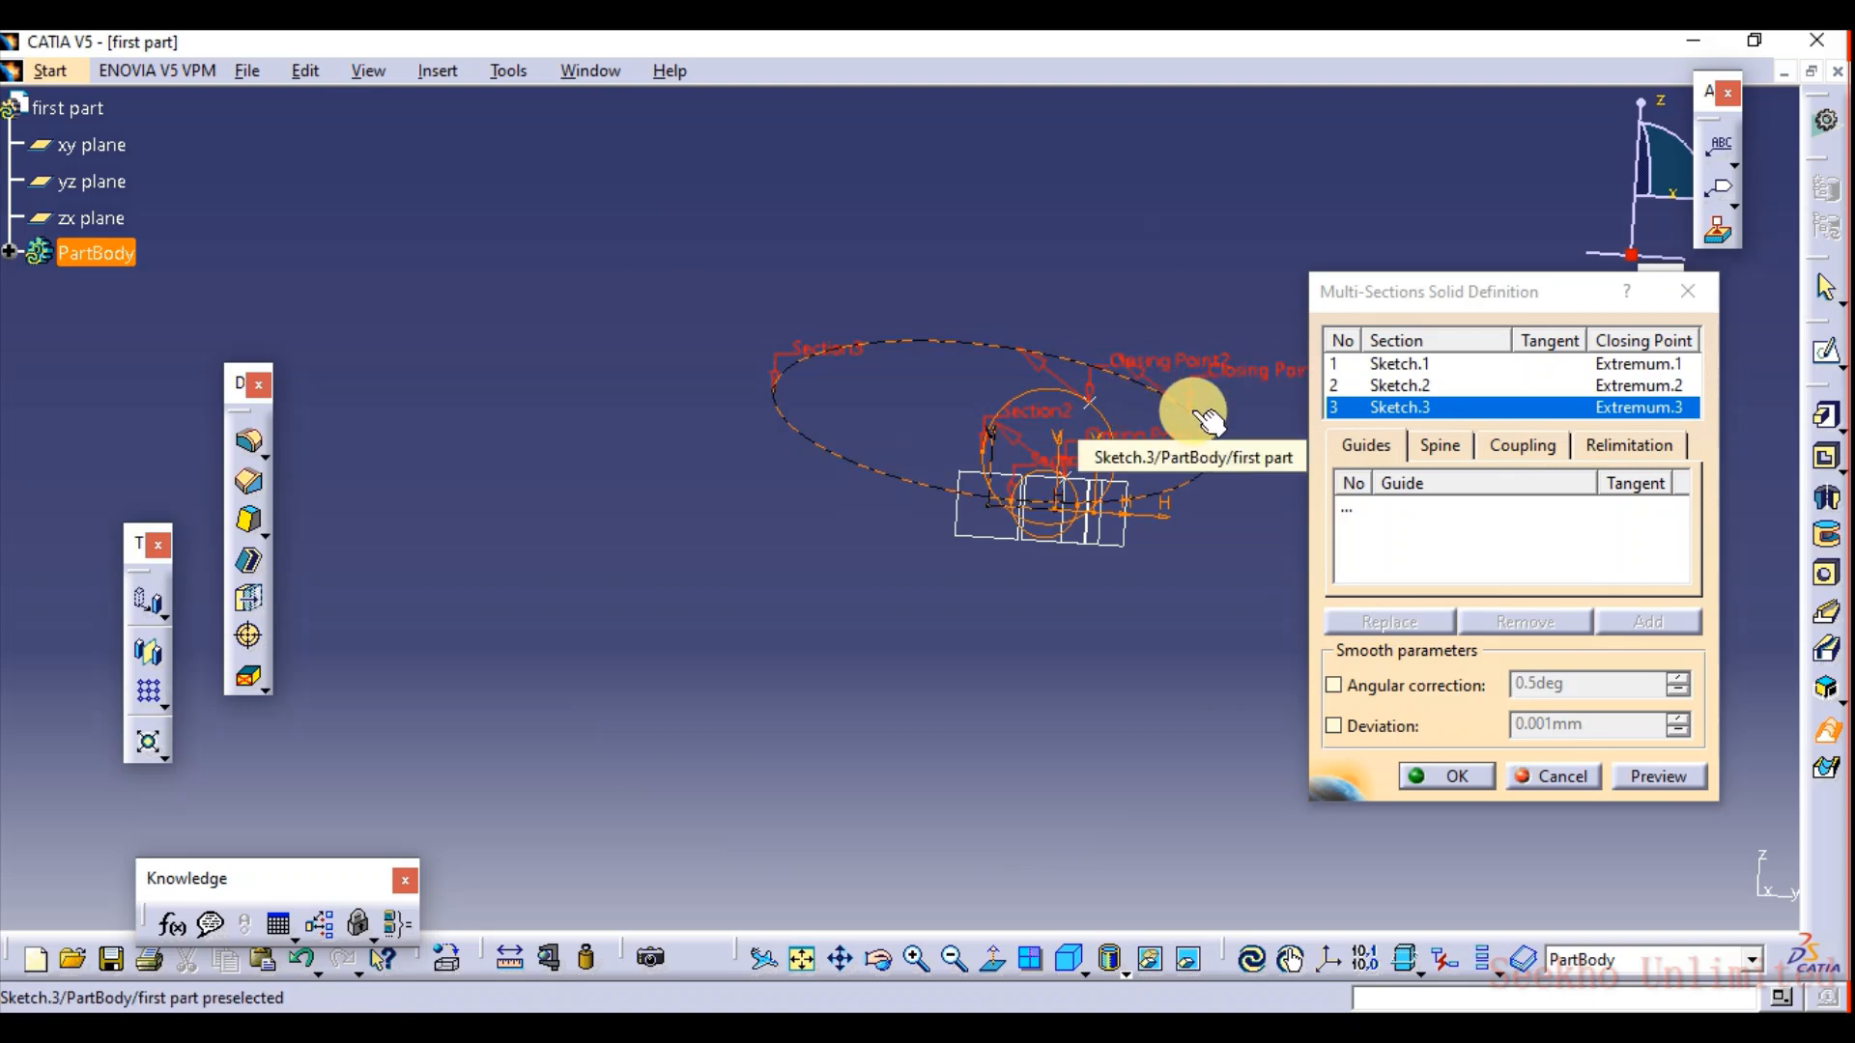
middle_click_drag(1121, 664, 911, 642)
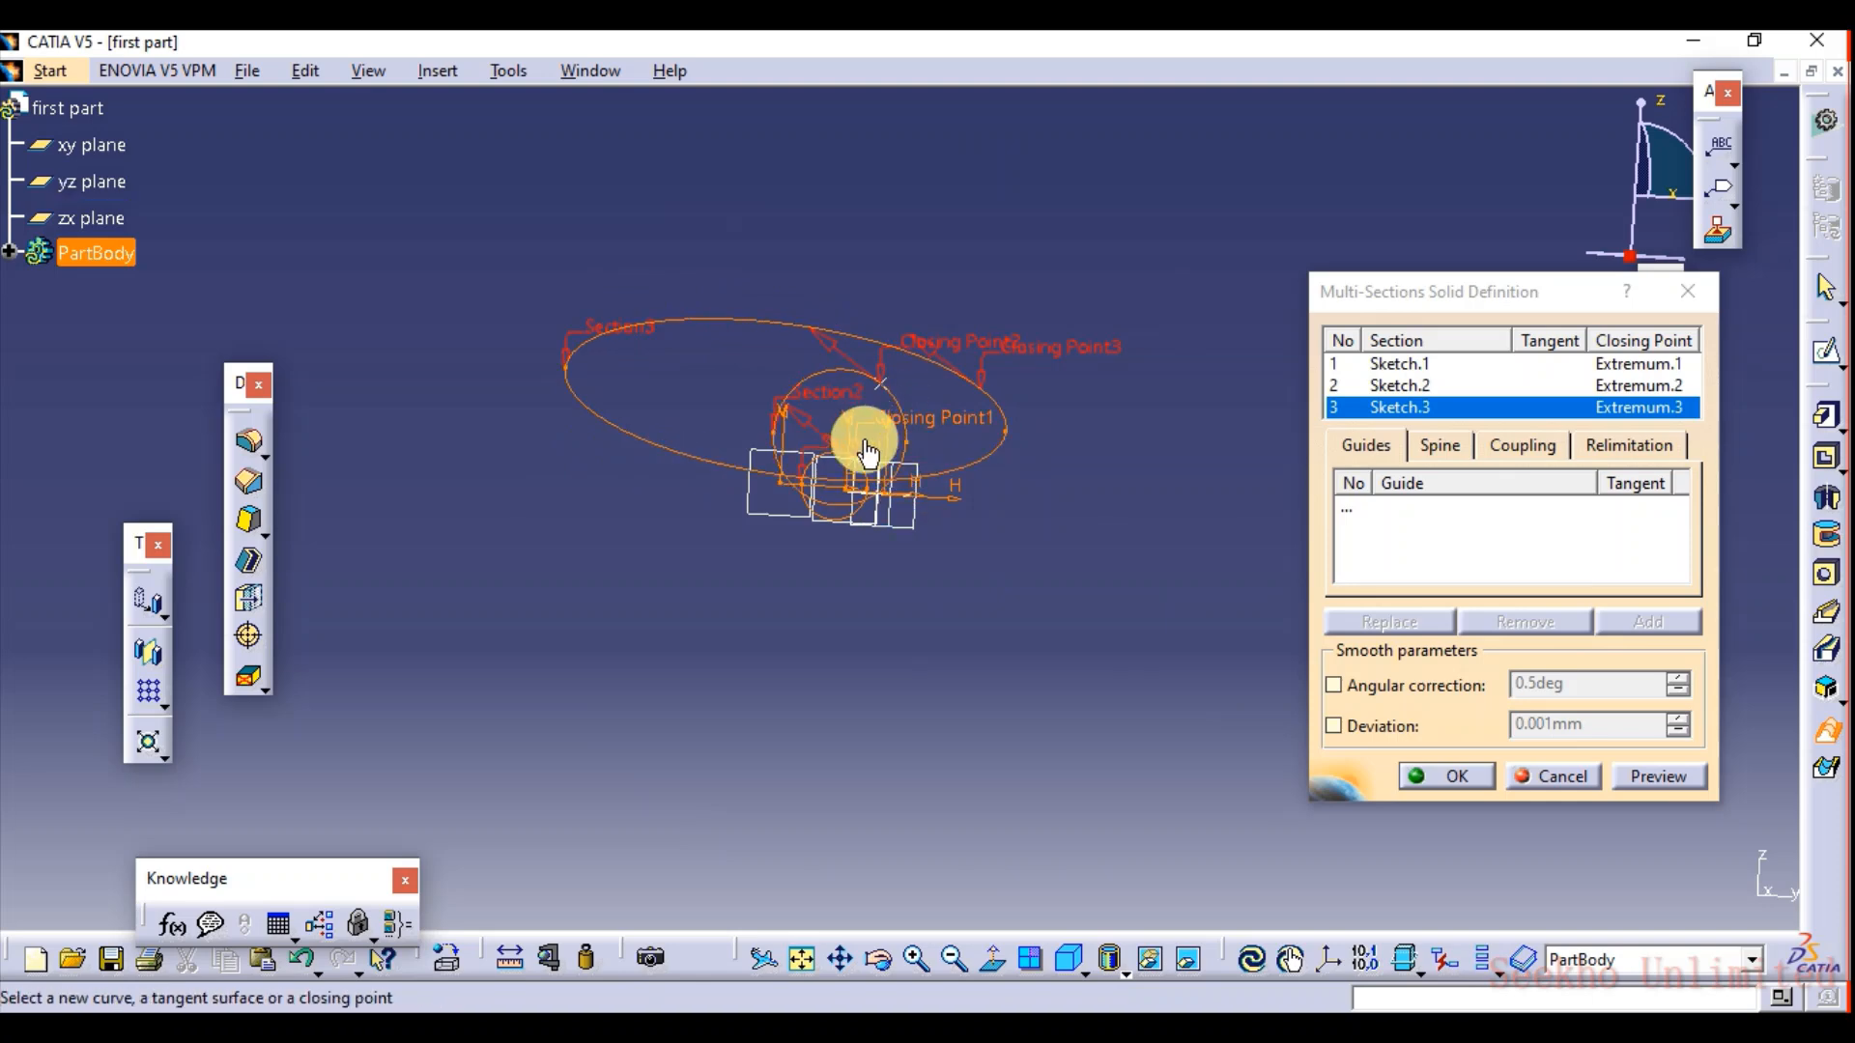
mouse_move(950, 370)
middle_mouse_down()
mouse_move(1027, 443)
mouse_move(882, 431)
mouse_move(811, 484)
mouse_move(889, 402)
mouse_move(852, 415)
middle_mouse_up()
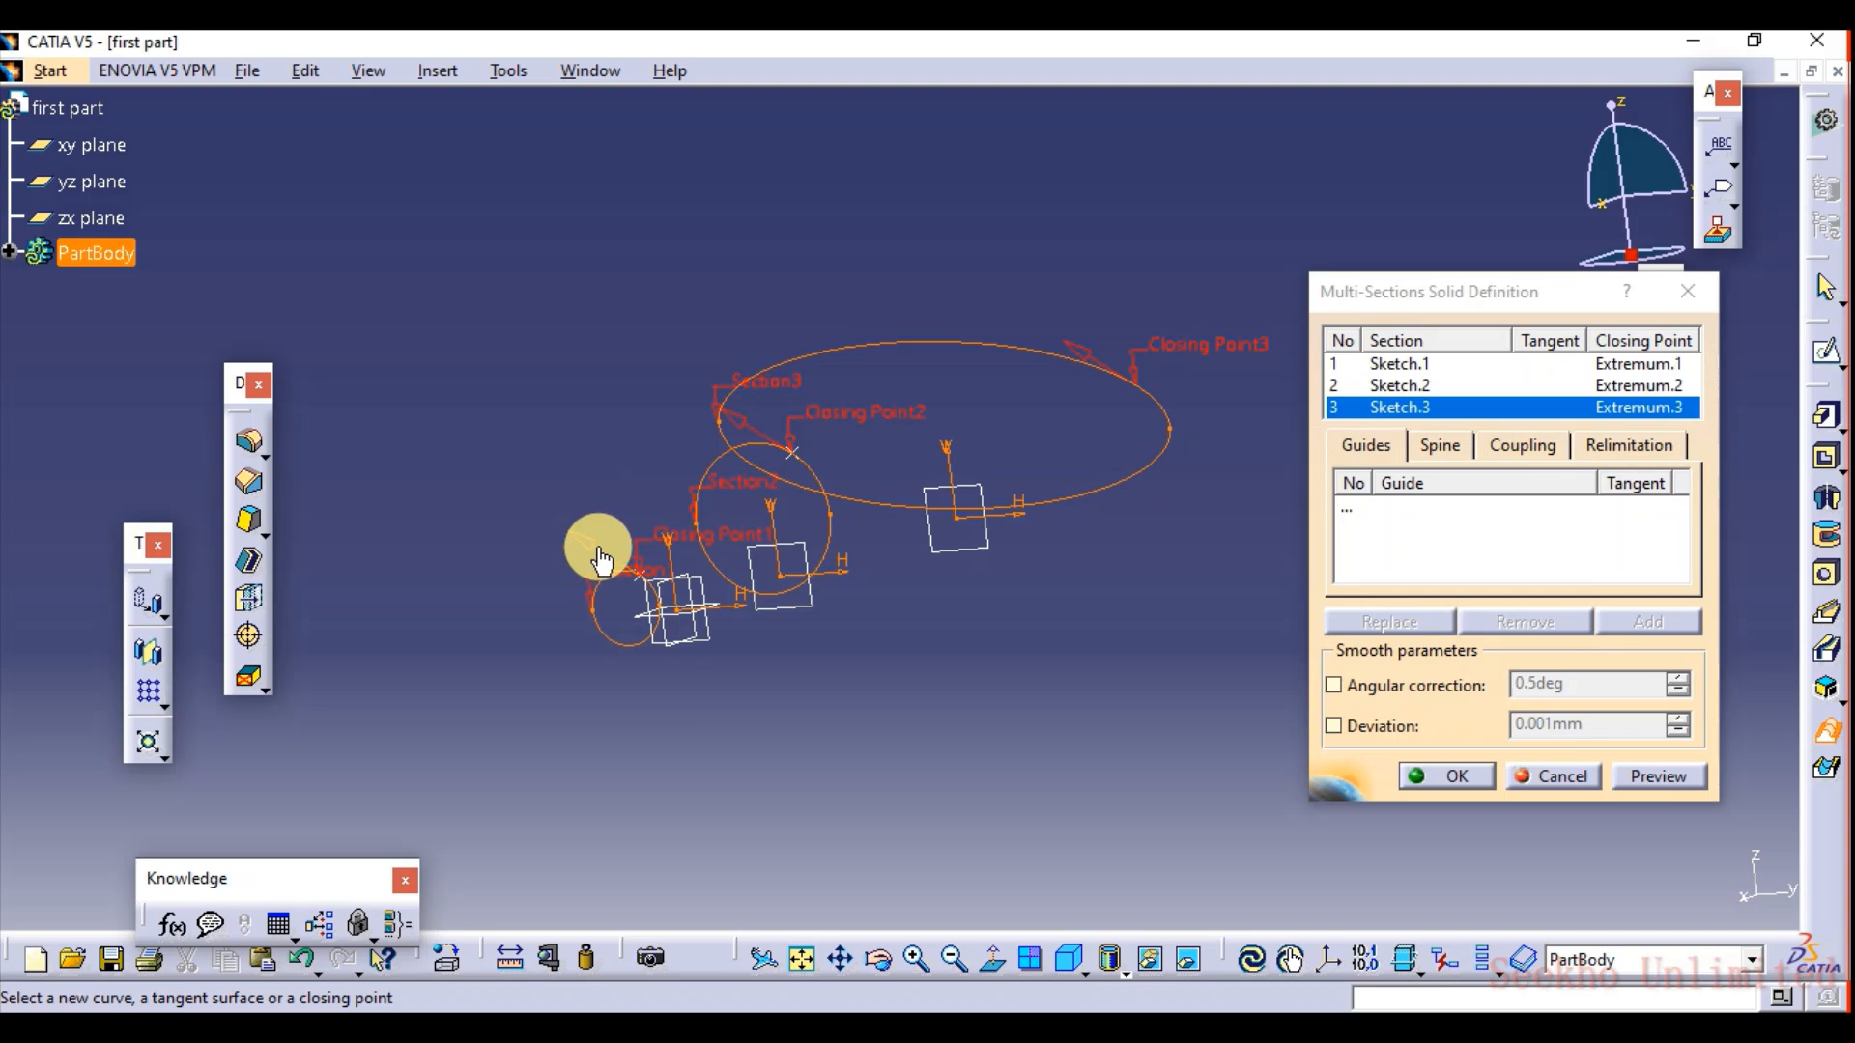
left_click(1669, 778)
left_click(1440, 777)
middle_click_drag(570, 538, 1379, 629)
middle_click_drag(1183, 698, 733, 593)
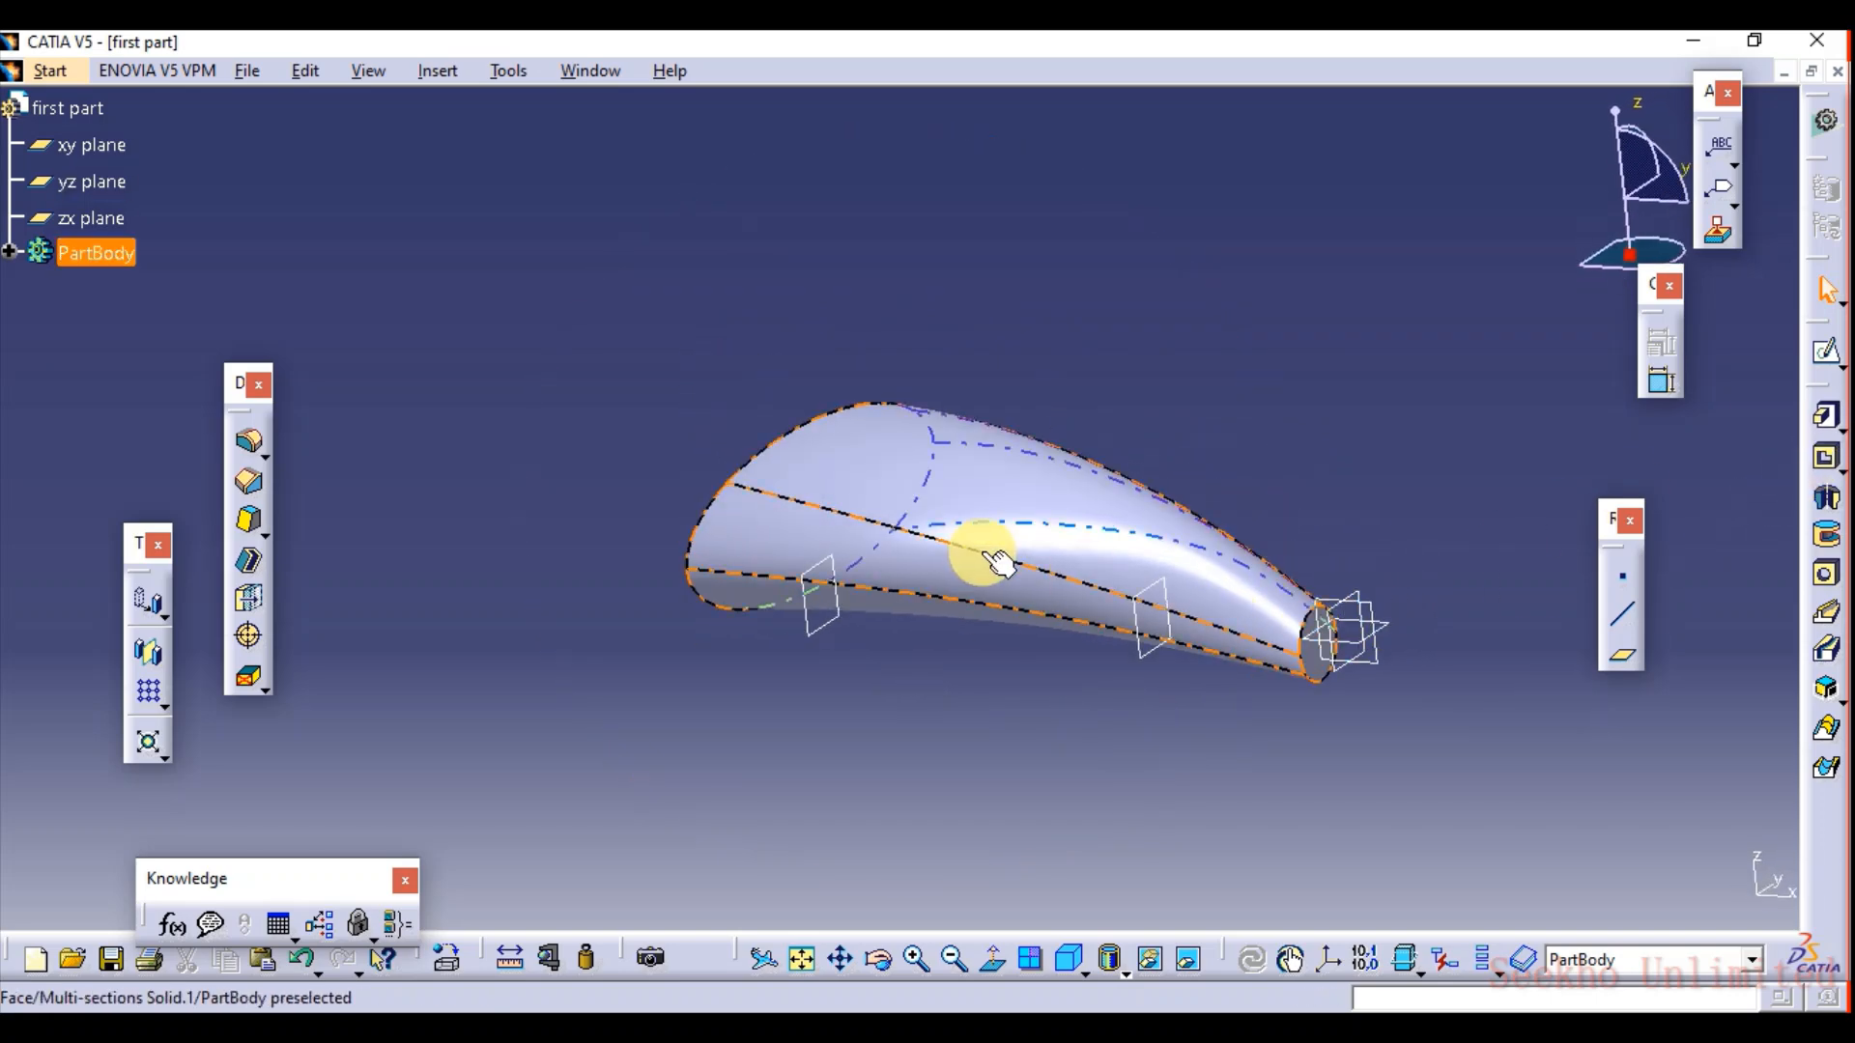
middle_click_drag(966, 541, 675, 538)
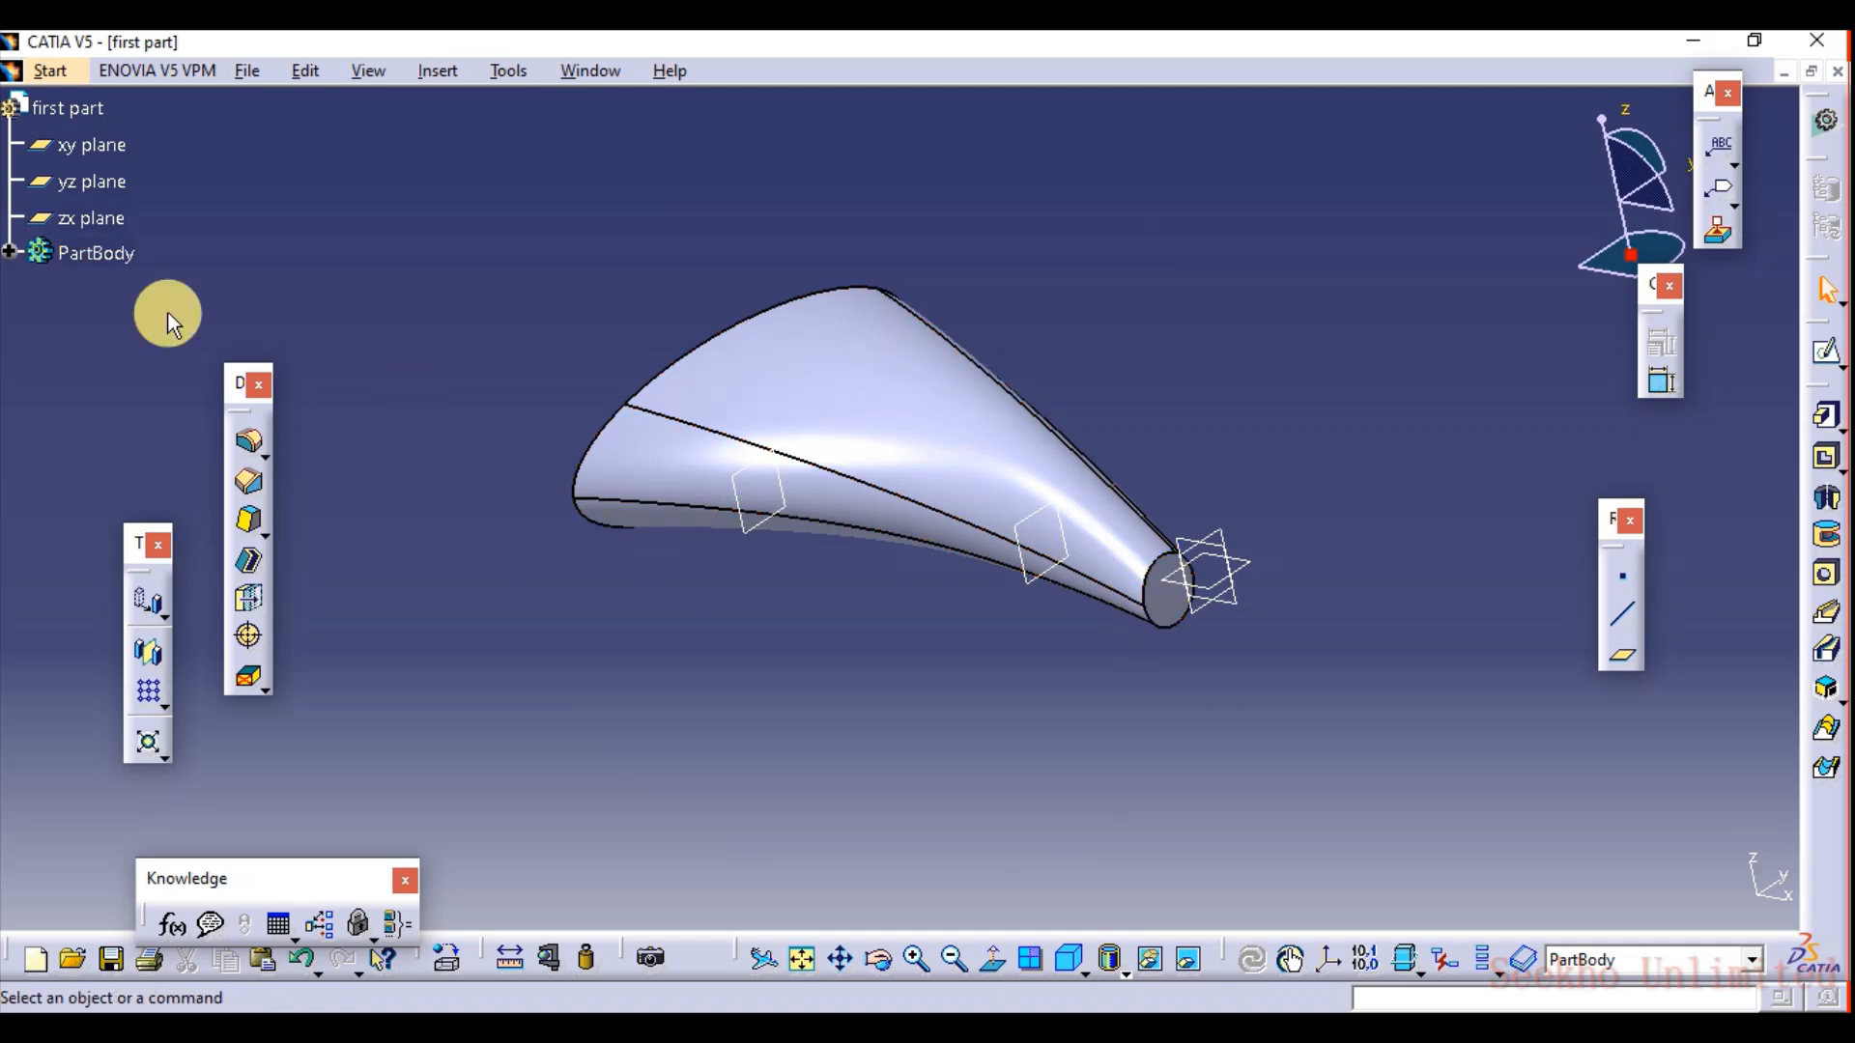
Expand PartBody and show the hidden sketches of both circles, Sketch.1 and Sketch.2.
left_click(9, 252)
right_click(114, 290)
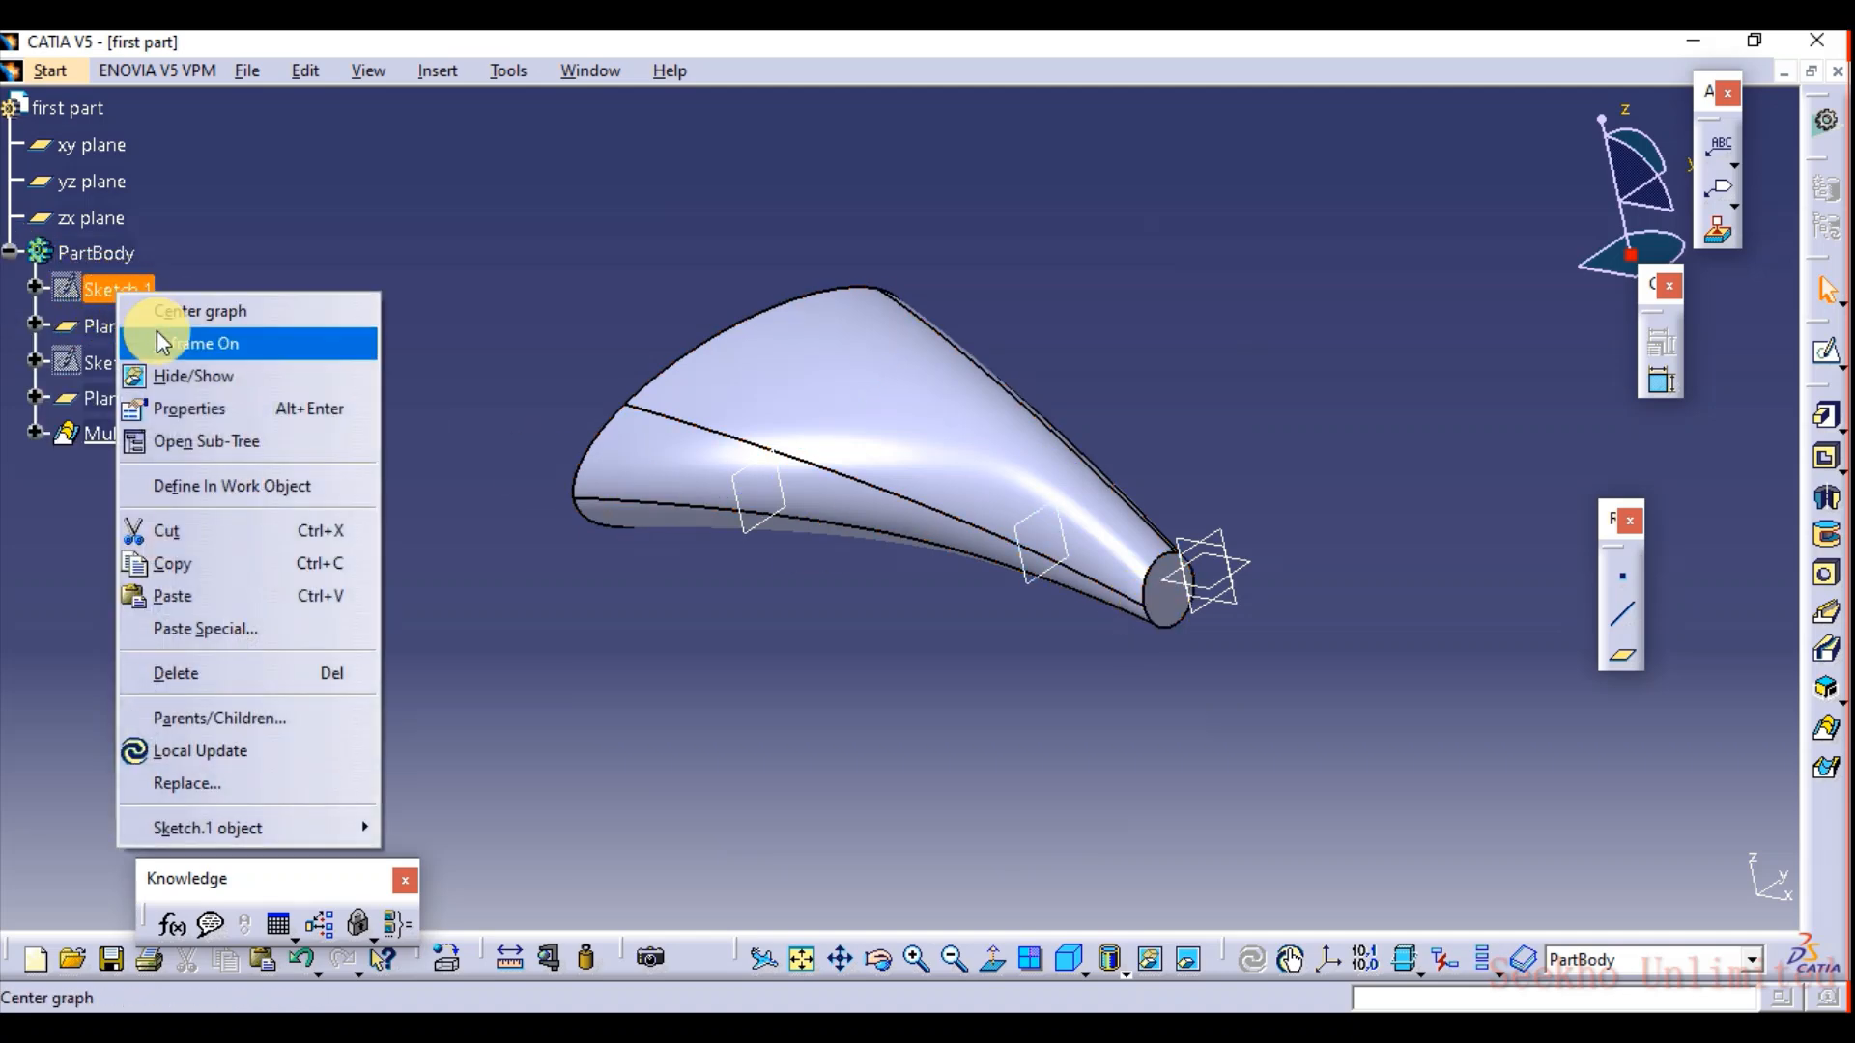
left_click(154, 371)
right_click(145, 367)
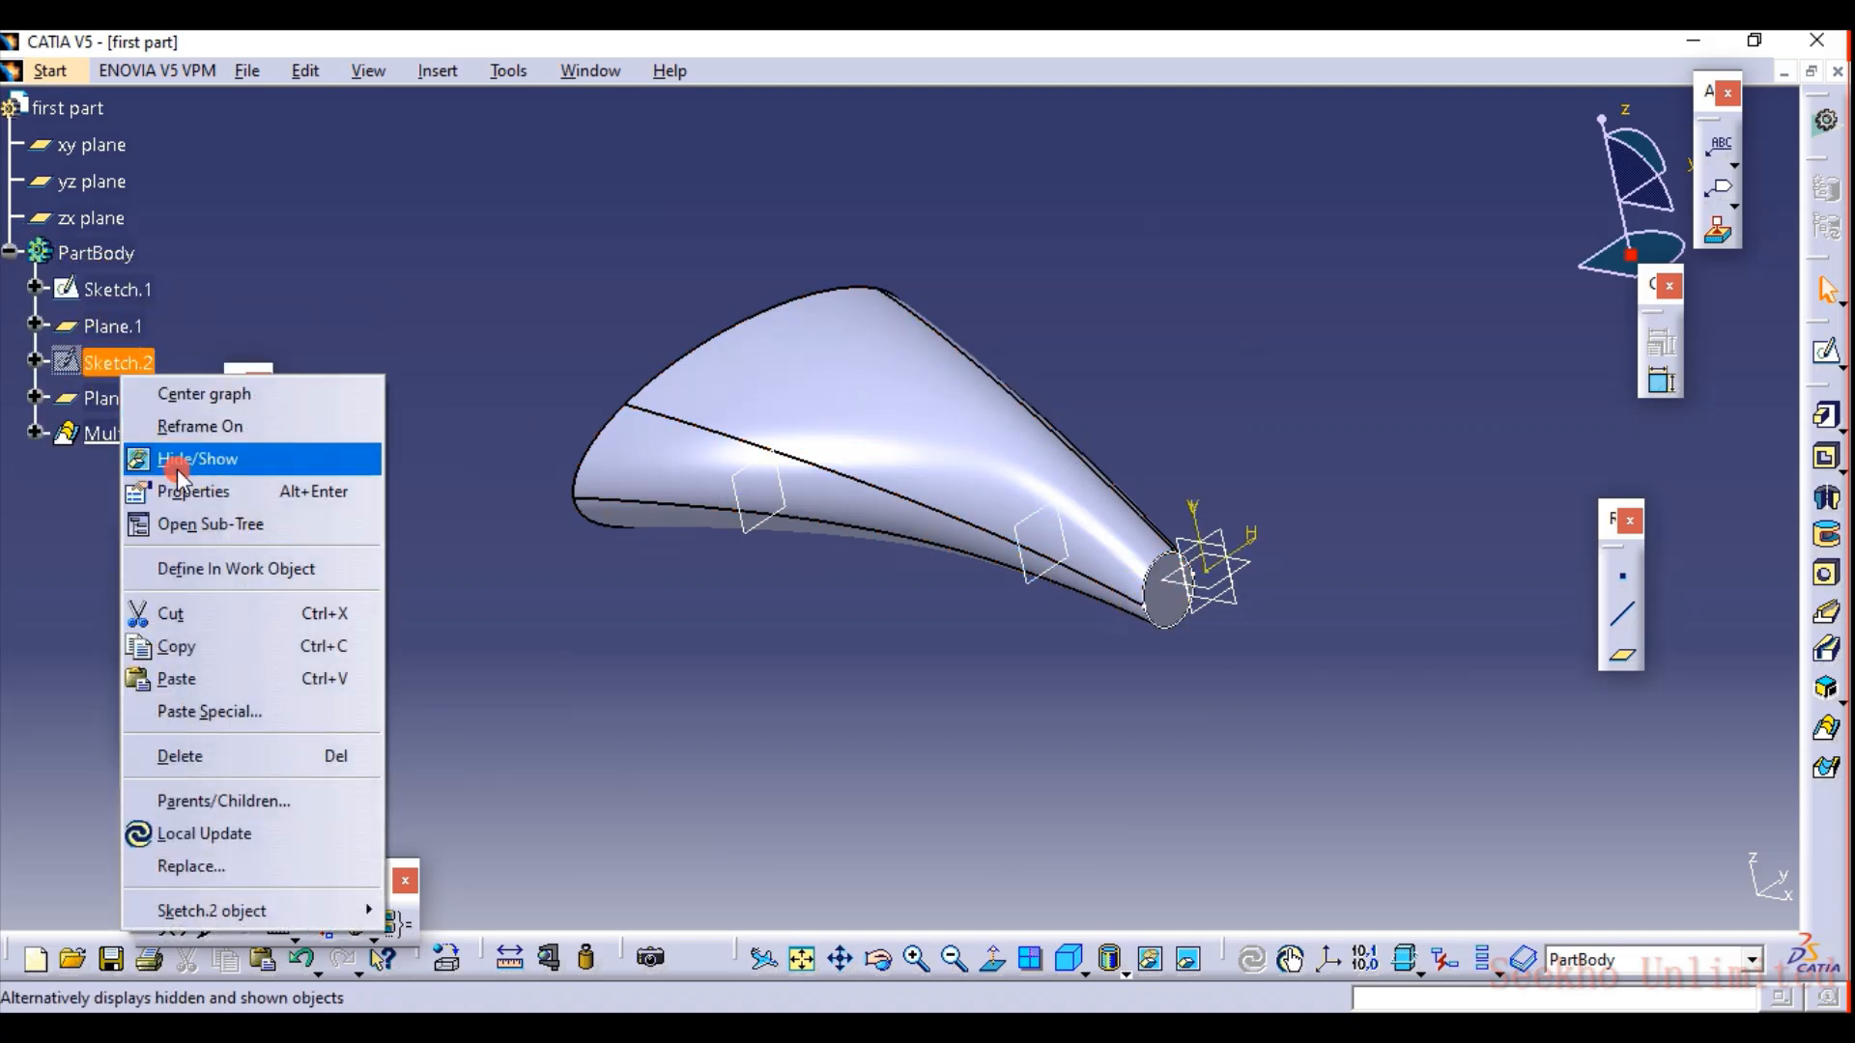
left_click(140, 454)
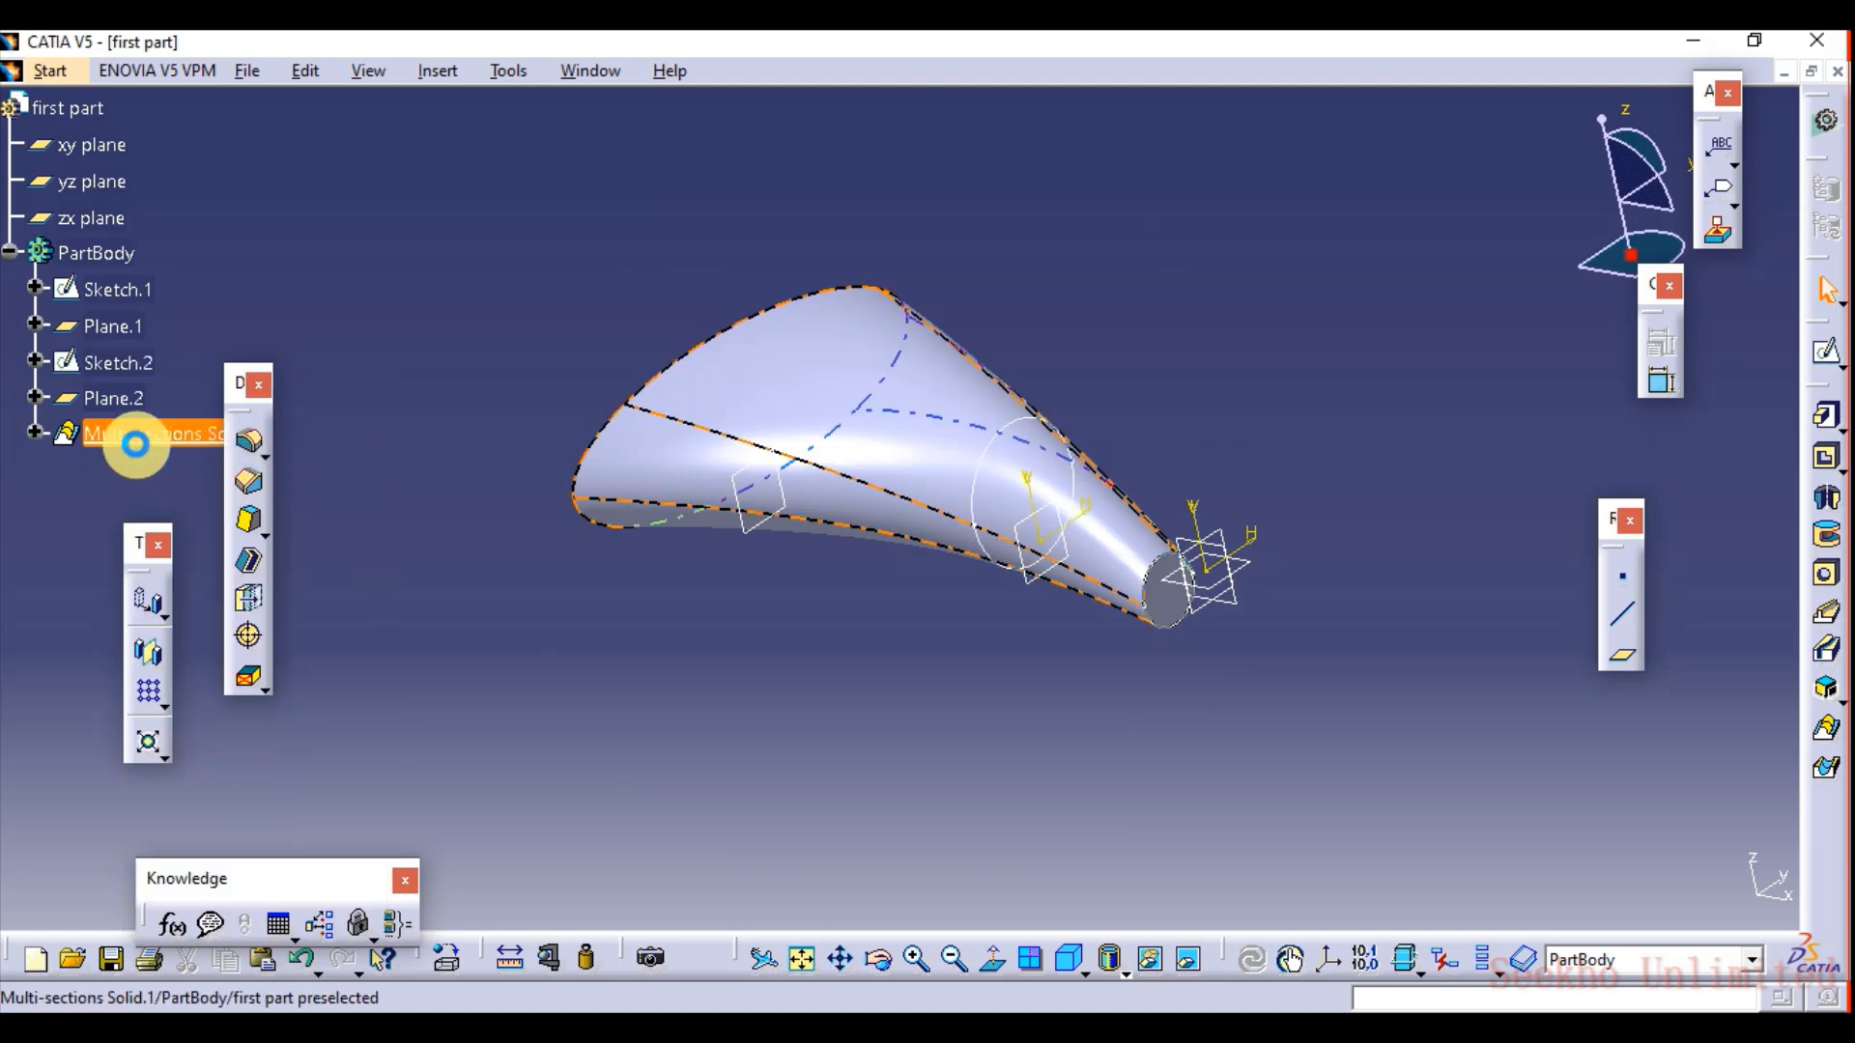
Expand the multi-sections solid and show its hidden Extremum.1 and the ellipse sketch, Sketch.3.
left_click(38, 436)
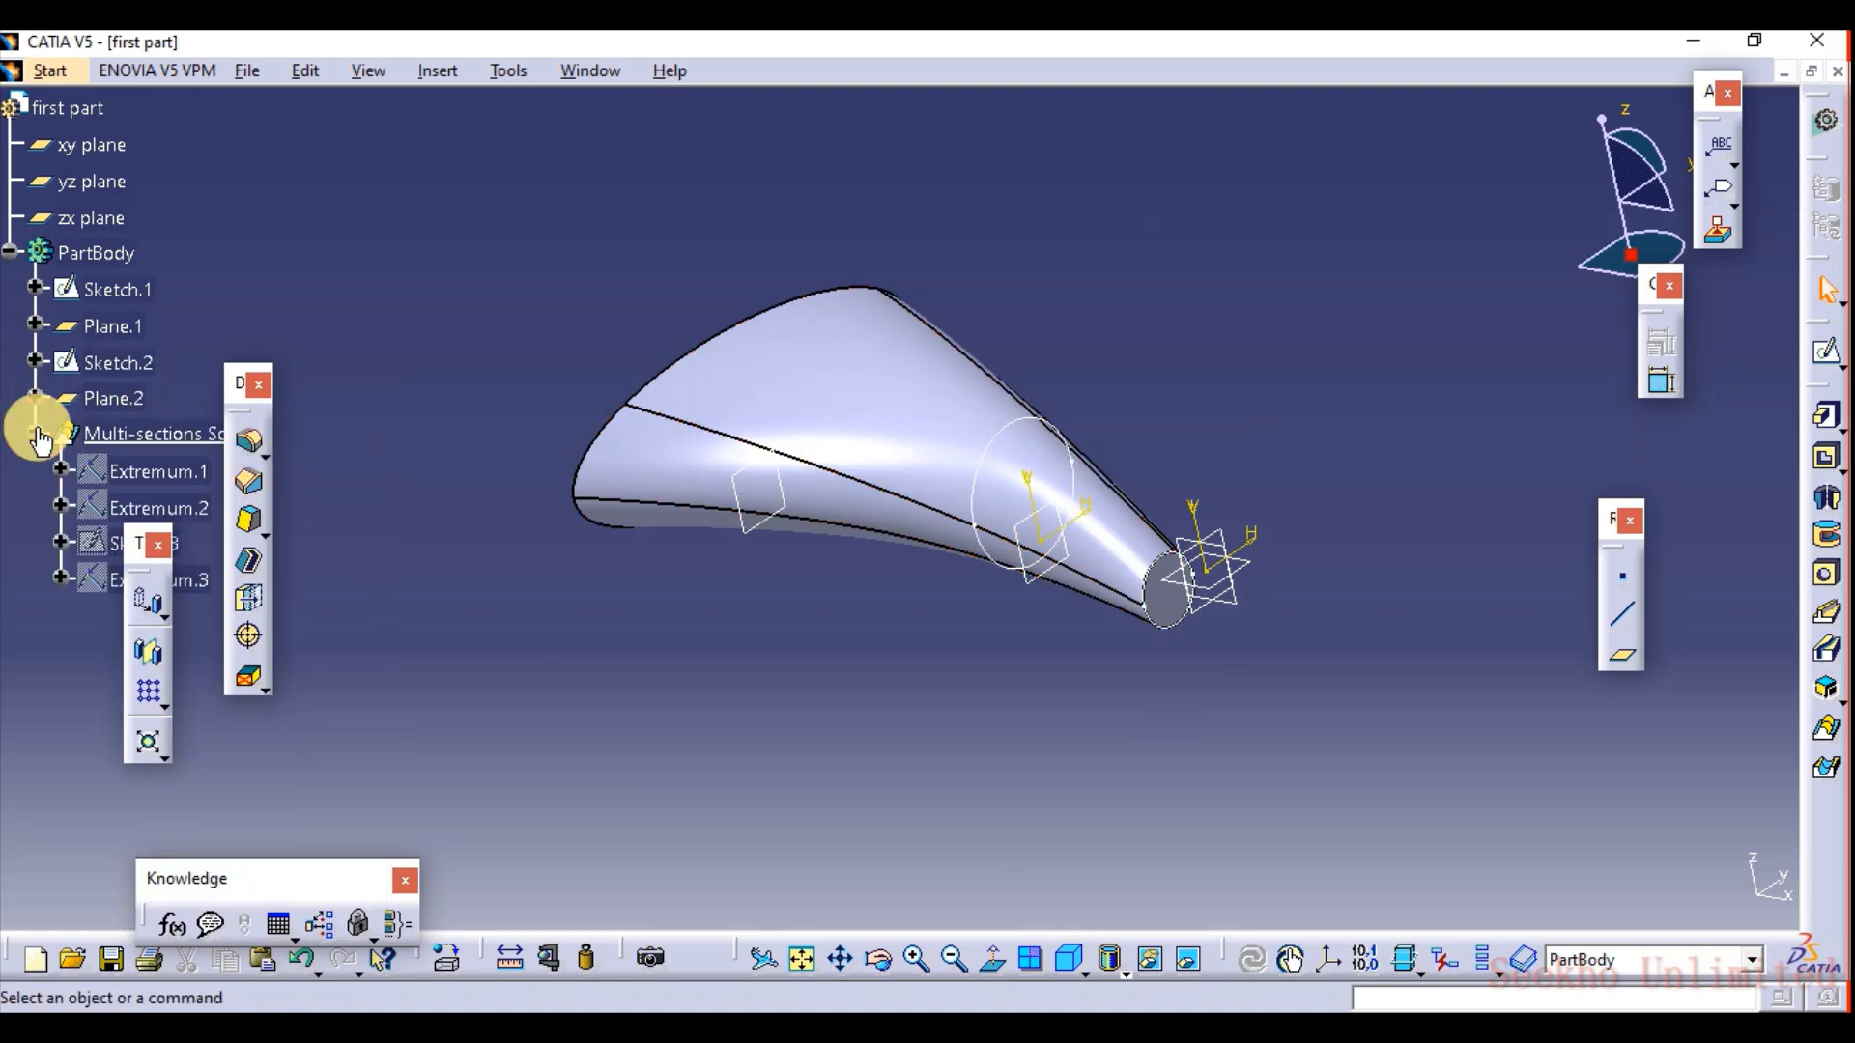
right_click(145, 474)
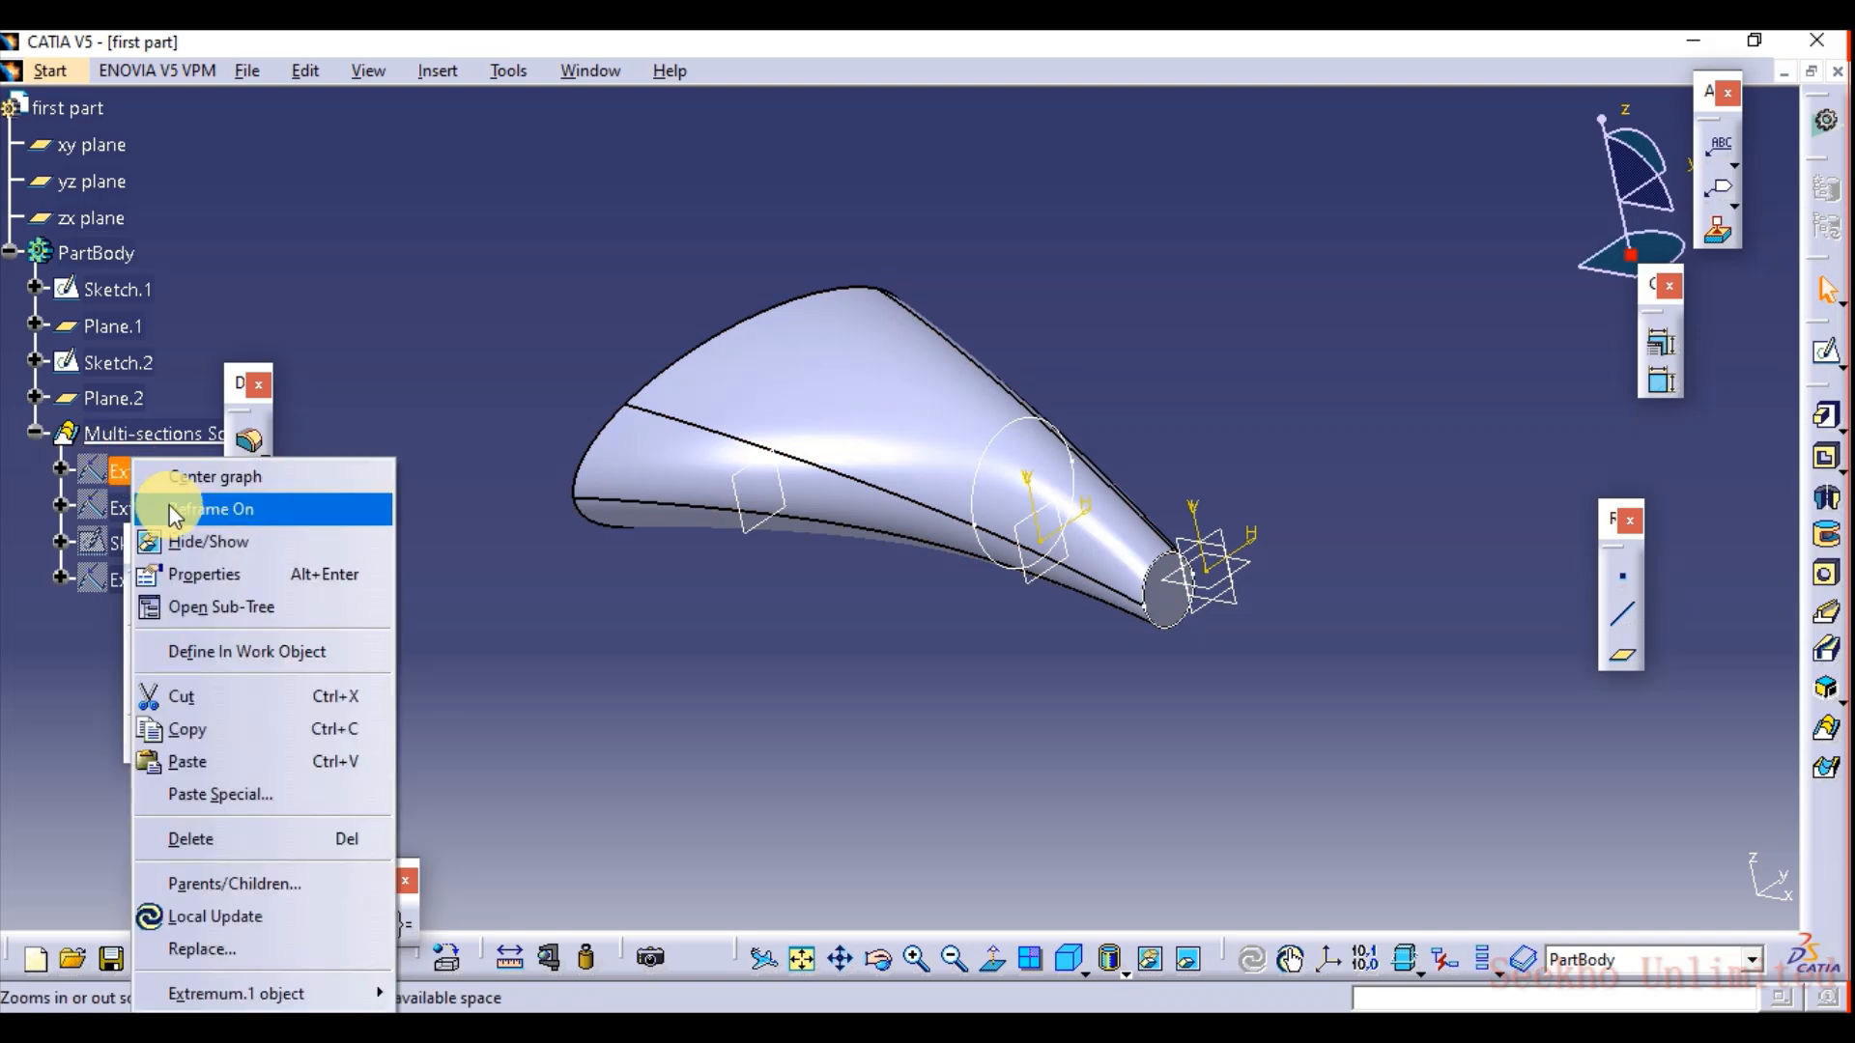
left_click(191, 543)
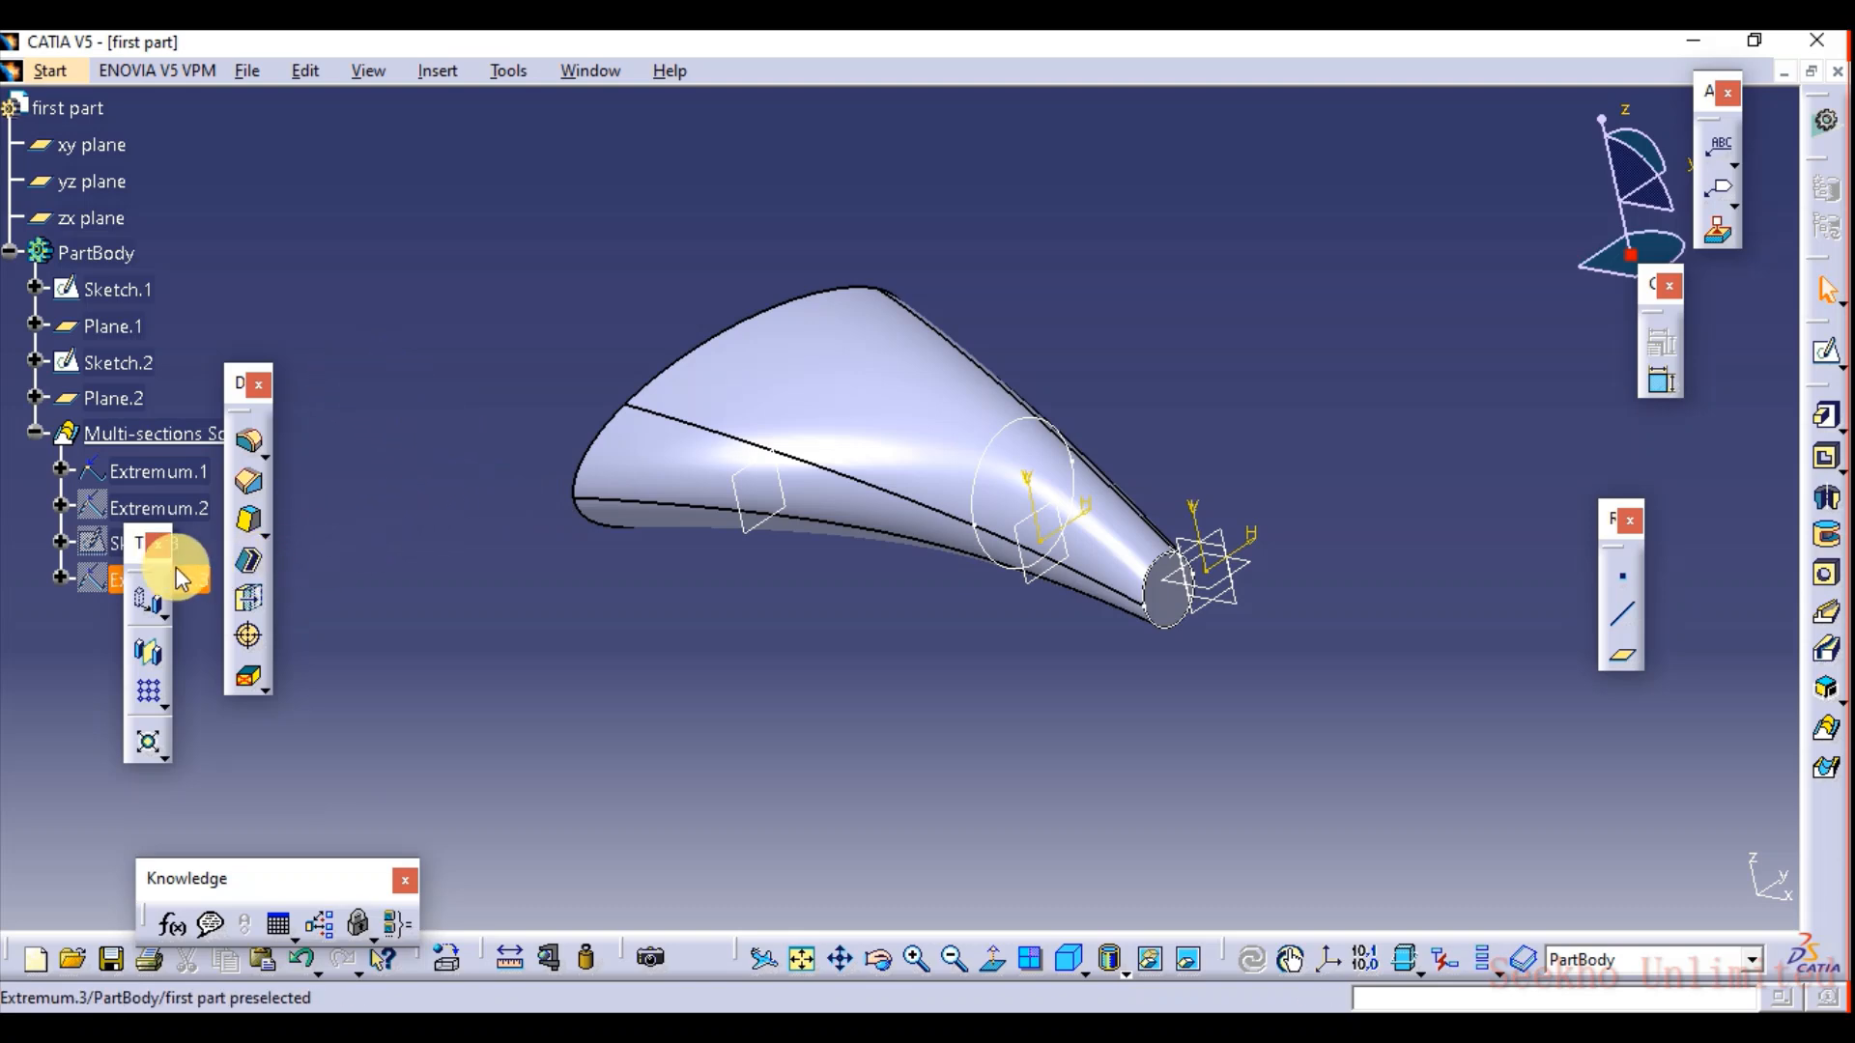
right_click(139, 552)
left_click(190, 538)
middle_click_drag(688, 561, 976, 551)
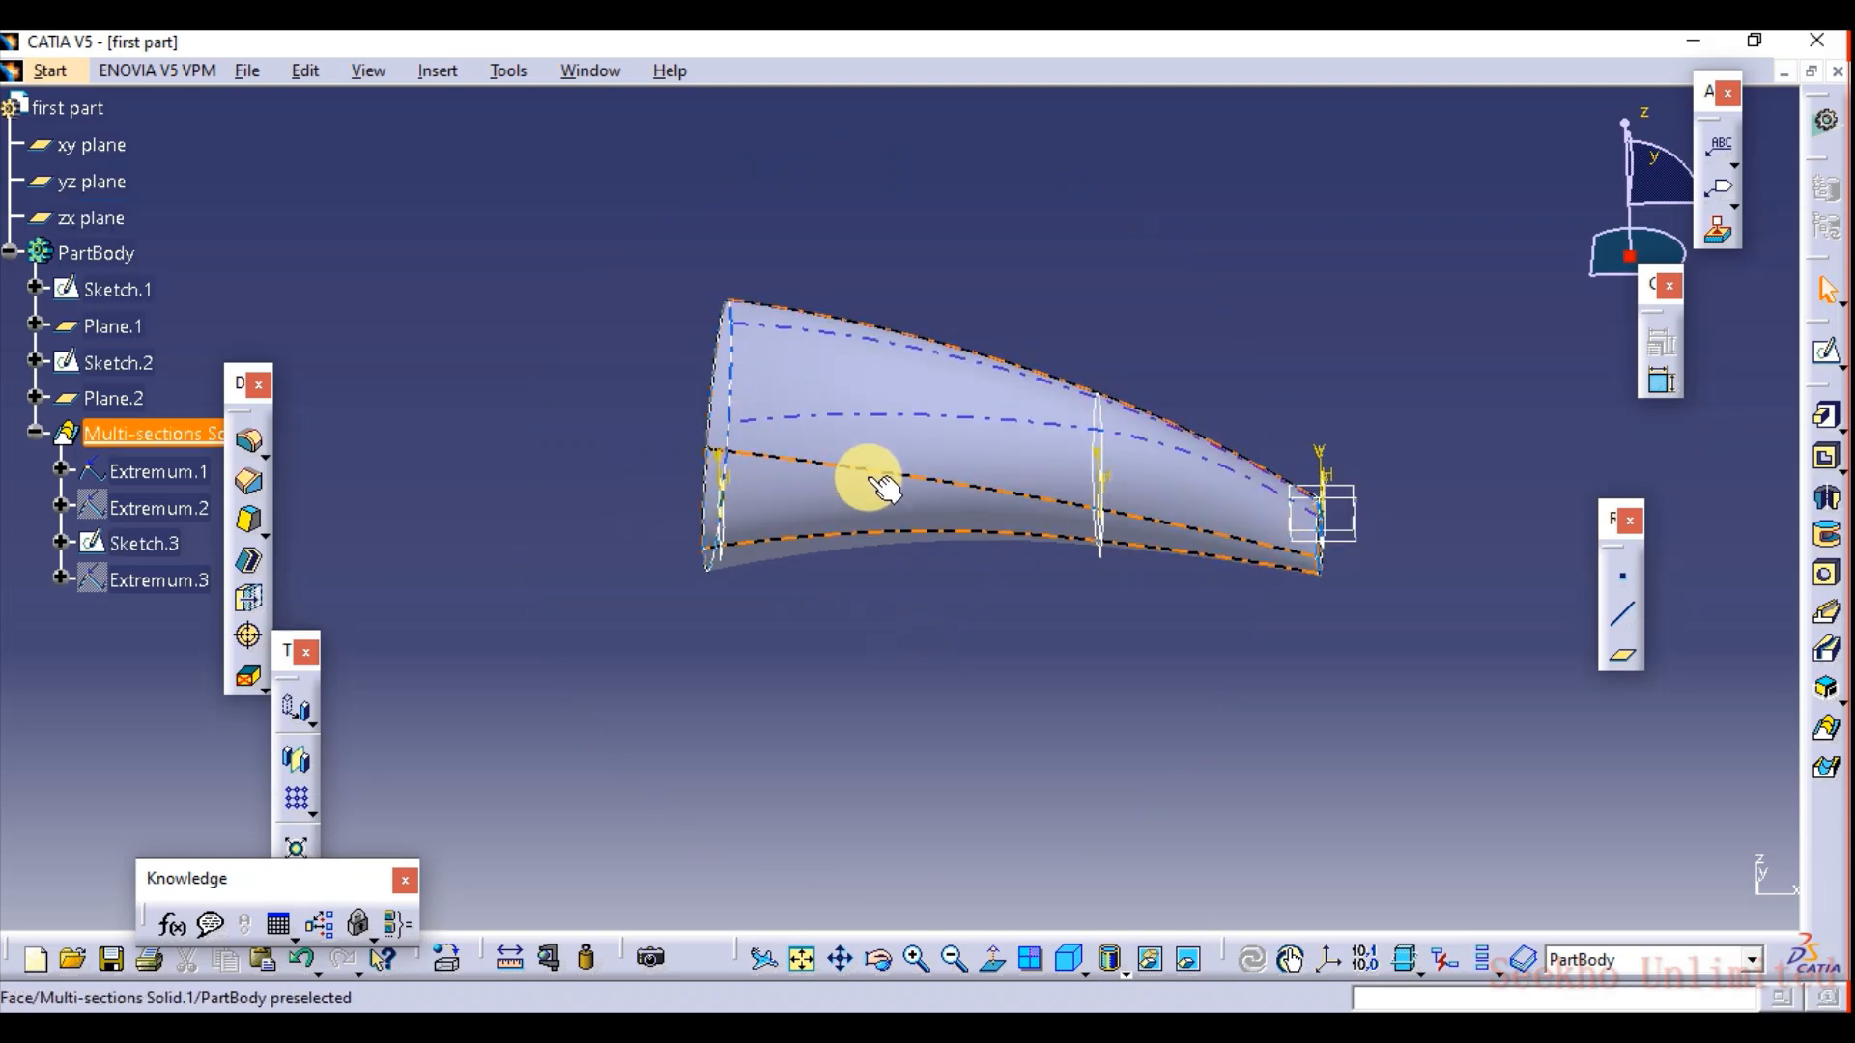
middle_click_drag(849, 550, 476, 235)
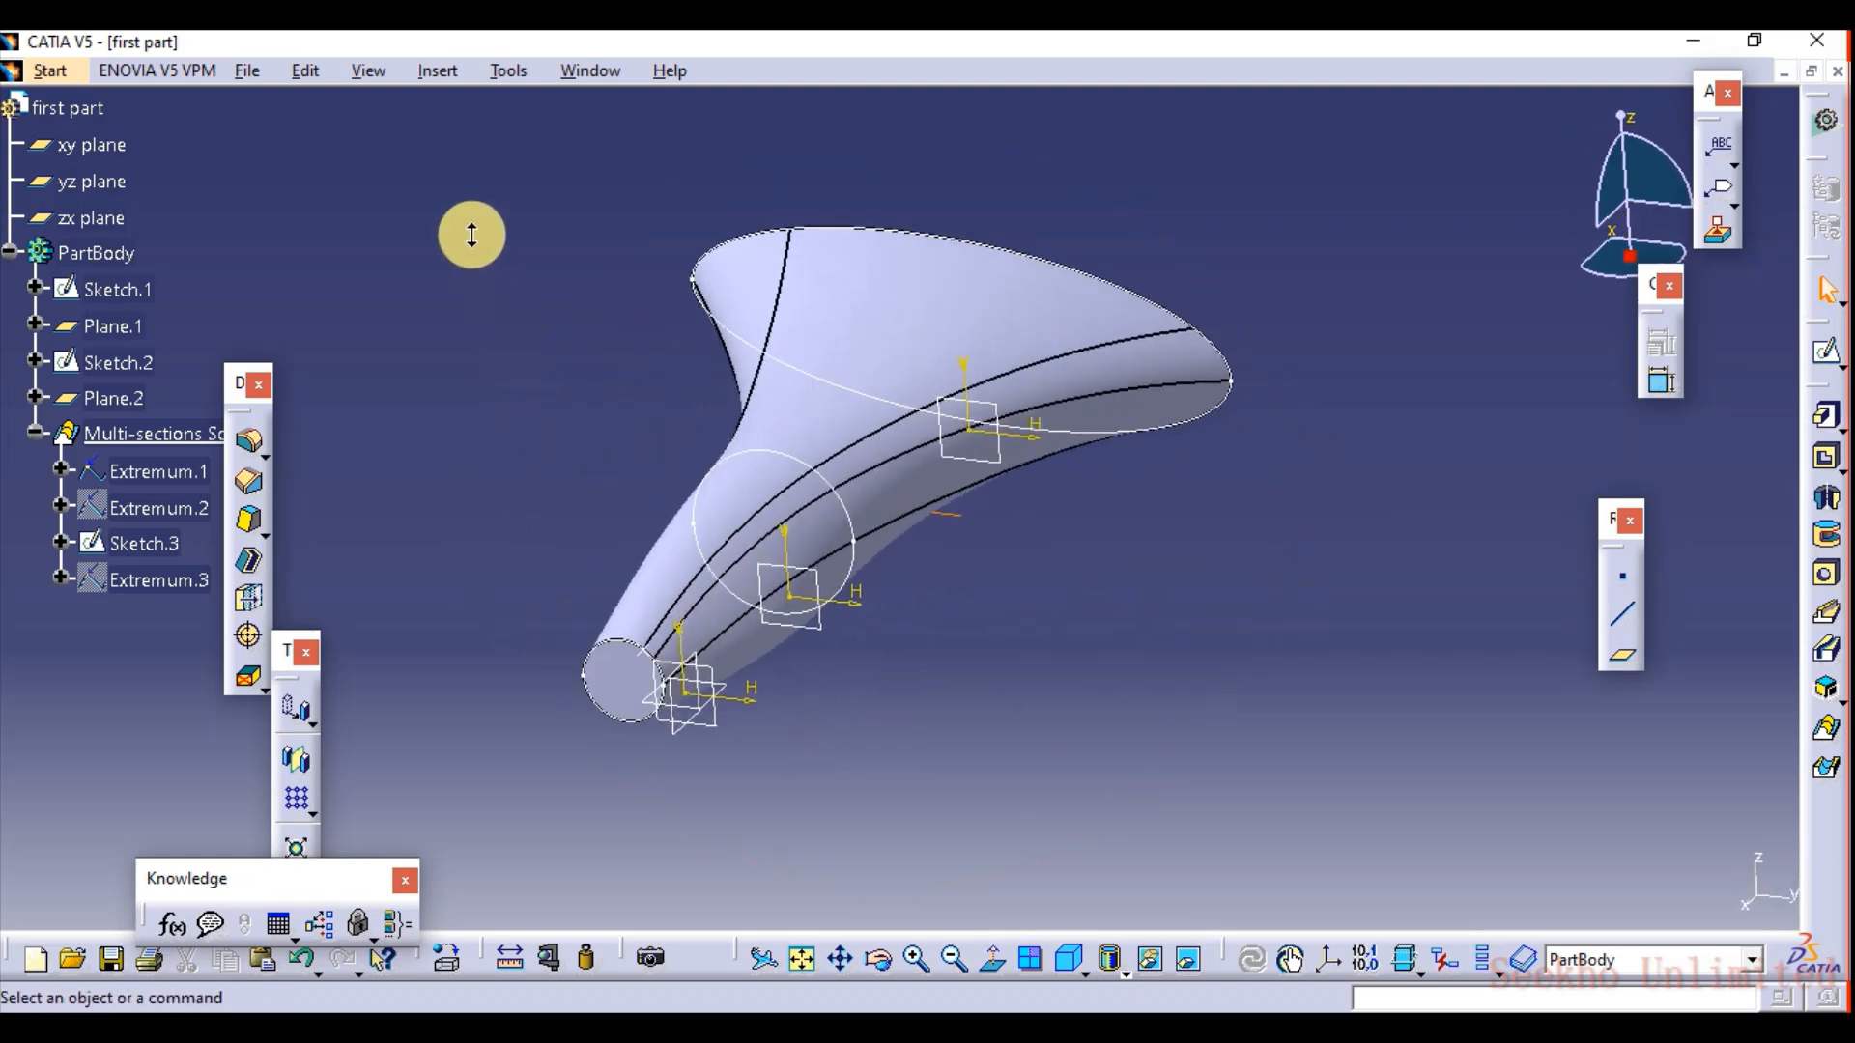
Edit the multi-sections solid, reverse the closing direction of the ellipse section and preview the twisted result.
double_click(1116, 341)
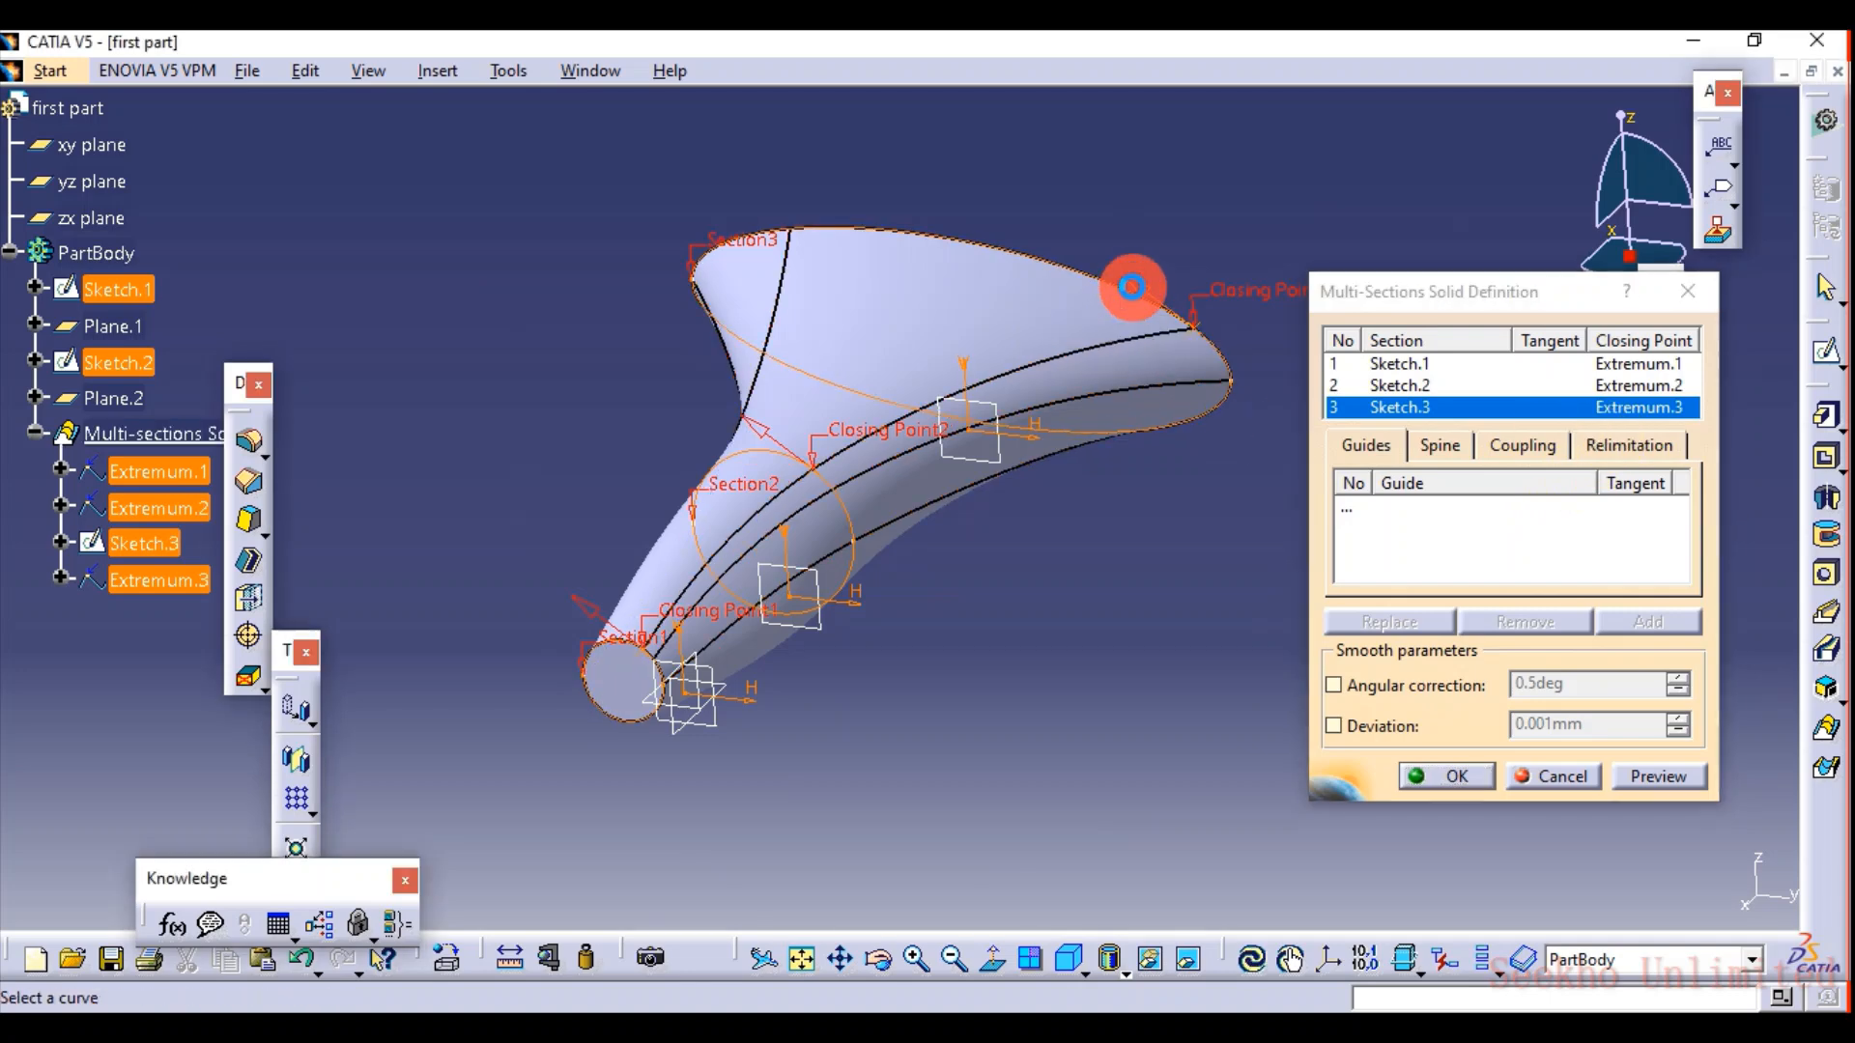
left_click(1167, 434)
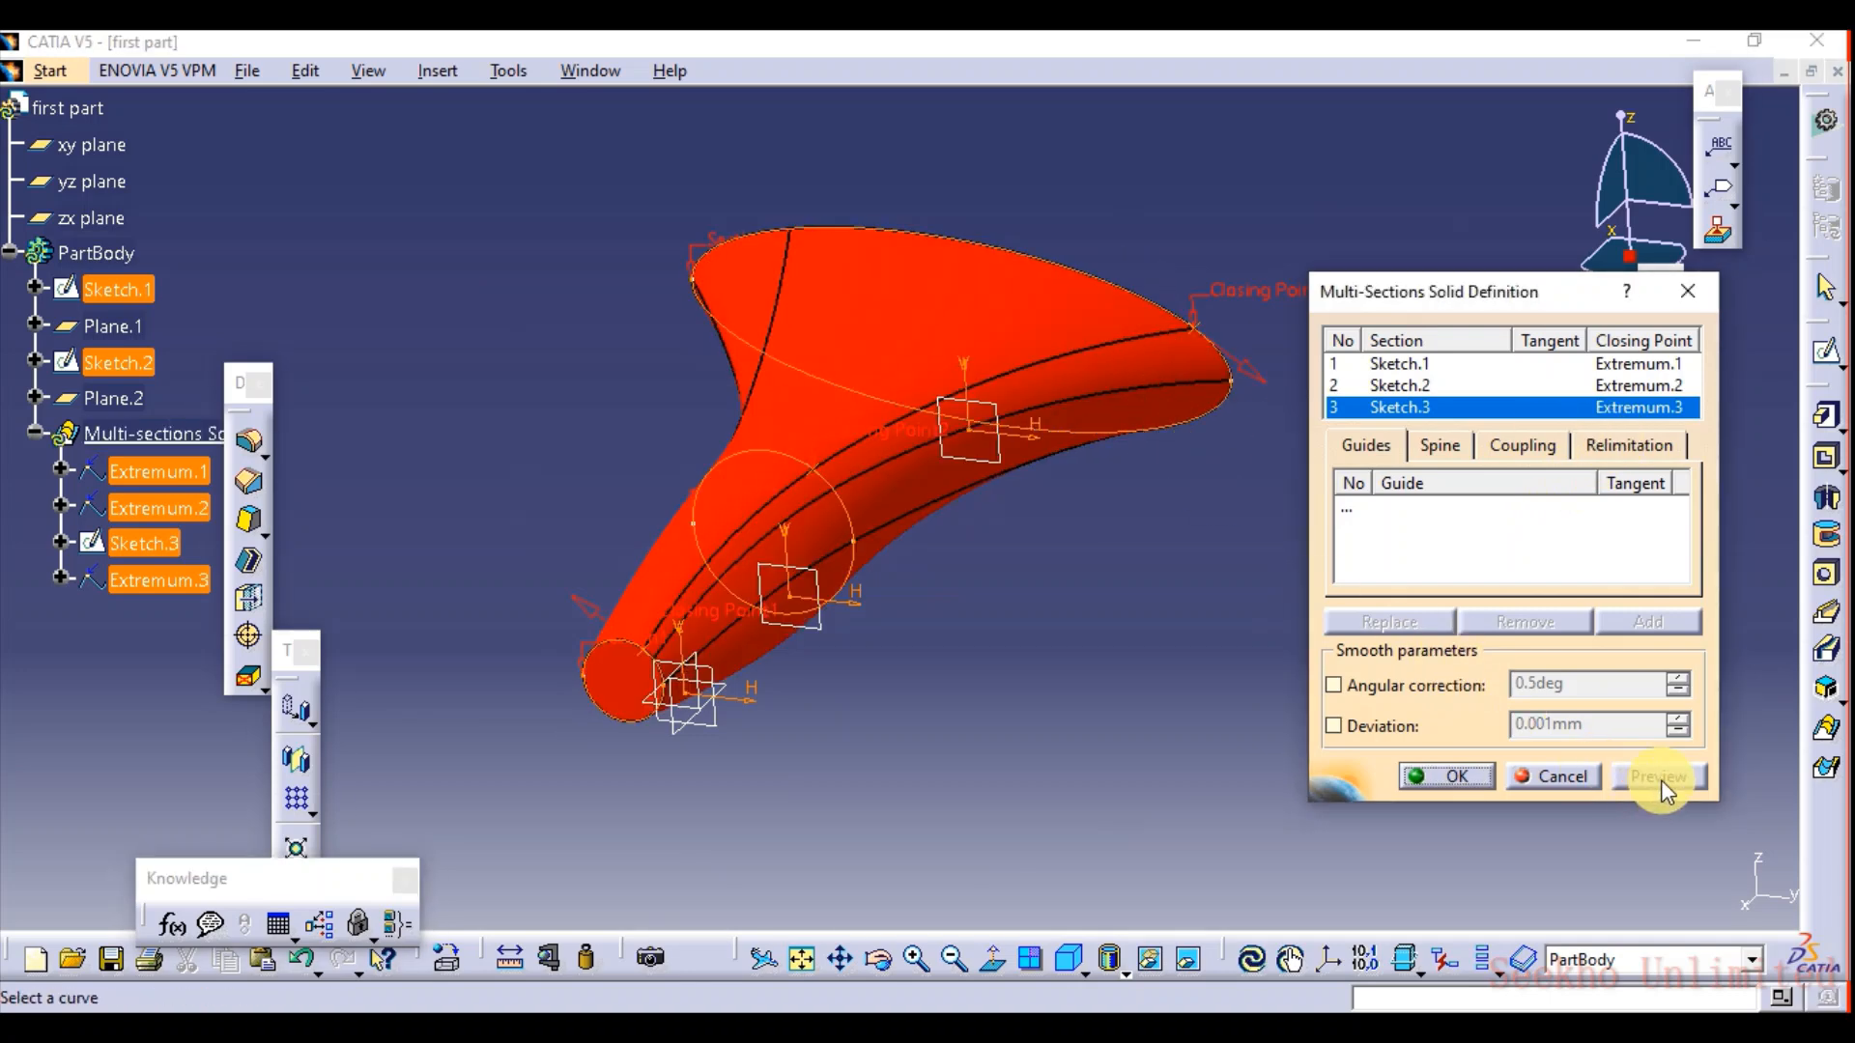
left_click(1138, 608)
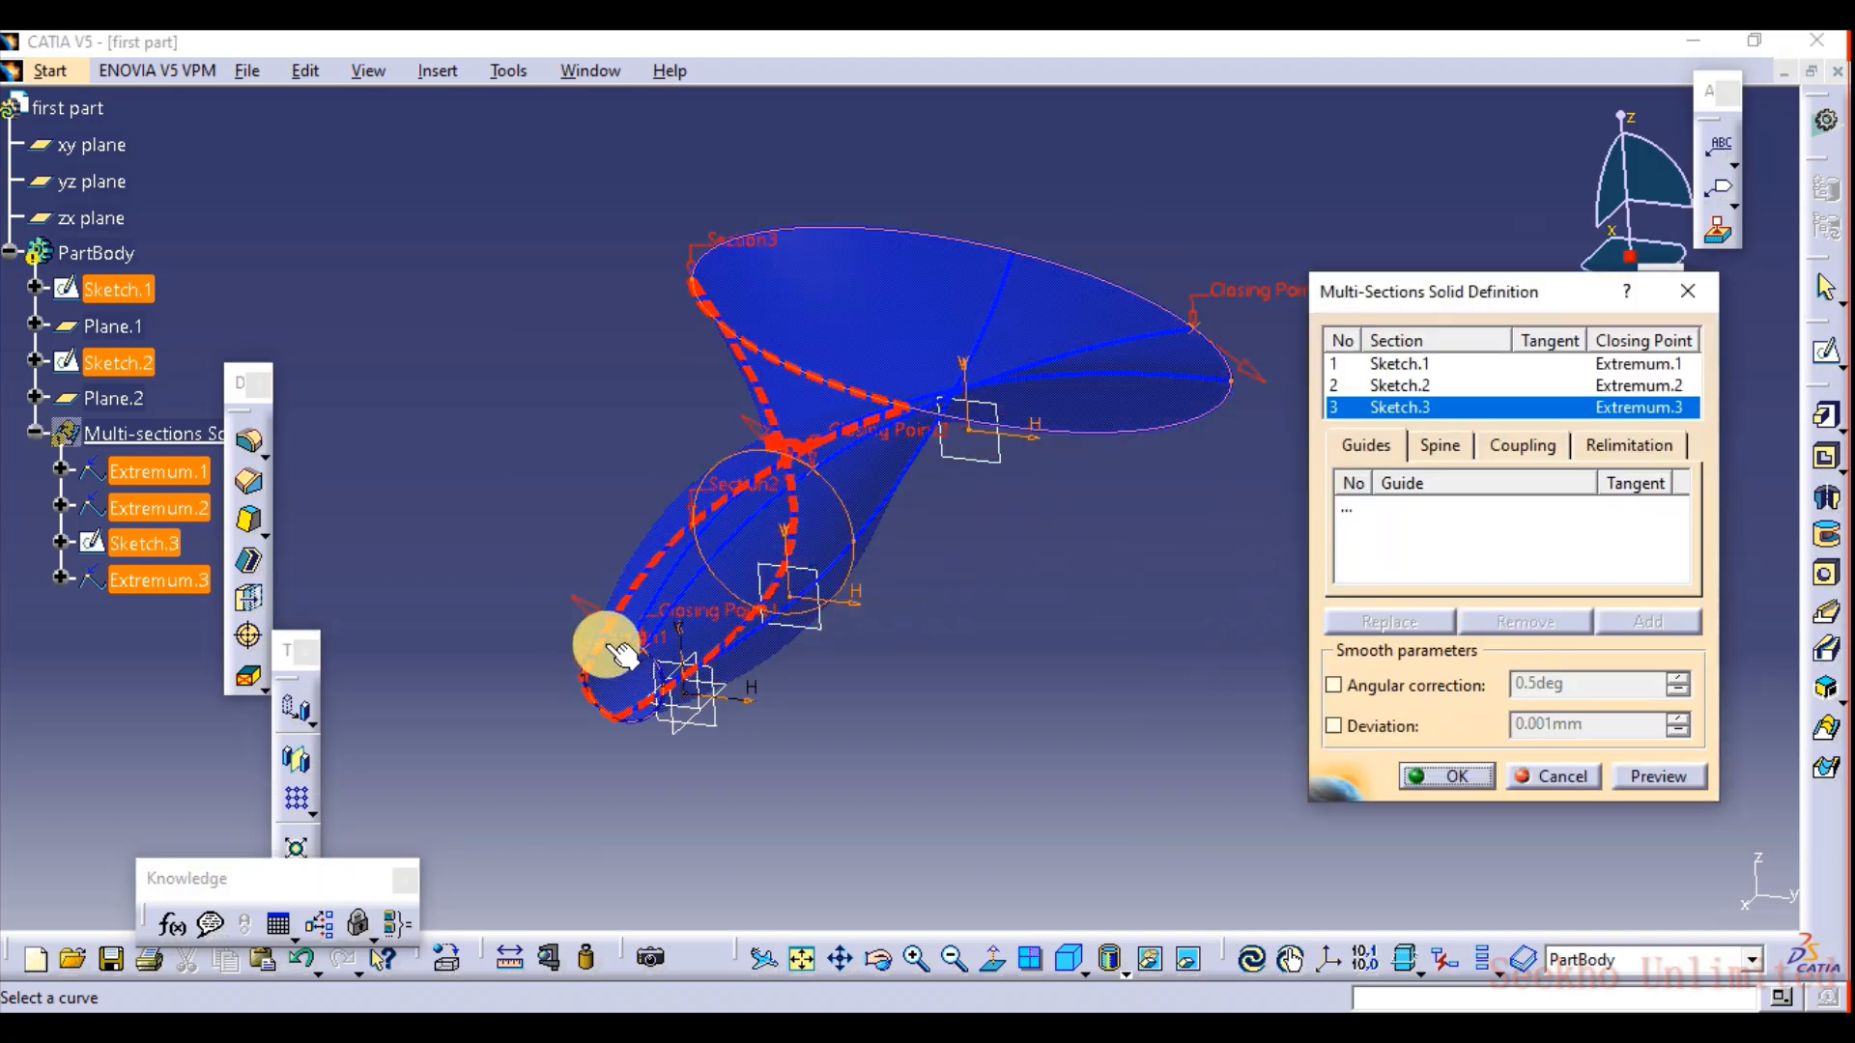
middle_click_drag(653, 563, 673, 629)
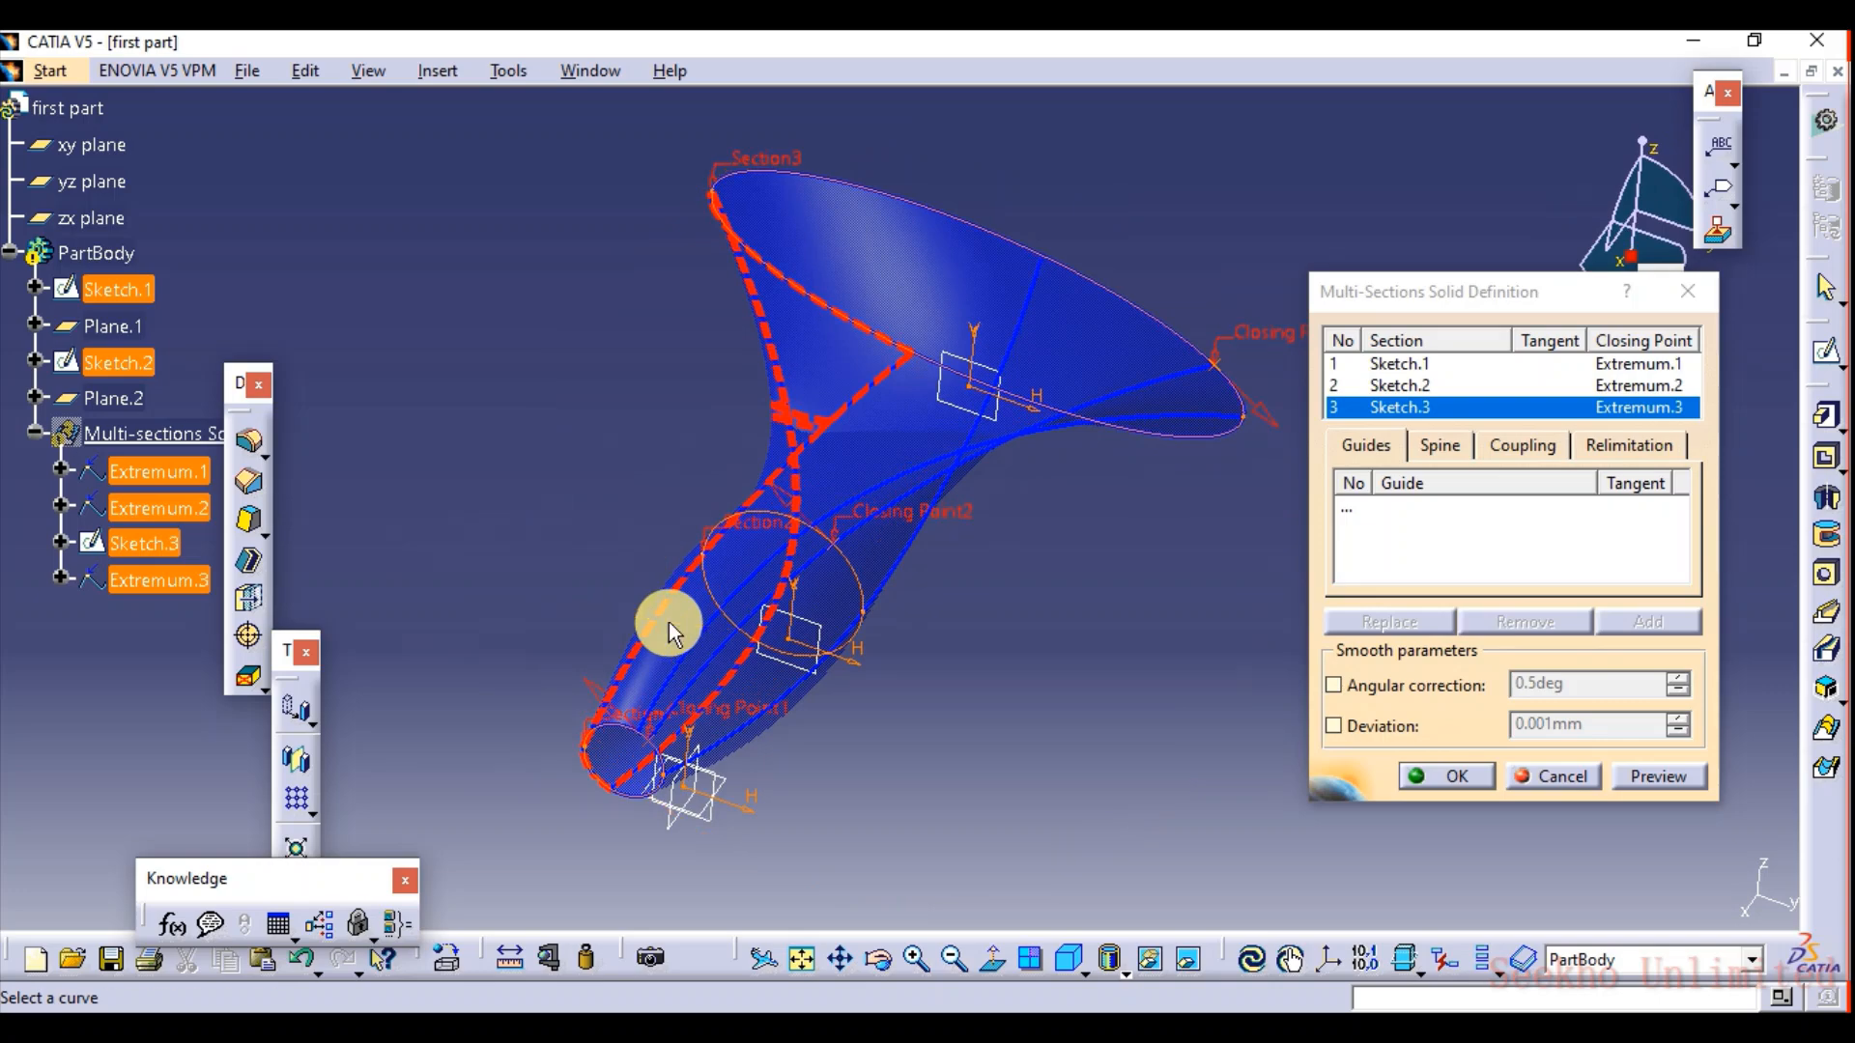
middle_click_drag(1103, 524, 942, 580)
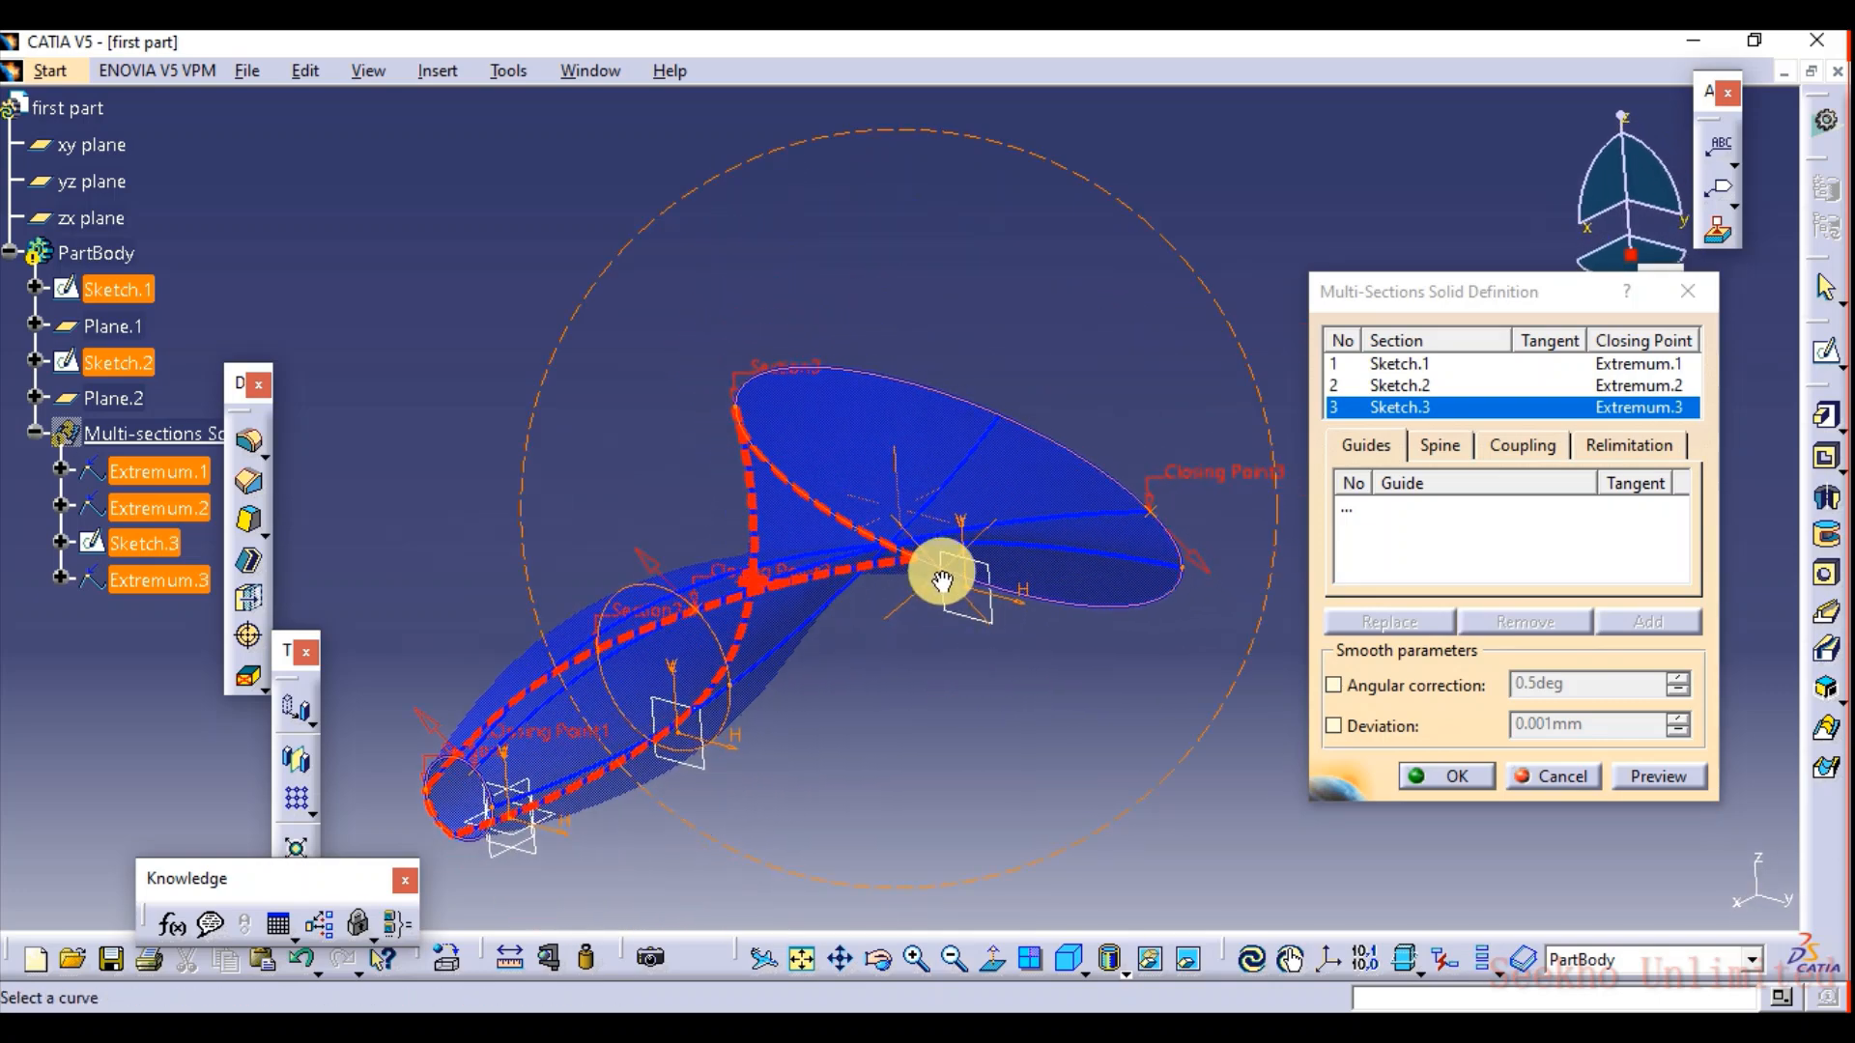
middle_click_drag(889, 641, 881, 558)
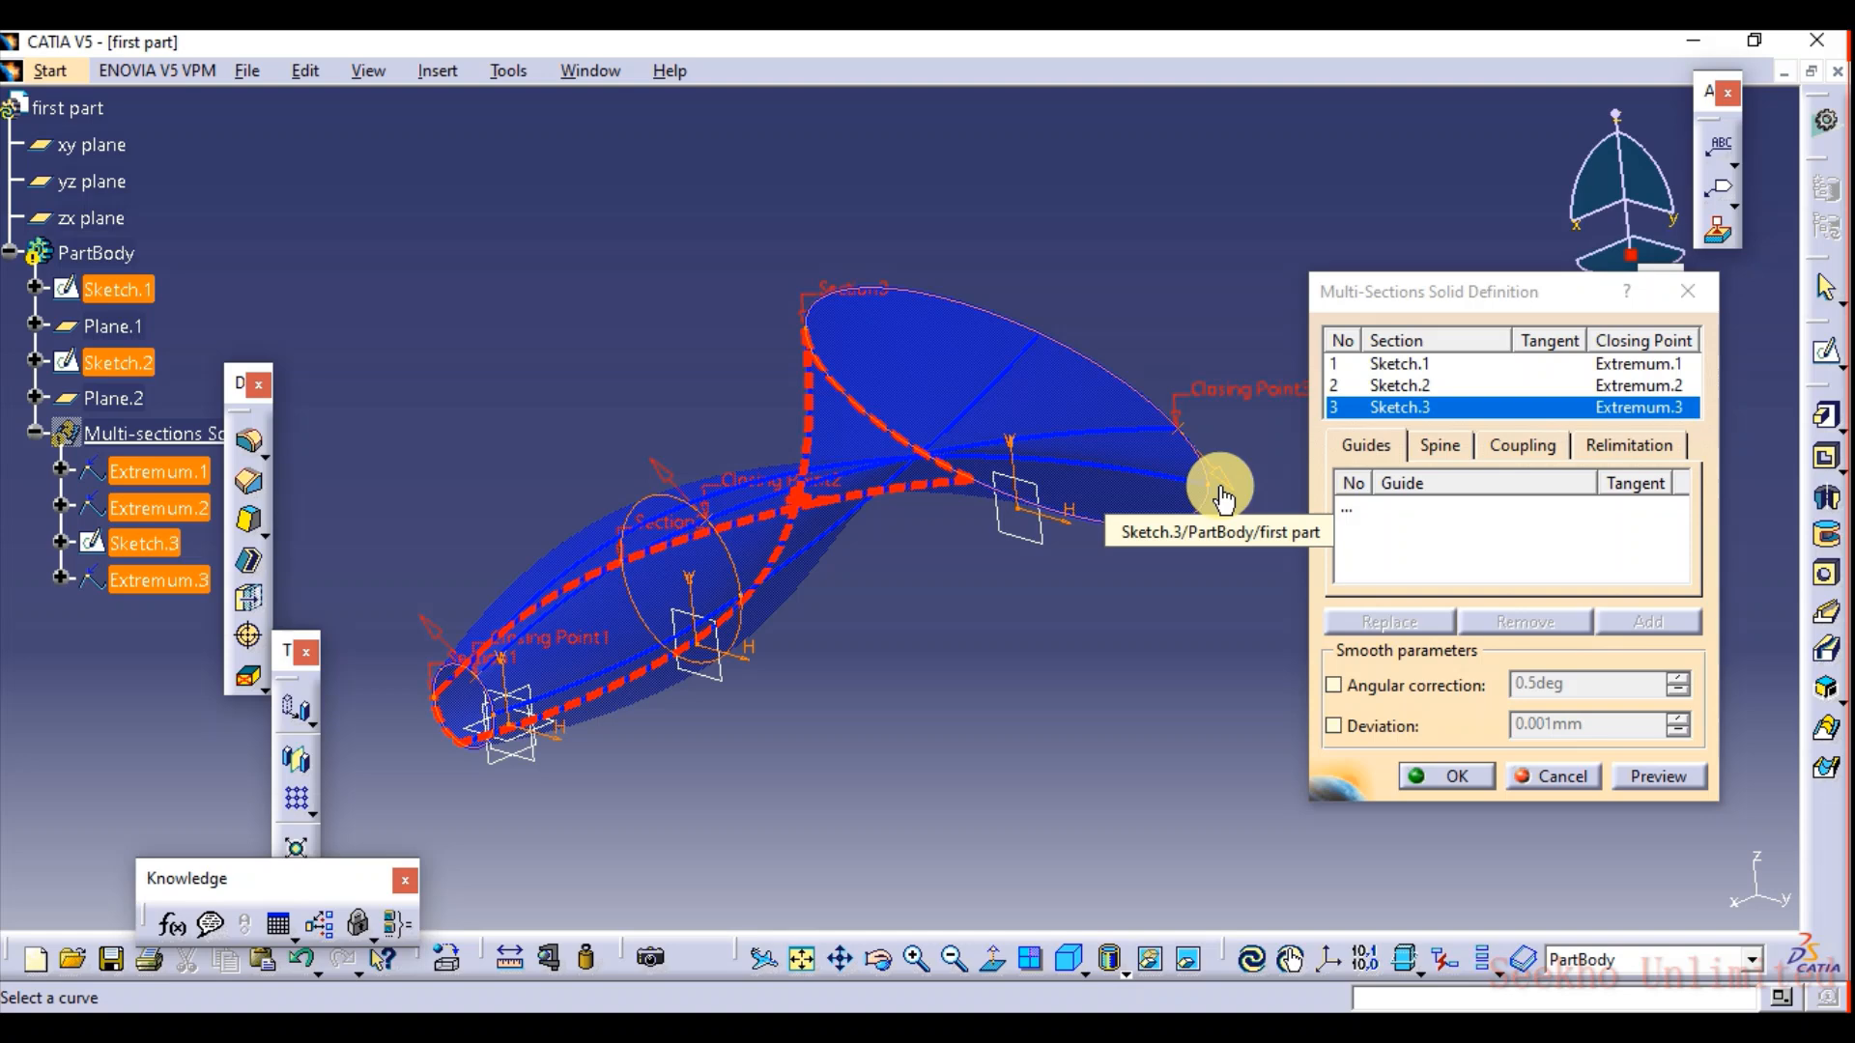
Flip the ellipse section's closing direction back to match the two circles and preview the solid.
left_click(1223, 495)
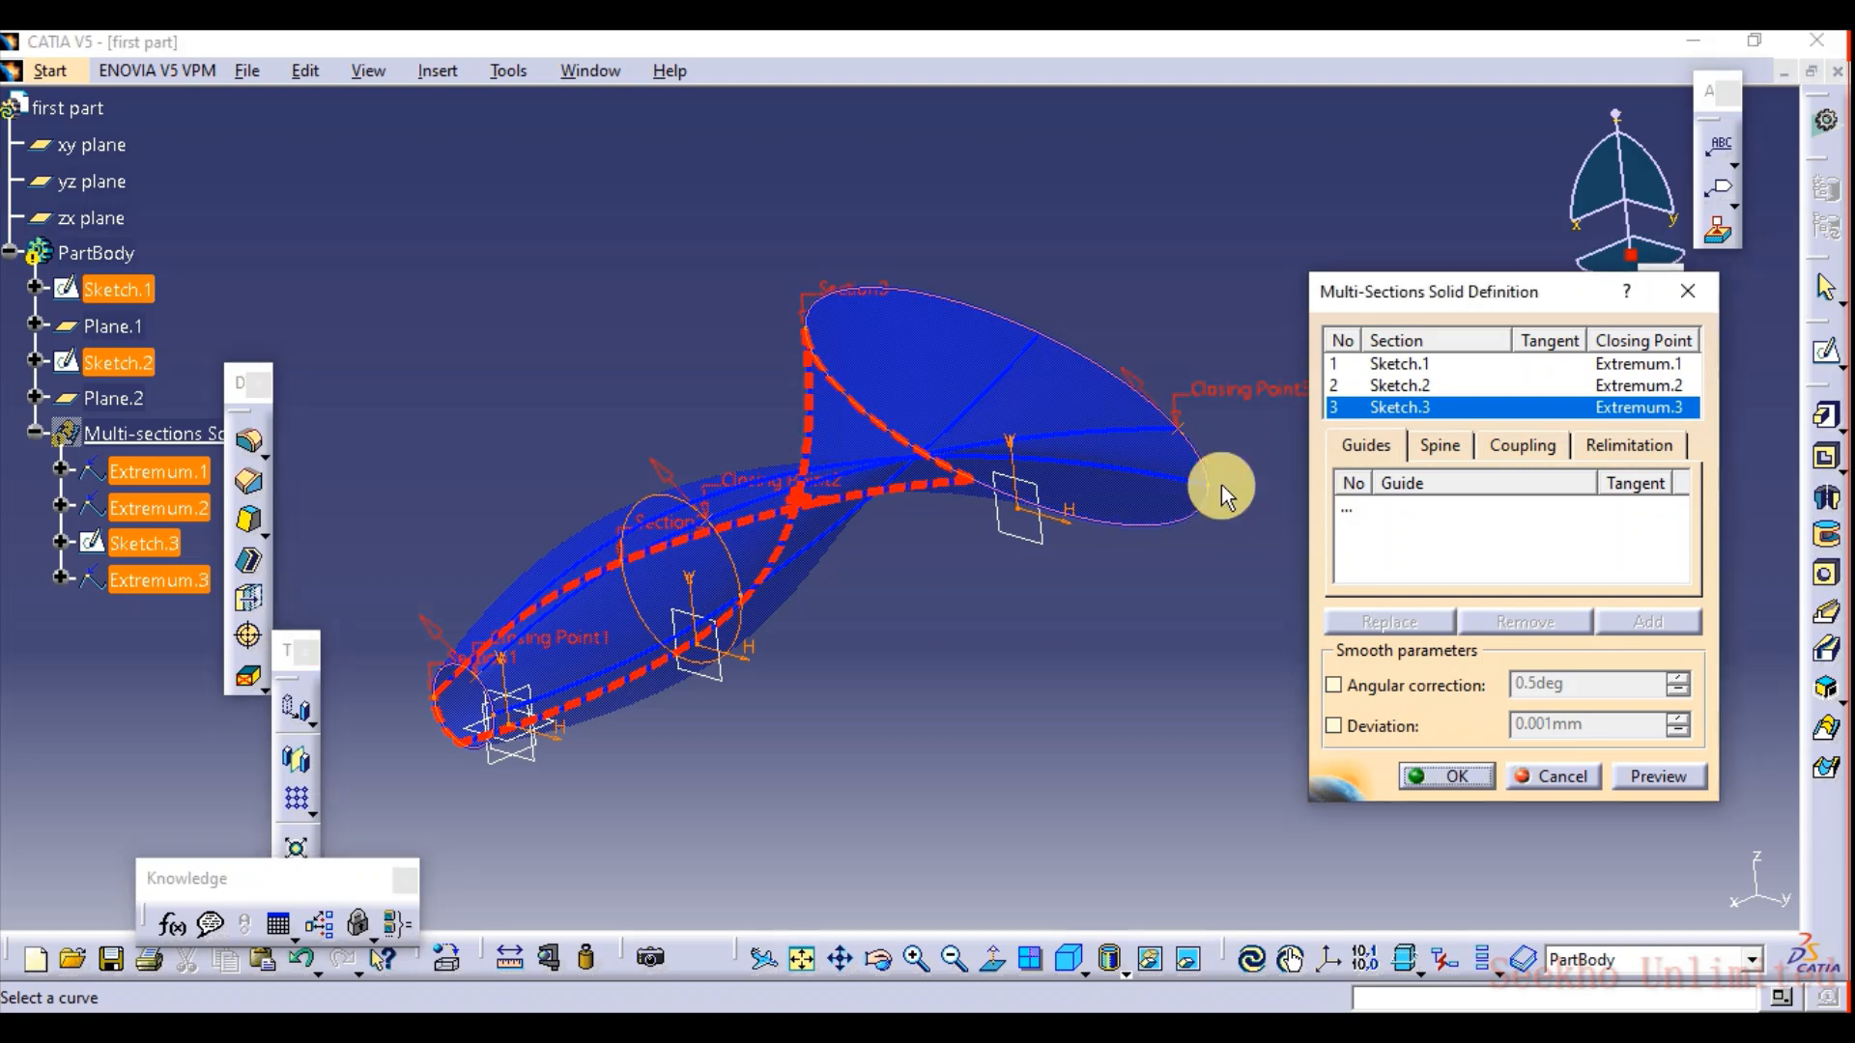
left_click(1636, 778)
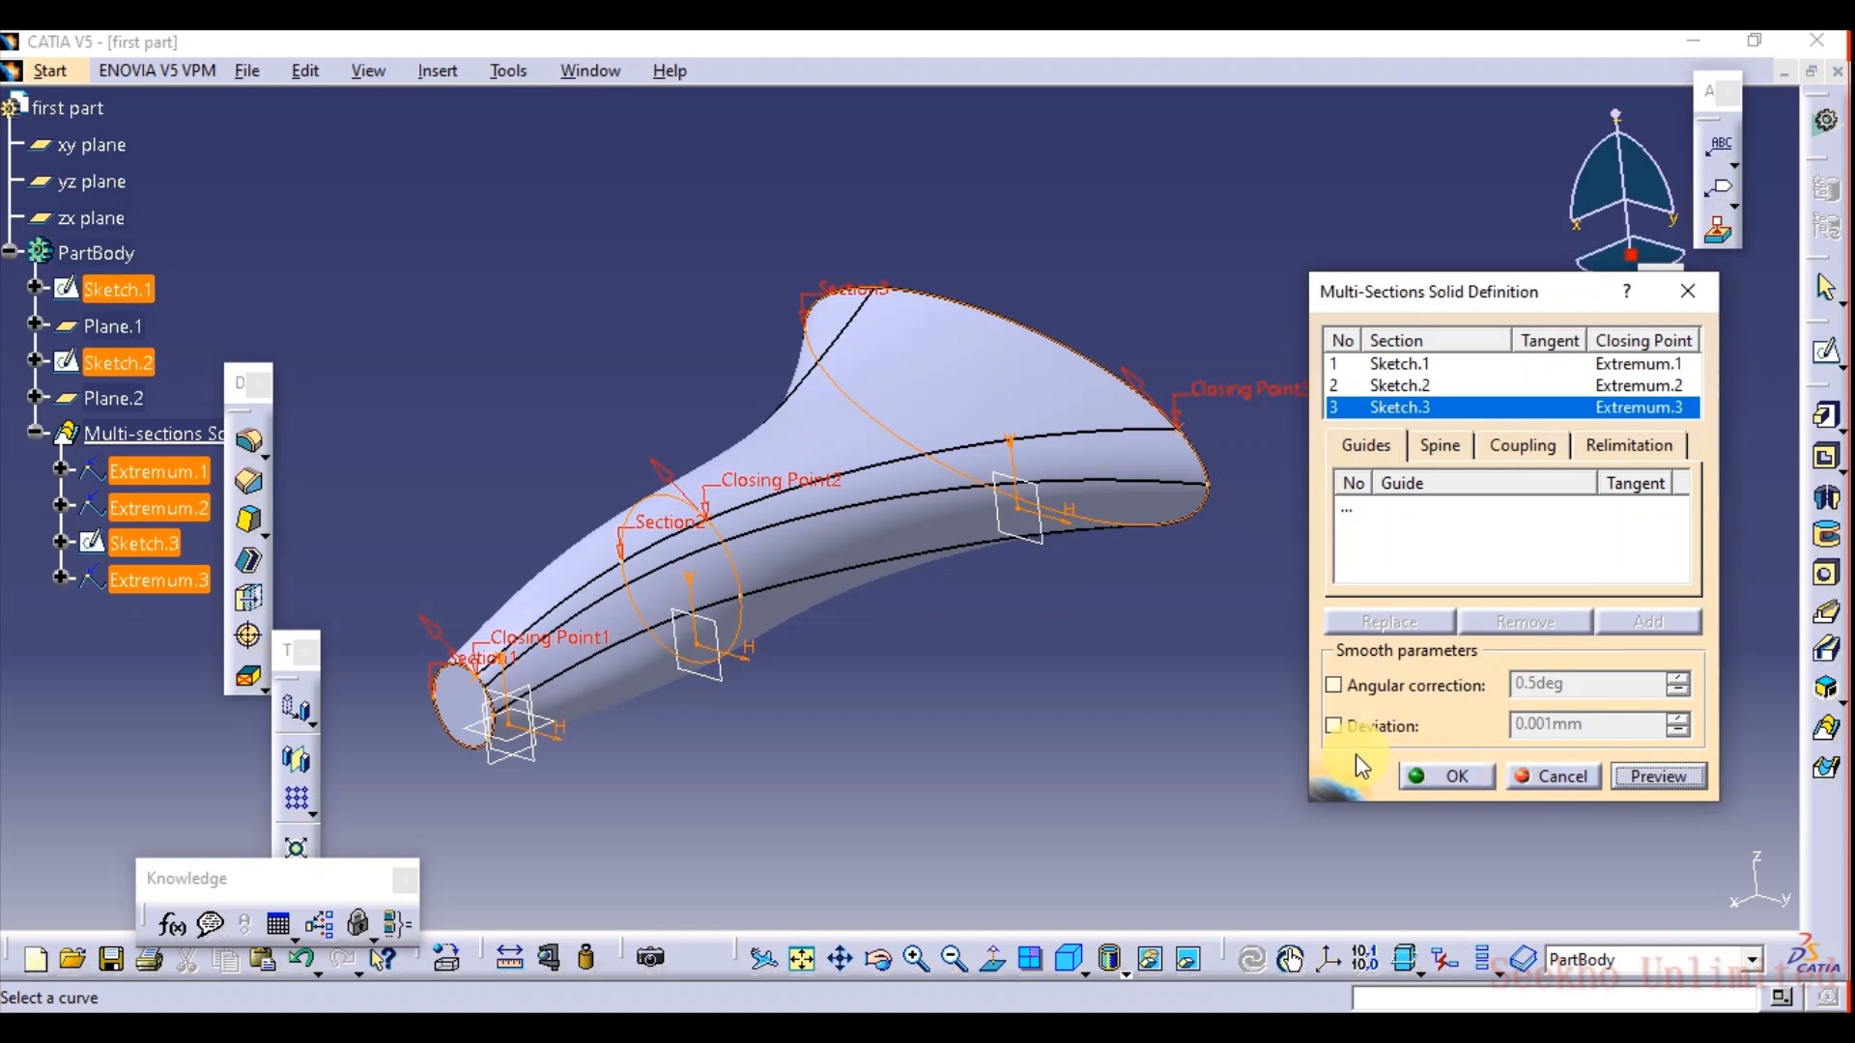
left_click(1642, 781)
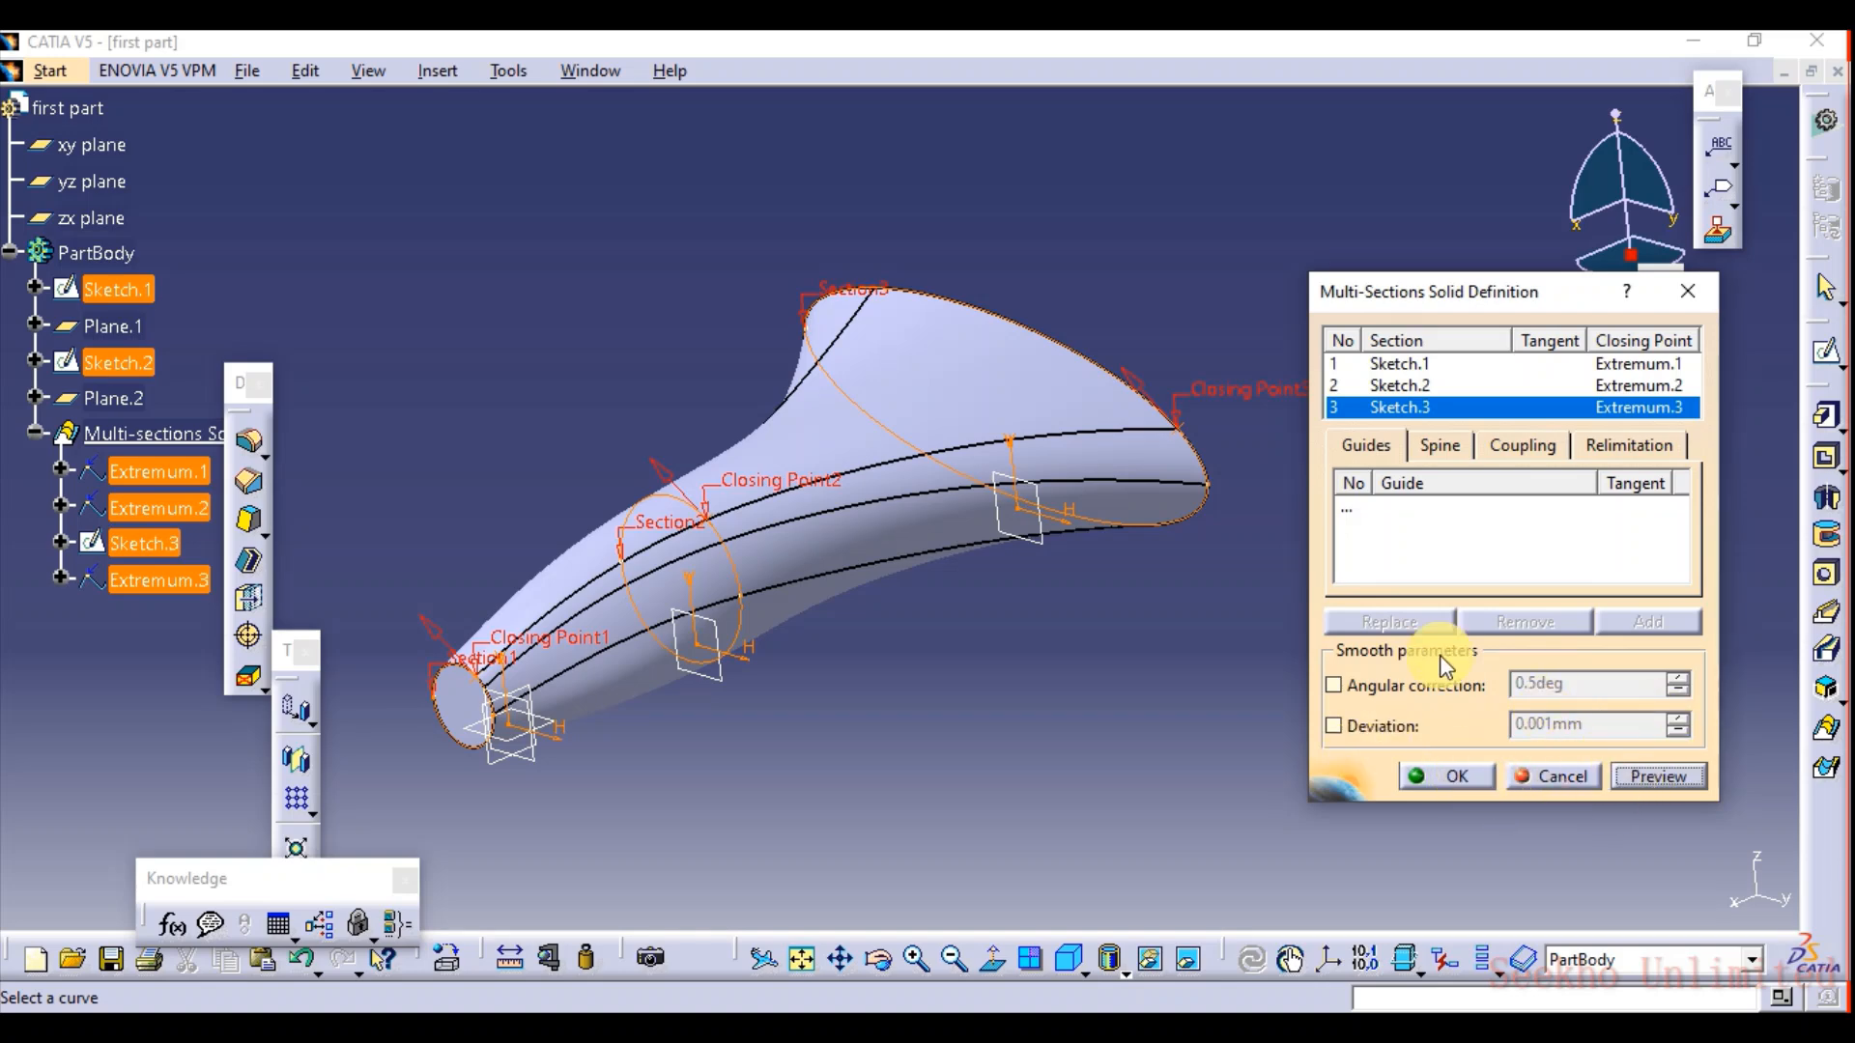
Look through the guide, spine, coupling and relimitation options of the multi-sections solid and leave its definition unchanged.
left_click(1440, 446)
left_click(1492, 451)
left_click(1608, 446)
left_click(1366, 445)
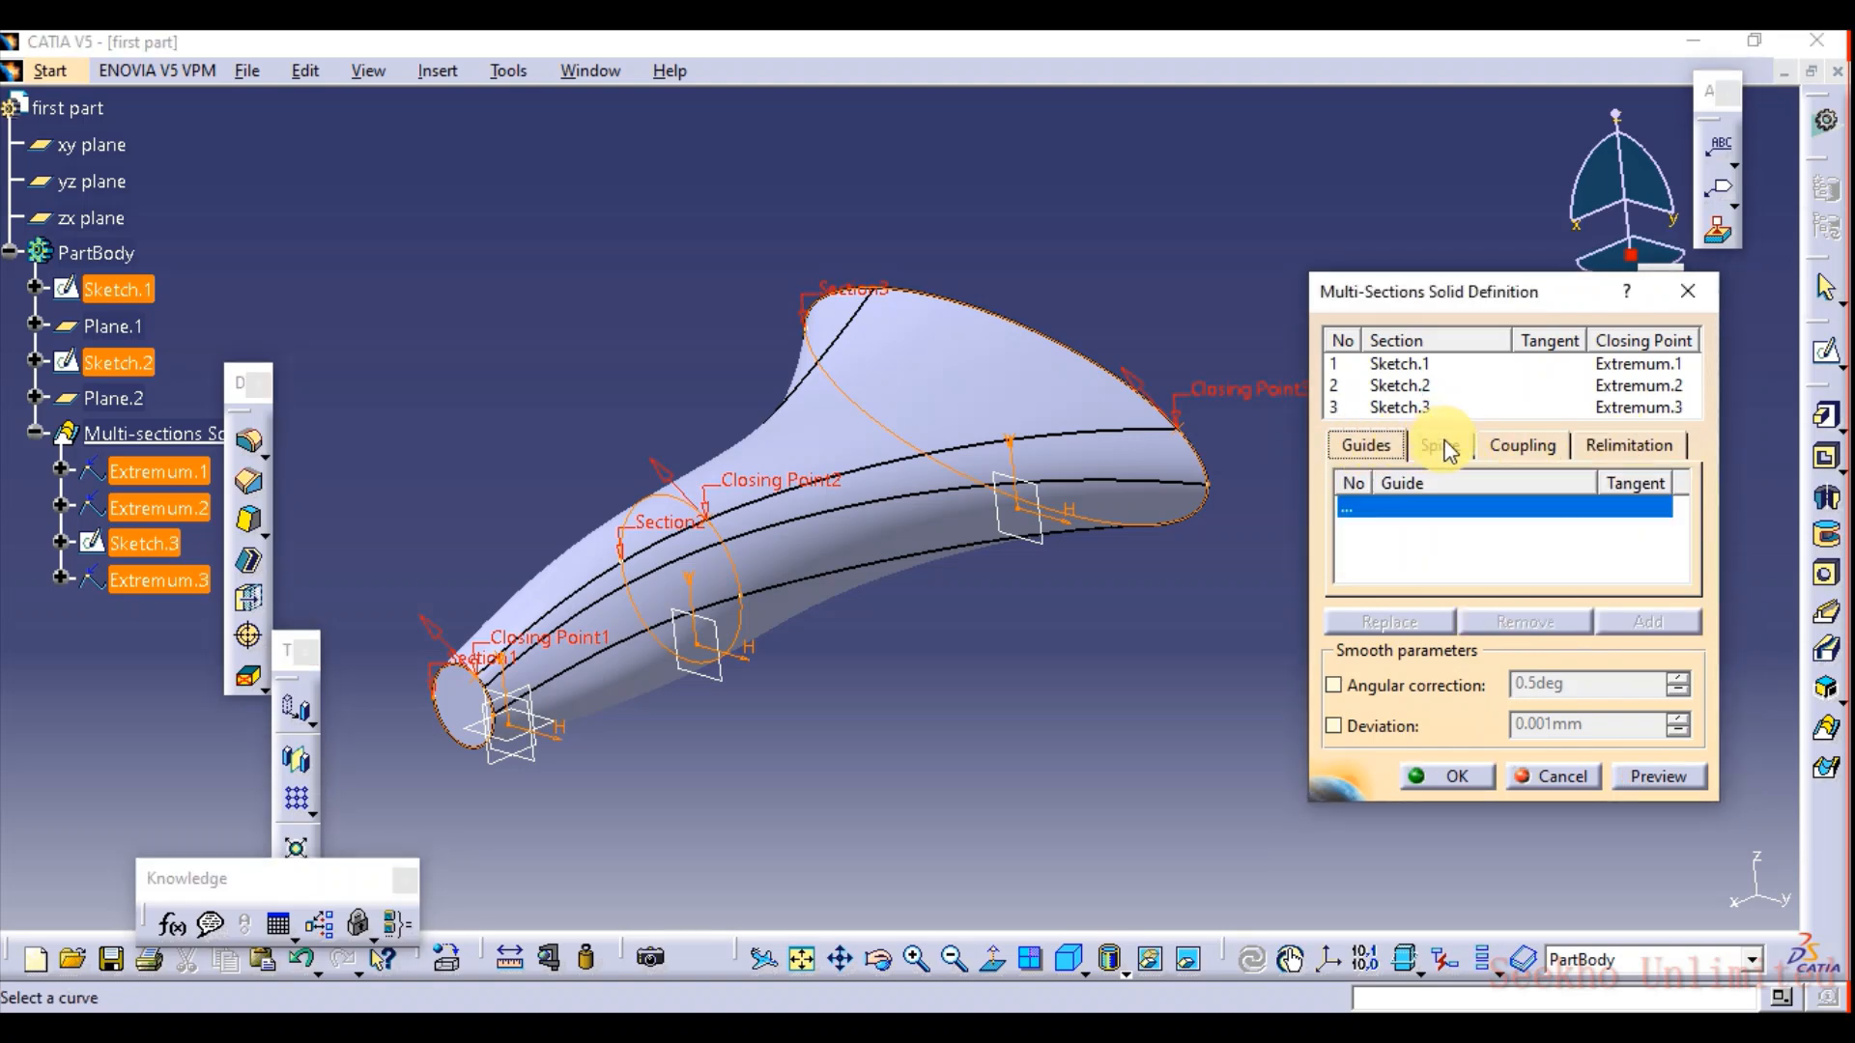
left_click(1549, 785)
View the model normal to the zx plane and undo the multi-sections solid.
mouse_move(1063, 677)
middle_mouse_down()
mouse_move(1043, 670)
mouse_move(1128, 635)
mouse_move(981, 521)
mouse_move(994, 443)
mouse_move(1015, 547)
mouse_move(887, 602)
mouse_move(973, 646)
mouse_move(1023, 641)
middle_mouse_up()
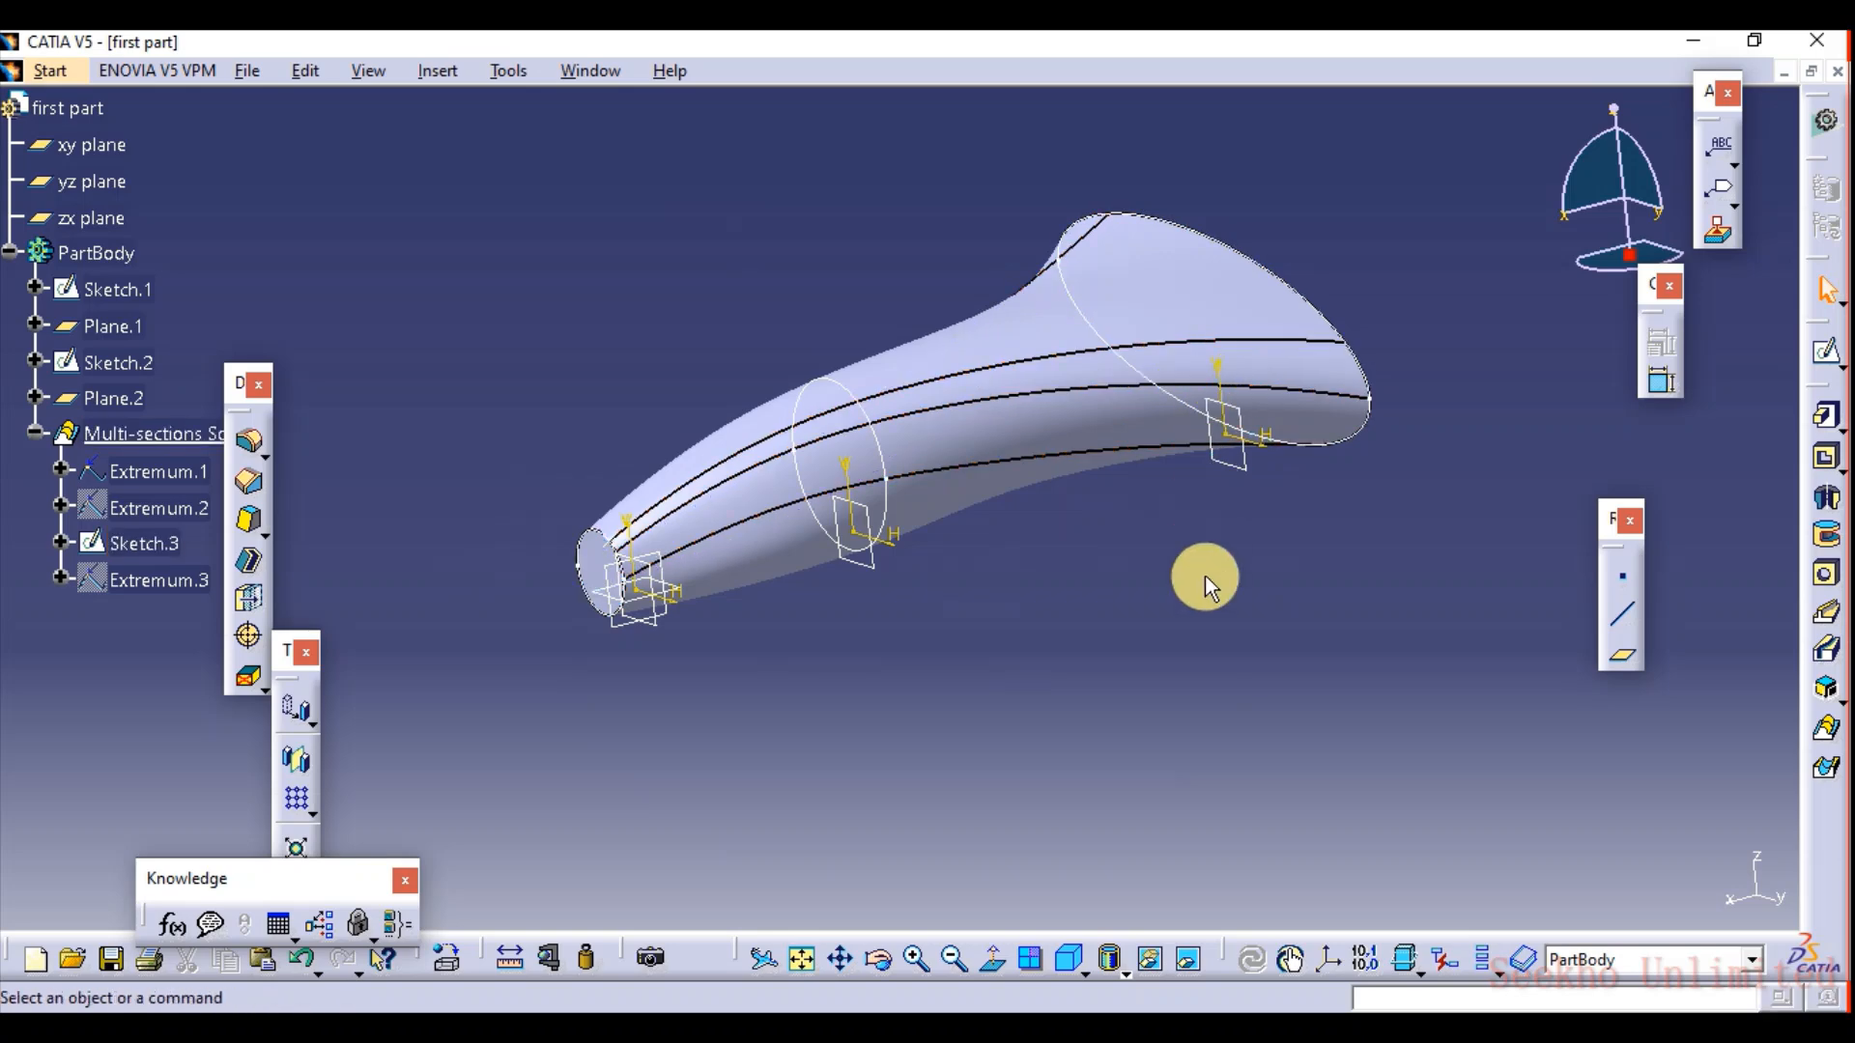
middle_click_drag(1204, 584, 1059, 535)
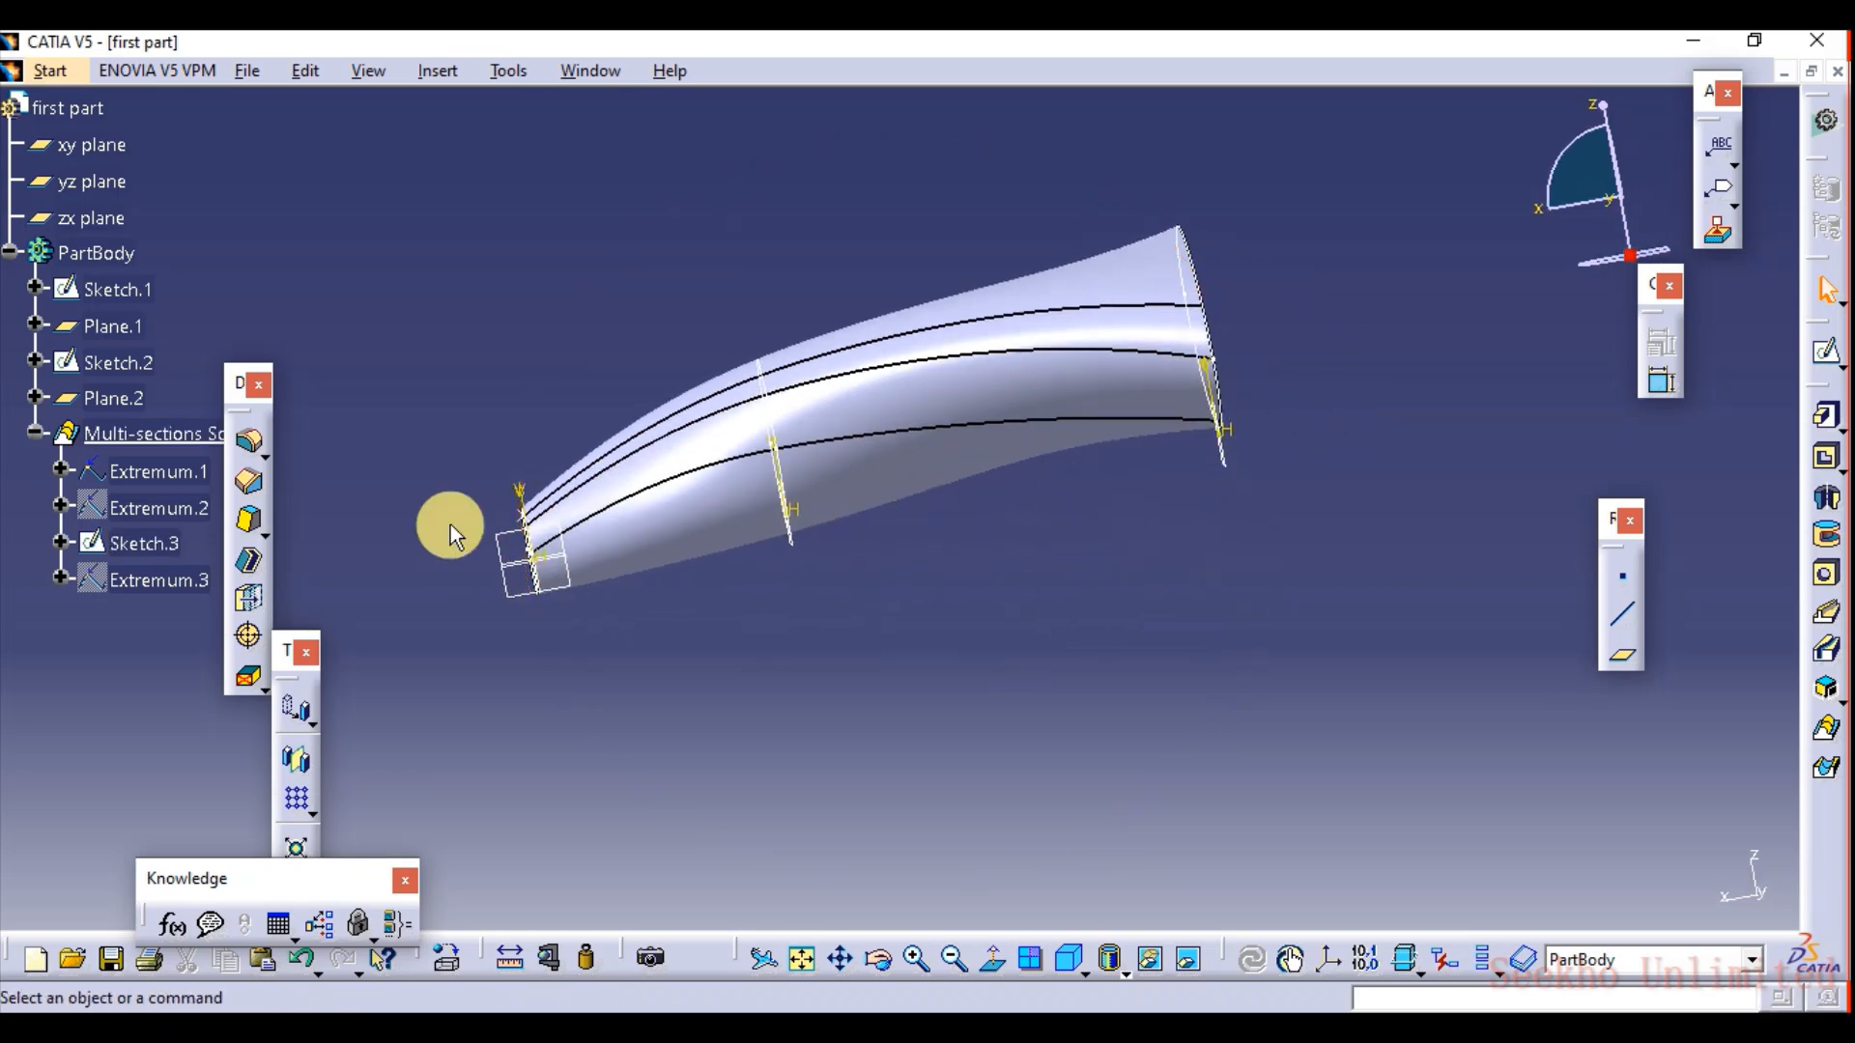
left_click(491, 537)
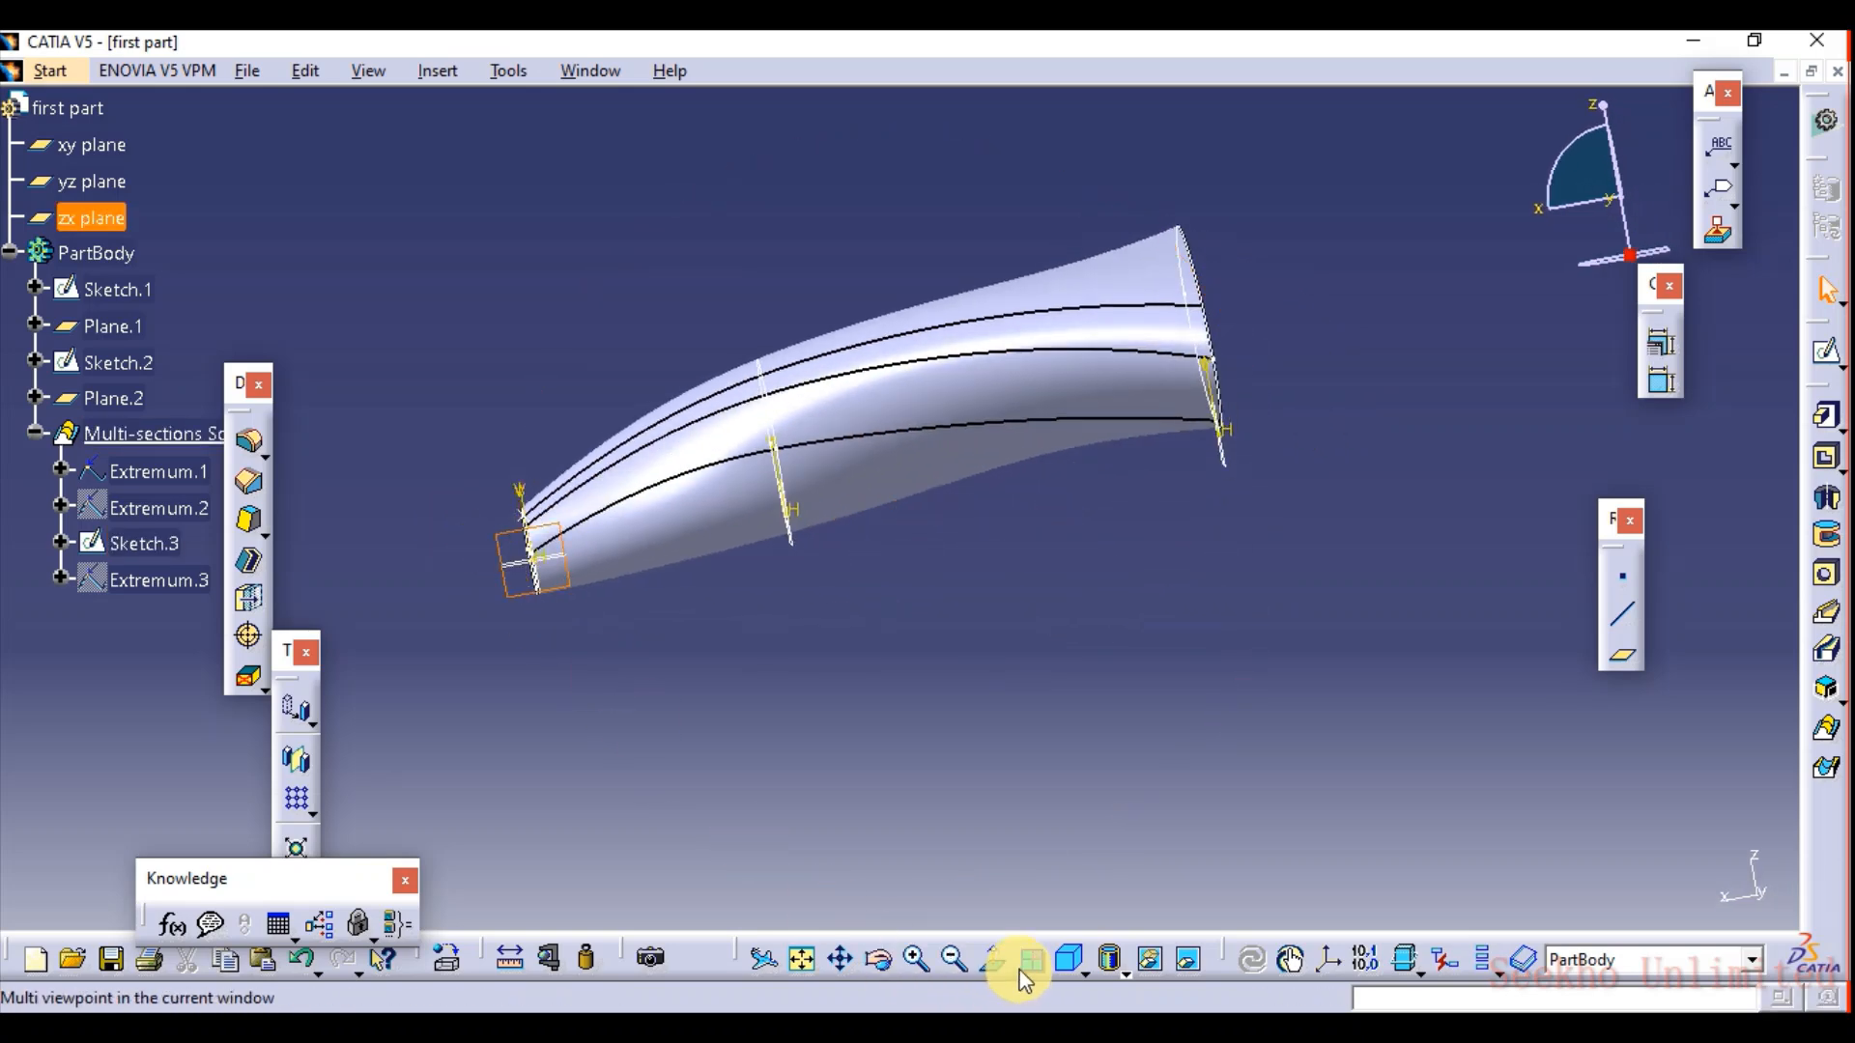
left_click(993, 961)
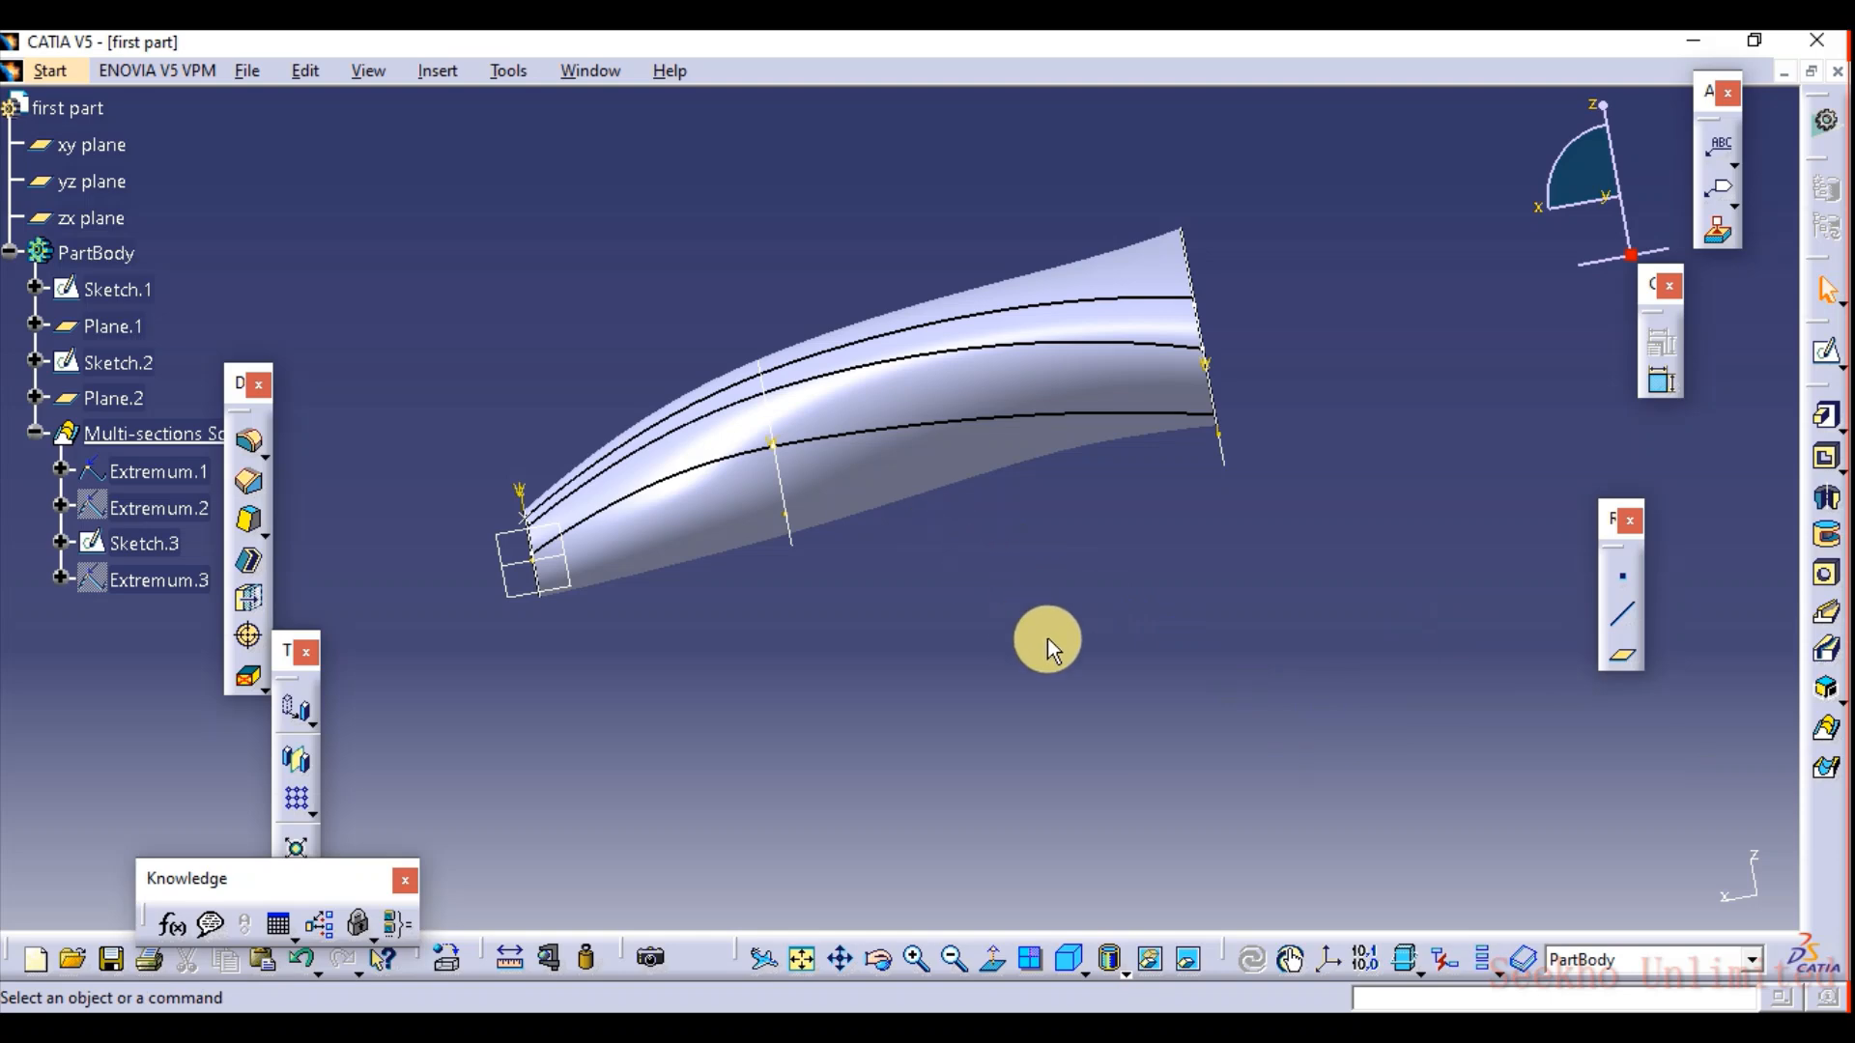
key("ctrl+z")
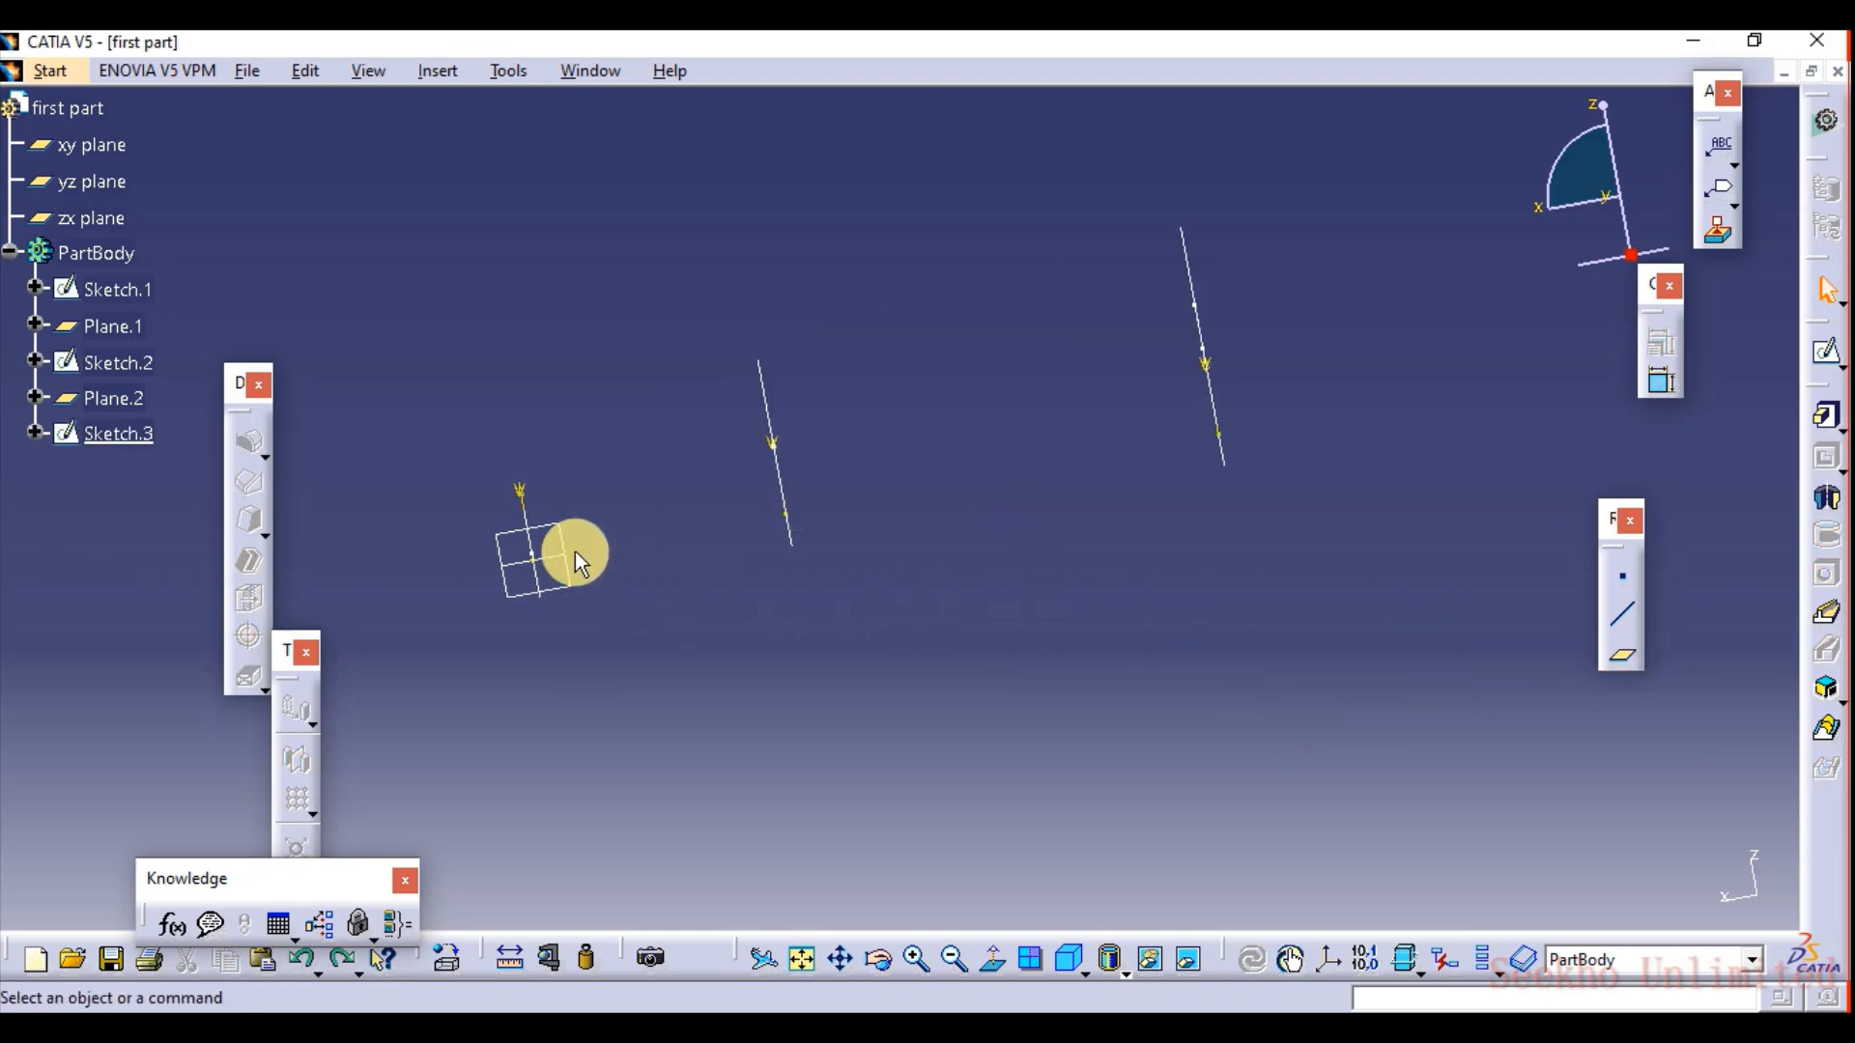
Open a new sketch on the zx plane.
left_click(544, 543)
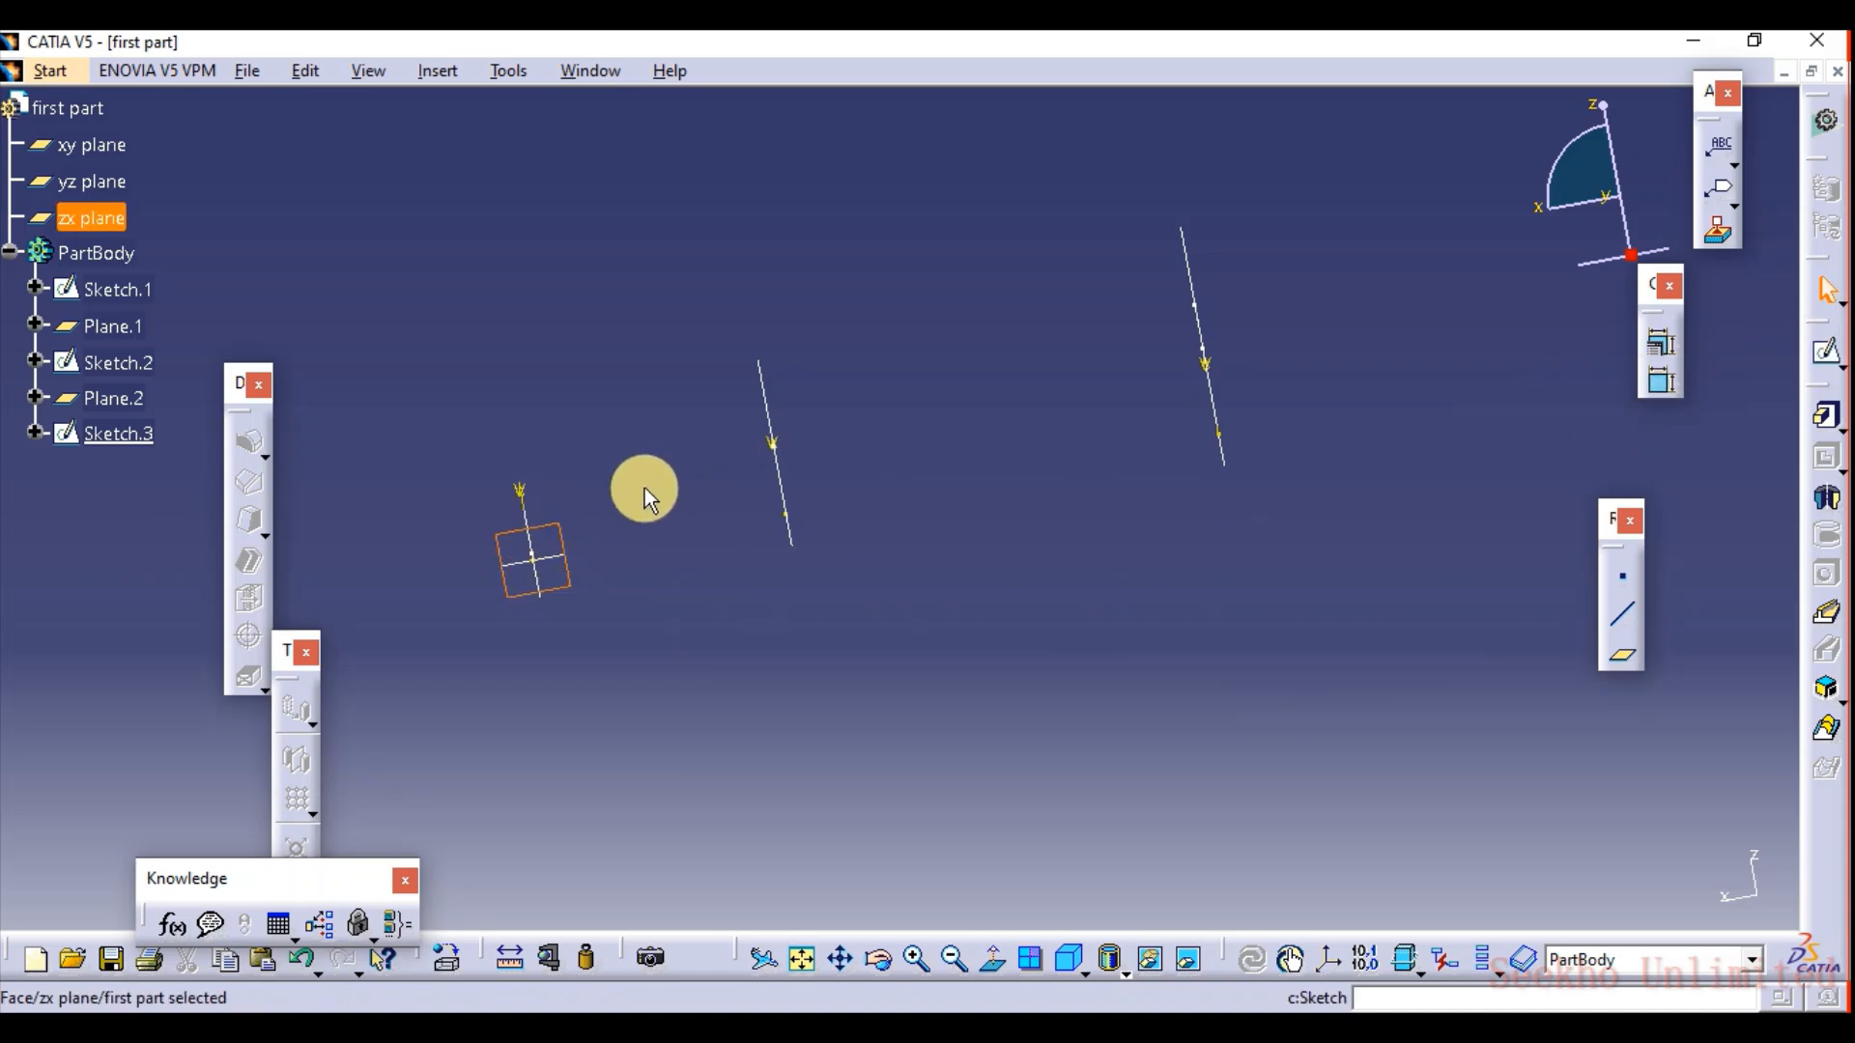
middle_click_drag(560, 538, 865, 563)
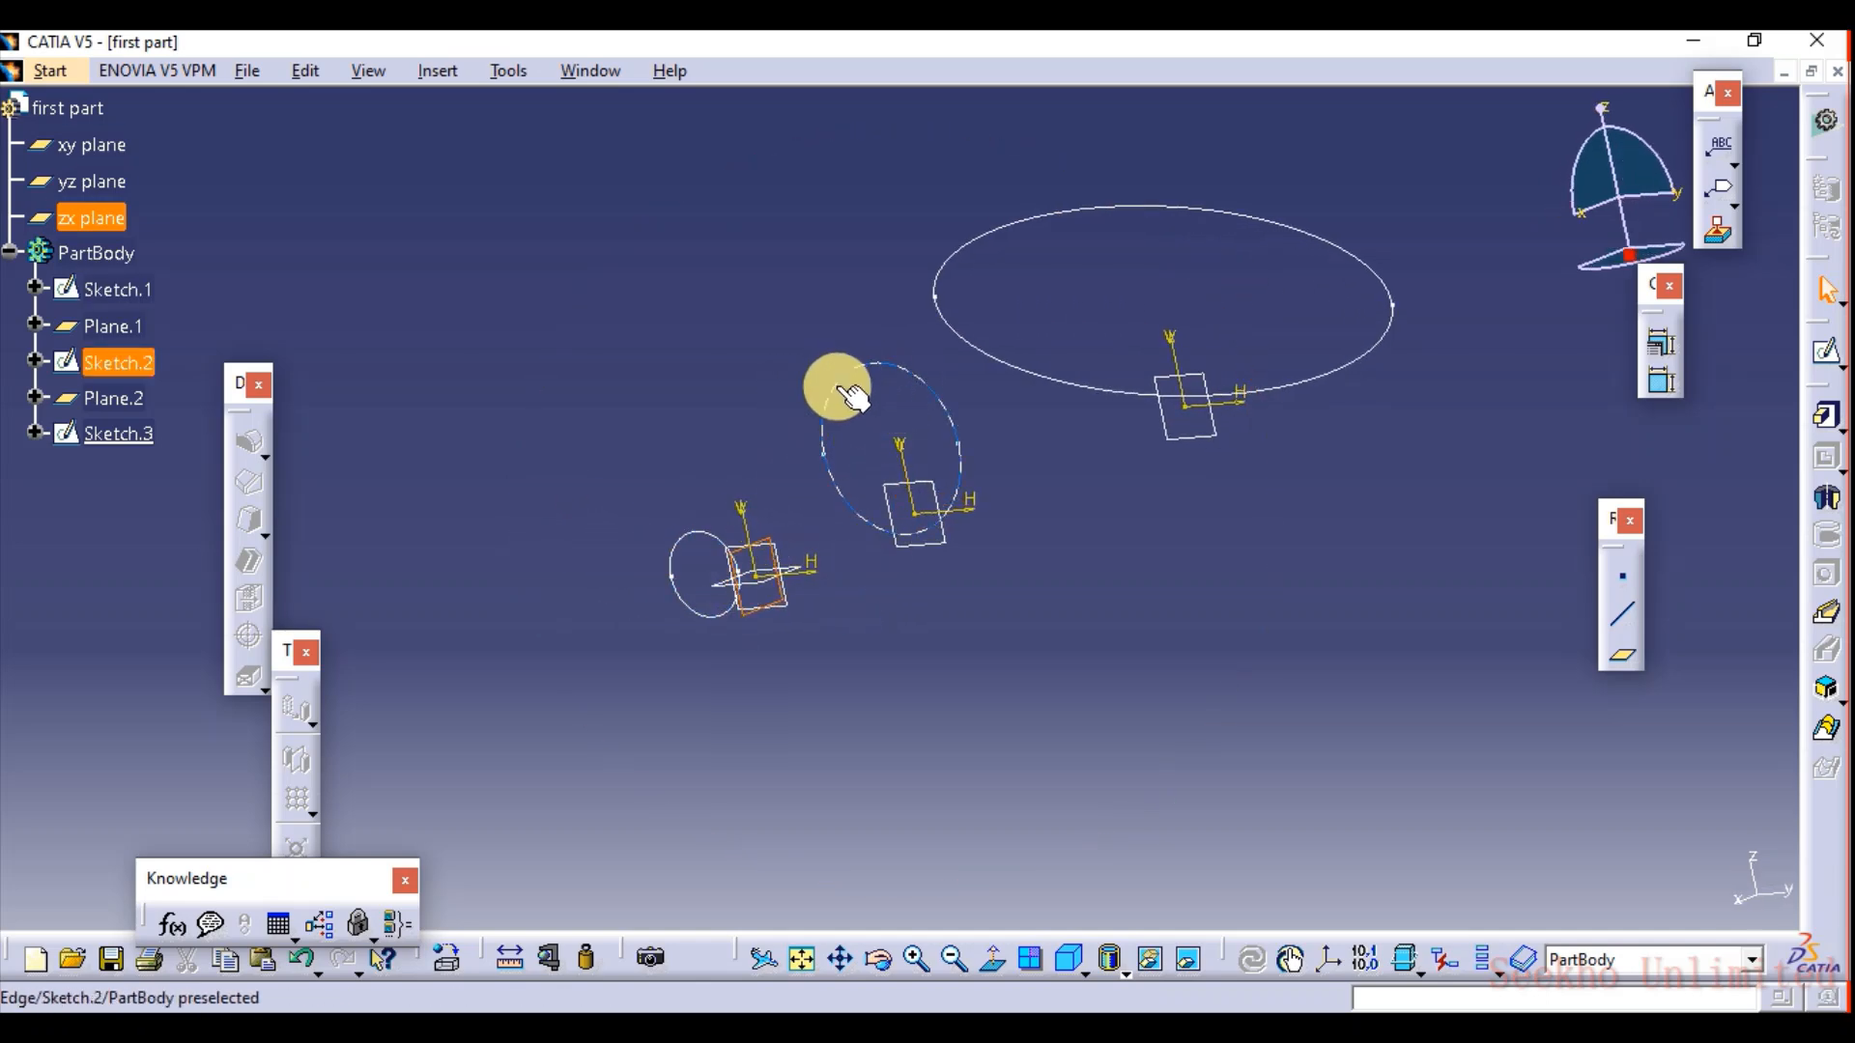
mouse_move(973, 456)
middle_mouse_down()
mouse_move(1055, 489)
mouse_move(907, 548)
mouse_move(856, 498)
middle_mouse_up()
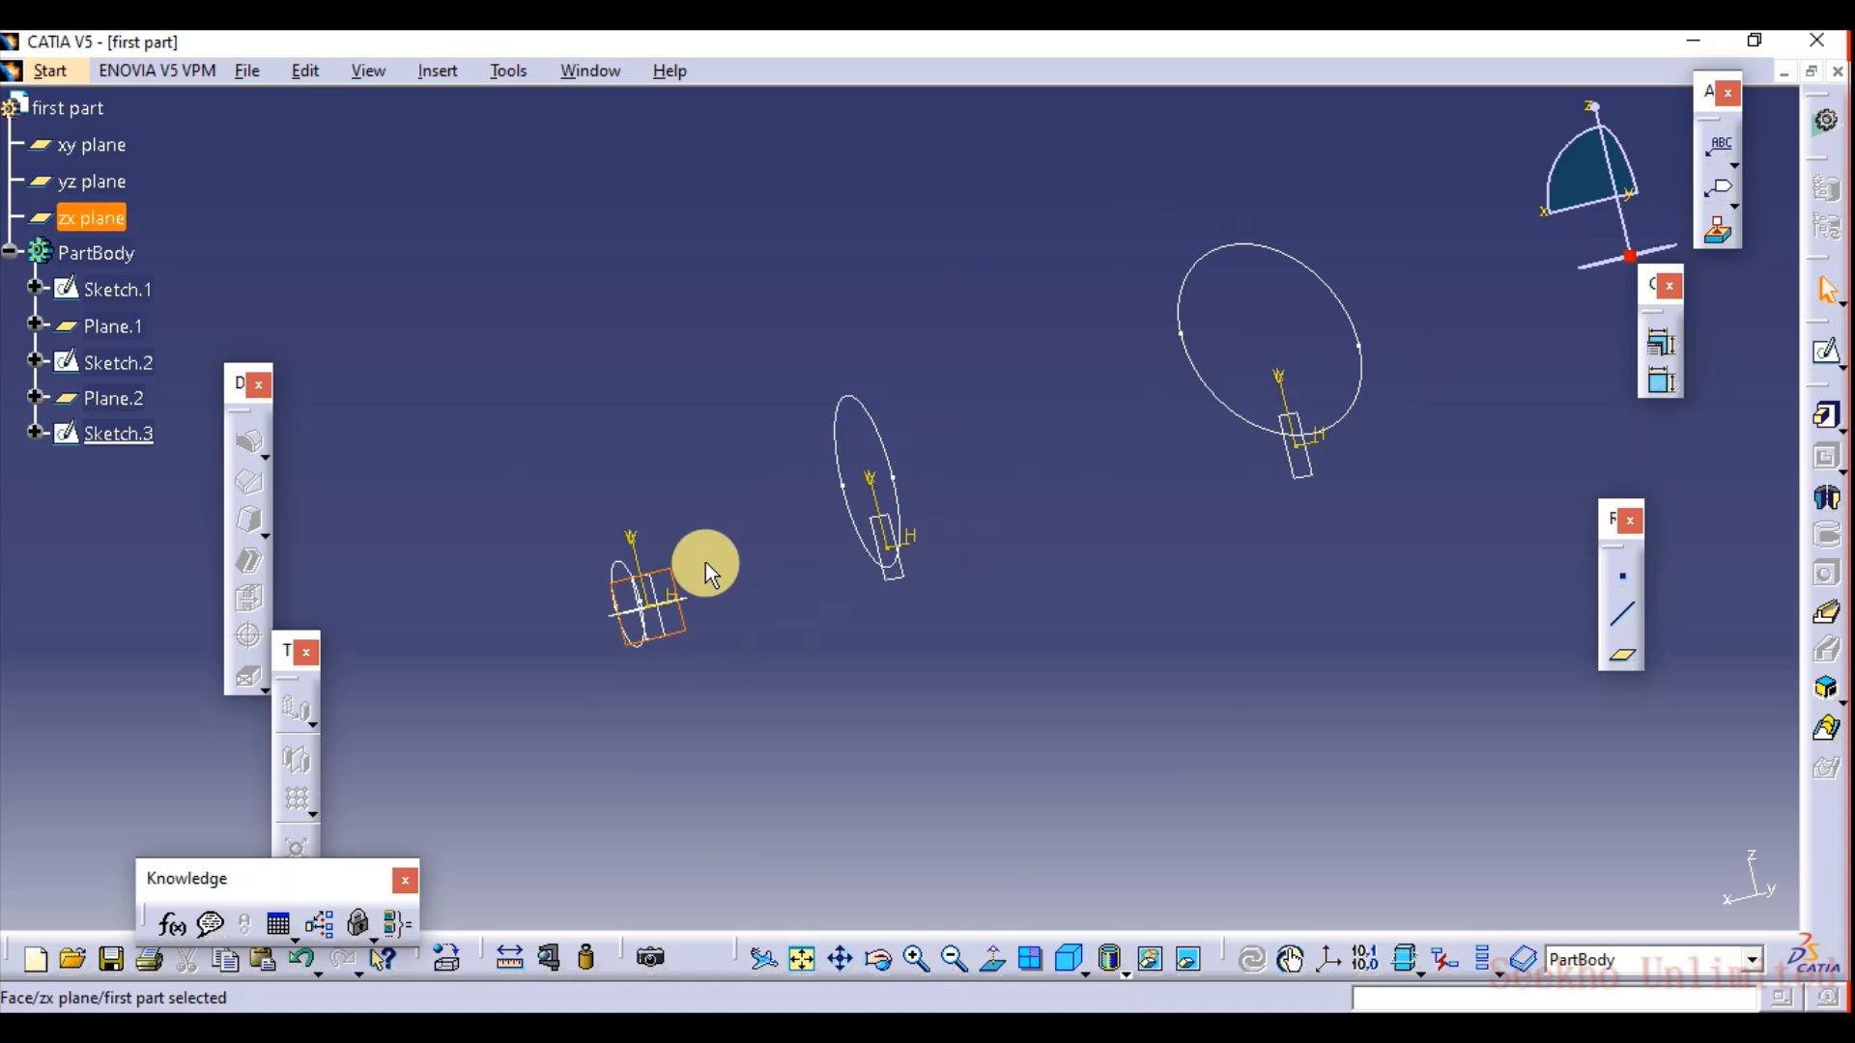
left_click(1817, 355)
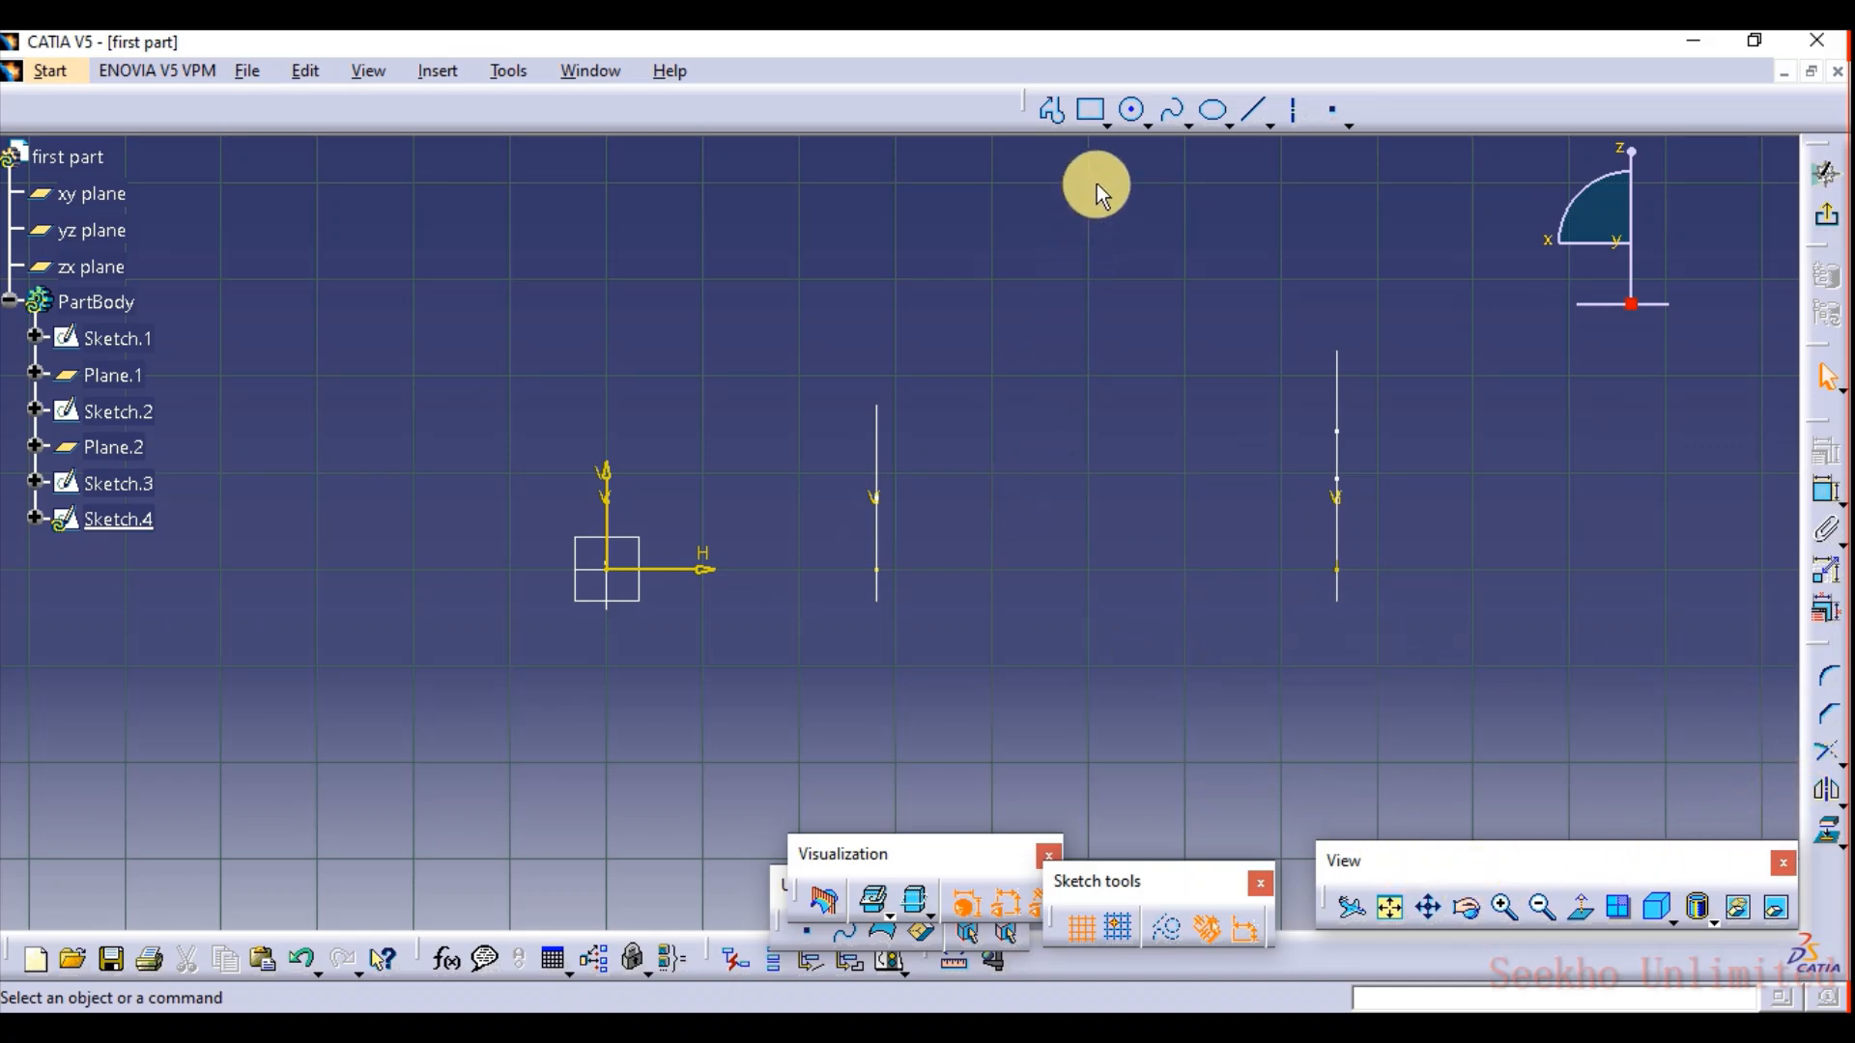
Draw a five-point wavy spline from the first circle's top to about (753, 207) mm near the ellipse's top, and exit the sketch.
left_click(1173, 111)
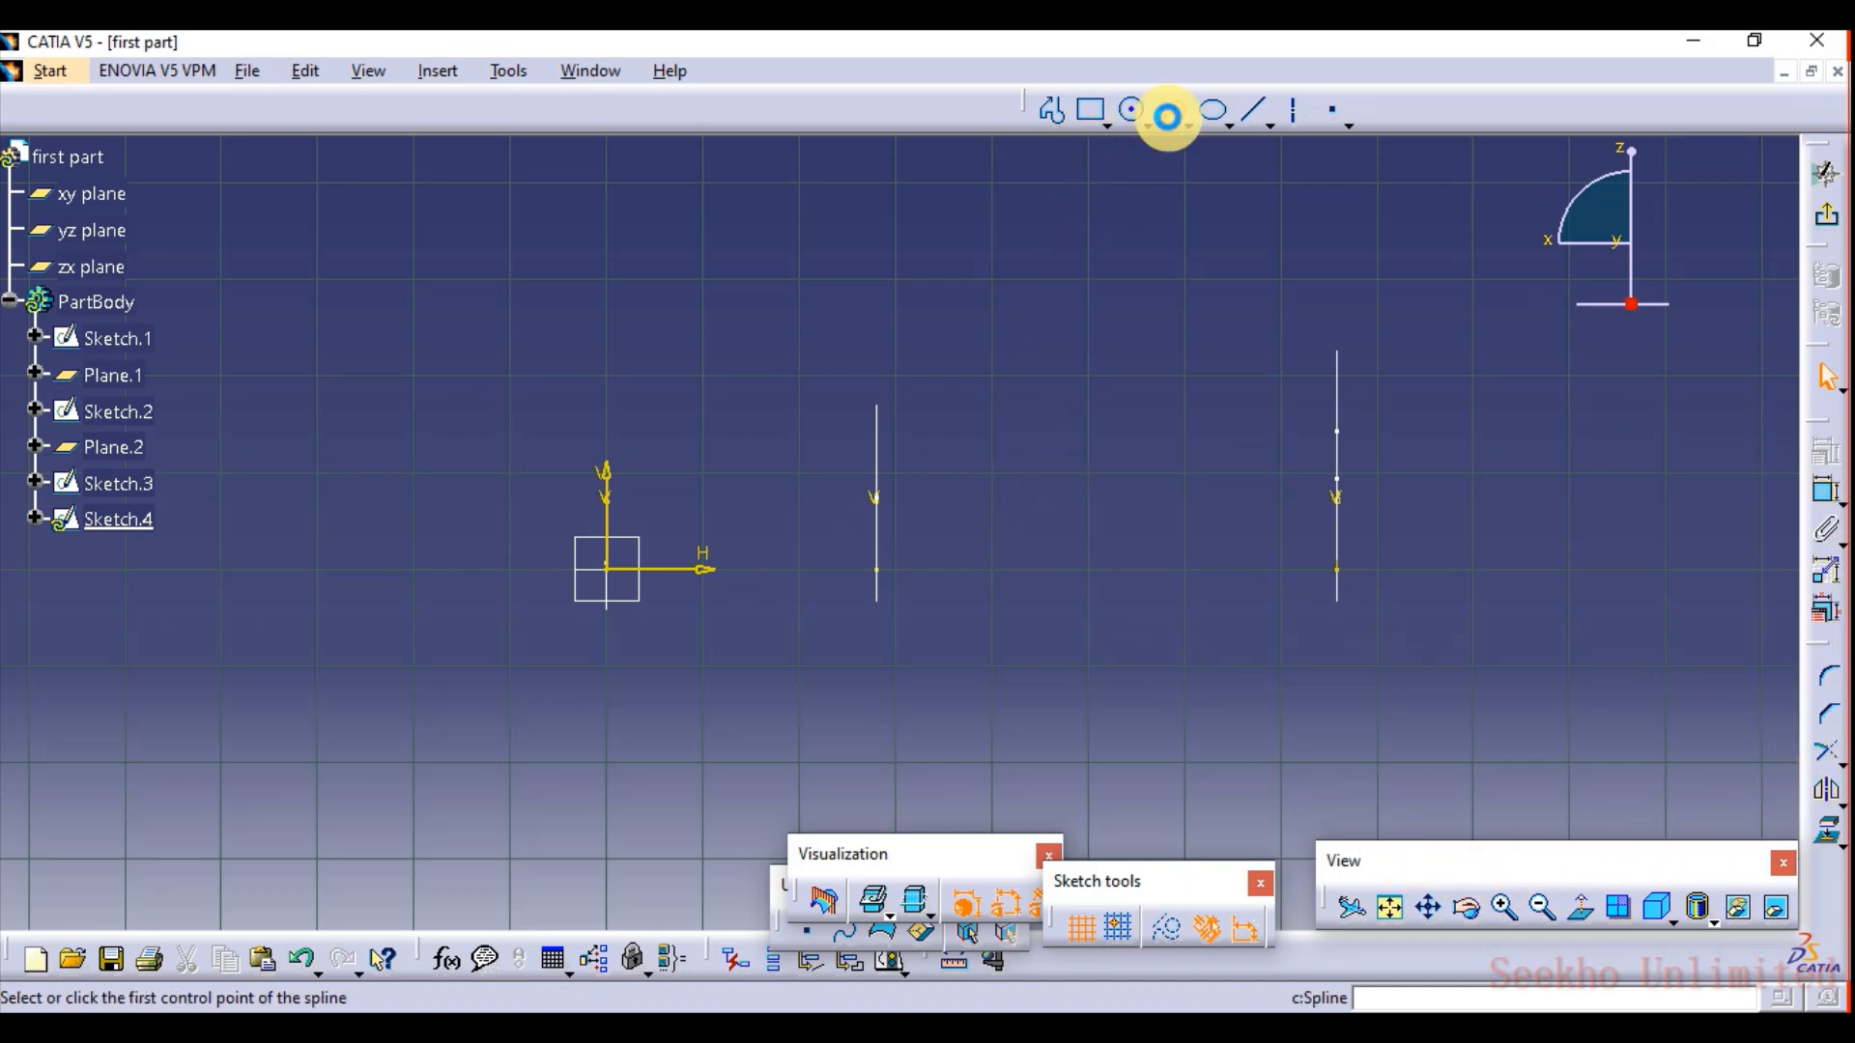
left_click(613, 500)
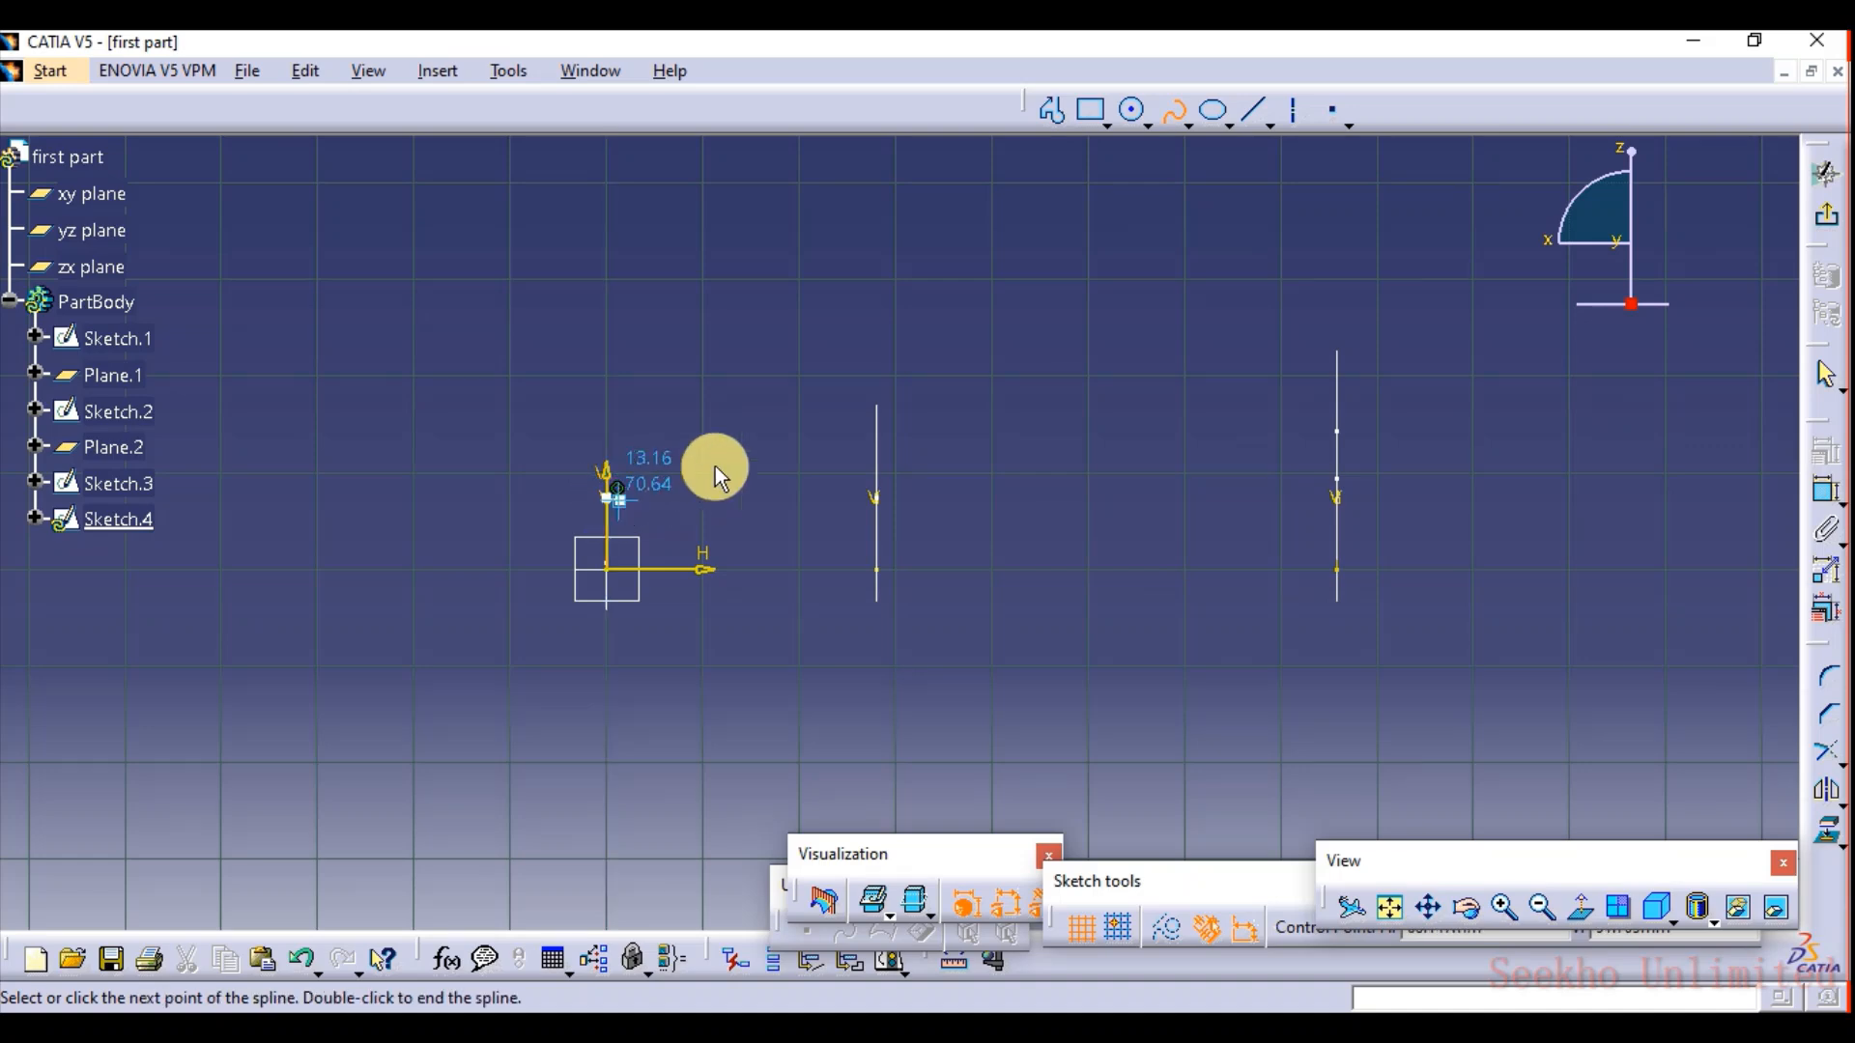
left_click(789, 451)
left_click(993, 450)
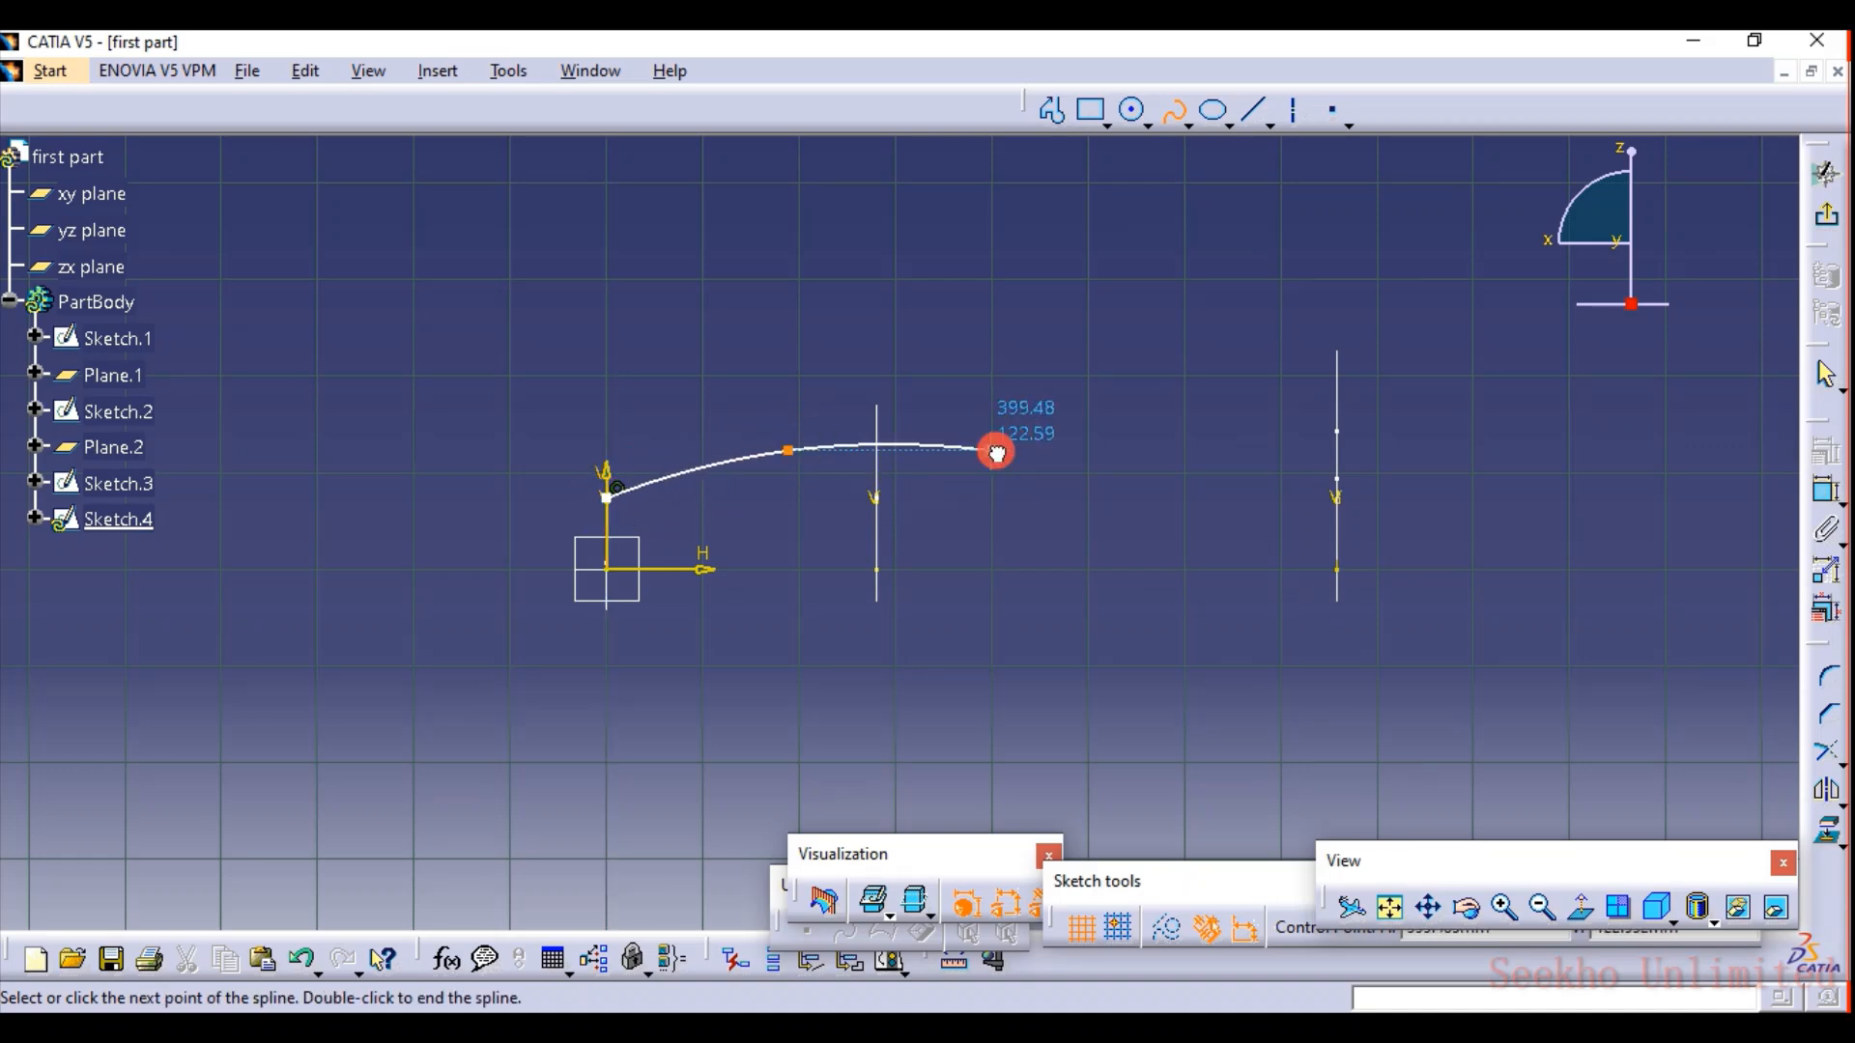
left_click(1194, 400)
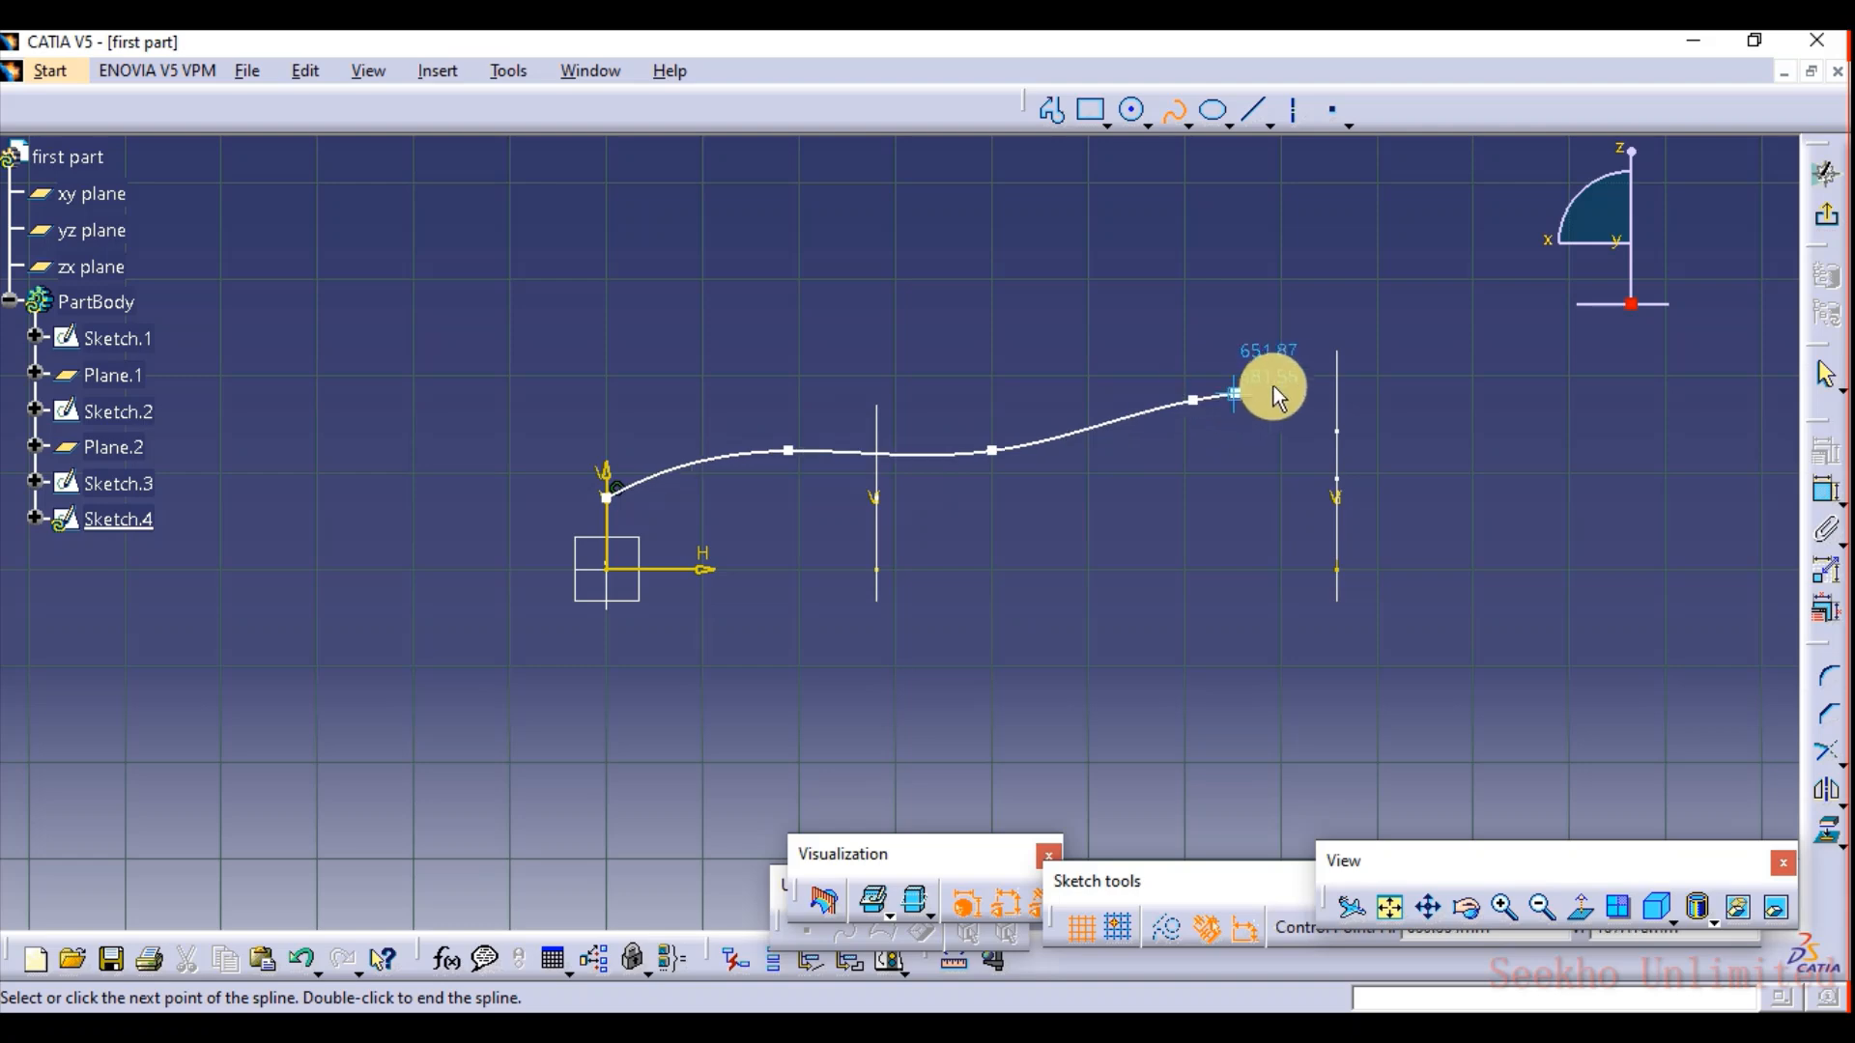
left_click(1333, 368)
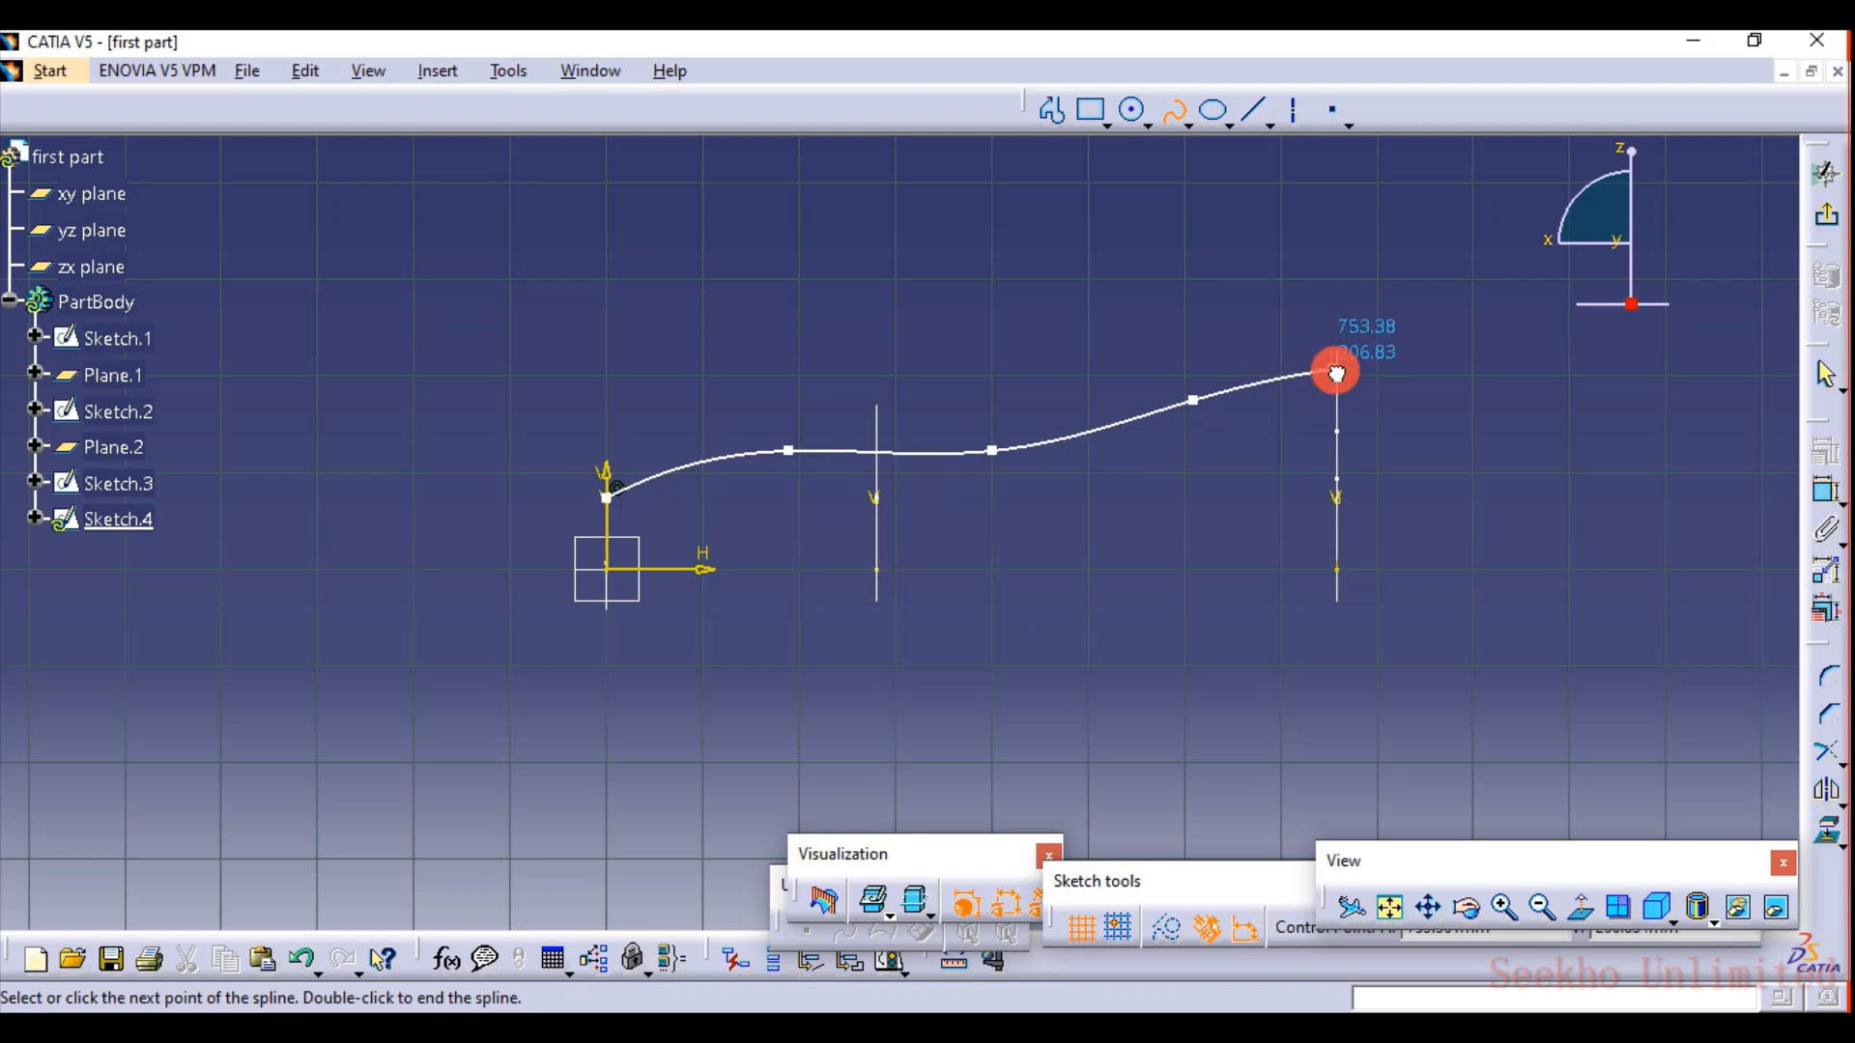
double_click(1299, 446)
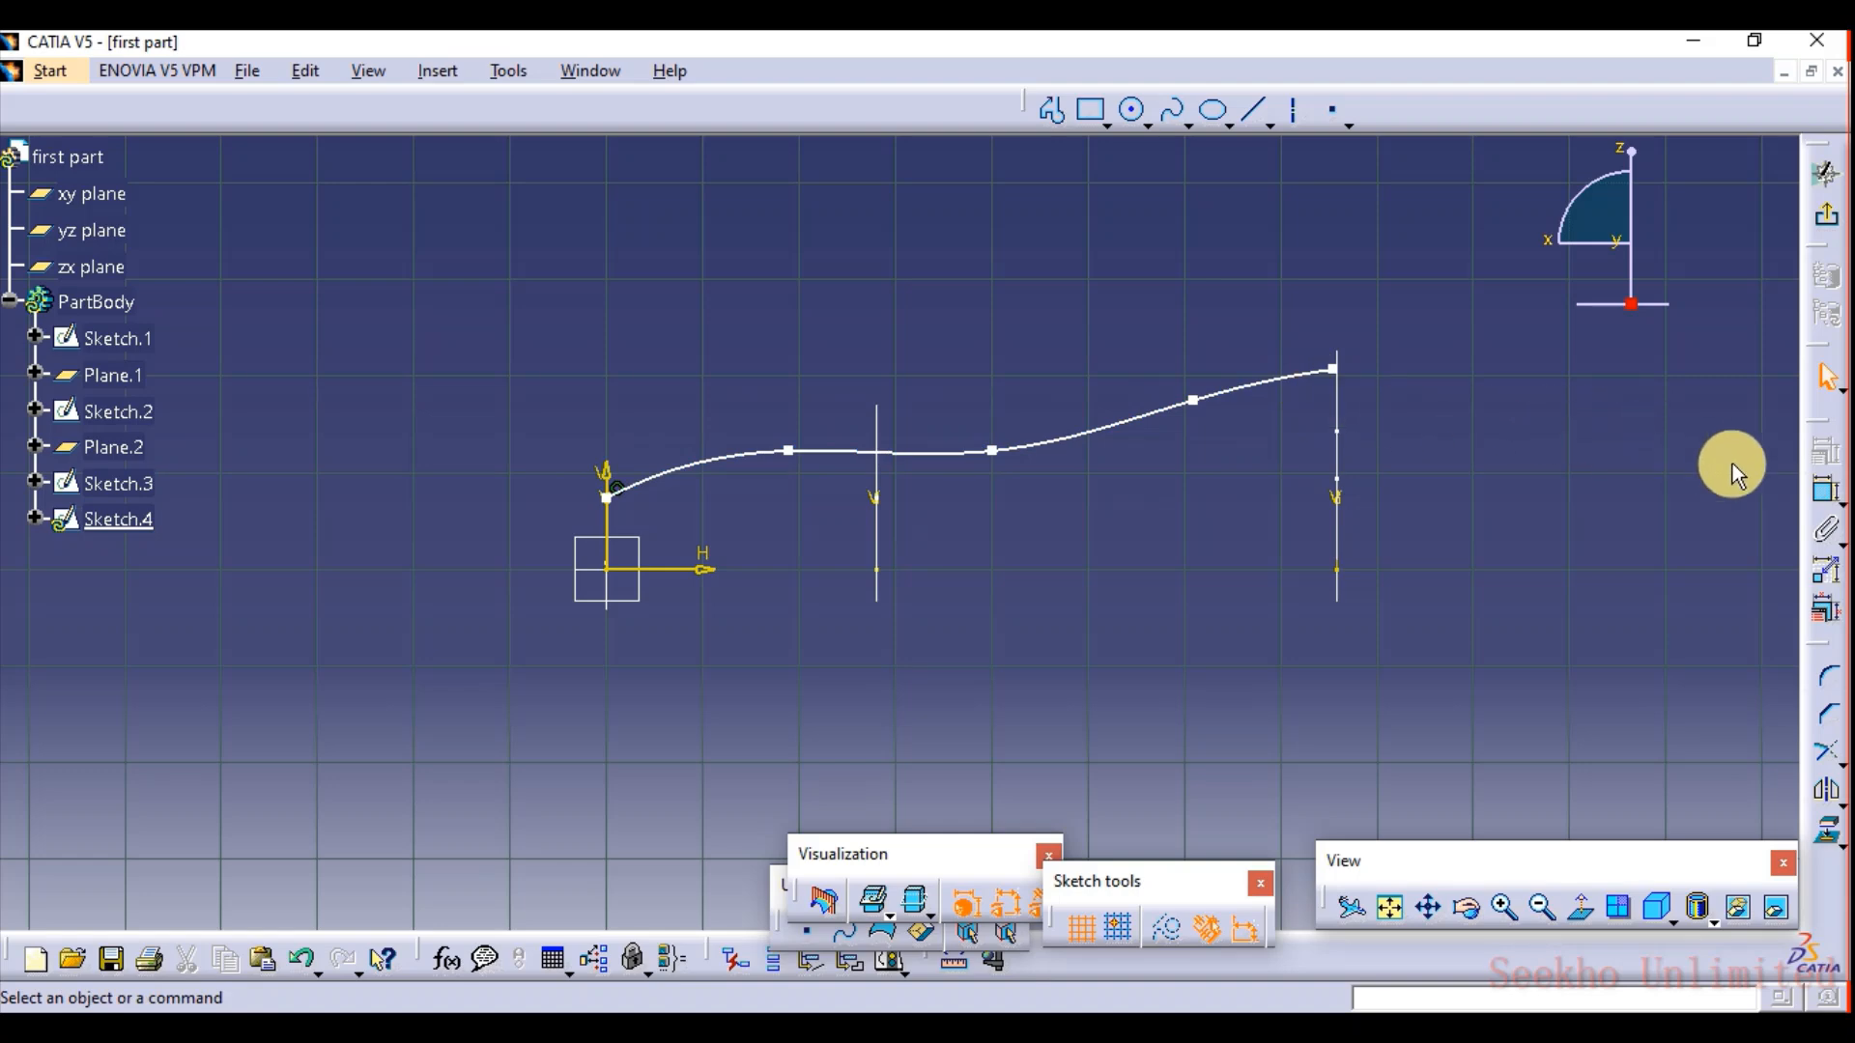
left_click(1830, 232)
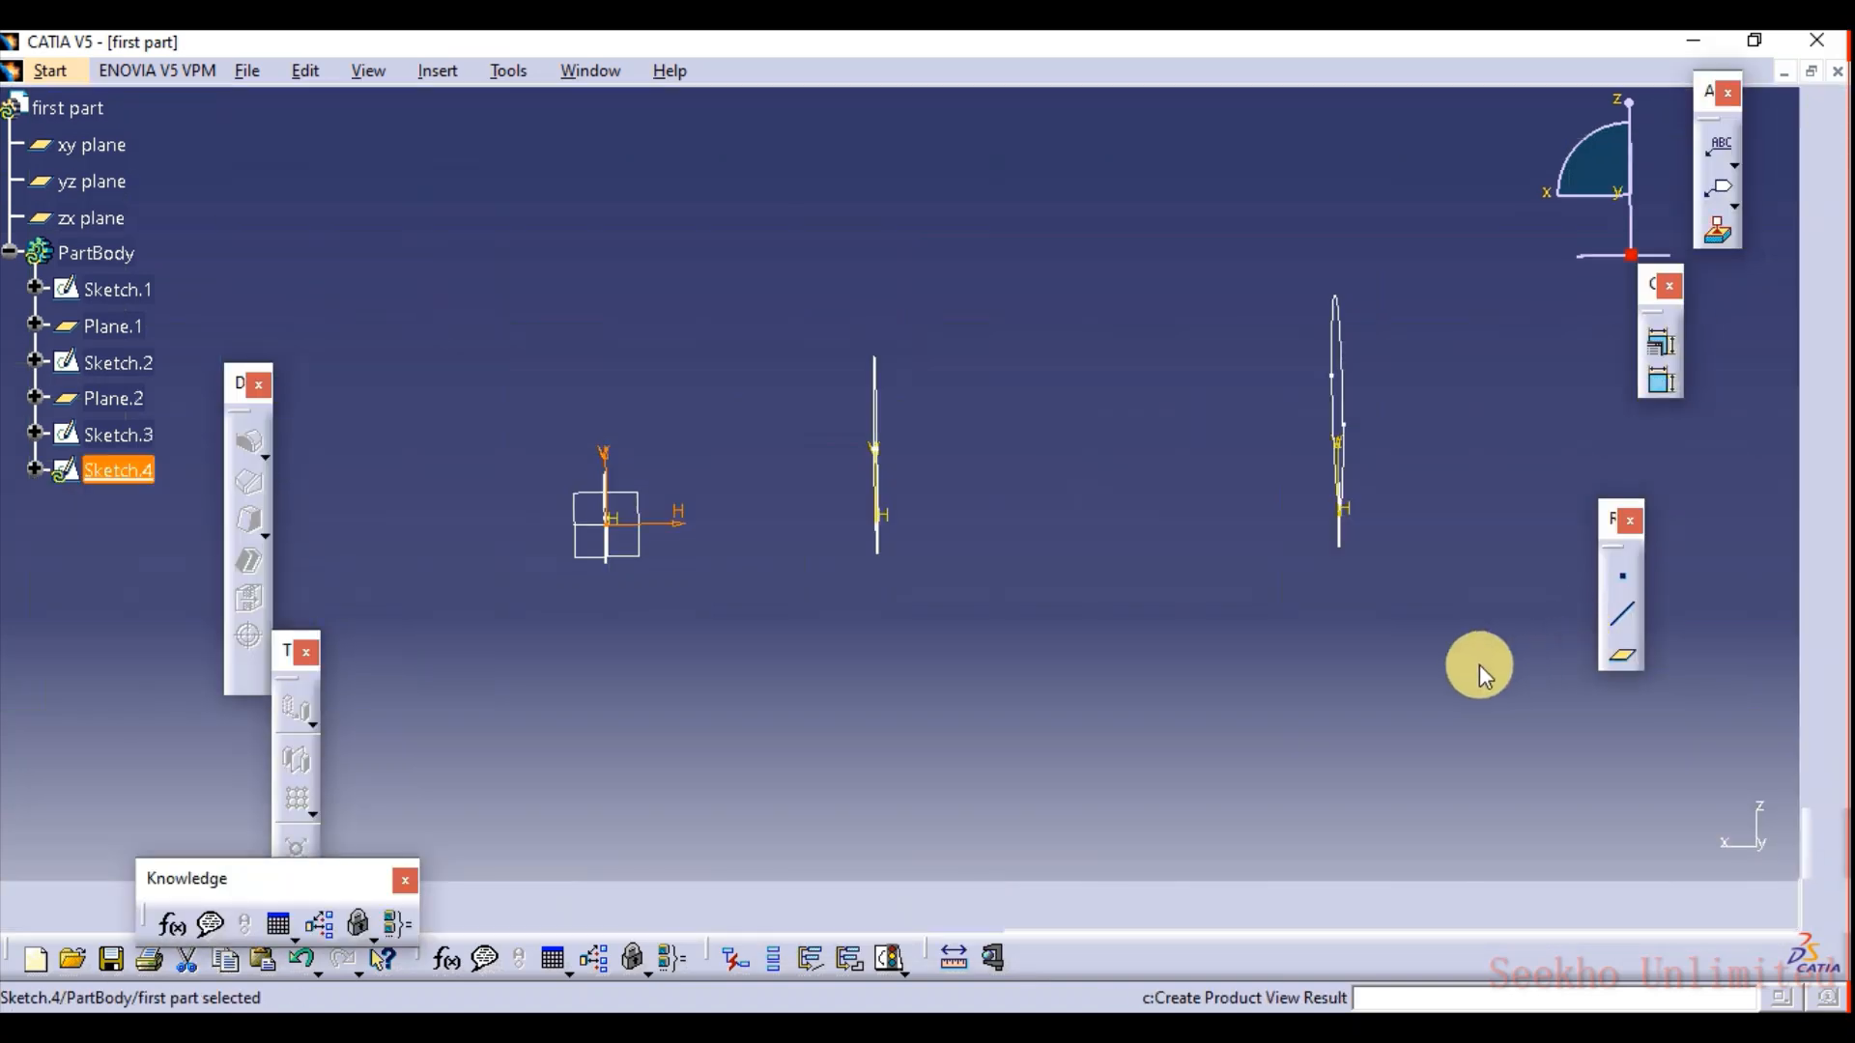
left_click(1348, 668)
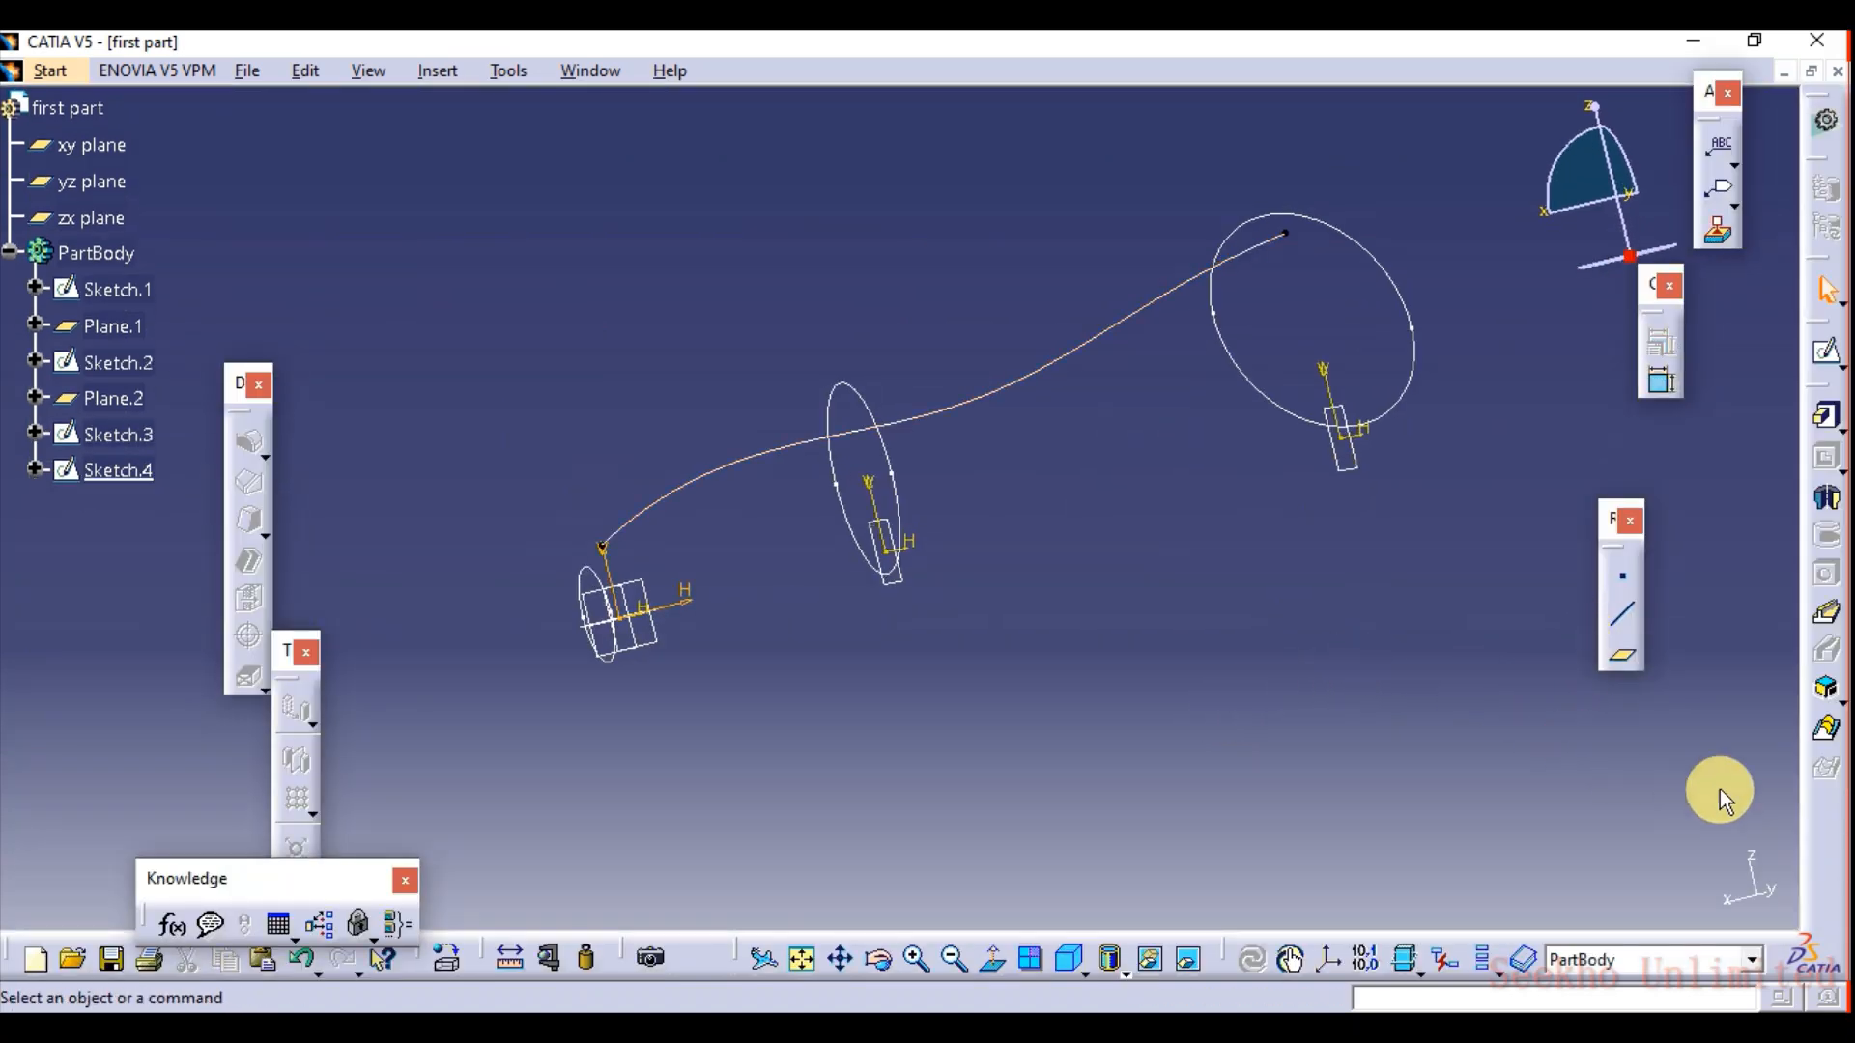
Start a multi-sections solid with the two circles, Sketch.1 and Sketch.2, and the ellipse, Sketch.3, as sections.
left_click(1820, 727)
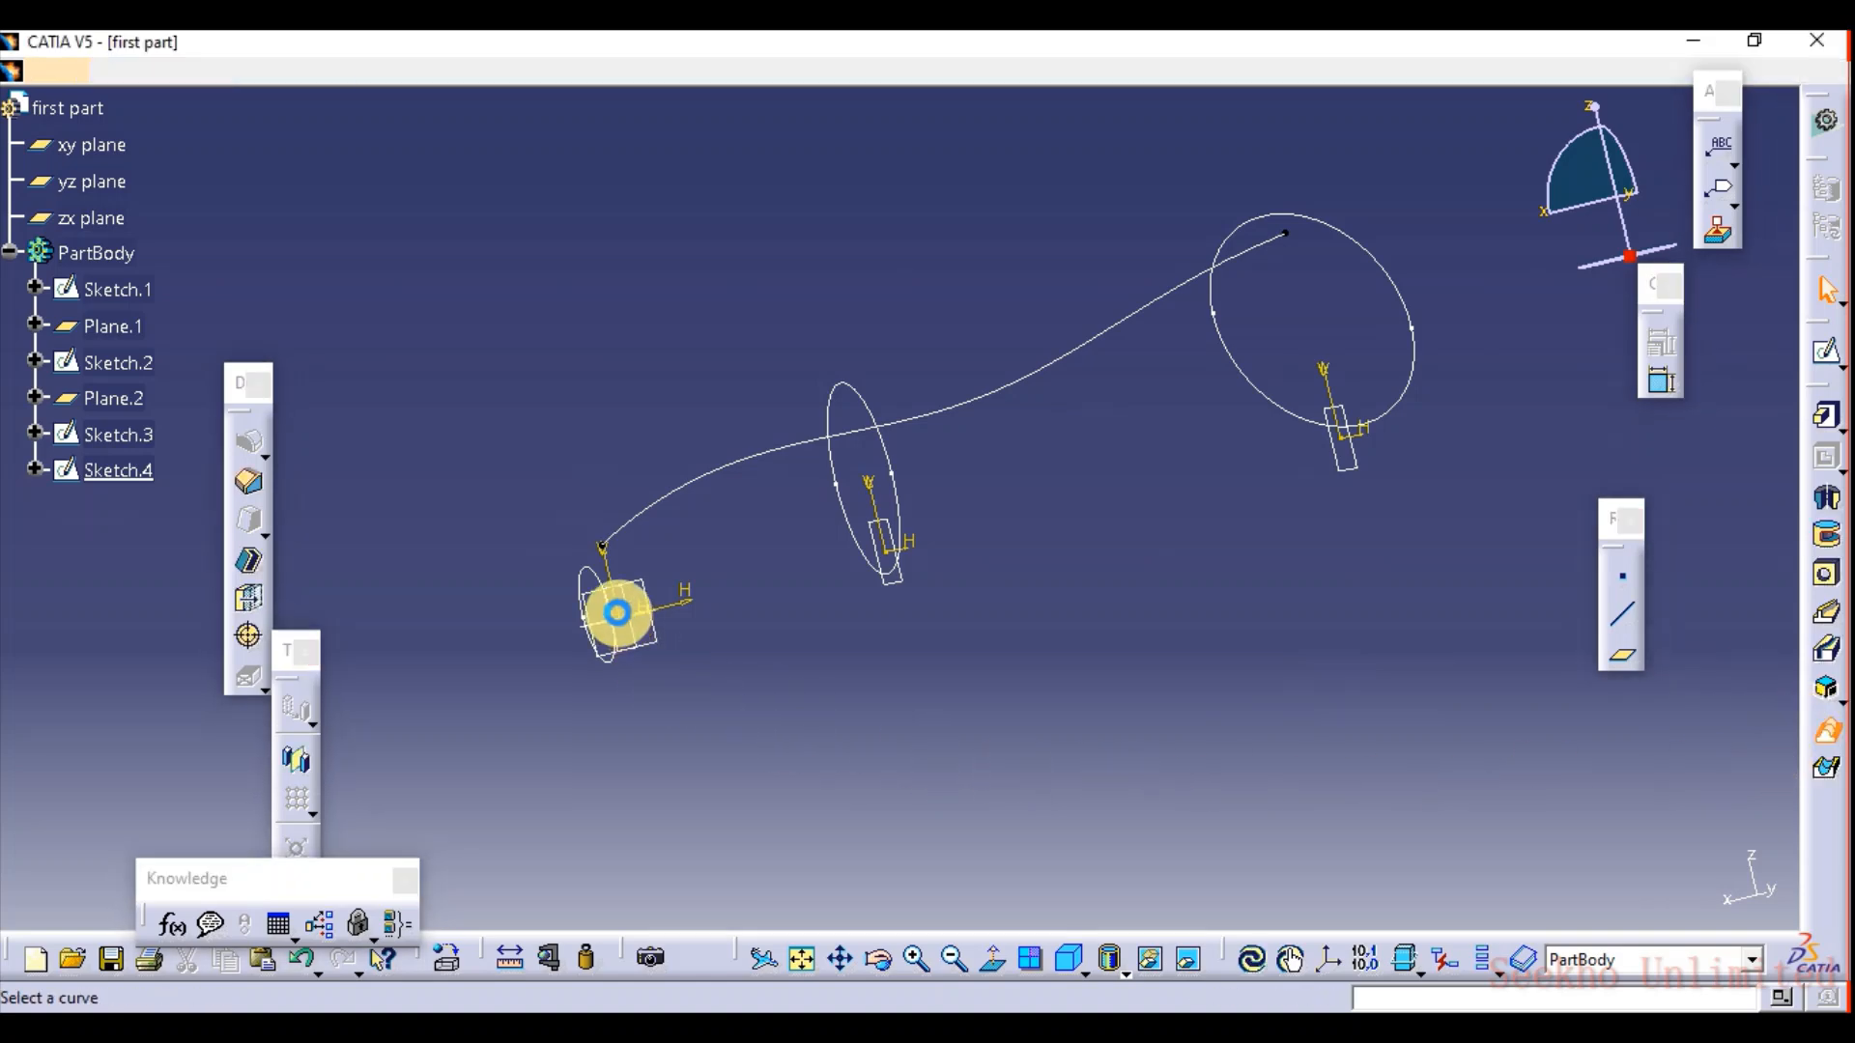
left_click(578, 573)
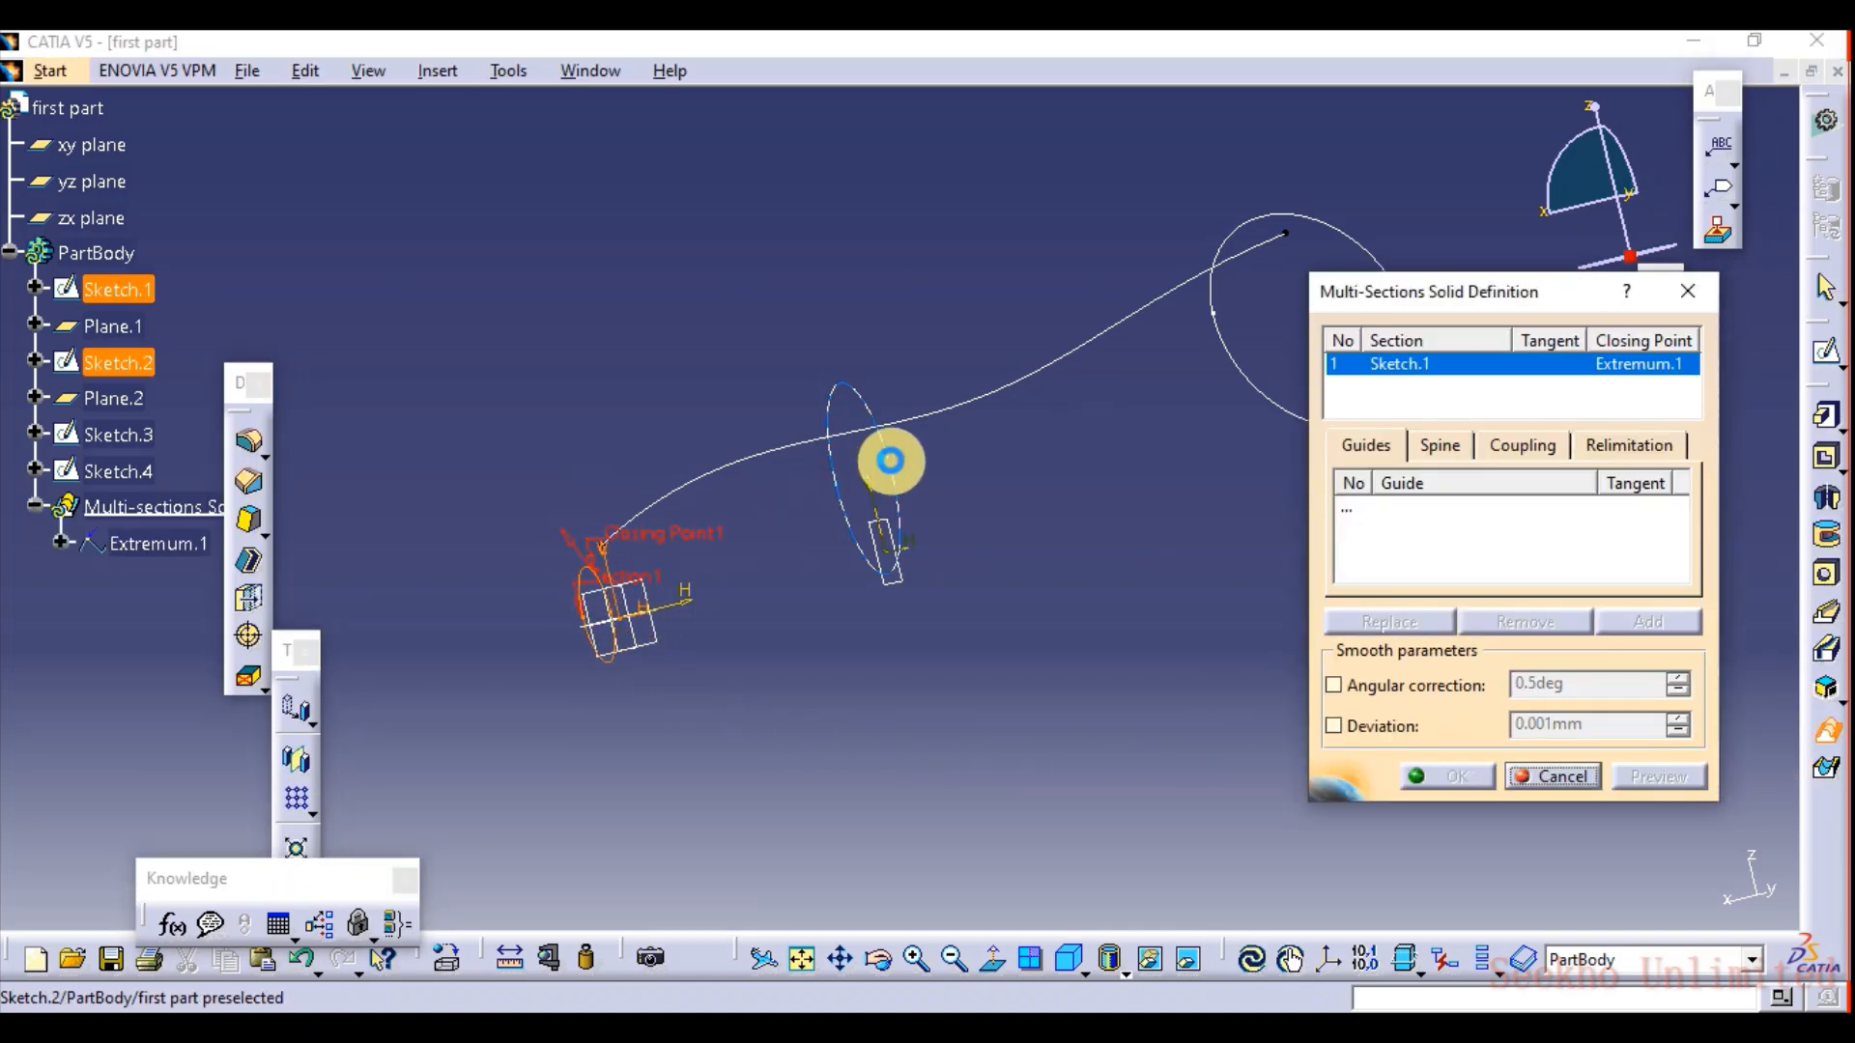
left_click(890, 461)
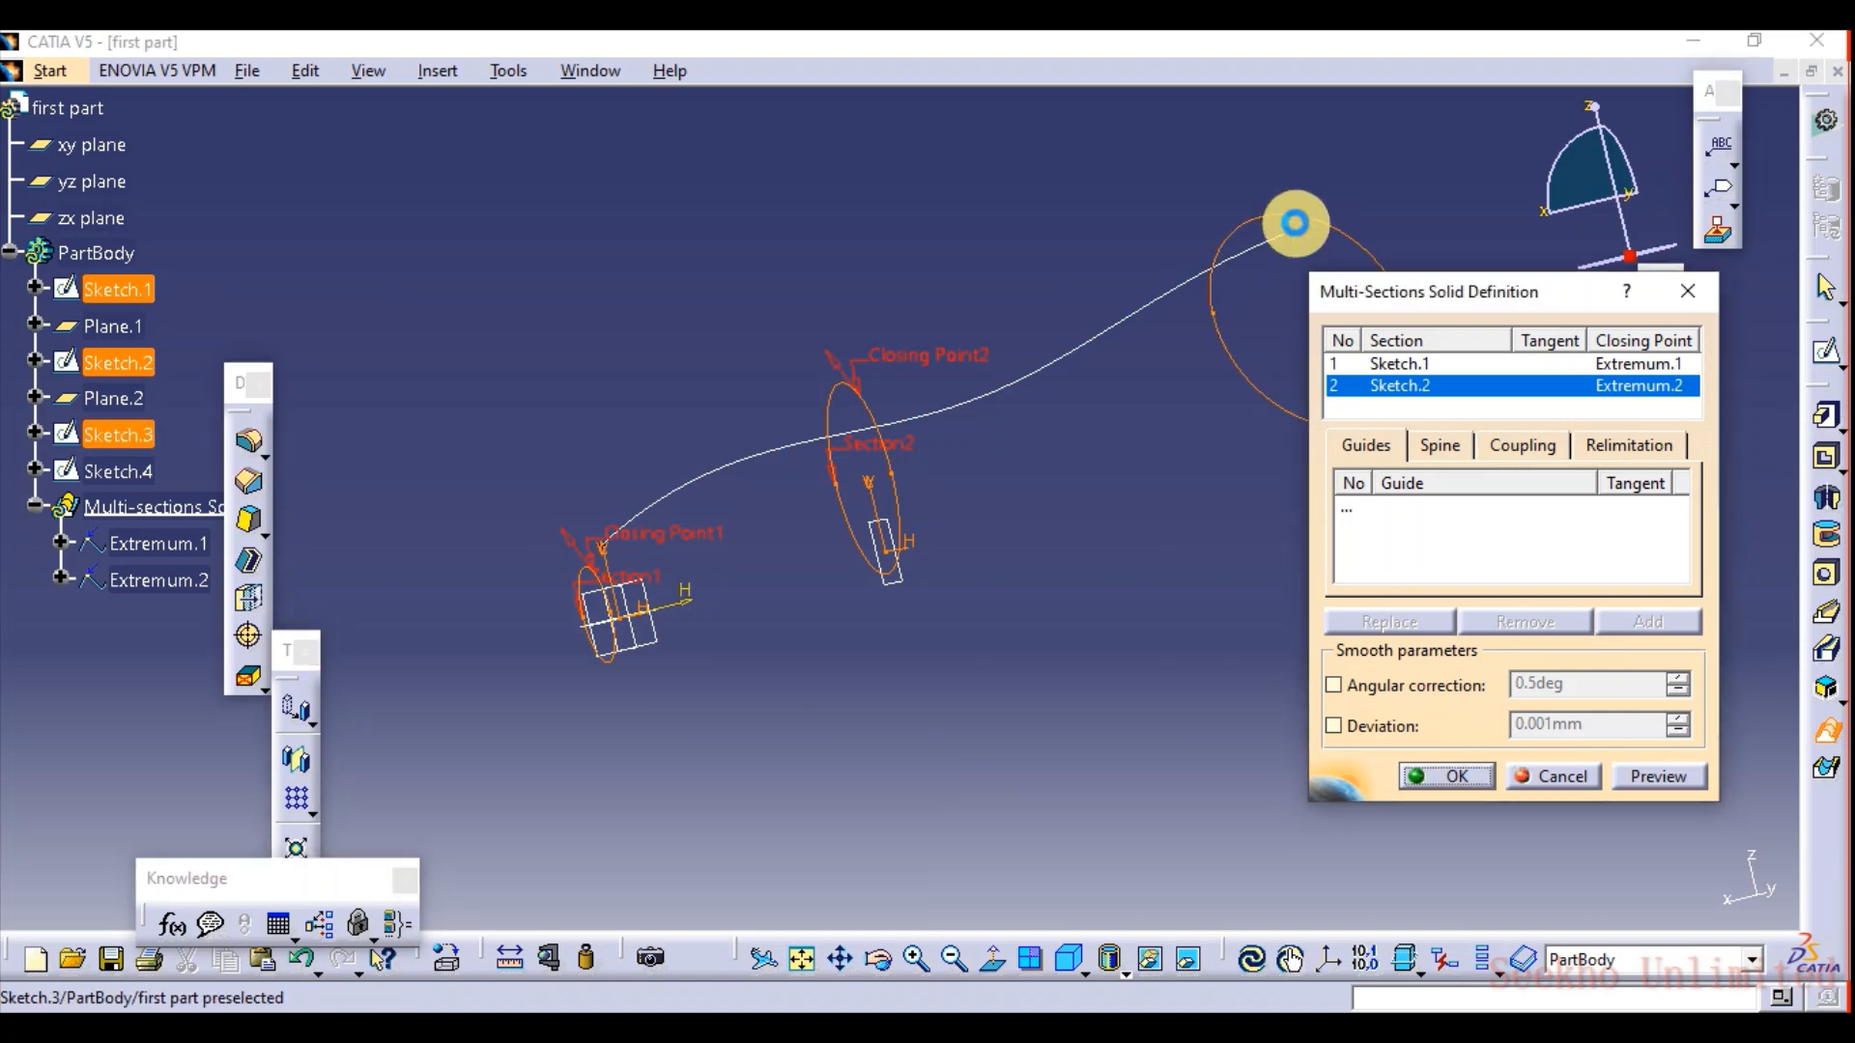
left_click(1292, 209)
Set the spline Sketch.4 as the spine, preview the multi-sections solid and create it.
left_click(1396, 512)
left_click(1446, 447)
left_click(991, 384)
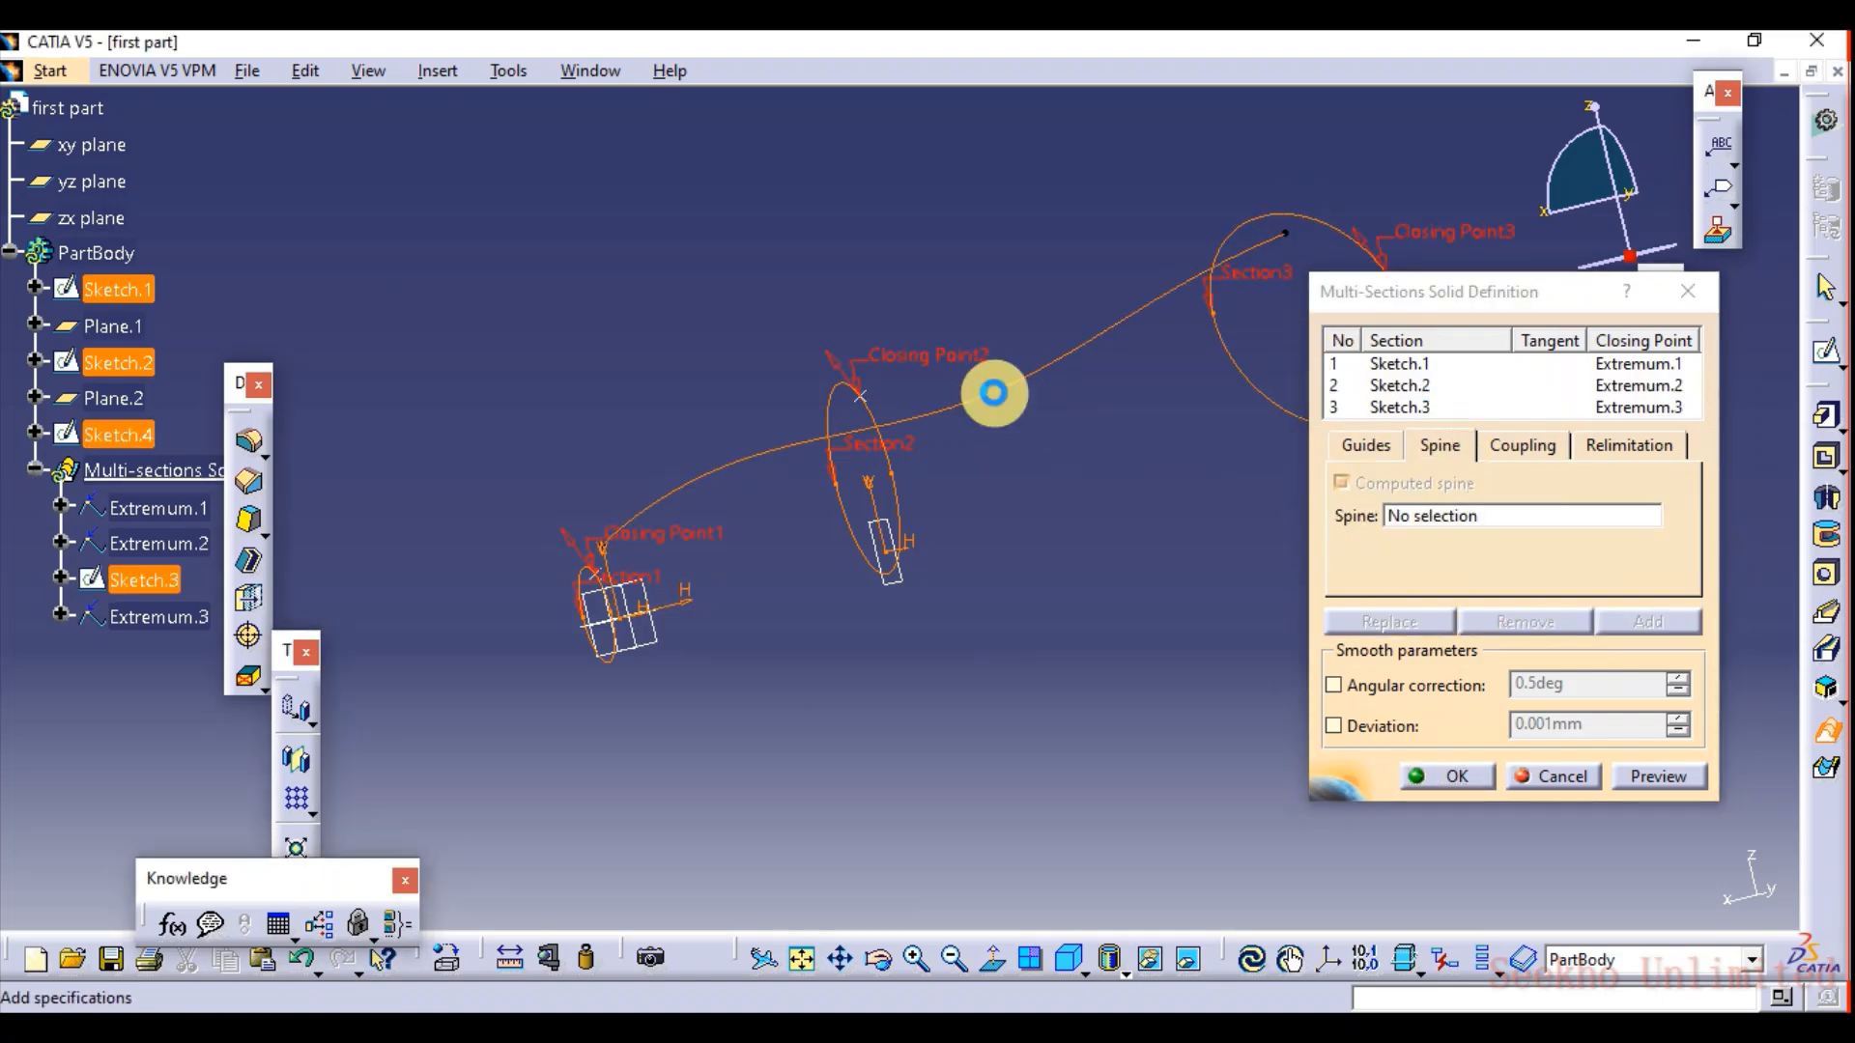
middle_click_drag(1118, 663, 866, 704)
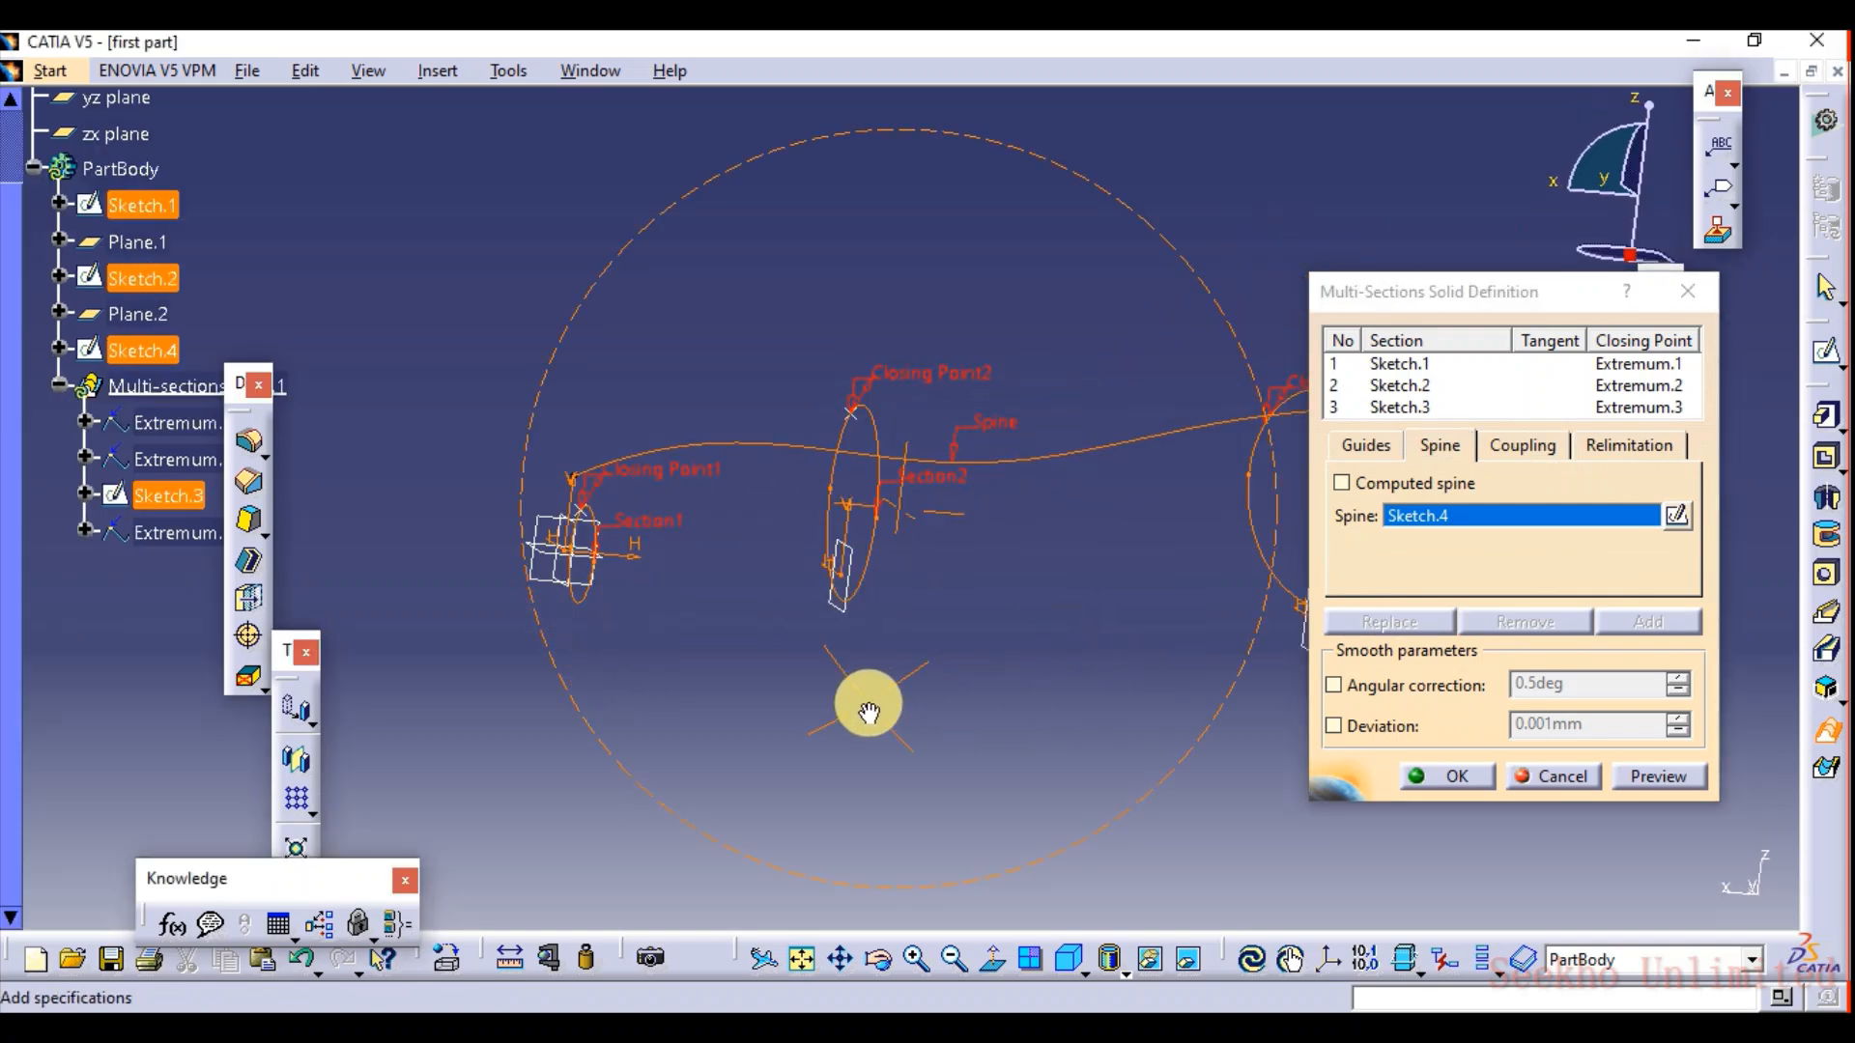
middle_click_drag(1056, 694, 879, 637)
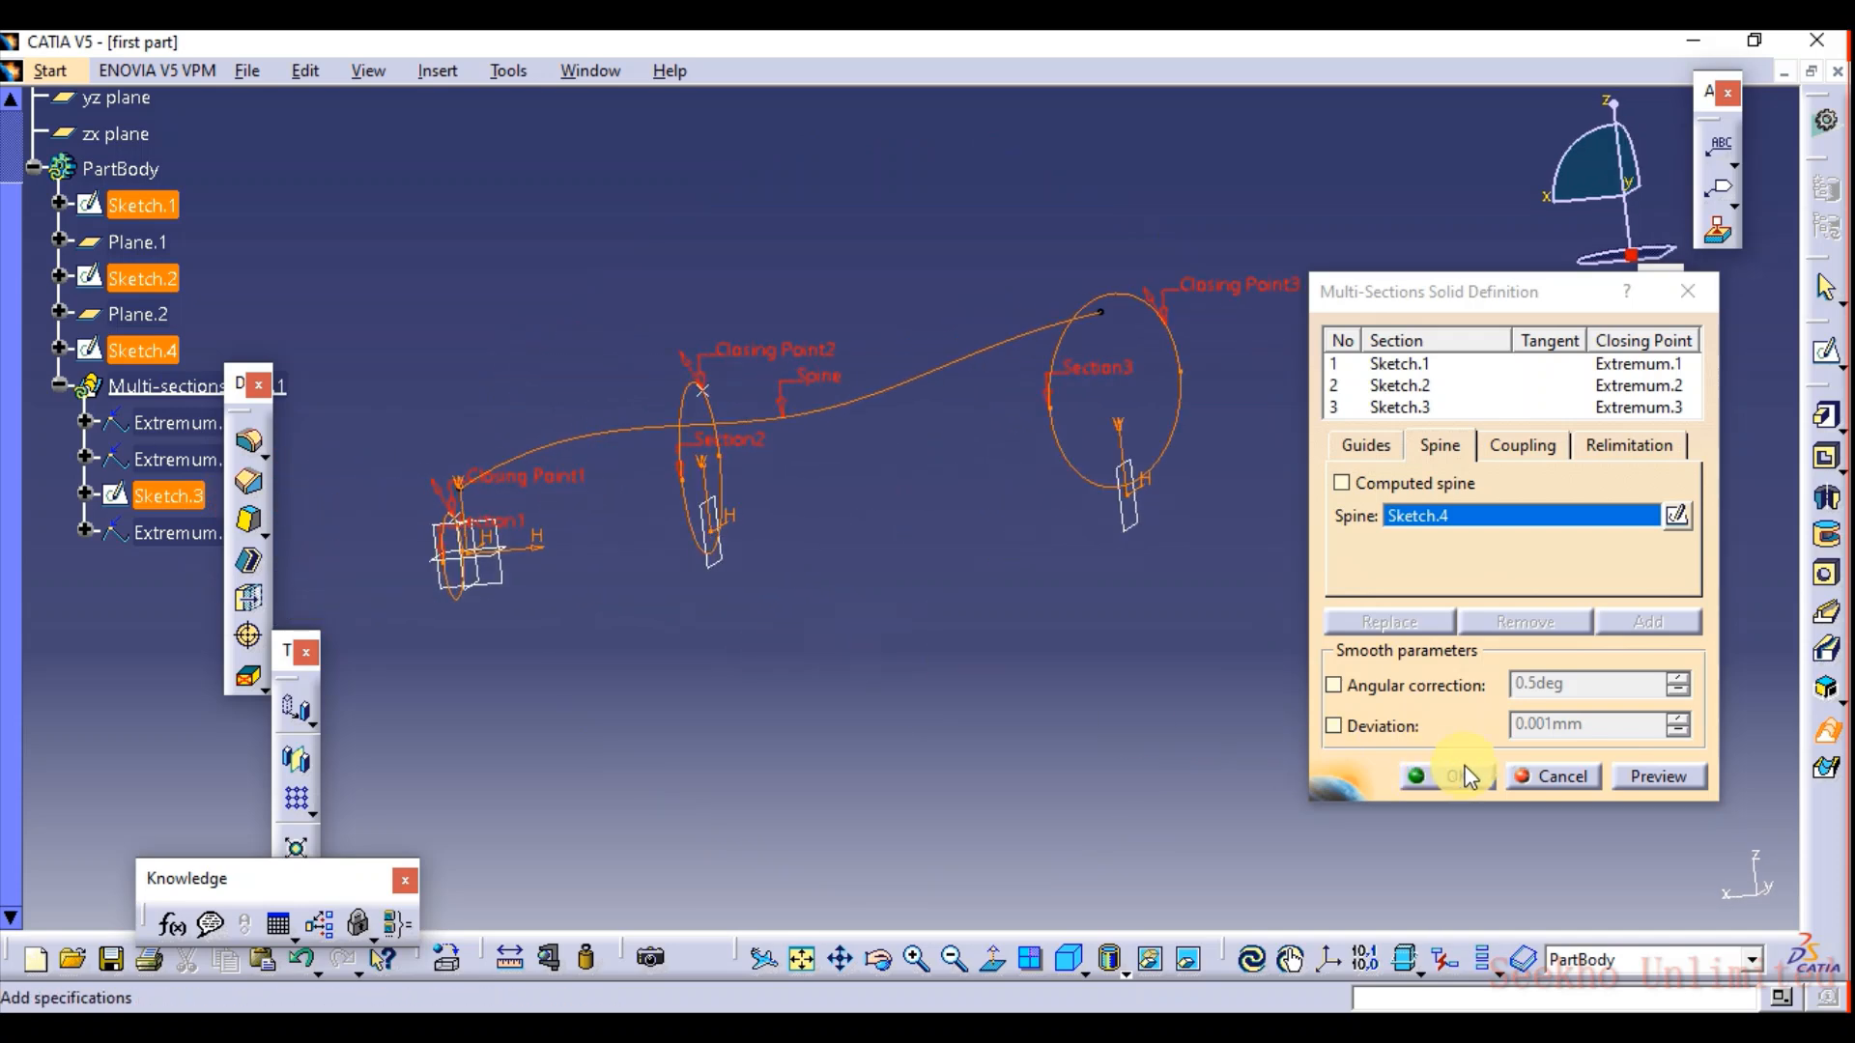
left_click(1654, 783)
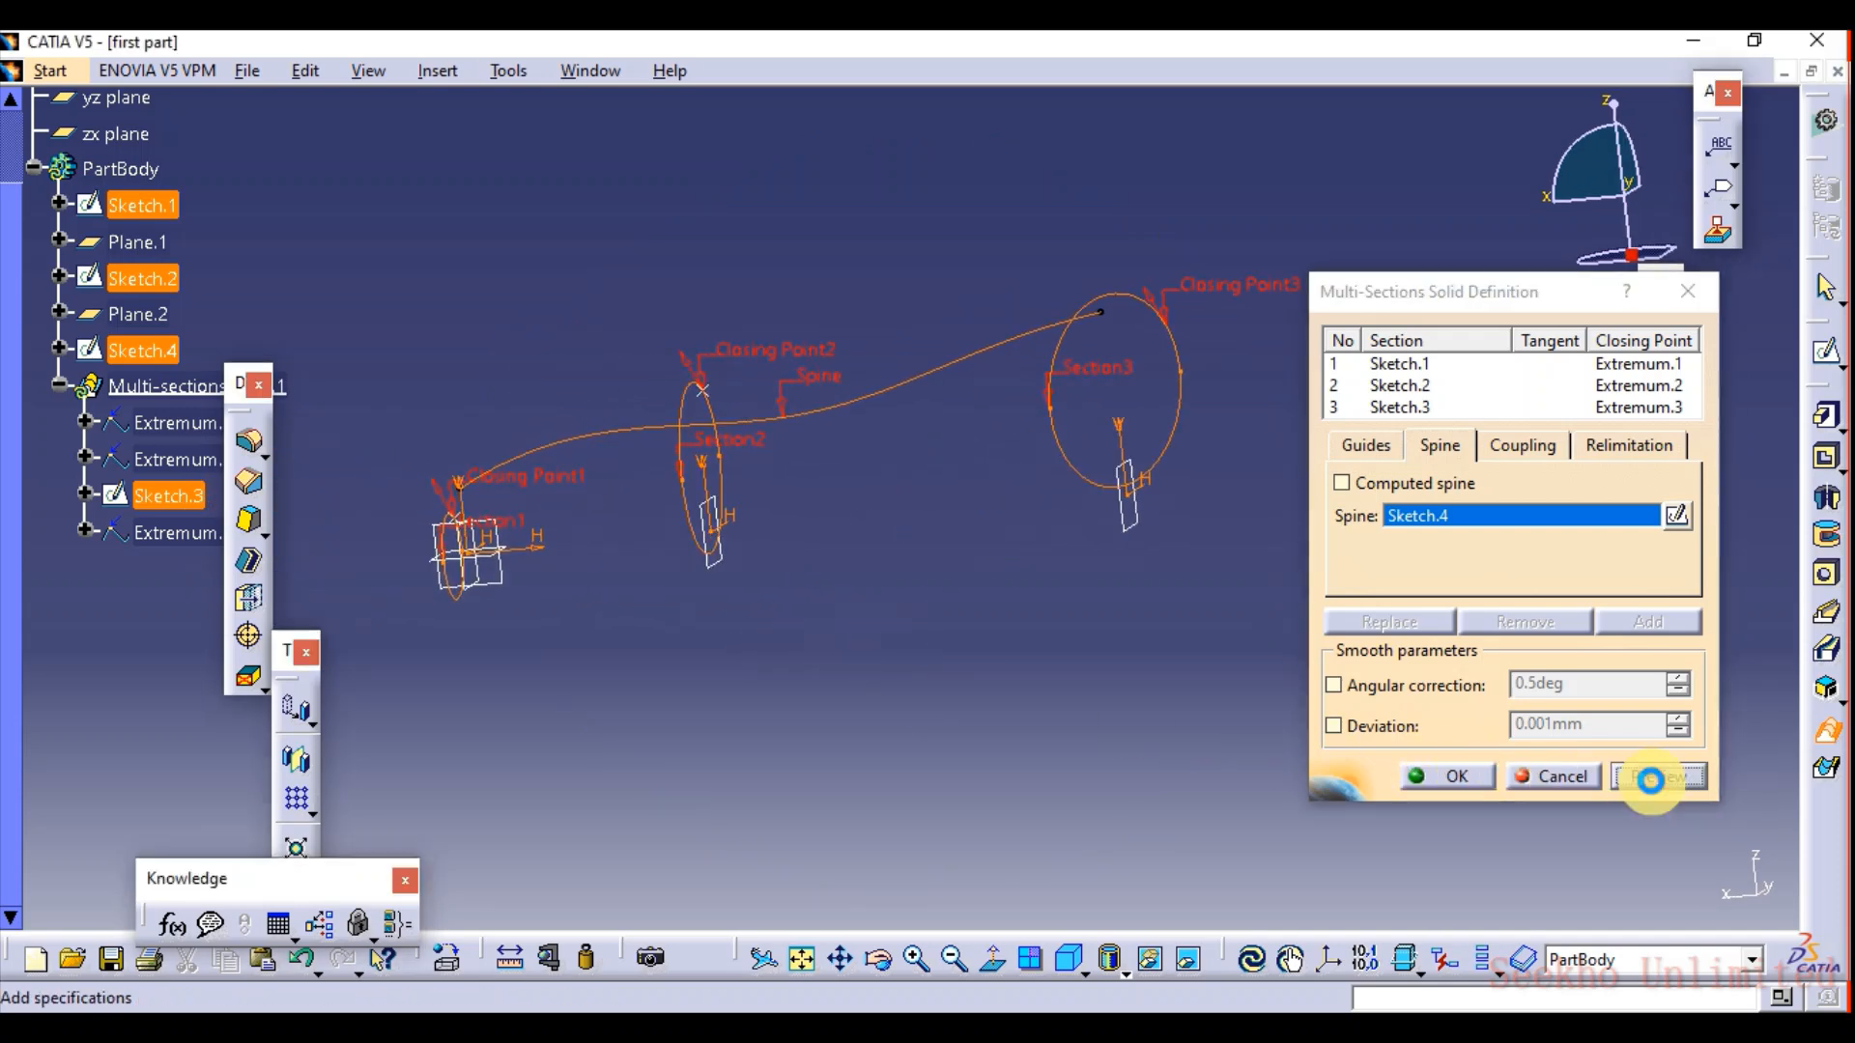
left_click(1460, 777)
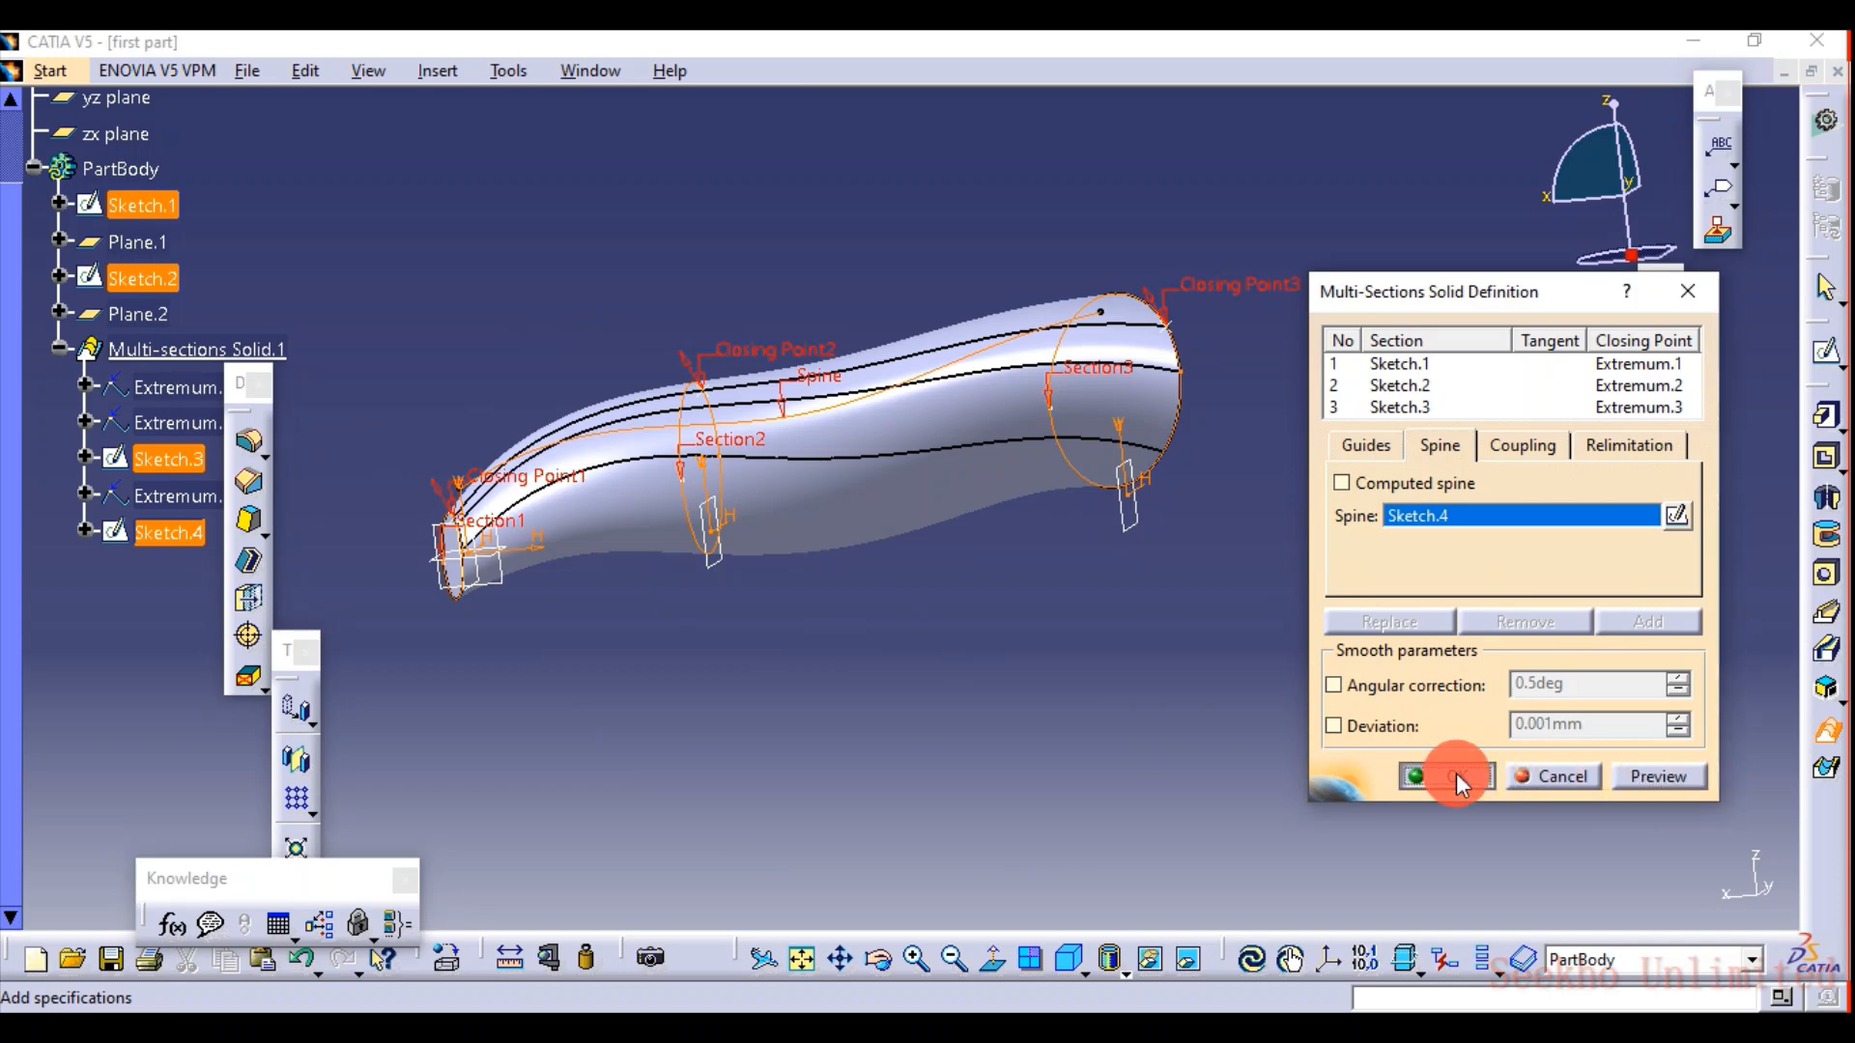
Show the hidden section sketches Sketch.3, Sketch.2 and Sketch.1 and view the solid from the side.
middle_click_drag(933, 592, 1353, 667)
right_click(170, 459)
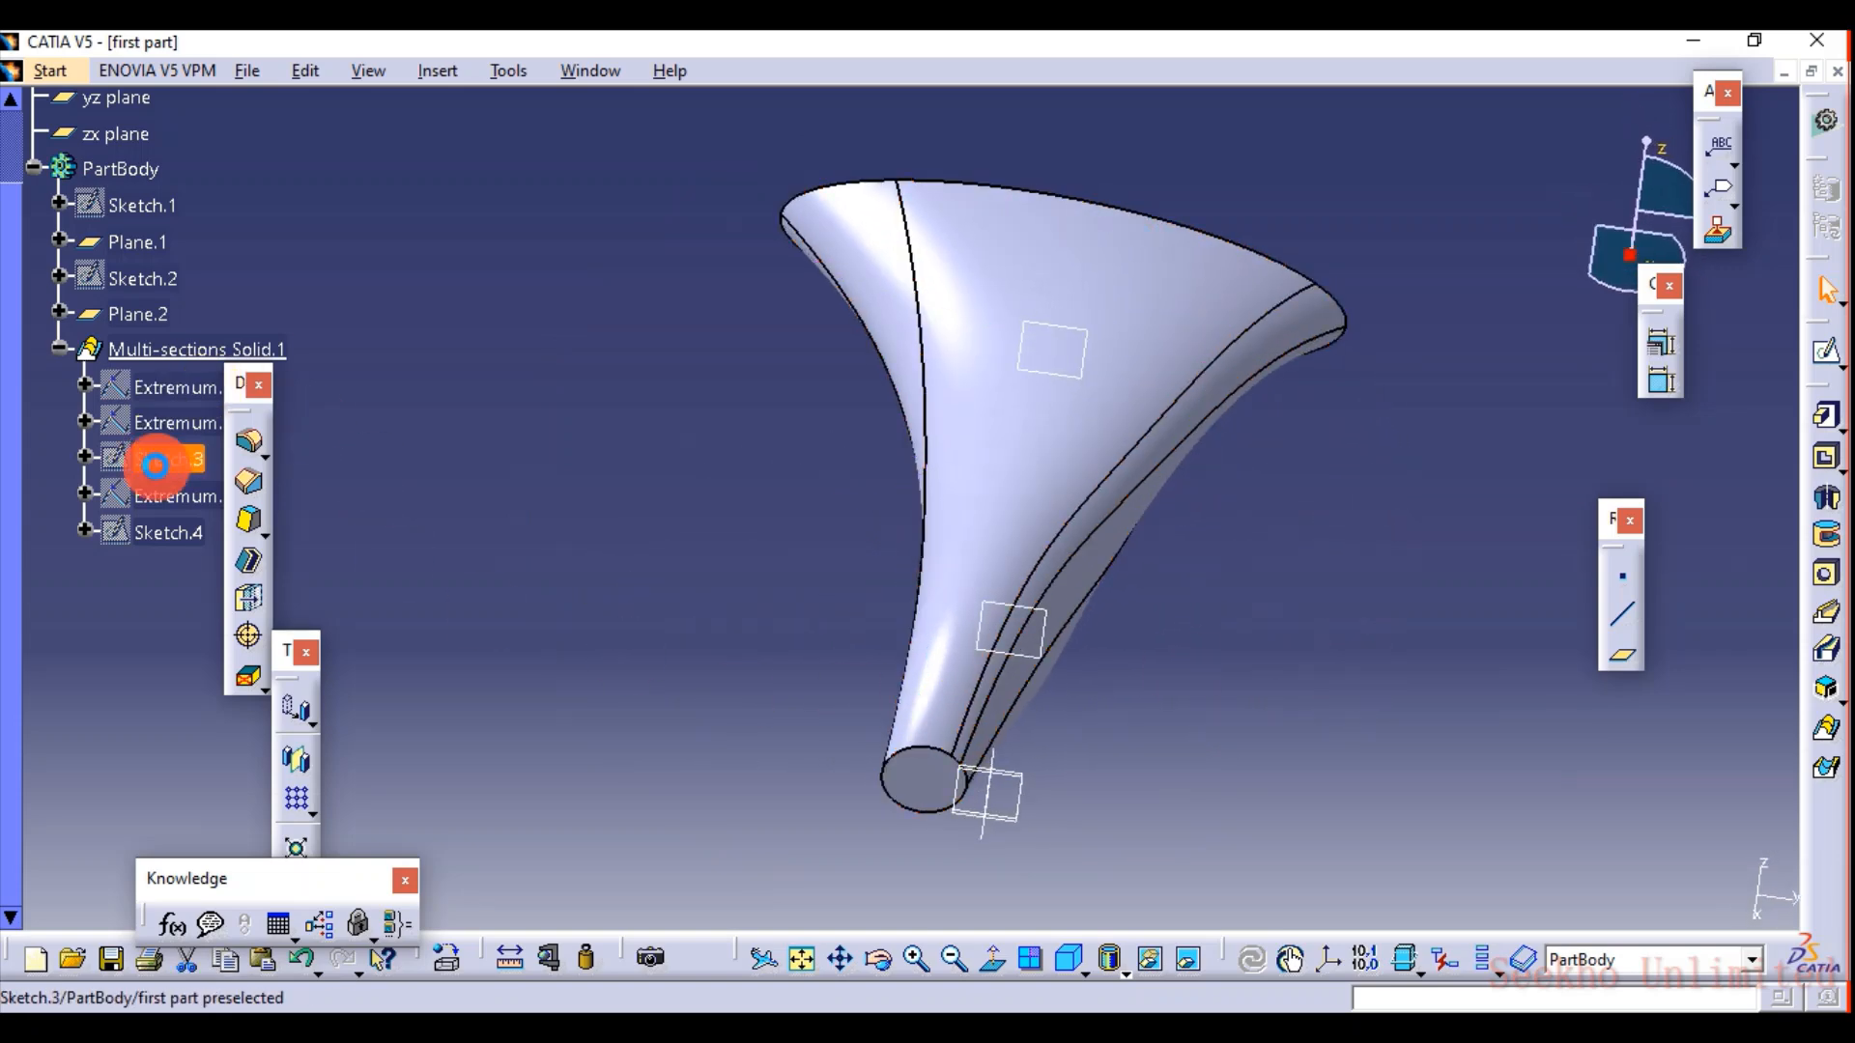
left_click(247, 543)
right_click(160, 277)
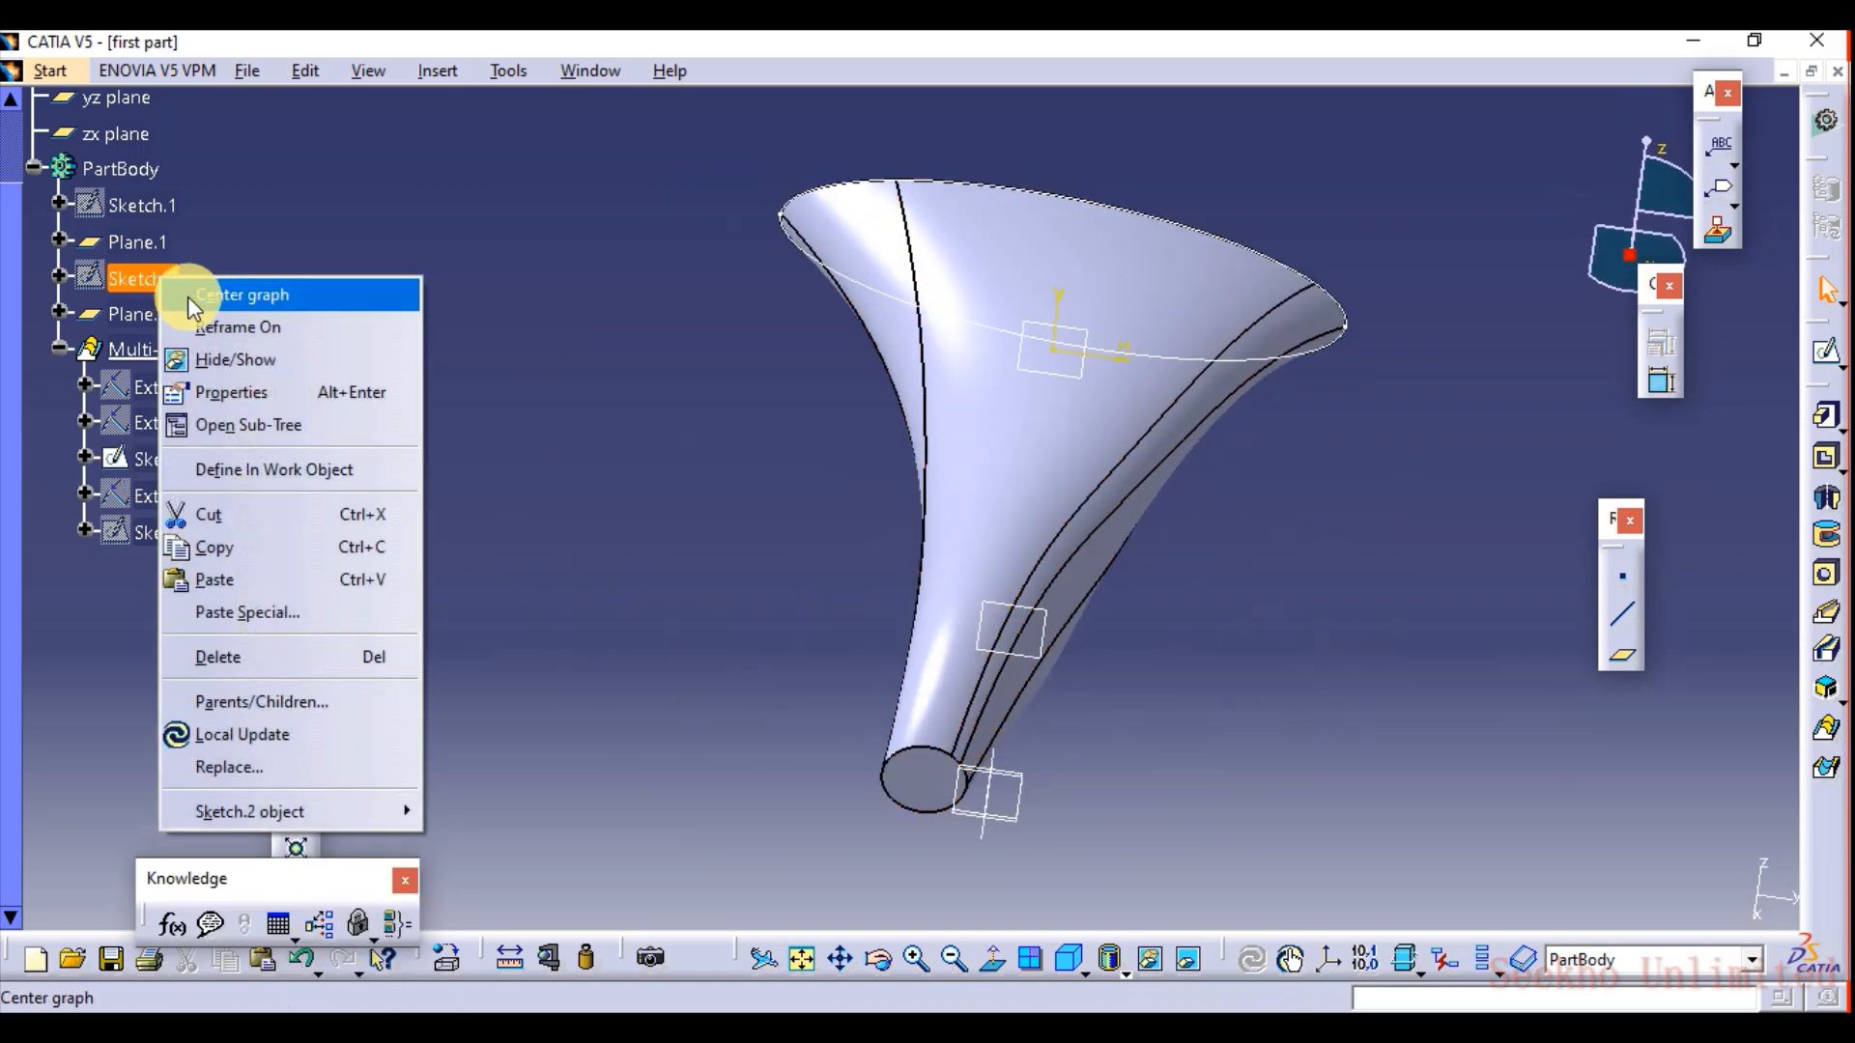
left_click(213, 360)
right_click(140, 204)
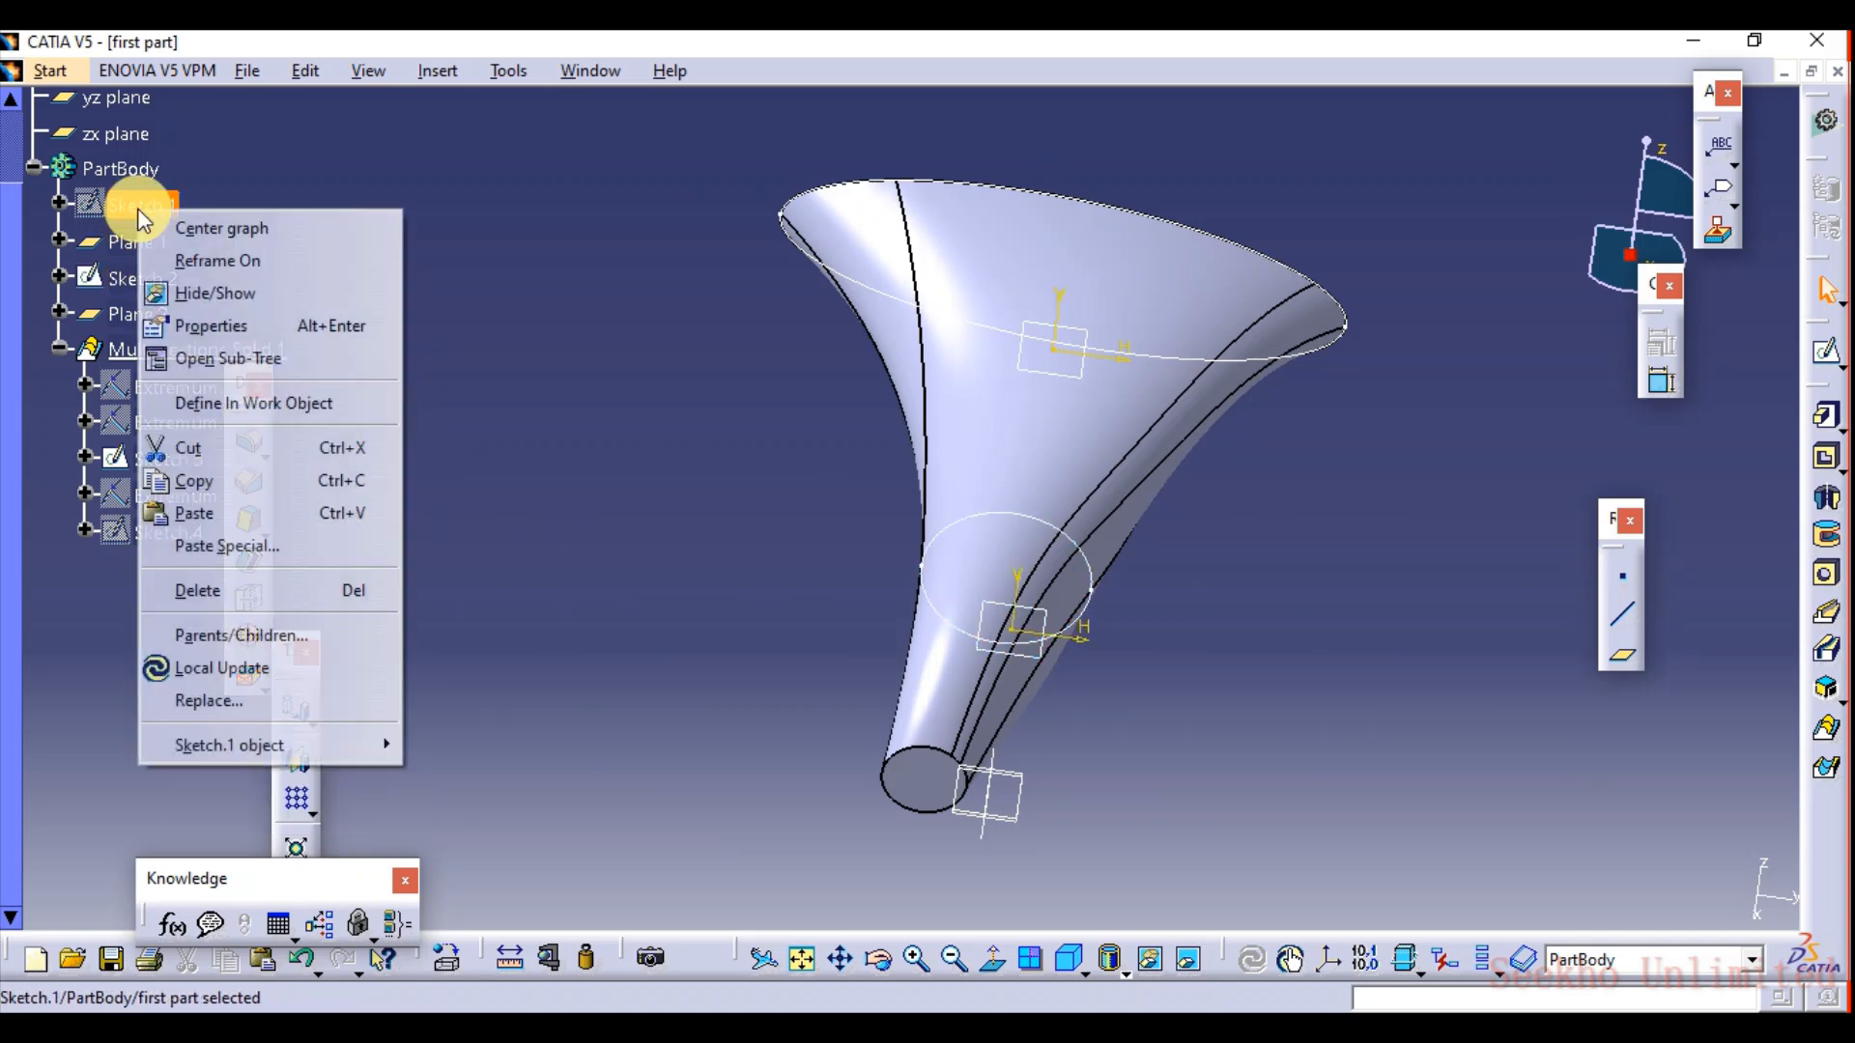
left_click(216, 288)
left_click(630, 460)
middle_click_drag(675, 633, 477, 377)
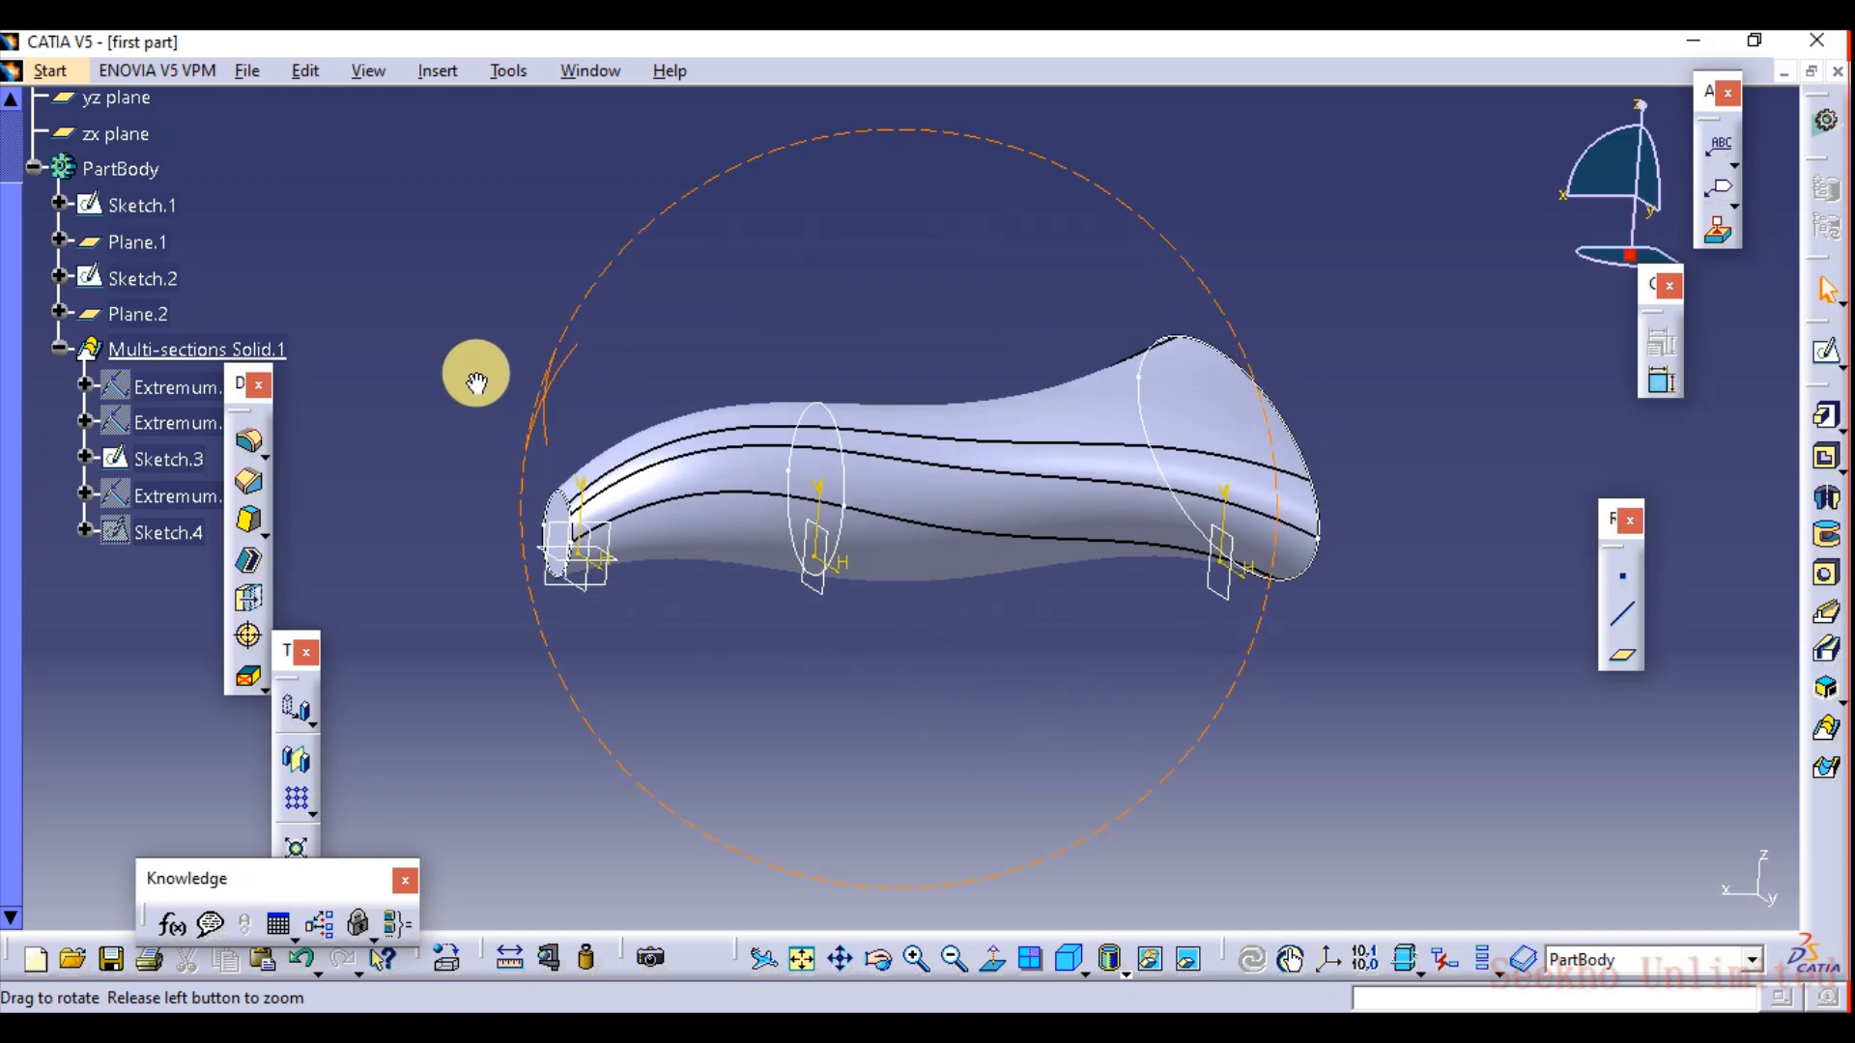
left_click(1003, 963)
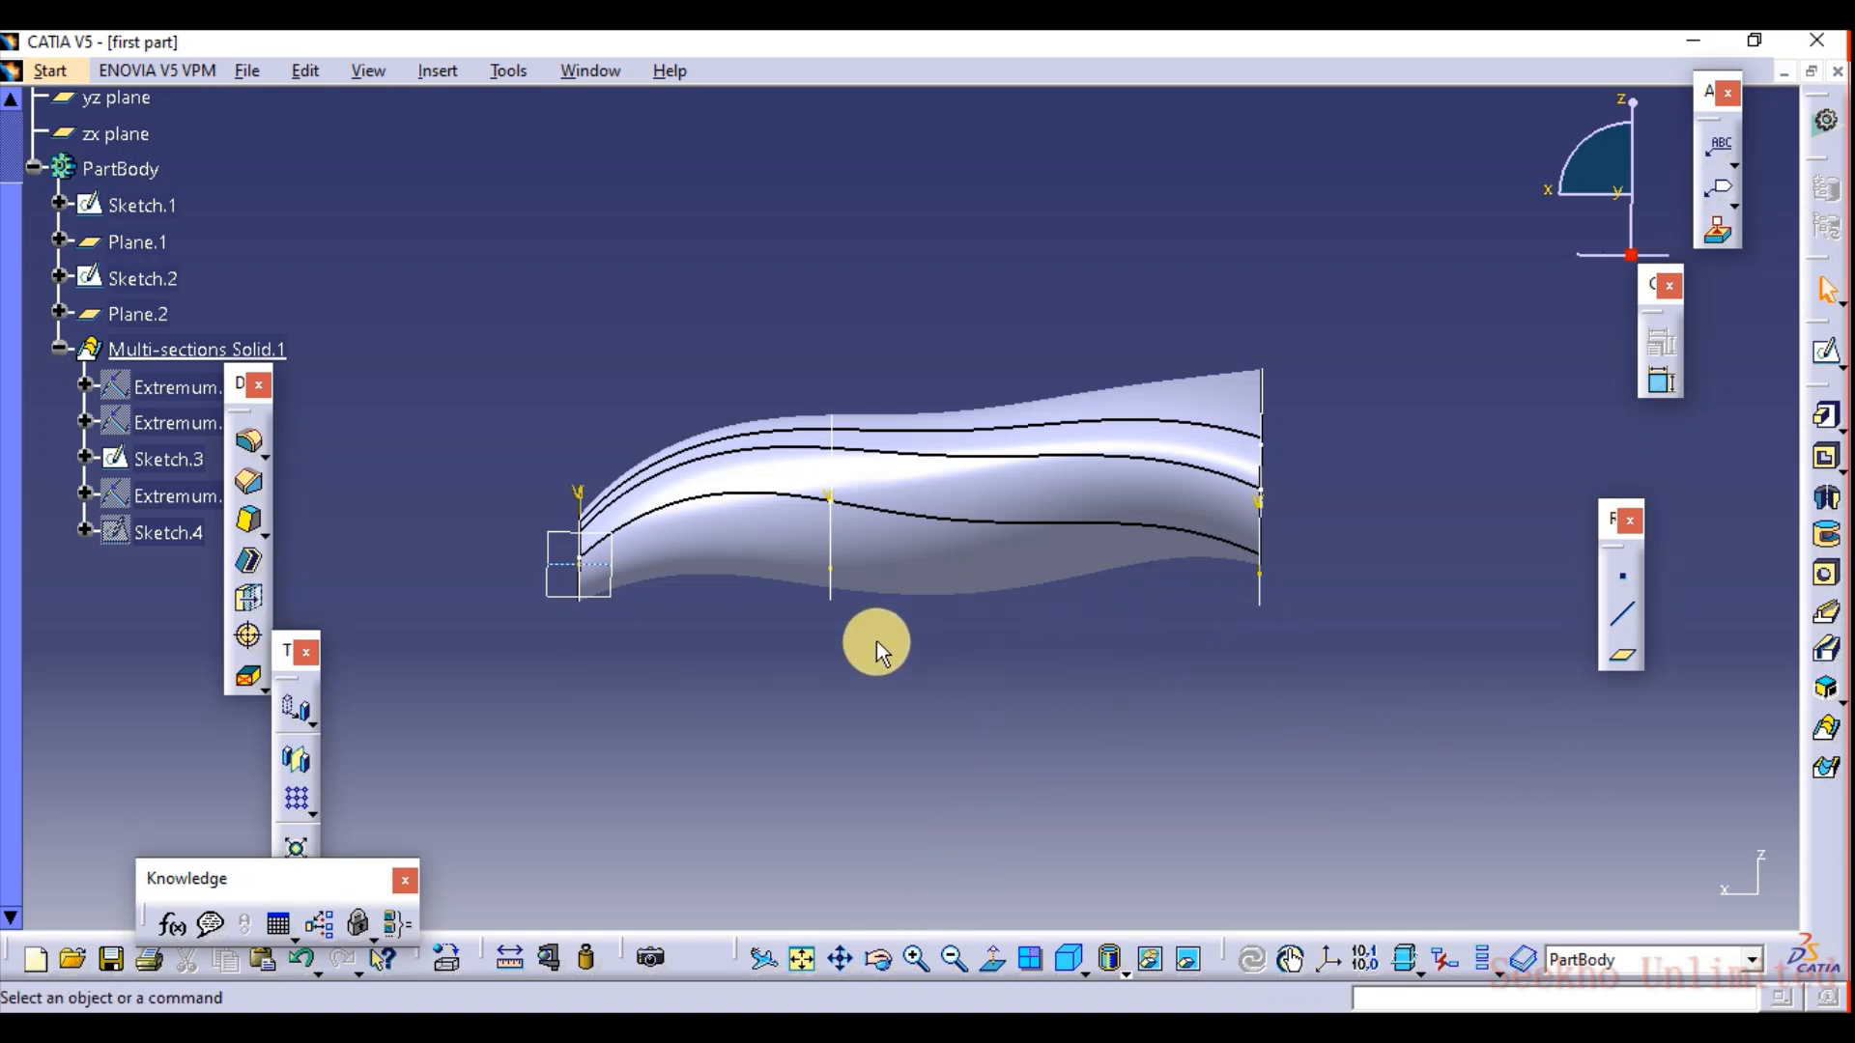
middle_click_drag(890, 310, 1034, 359)
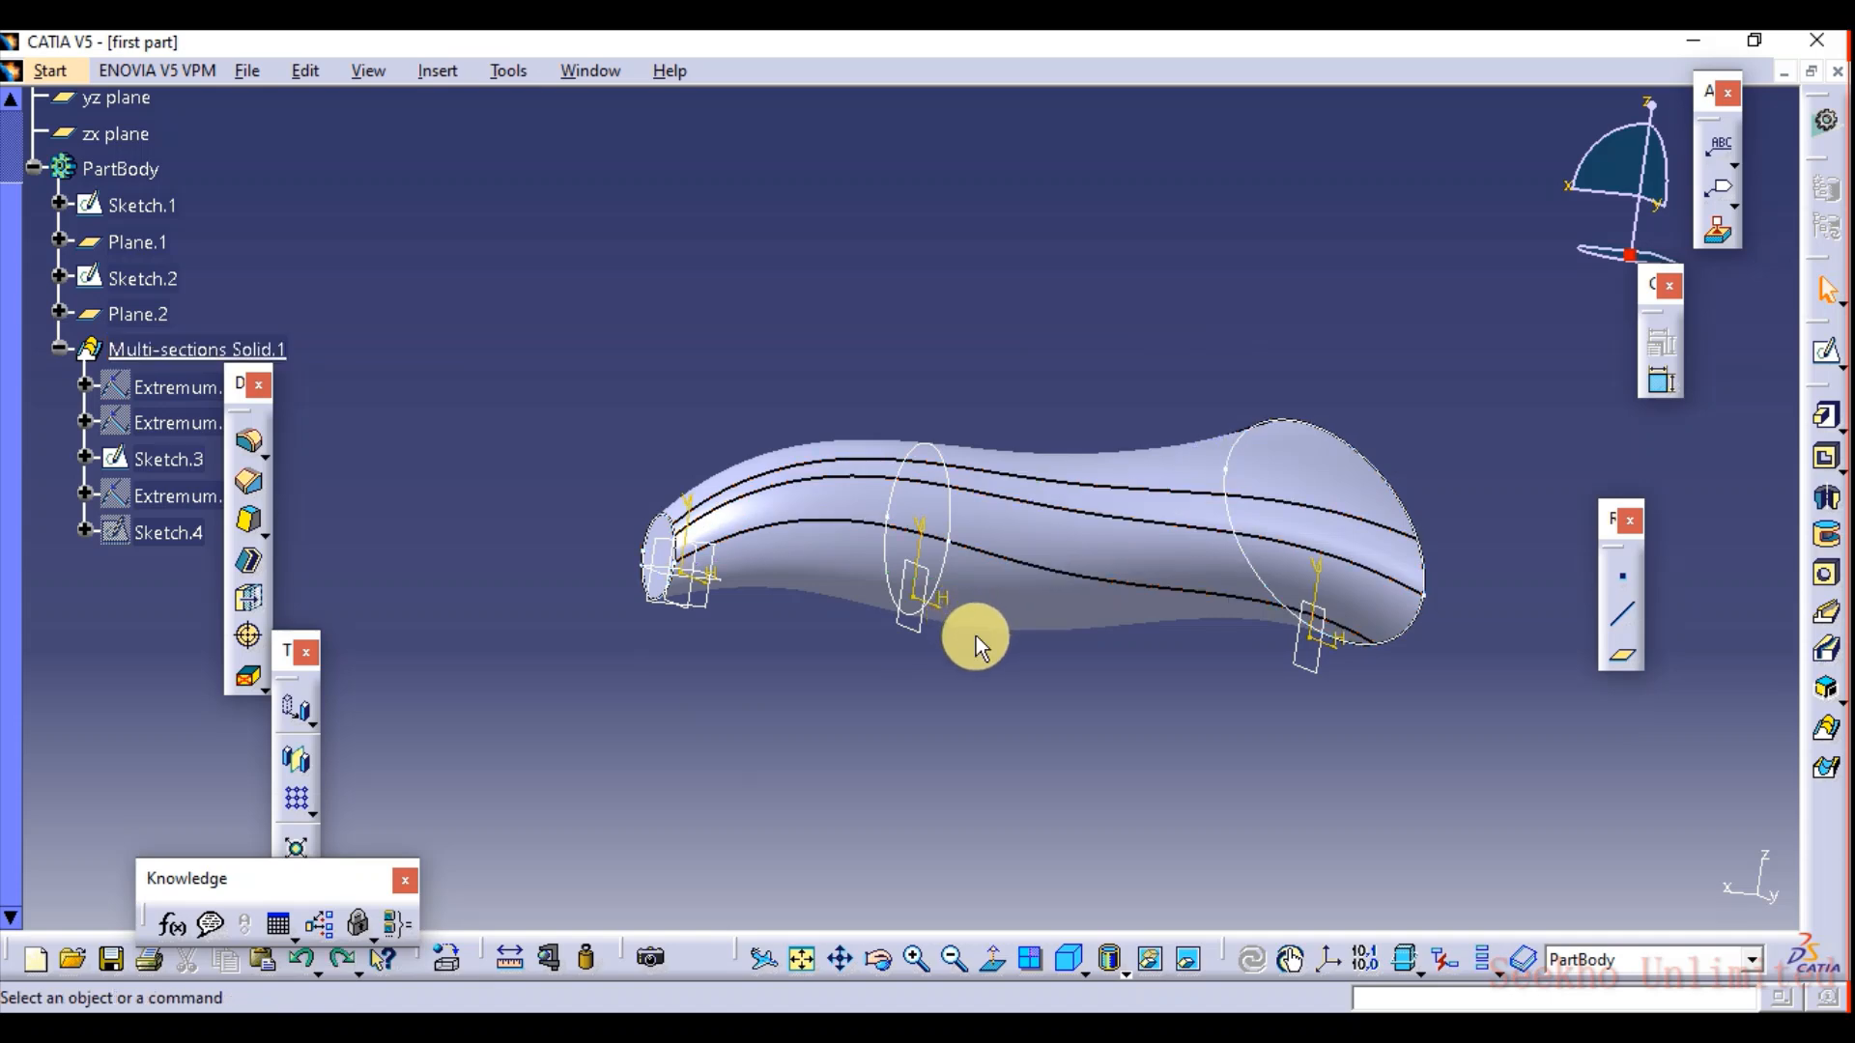
Undo showing the three section sketches and the creation of the spine-driven multi-sections solid.
key("ctrl+z")
key("ctrl+z")
key("ctrl+z")
key("ctrl+z")
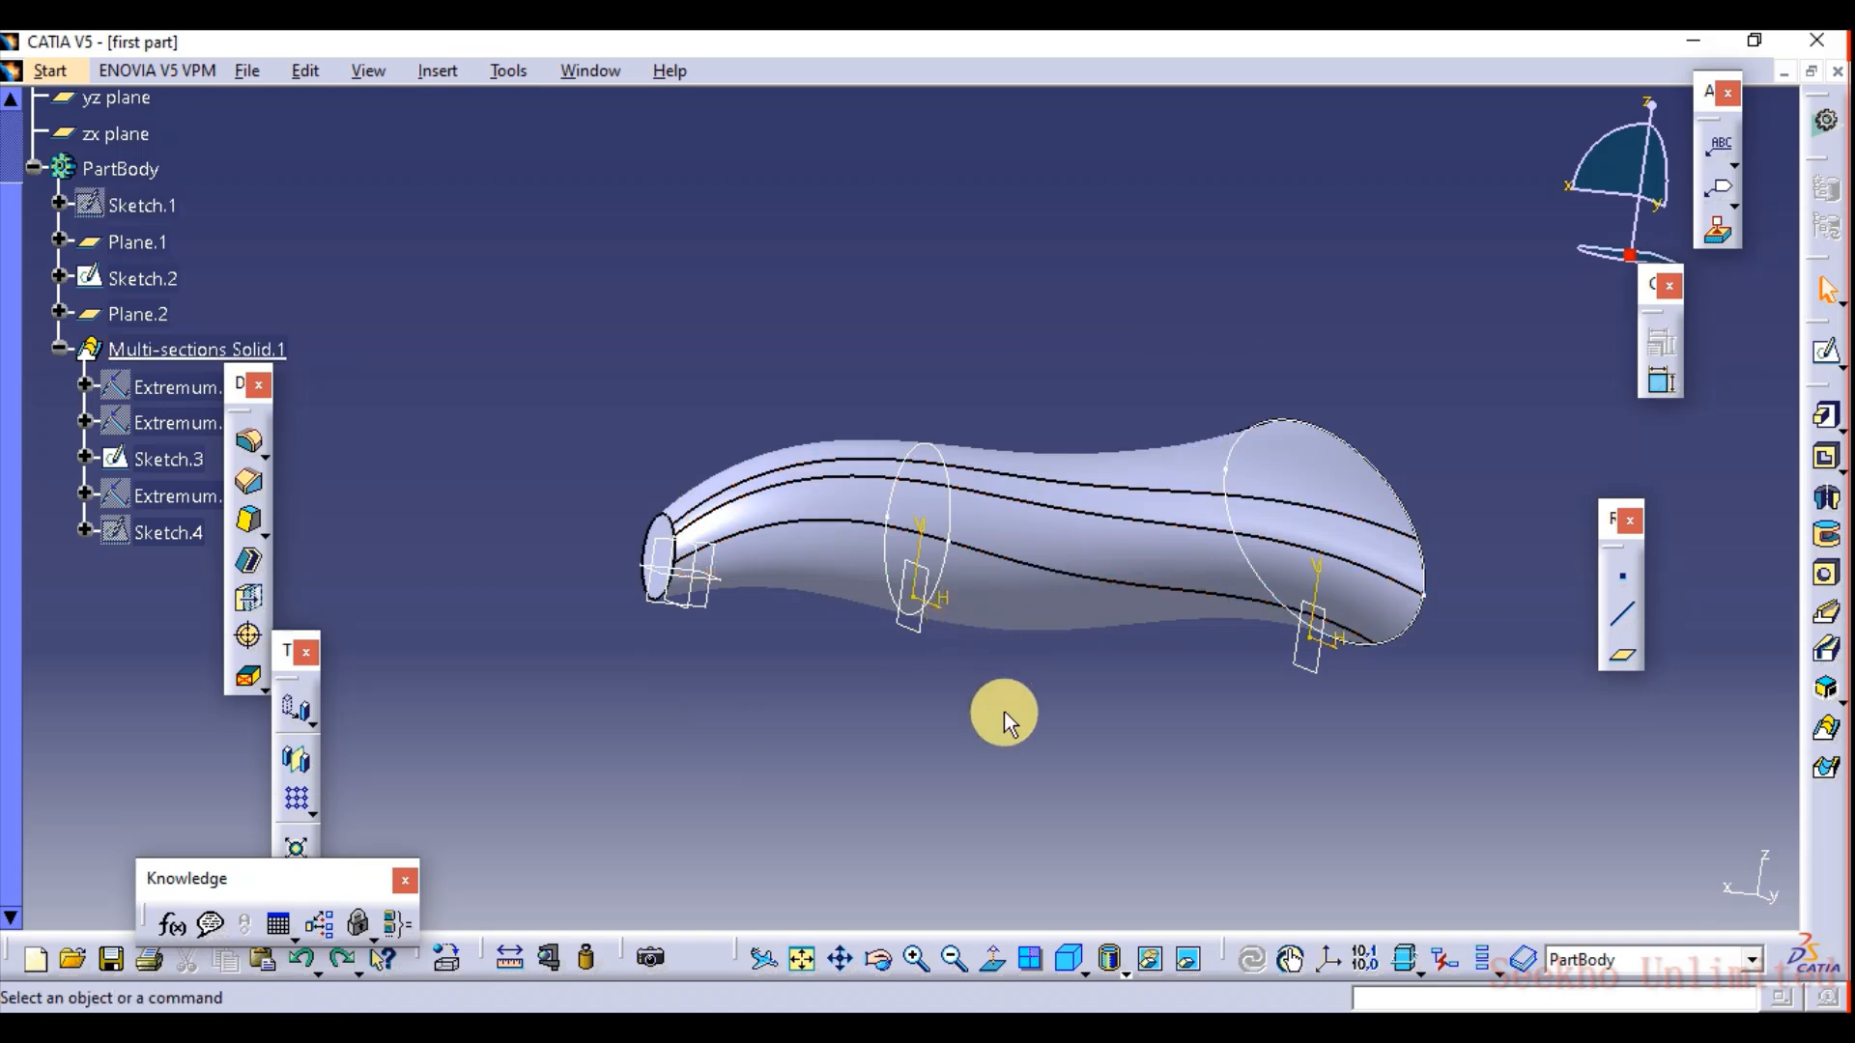
key("ctrl+z")
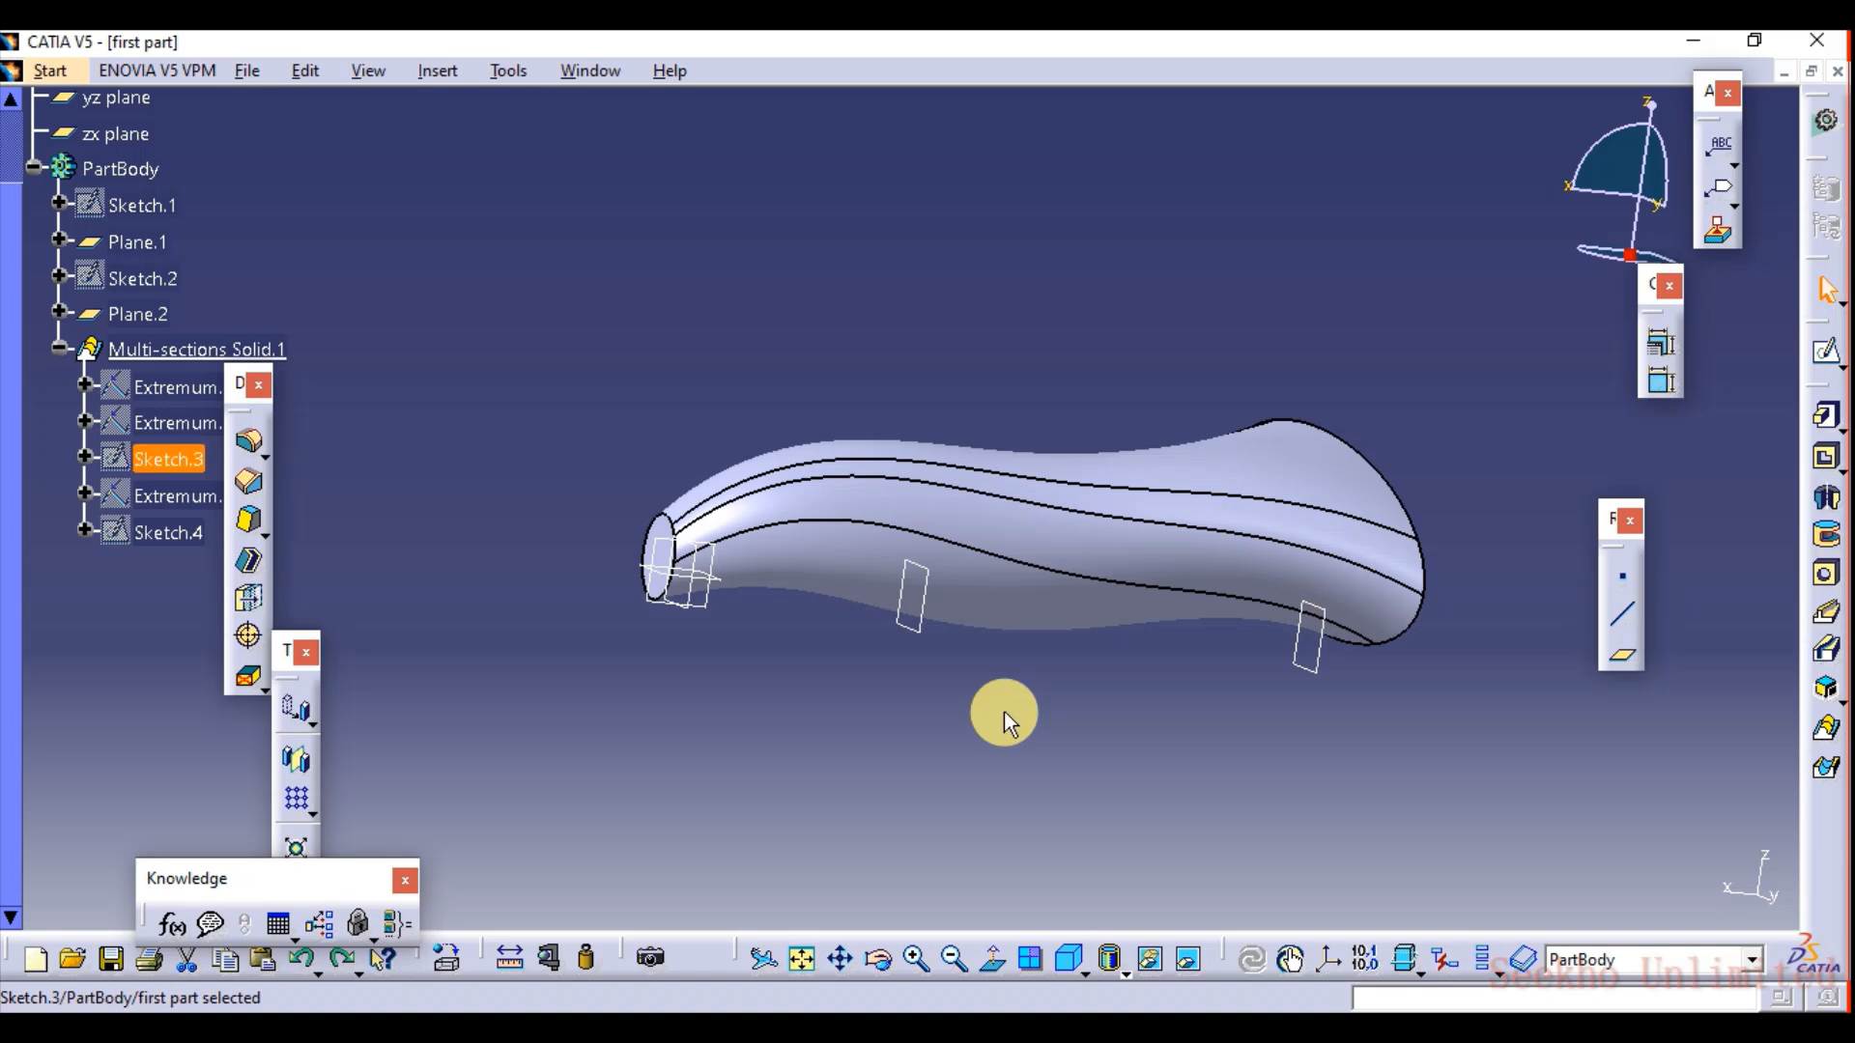
key("ctrl+z")
mouse_move(1009, 716)
middle_mouse_down()
mouse_move(981, 687)
mouse_move(955, 770)
mouse_move(1012, 633)
middle_mouse_up()
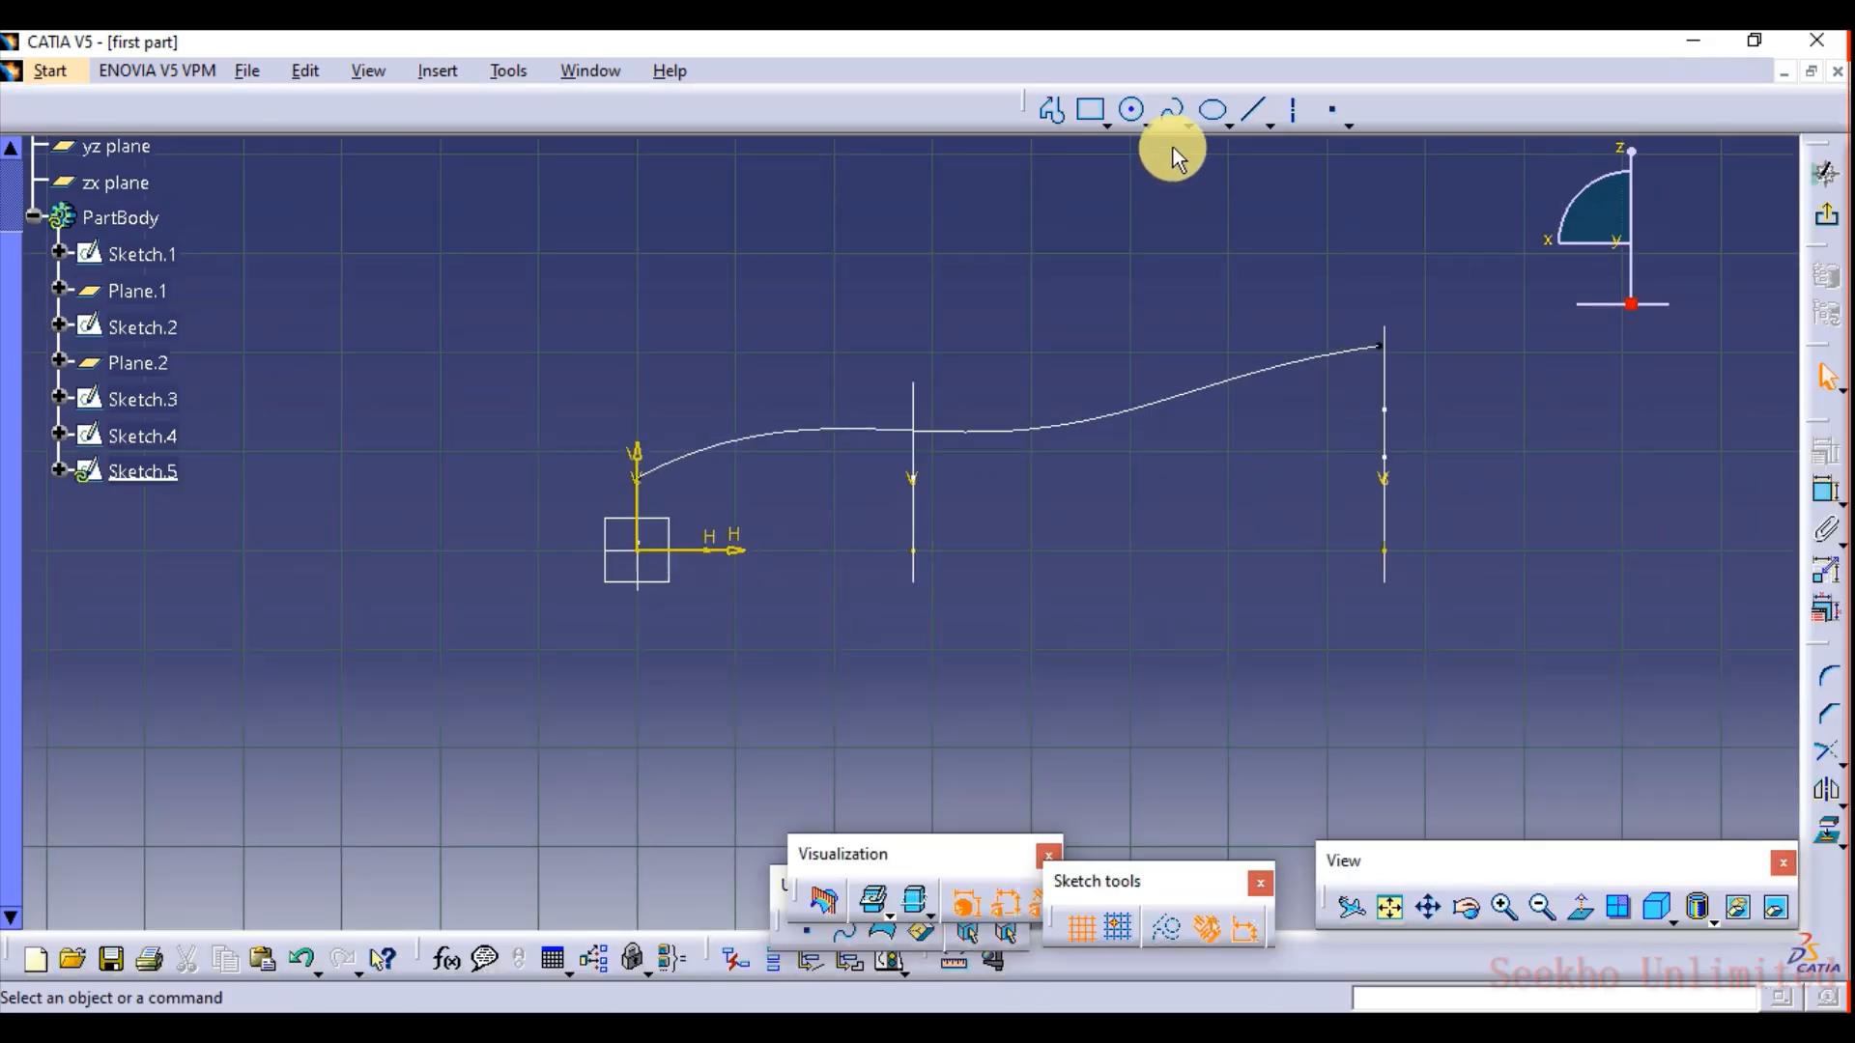
Sketch a rectangle in Sketch.5 spanning the spline and the sections, adjust its long edges and exit the sketch.
left_click(1091, 109)
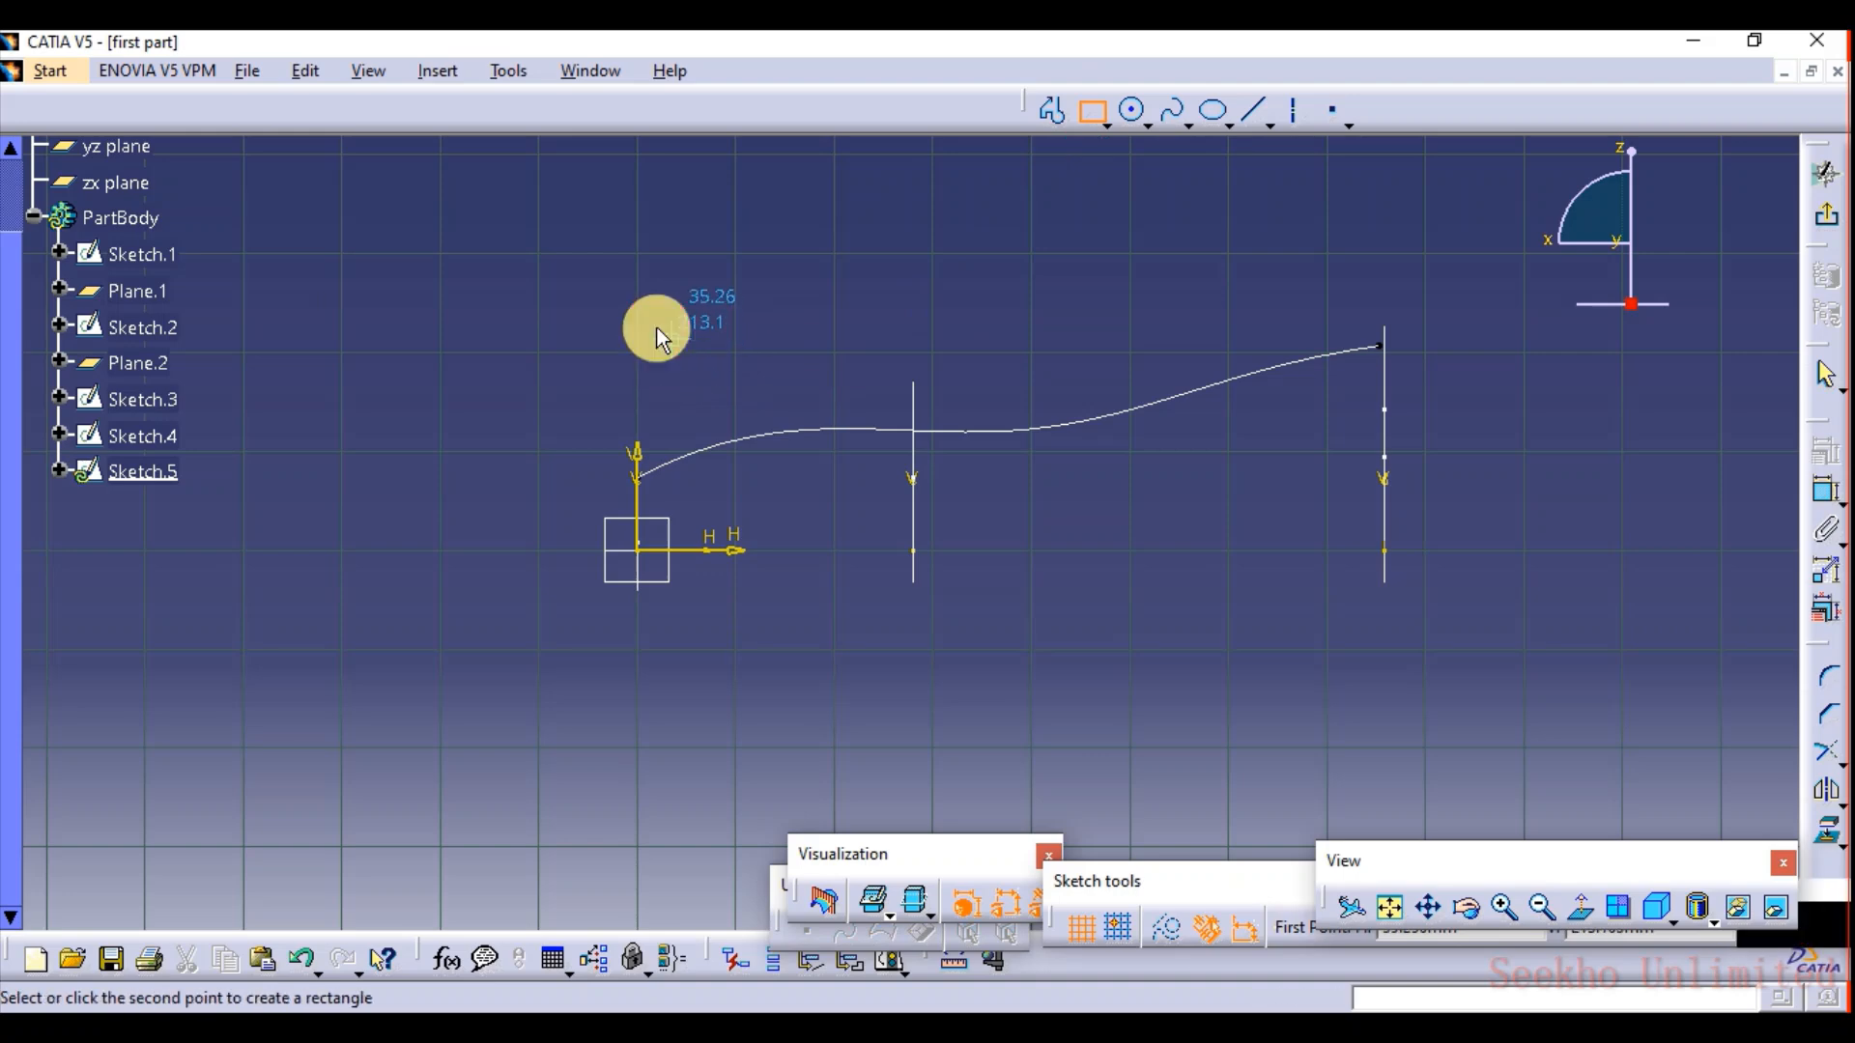
left_click(1333, 597)
left_click_drag(1210, 329, 1214, 286)
left_click(1186, 406)
mouse_move(1219, 558)
left_mouse_down()
mouse_move(1209, 592)
mouse_move(1248, 580)
left_mouse_up()
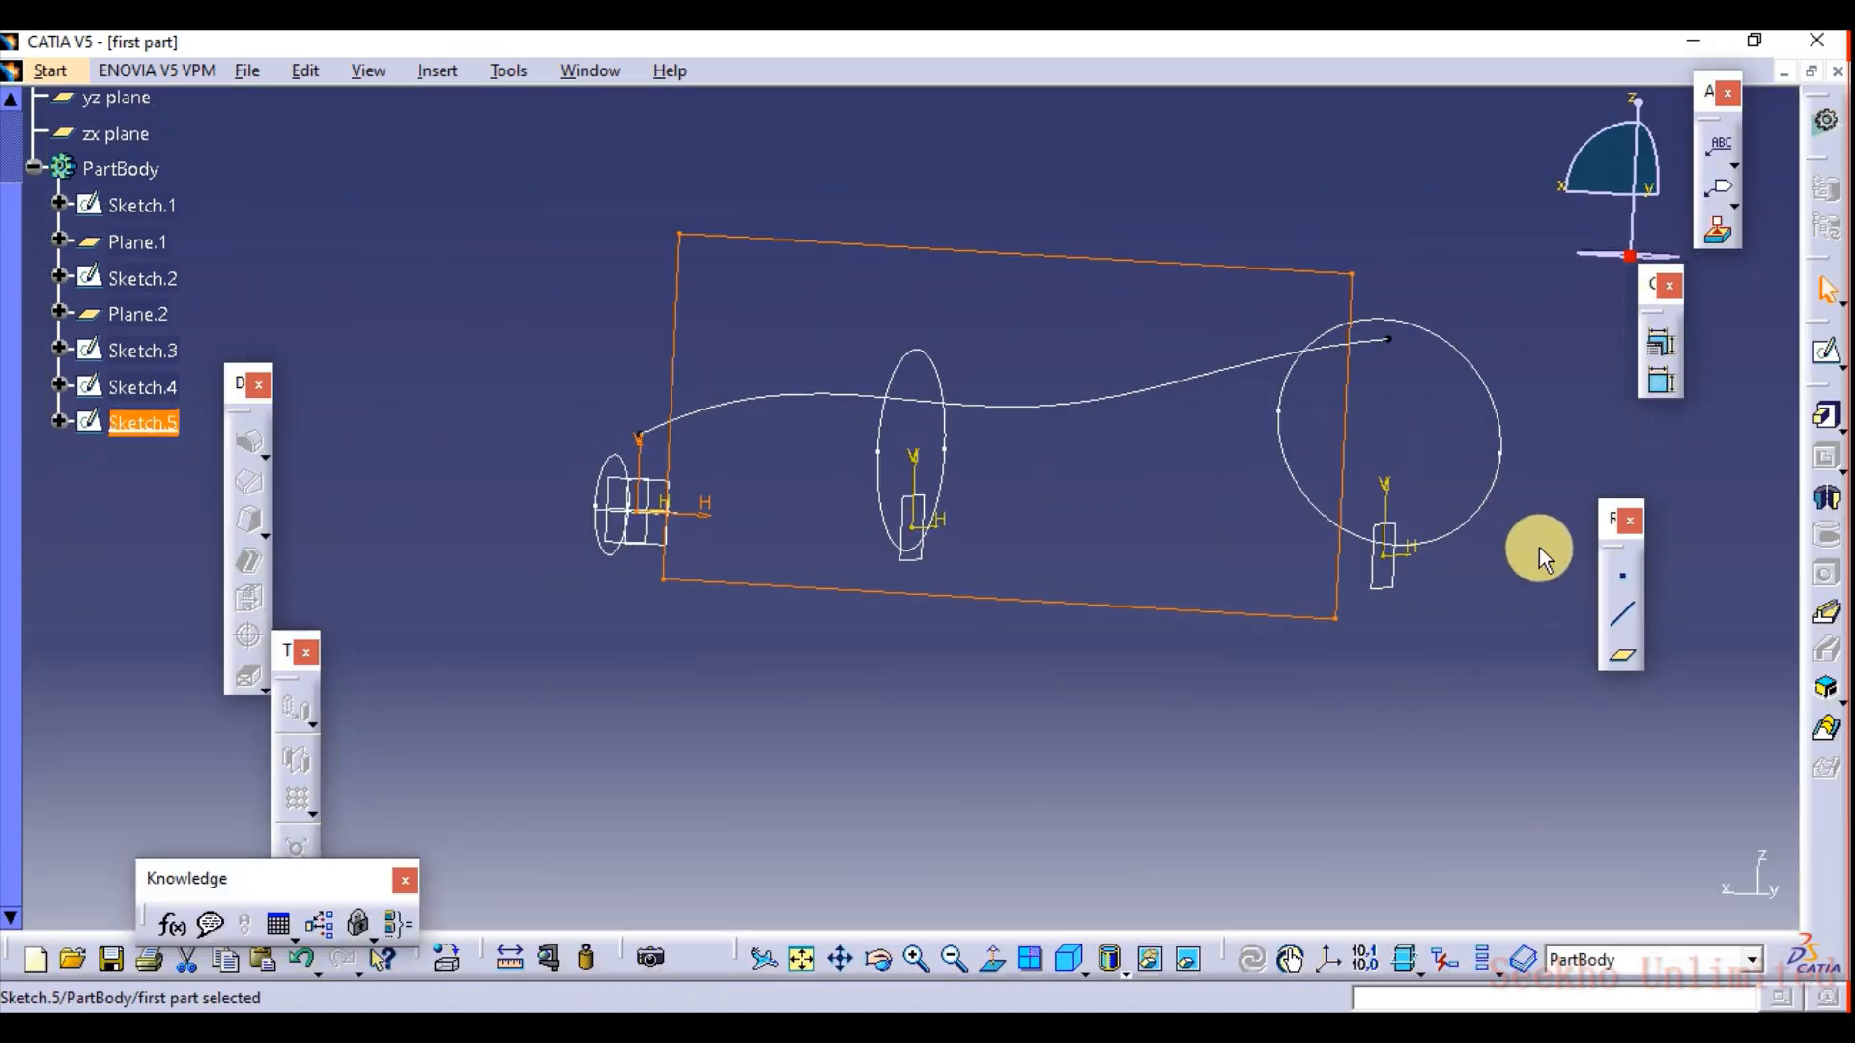
Pad the rectangle Sketch.5 by 315 mm at the first limit and a similar distance at the second limit, enclosing the sections.
left_click(1824, 423)
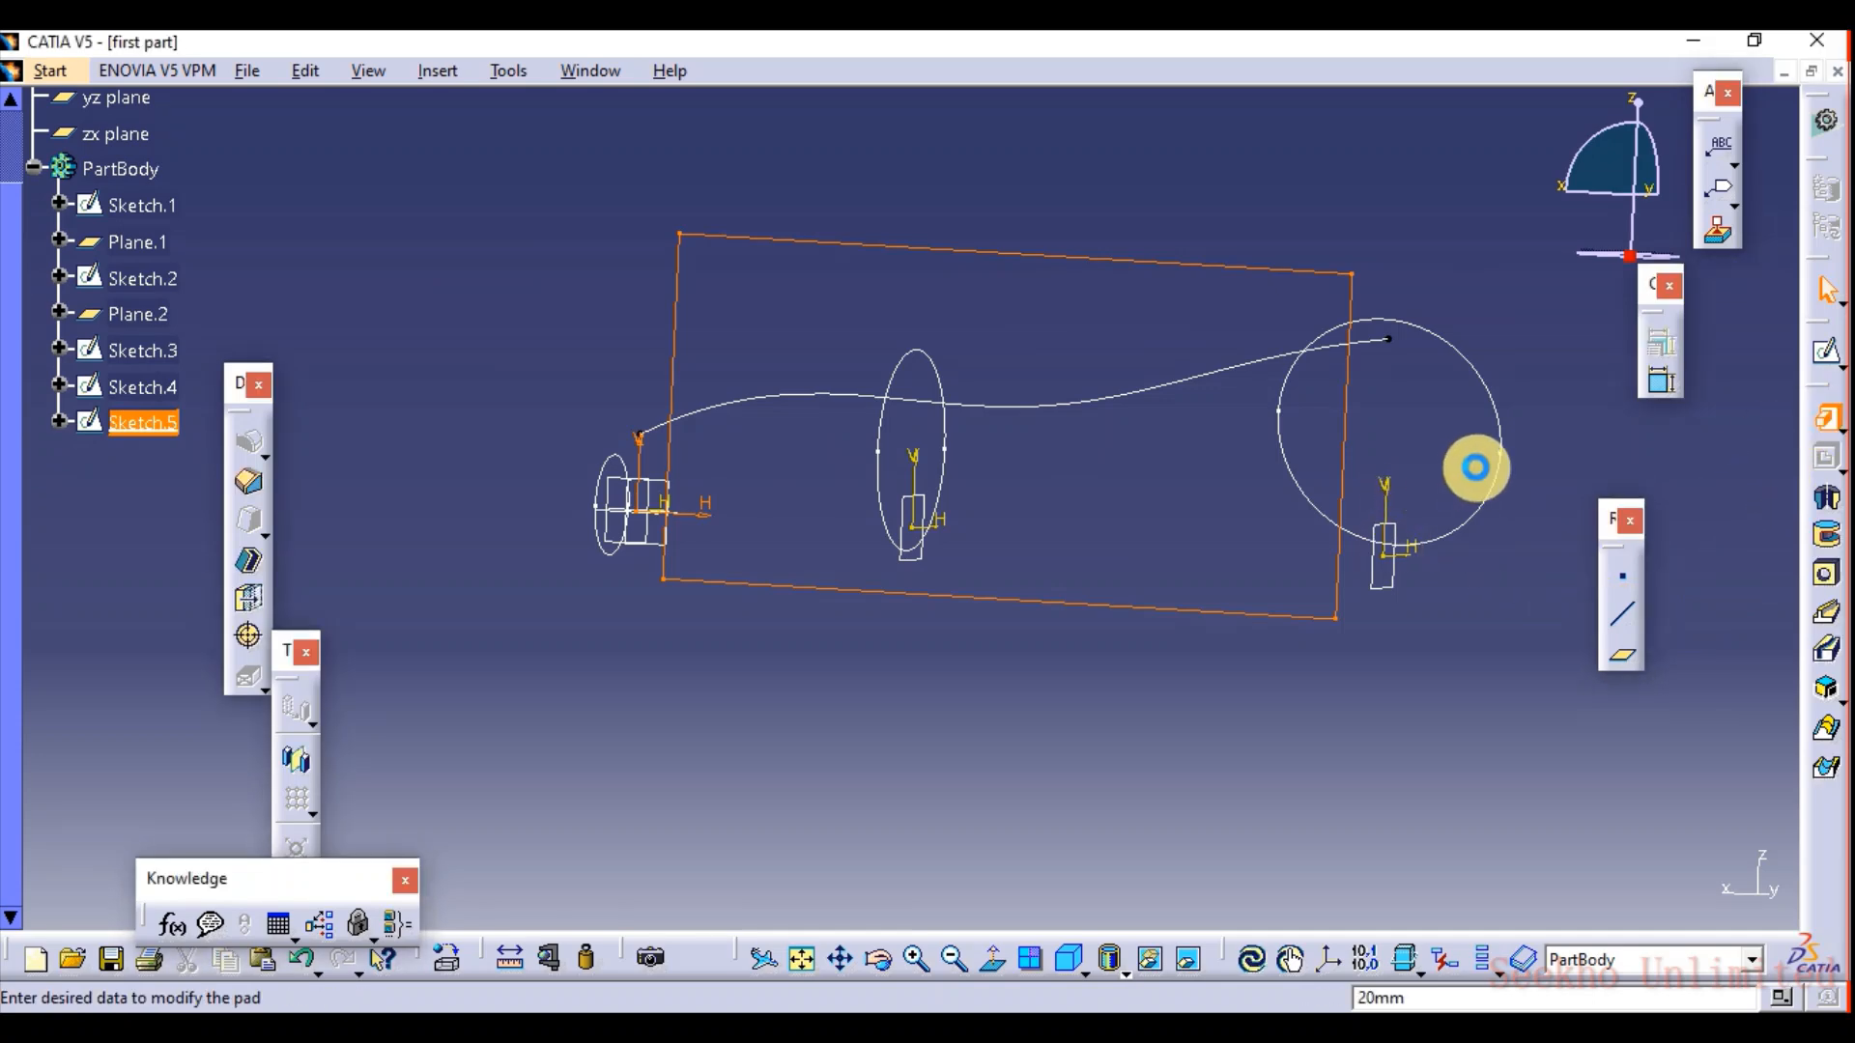
mouse_move(1528, 451)
middle_mouse_down()
mouse_move(889, 650)
mouse_move(998, 438)
mouse_move(1060, 364)
mouse_move(1181, 315)
middle_mouse_up()
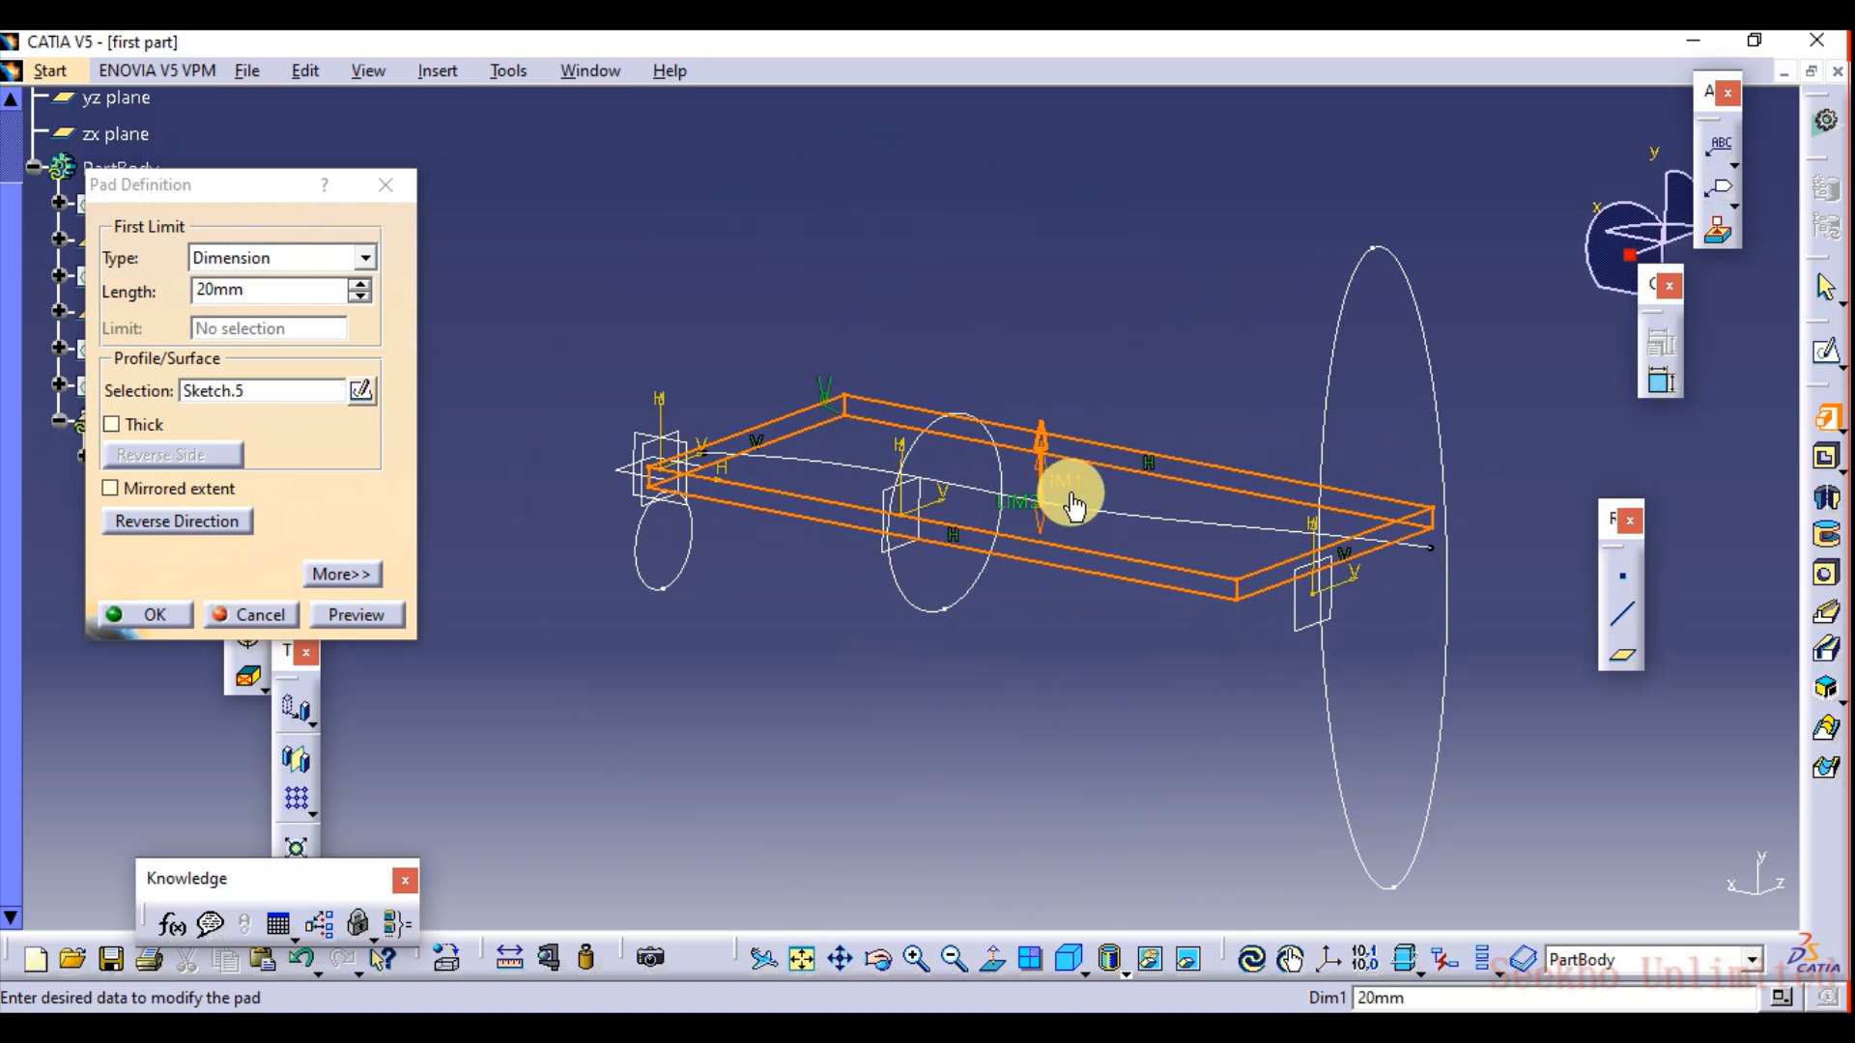
left_click(231, 290)
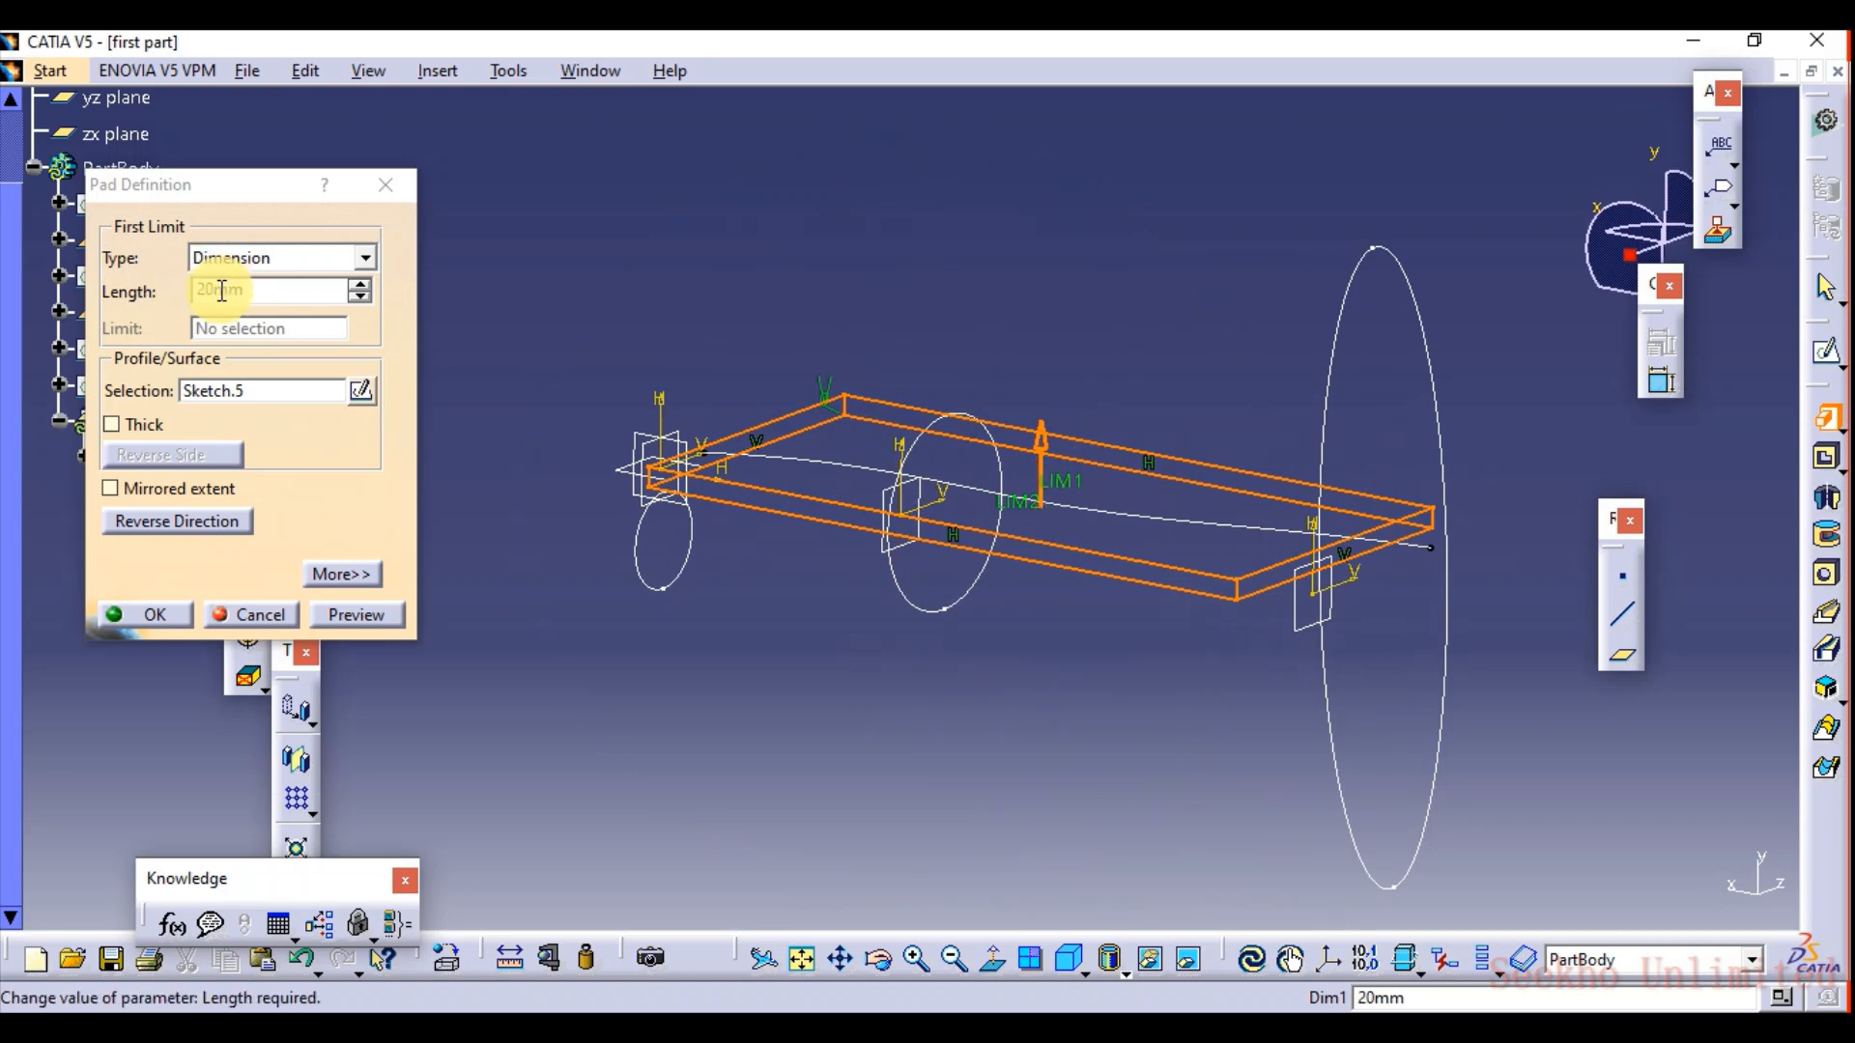
left_click(361, 283)
left_click(361, 283)
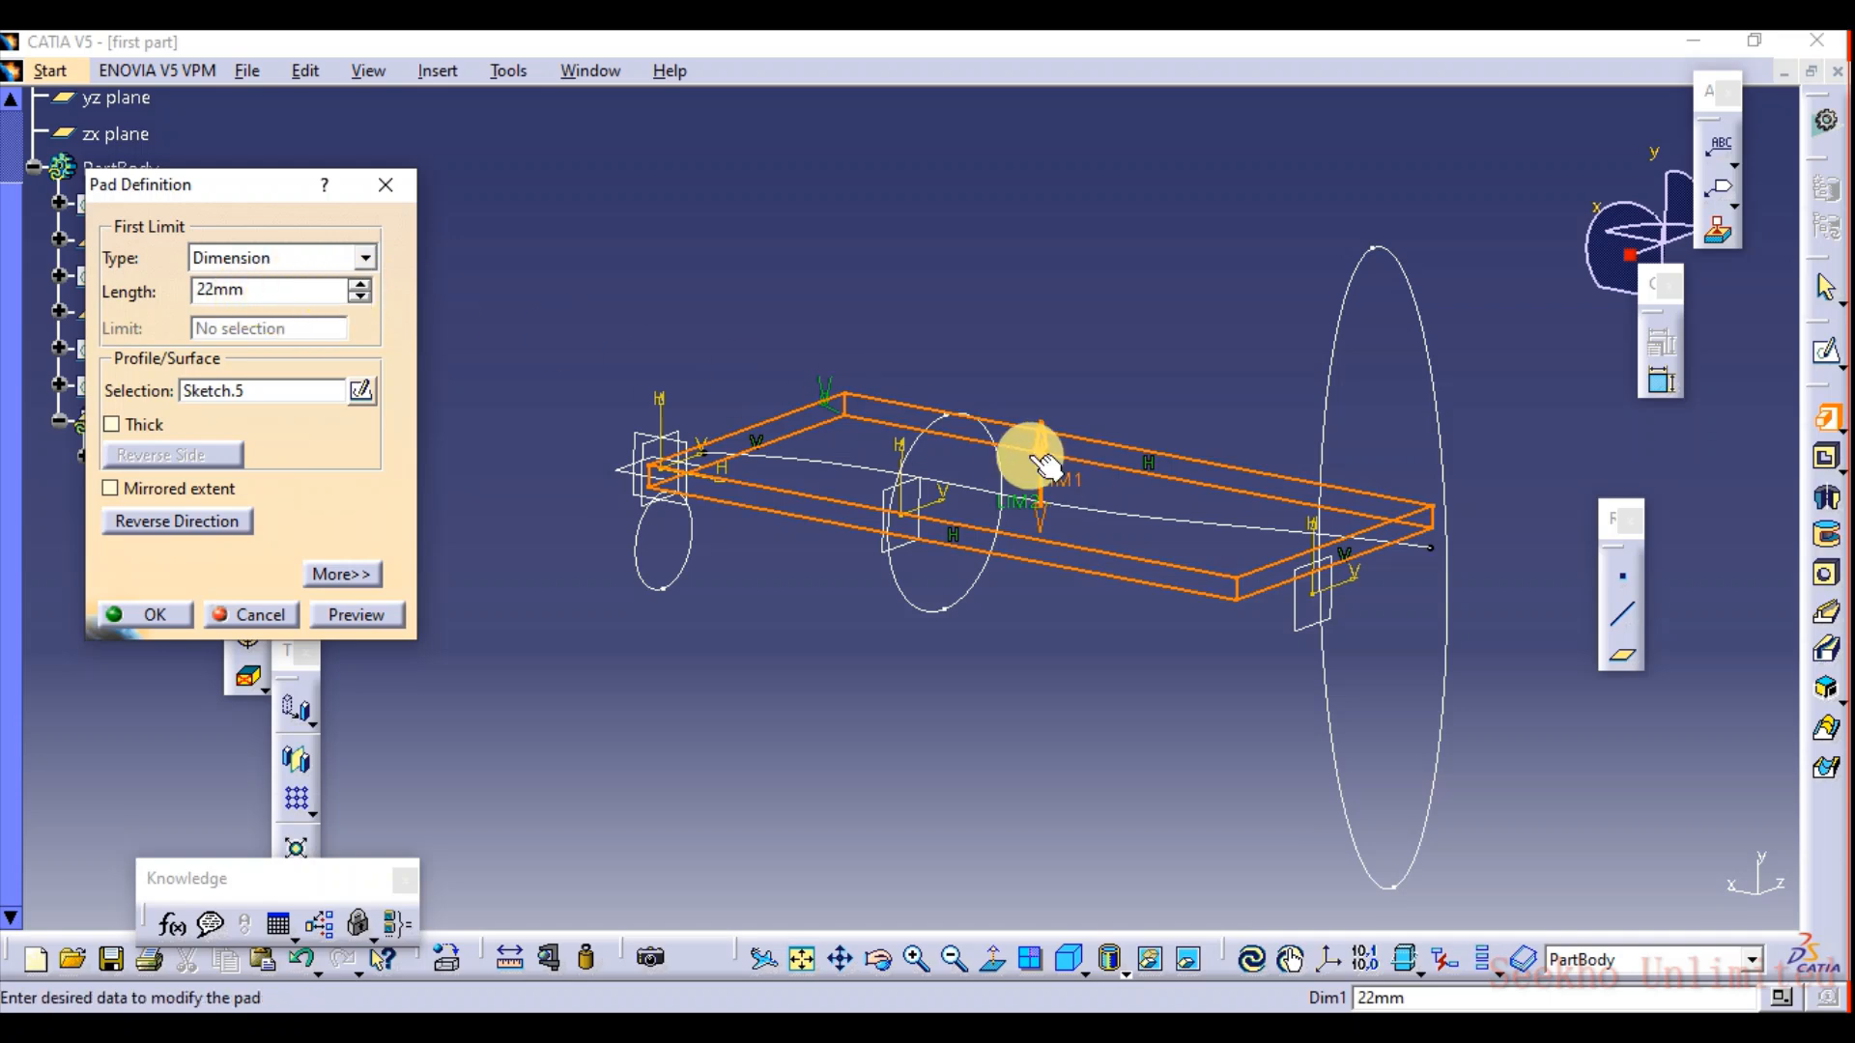
left_click_drag(1069, 484, 1079, 172)
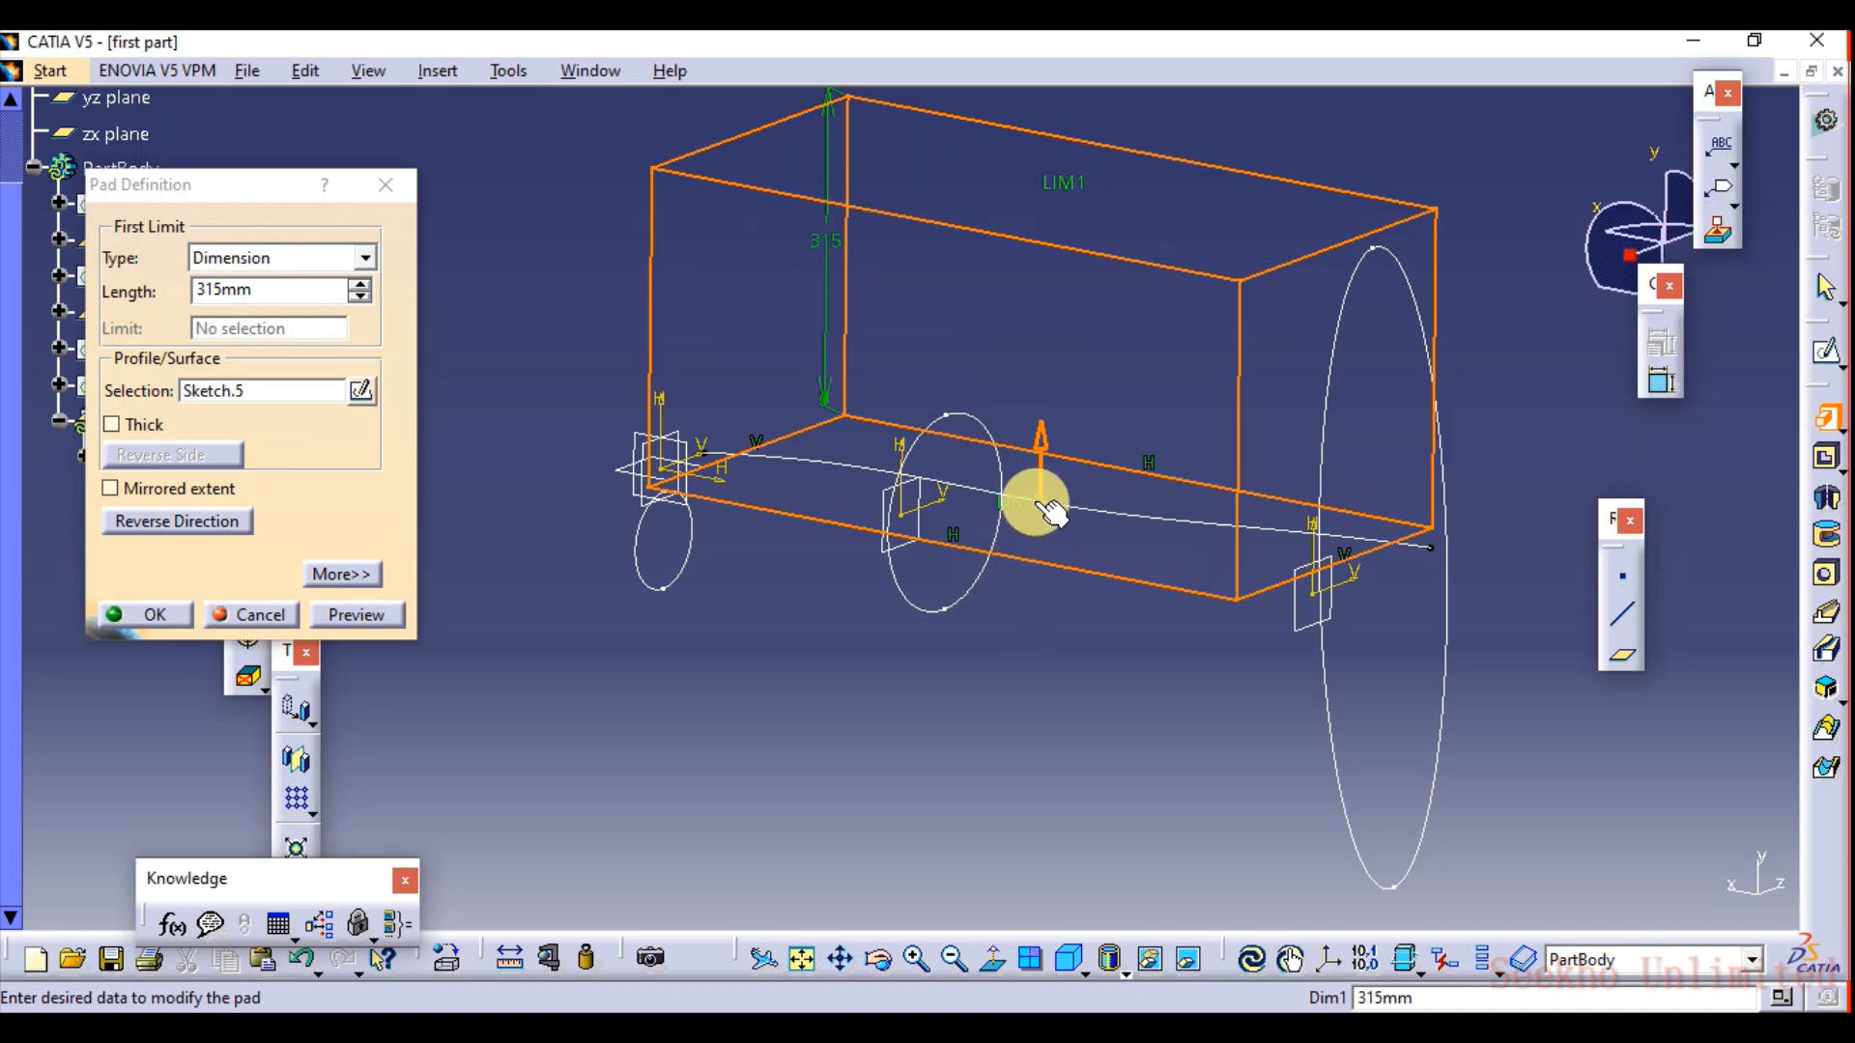
left_click_drag(1030, 527, 1035, 901)
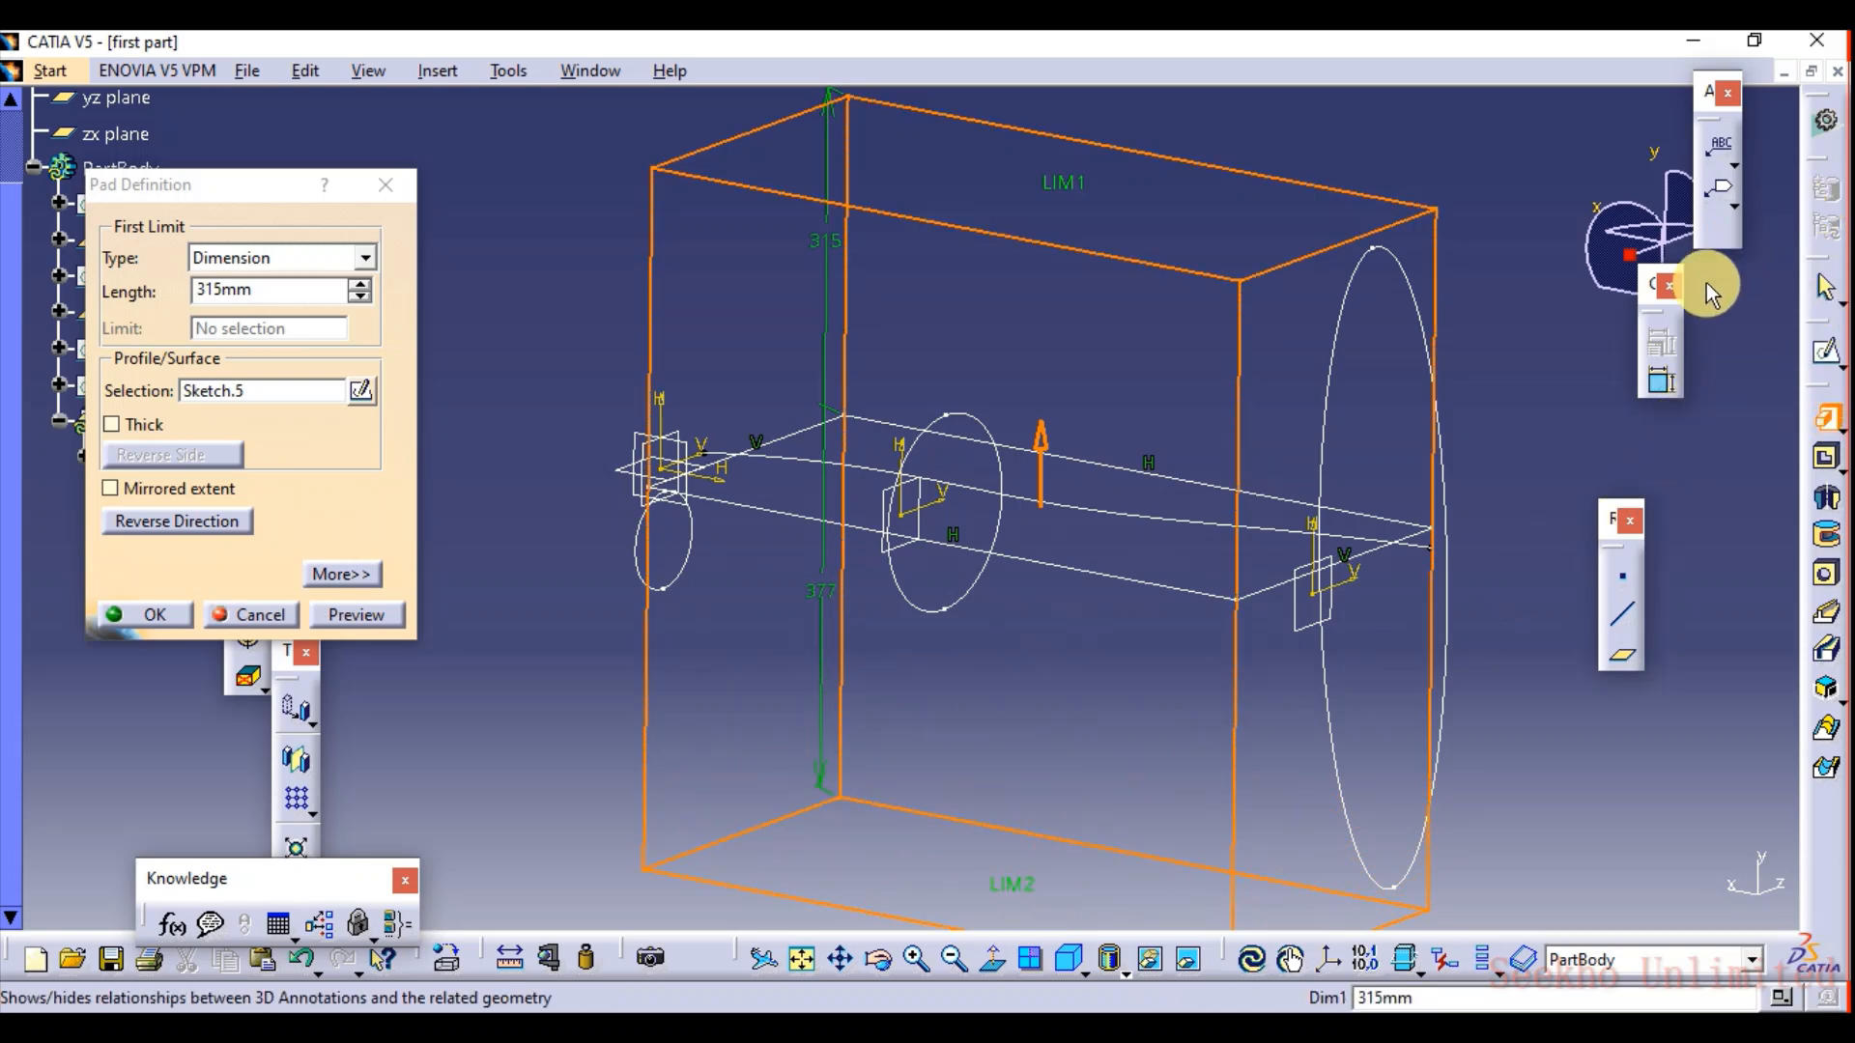
left_click(155, 614)
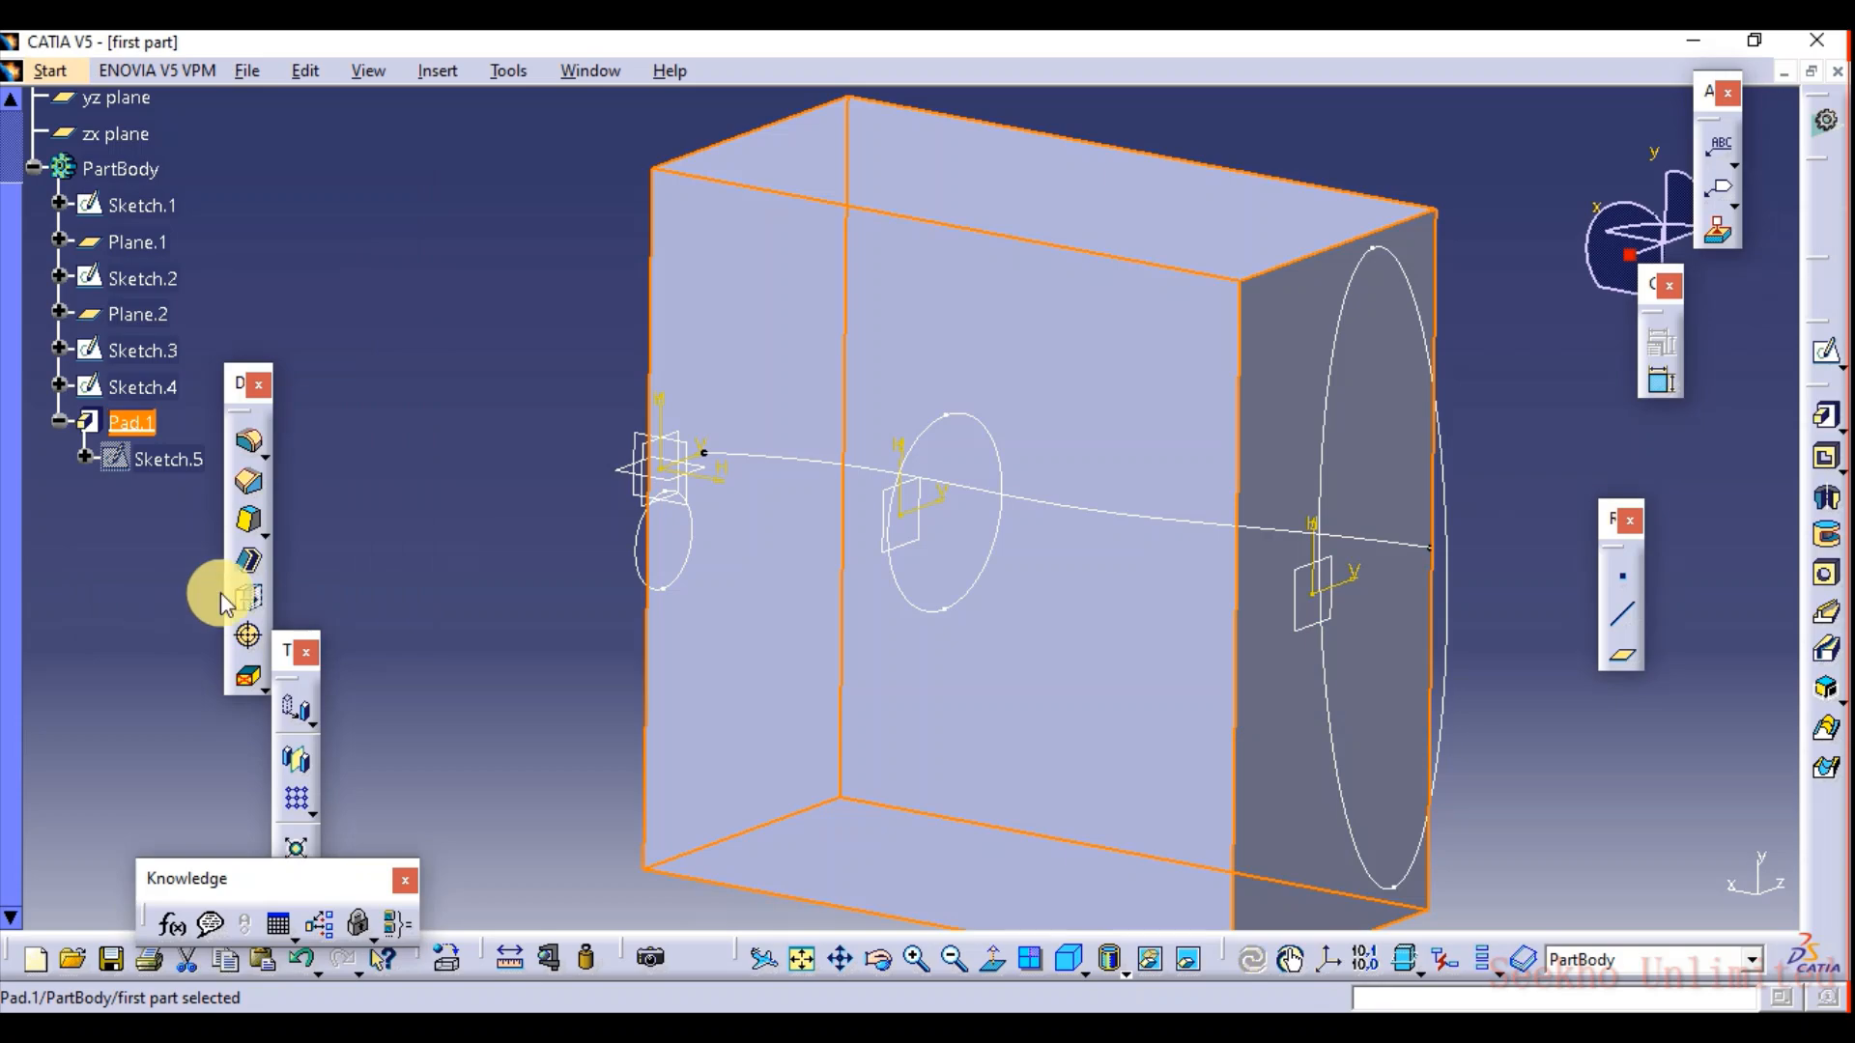
Cut a pocket from the circle Sketch.1 through the block with the limit type Up to next, previewing it first.
middle_click_drag(484, 349, 687, 476)
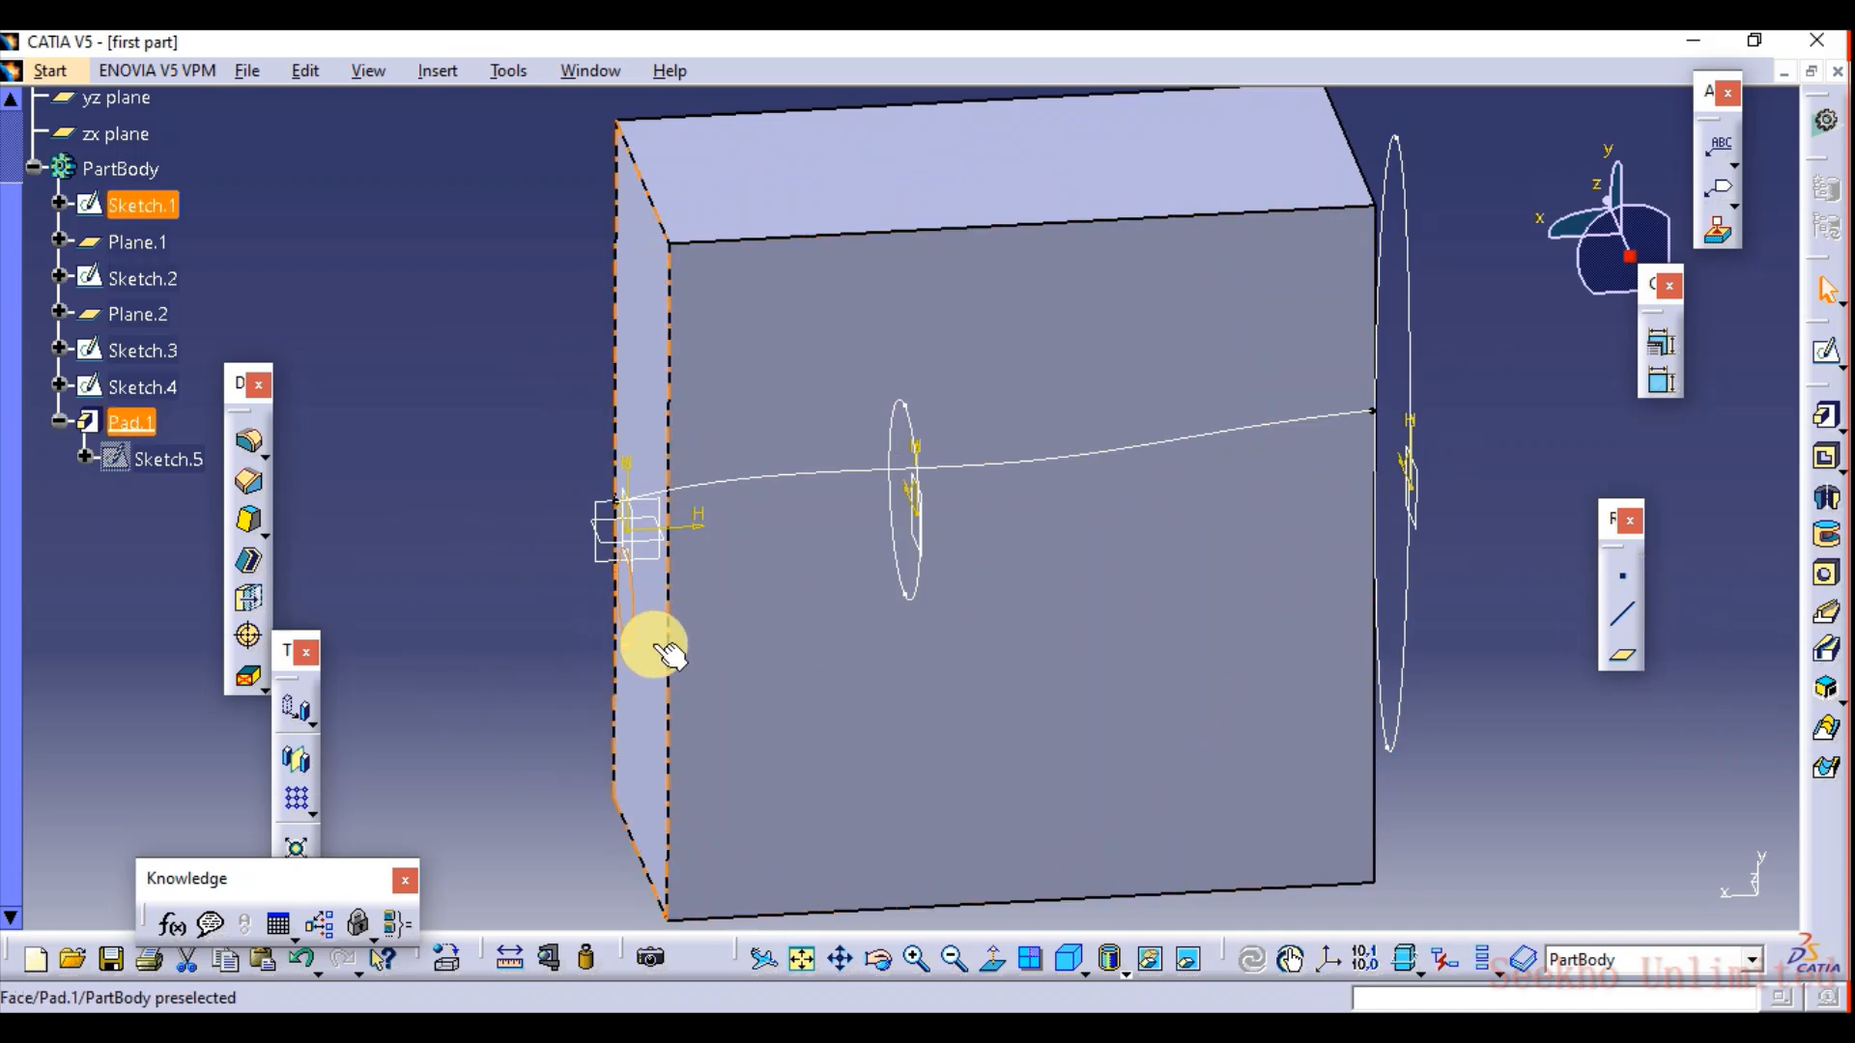
left_click(1824, 464)
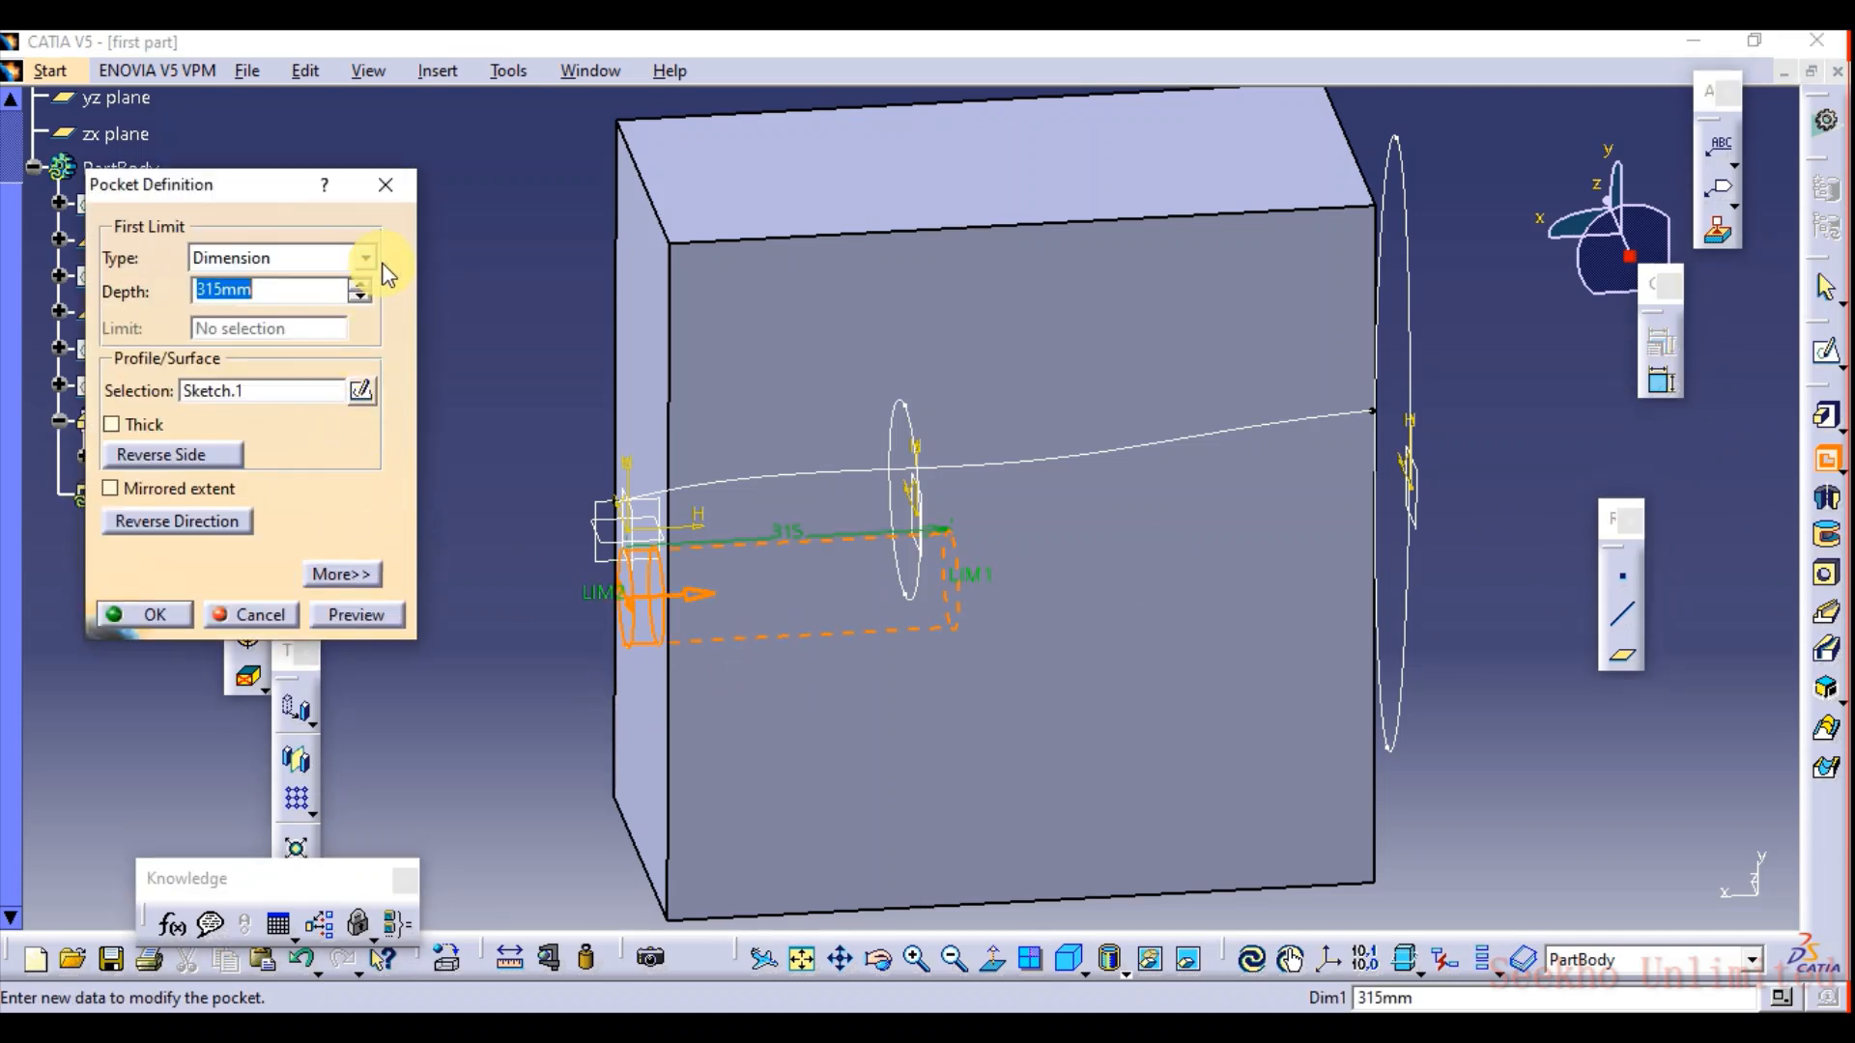
left_click(362, 257)
left_click(306, 306)
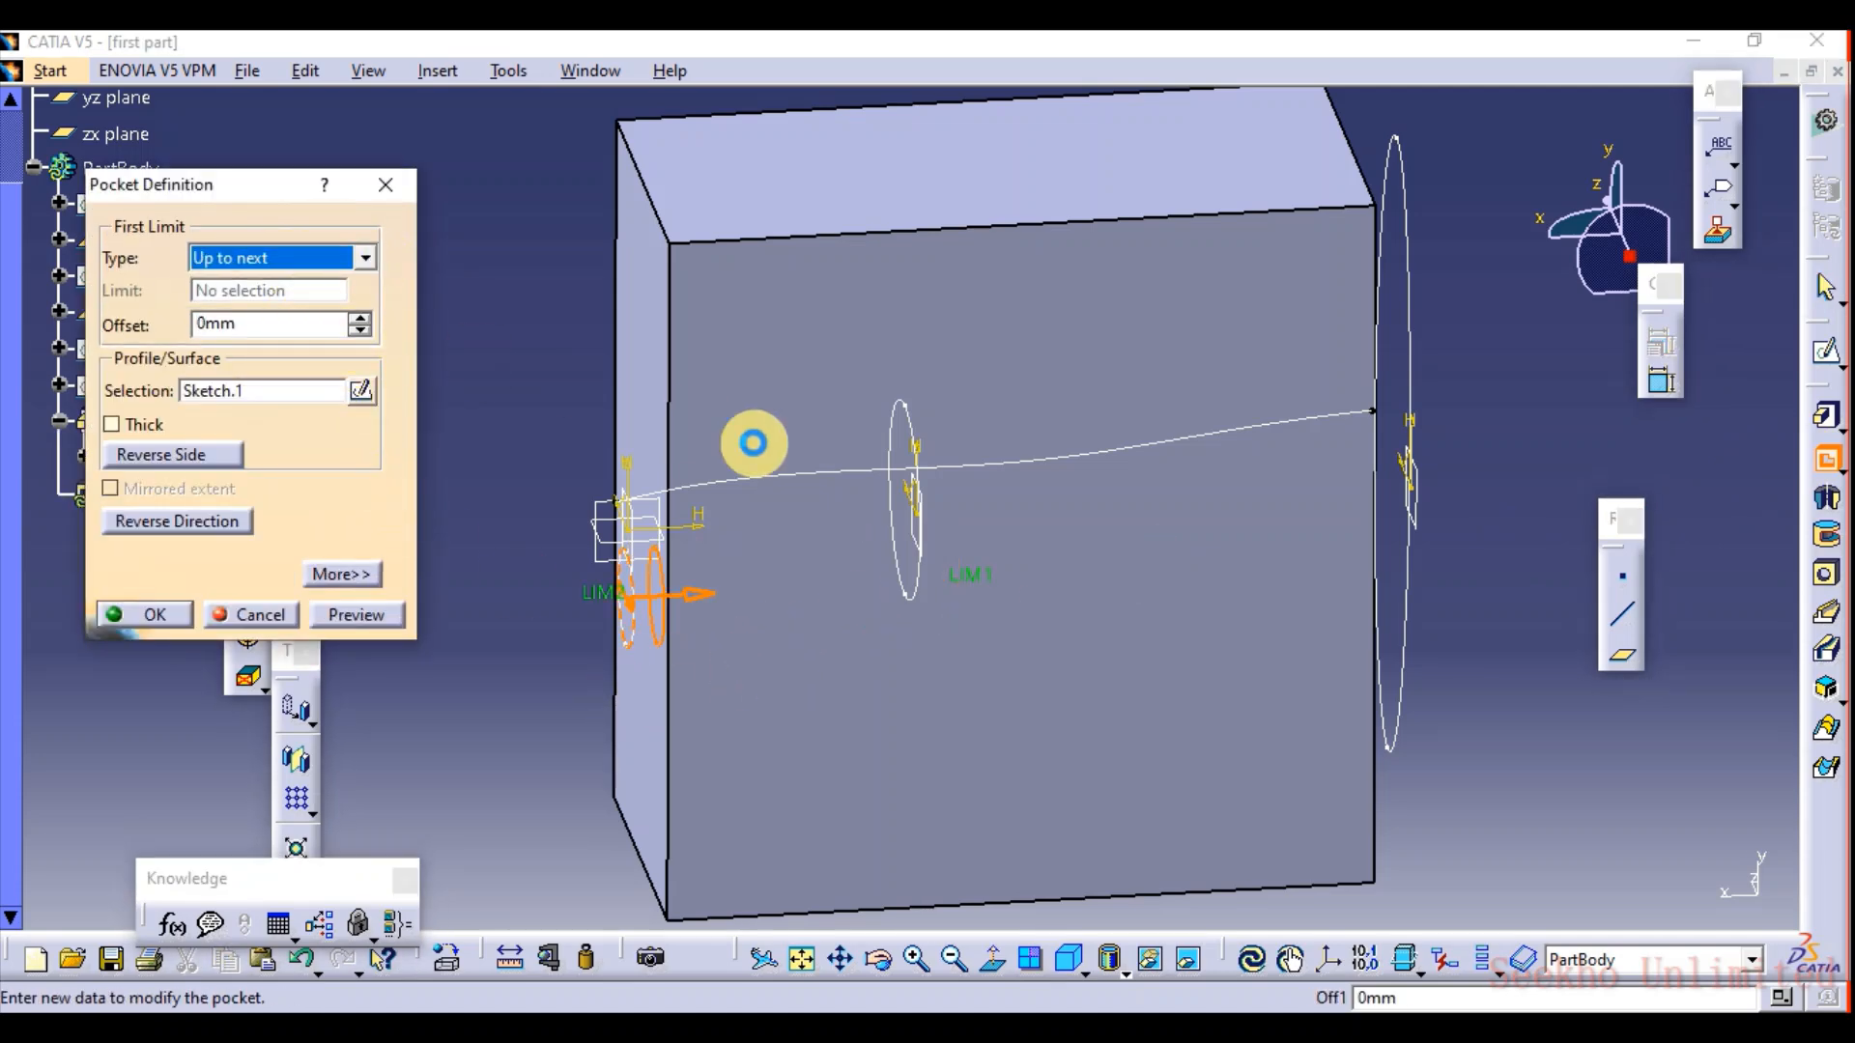
middle_click_drag(1400, 542, 927, 184)
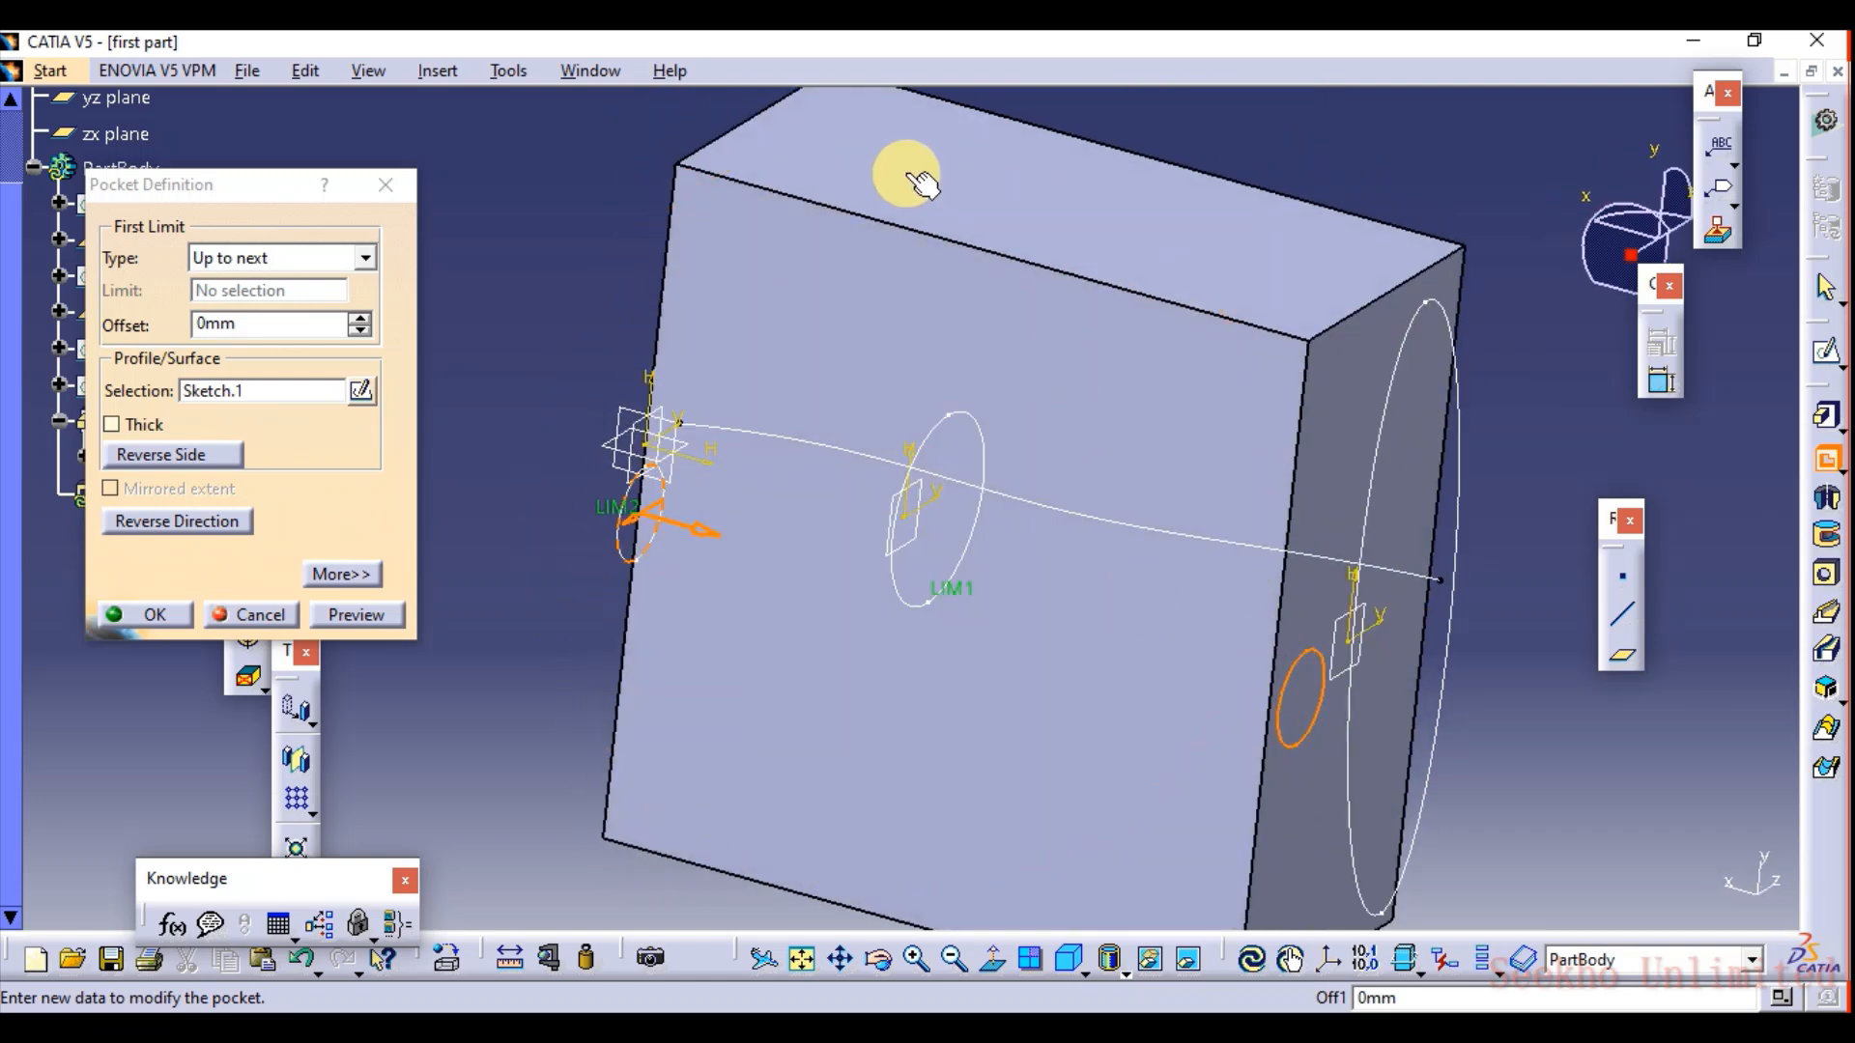
left_click(382, 615)
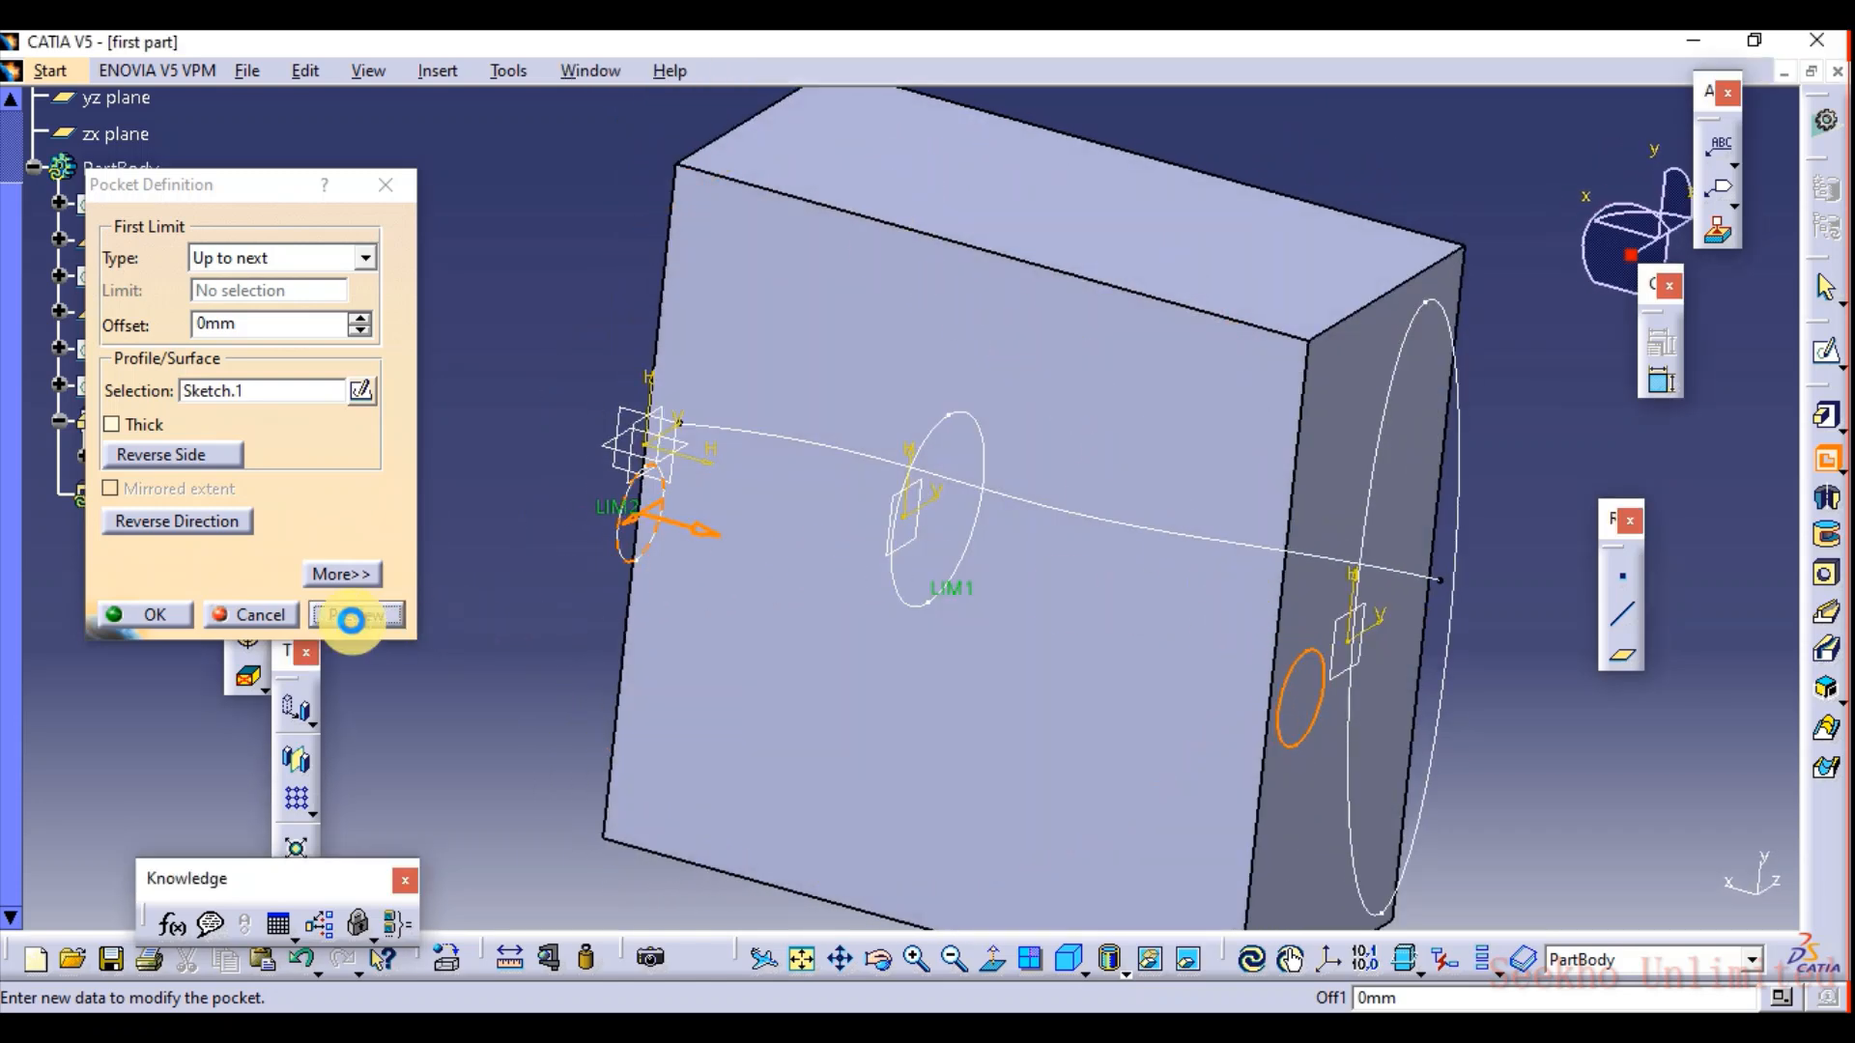
left_click(164, 615)
Switch the display to wireframe and examine the circular pocket inside the block.
middle_click_drag(896, 625, 559, 580)
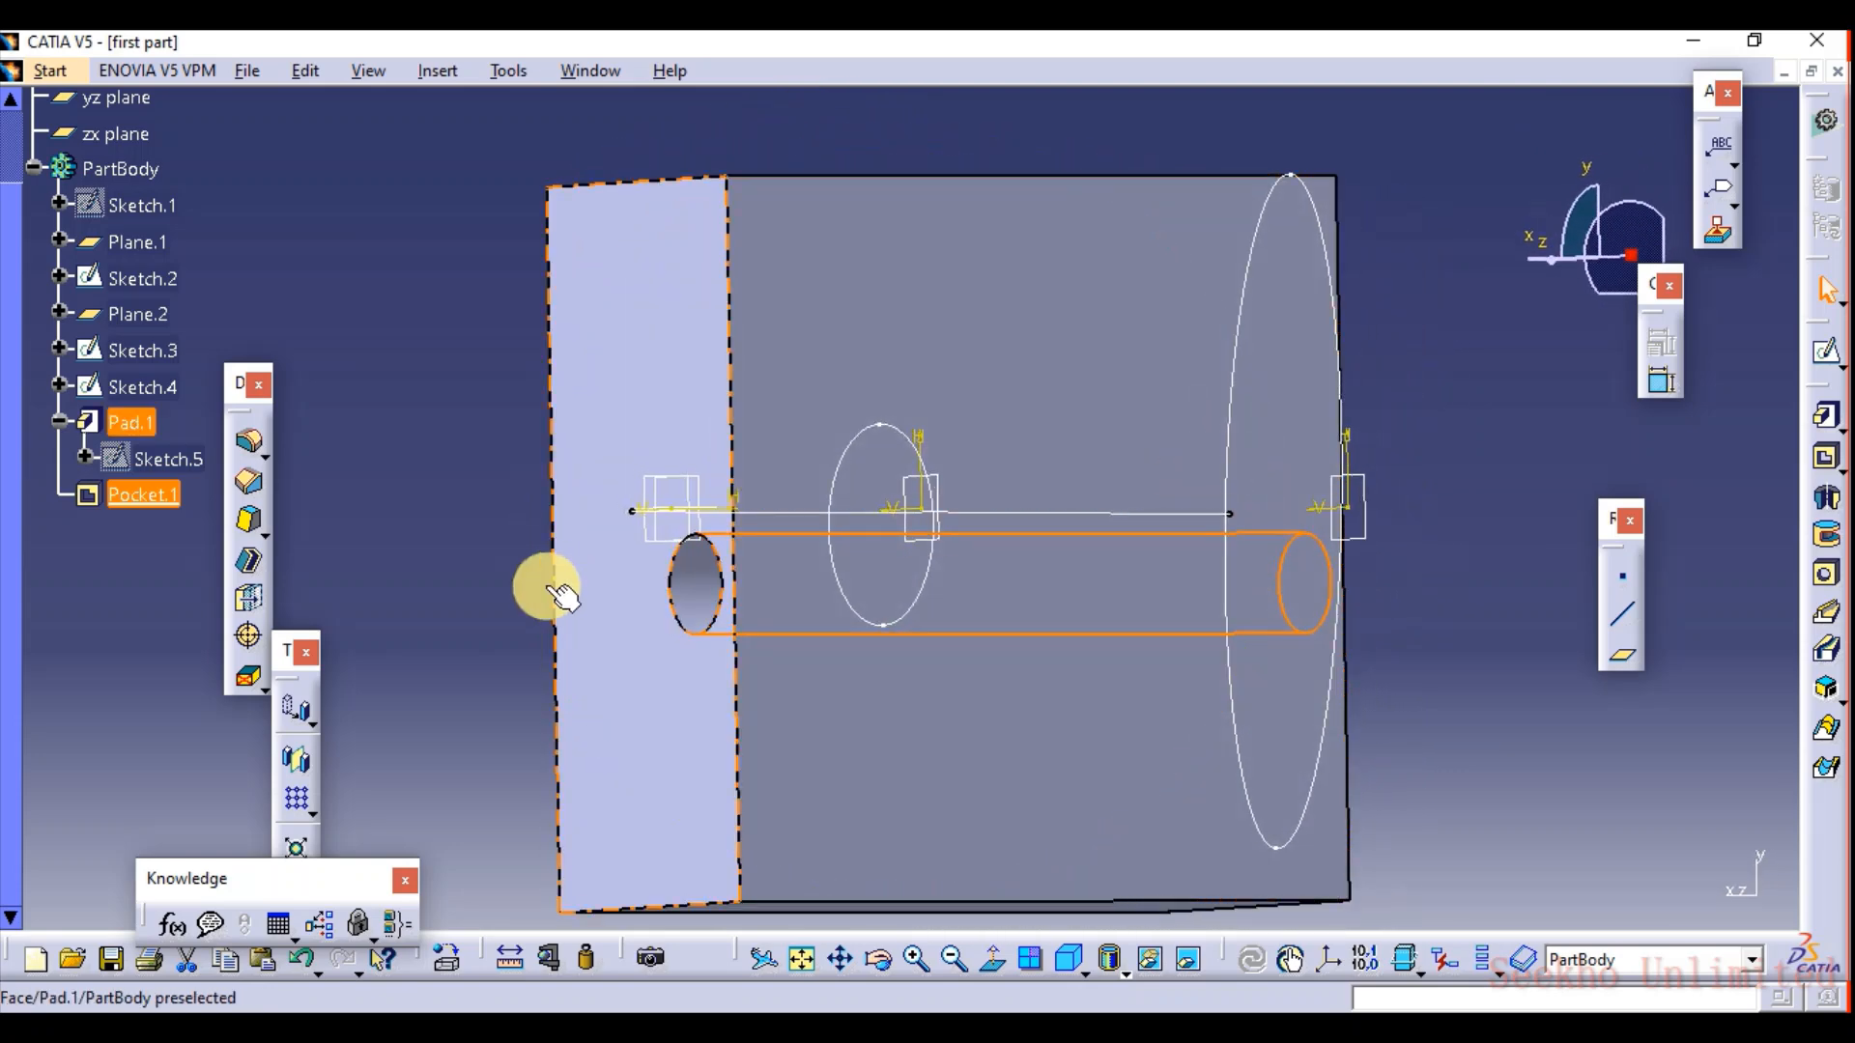
left_click(512, 570)
middle_click_drag(529, 508, 571, 510)
left_click(738, 580)
middle_click_drag(1308, 571, 1172, 550)
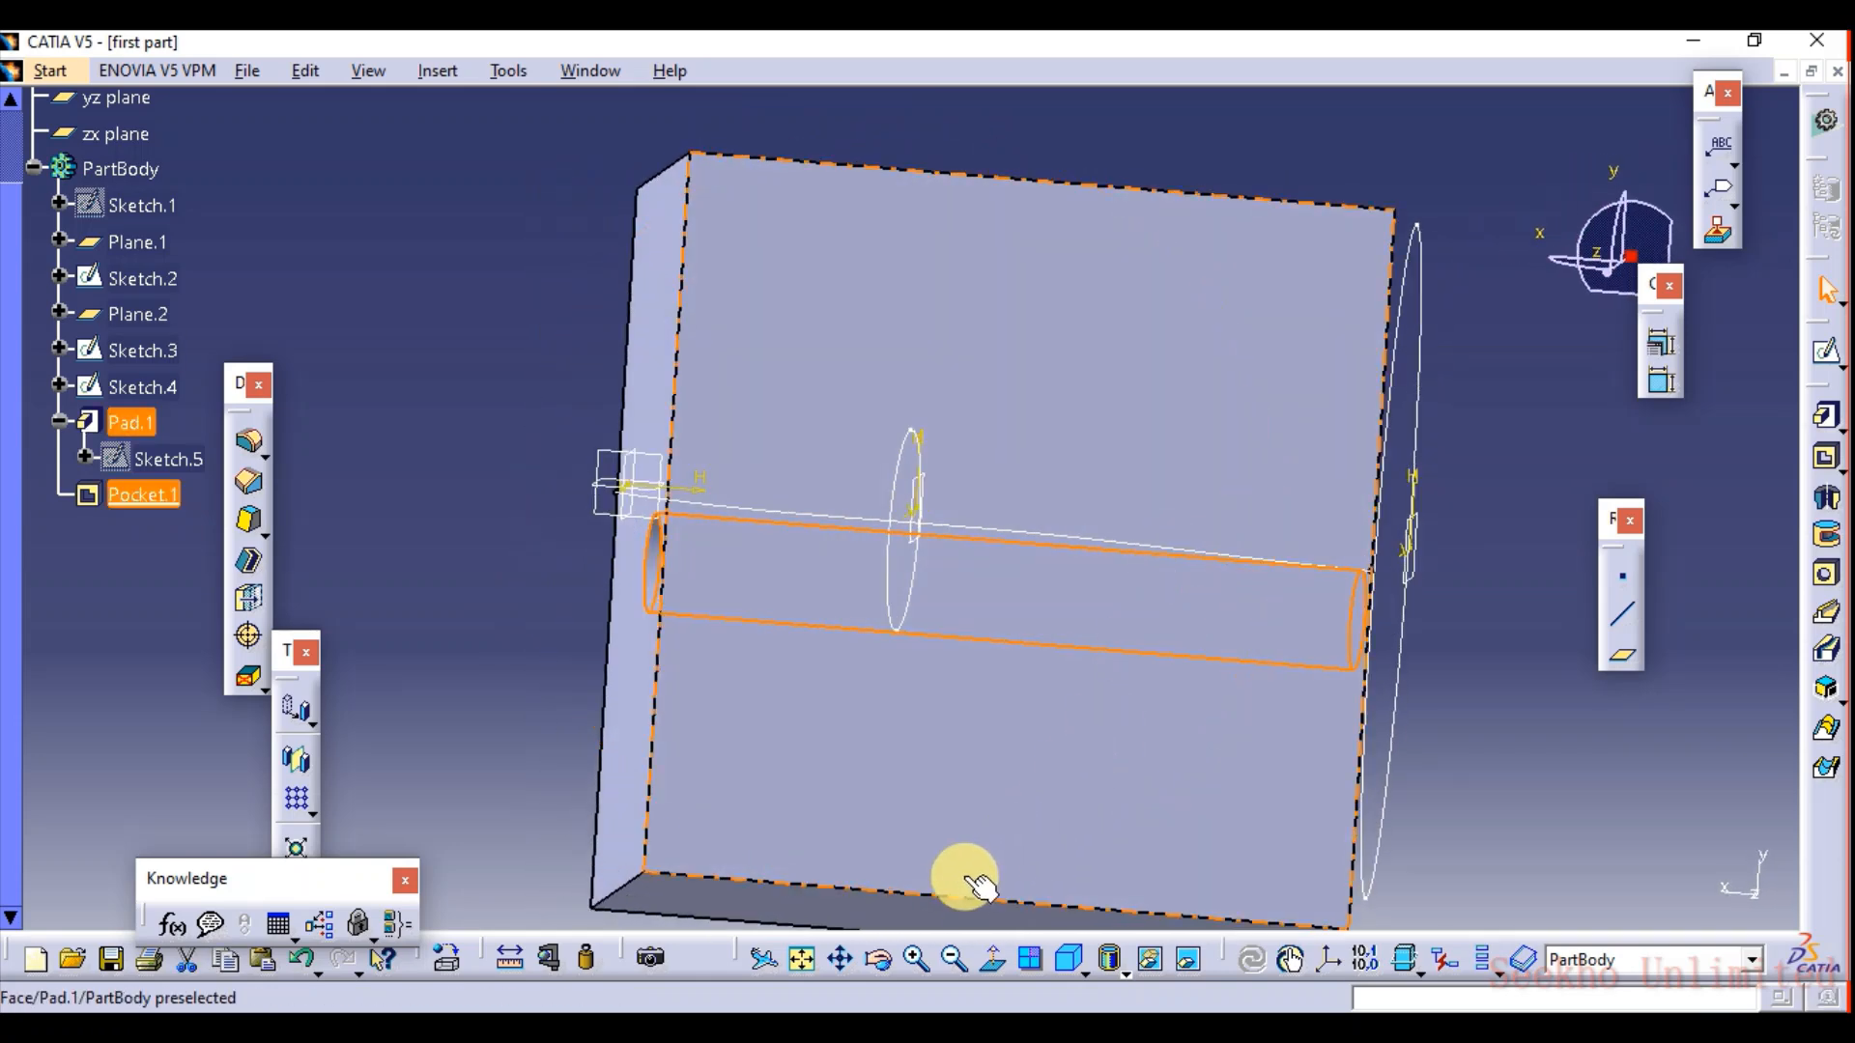
left_click(1123, 972)
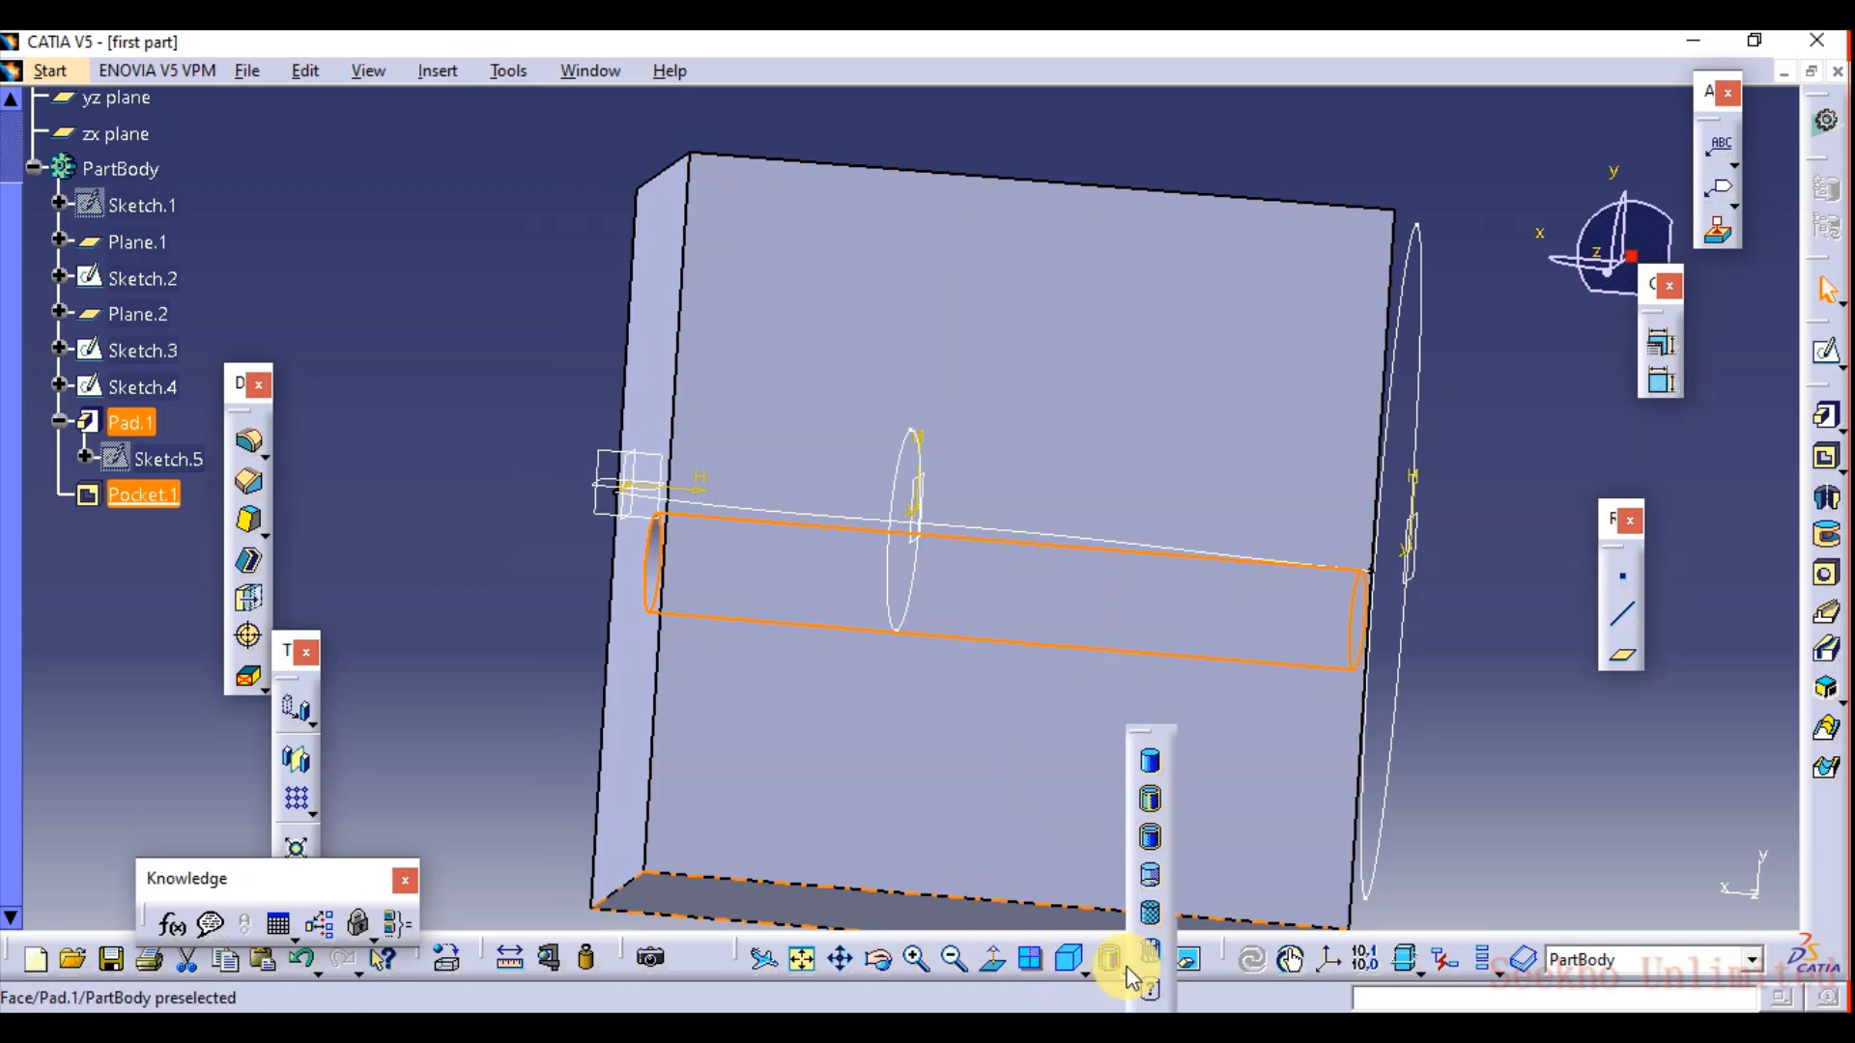
left_click(1153, 963)
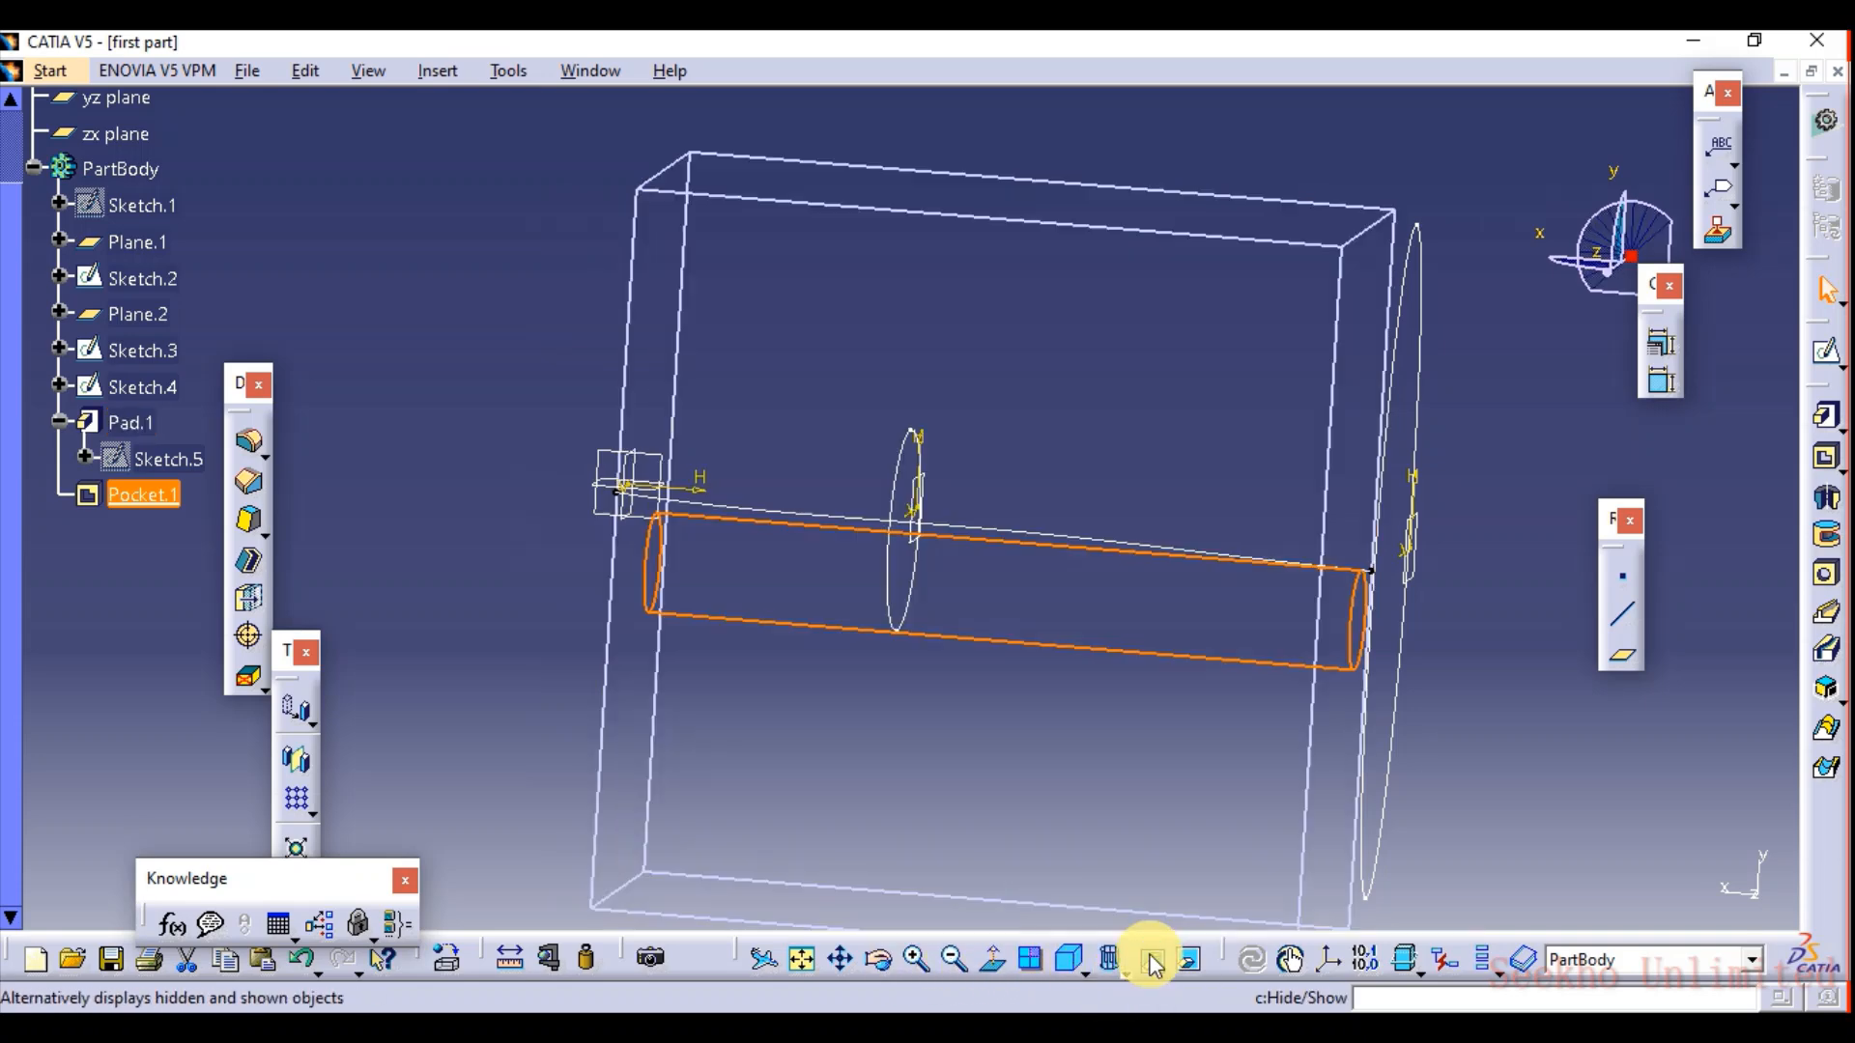
left_click(559, 323)
middle_click_drag(566, 361, 741, 579)
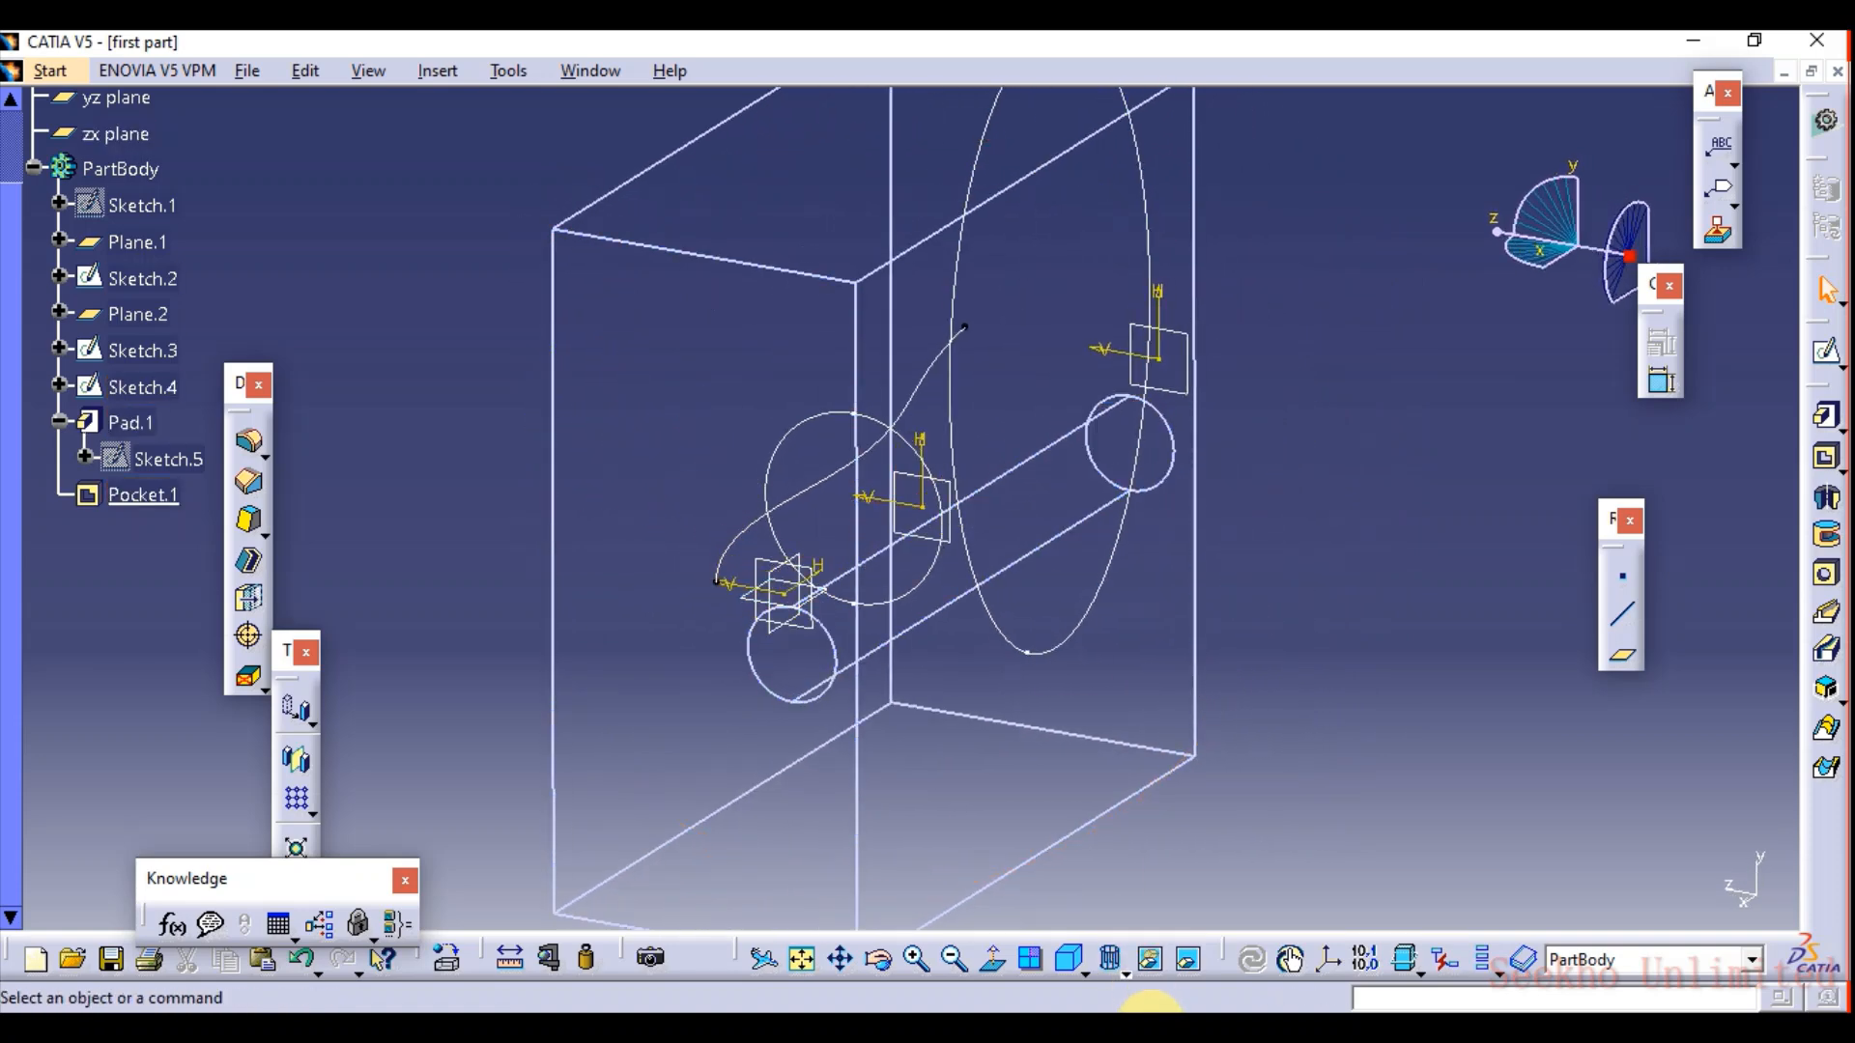
Try the plain shading display and set the view to shading with edges without smooth edges.
left_click(1128, 976)
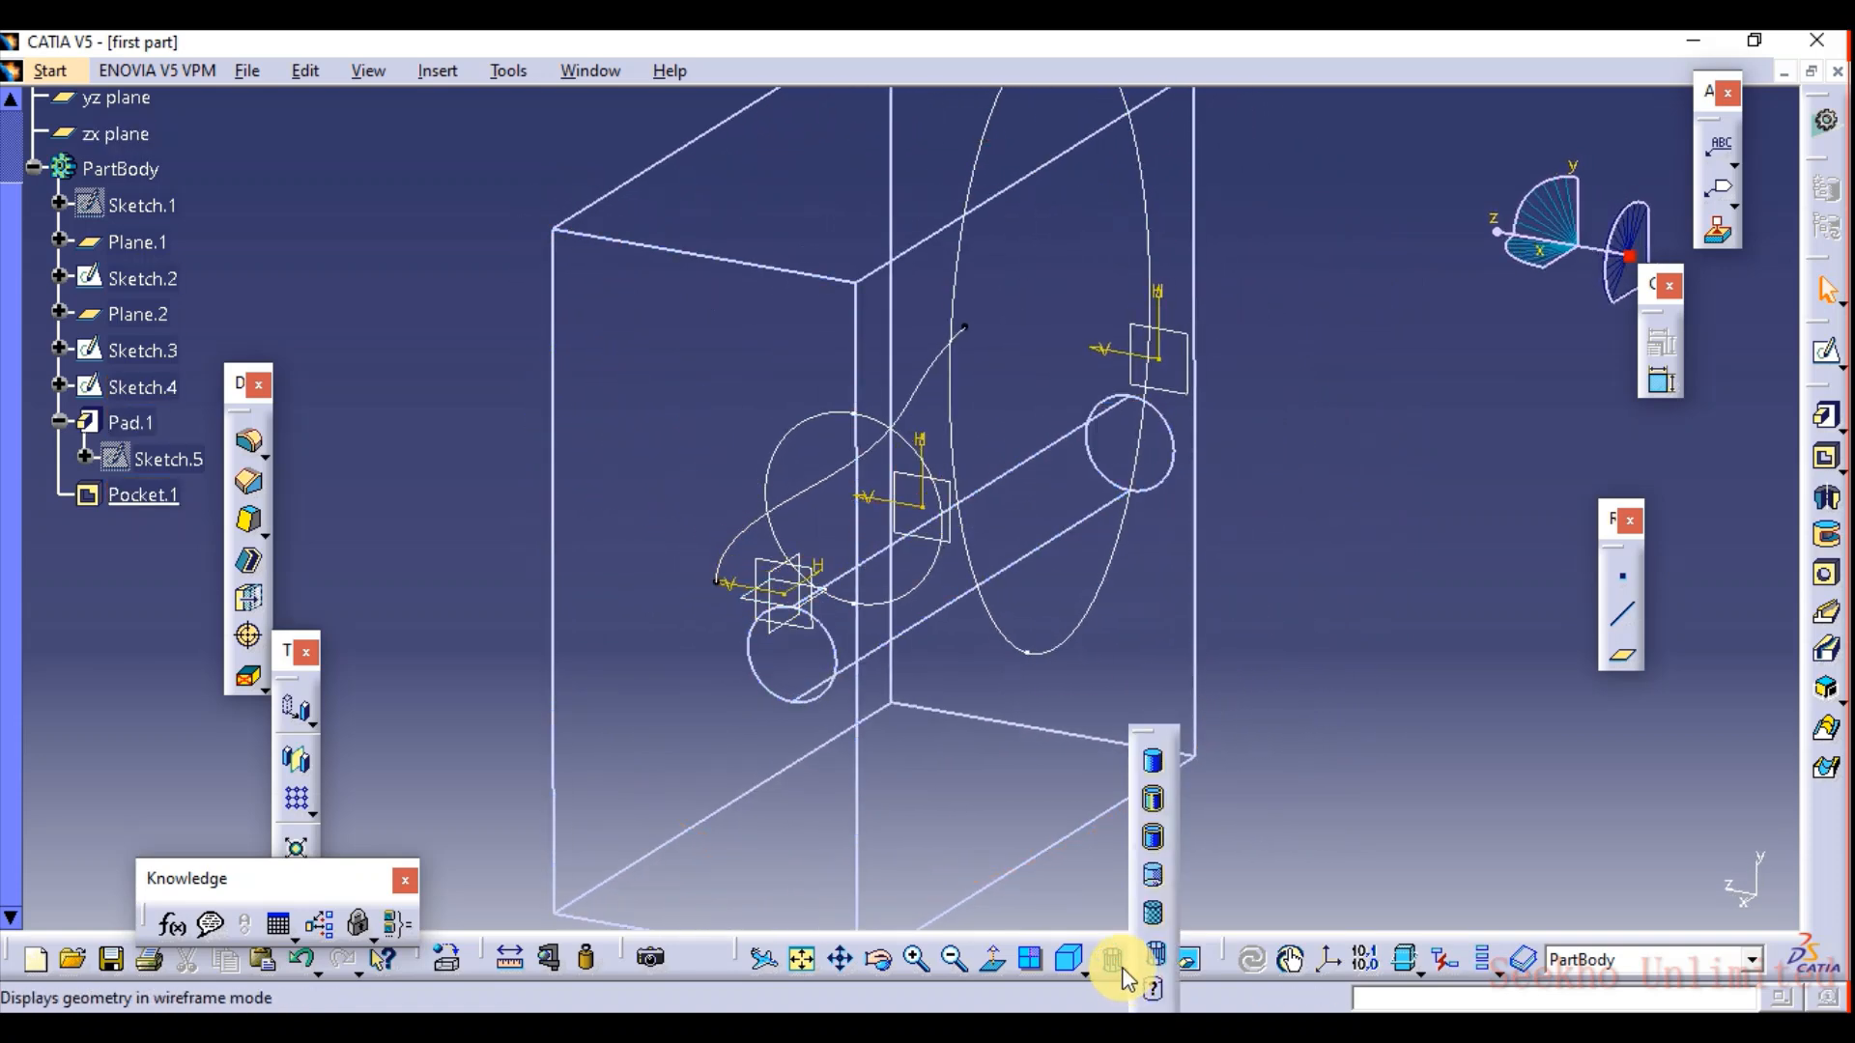
left_click(1089, 913)
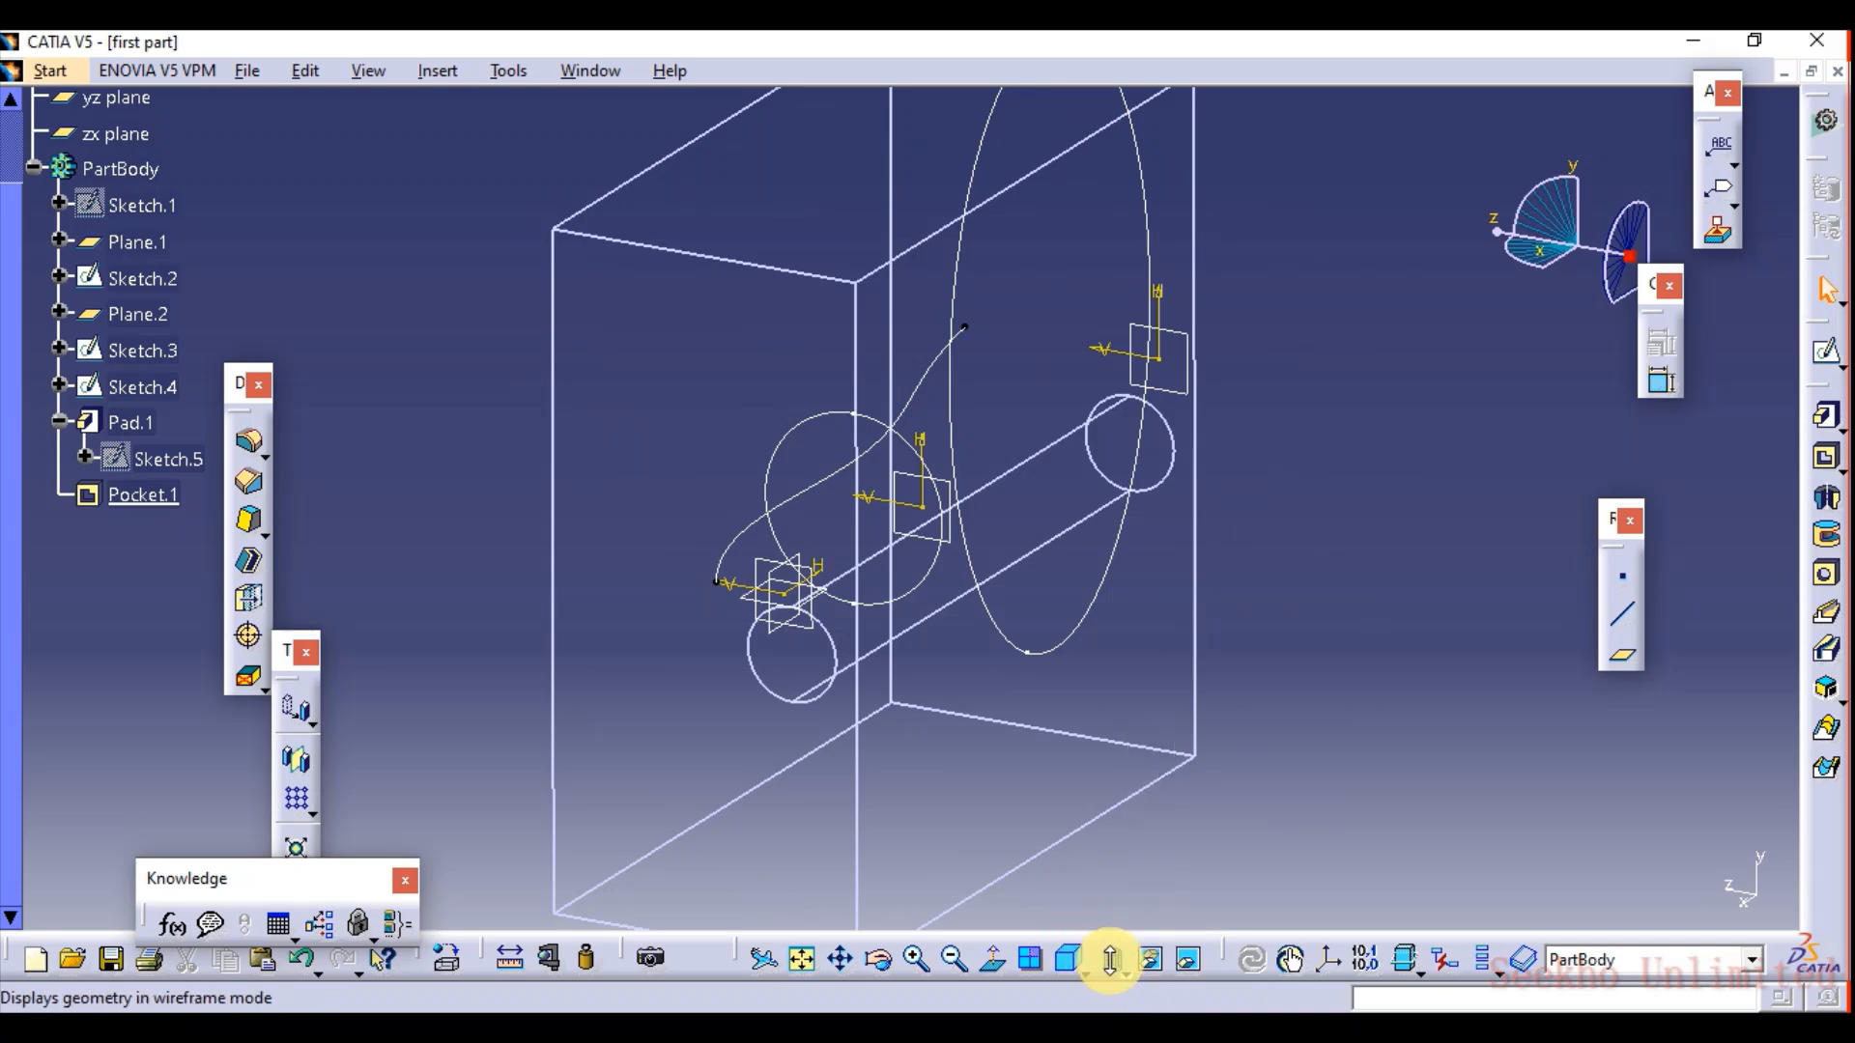
left_click(1124, 969)
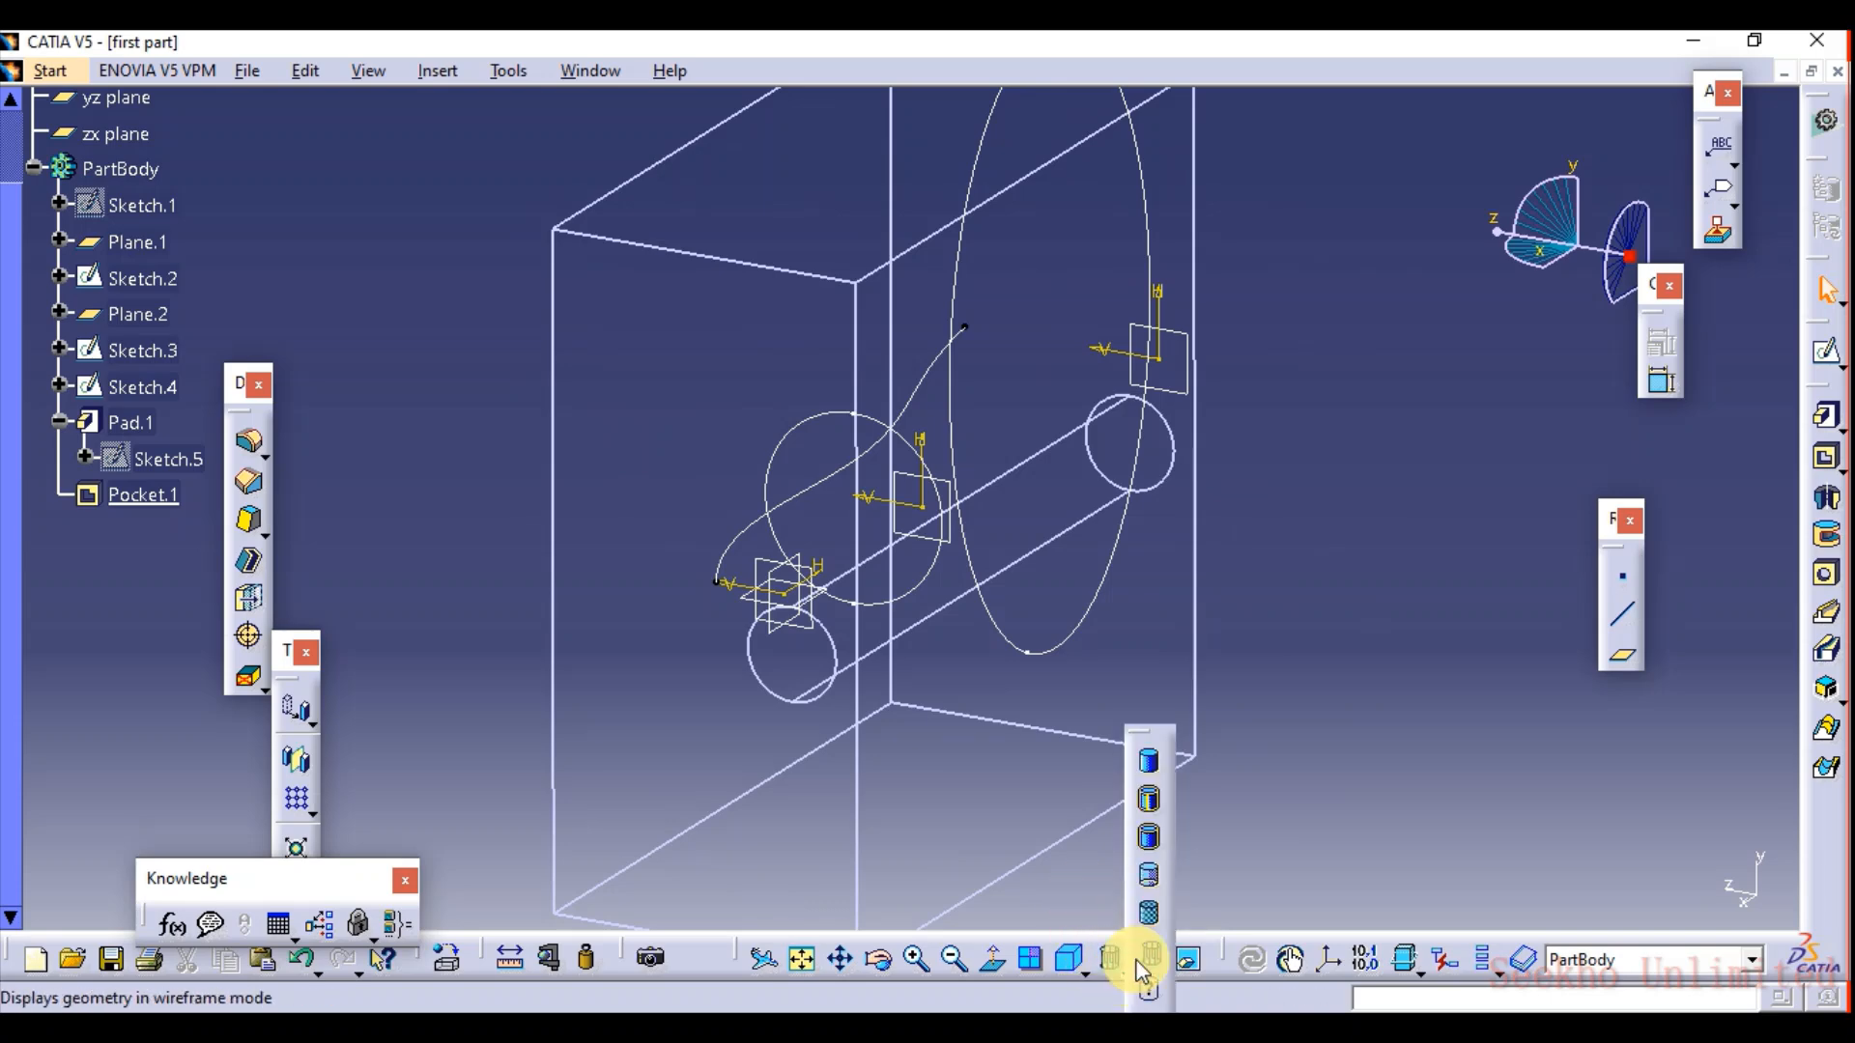
left_click(1161, 758)
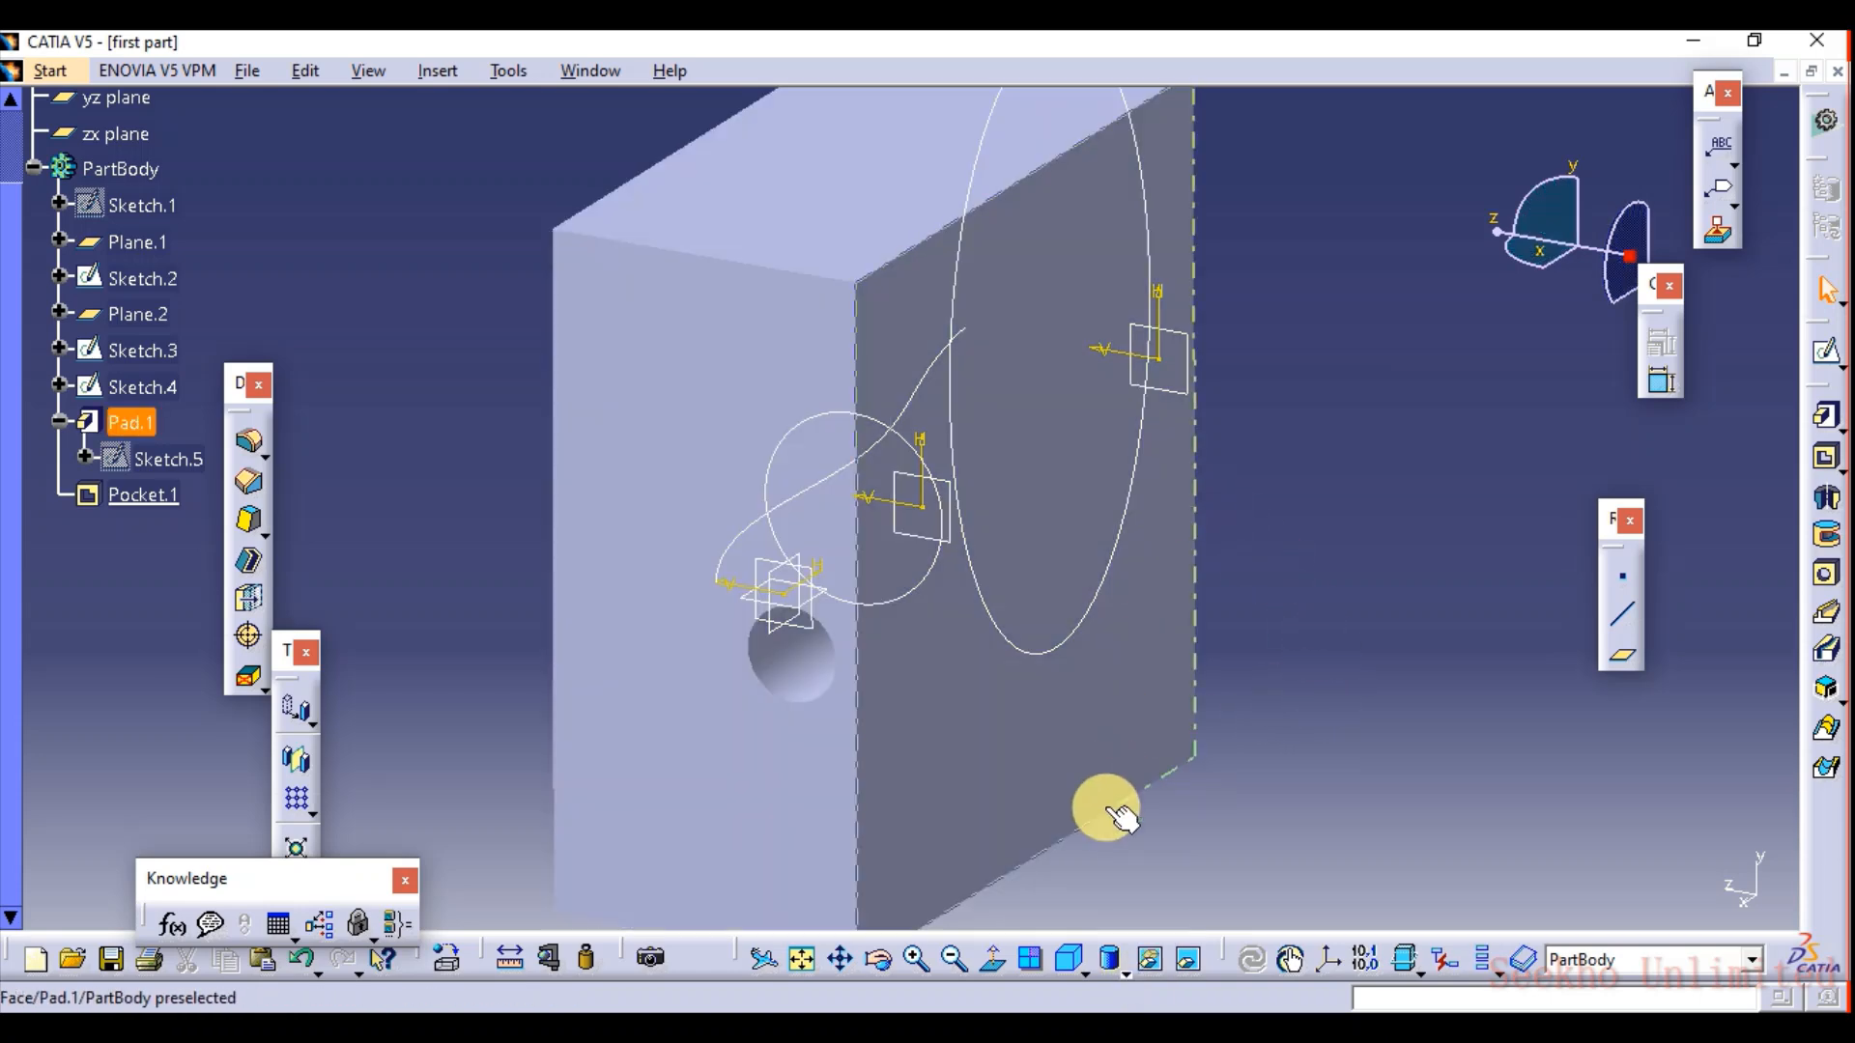
left_click(1126, 966)
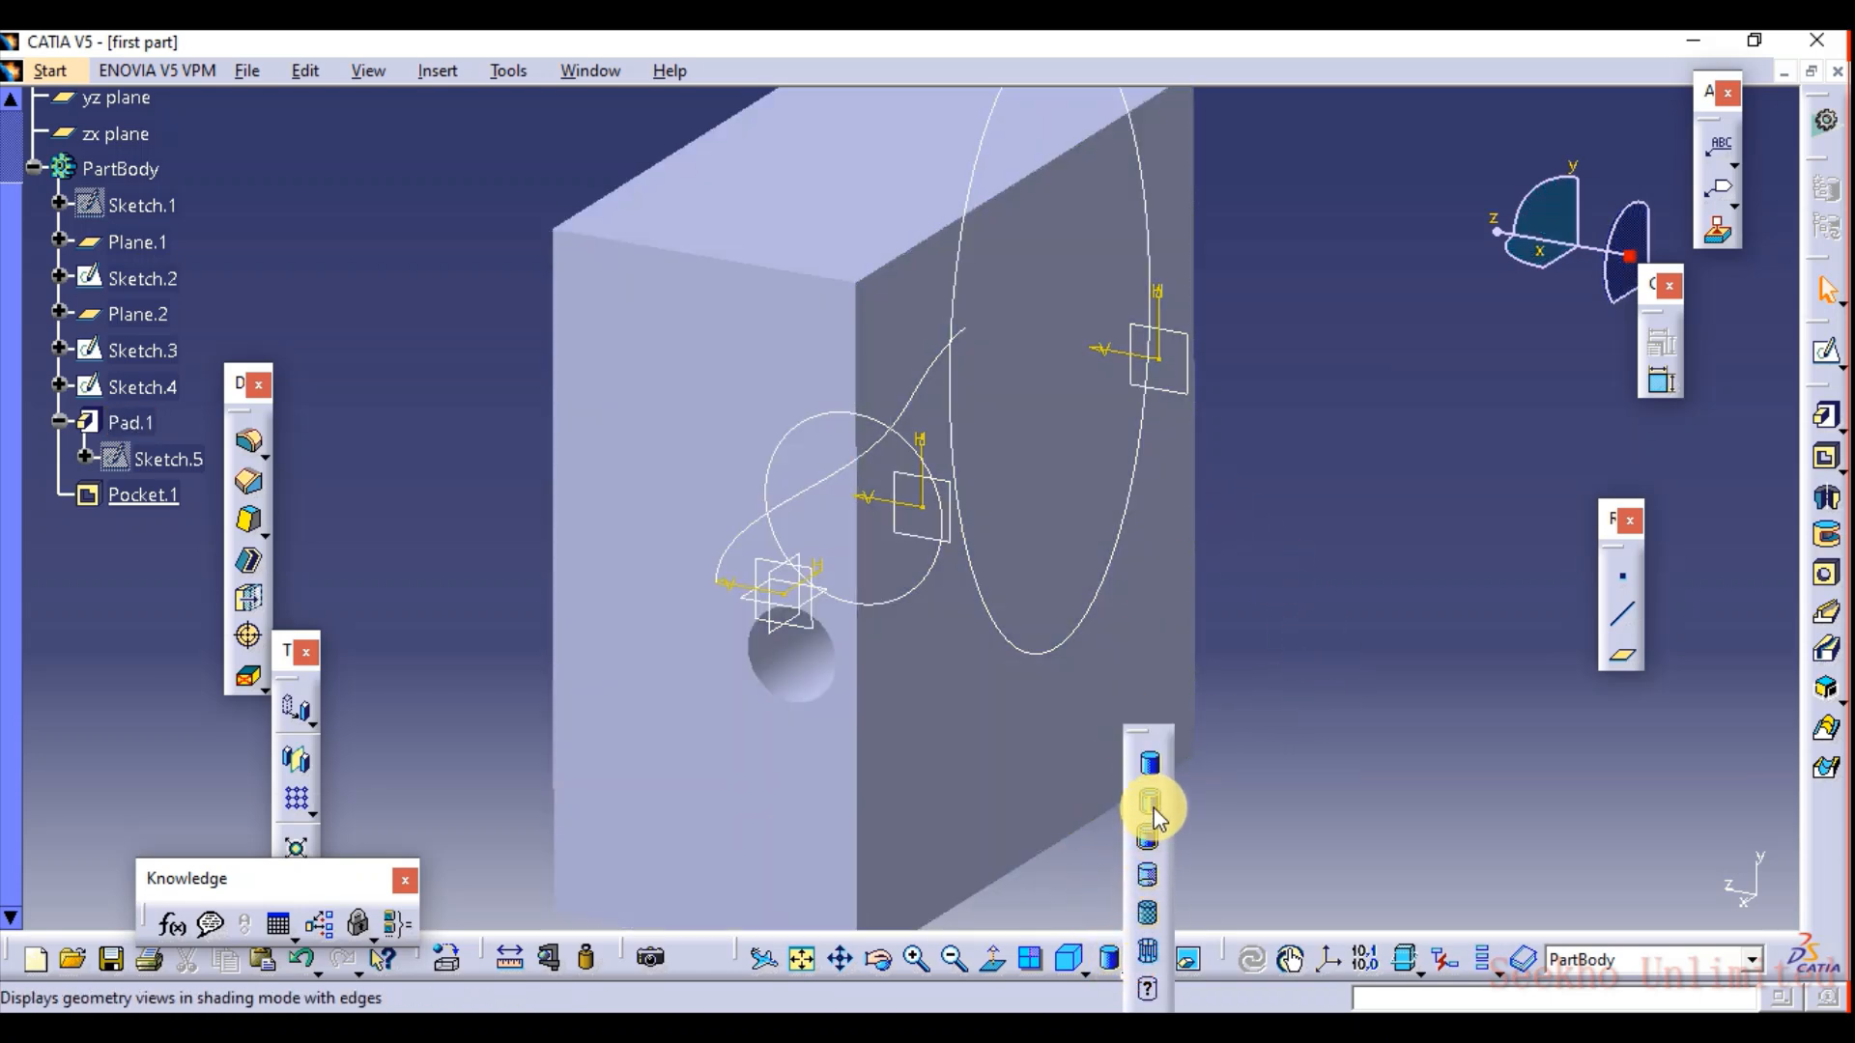
left_click(1151, 842)
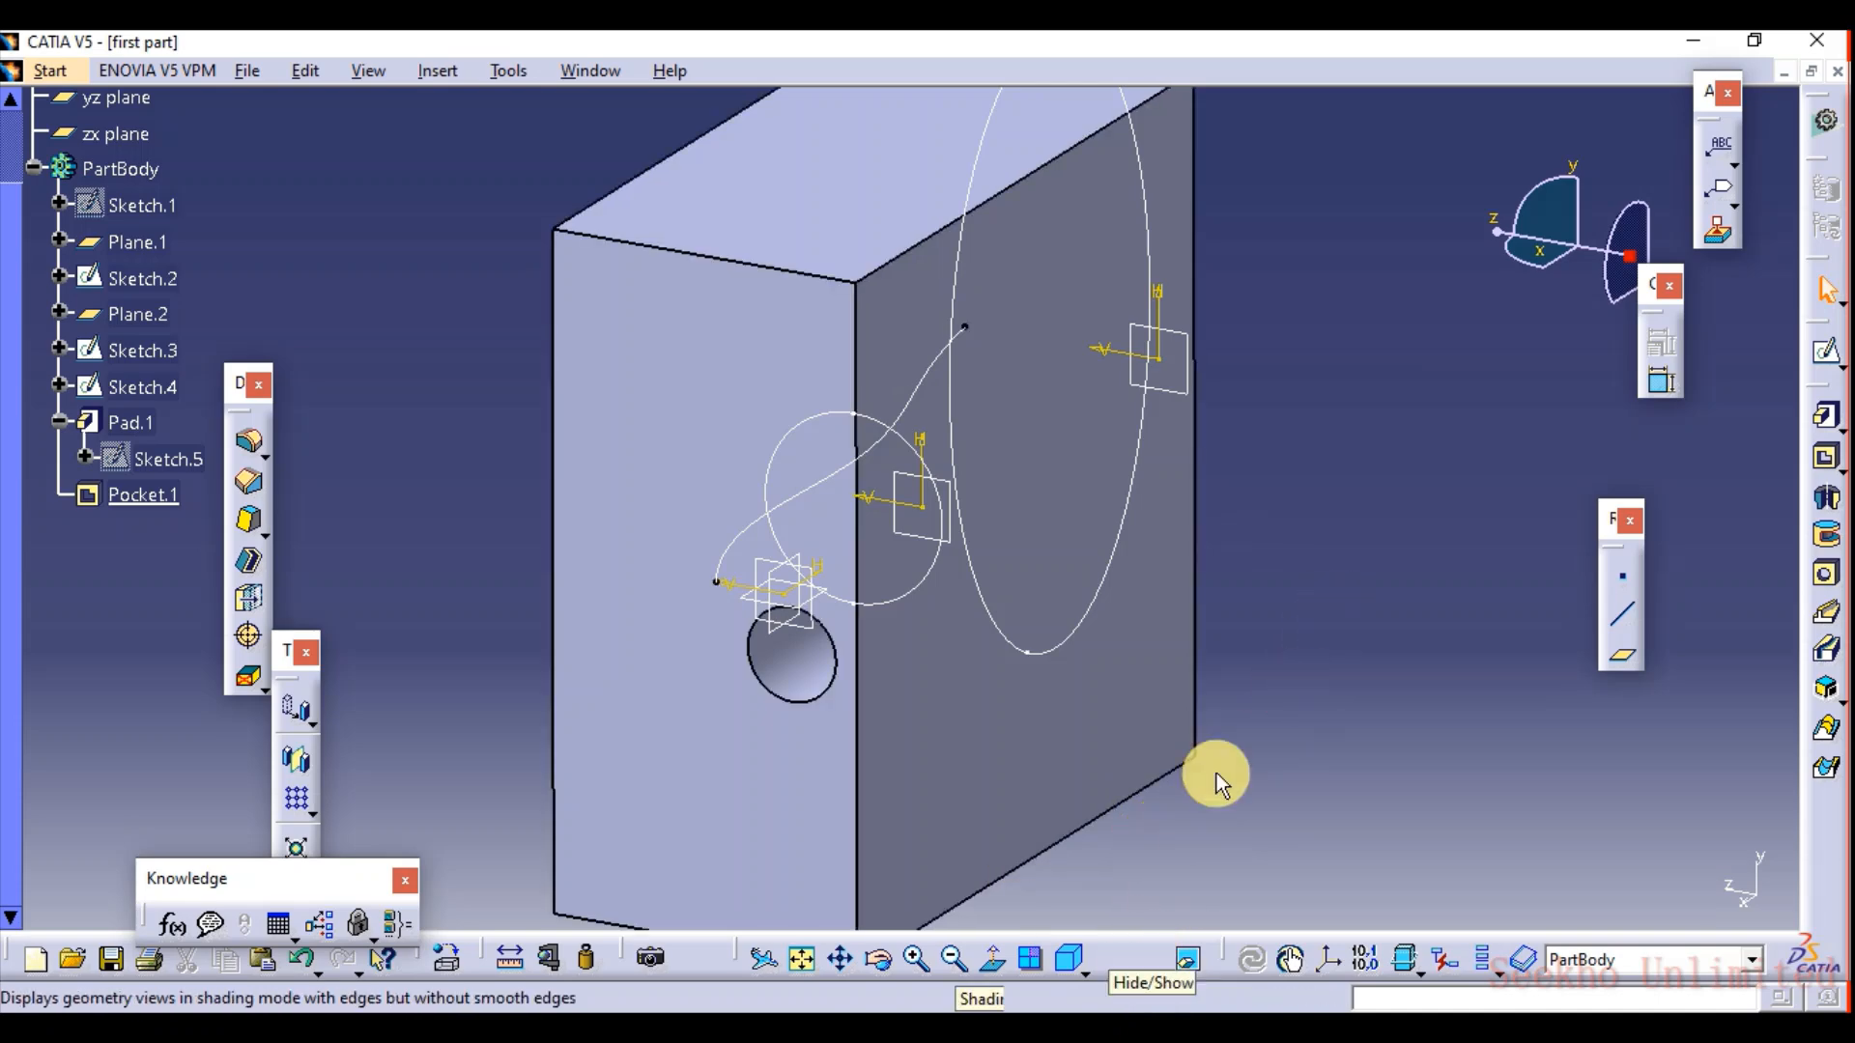
Undo the circular pocket cut from Sketch.1.
middle_click_drag(1255, 604, 1095, 649)
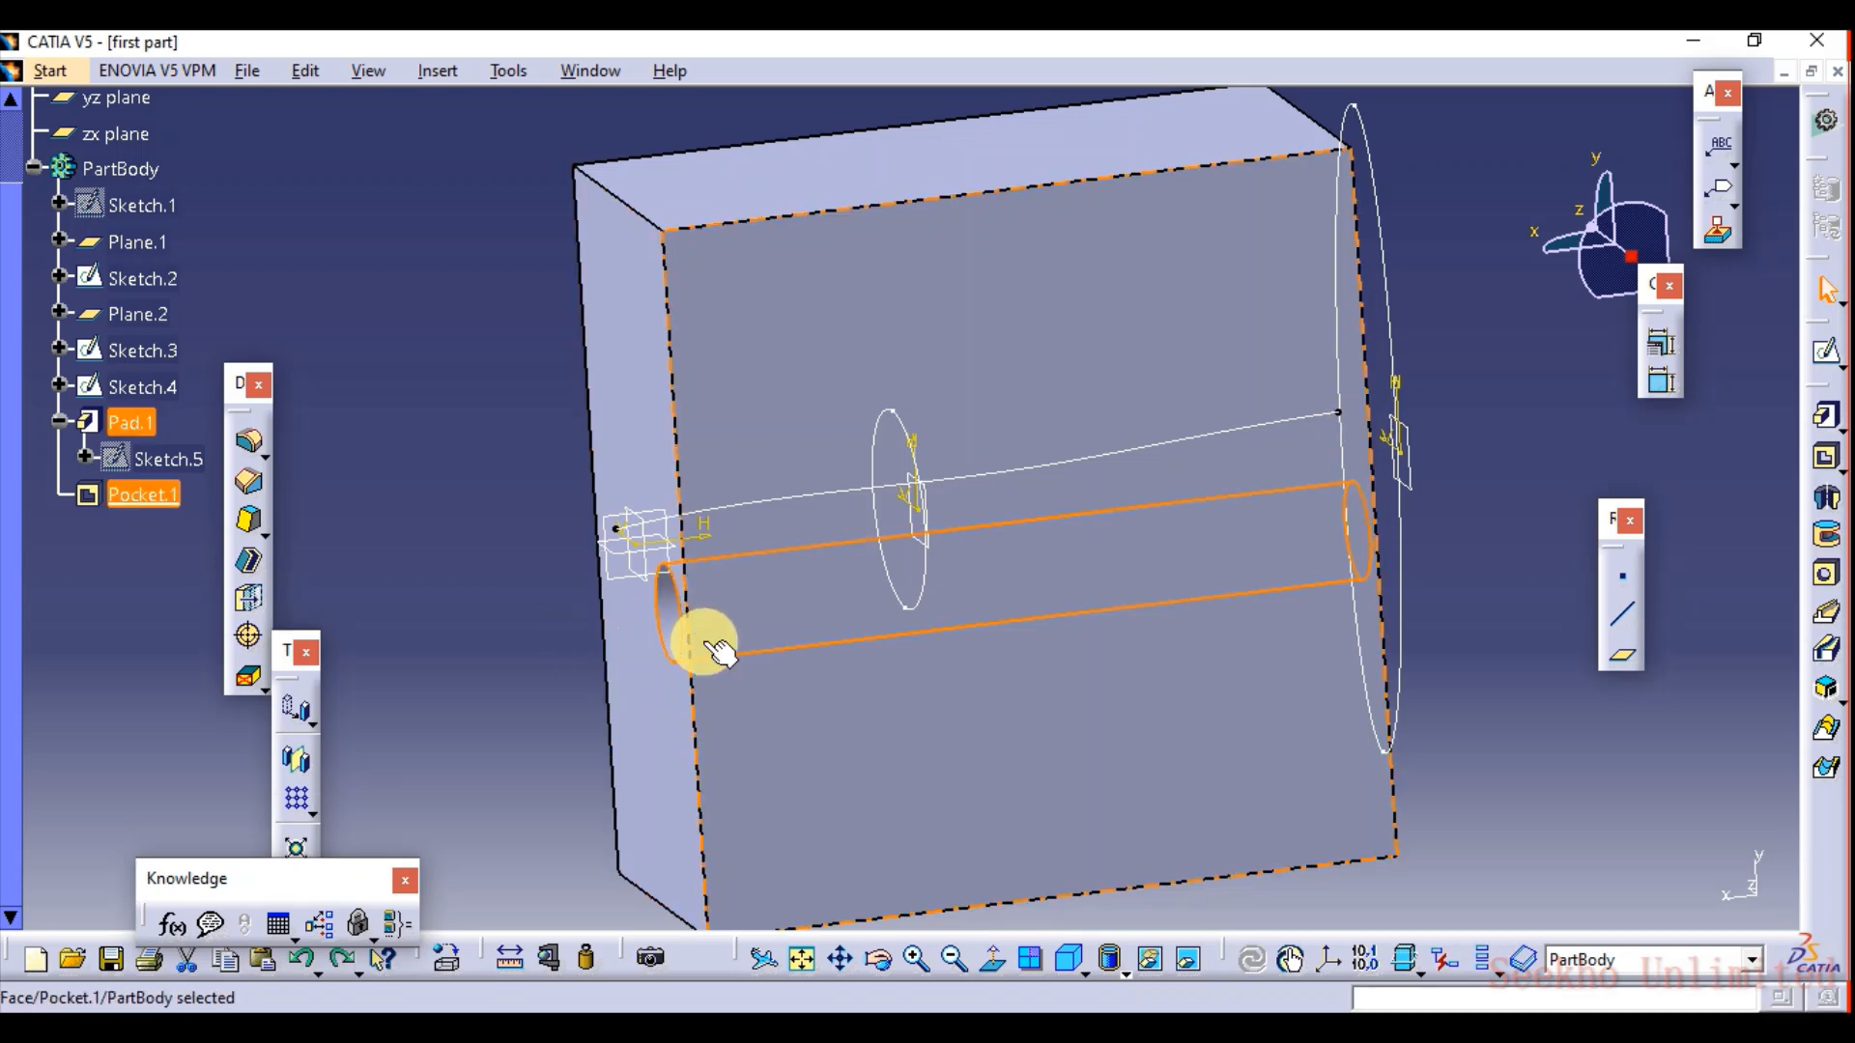
left_click(703, 641)
key("ctrl+z")
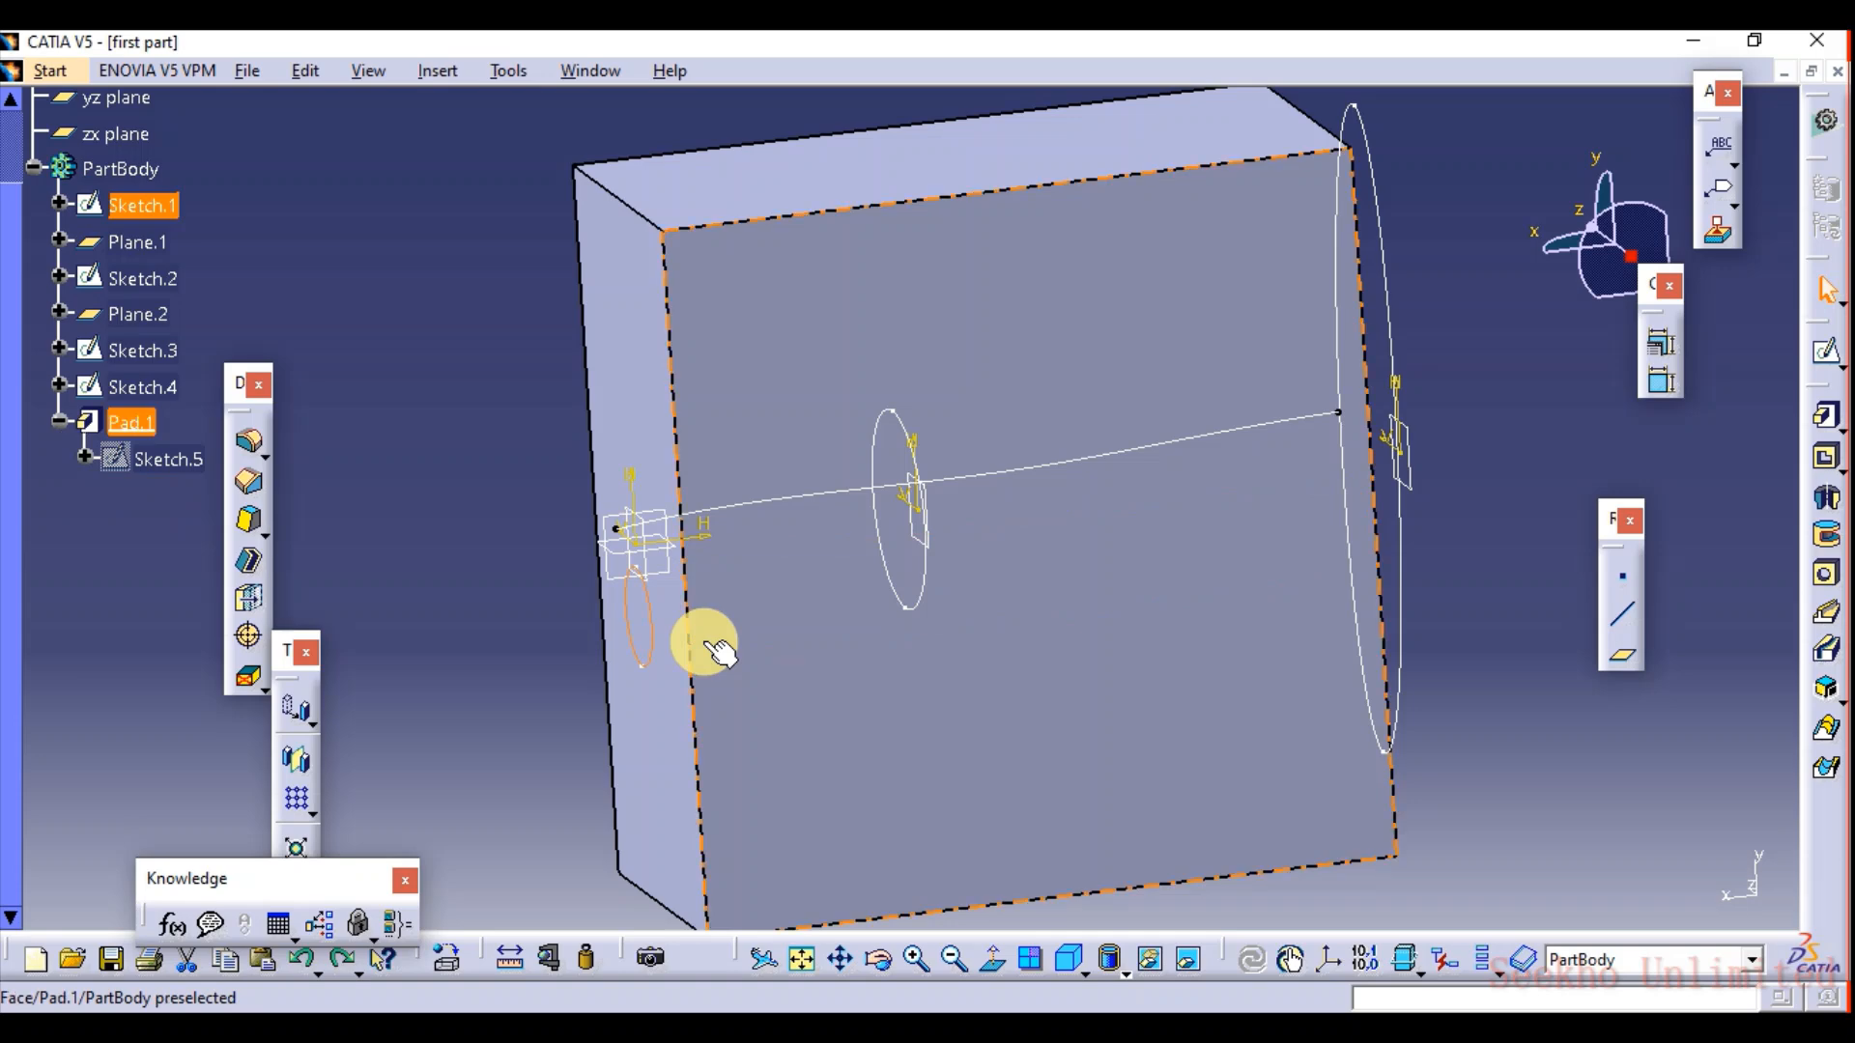
Cut the block with a removed multi-sections solid through Sketch.1, Sketch.2 and Sketch.3, previewing it before creating it.
left_click(1606, 708)
left_click(1825, 770)
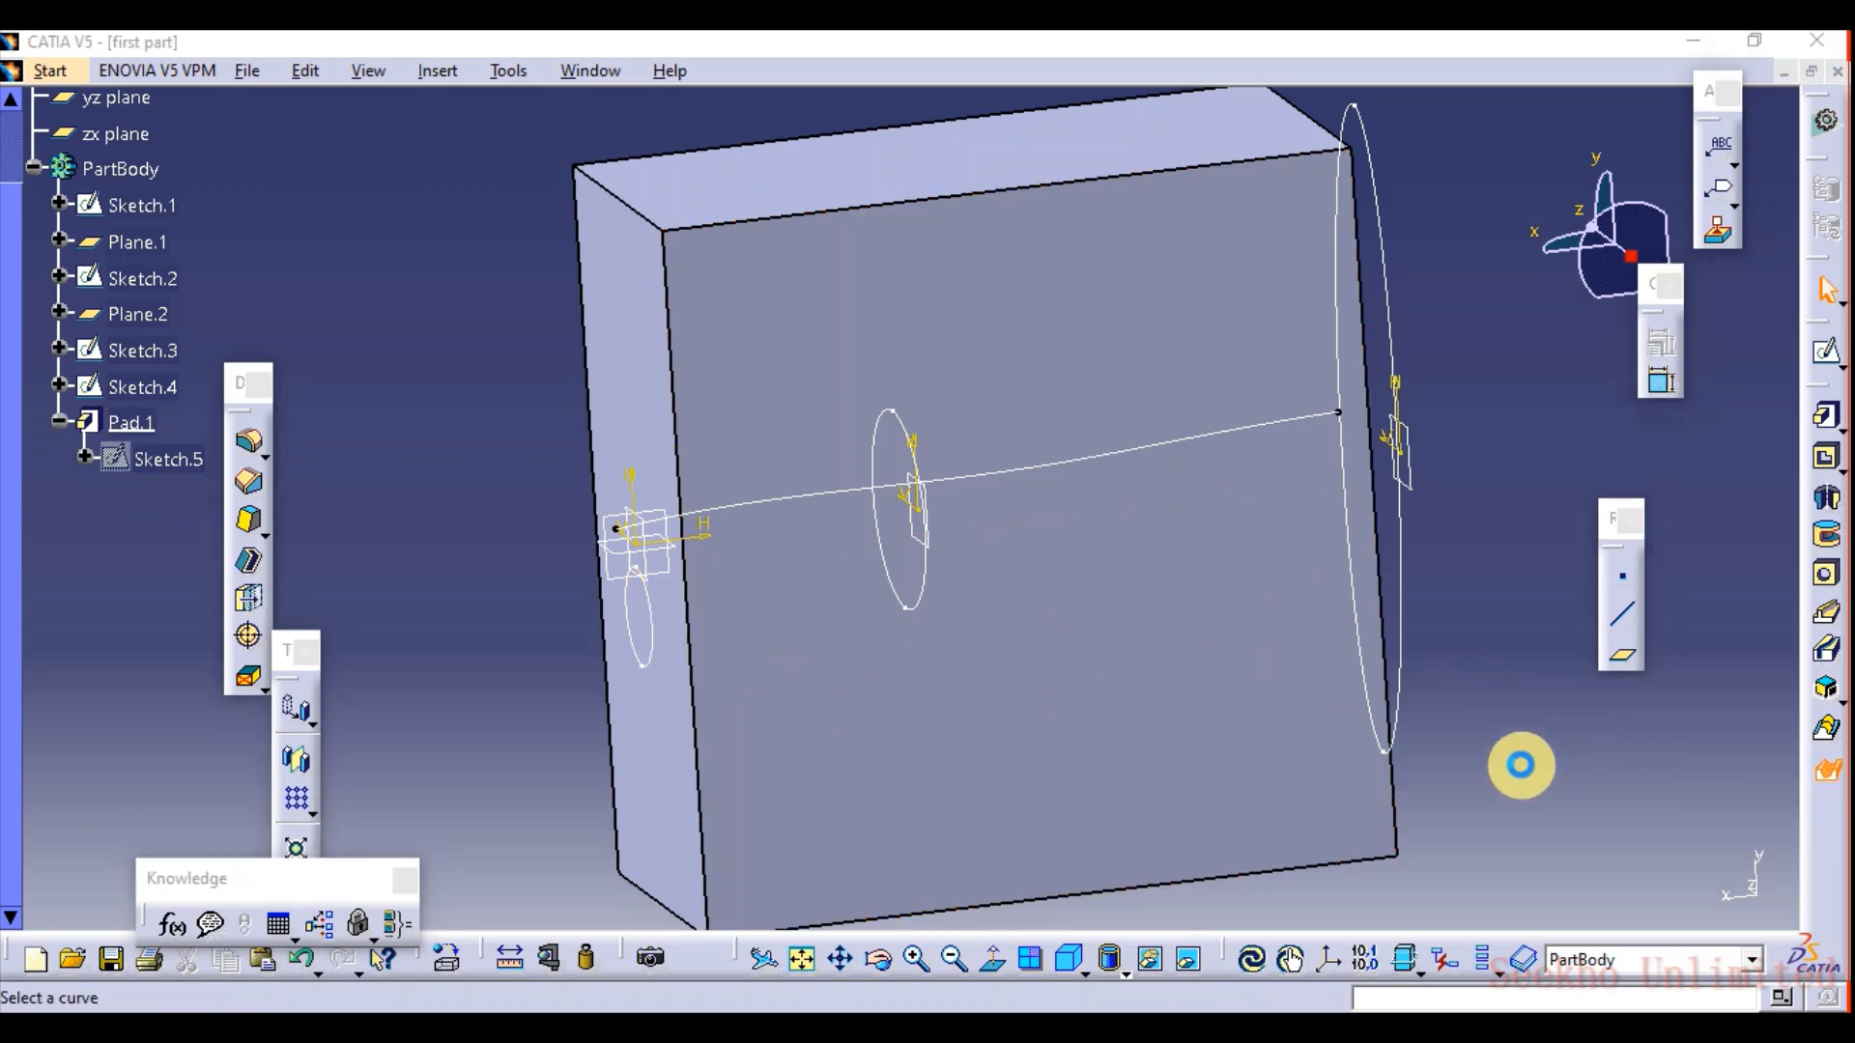
left_click(651, 659)
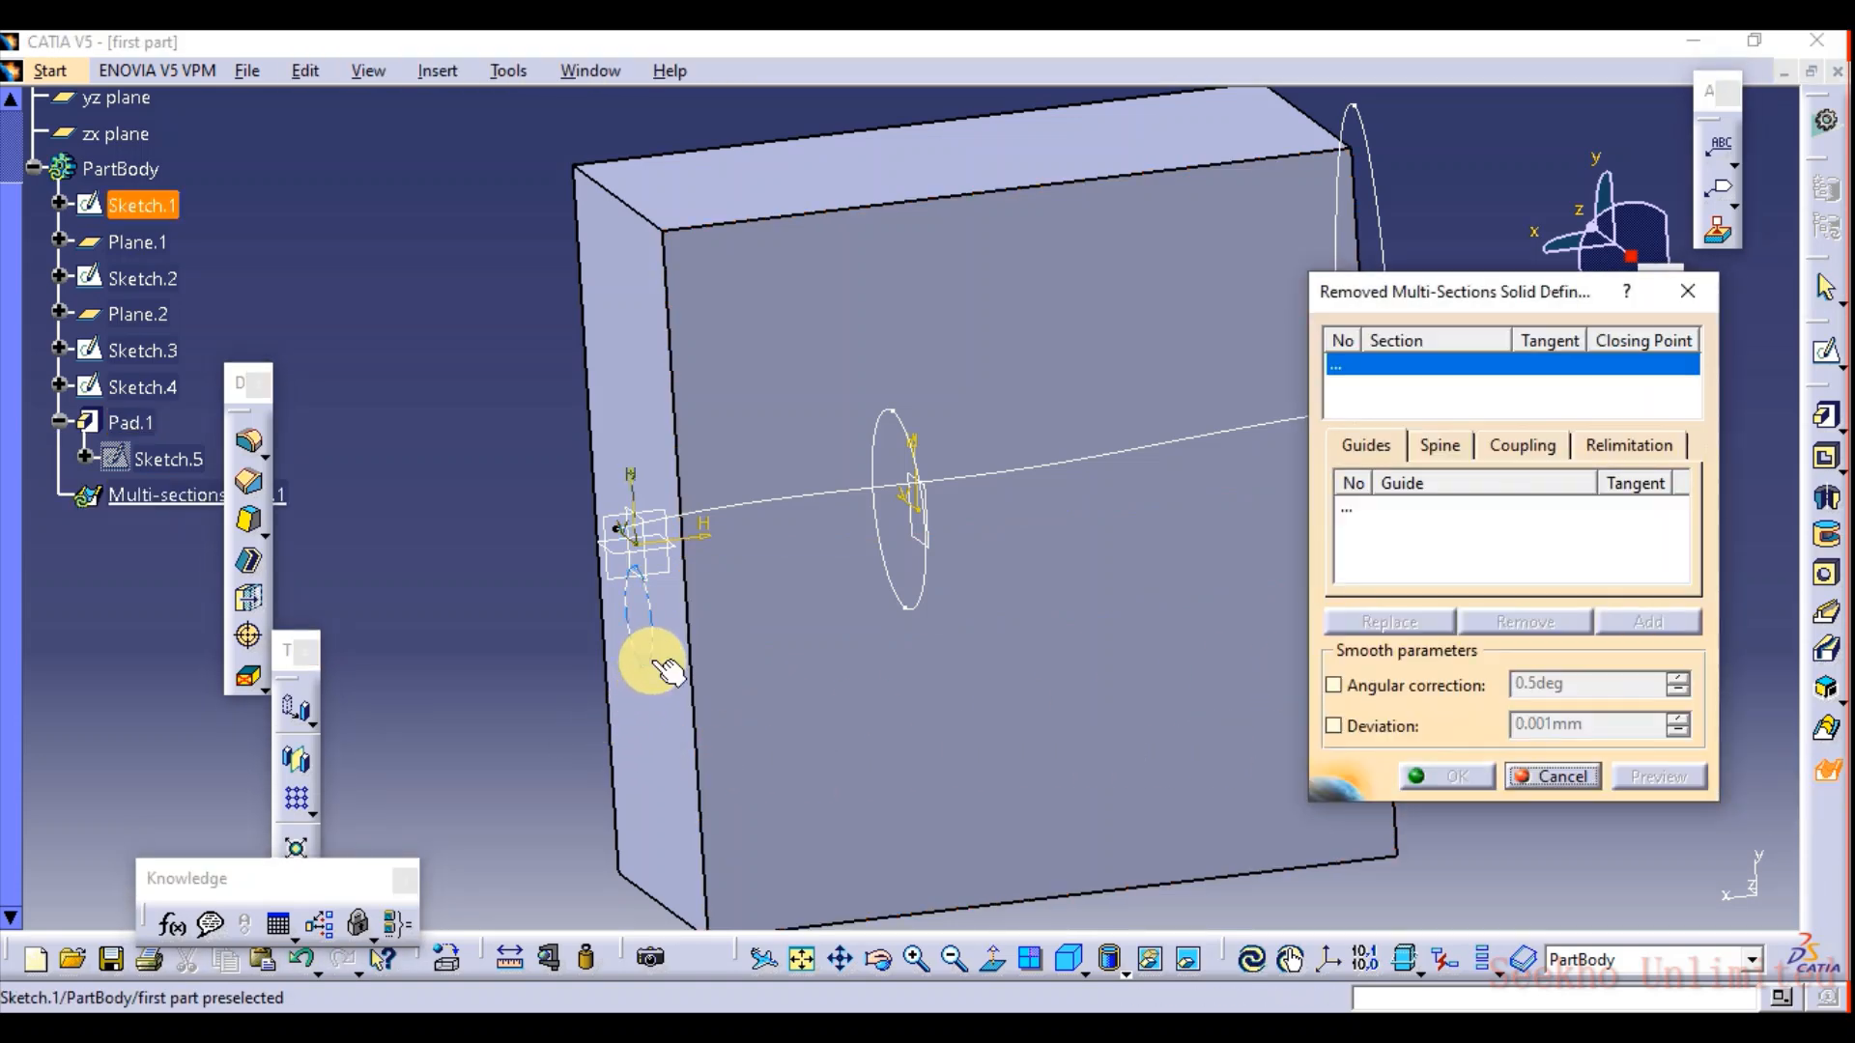
left_click(916, 599)
mouse_move(1163, 481)
middle_mouse_down()
mouse_move(1068, 501)
mouse_move(1084, 444)
middle_mouse_up()
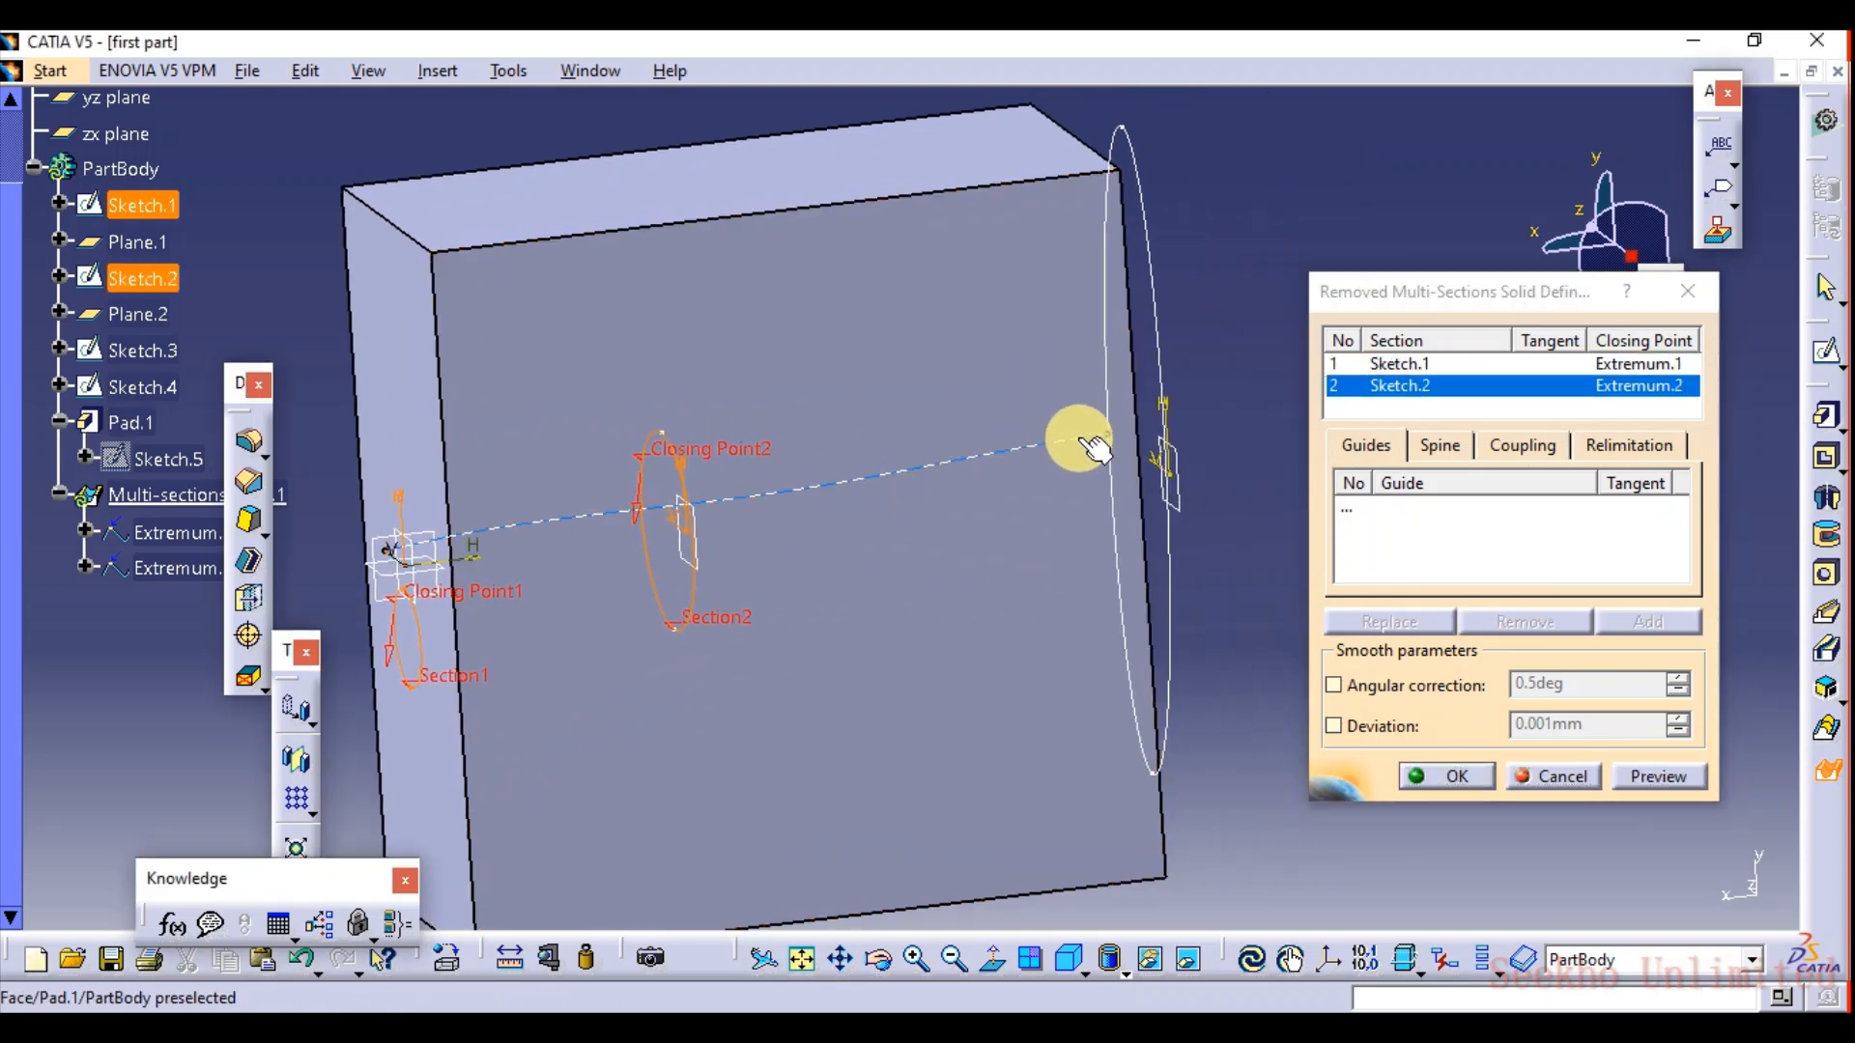
left_click(1154, 367)
mouse_move(919, 414)
middle_mouse_down()
mouse_move(1143, 489)
mouse_move(1116, 501)
mouse_move(1077, 422)
middle_mouse_up()
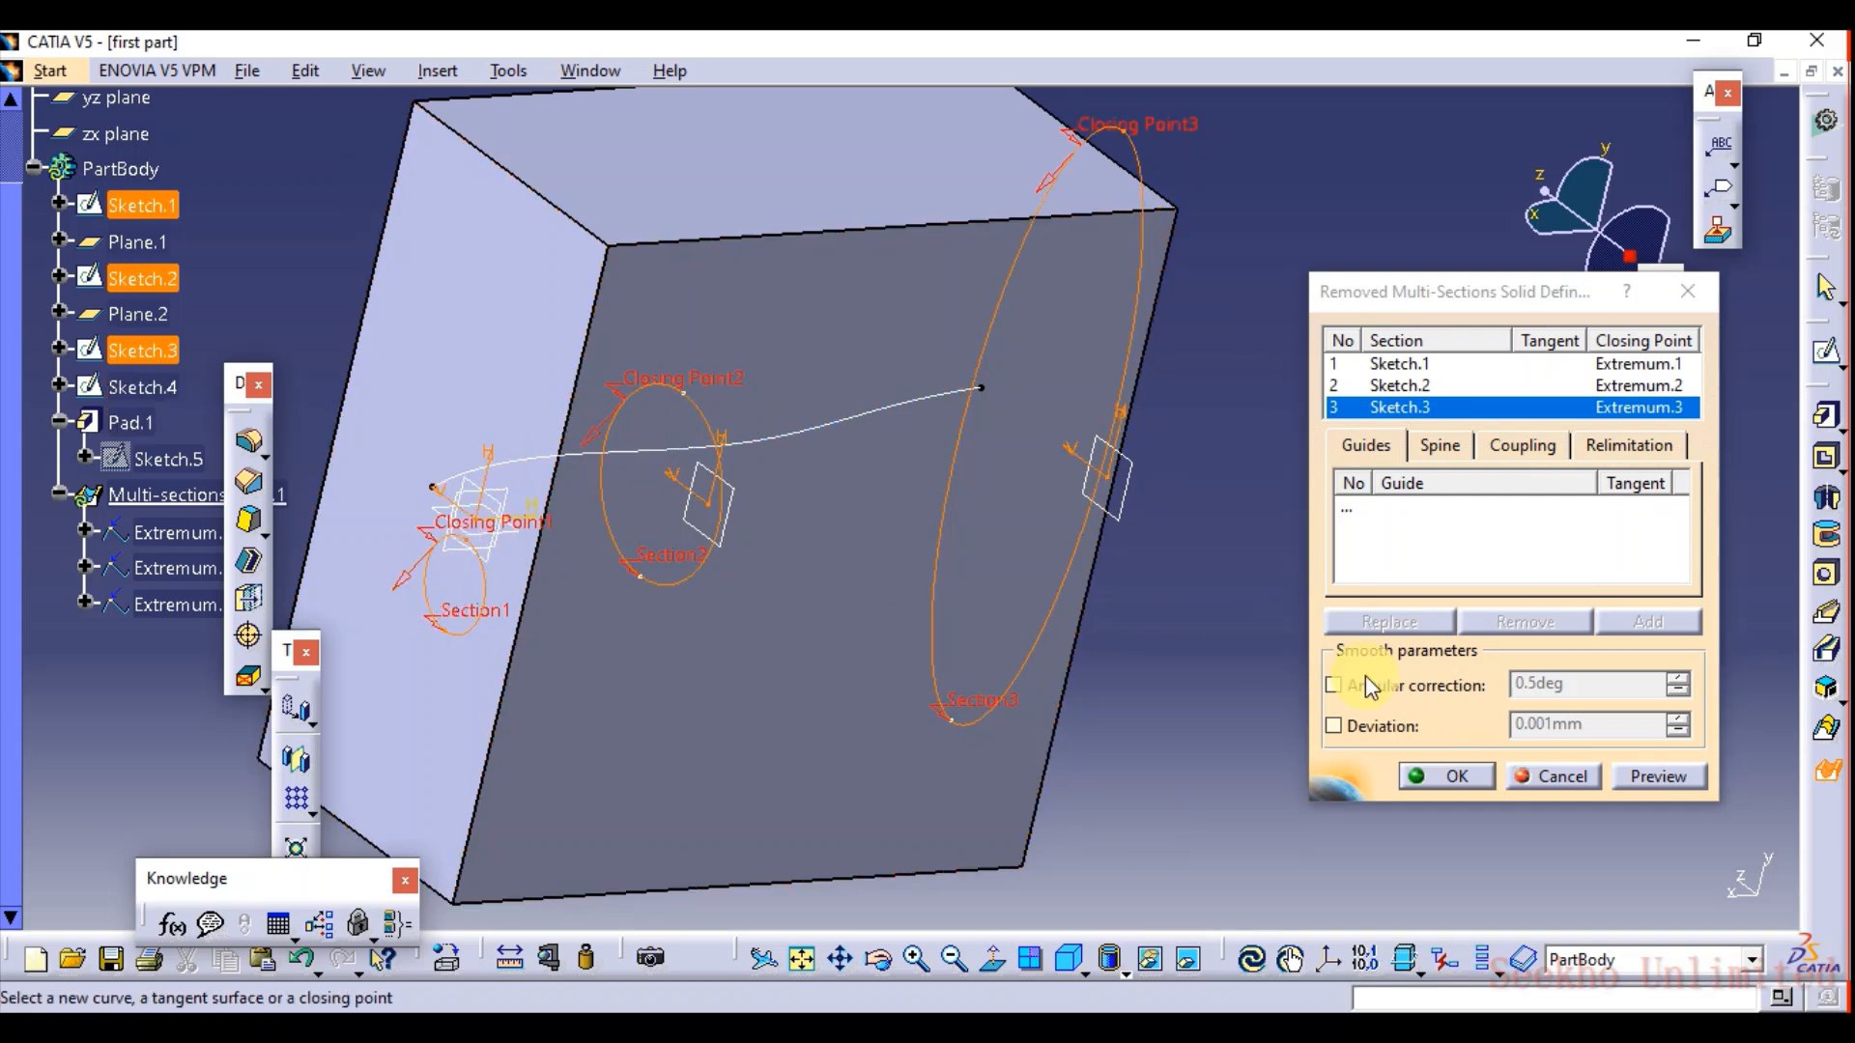
left_click(1659, 777)
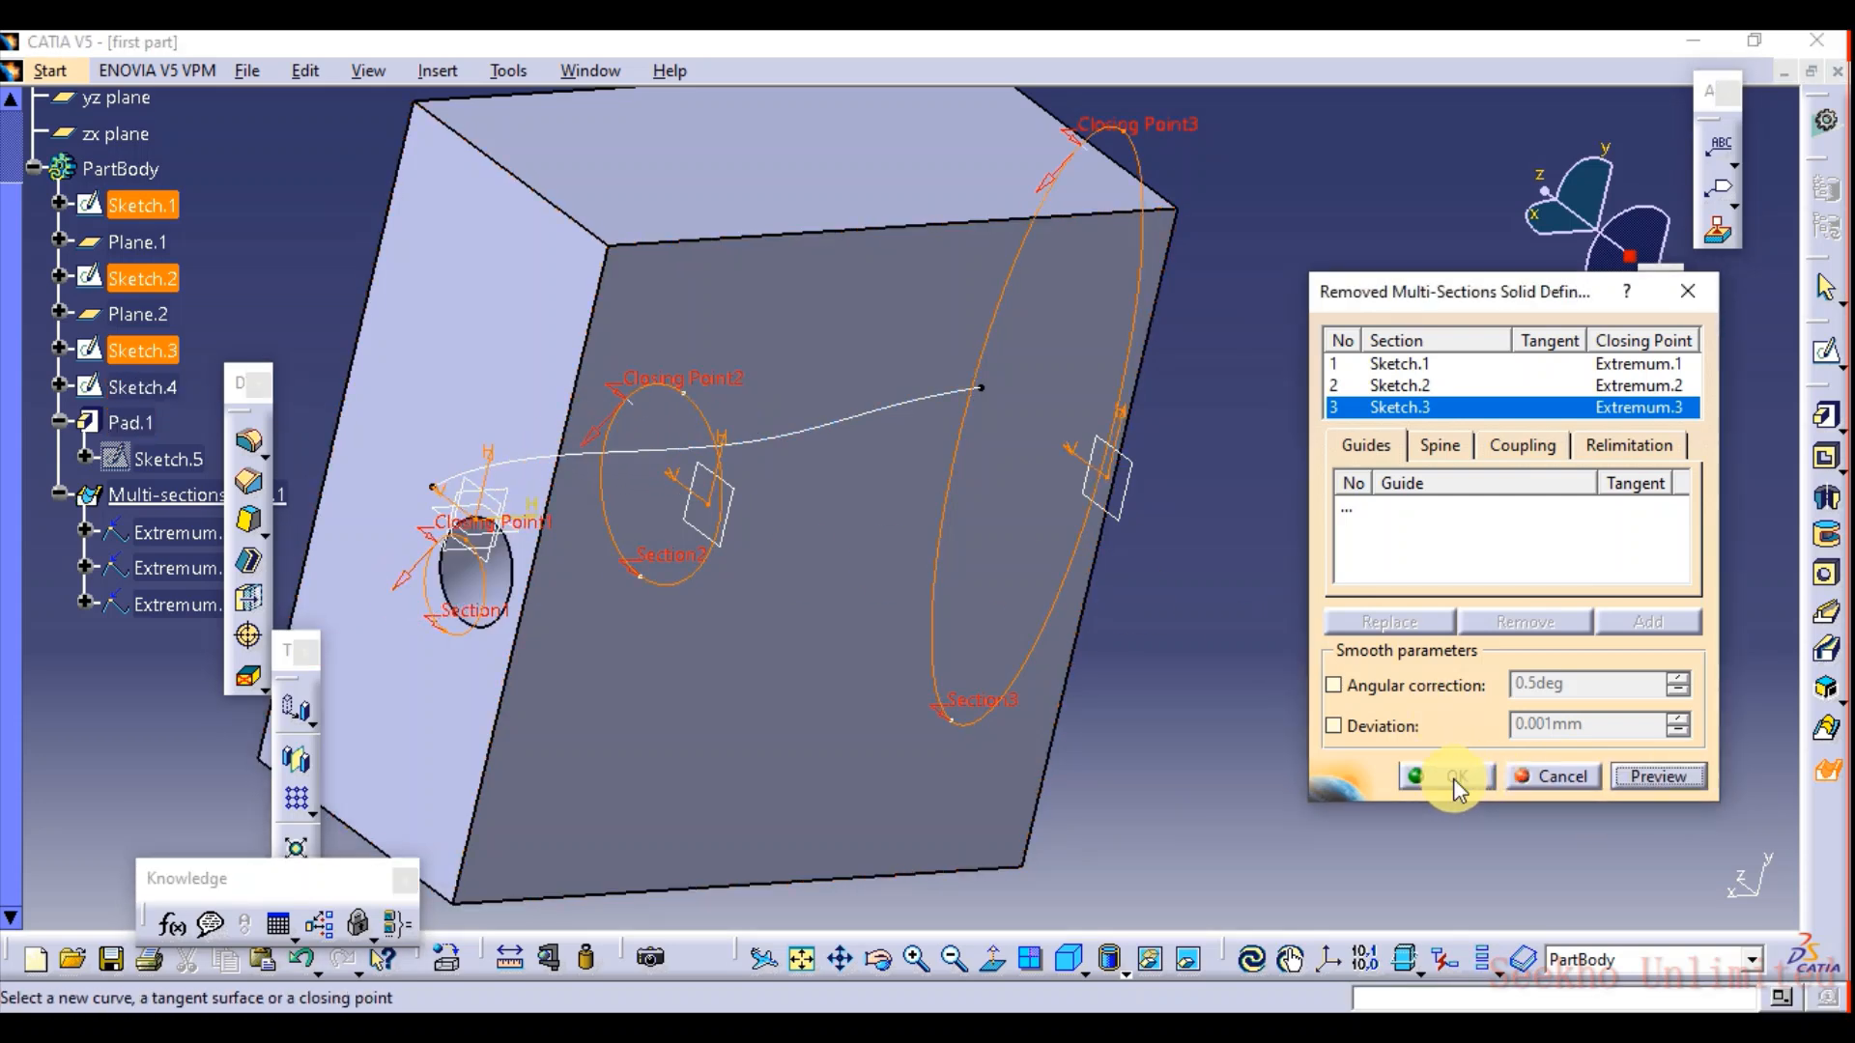
left_click(1446, 776)
Colour the inner face of the removed multi-sections cut yellow.
middle_click(1219, 662)
middle_click_drag(783, 623, 1086, 668)
middle_click_drag(687, 621, 874, 530)
middle_click_drag(1284, 534, 960, 704)
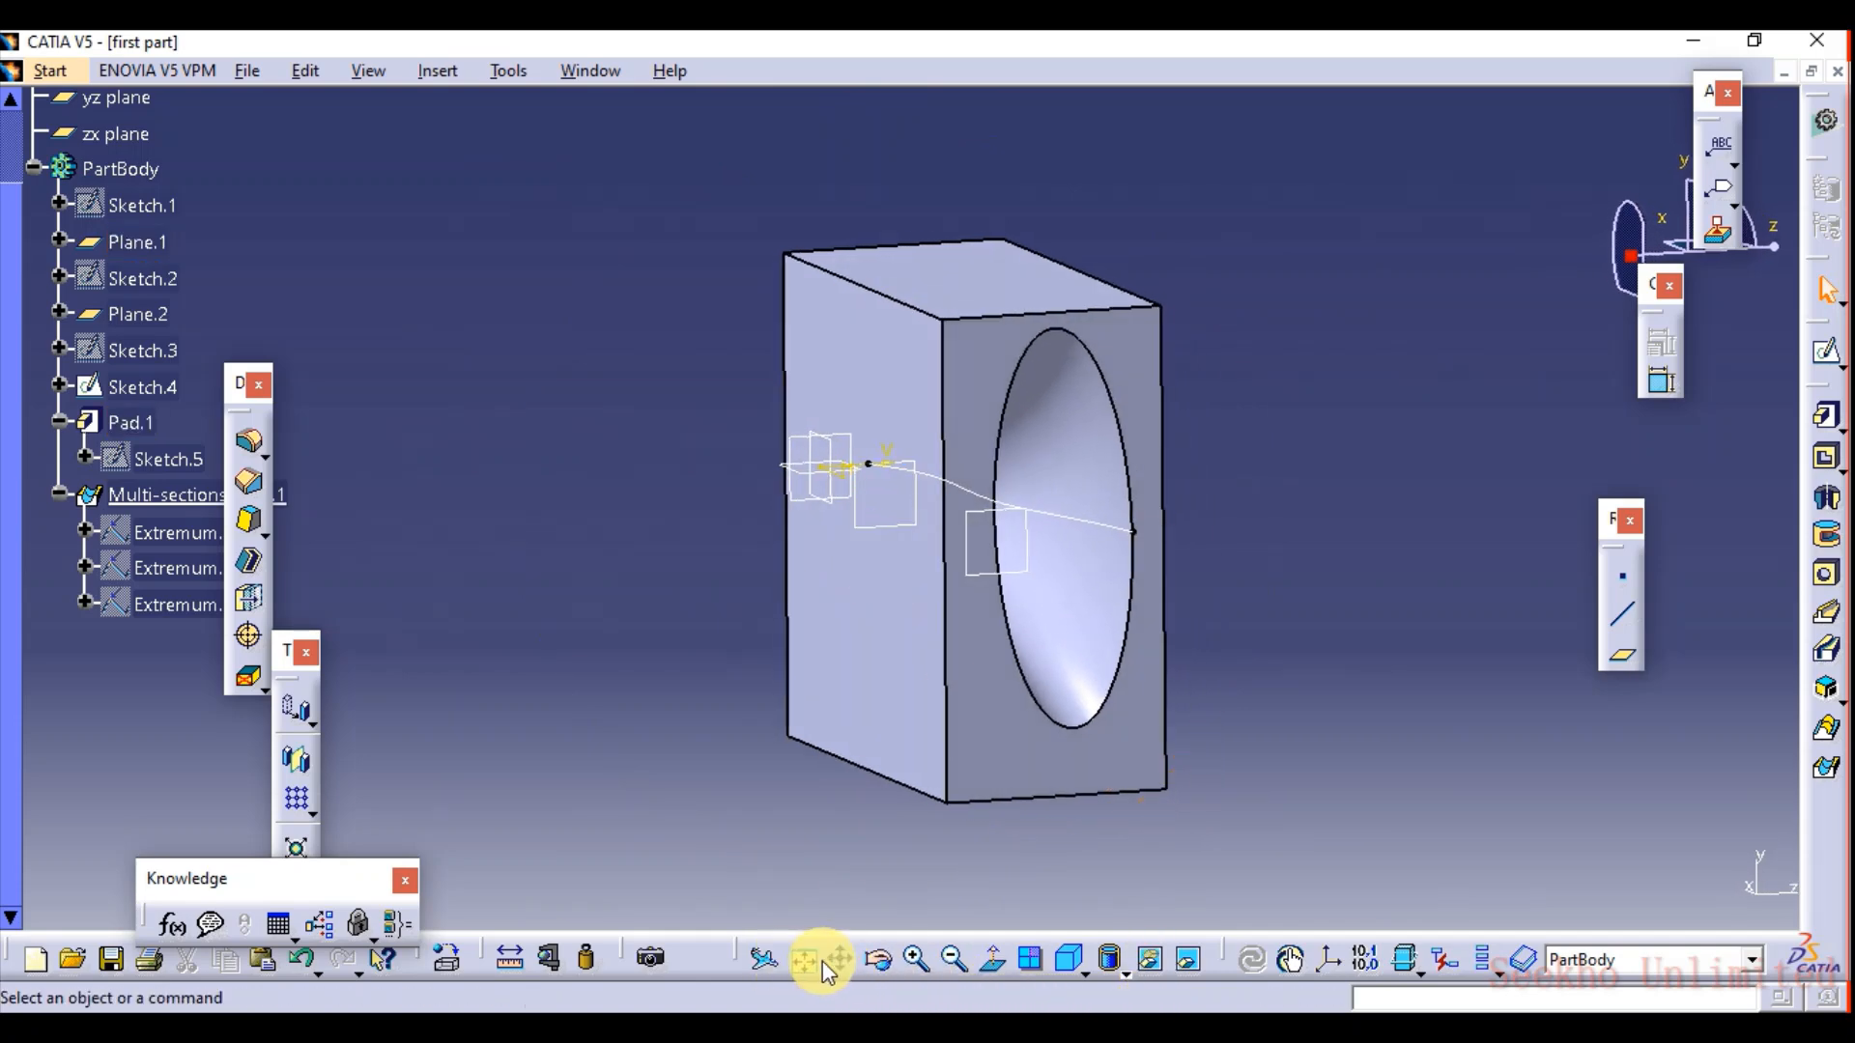
middle_click_drag(899, 889, 932, 382)
right_click(719, 299)
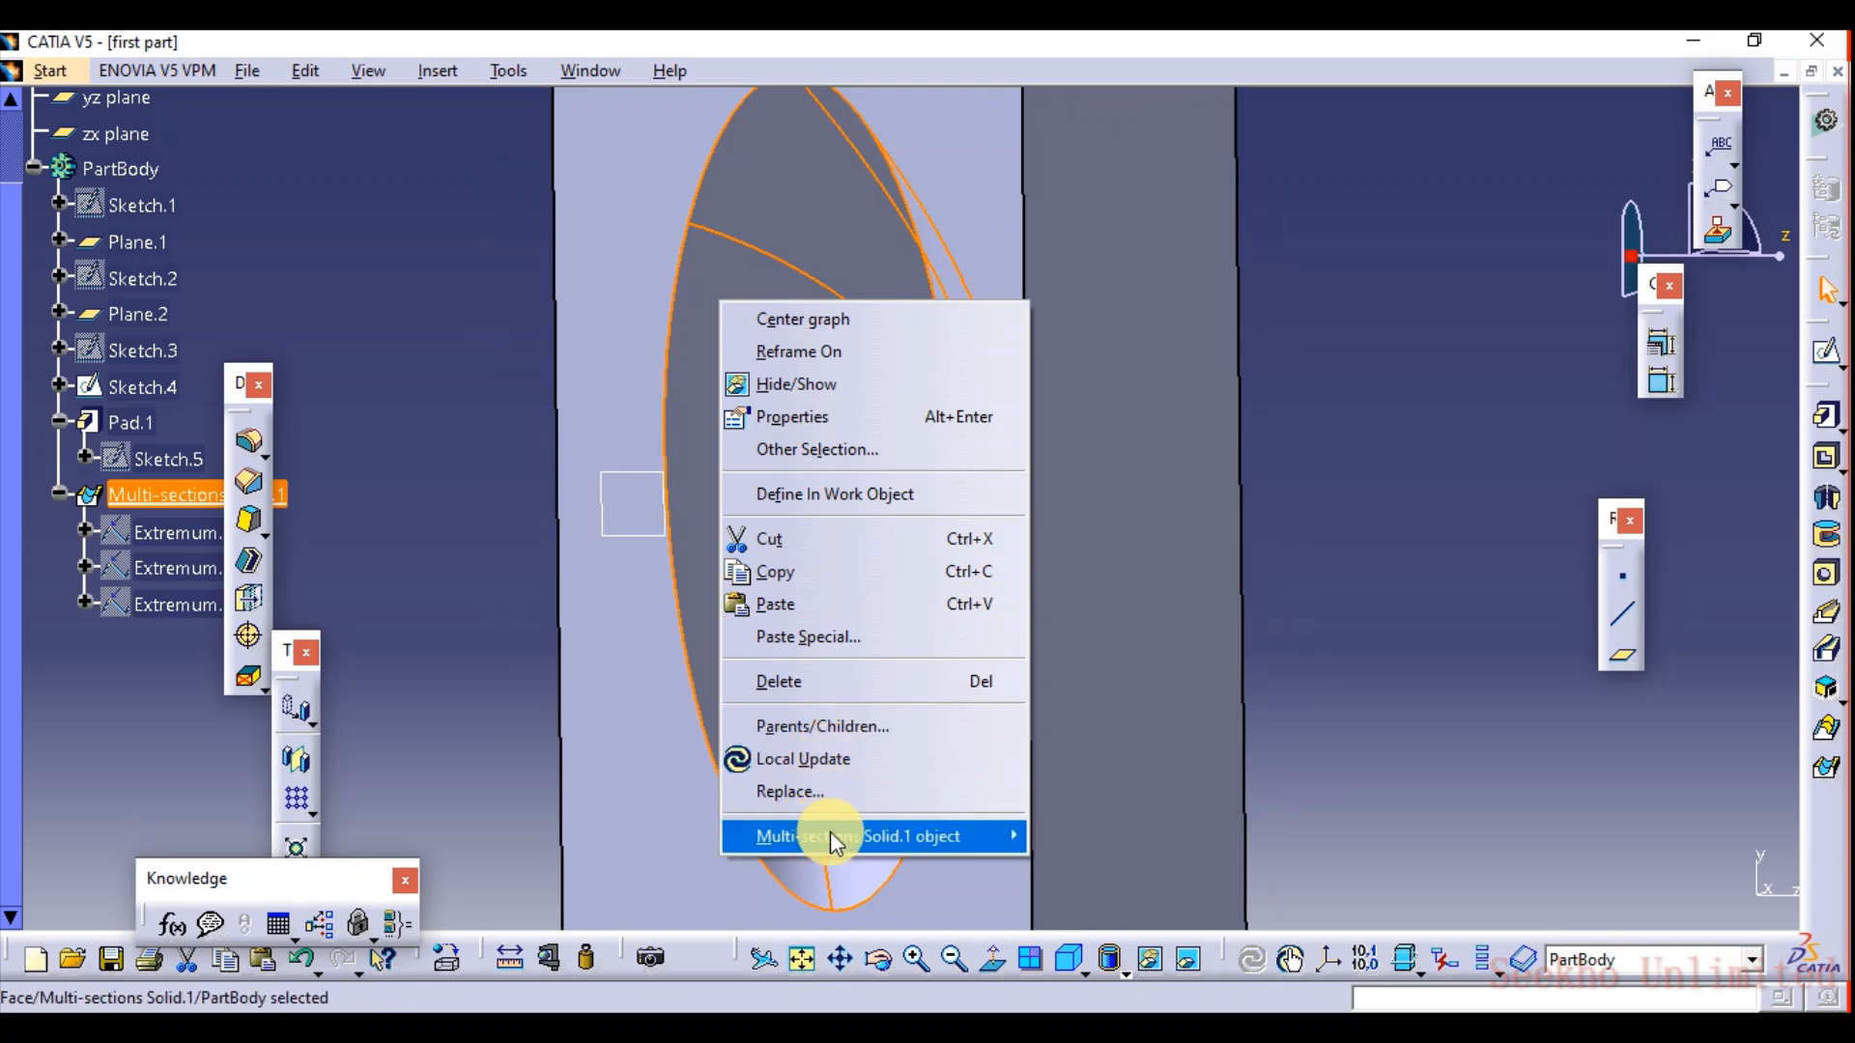
left_click(921, 417)
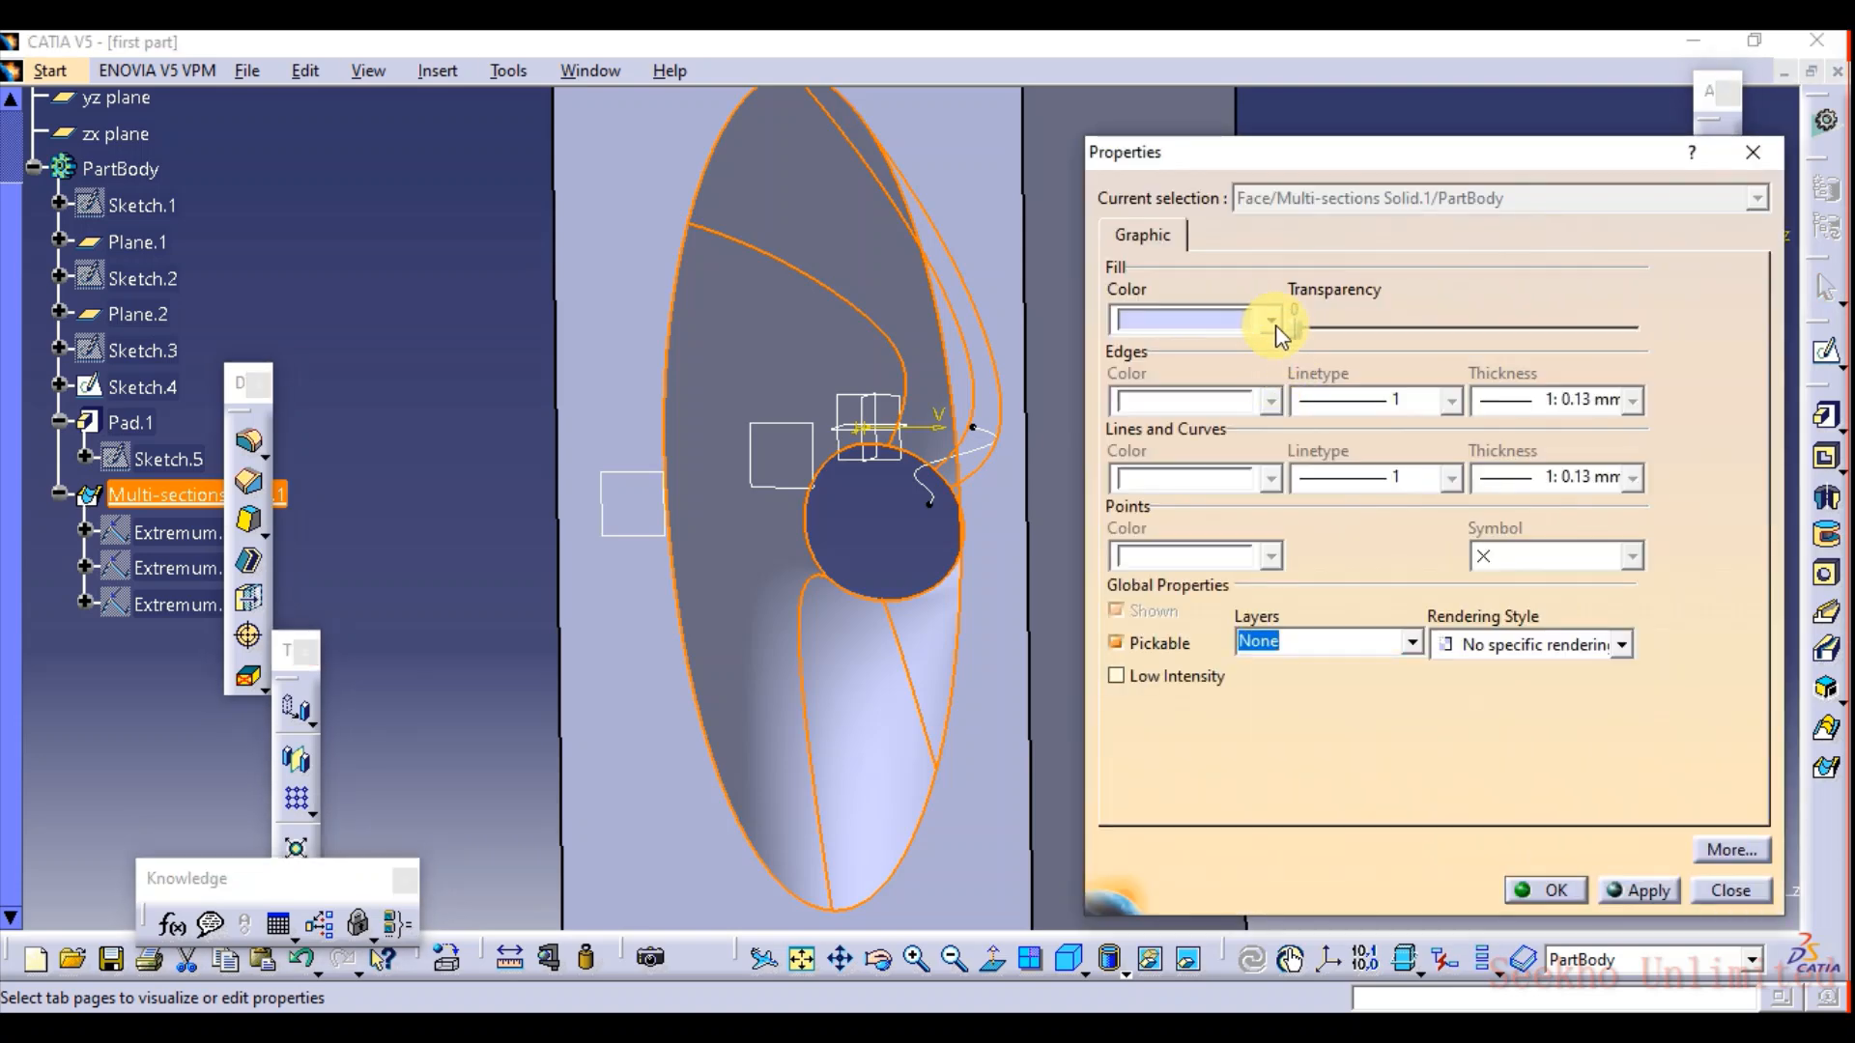
left_click(1273, 321)
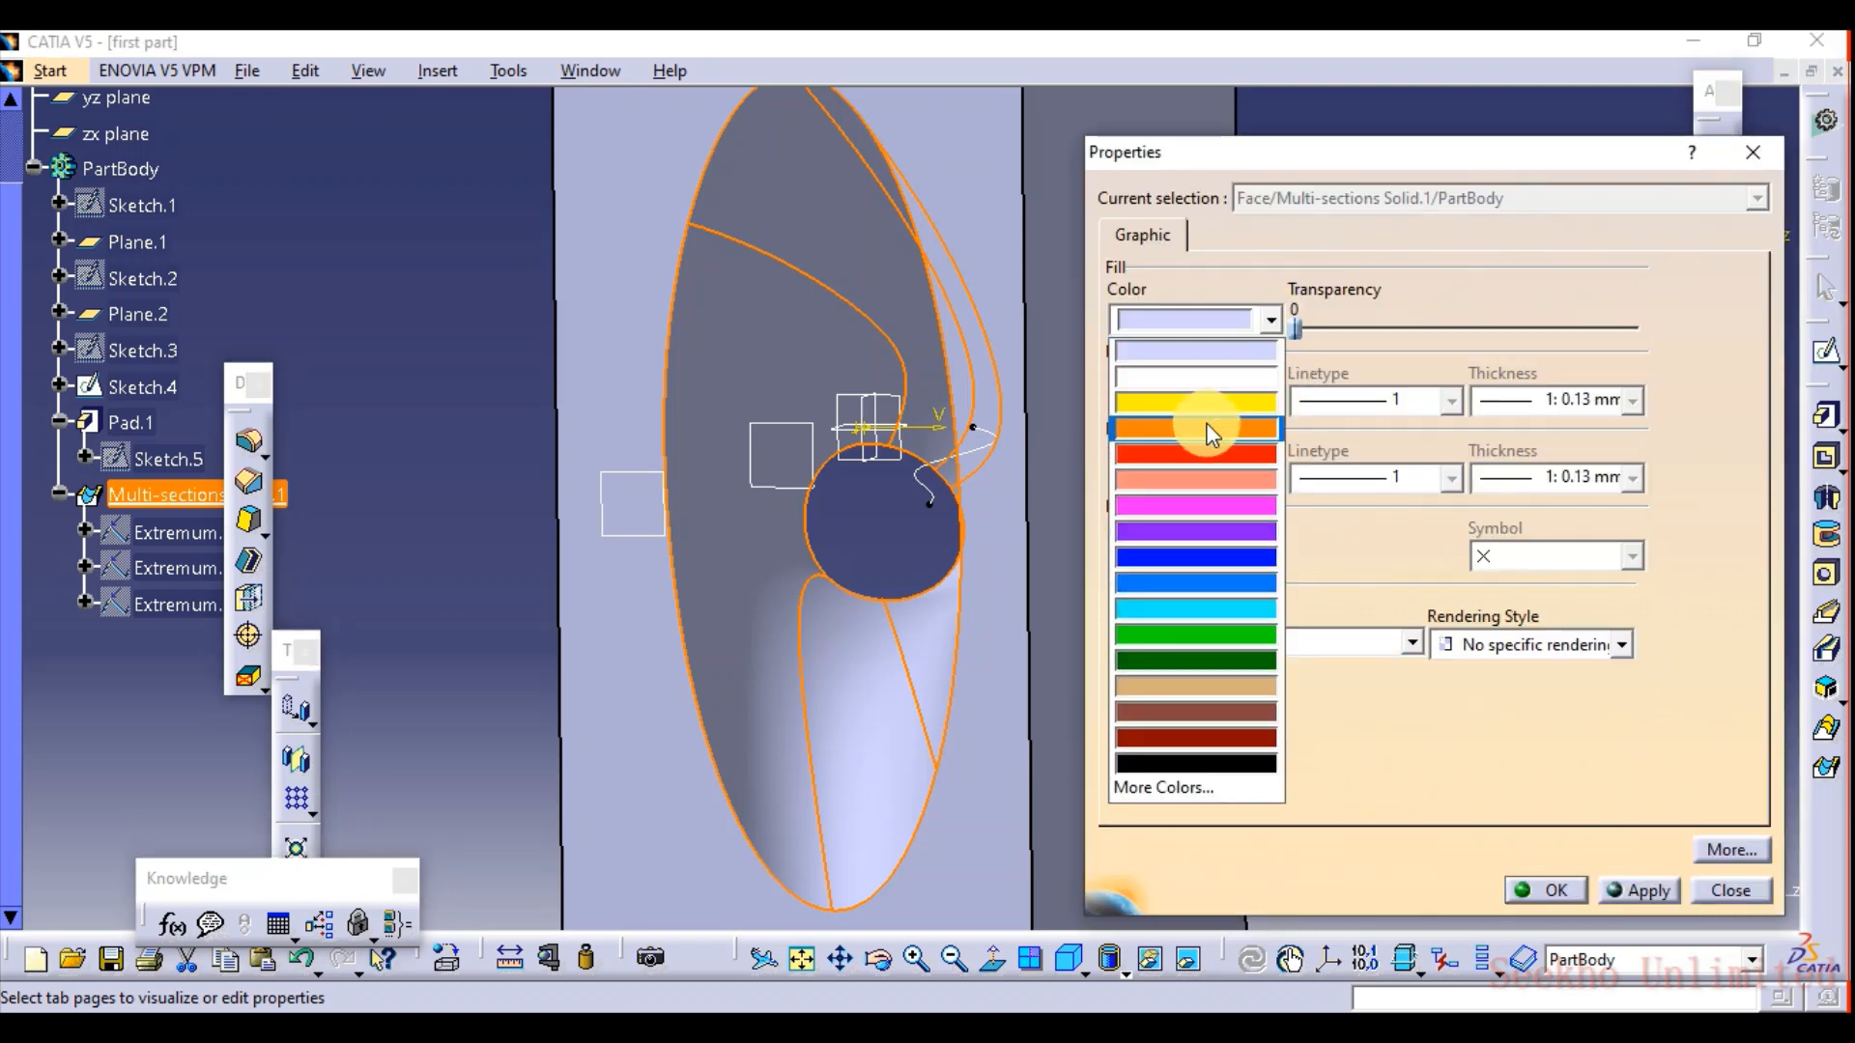
left_click(1208, 402)
left_click(1552, 885)
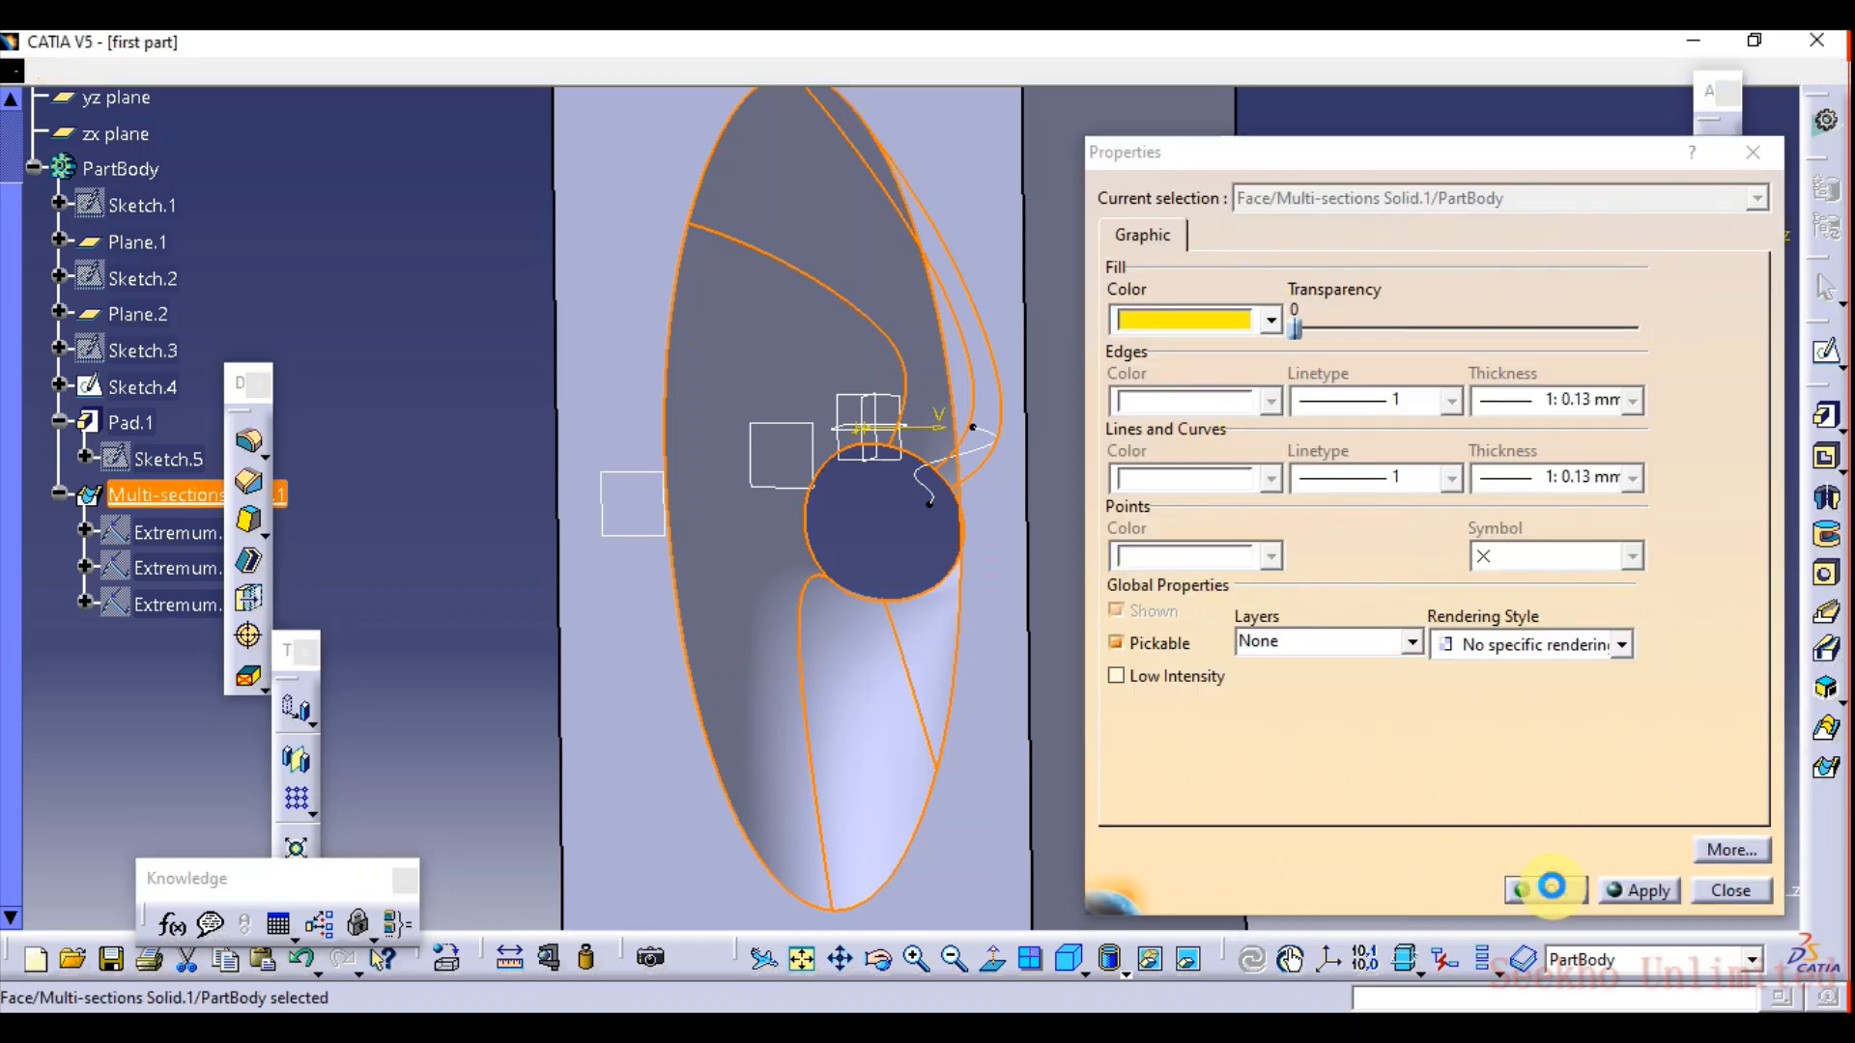
left_click(1265, 668)
middle_click_drag(719, 424, 821, 490)
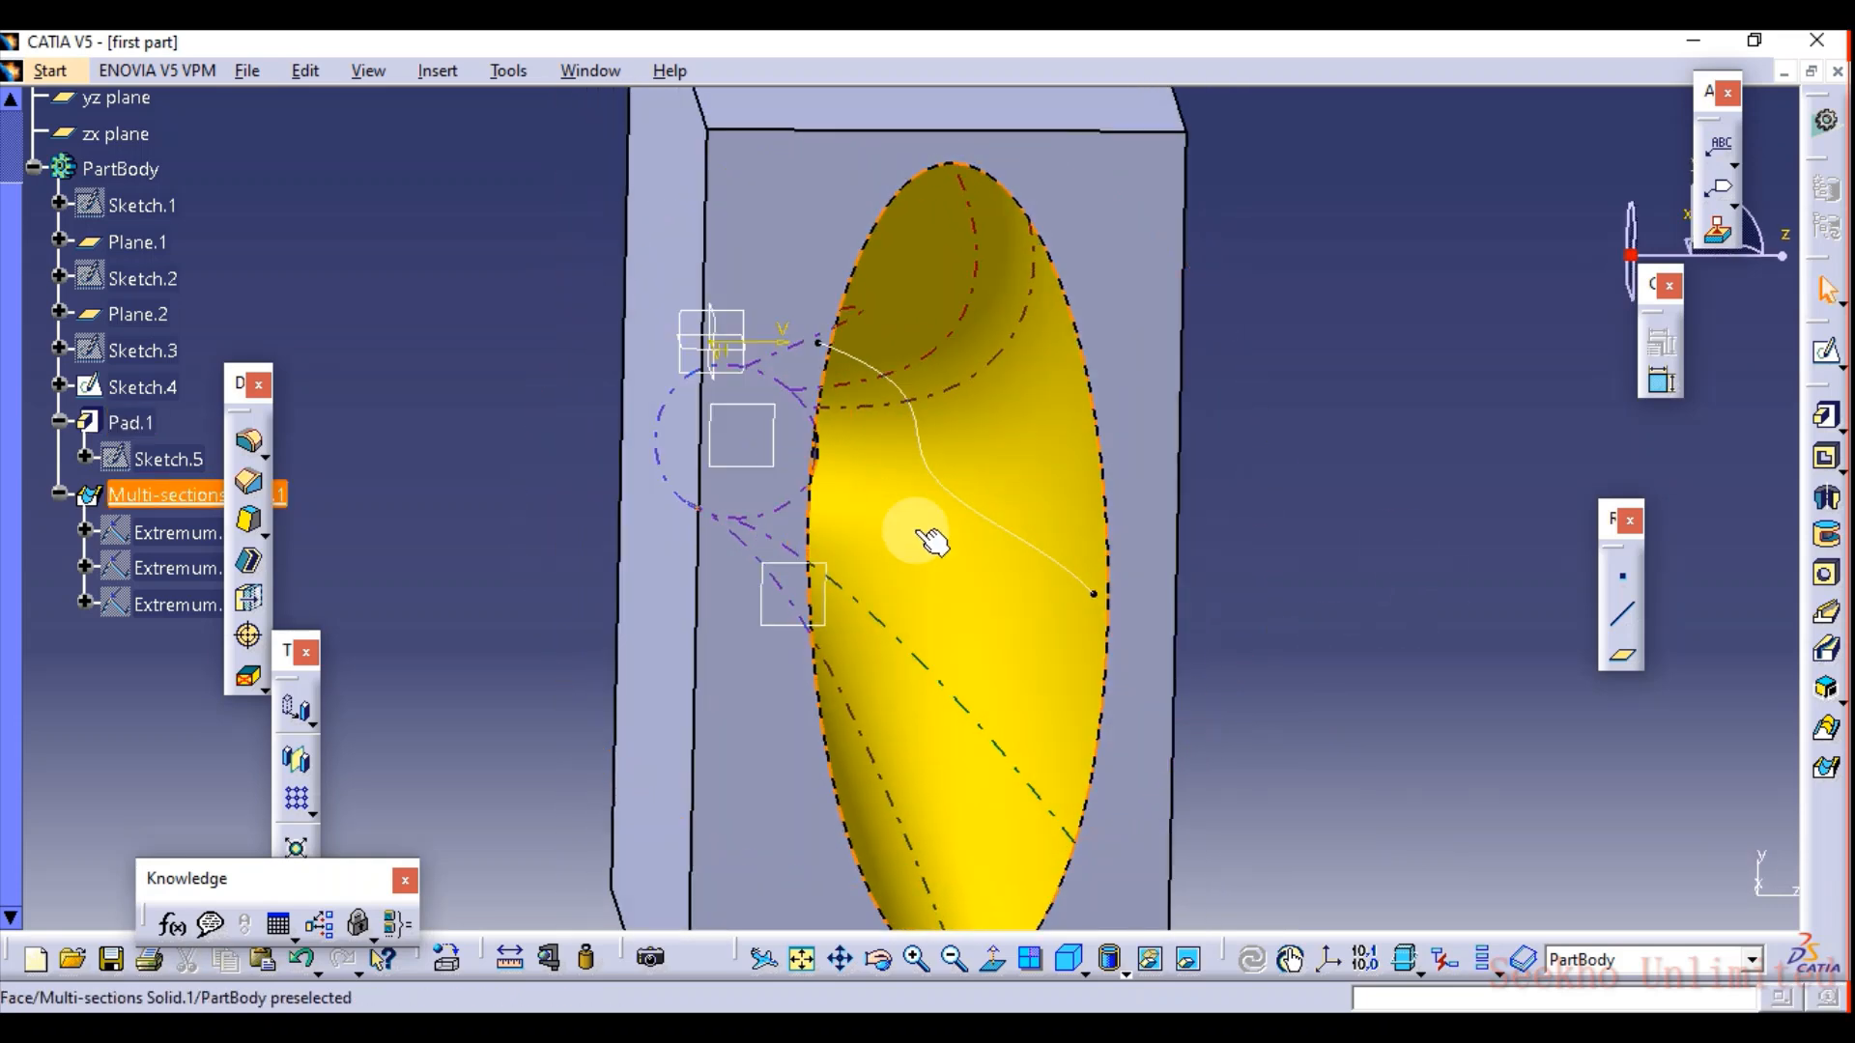
Switch the display to wireframe and examine the multi-sections cut's shape inside the block.
left_click(1126, 971)
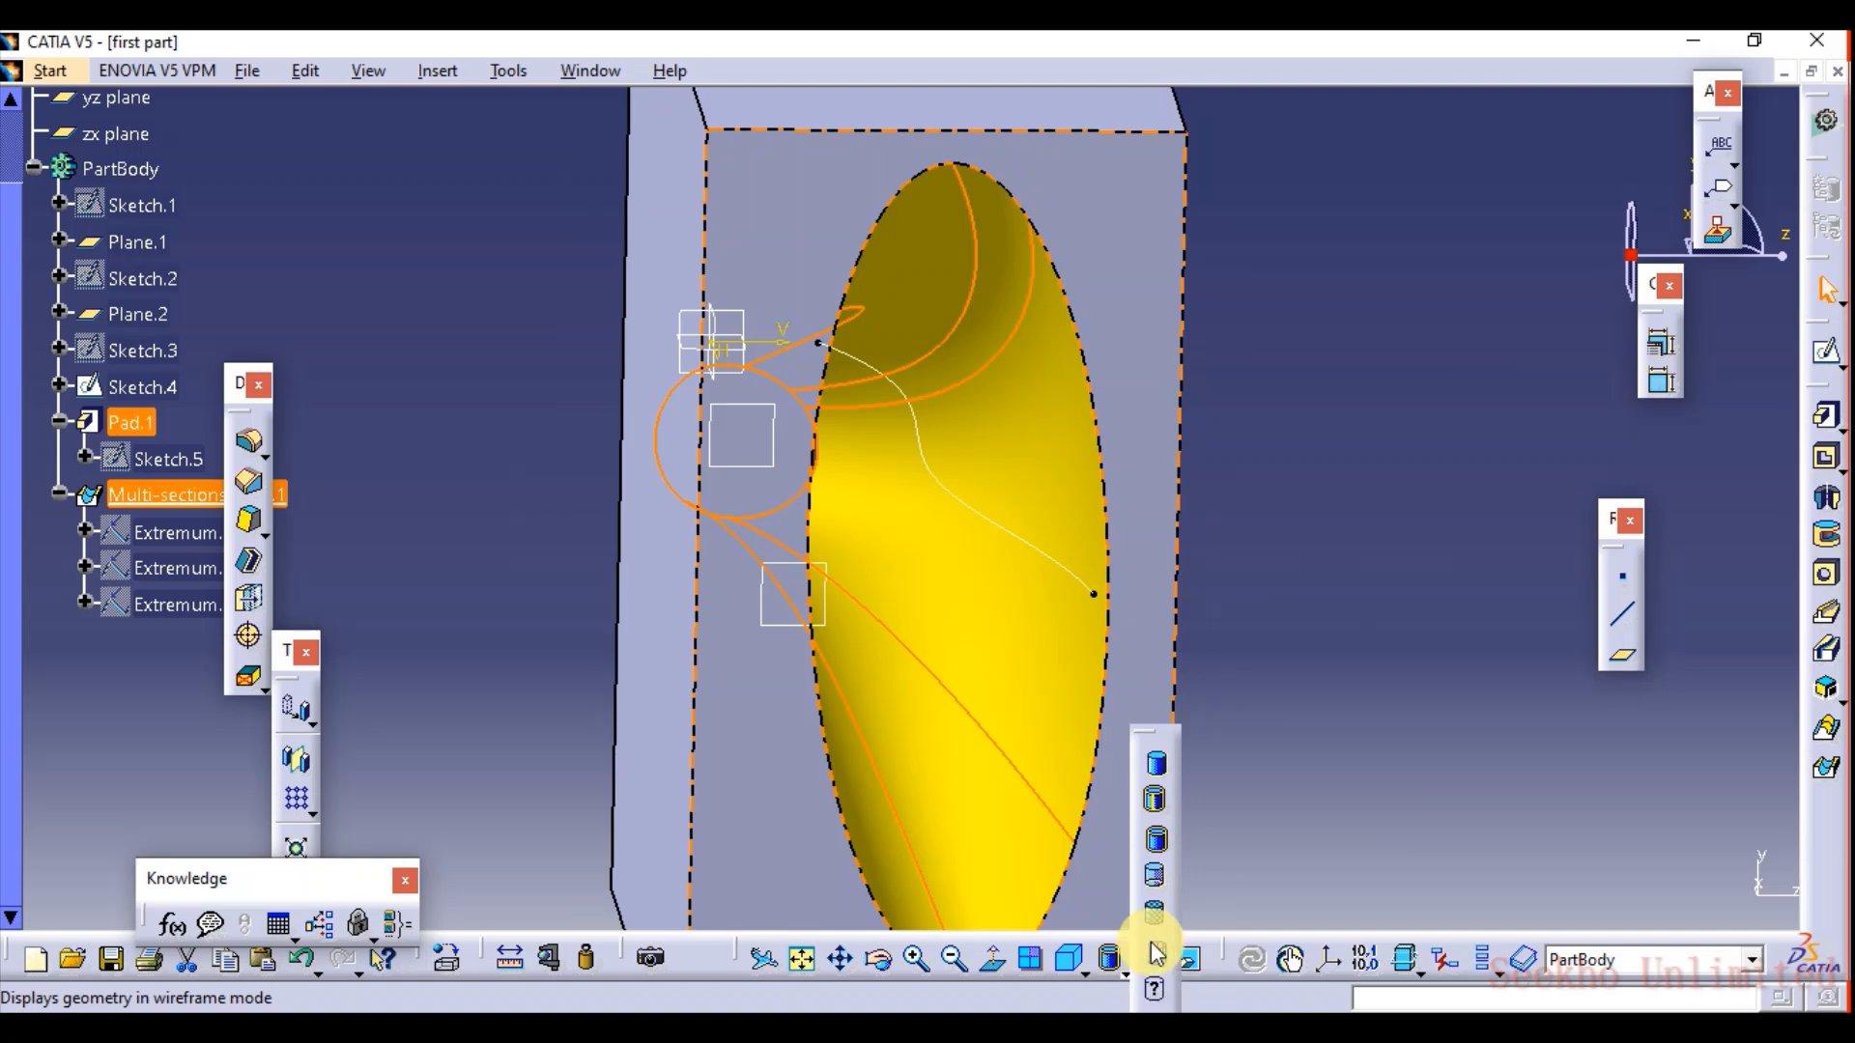
left_click(1157, 955)
middle_click_drag(704, 551, 1006, 629)
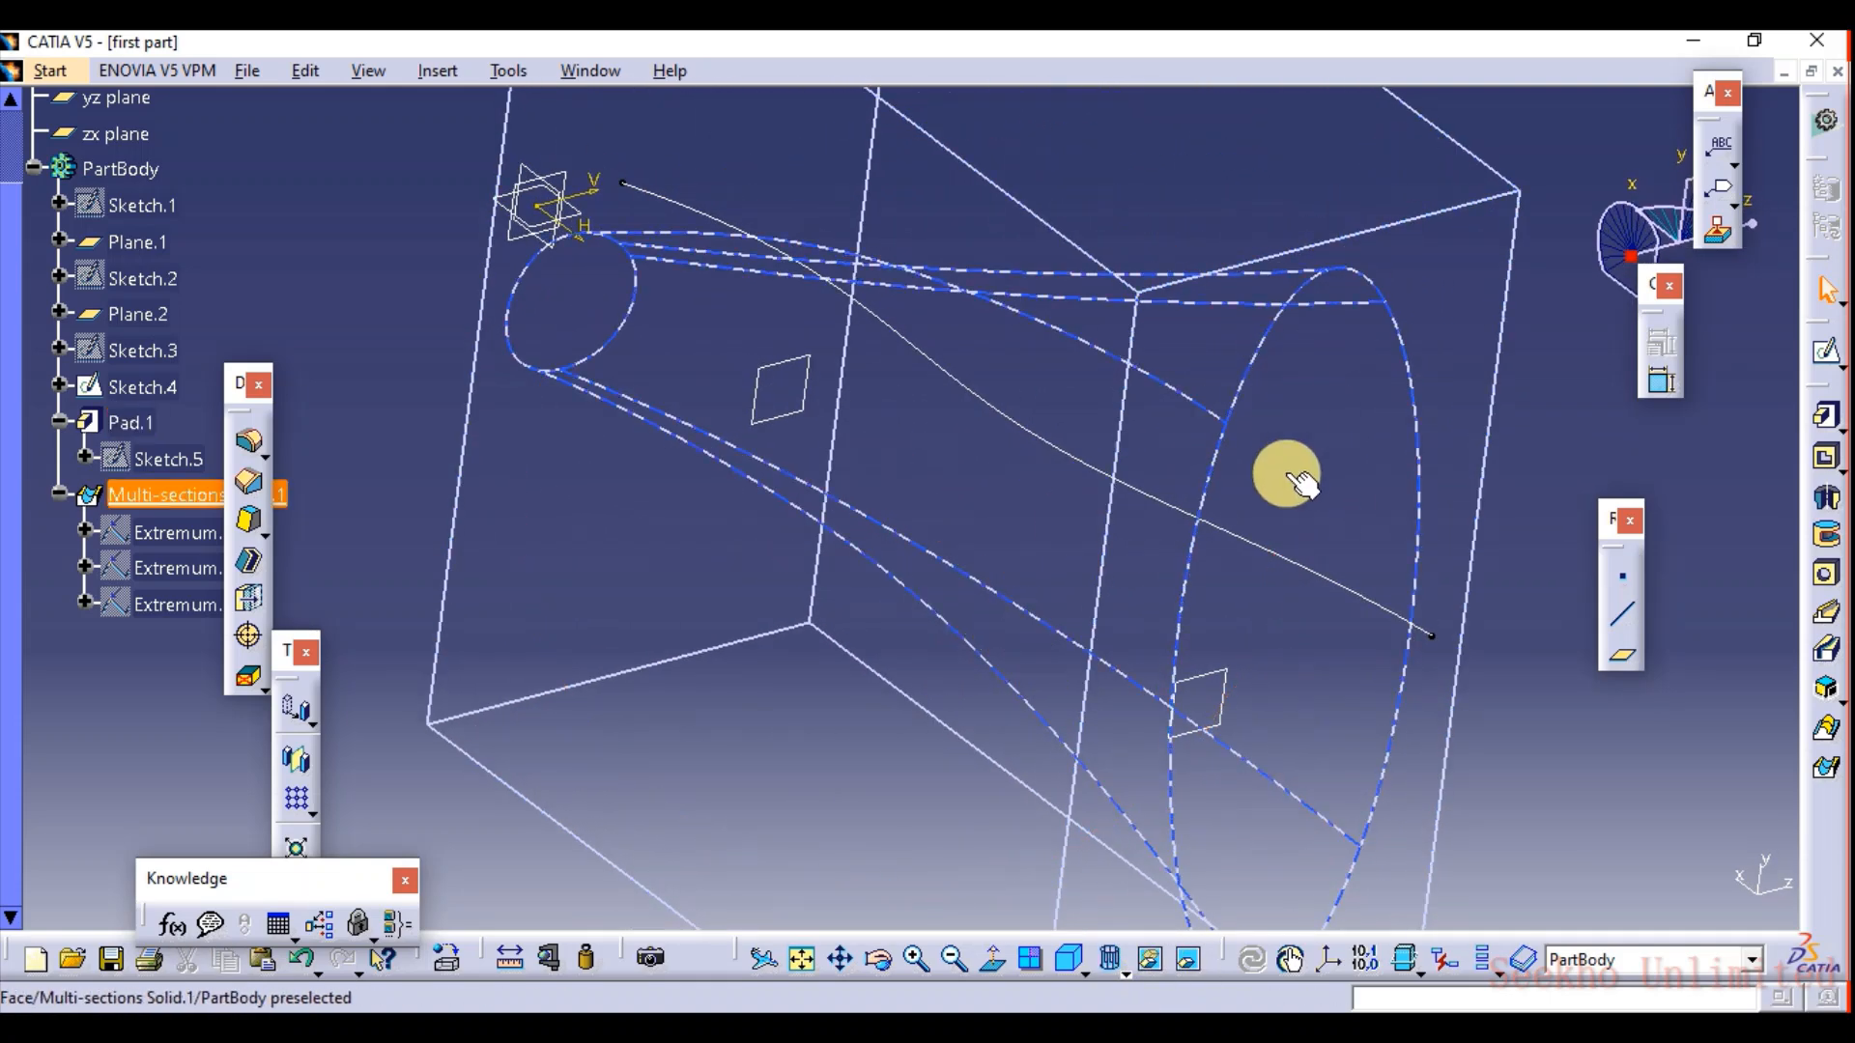
middle_click_drag(977, 468, 944, 365)
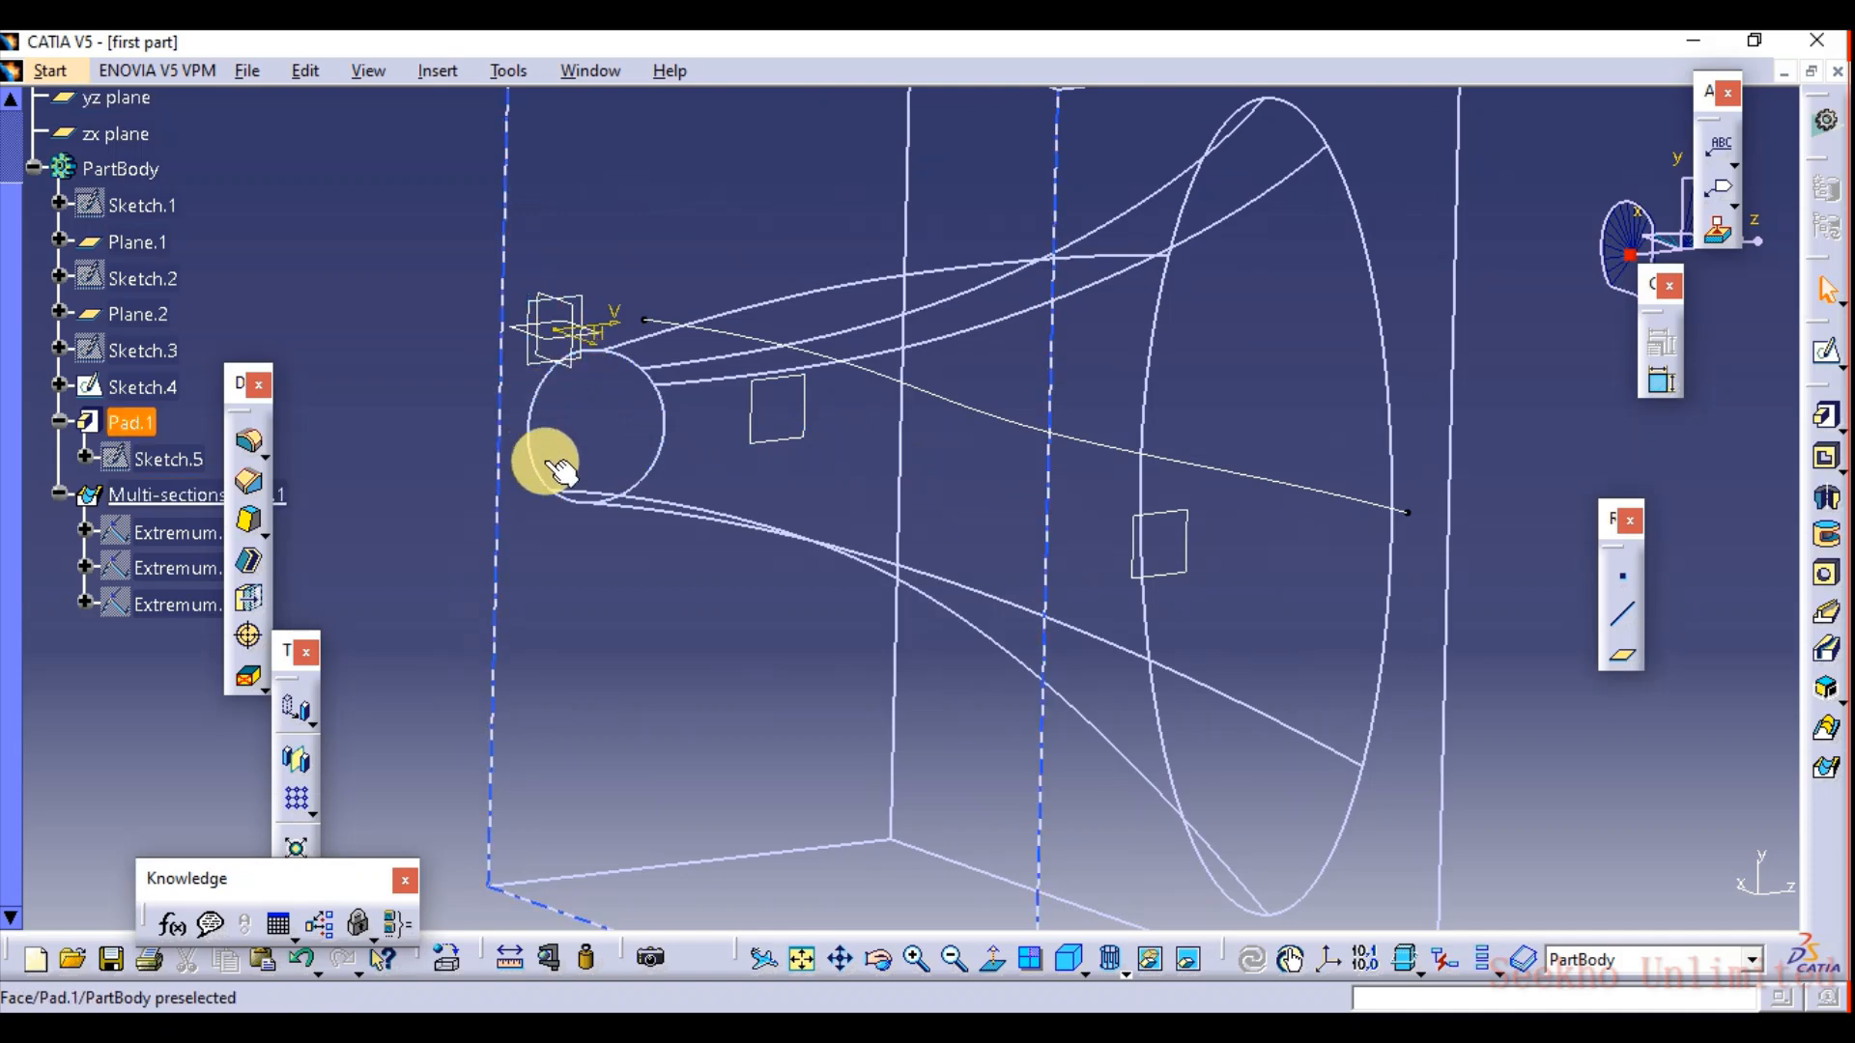
middle_click_drag(661, 406, 1157, 530)
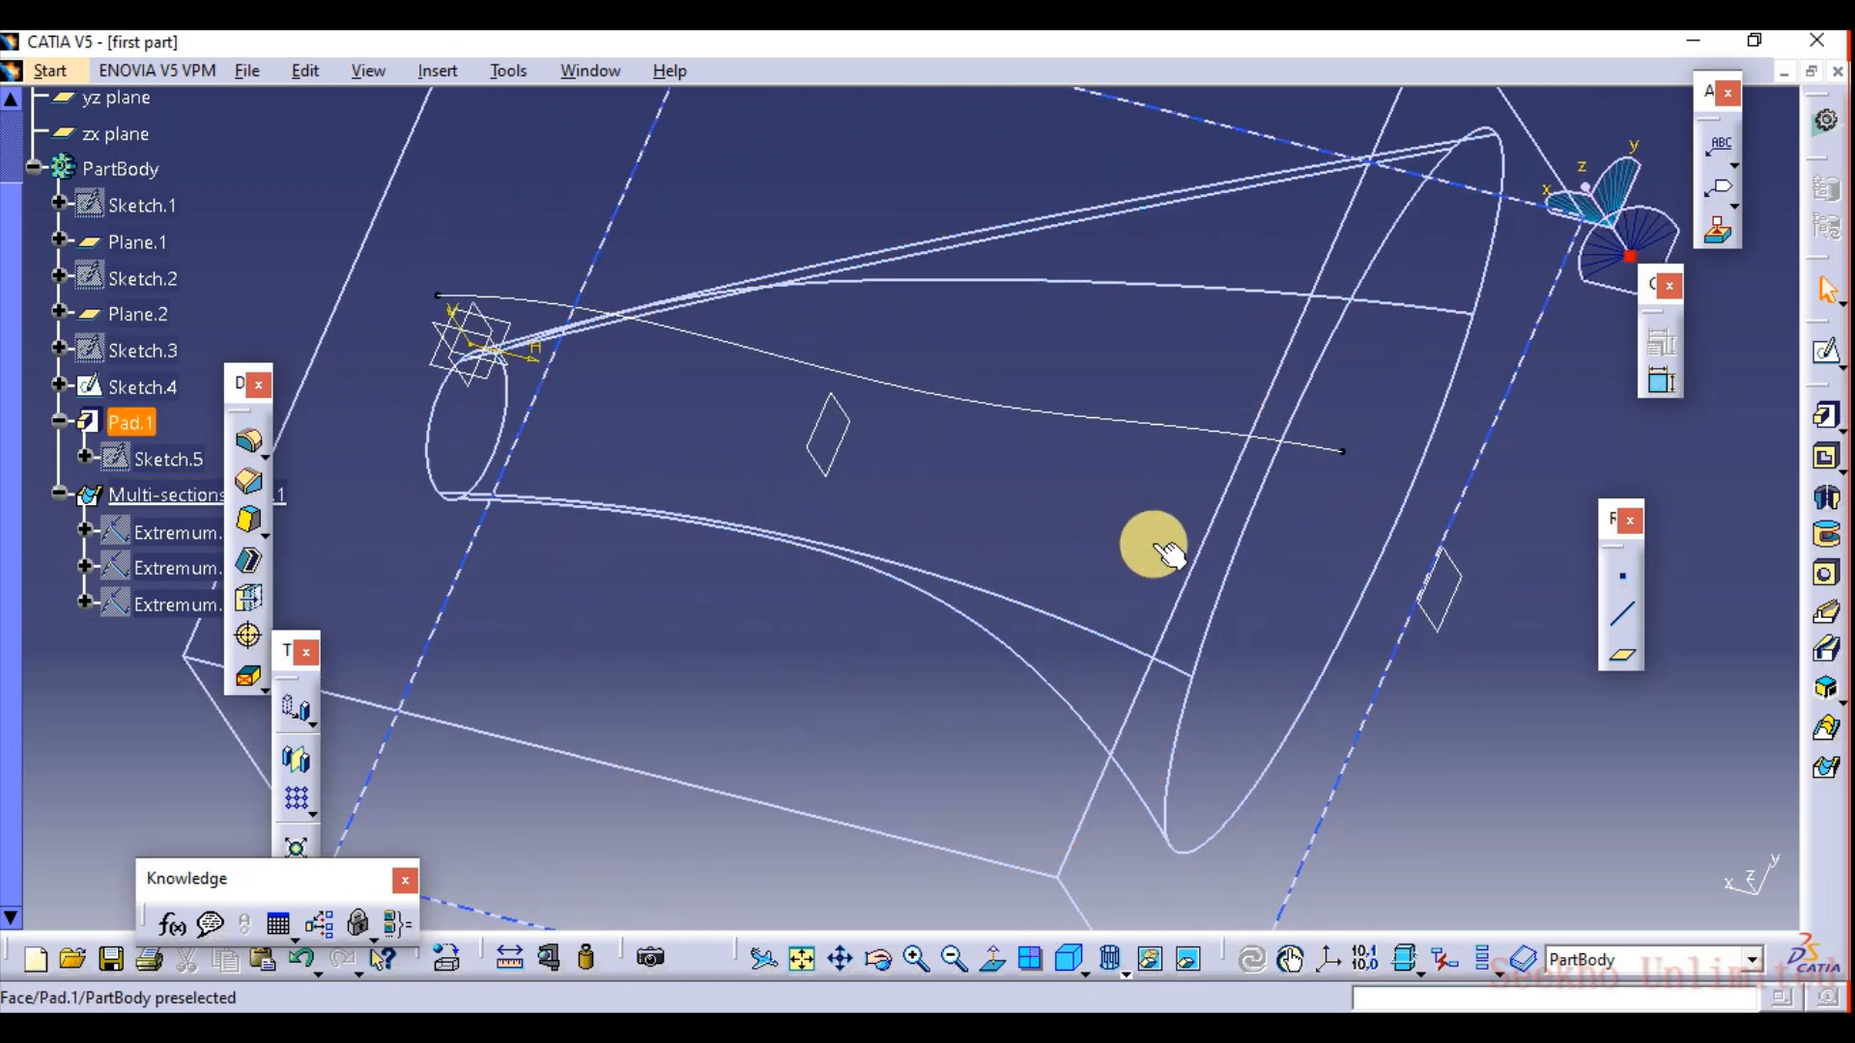
middle_click_drag(919, 523, 1199, 642)
middle_click_drag(734, 600, 541, 677)
Try the shading with material display and set the view to shading with edges and hidden edges.
left_click(1118, 959)
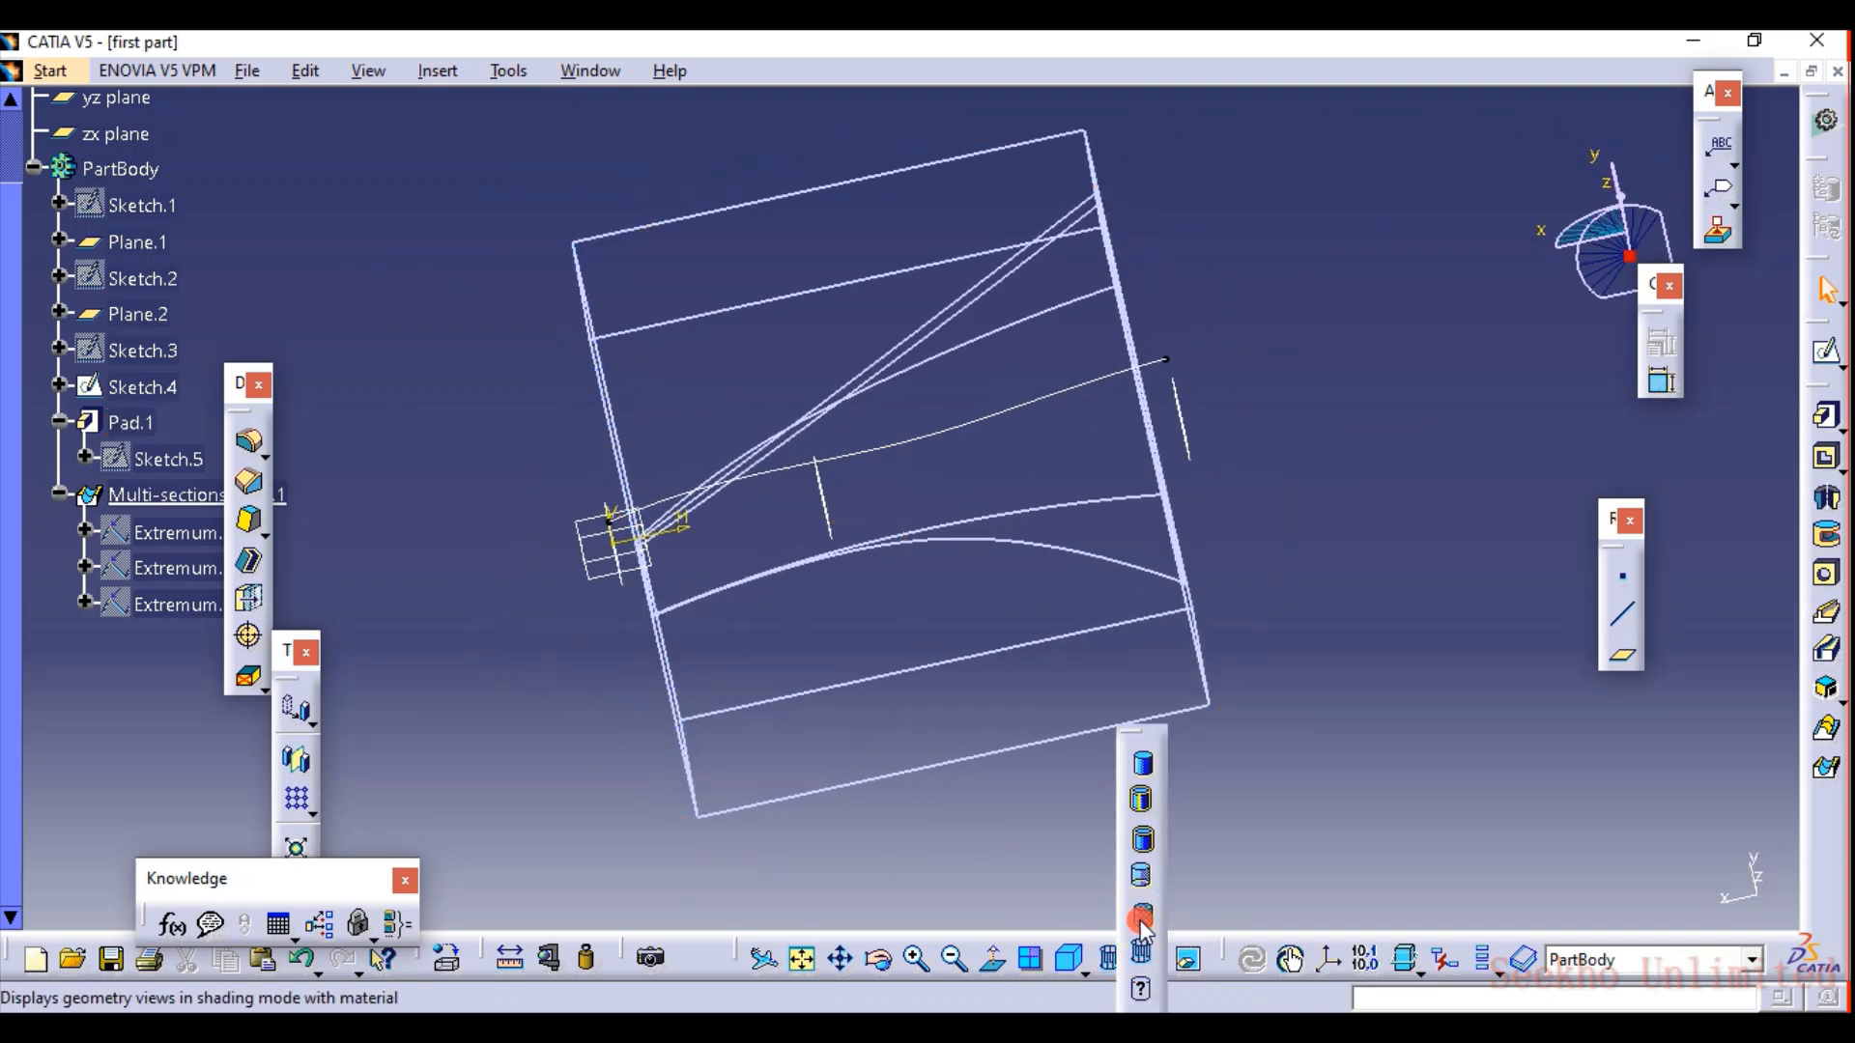
left_click(1143, 930)
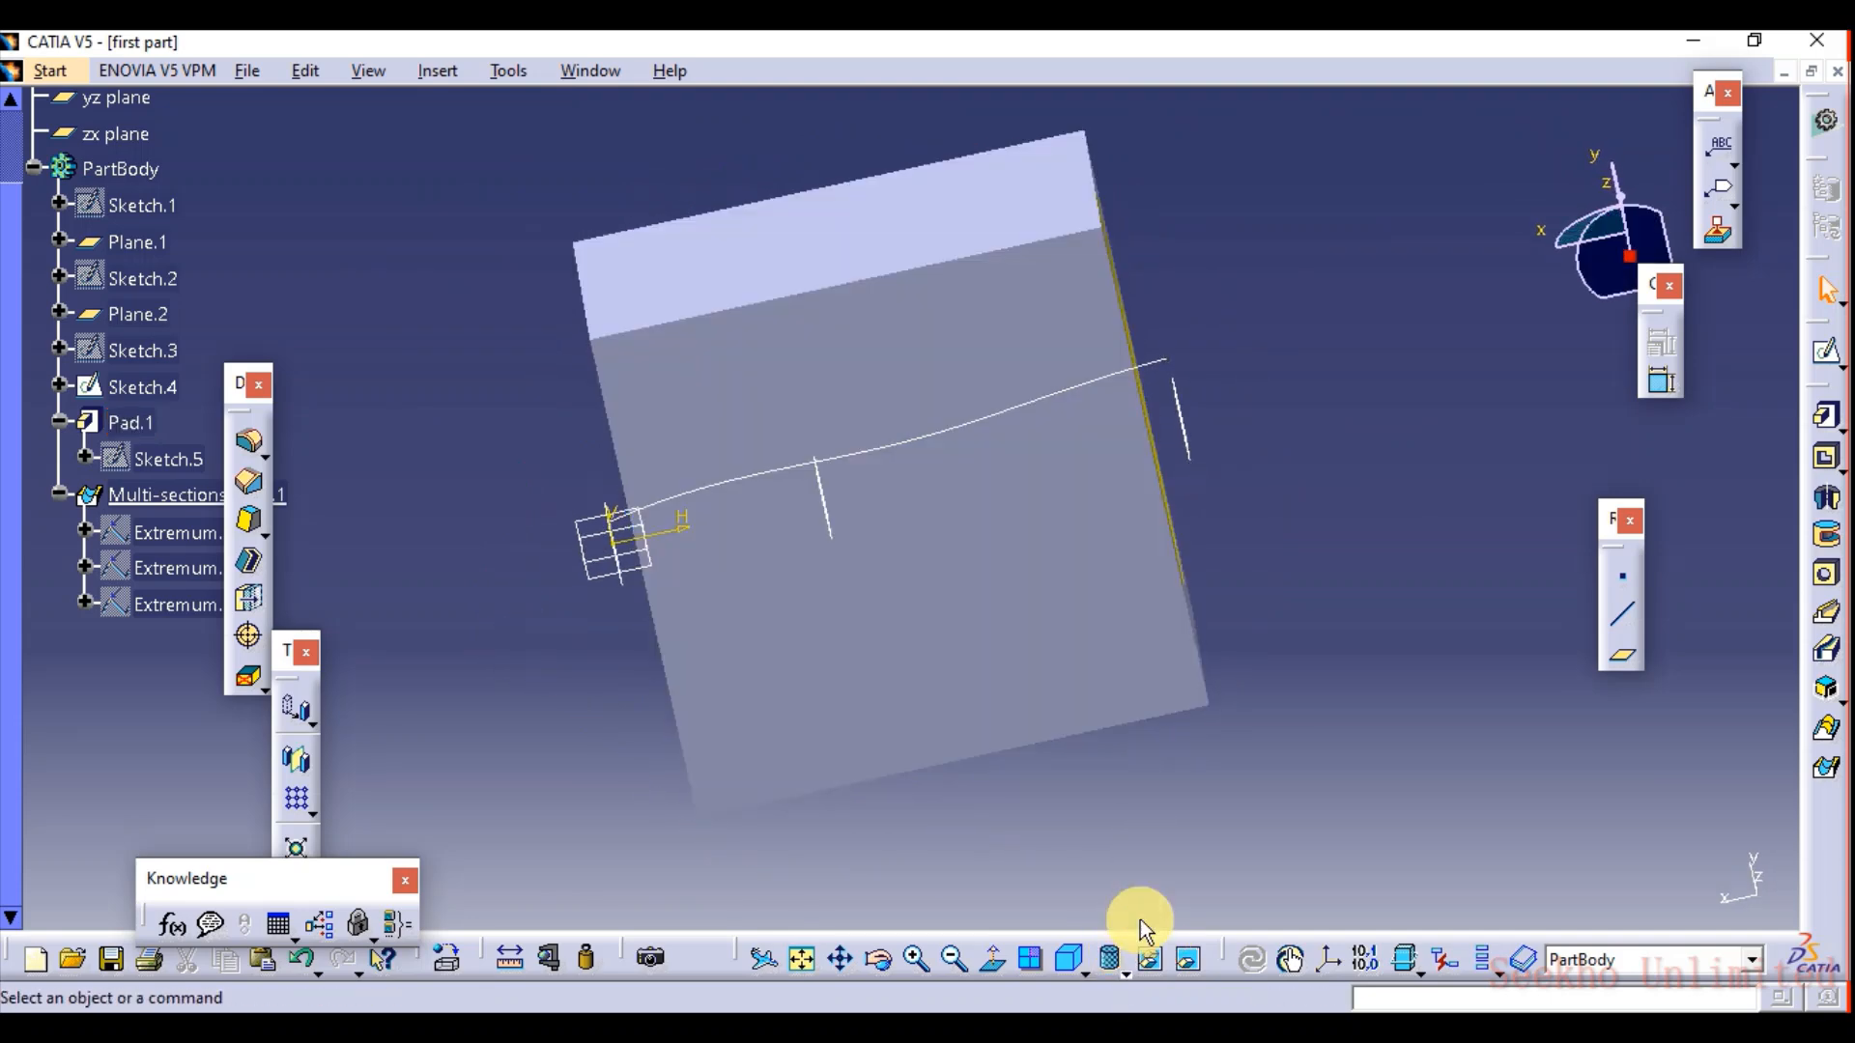
middle_click_drag(1284, 587, 1306, 679)
left_click(1111, 961)
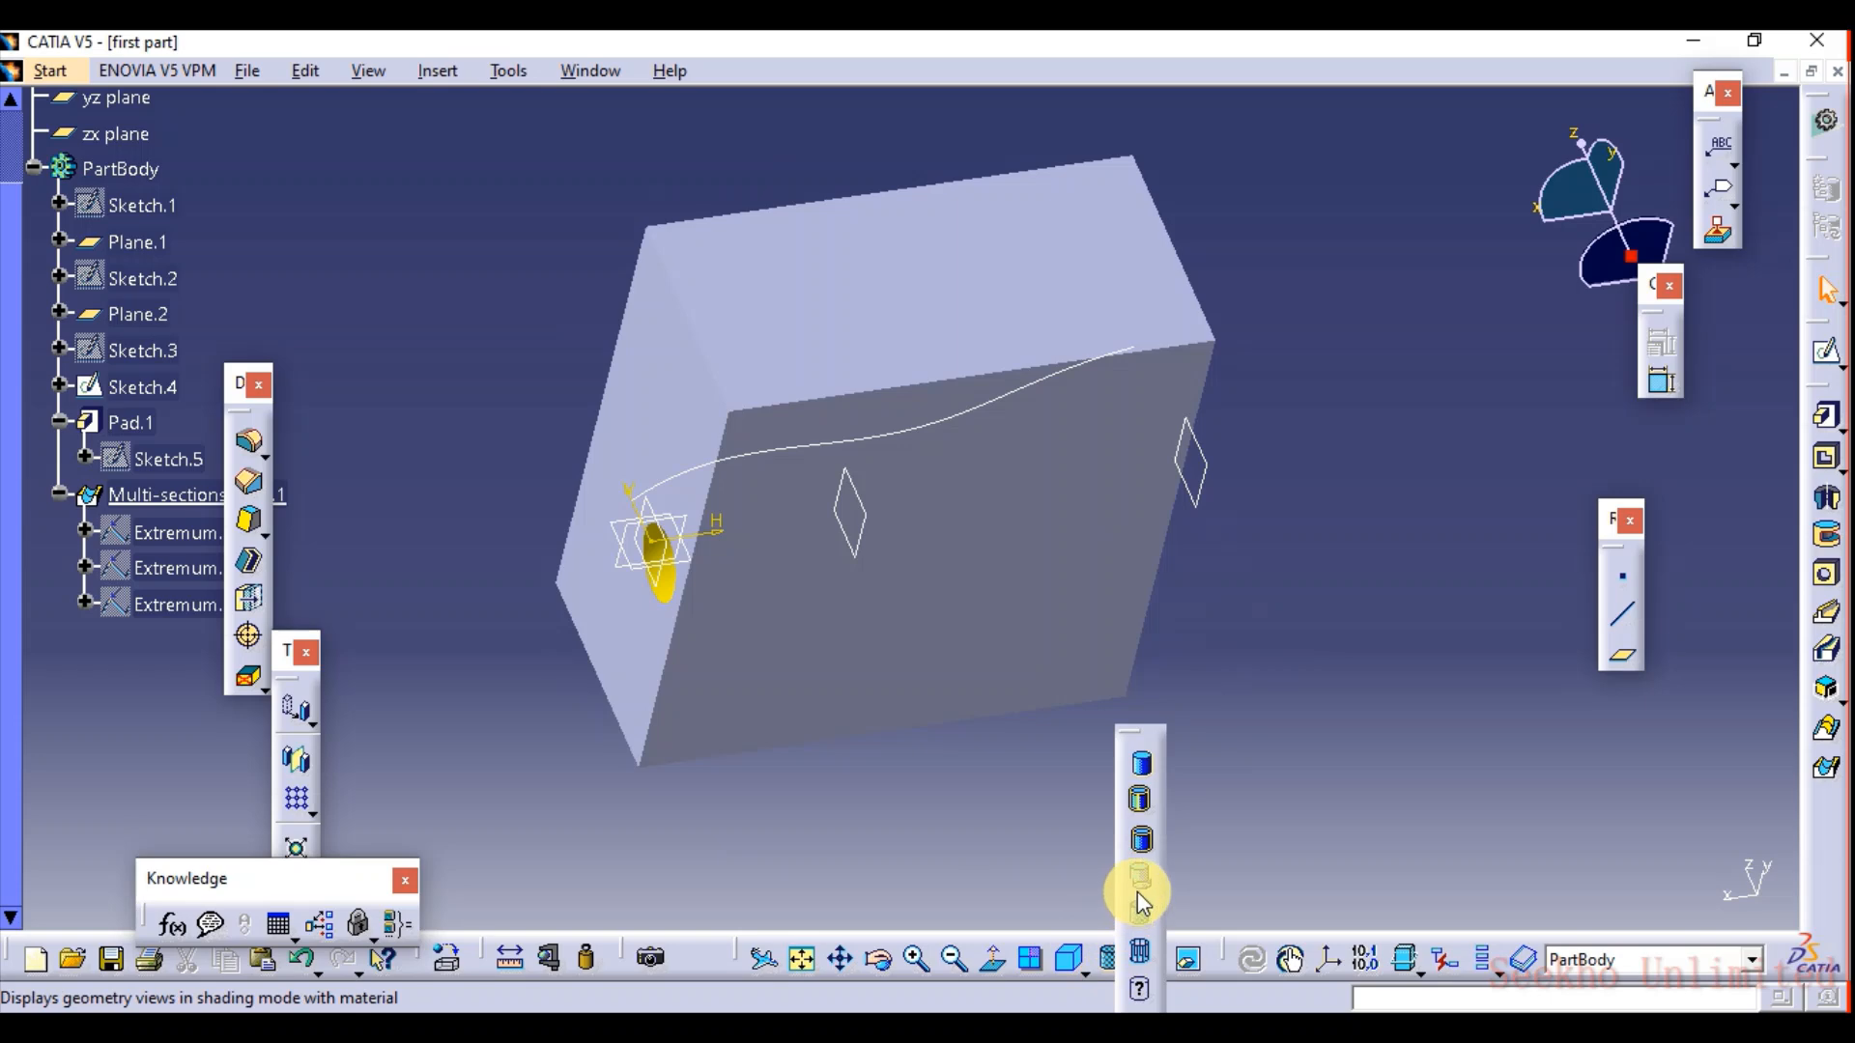
left_click(1142, 879)
middle_click_drag(1126, 687, 1244, 665)
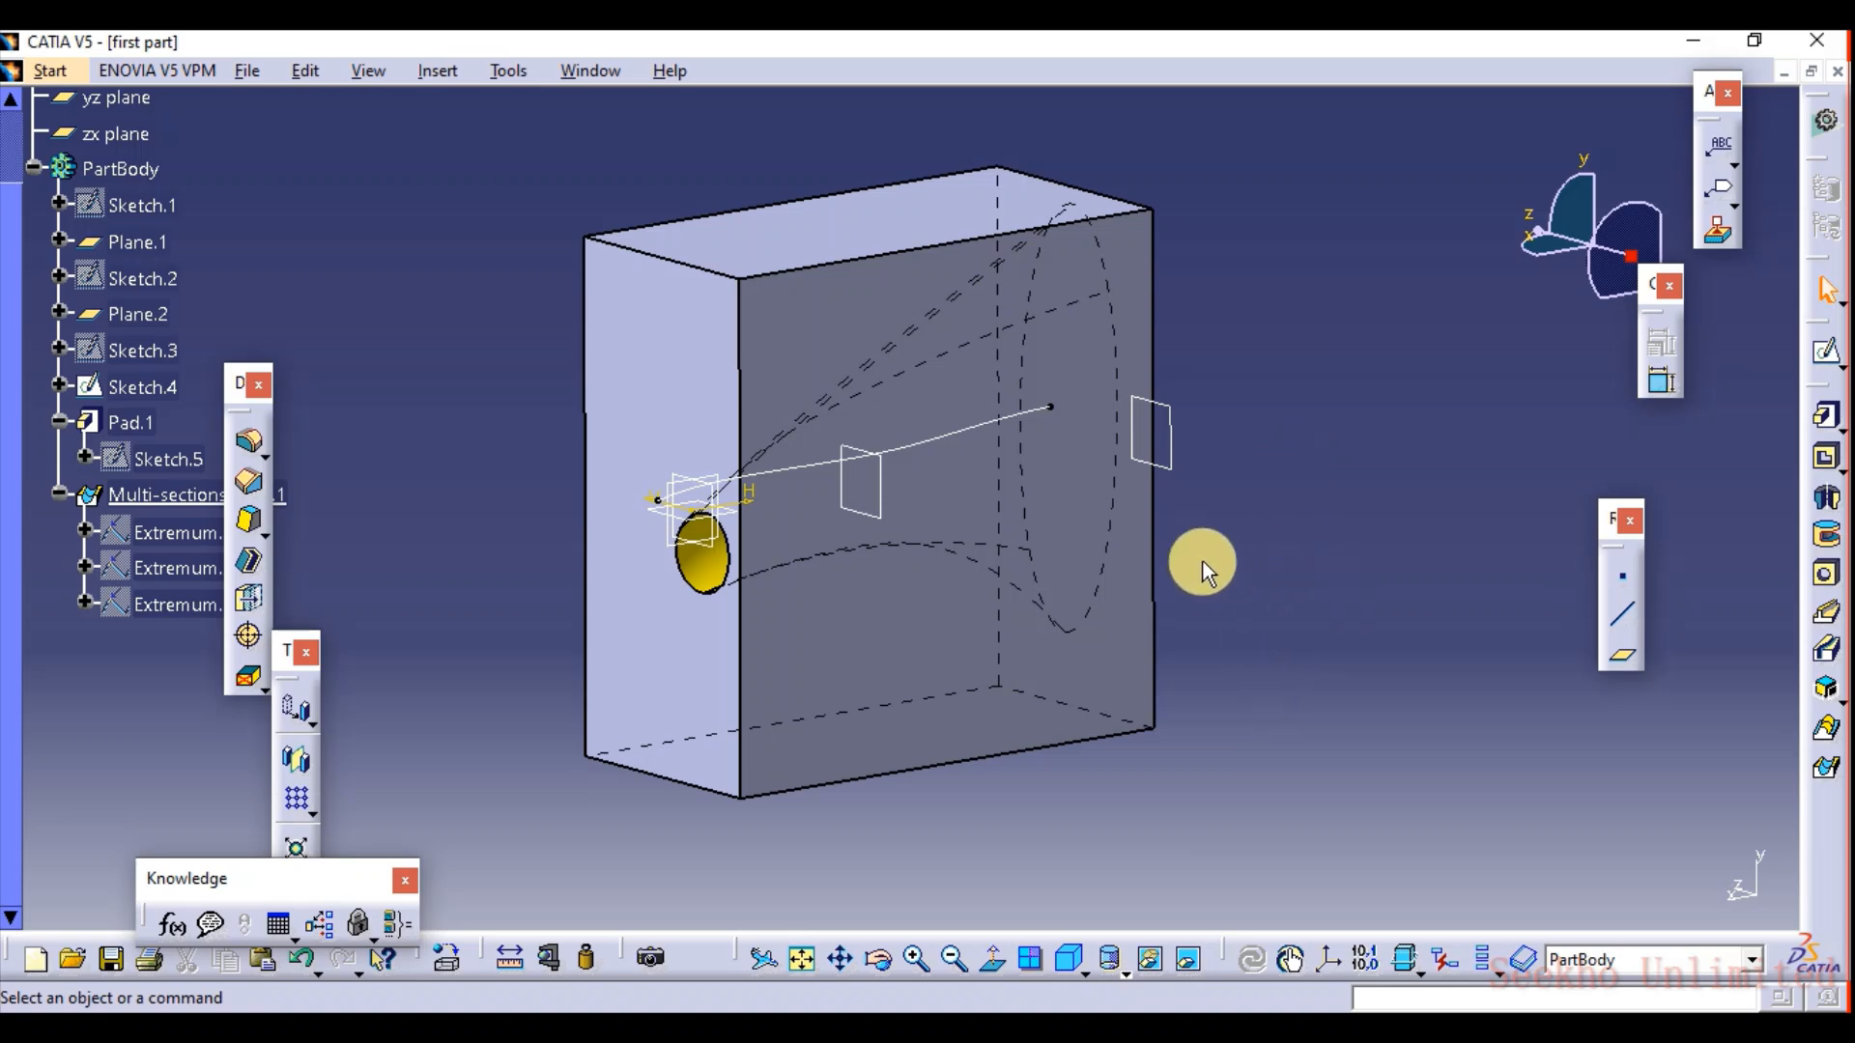
middle_click_drag(1230, 548, 936, 571)
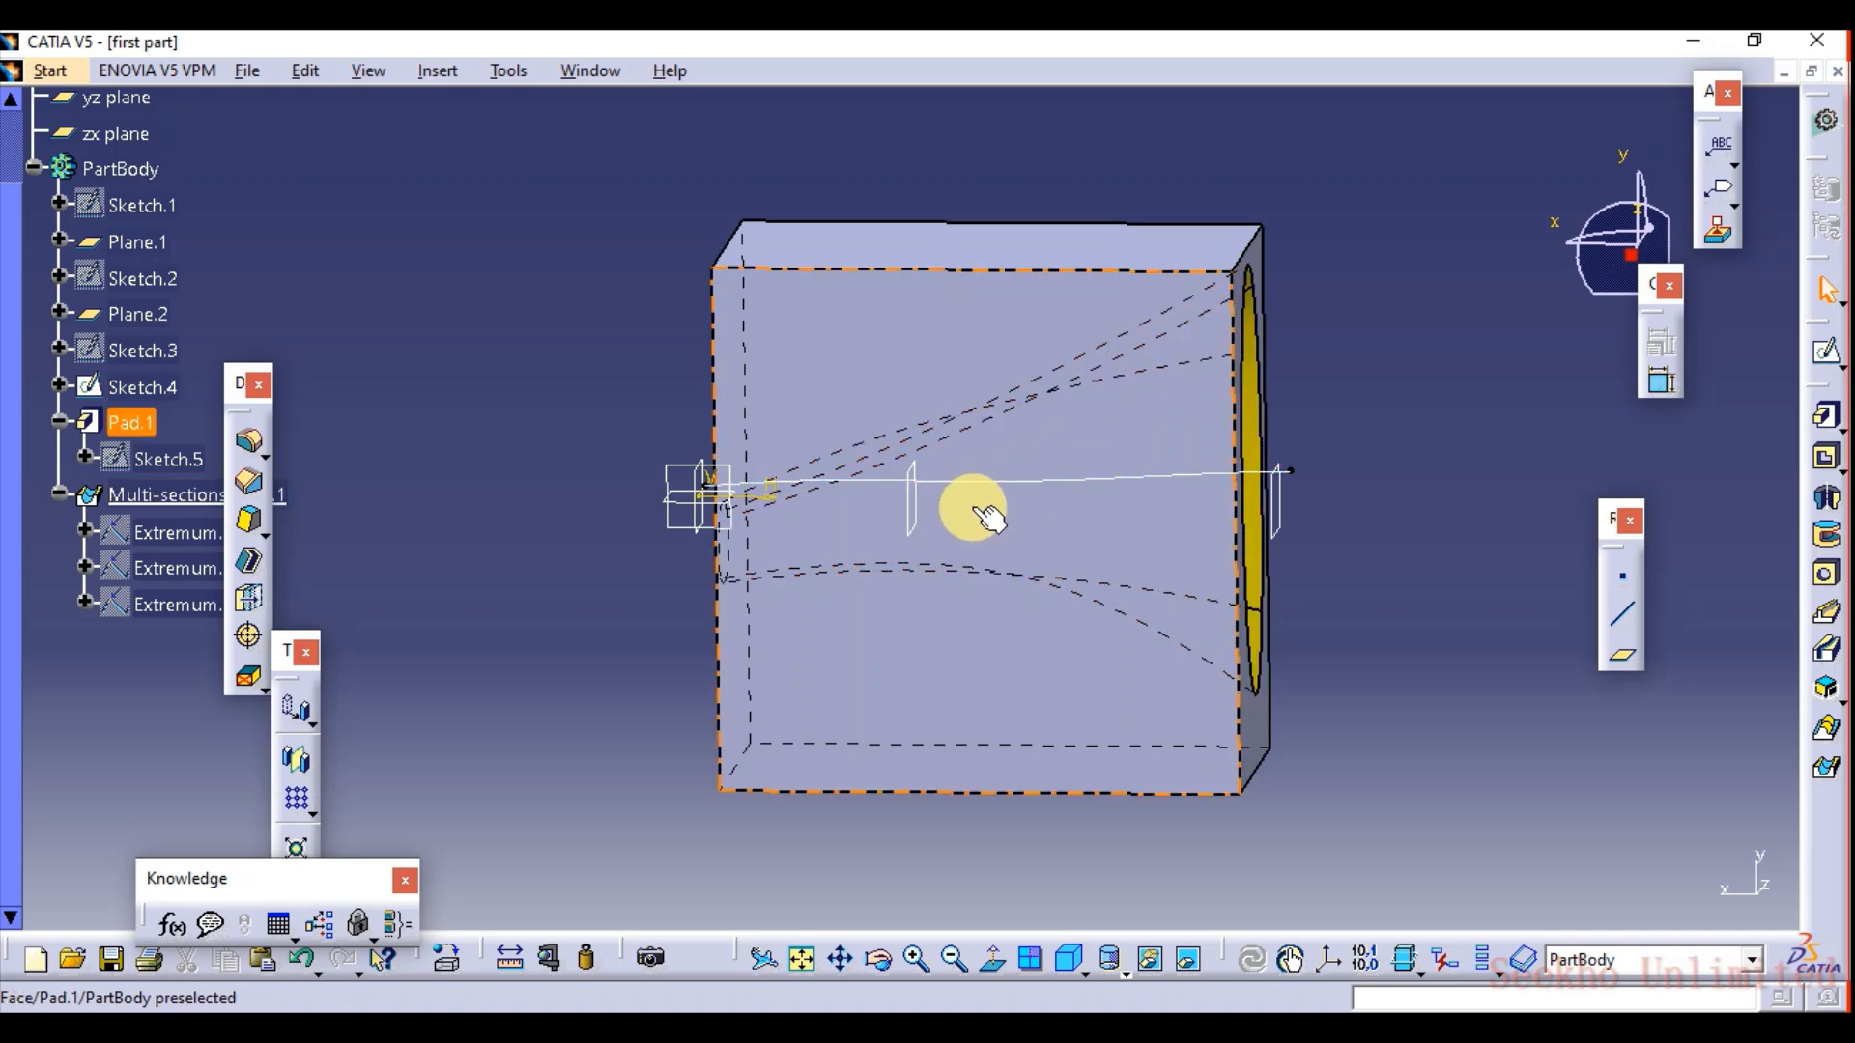
middle_click_drag(903, 500, 1056, 464)
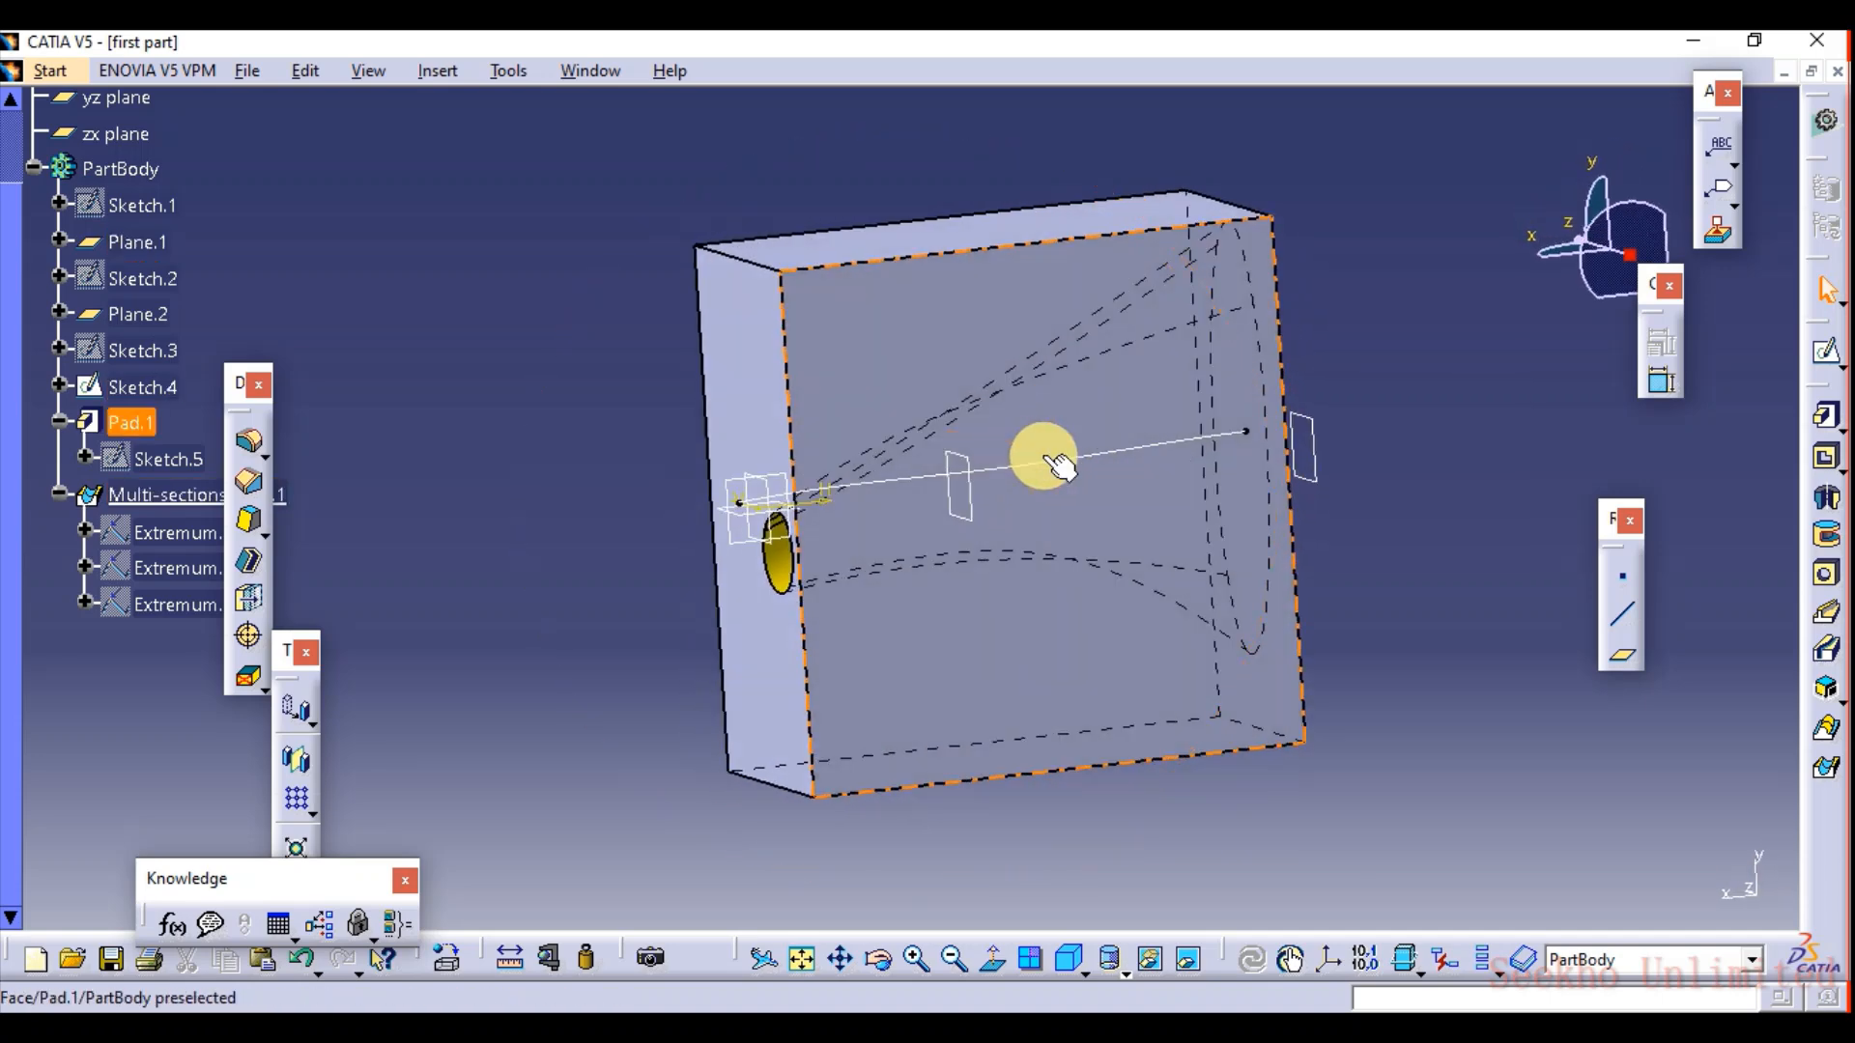
Edit the removed multi-sections cut to use Sketch.4 as its spine, previewing the result before accepting it.
double_click(787, 572)
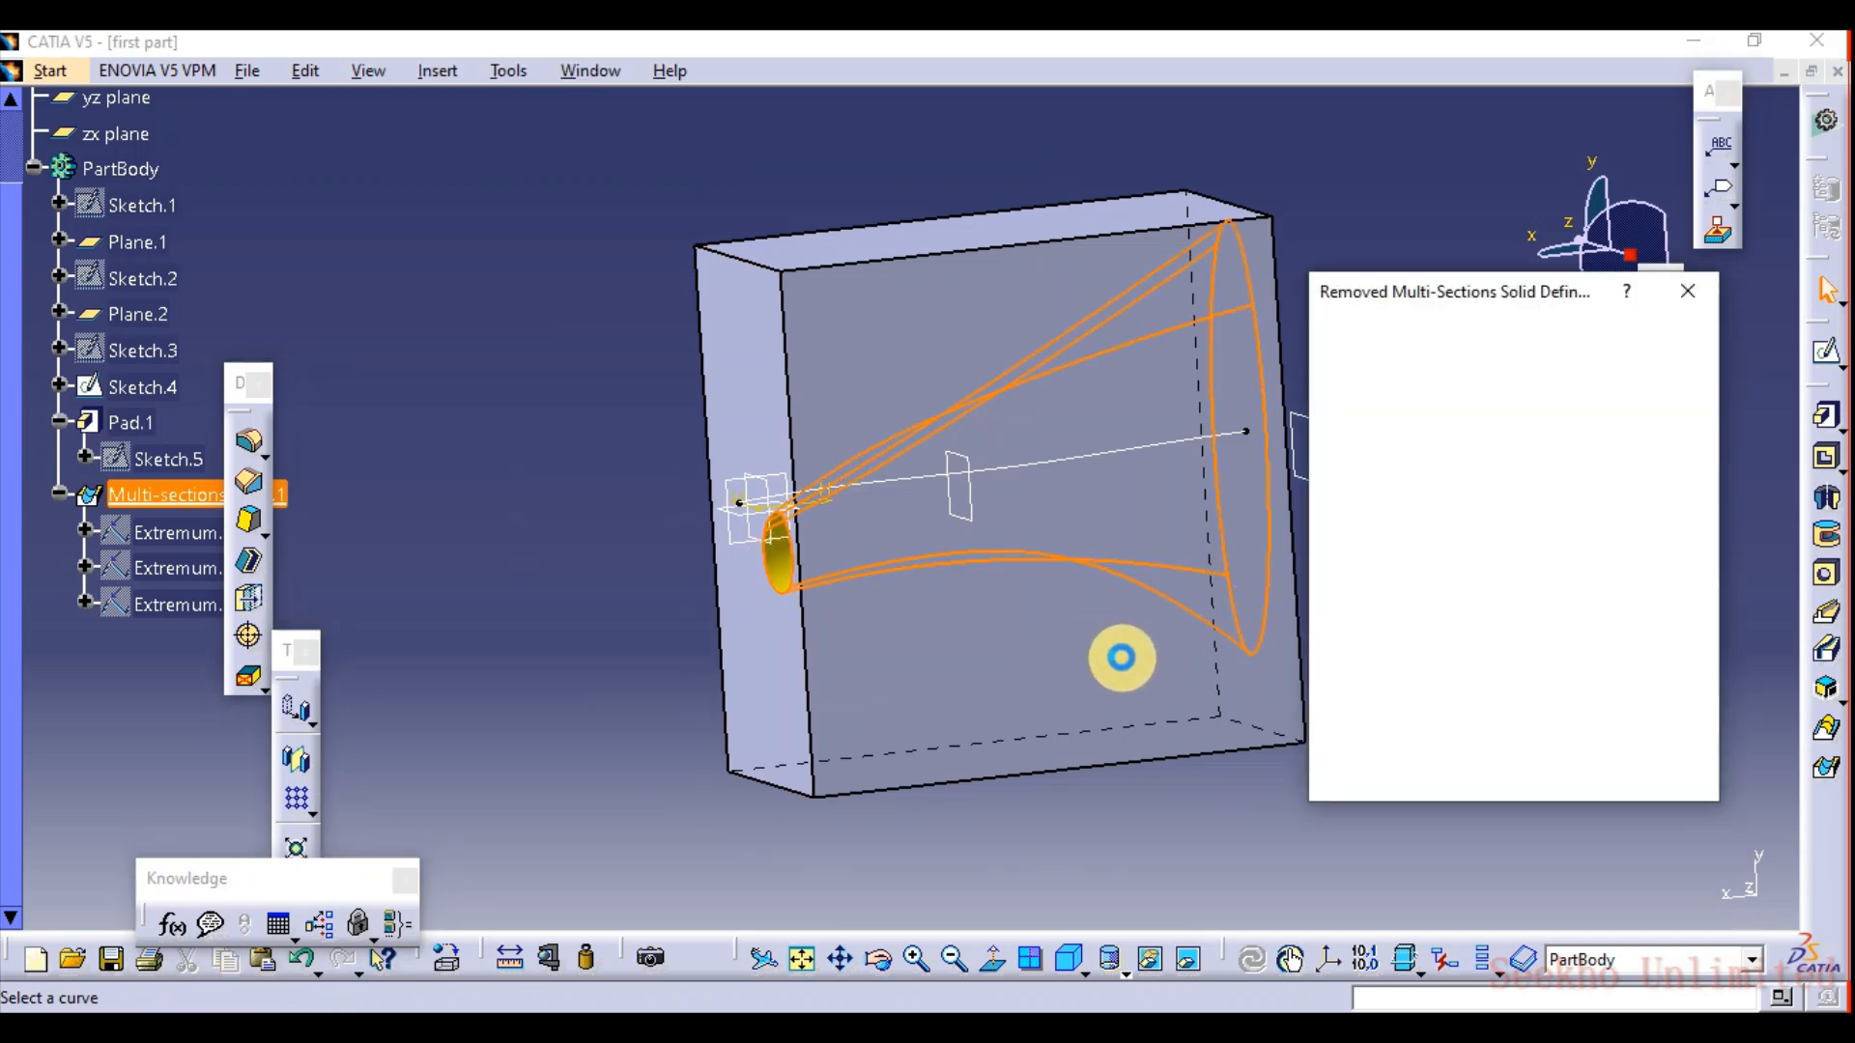
left_click(1441, 447)
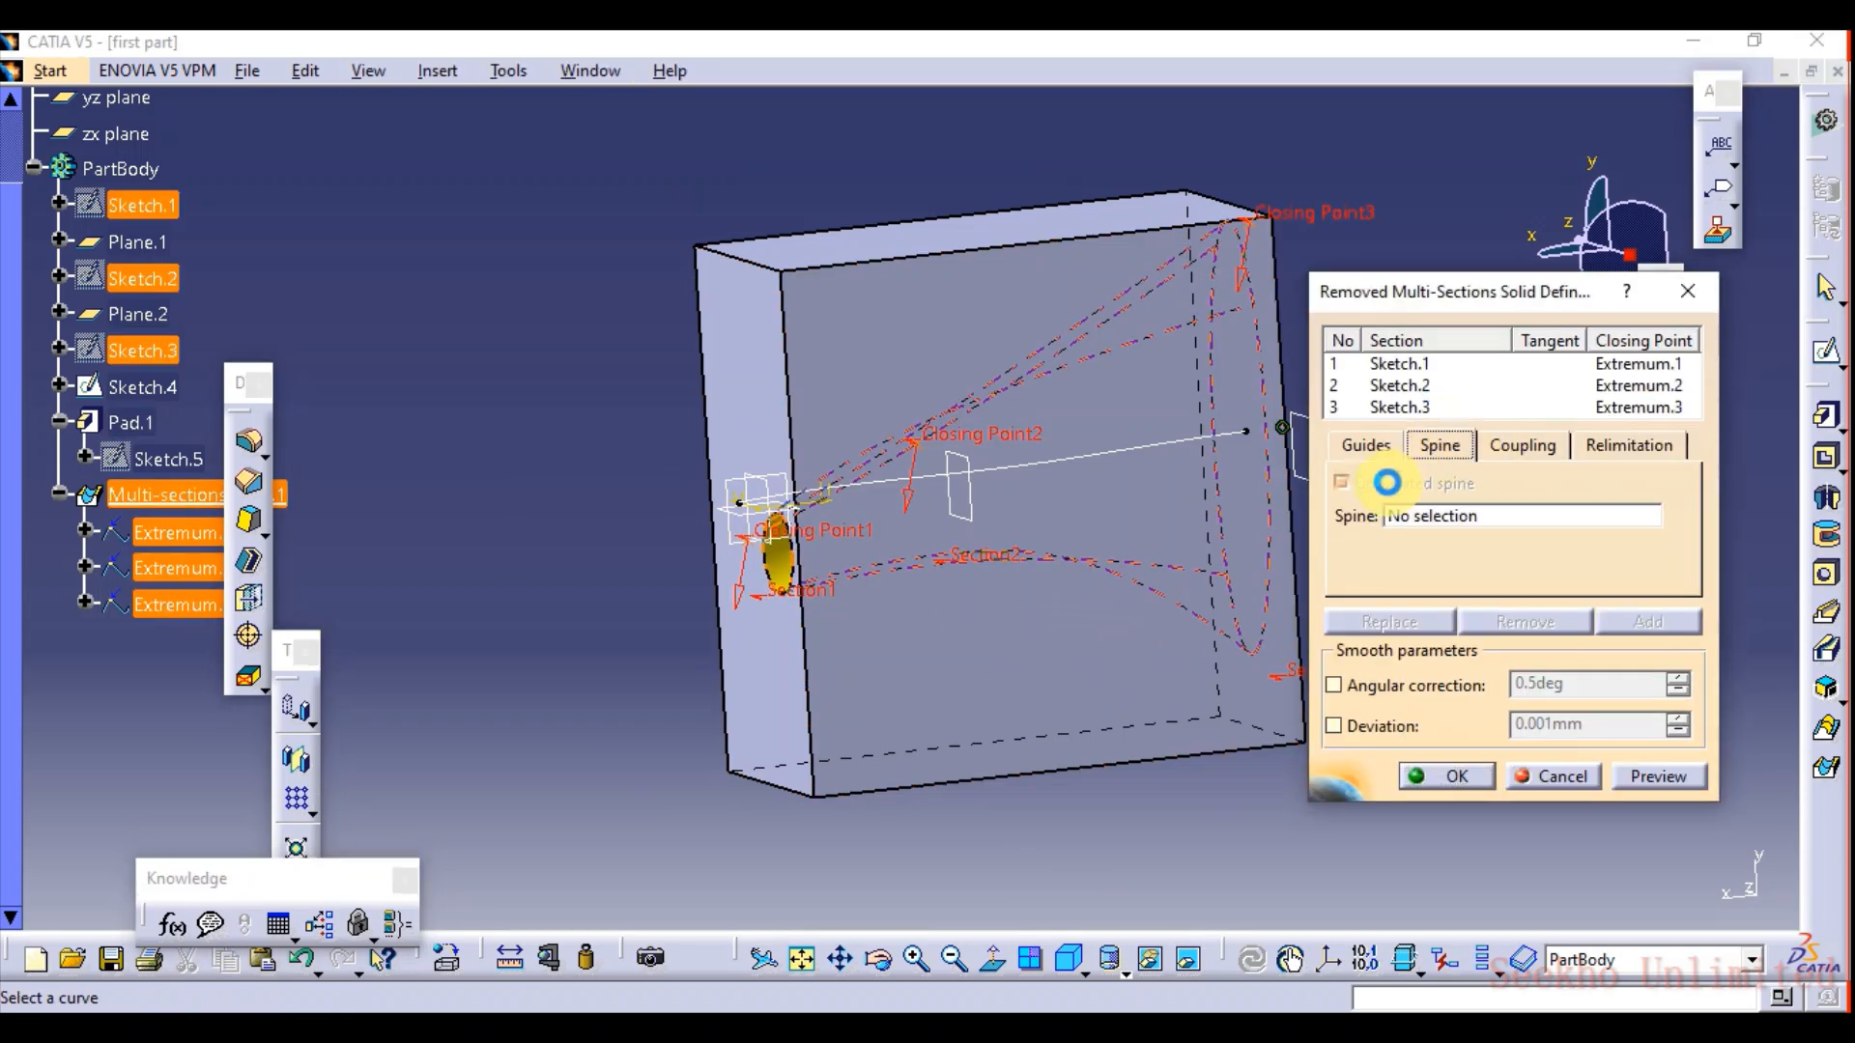
left_click(1413, 527)
left_click(1083, 450)
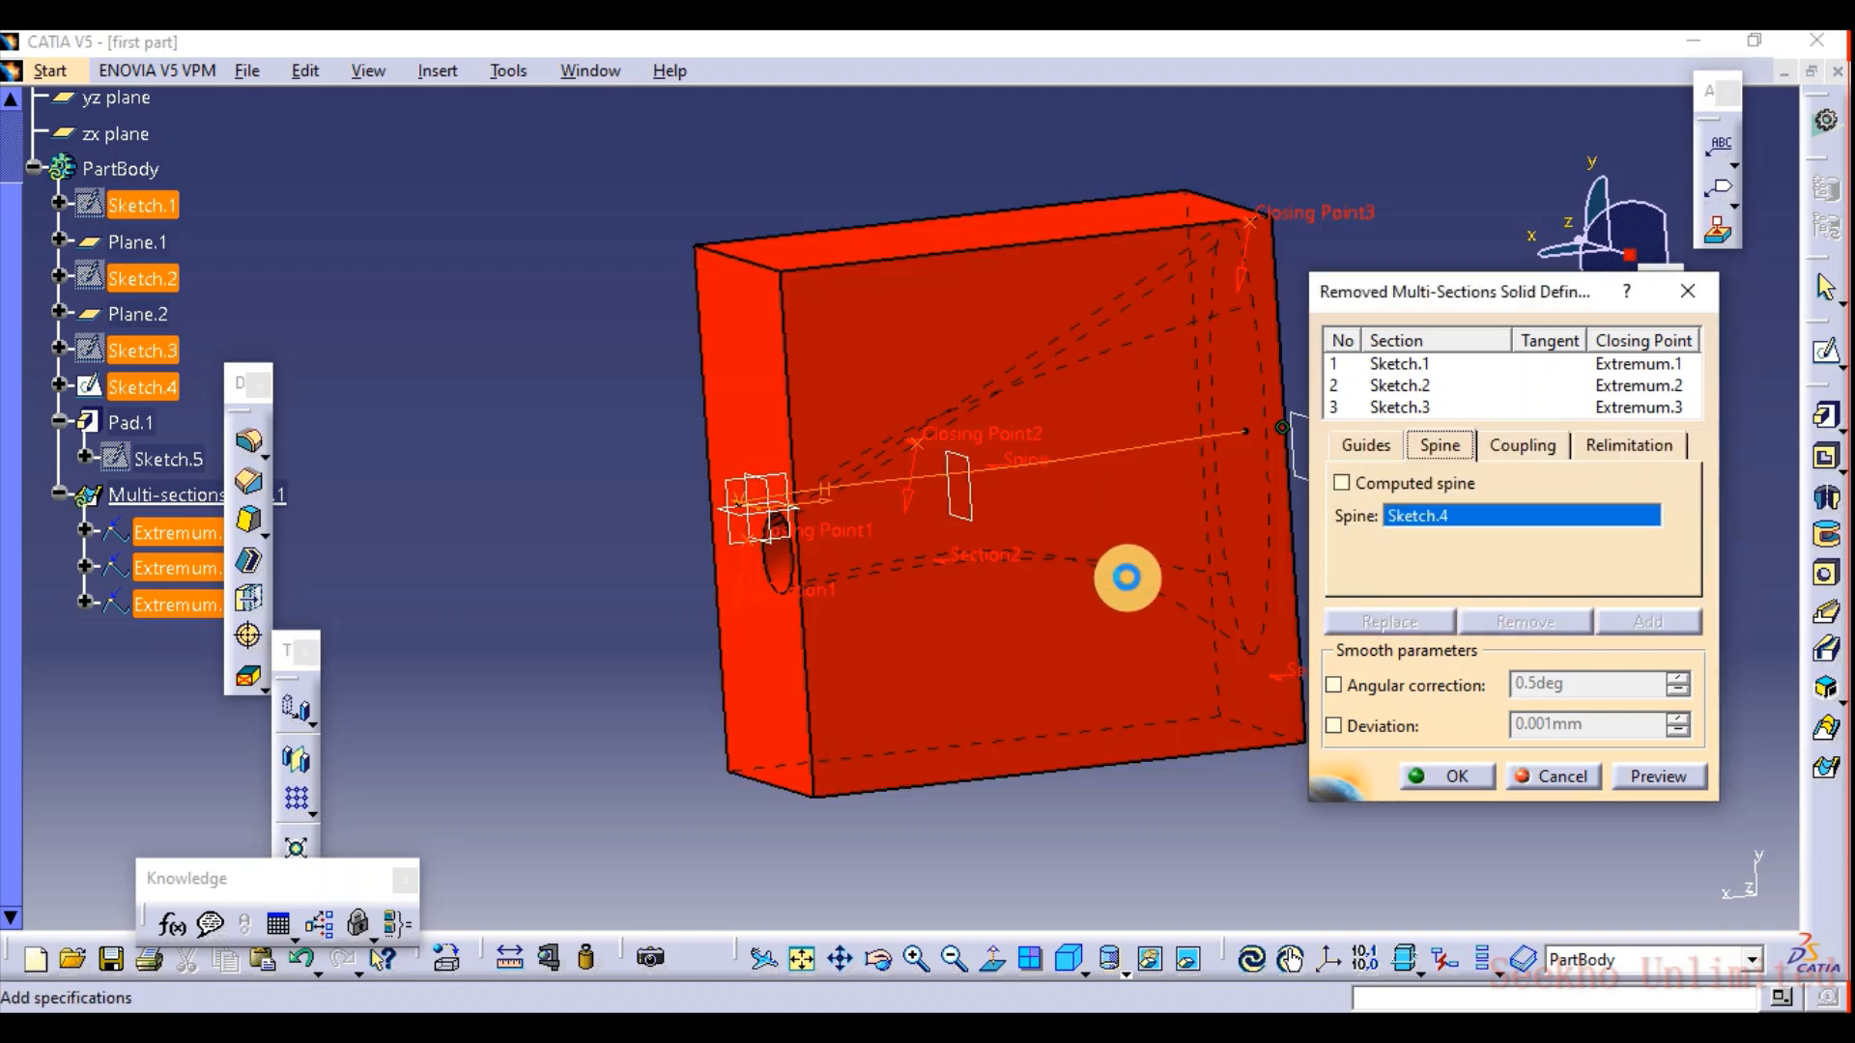
left_click(1656, 774)
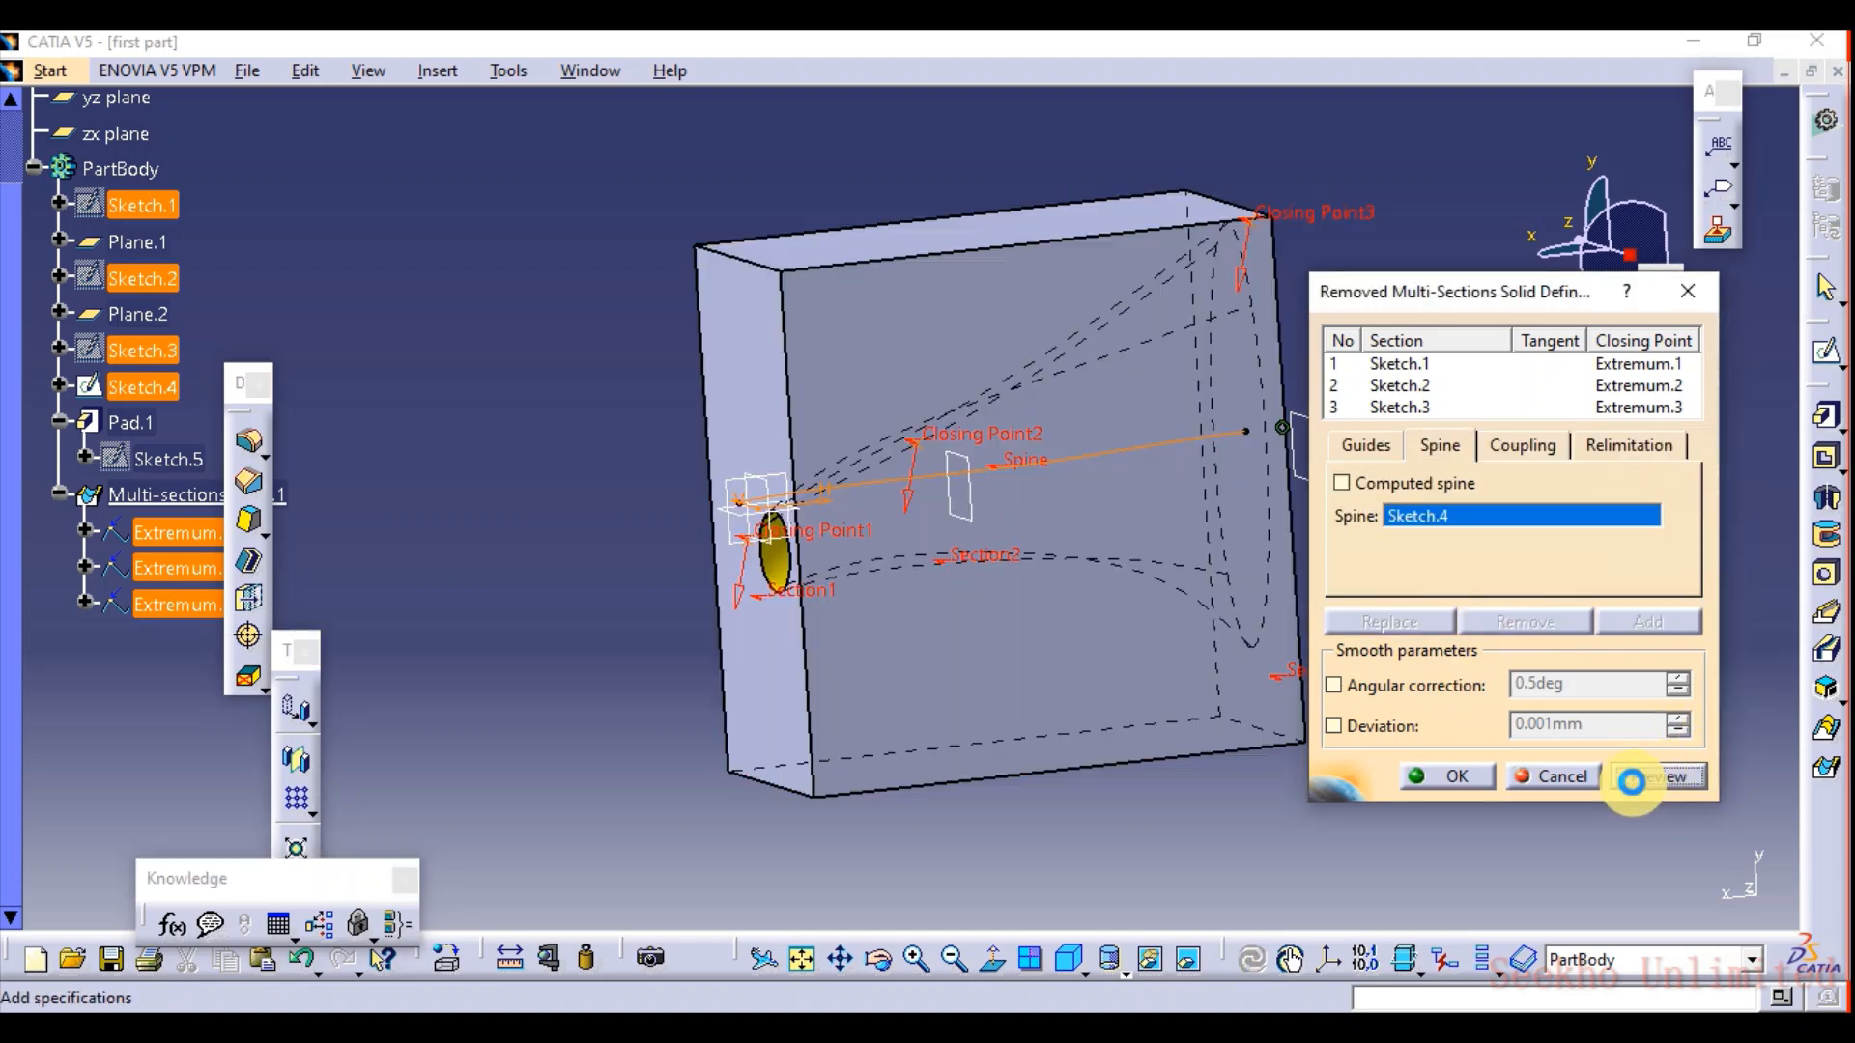
left_click(1482, 778)
Undo the removed multi-sections cut and the block's pad together with its Sketch.5 profile.
middle_click_drag(1436, 663, 1048, 574)
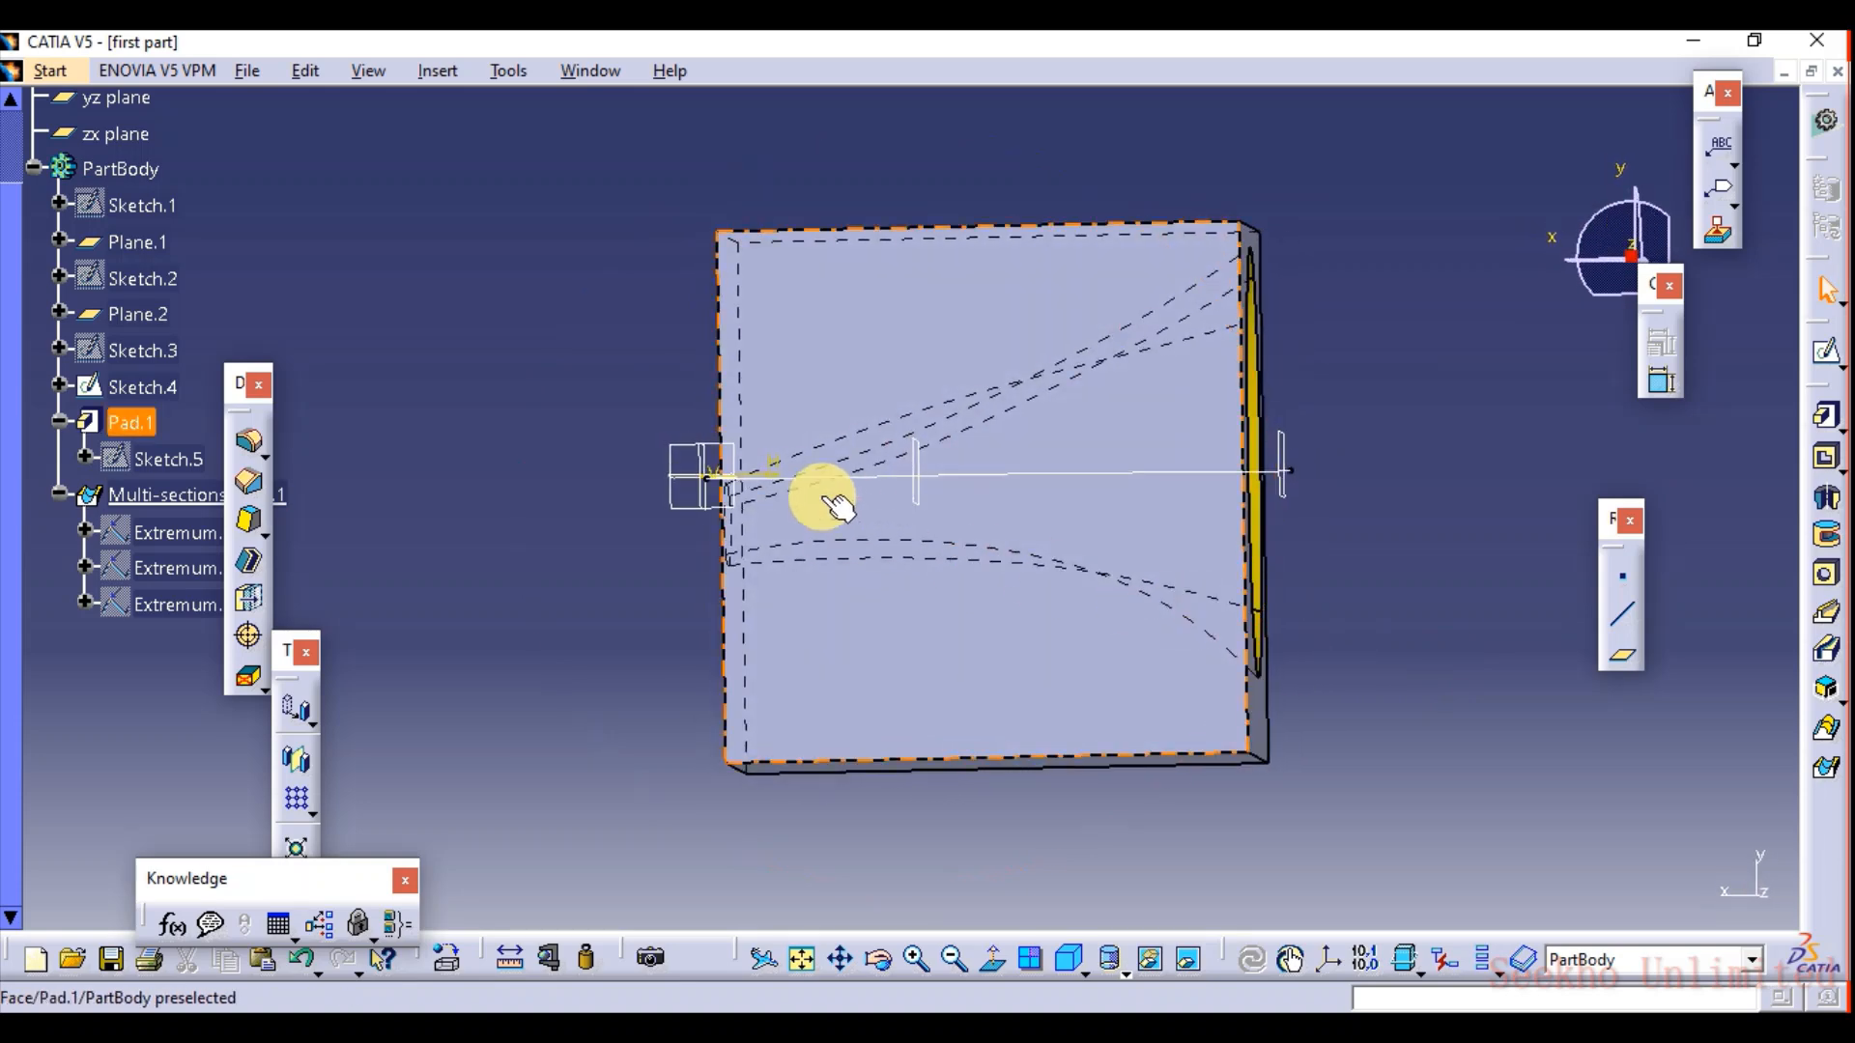
middle_click_drag(1449, 381, 802, 492)
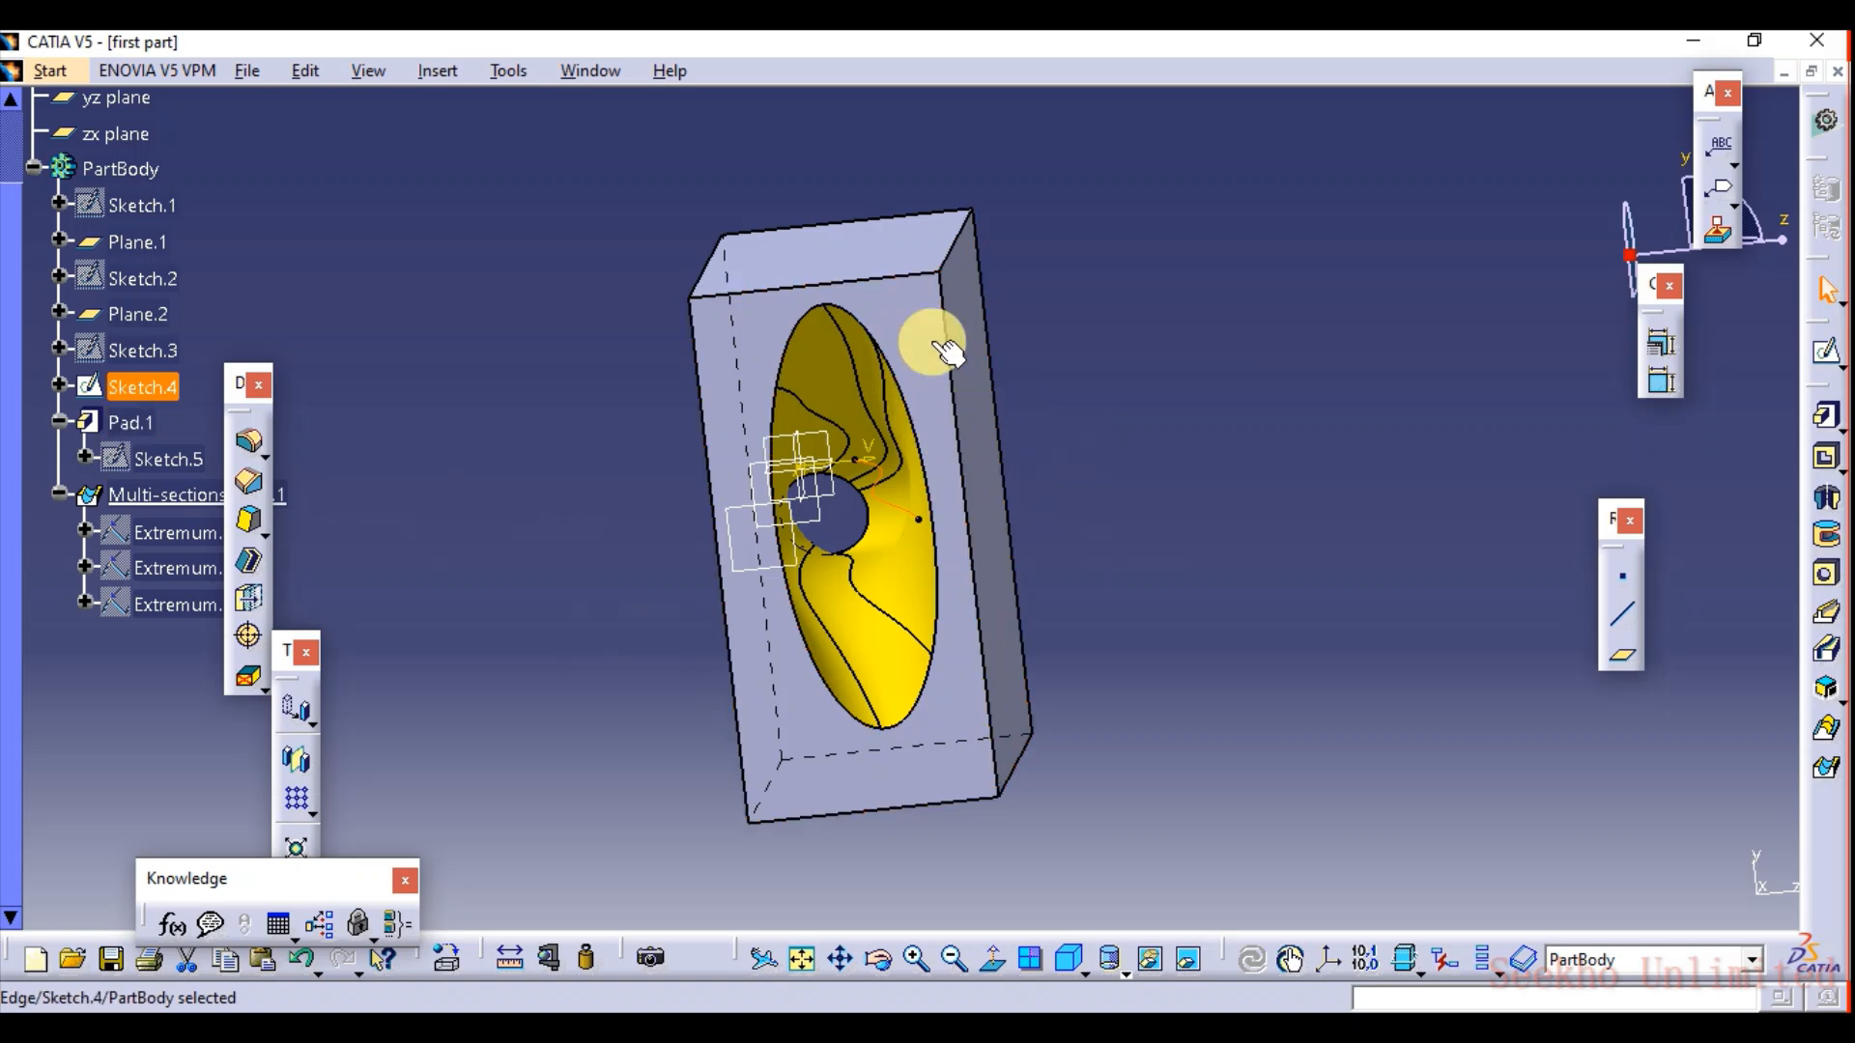
middle_click_drag(1209, 501, 1348, 532)
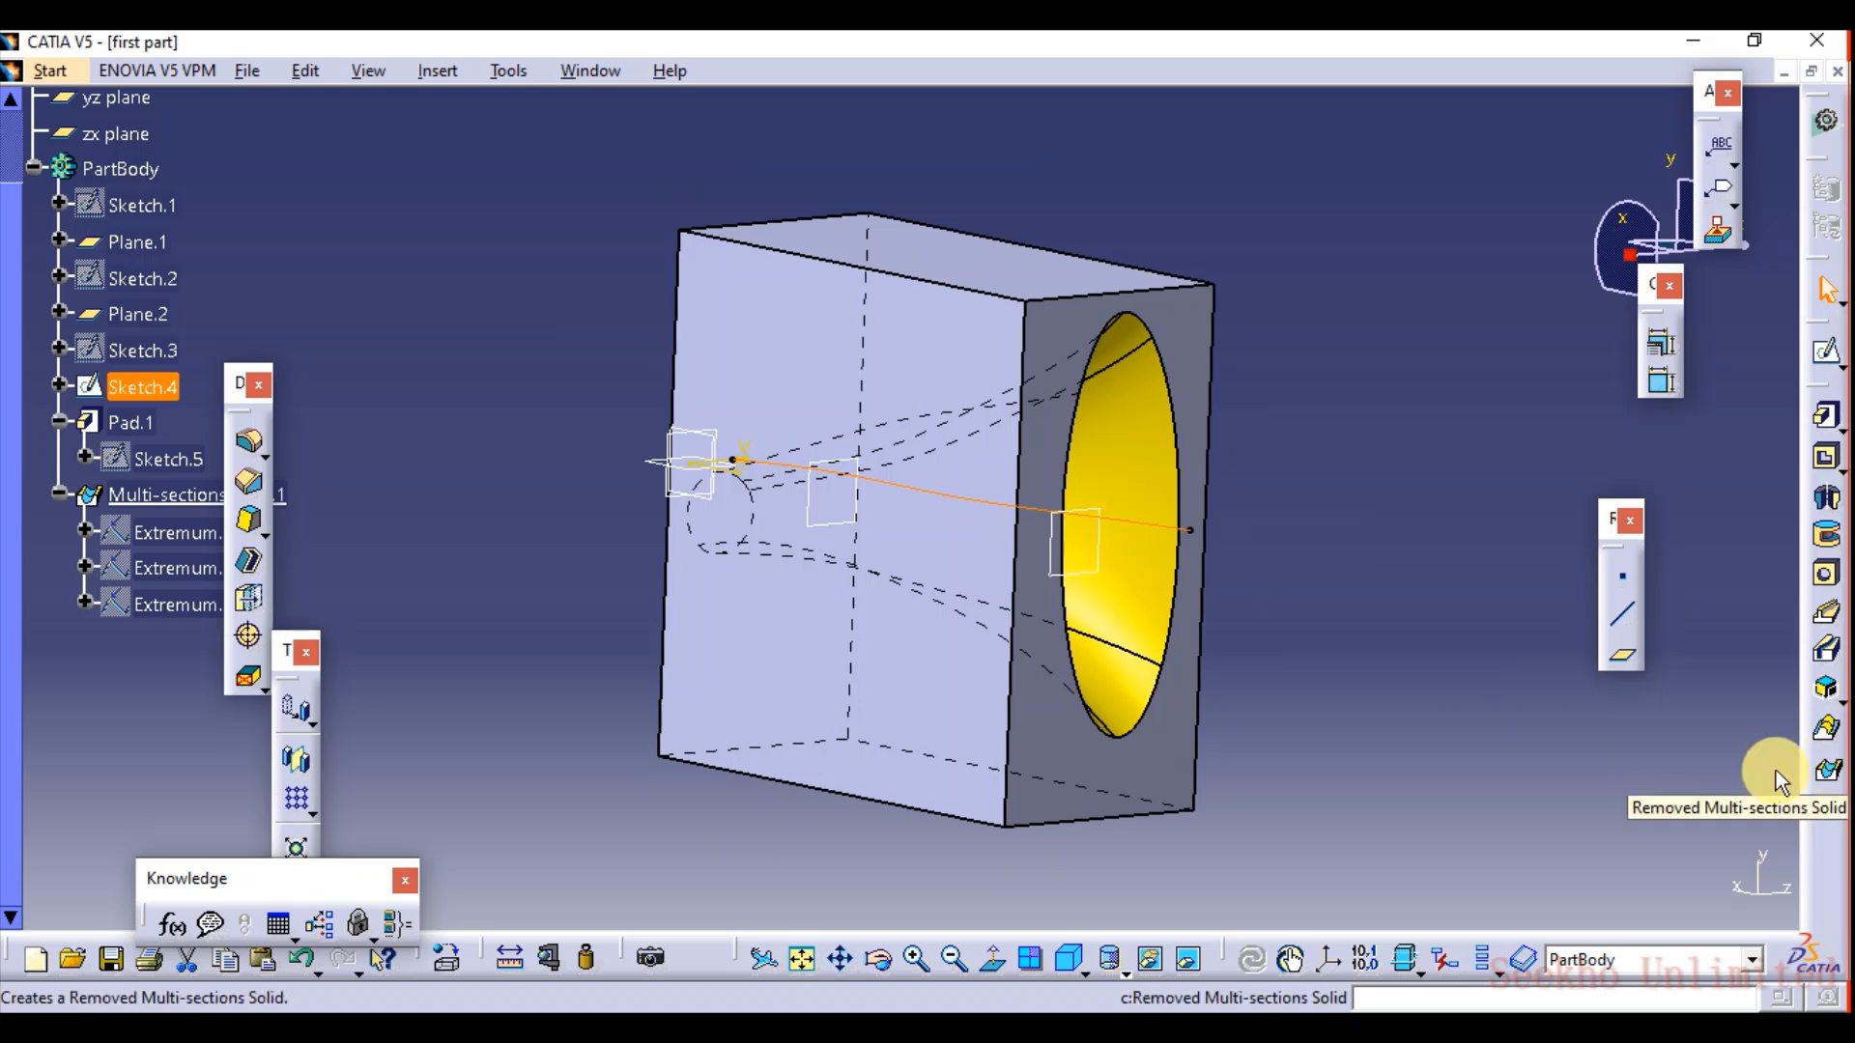
middle_click_drag(1279, 616, 1337, 608)
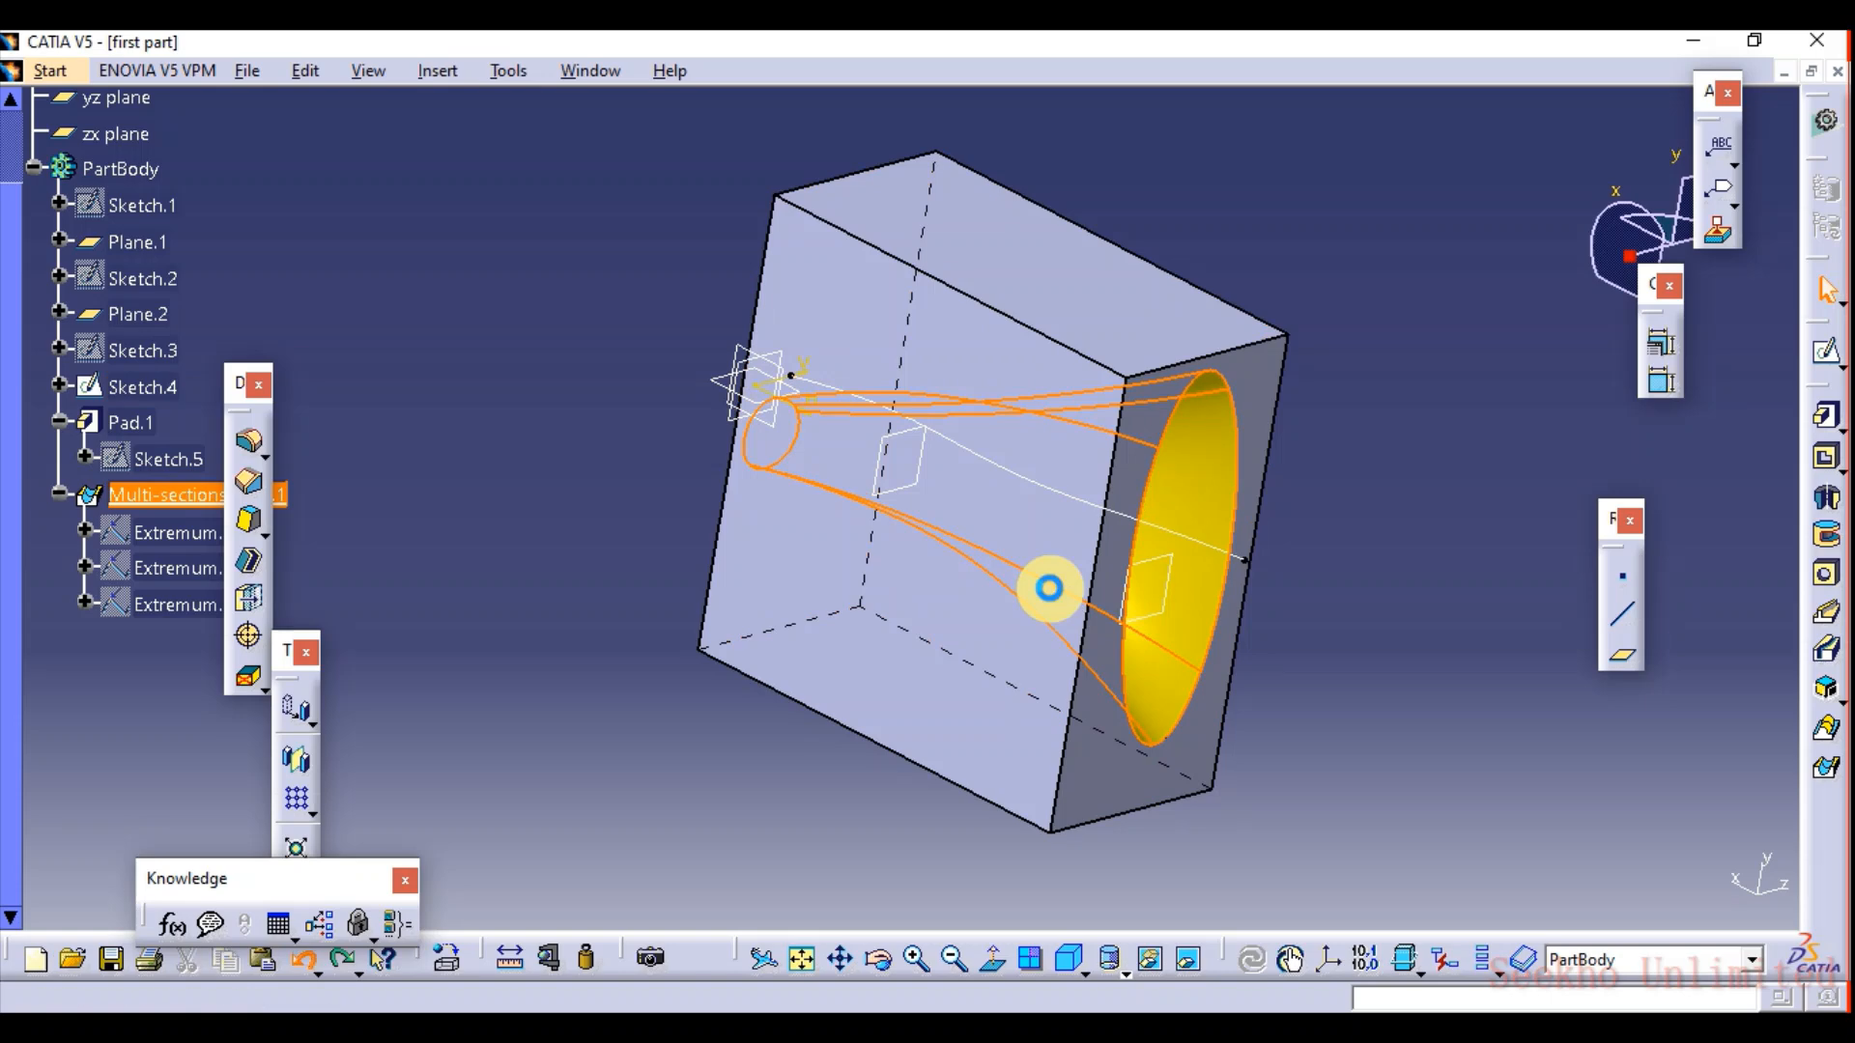
key("ctrl+z")
key("ctrl+z")
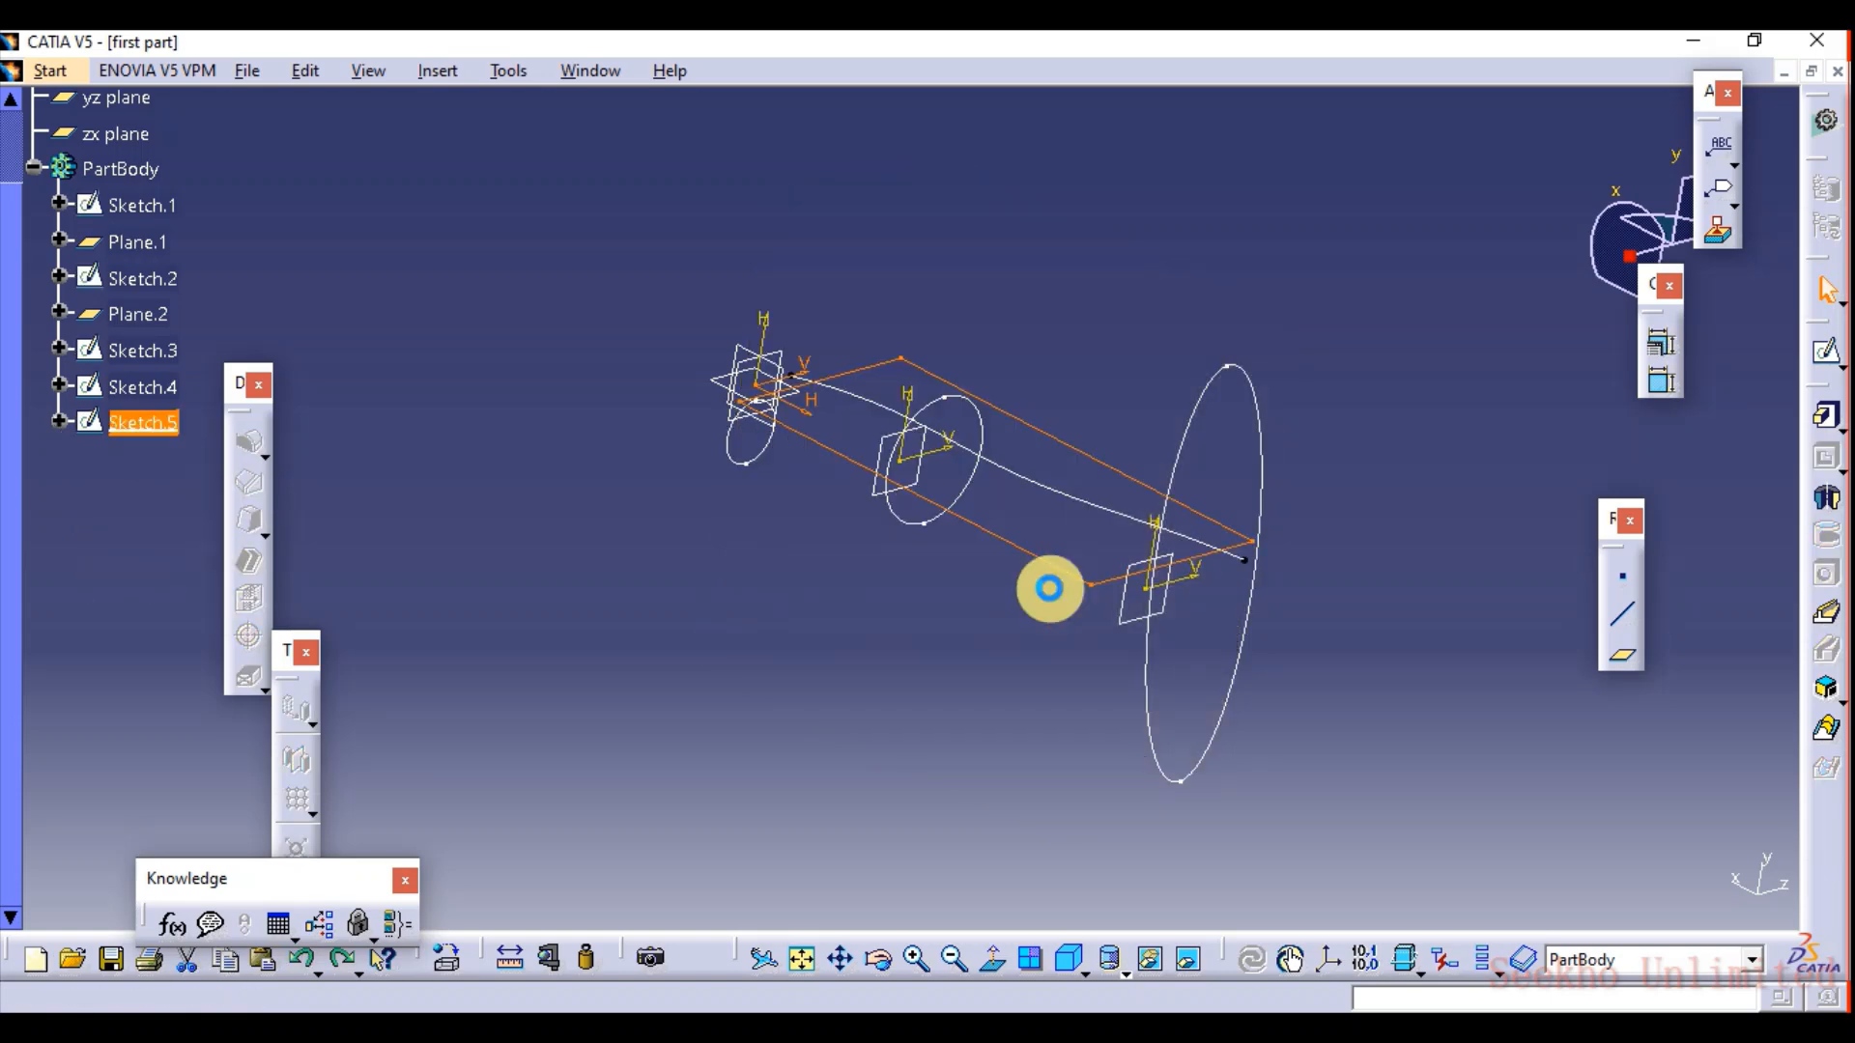
Open Sketch.3 for editing and delete its ellipse.
double_click(1187, 443)
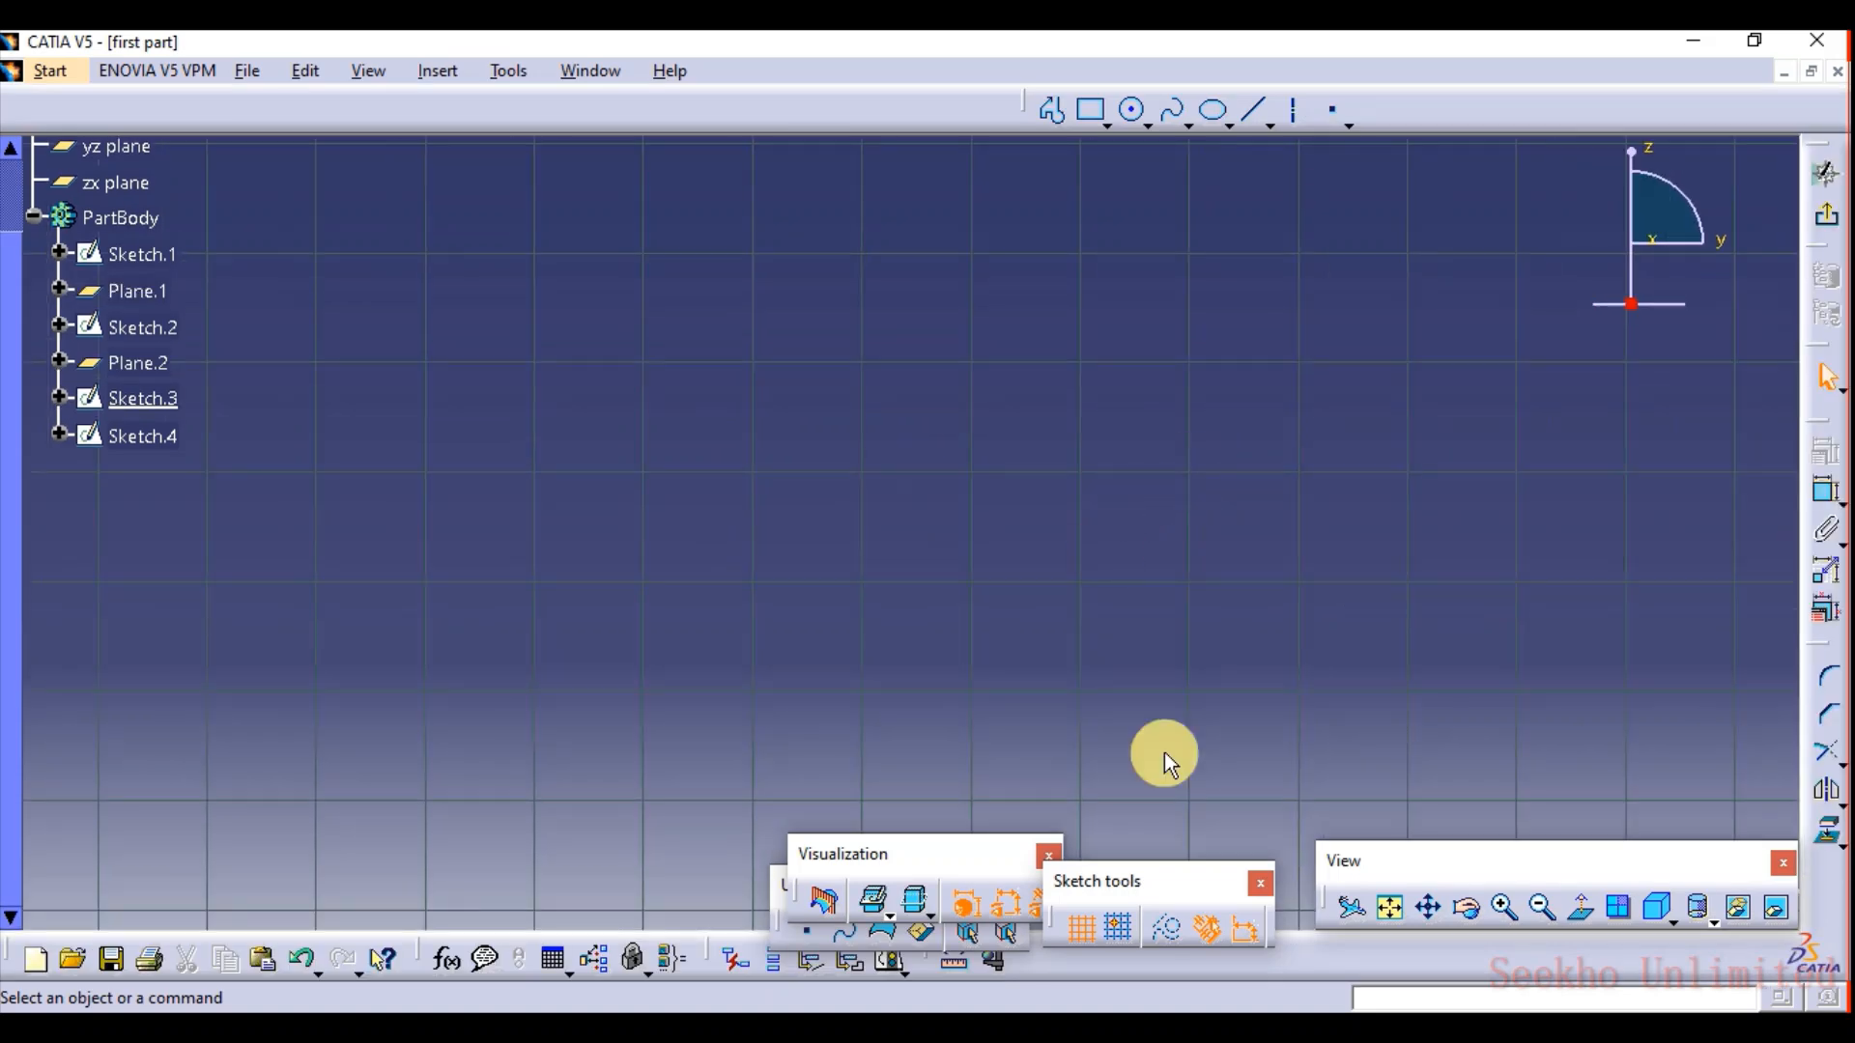
left_click(1388, 907)
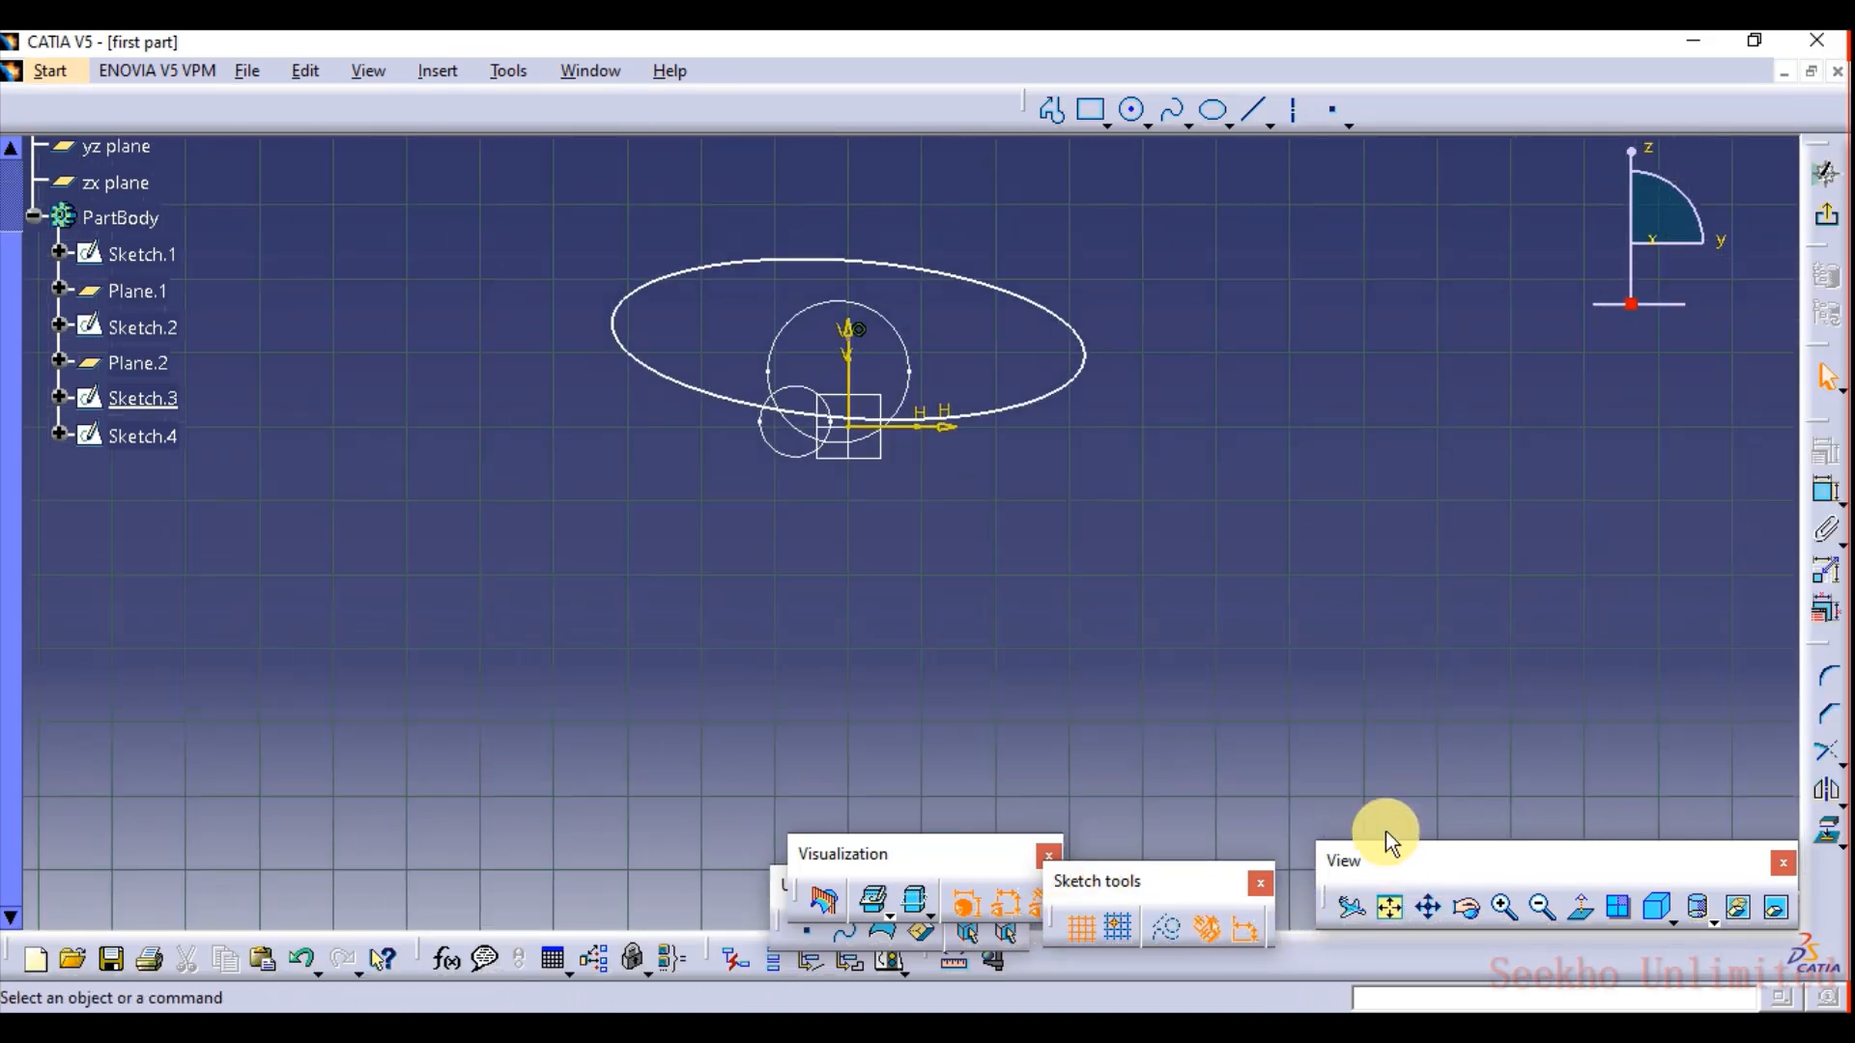
mouse_move(589, 345)
left_mouse_down()
mouse_move(944, 505)
mouse_move(1358, 629)
left_mouse_up()
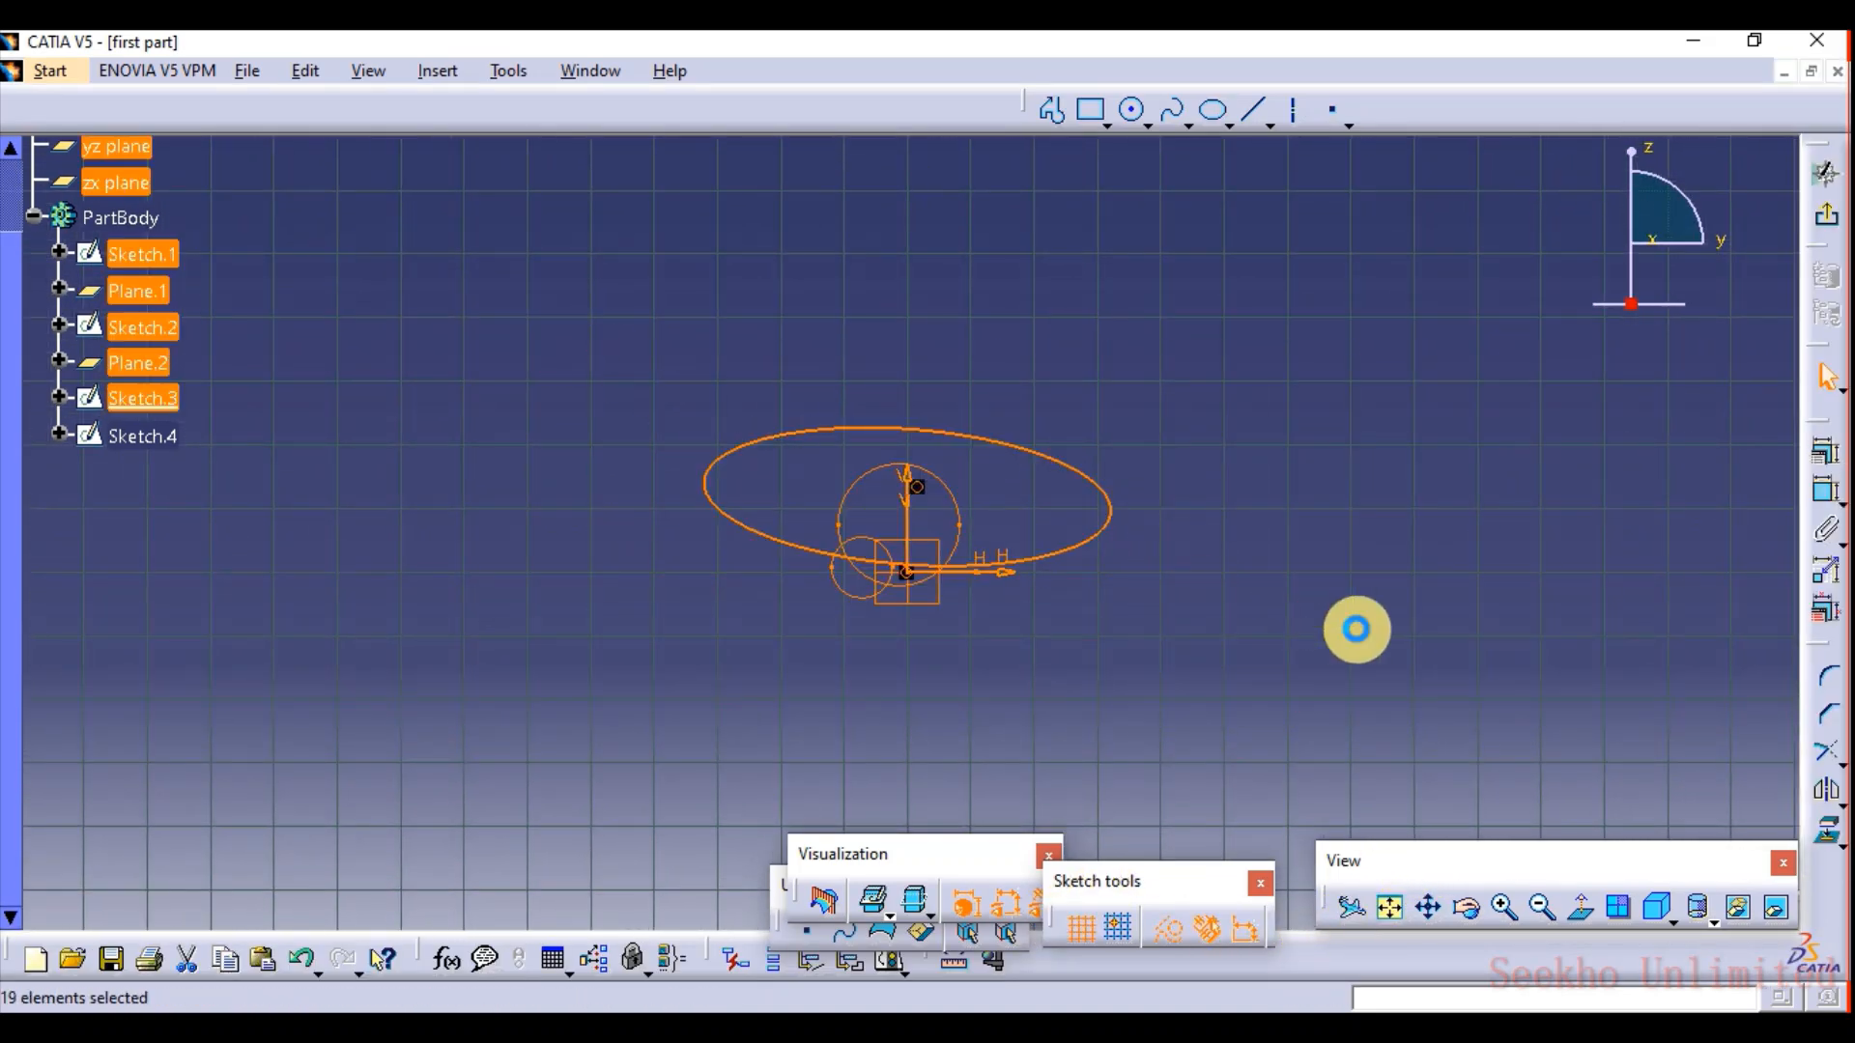
key("Delete")
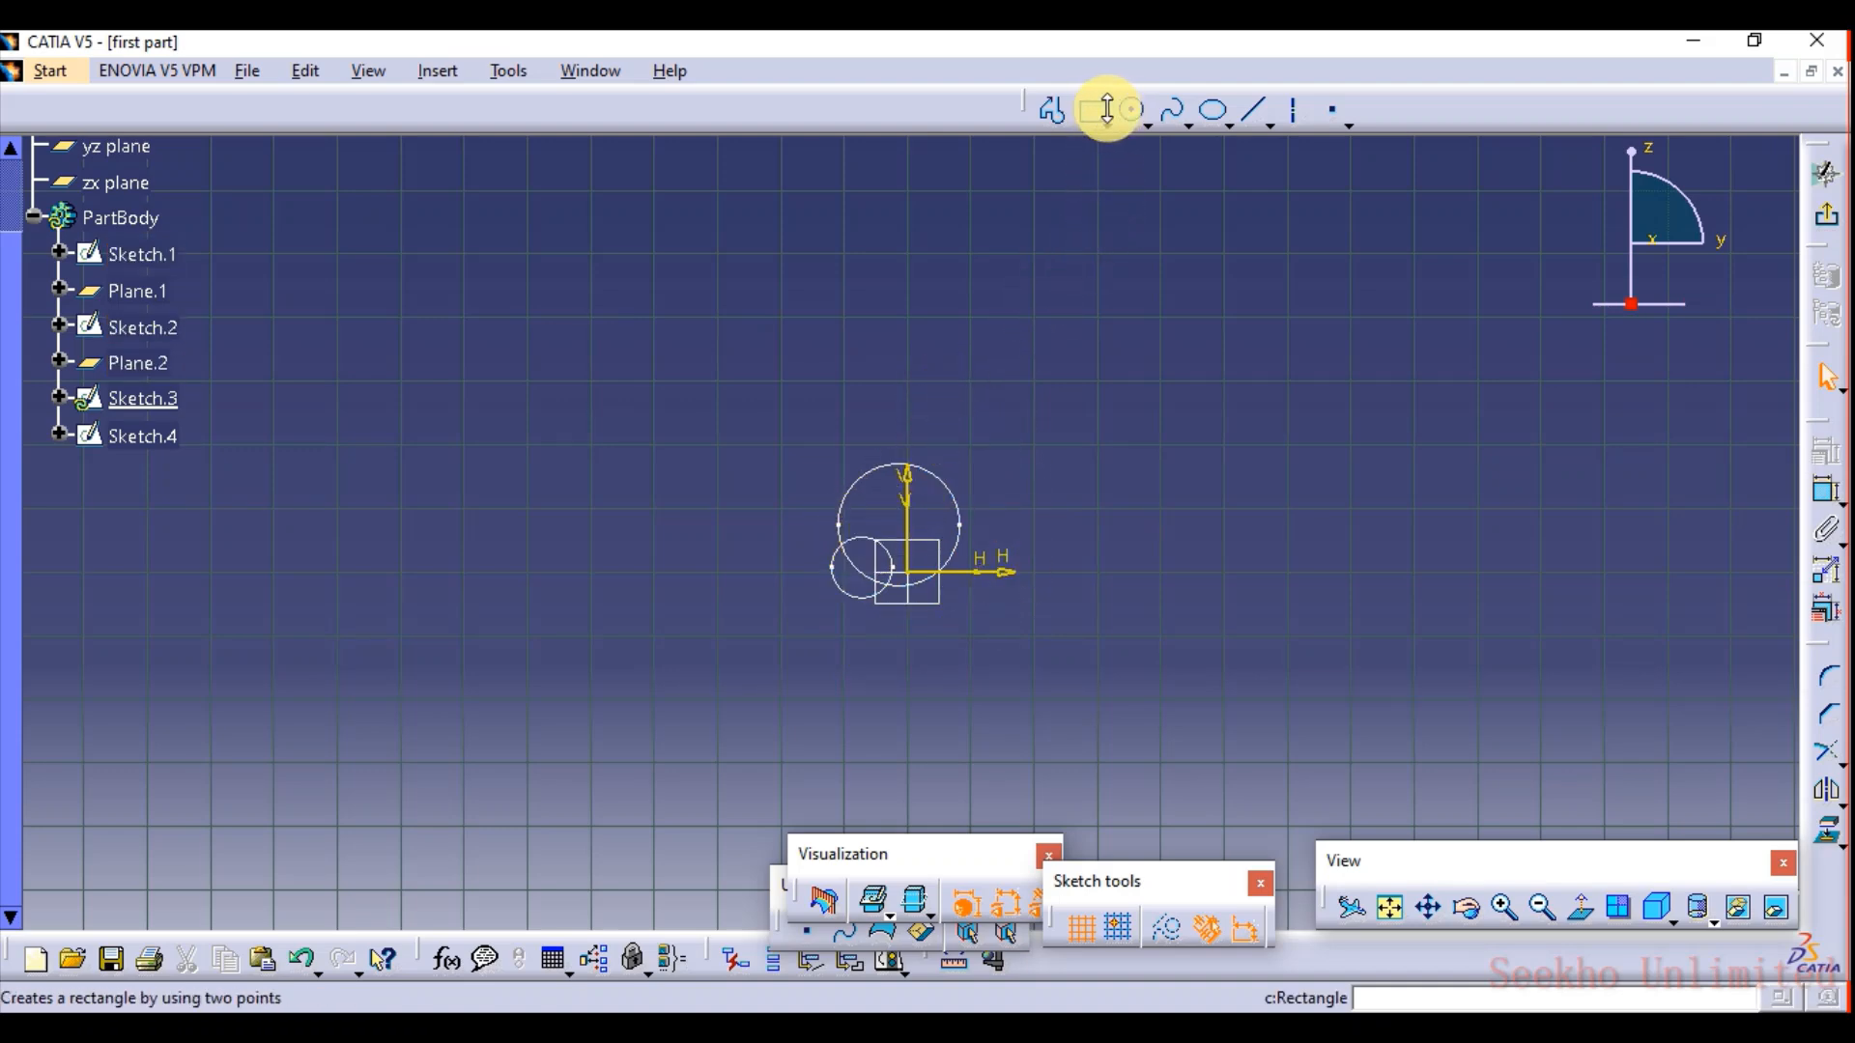
Draw a horizontal rectangle enclosing both circles in Sketch.3 and exit the sketch.
left_click(1095, 112)
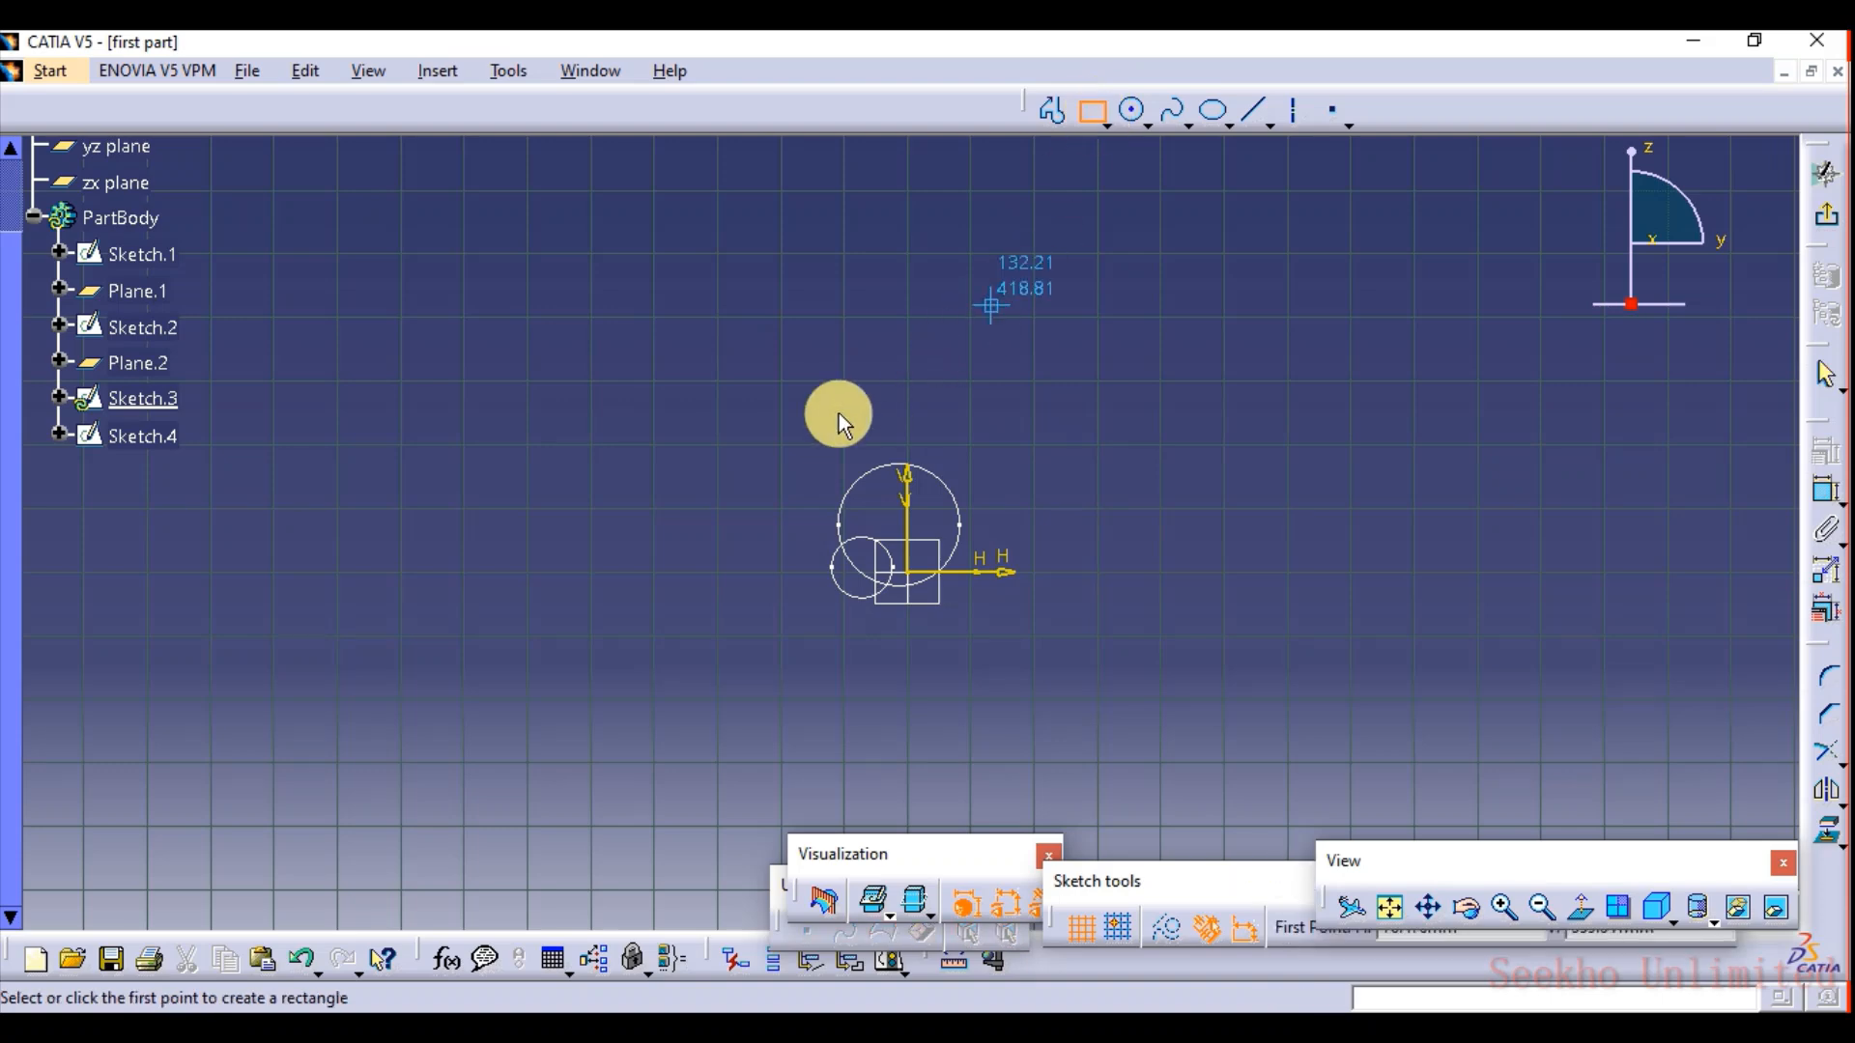
left_click(753, 403)
left_click(1144, 625)
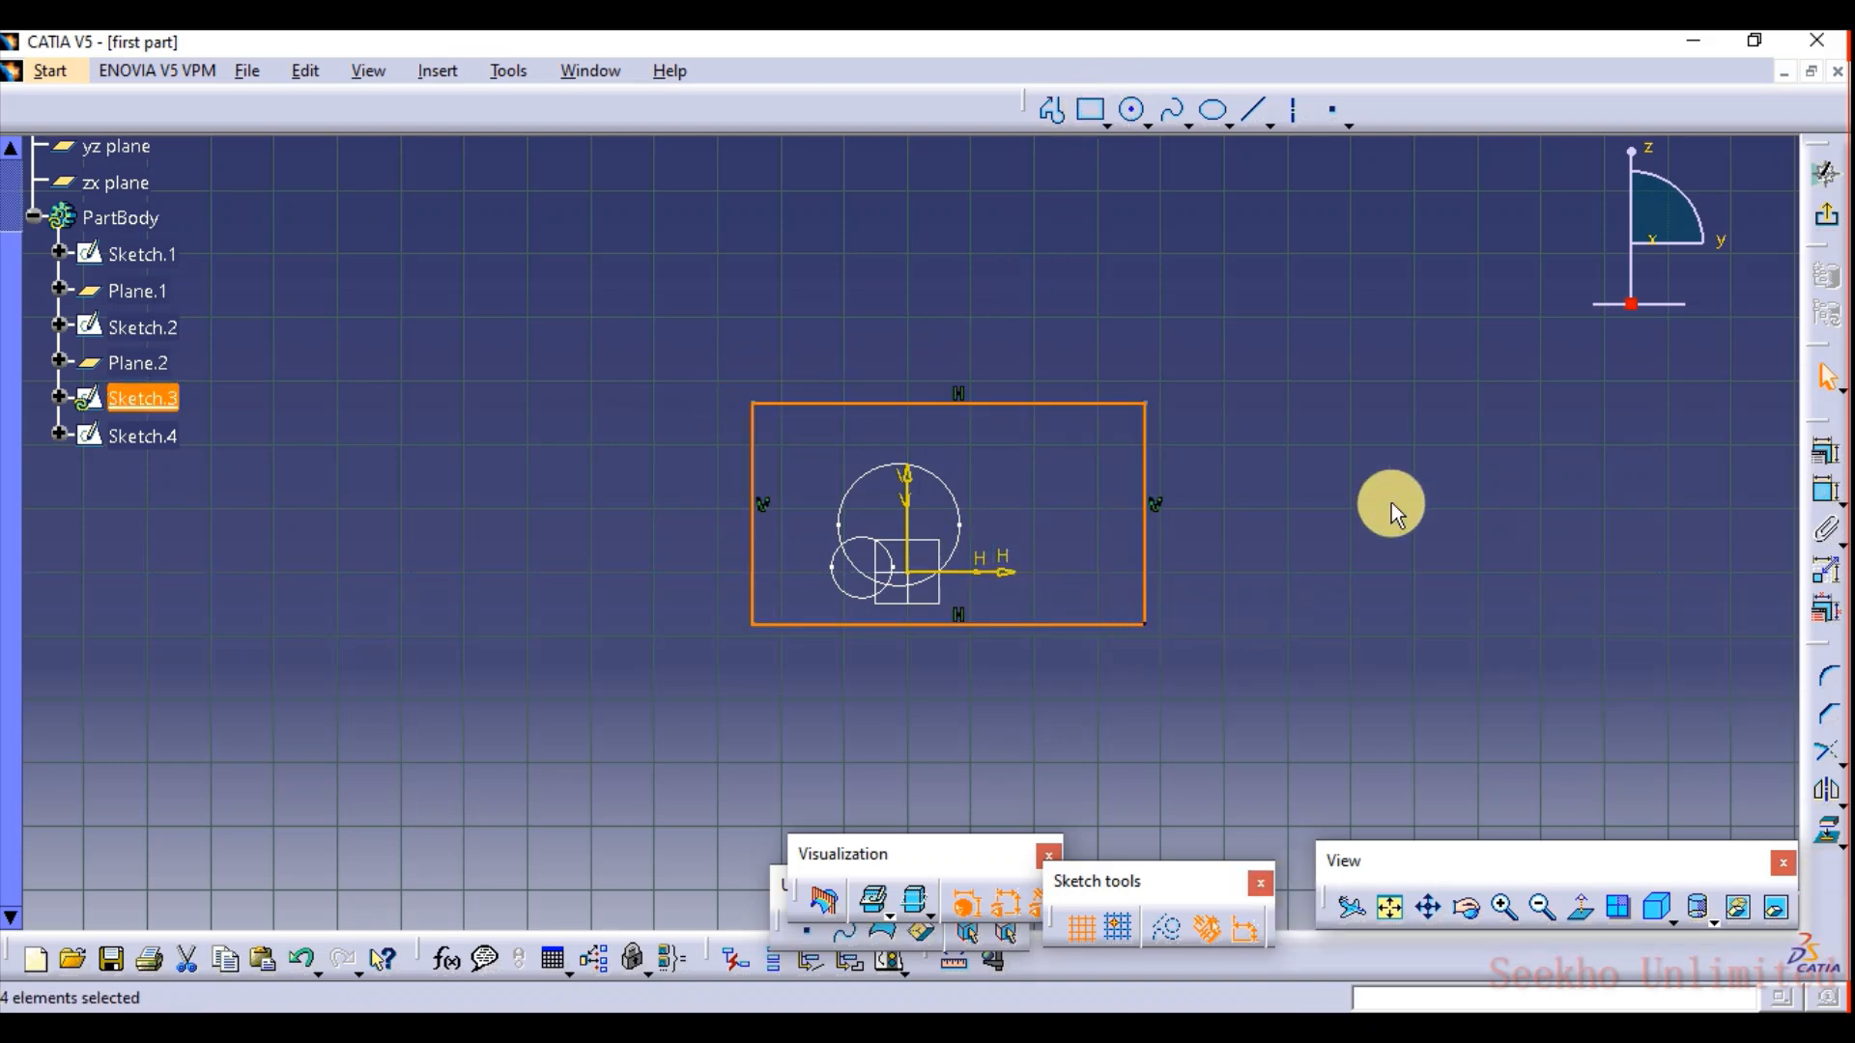
left_click(1773, 415)
left_click(1826, 214)
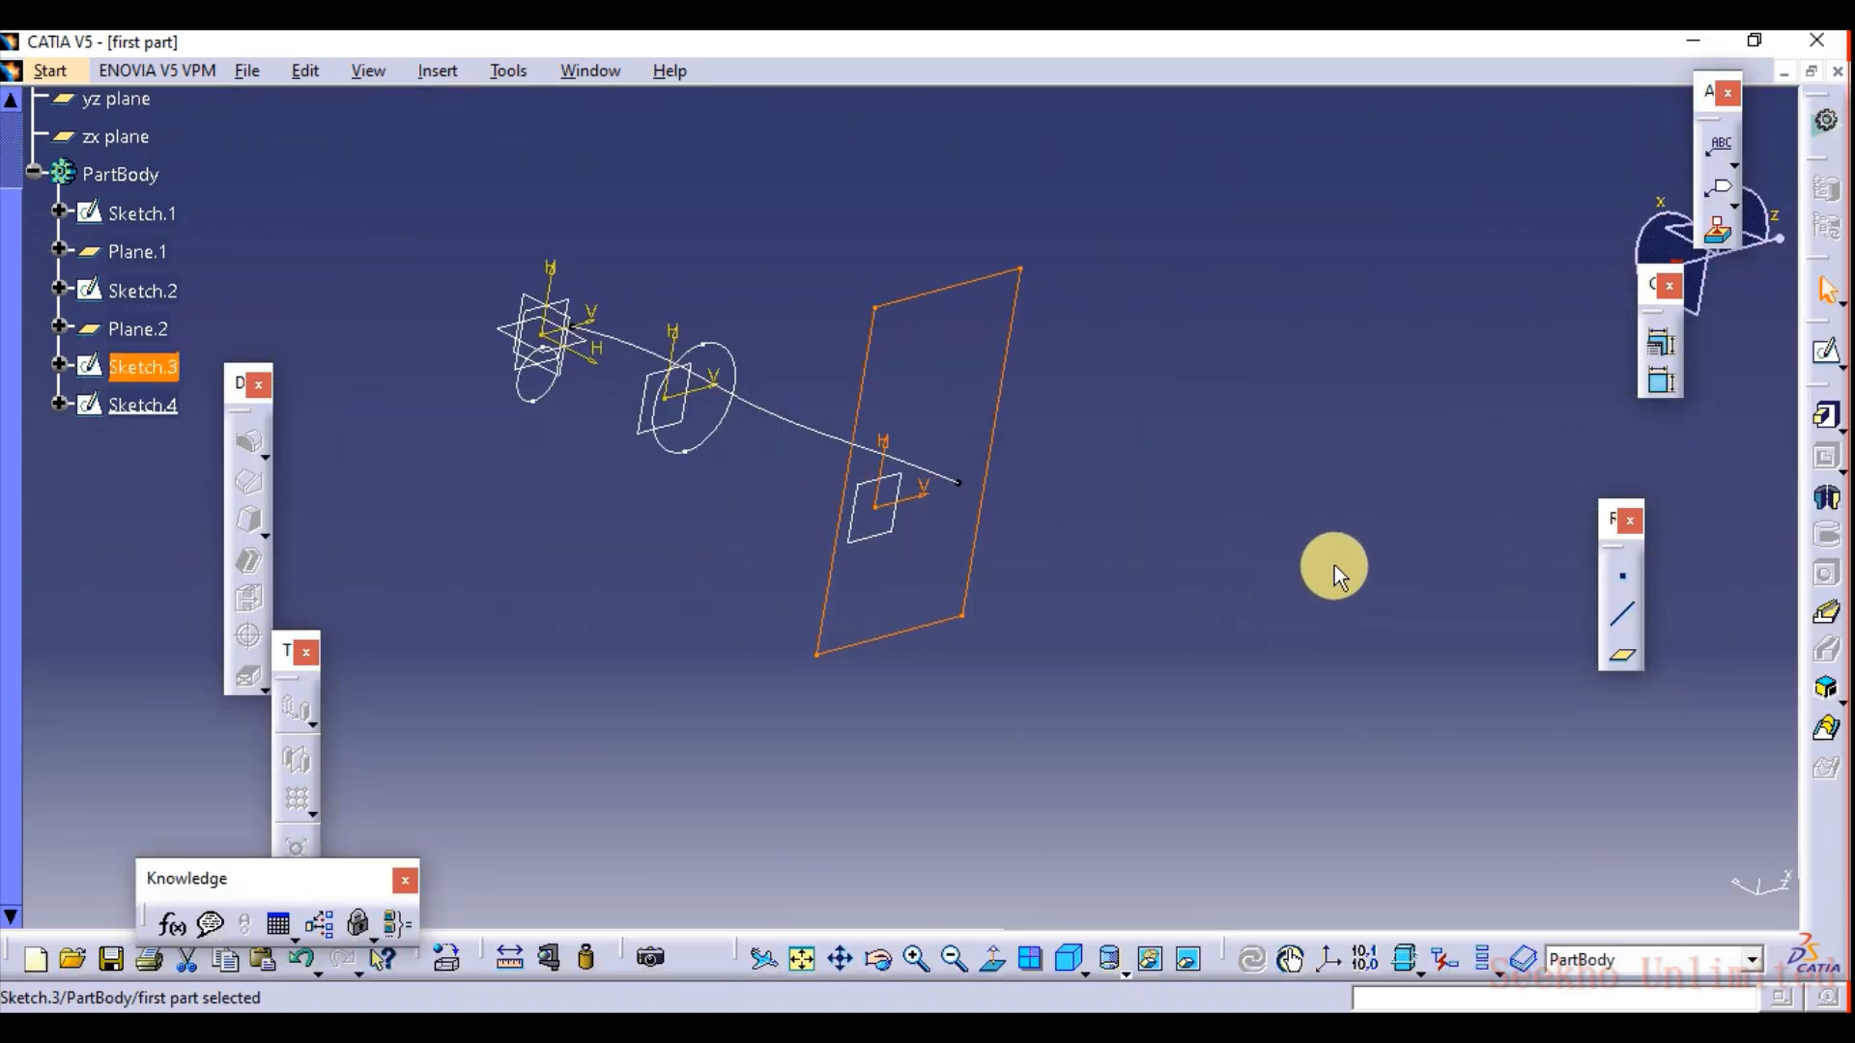
Open Sketch.4 for editing and delete the spline.
mouse_move(671, 681)
middle_mouse_down()
mouse_move(976, 588)
mouse_move(728, 513)
middle_mouse_up()
double_click(739, 496)
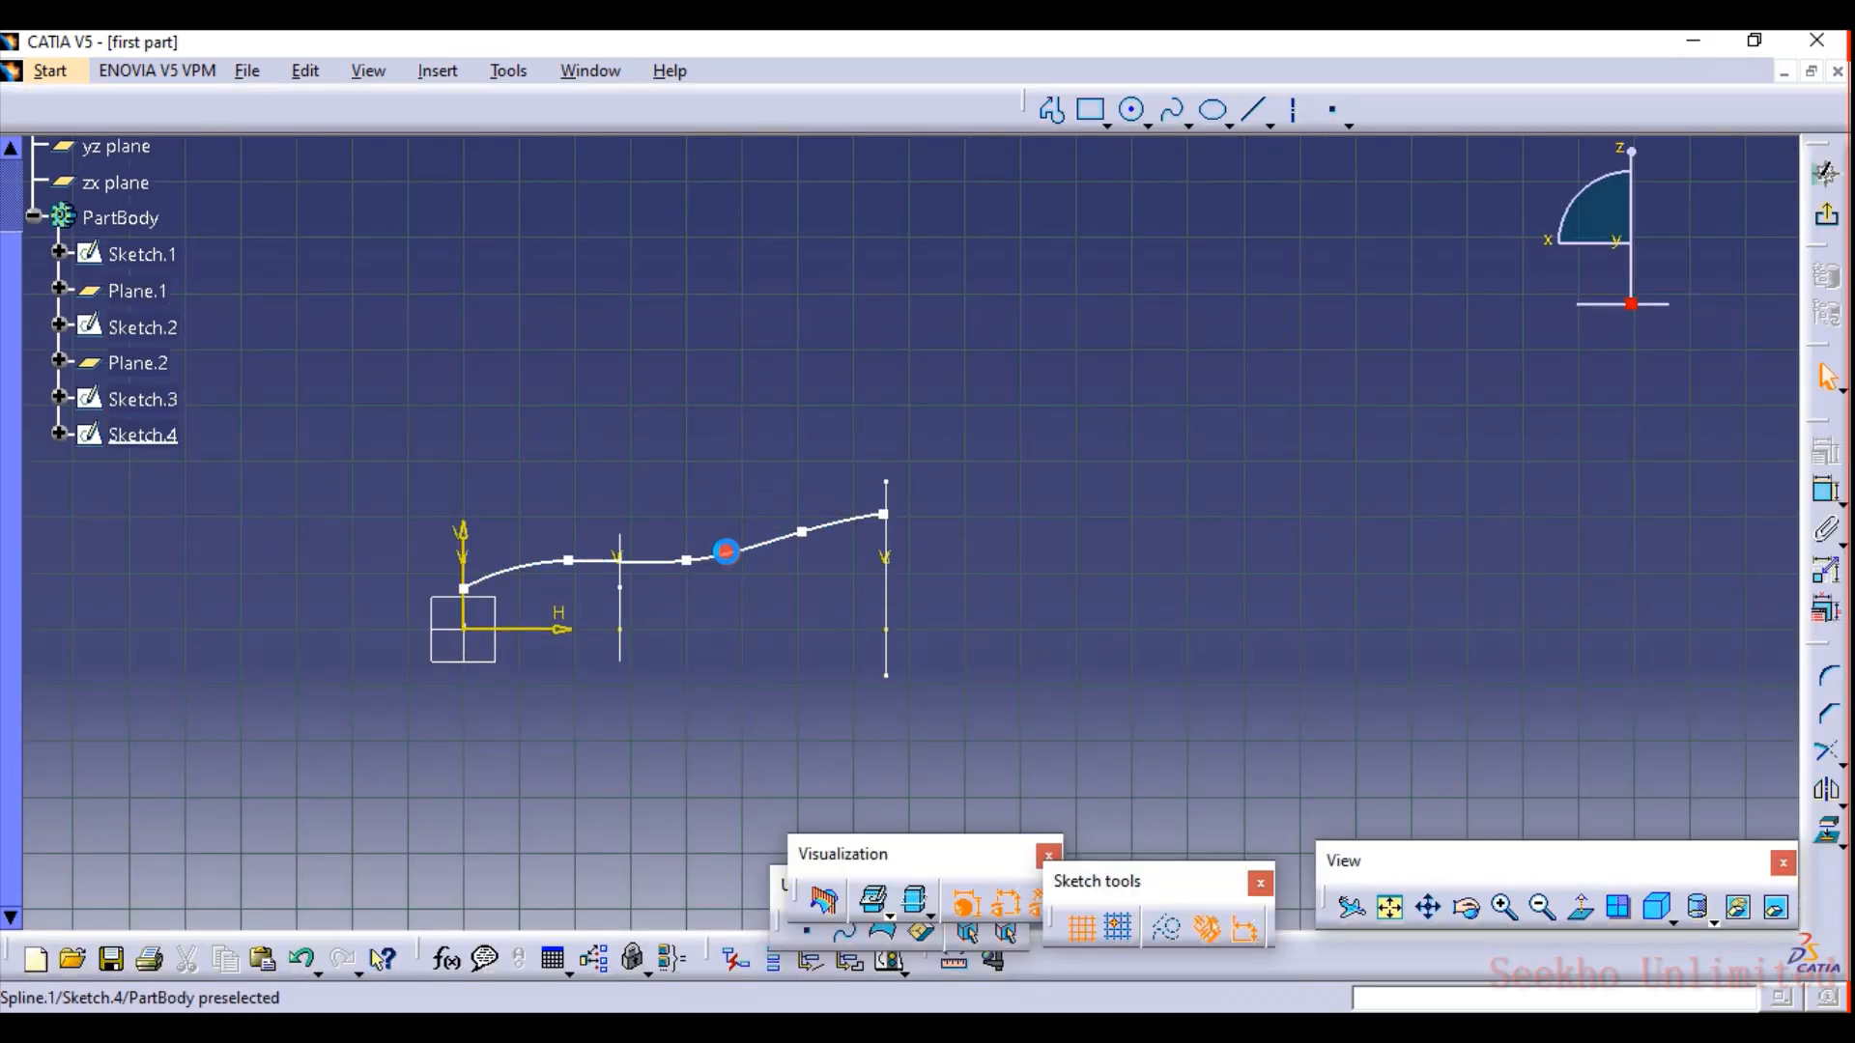
key("Delete")
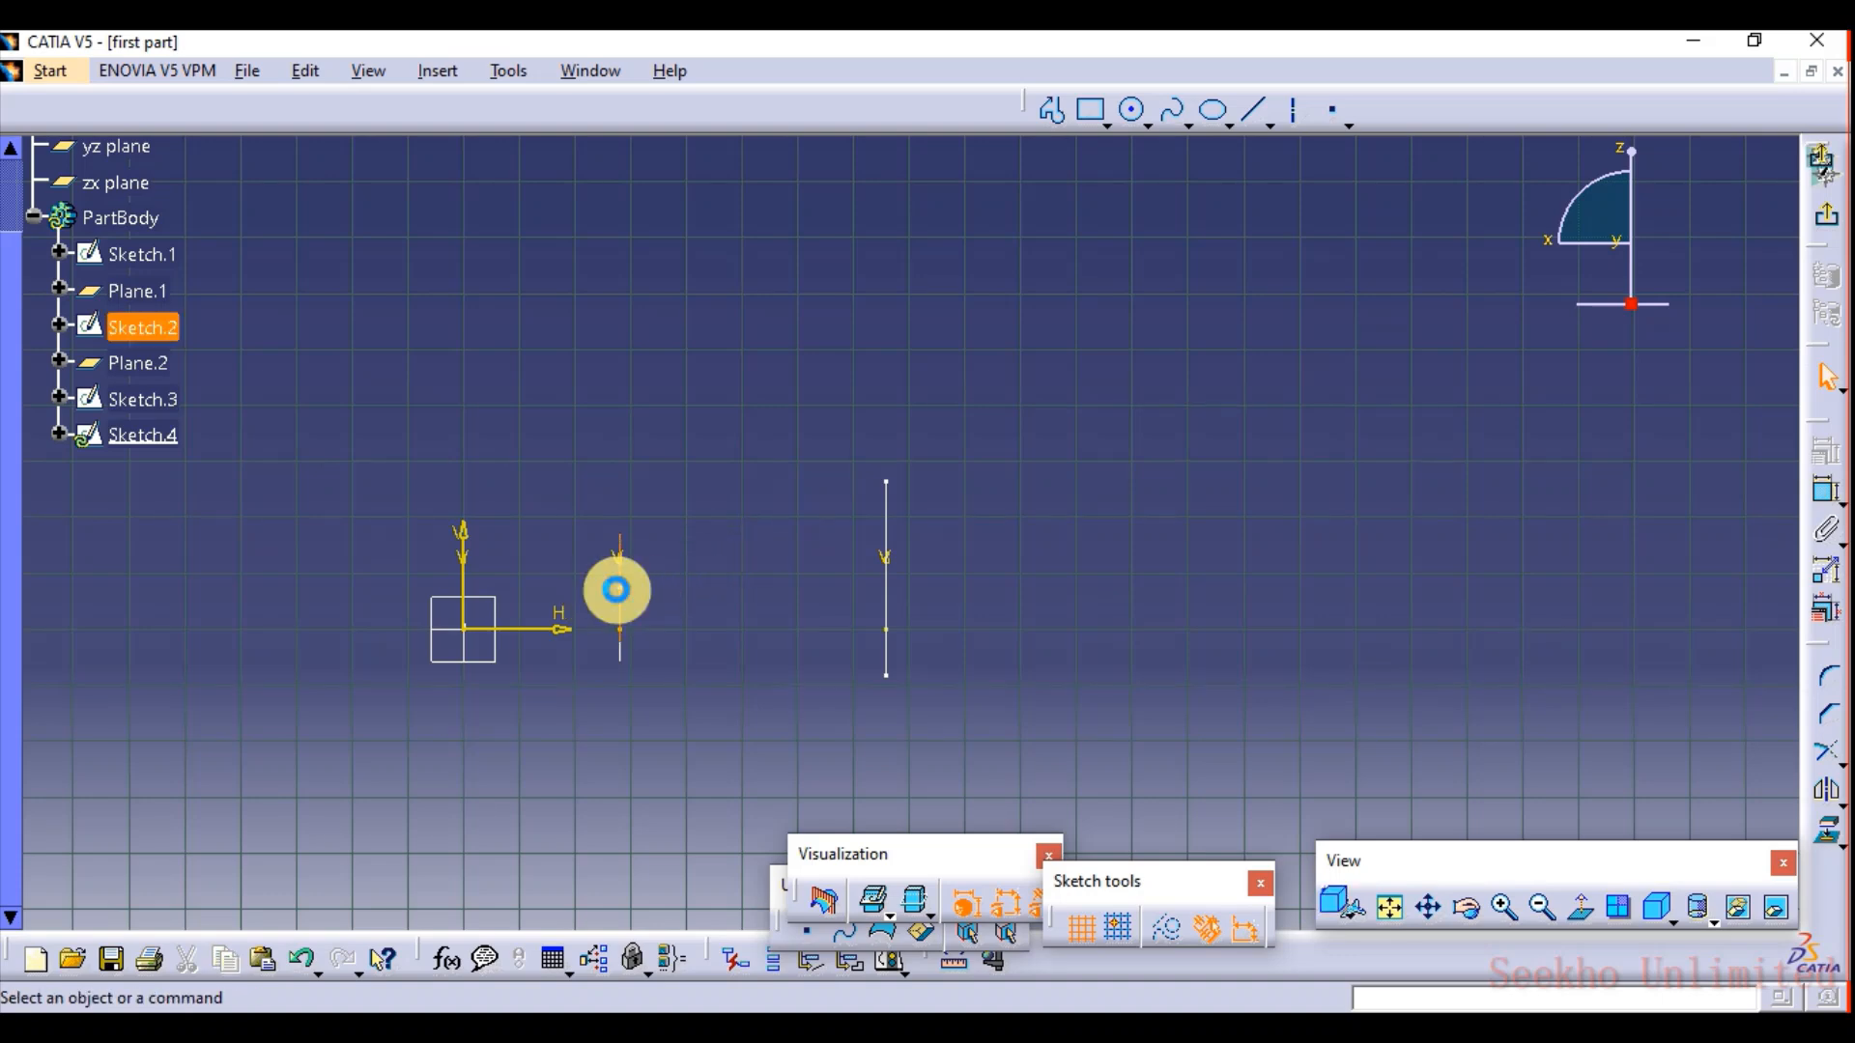
Open Sketch.2 for editing, delete its circle and exit the sketch.
double_click(616, 590)
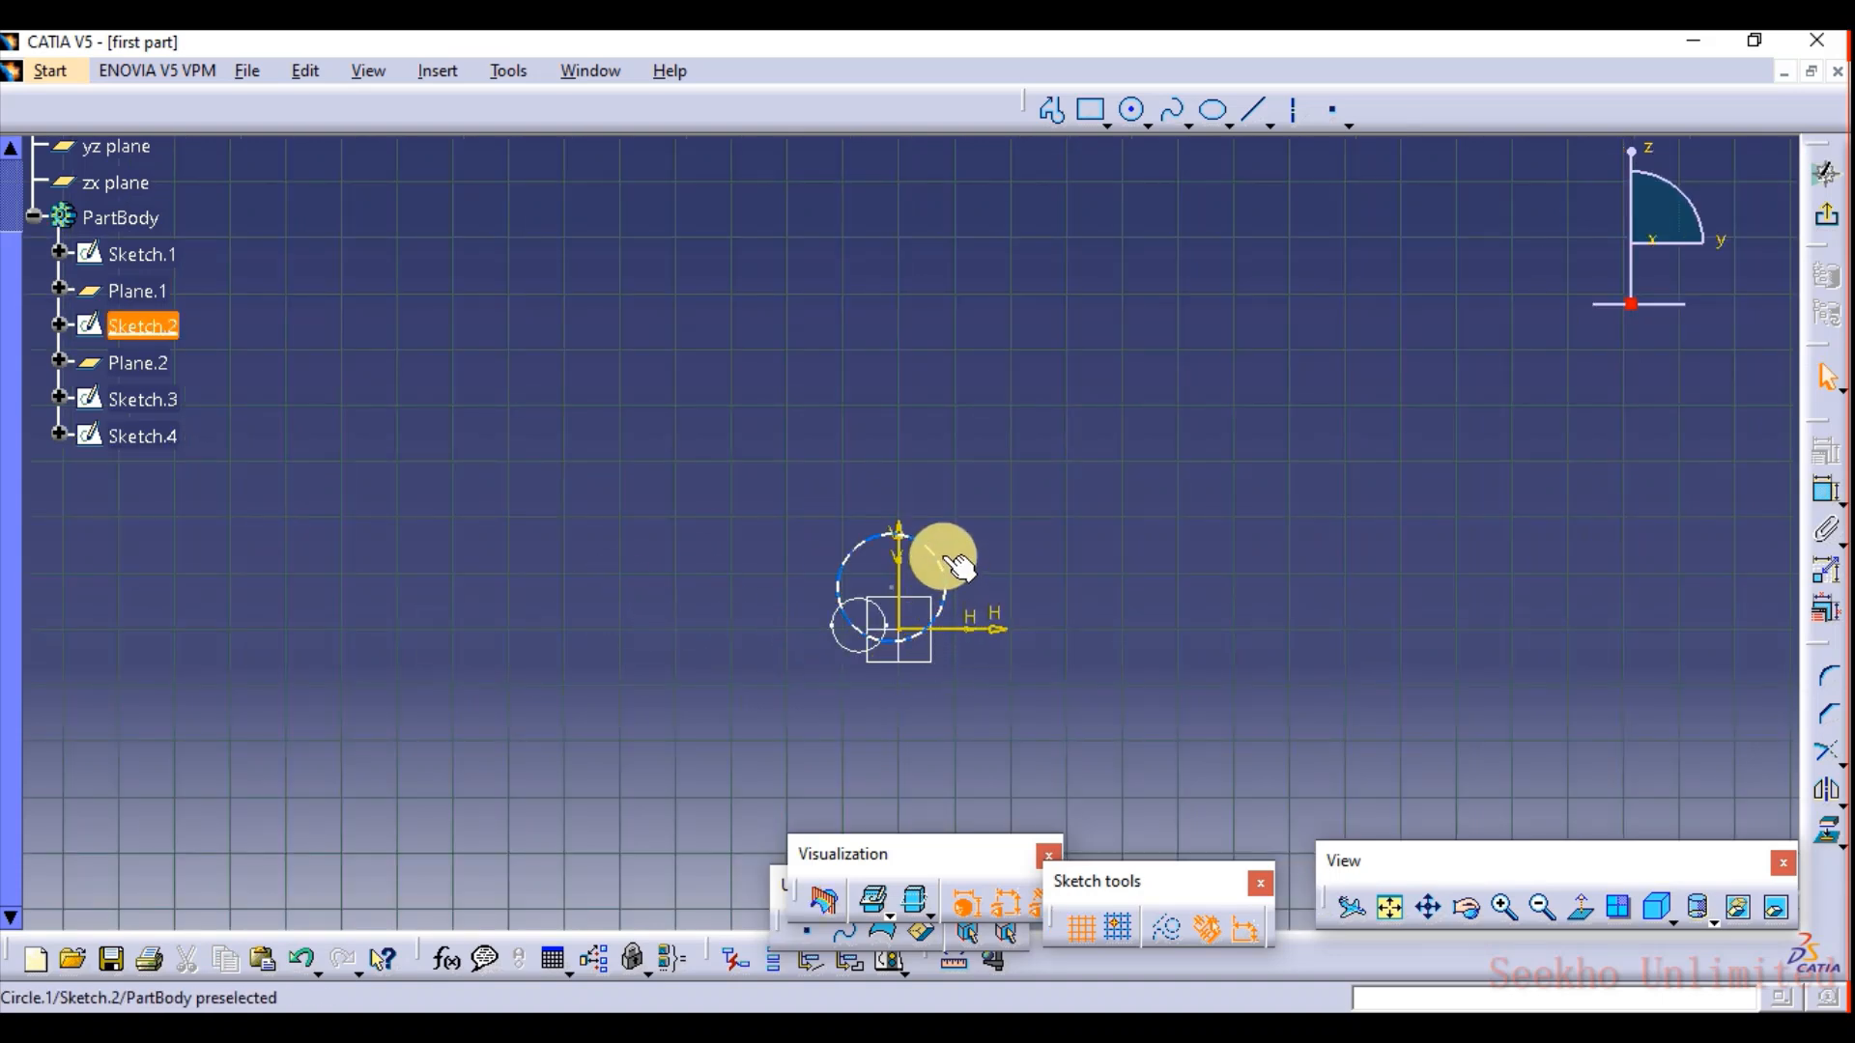
key("Delete")
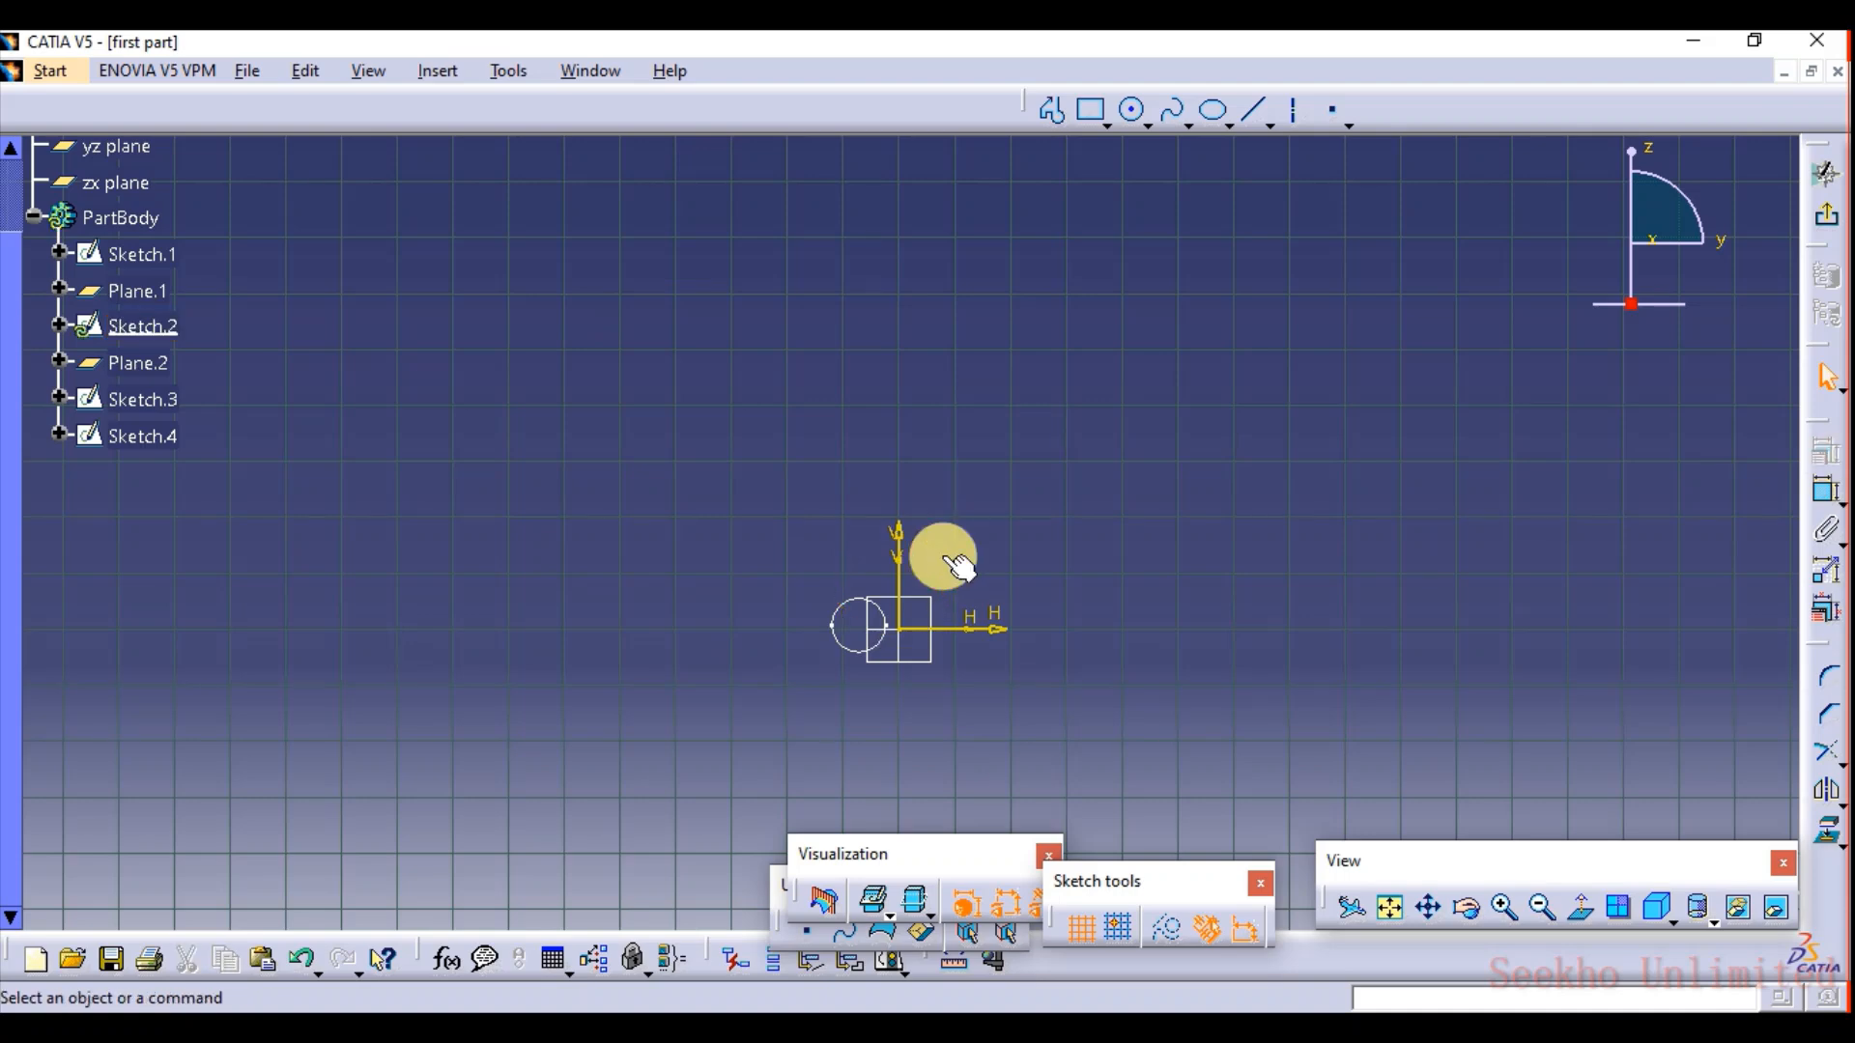
left_click(1814, 217)
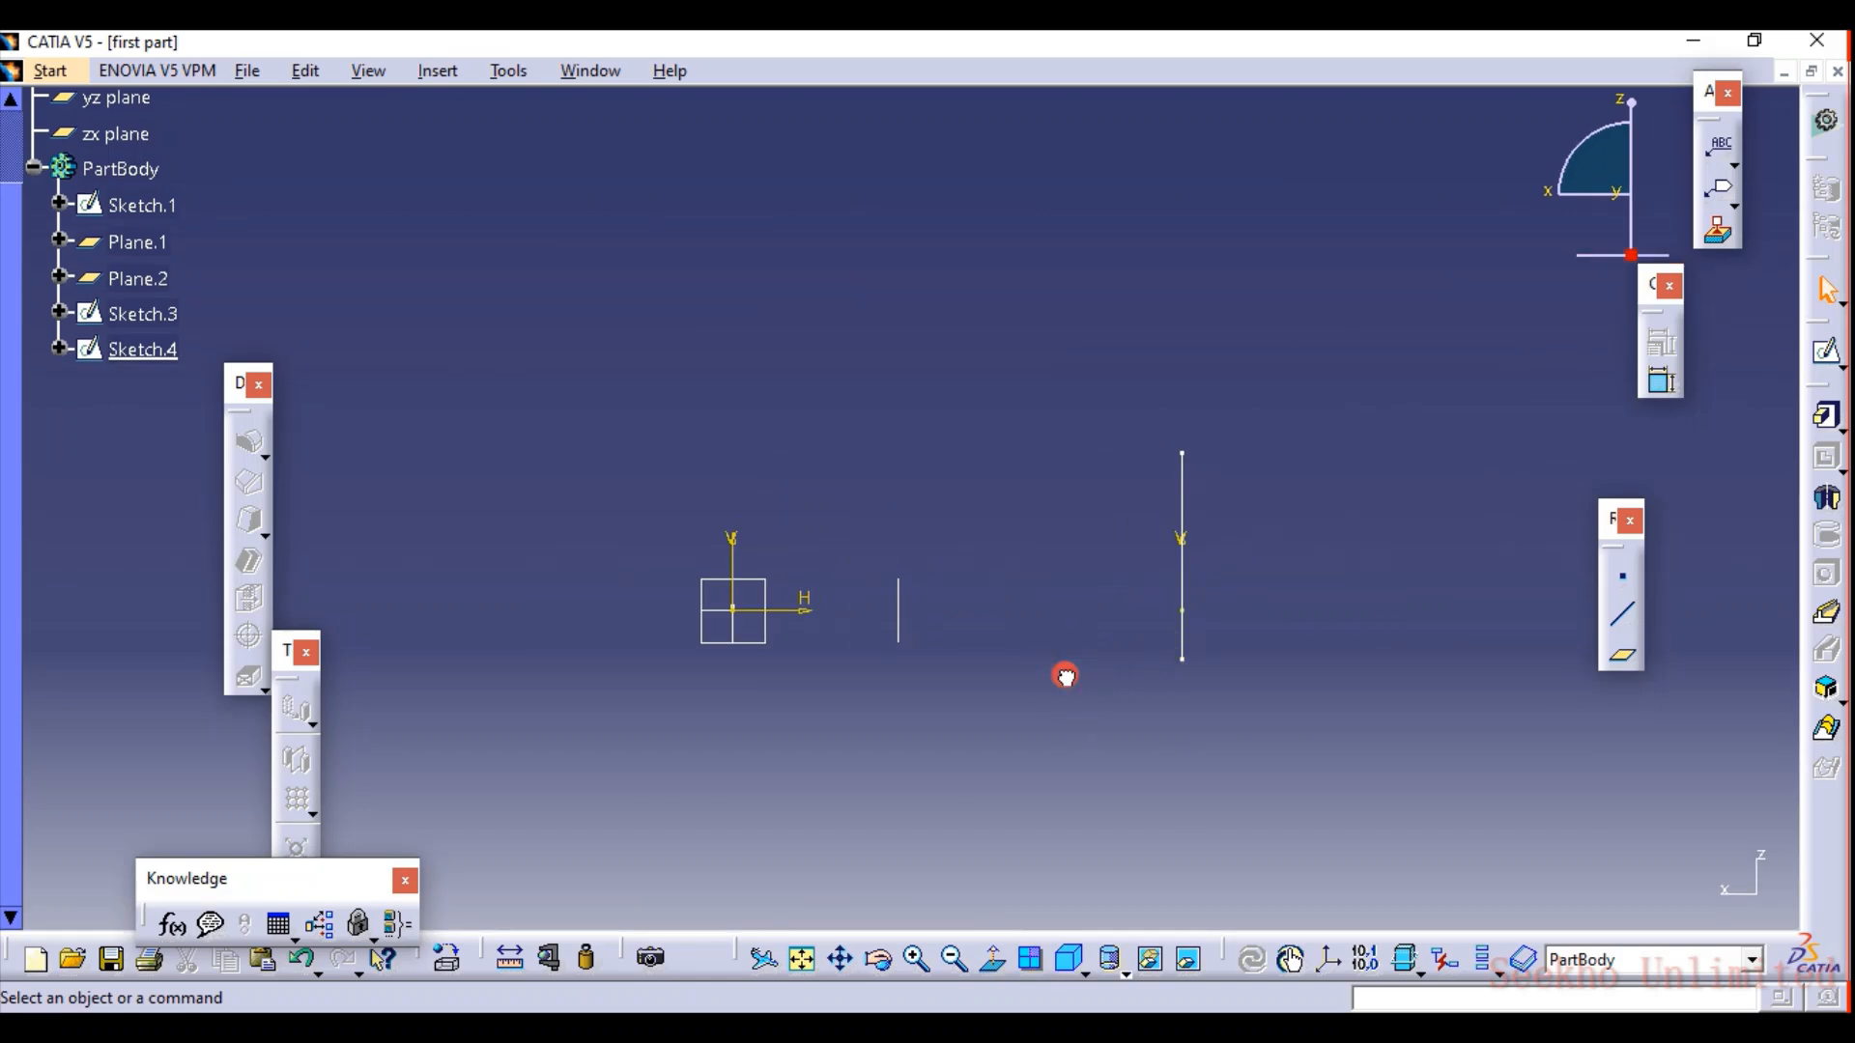
Enlarge the circle in Sketch.1 so that it encloses the sketch origin, and exit the sketch.
mouse_move(811, 713)
middle_mouse_down()
mouse_move(986, 733)
mouse_move(1047, 618)
mouse_move(648, 717)
middle_mouse_up()
double_click(633, 711)
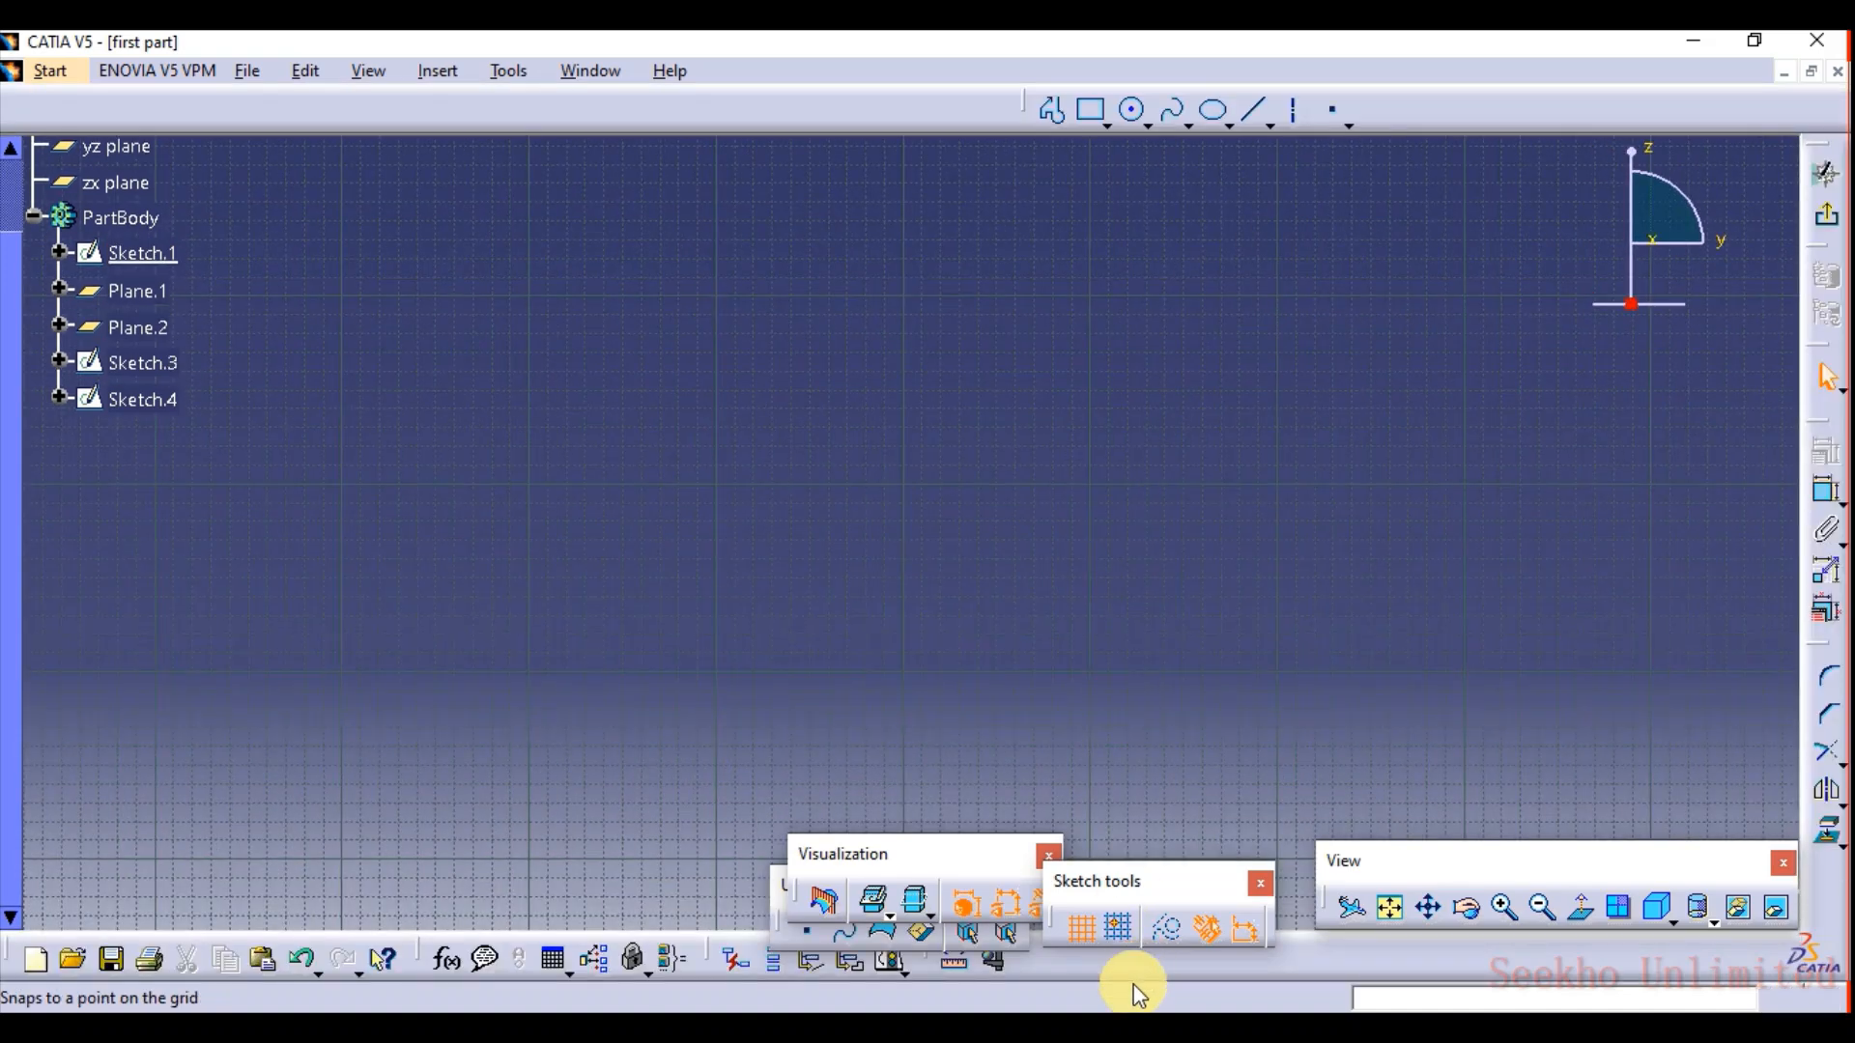
left_click(1388, 908)
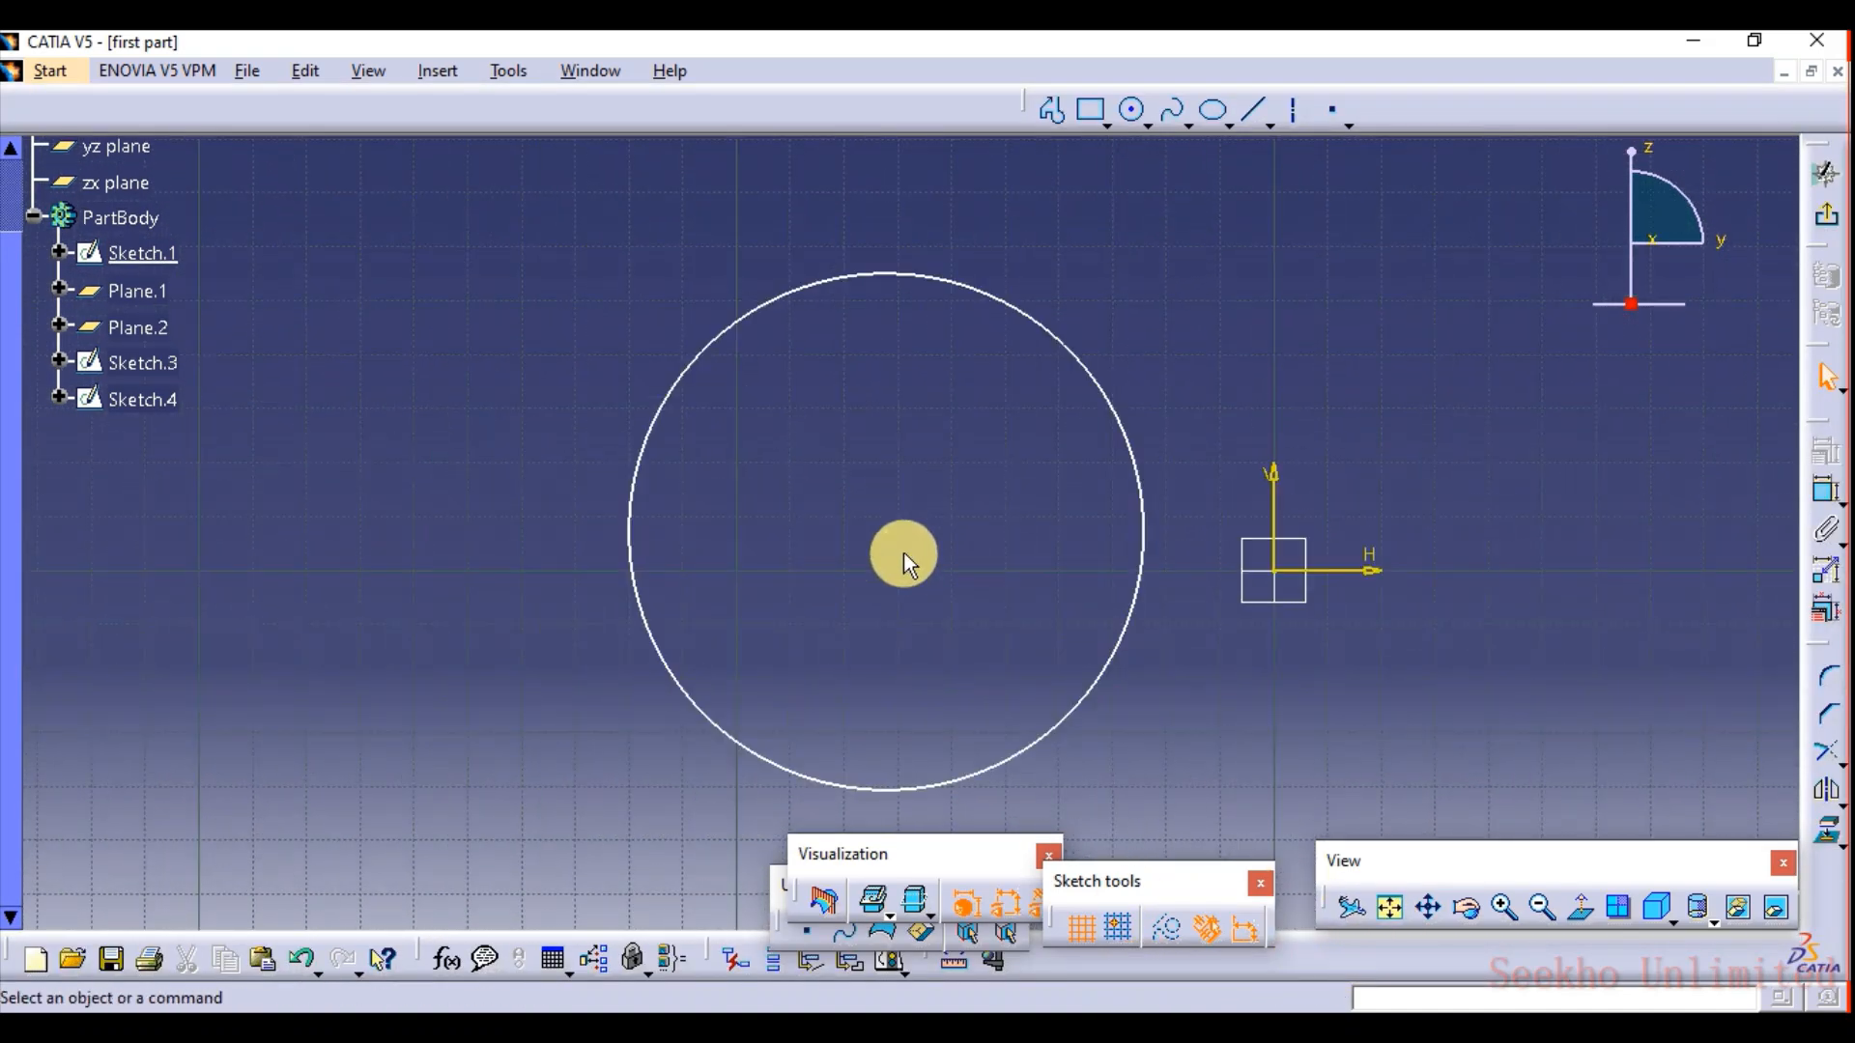
left_click_drag(1126, 635, 1367, 719)
left_click(1826, 174)
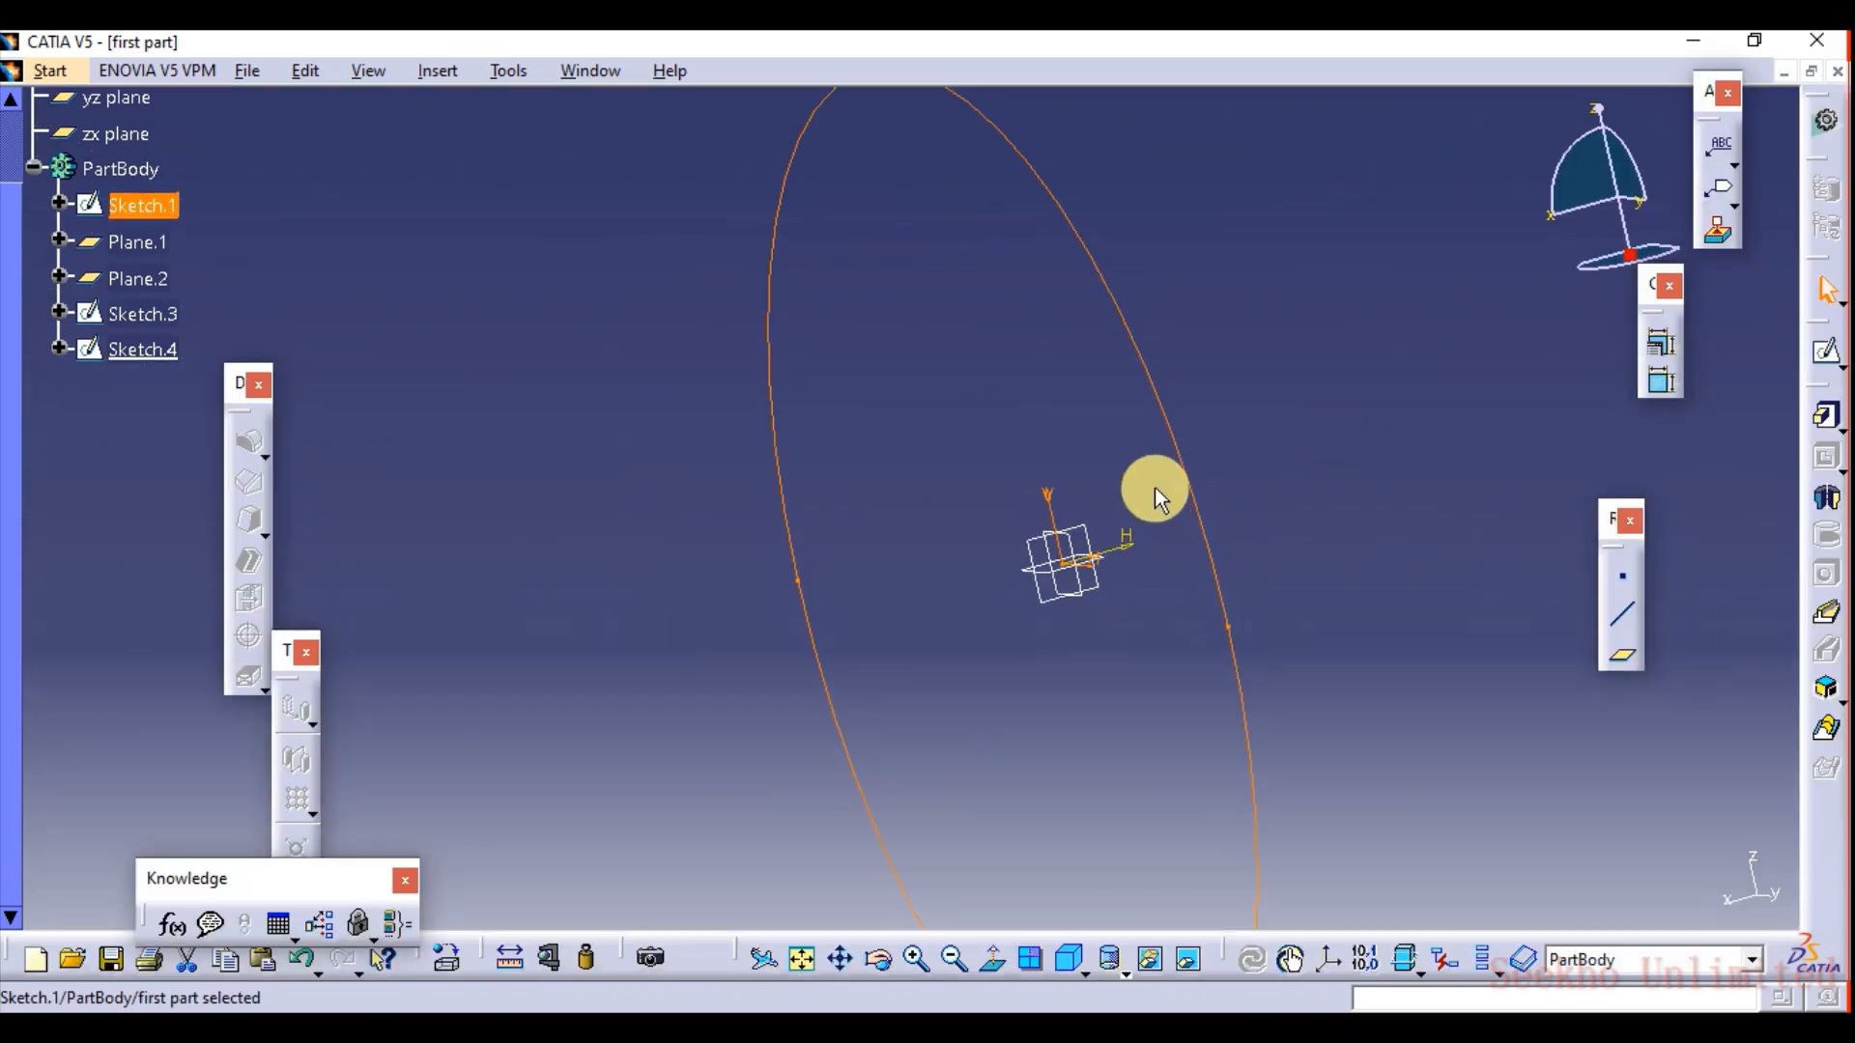
middle_click_drag(1156, 493, 1007, 818)
mouse_move(1297, 508)
middle_mouse_down()
mouse_move(1121, 654)
mouse_move(1121, 675)
middle_mouse_up()
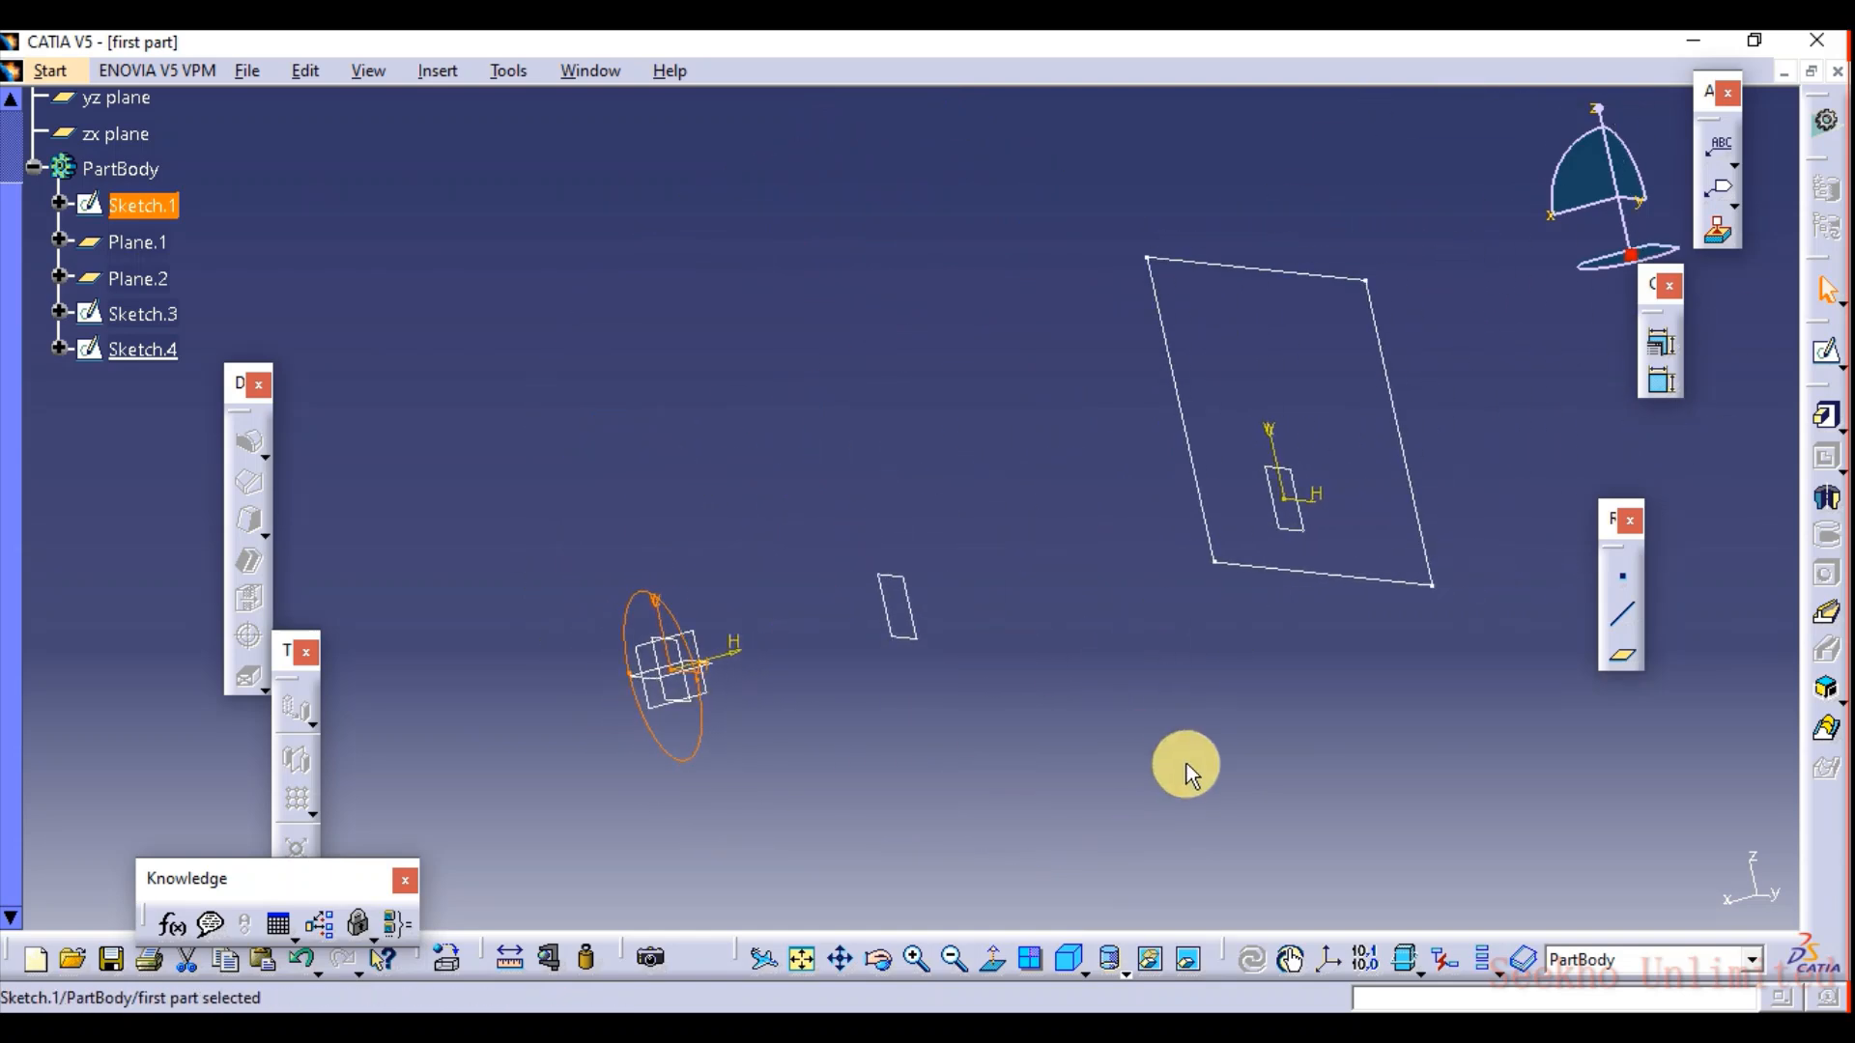
left_click(1176, 766)
Try to create a multi-sections solid between the Sketch.1 circle and the Sketch.3 rectangle.
left_click(1826, 732)
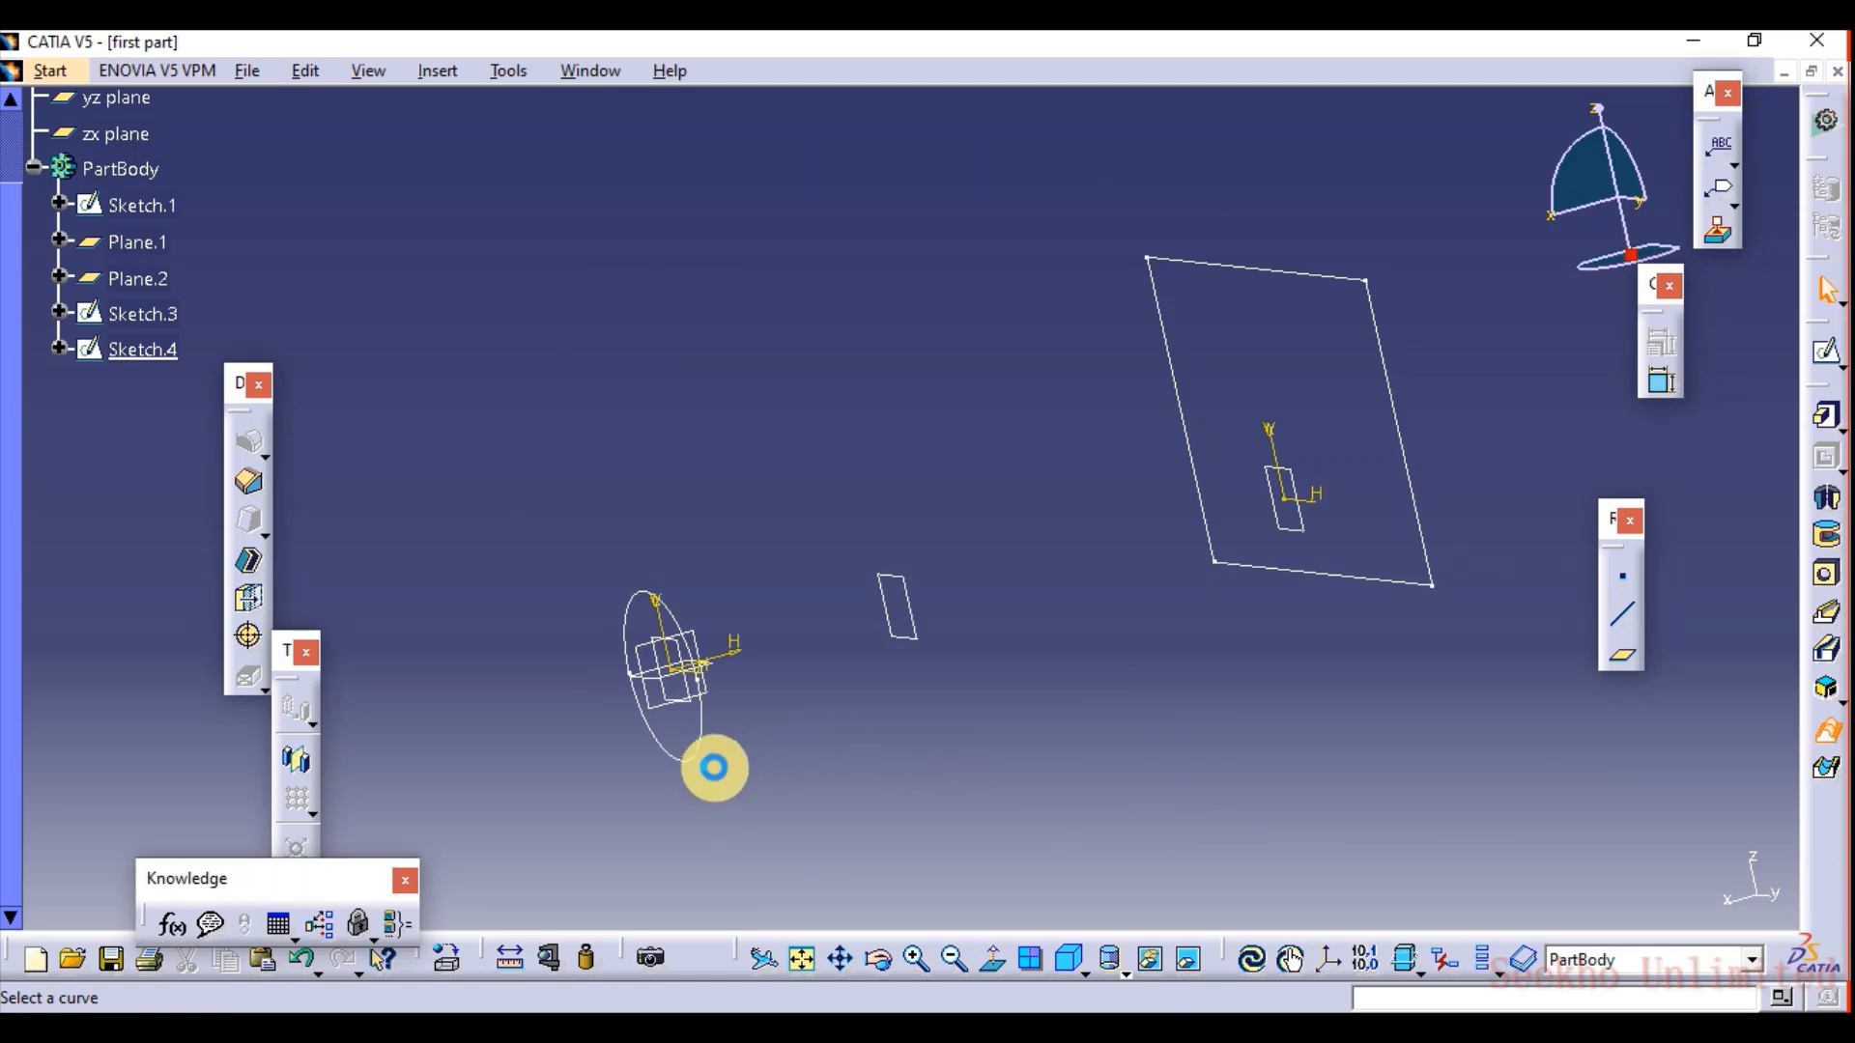
left_click(698, 753)
left_click(1179, 411)
mouse_move(1152, 675)
middle_mouse_down()
mouse_move(1002, 642)
mouse_move(1140, 618)
mouse_move(1209, 571)
middle_mouse_up()
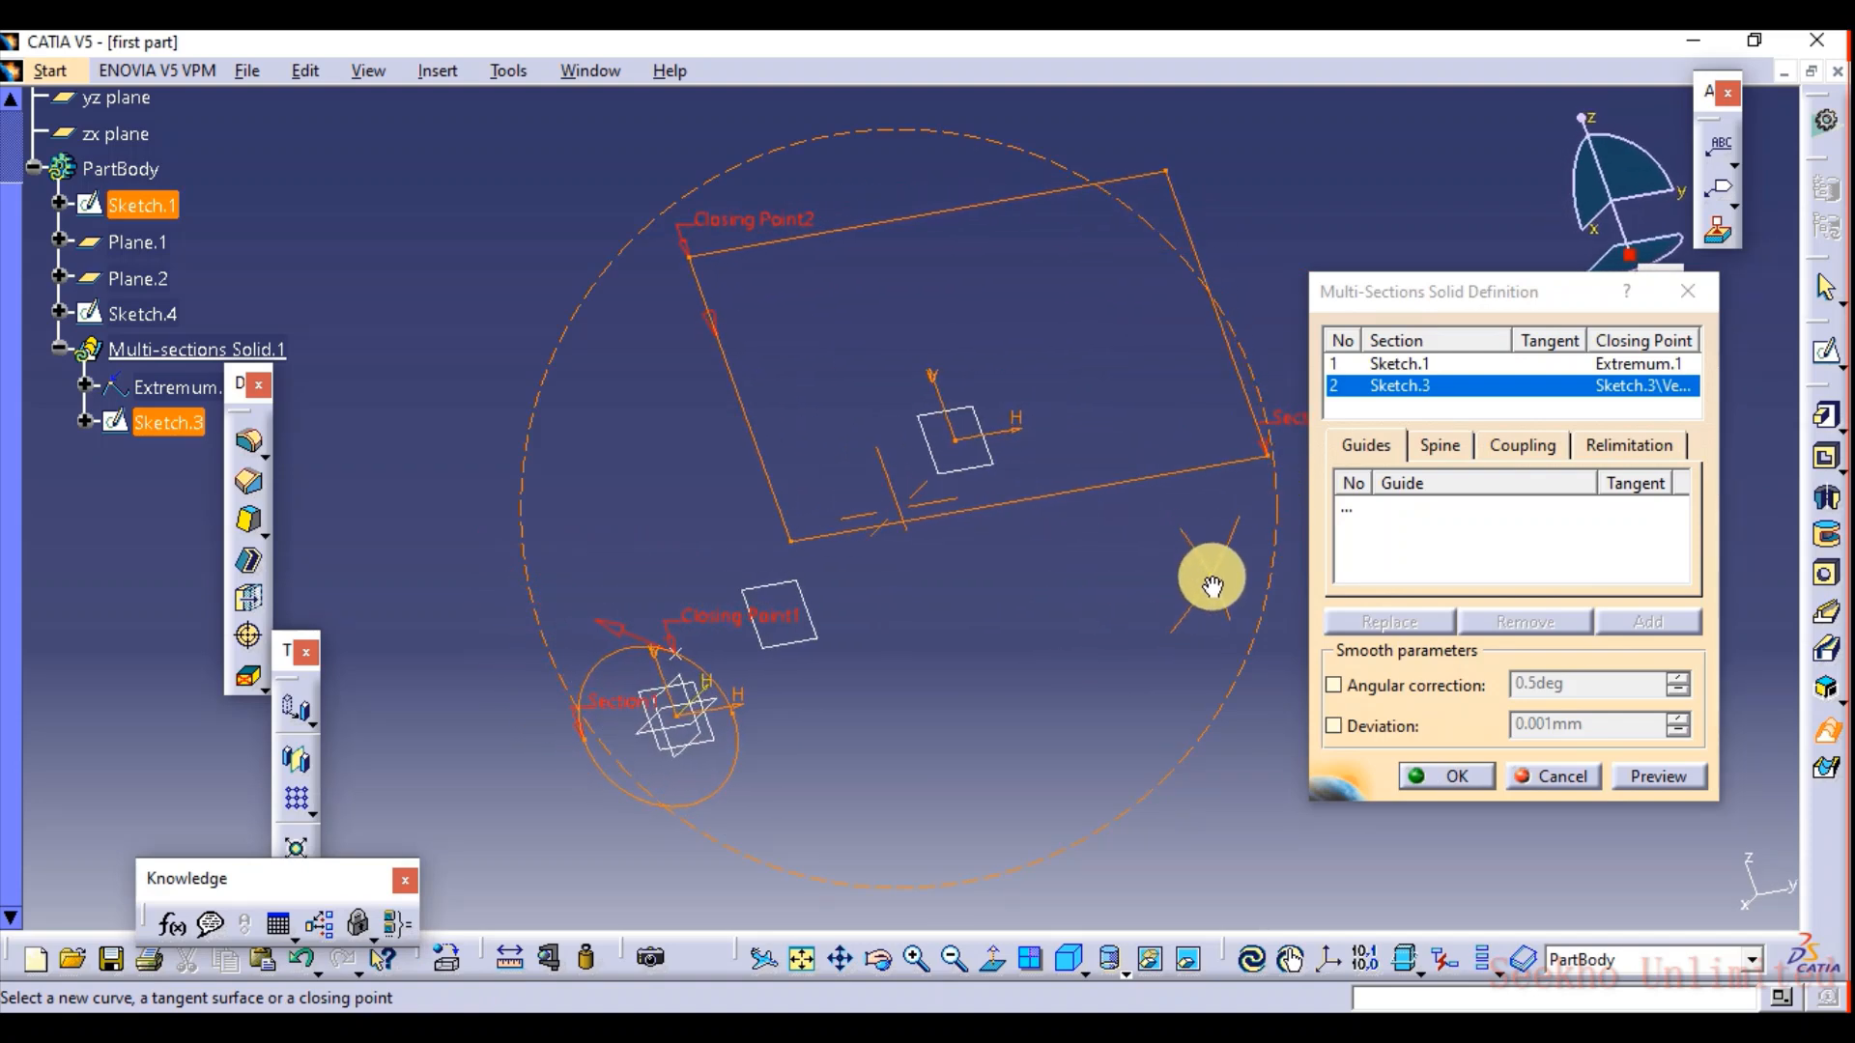
mouse_move(621, 579)
middle_mouse_down()
mouse_move(656, 437)
mouse_move(766, 339)
middle_mouse_up()
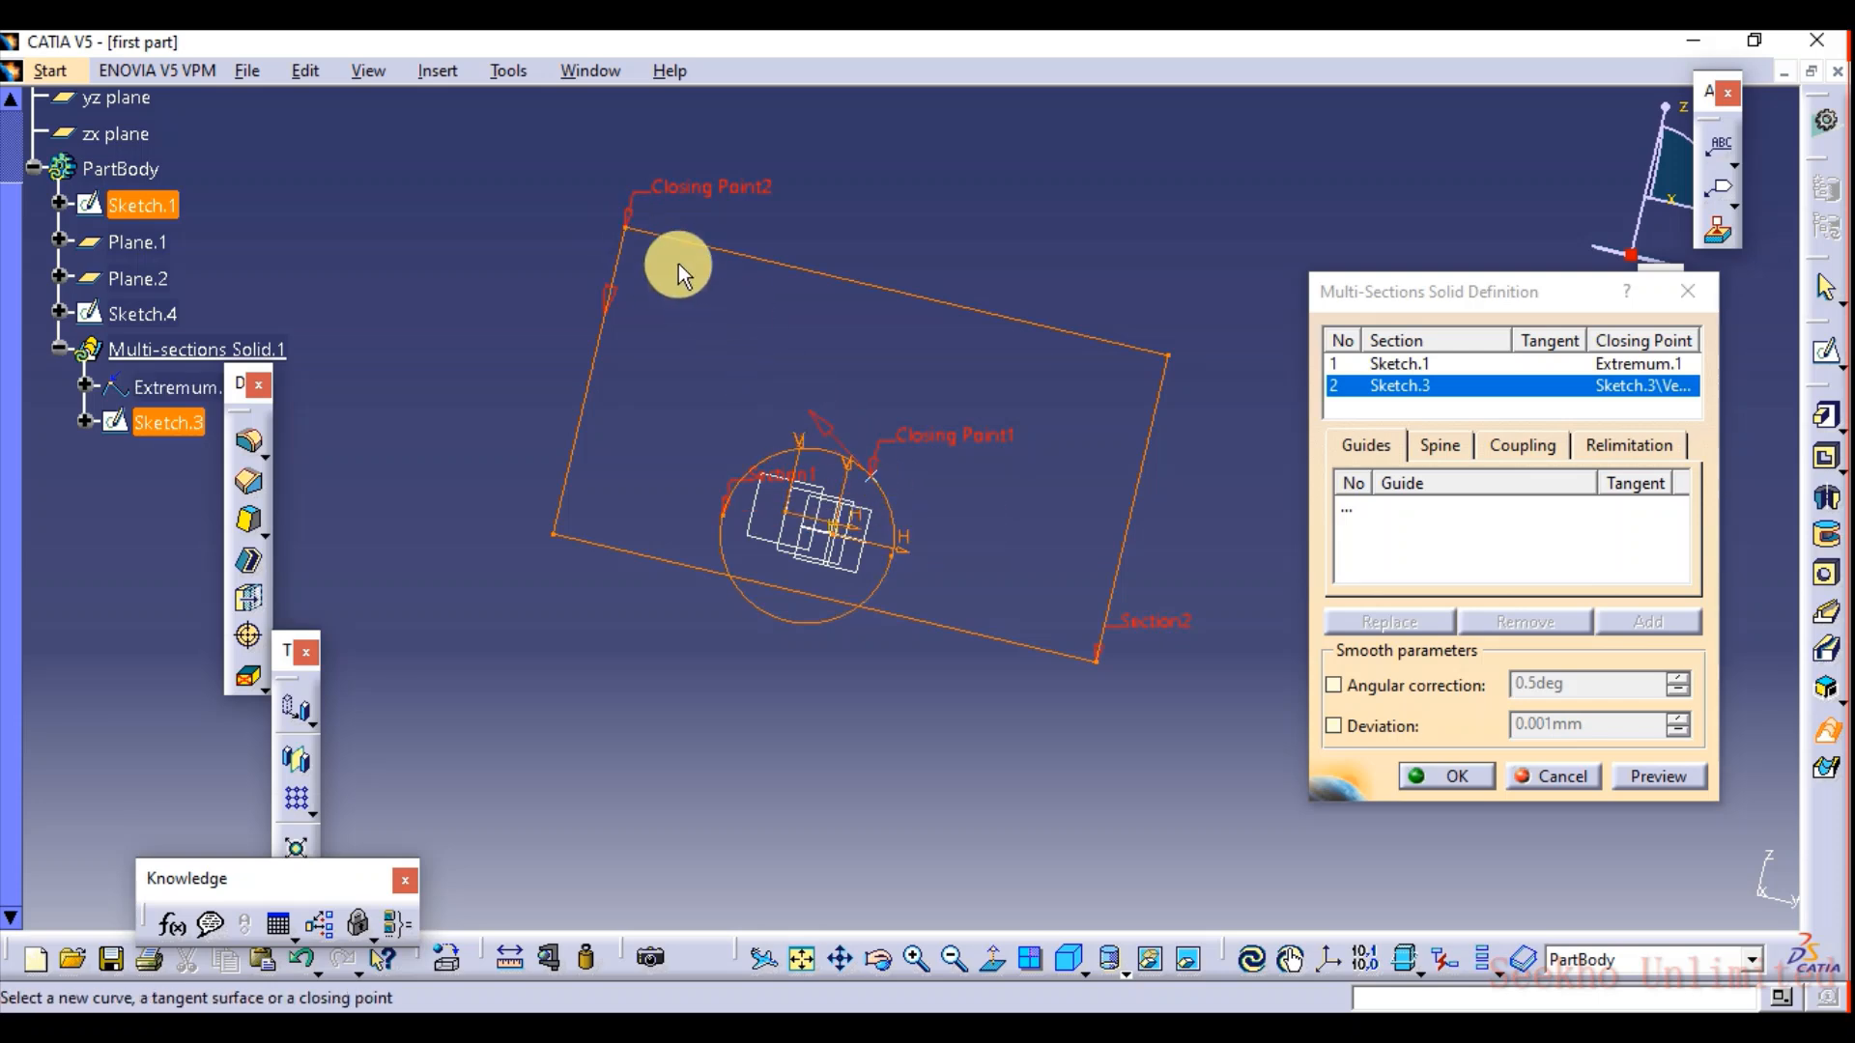
left_click(863, 473)
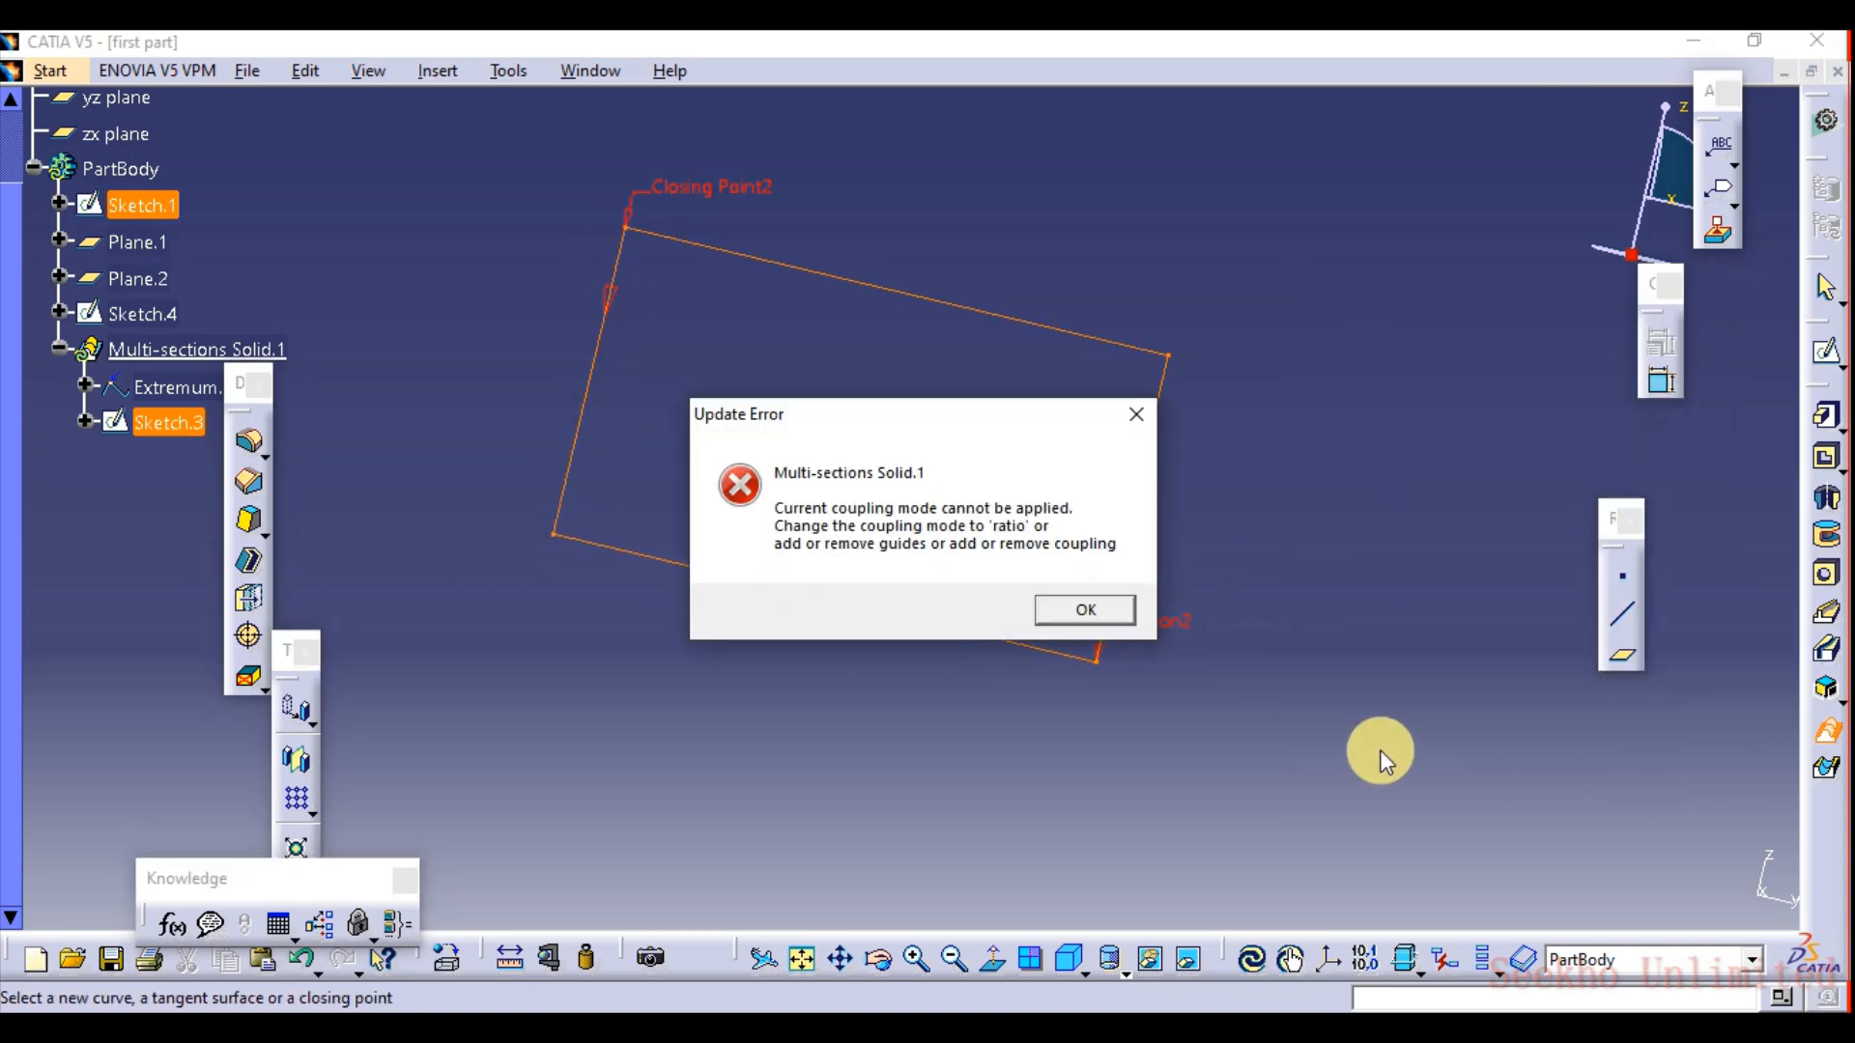
left_click(1086, 618)
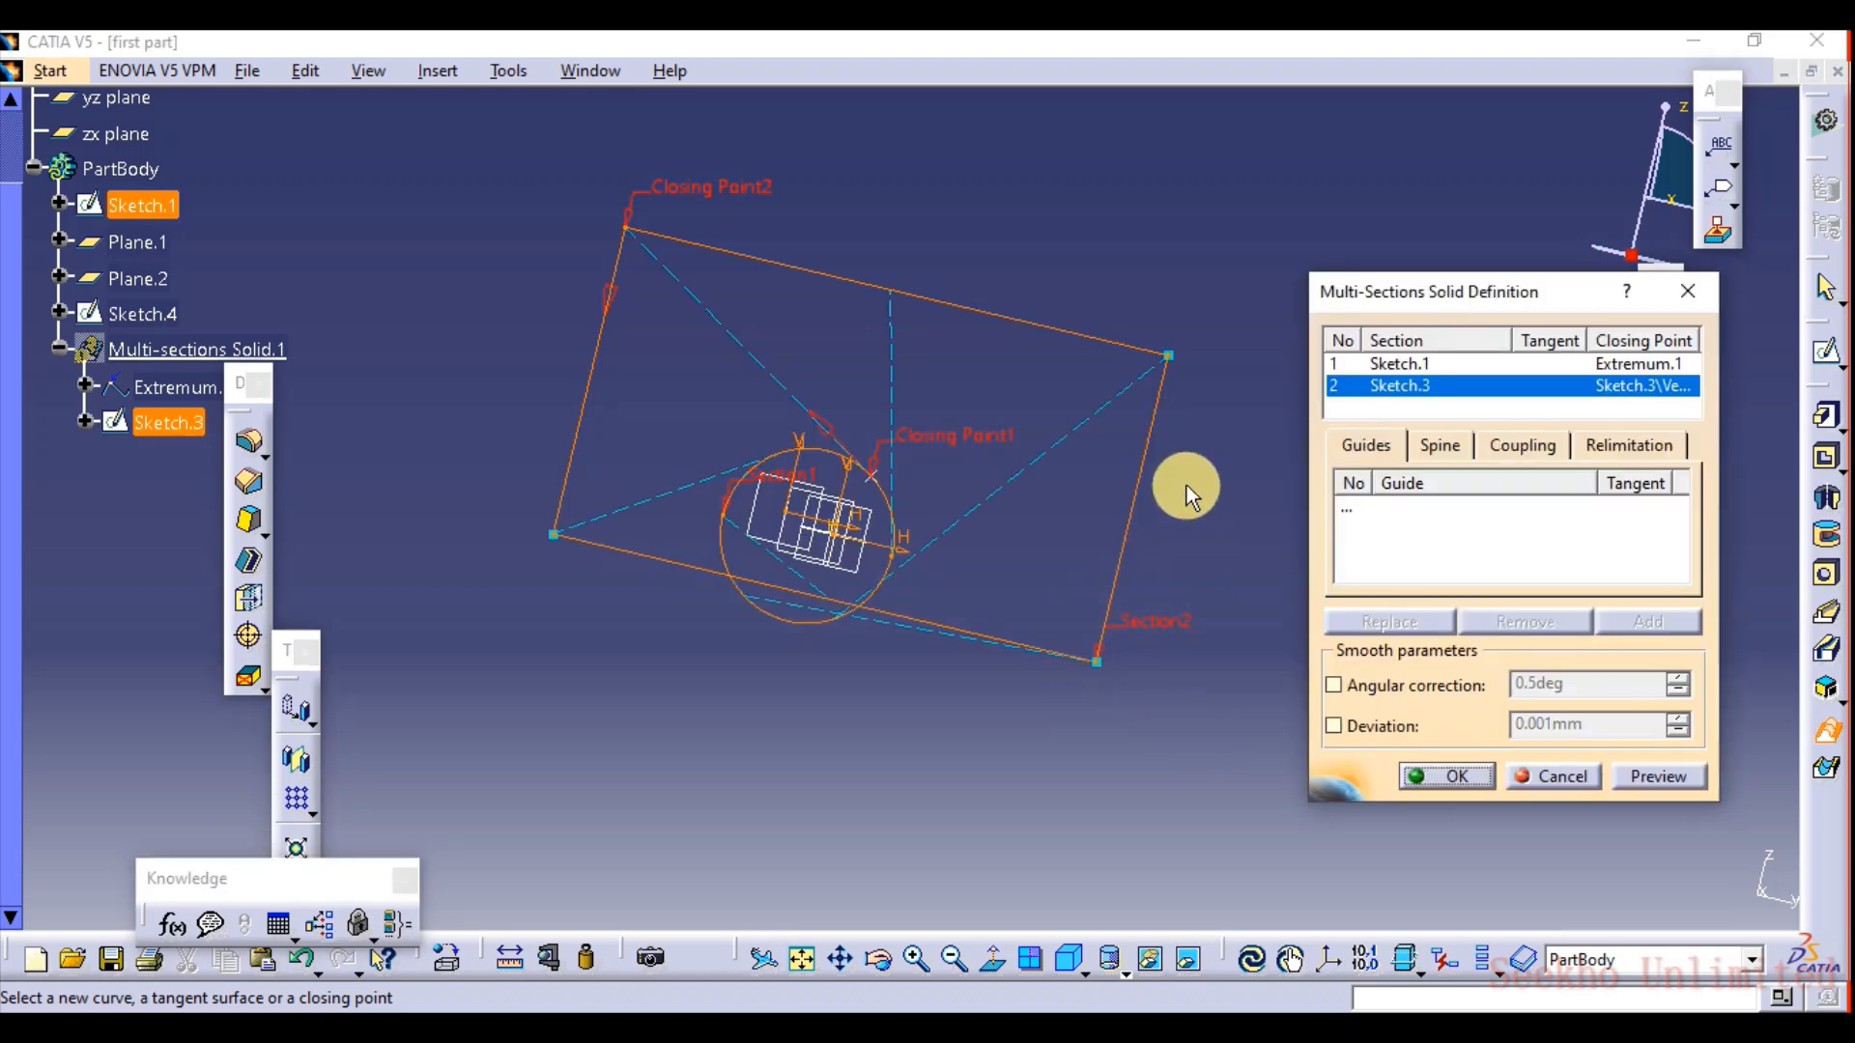
right_click(729, 532)
left_click(524, 477)
middle_click_drag(524, 477, 207, 605)
middle_click_drag(770, 712, 863, 481)
left_click(1575, 777)
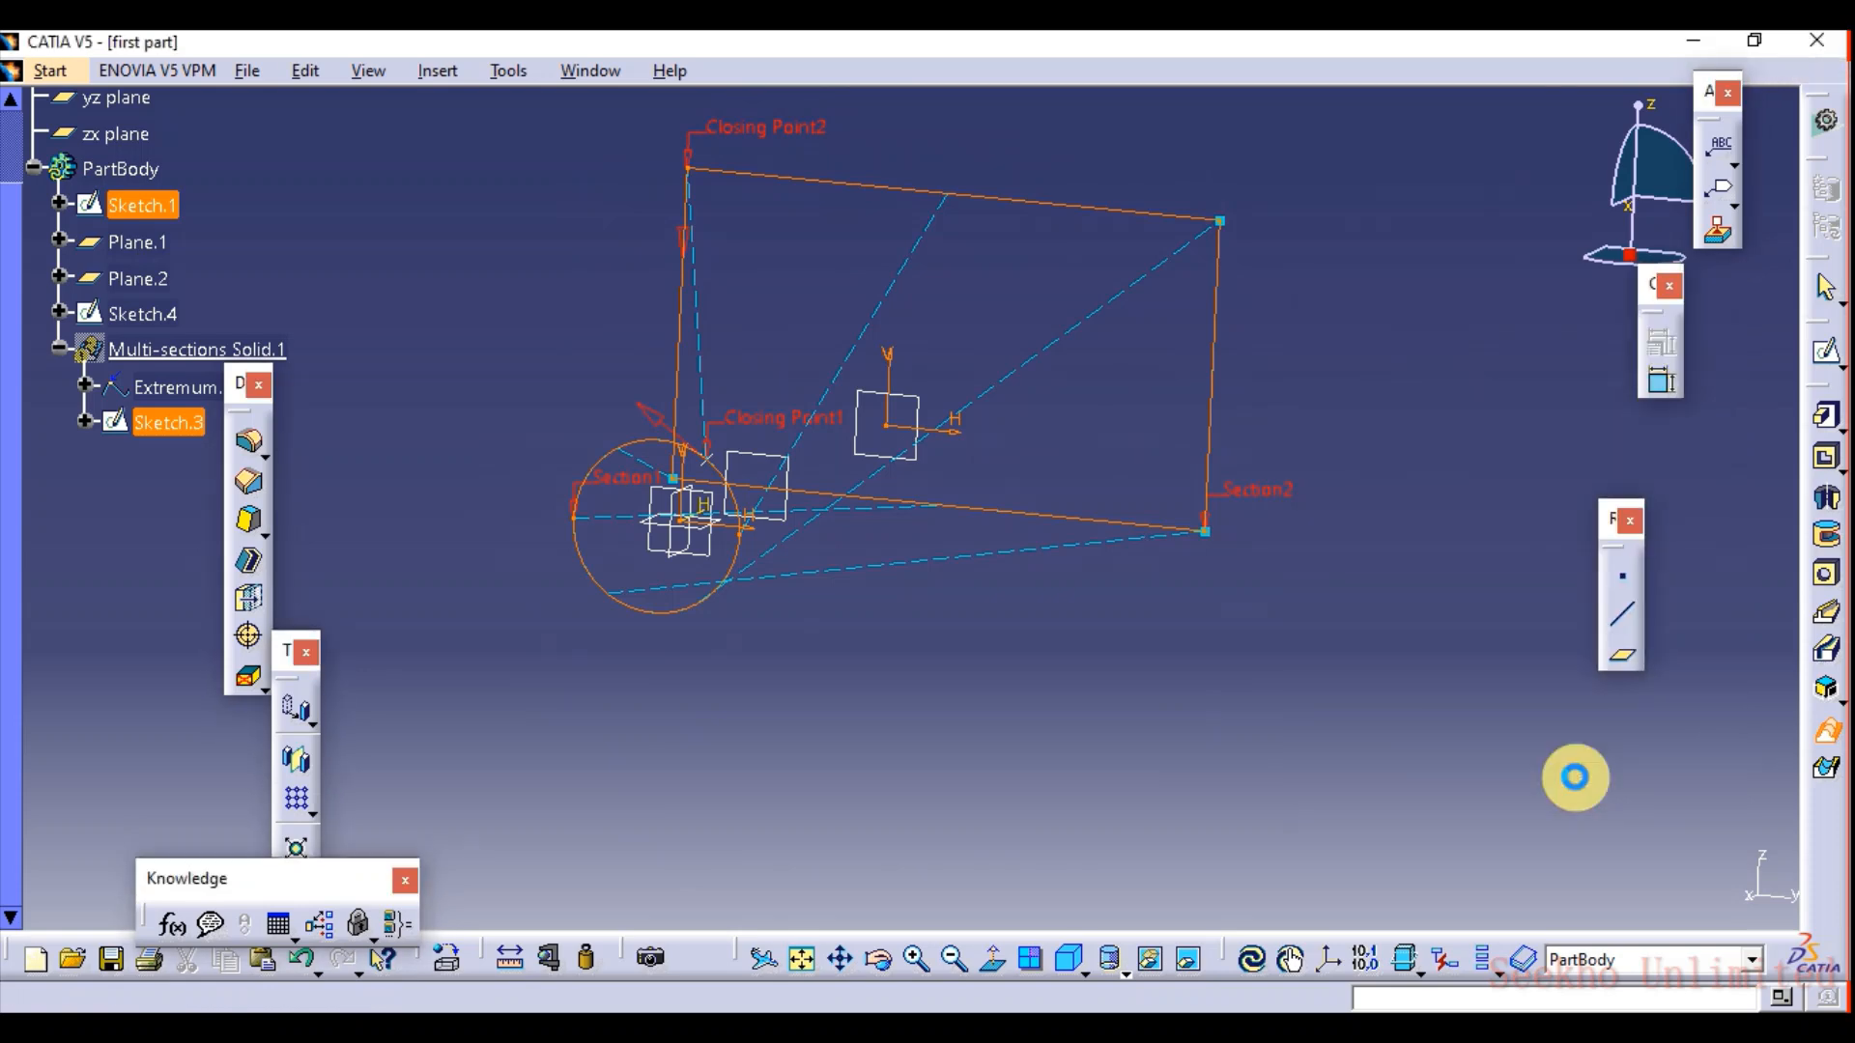
Open Sketch.3 and round the rectangle's upper-right and lower-right corners with radii of about 165 mm and 179 mm.
double_click(1001, 199)
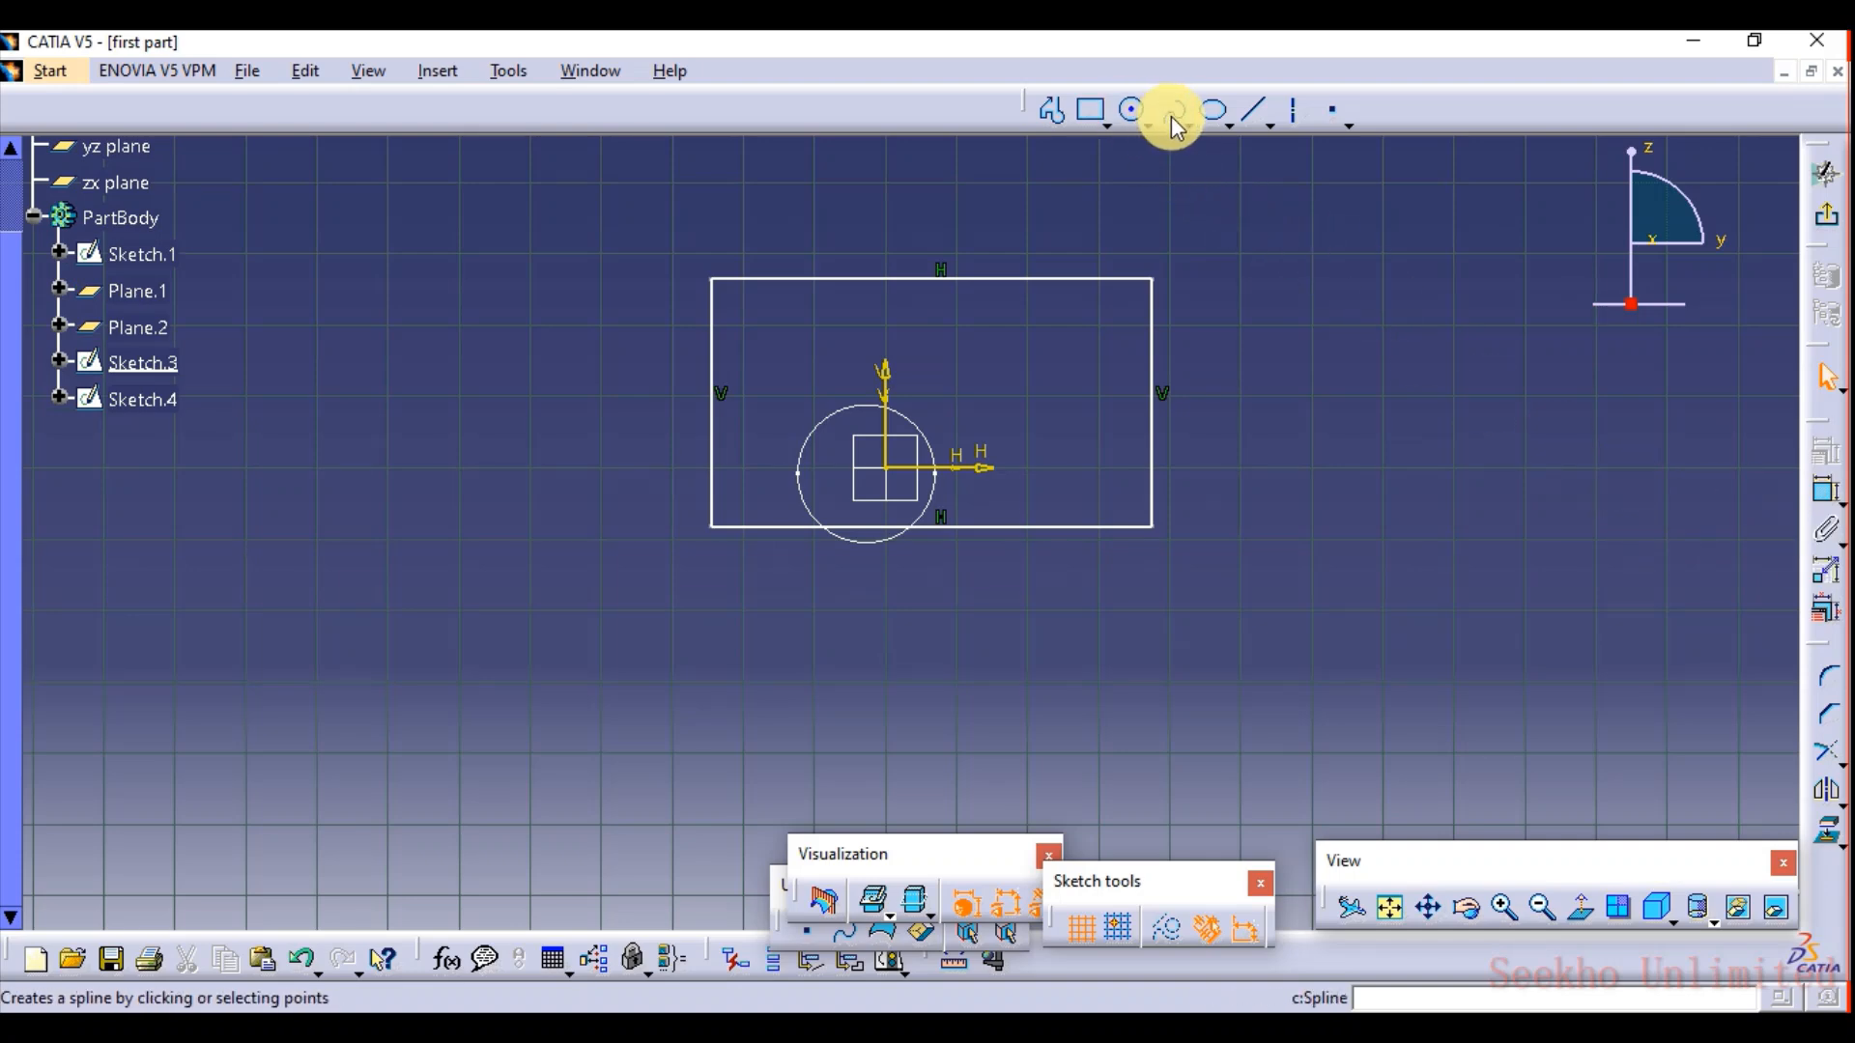
left_click(1828, 677)
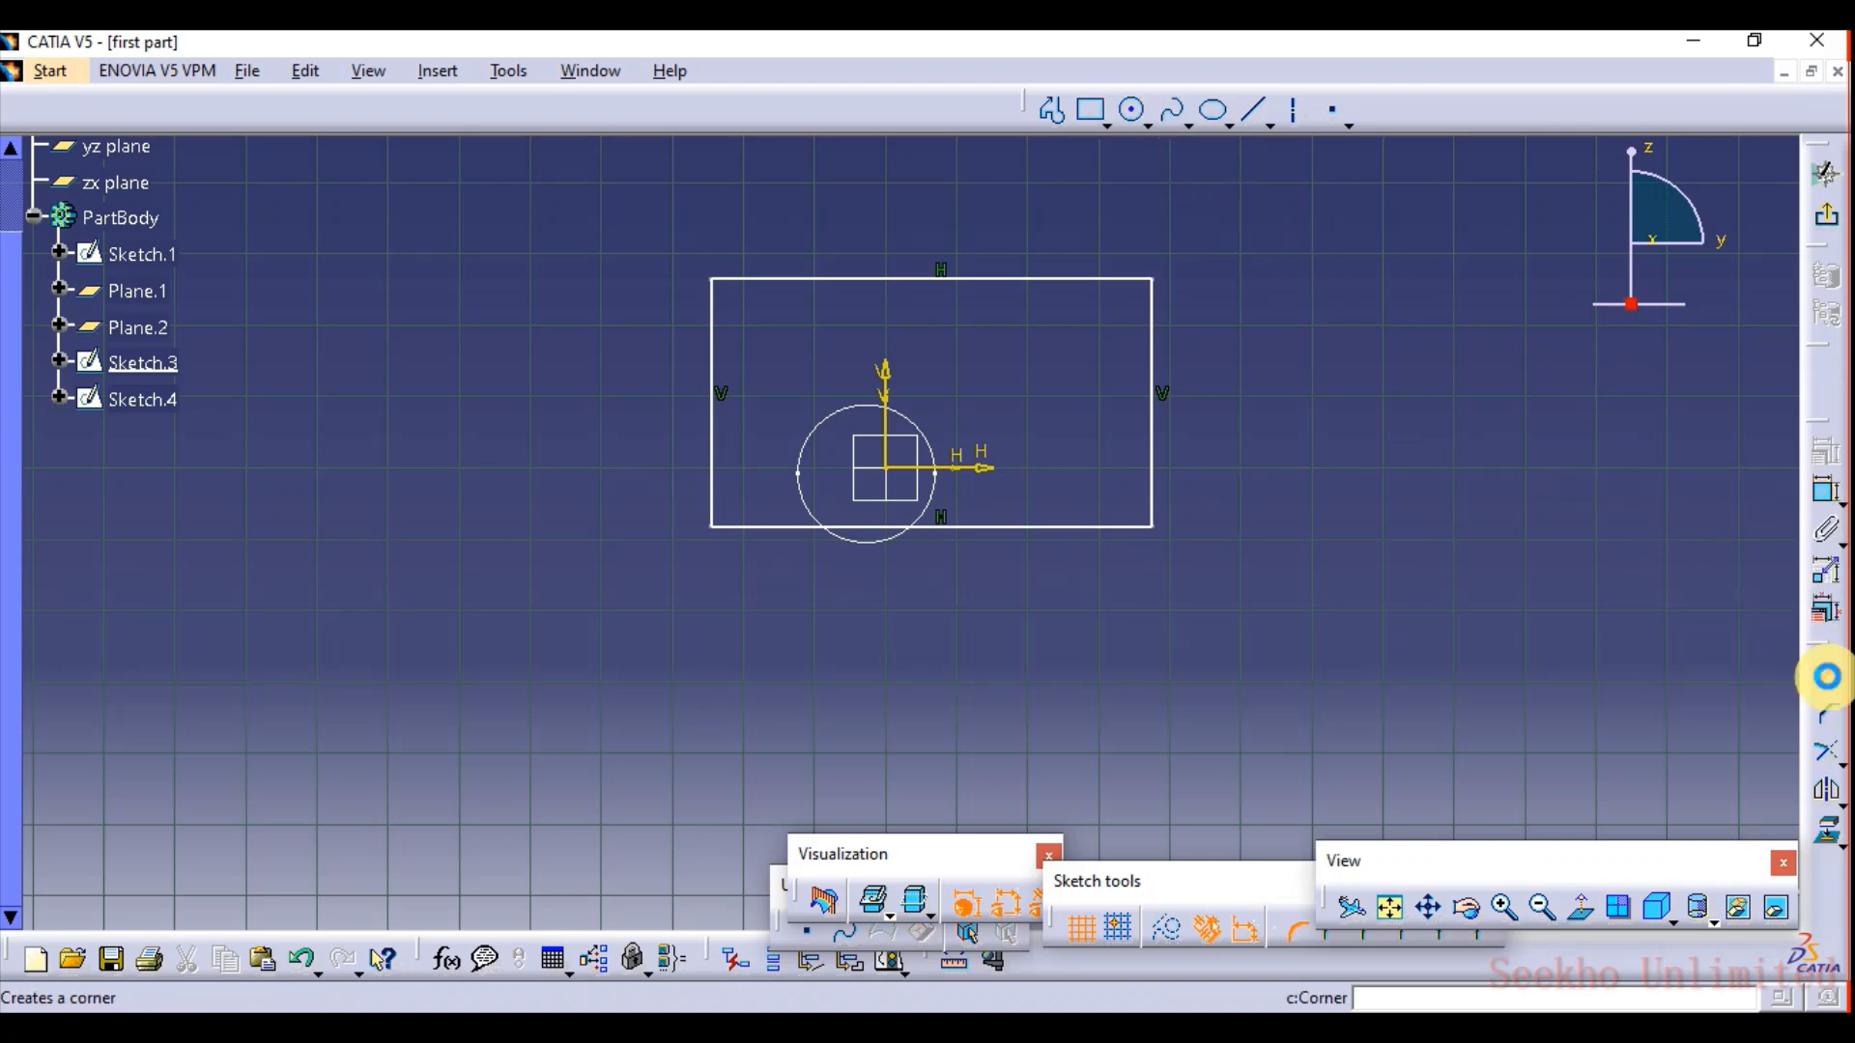
left_click(1153, 282)
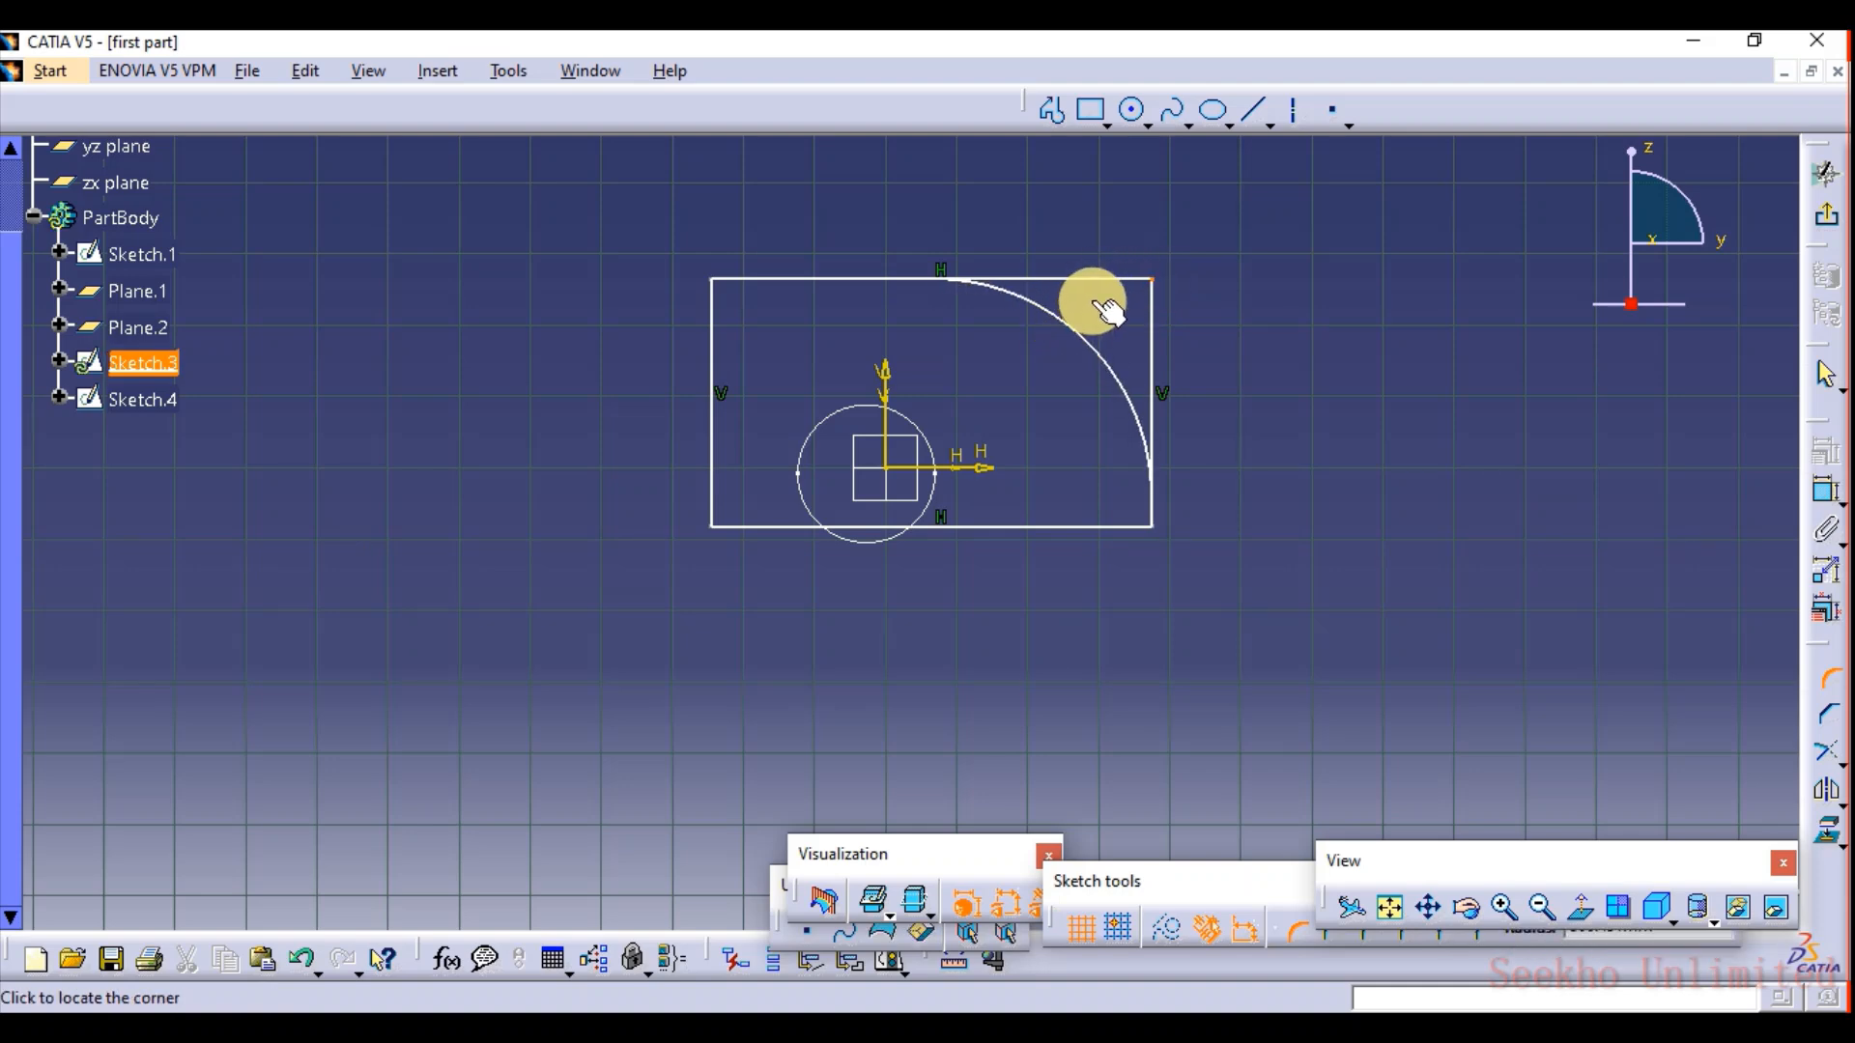
left_click(1109, 305)
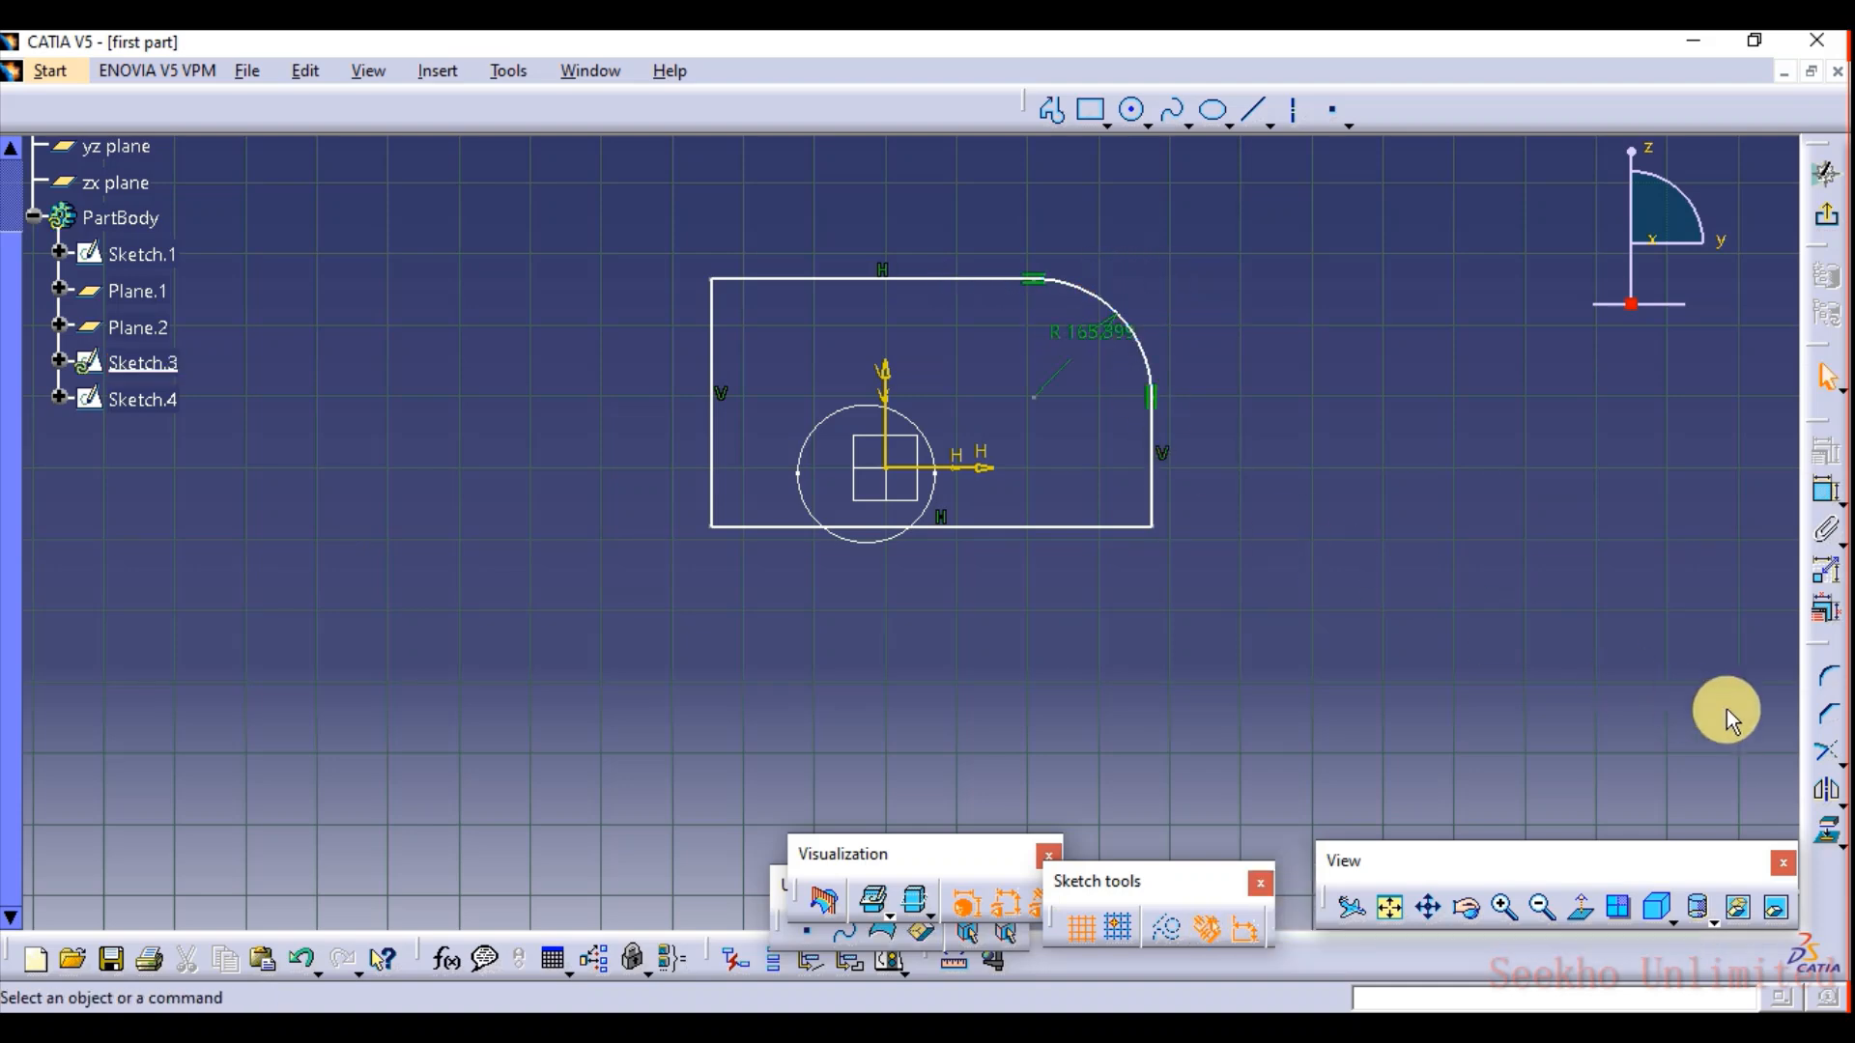
left_click(1828, 715)
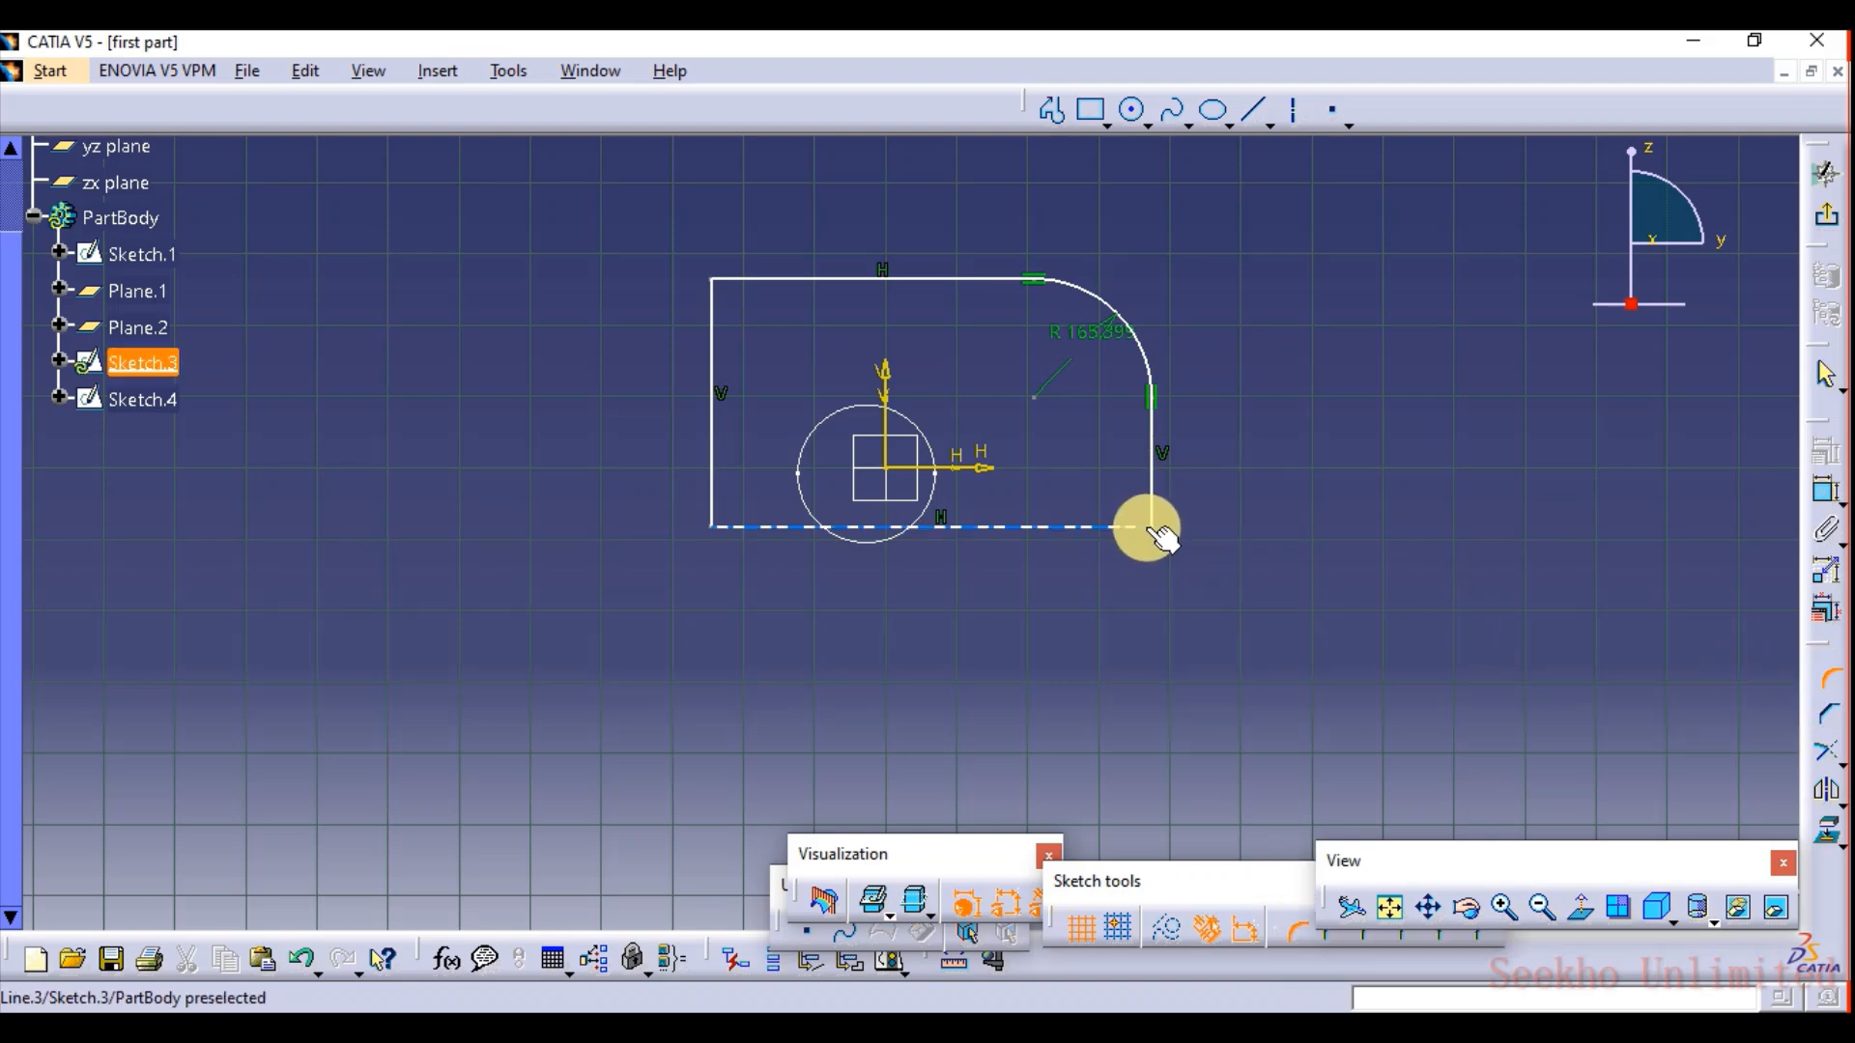
left_click(1153, 530)
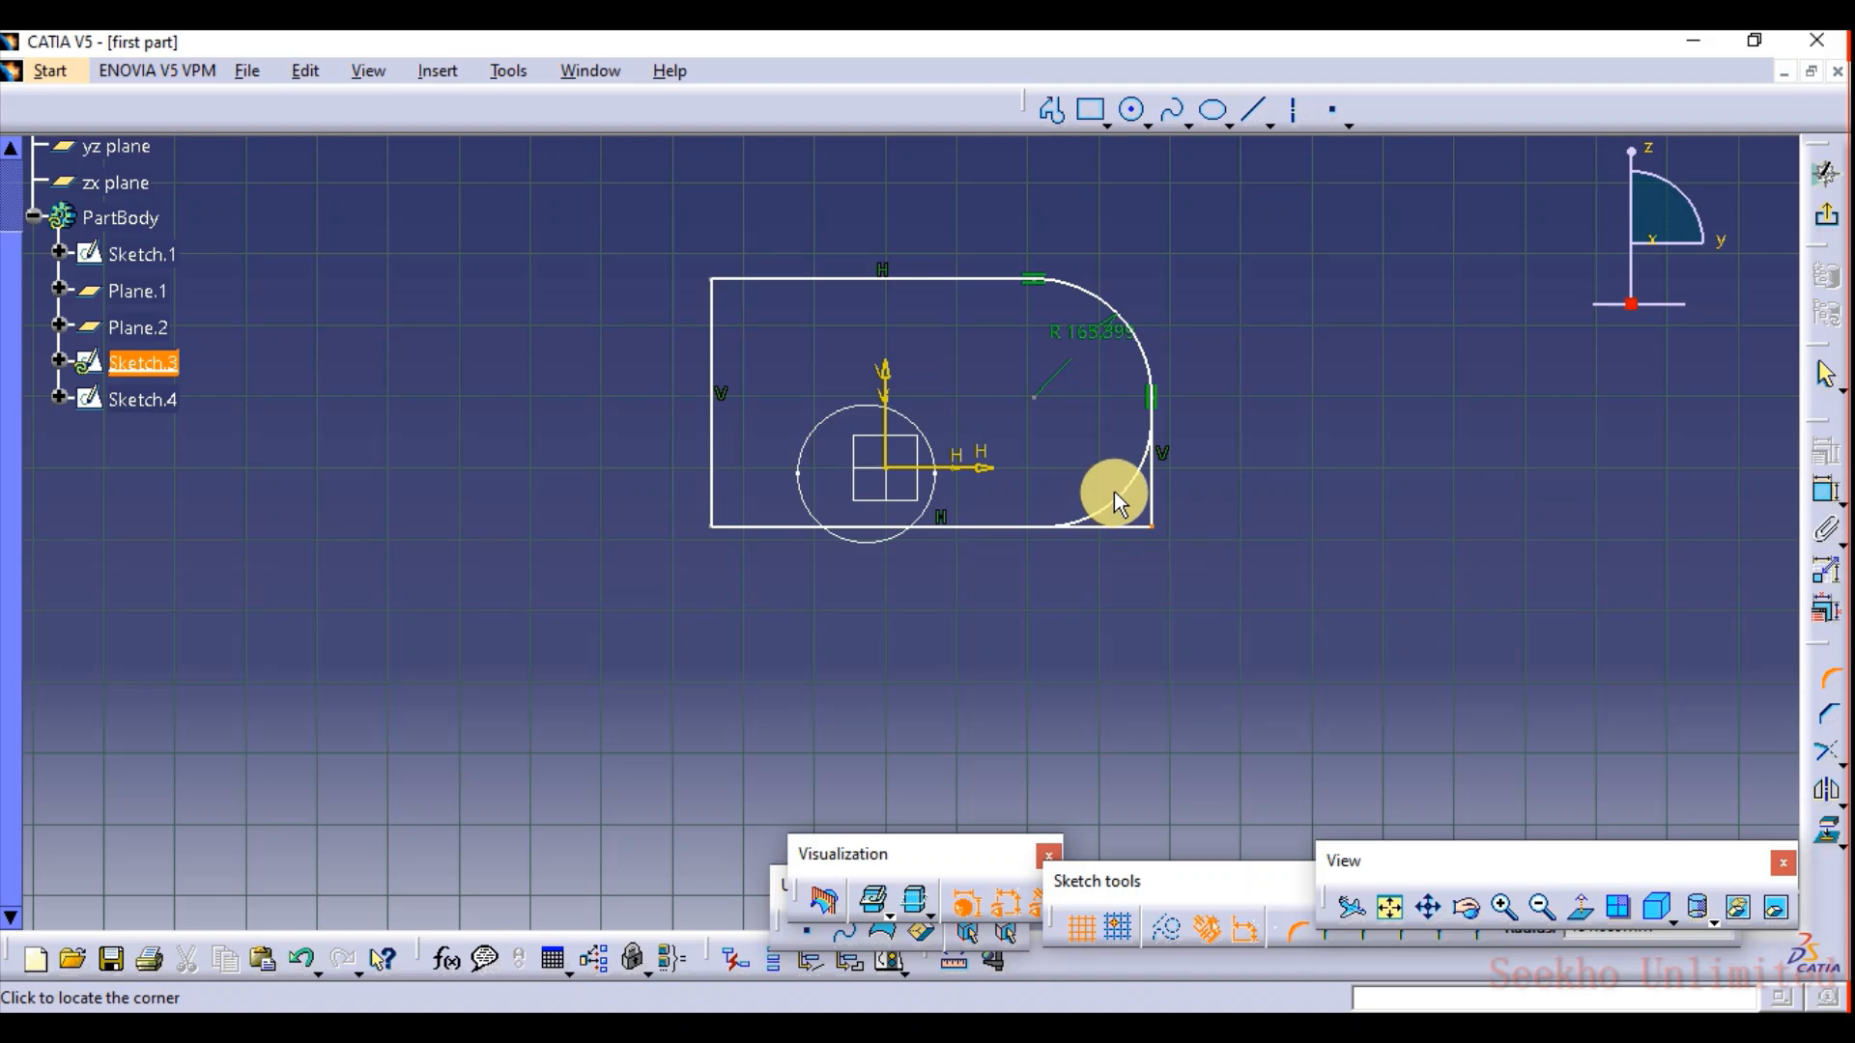
left_click(1115, 487)
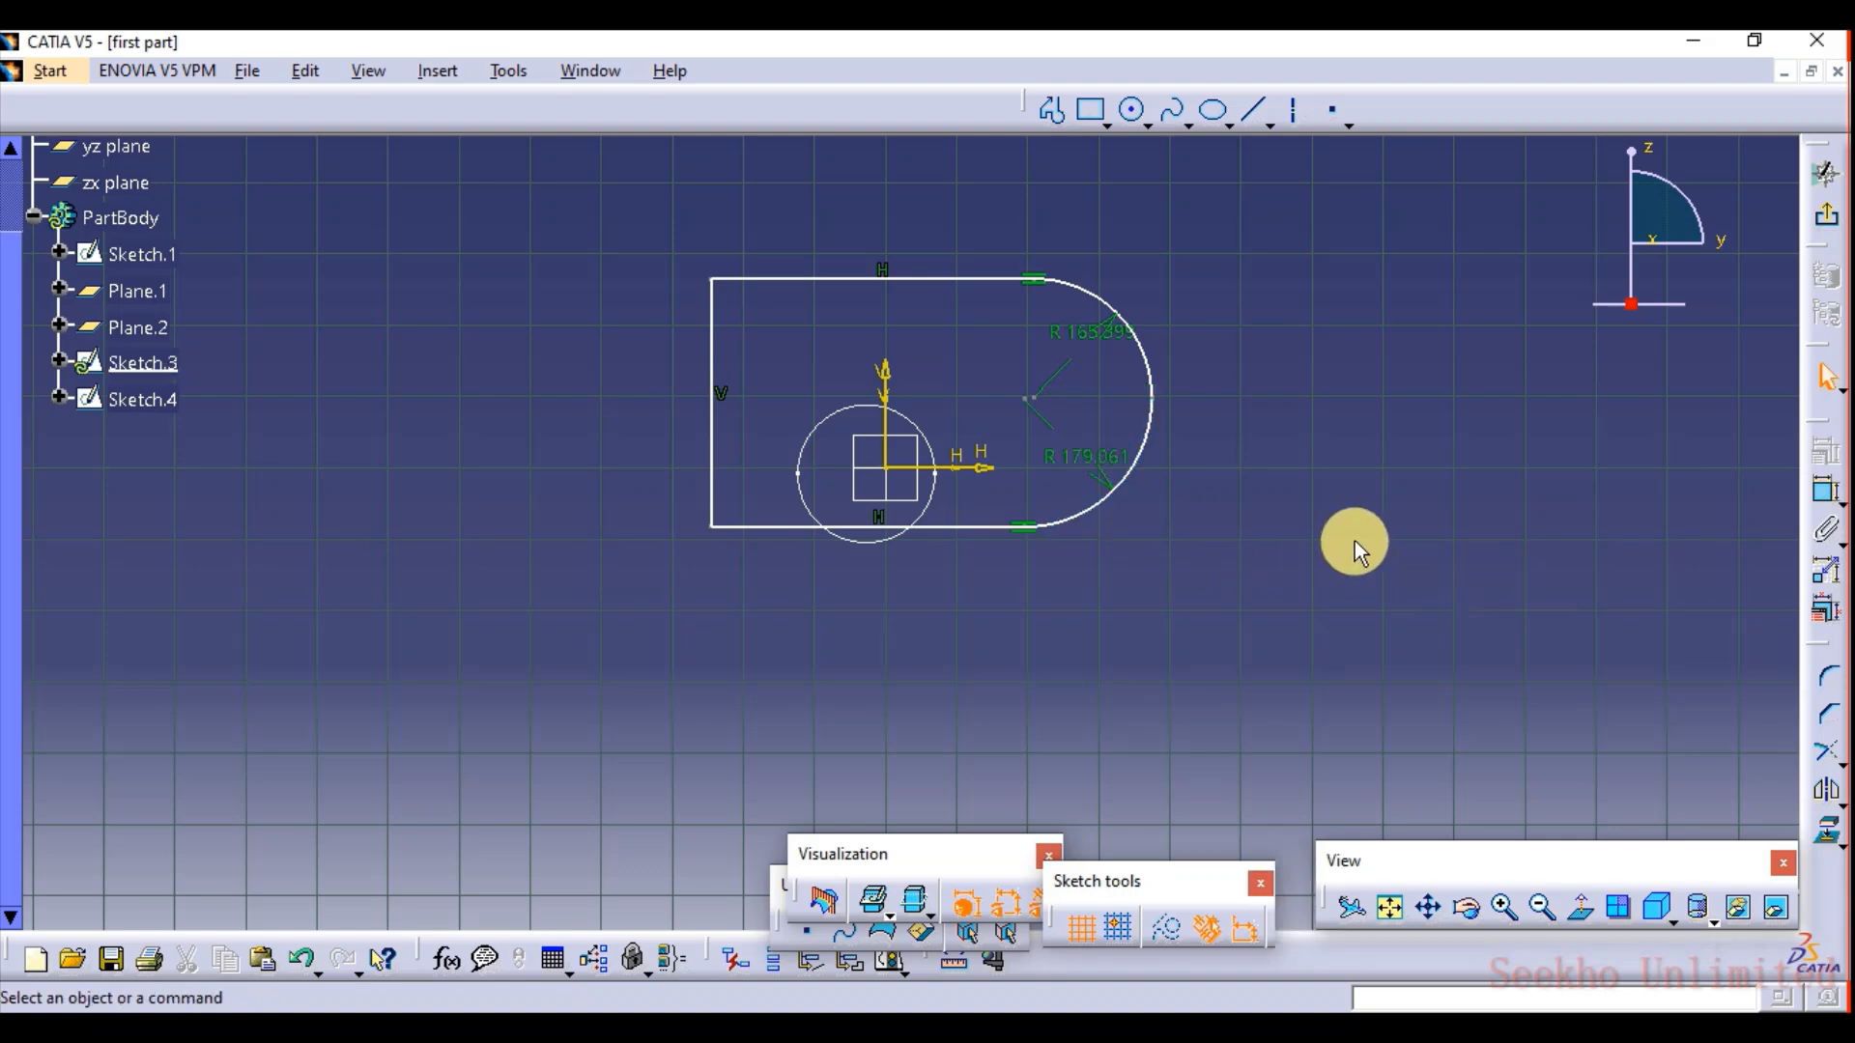
Set the radius of the lower-right corner arc in Sketch.3 to 150 mm.
left_click(1150, 430)
left_click(1150, 384)
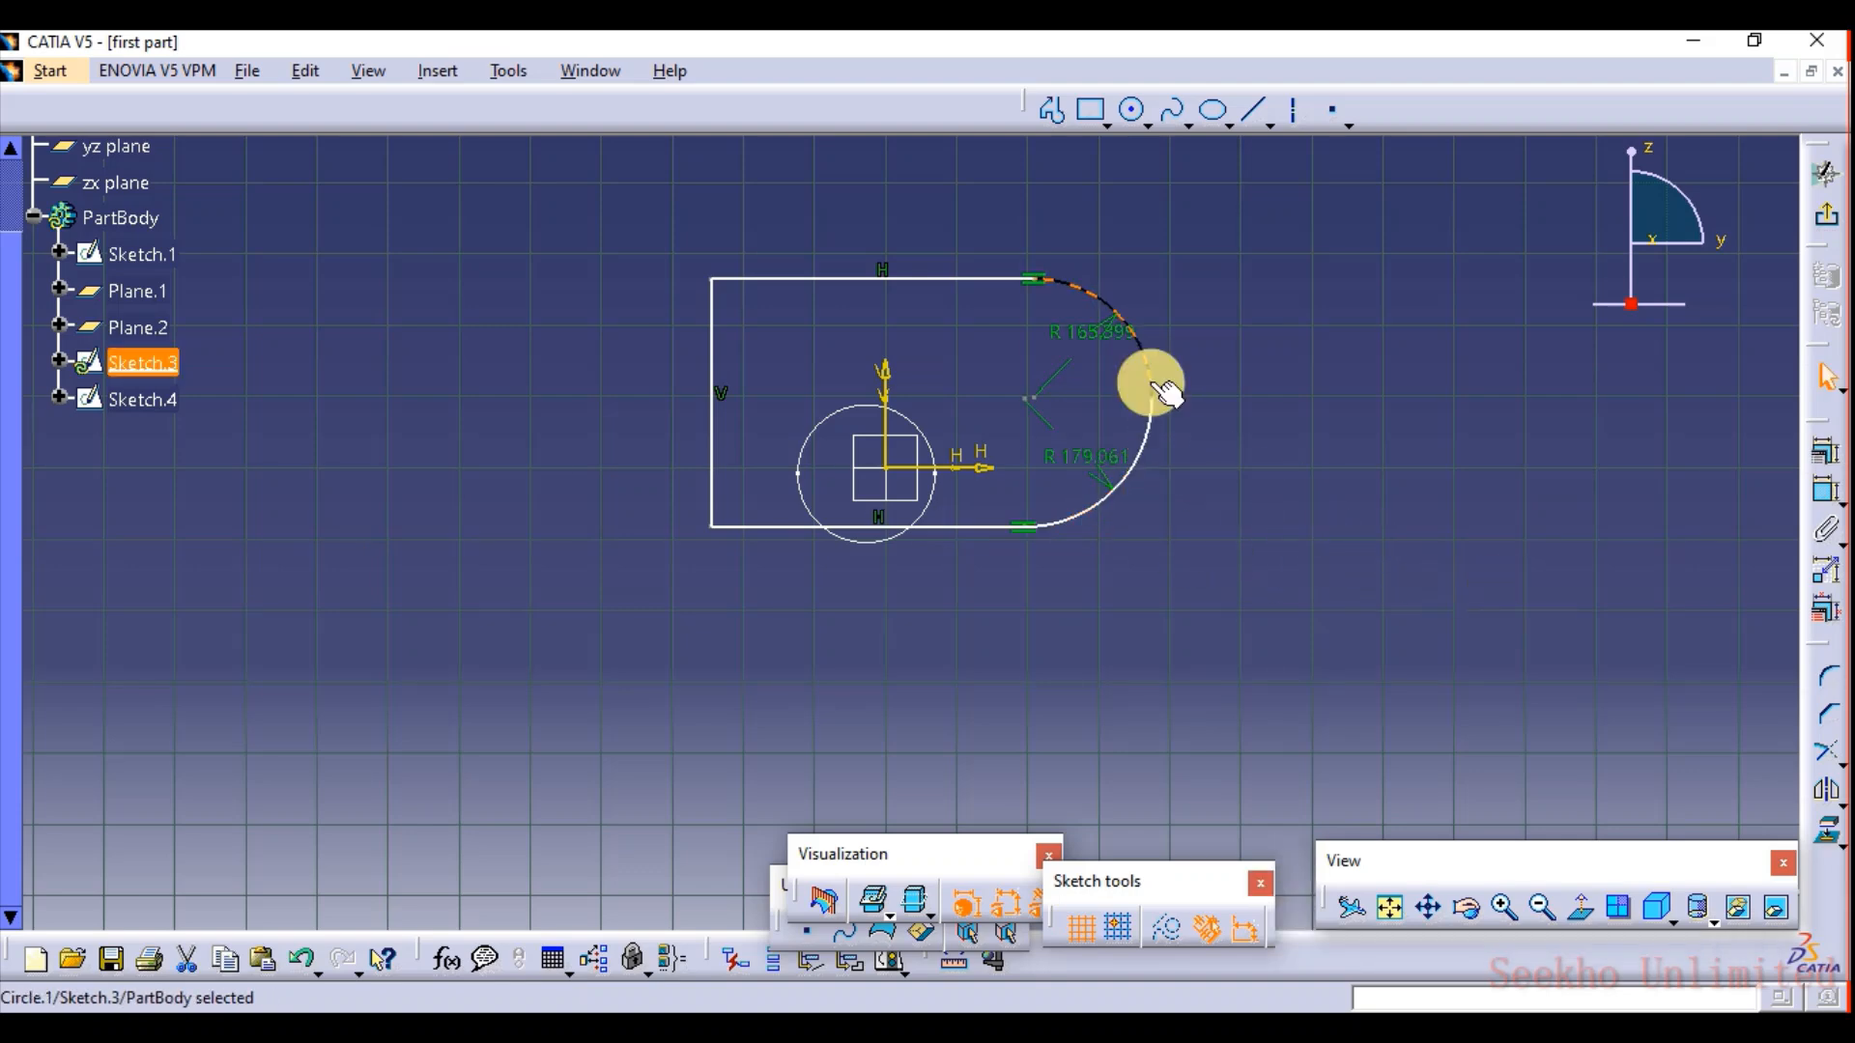
double_click(1078, 476)
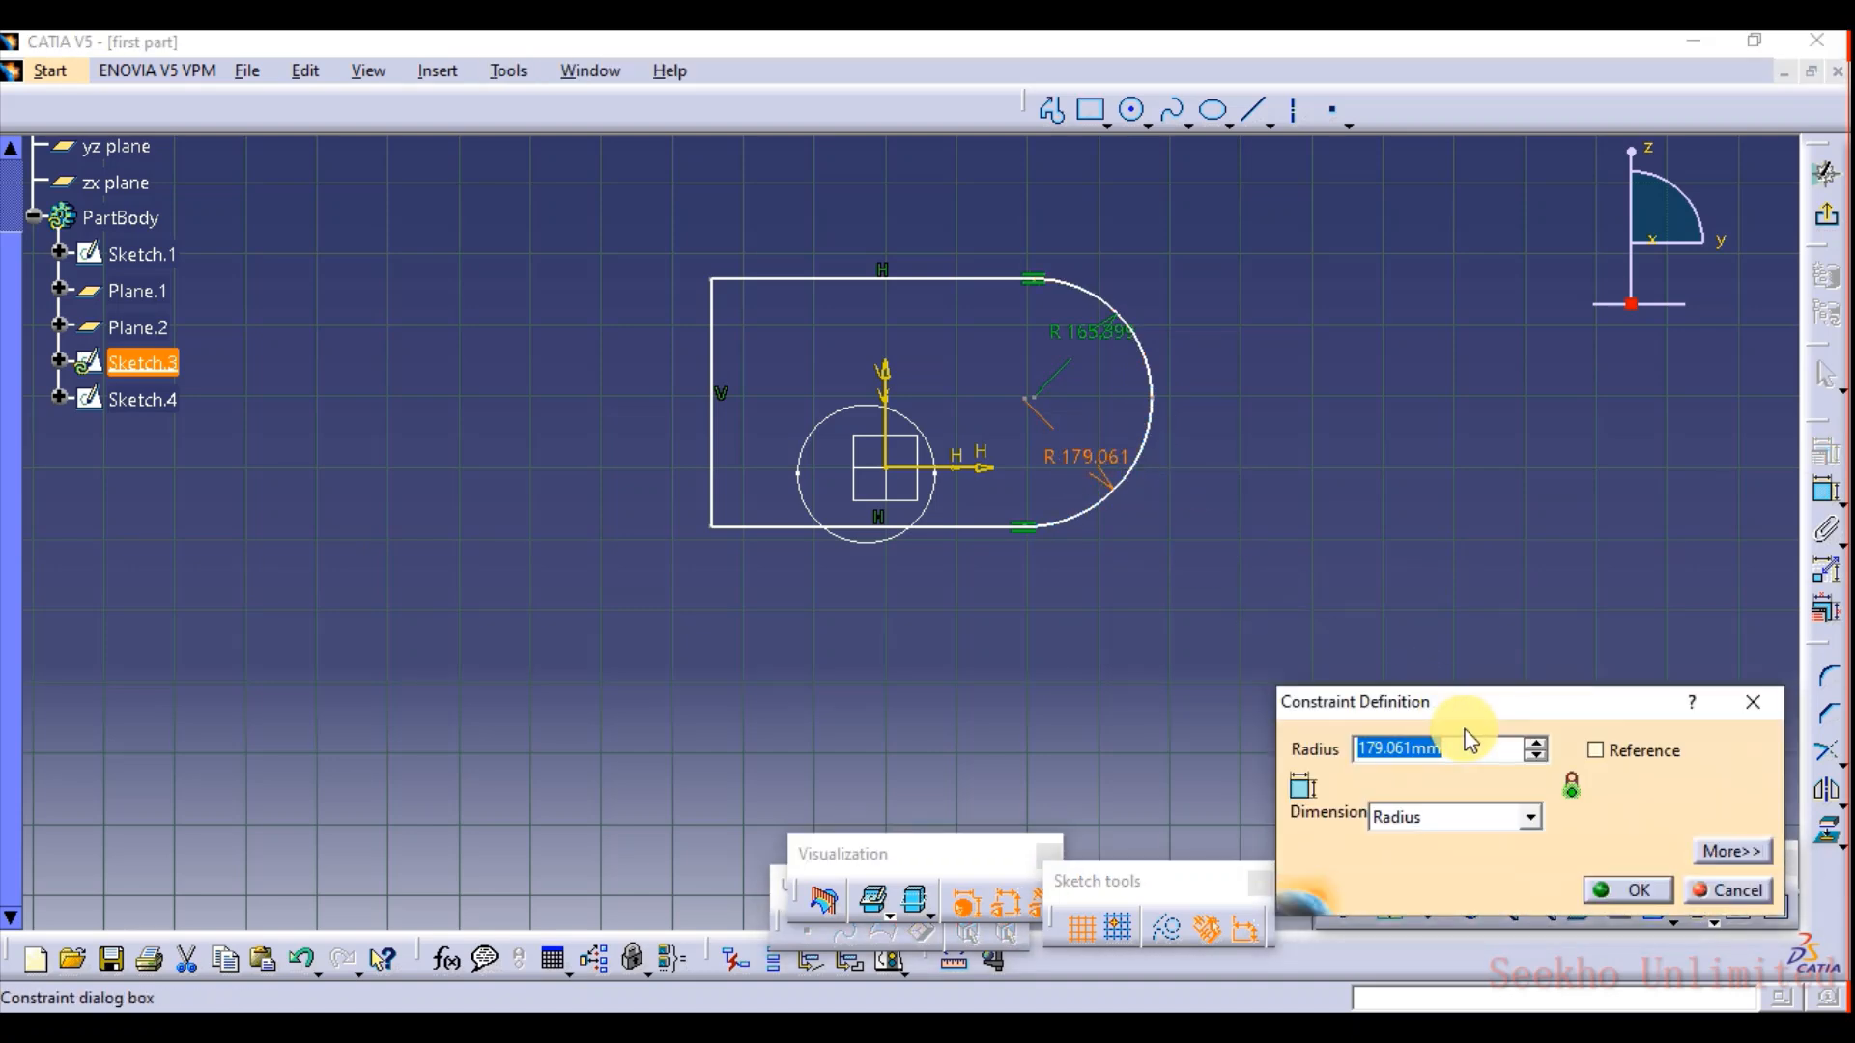
key("Return")
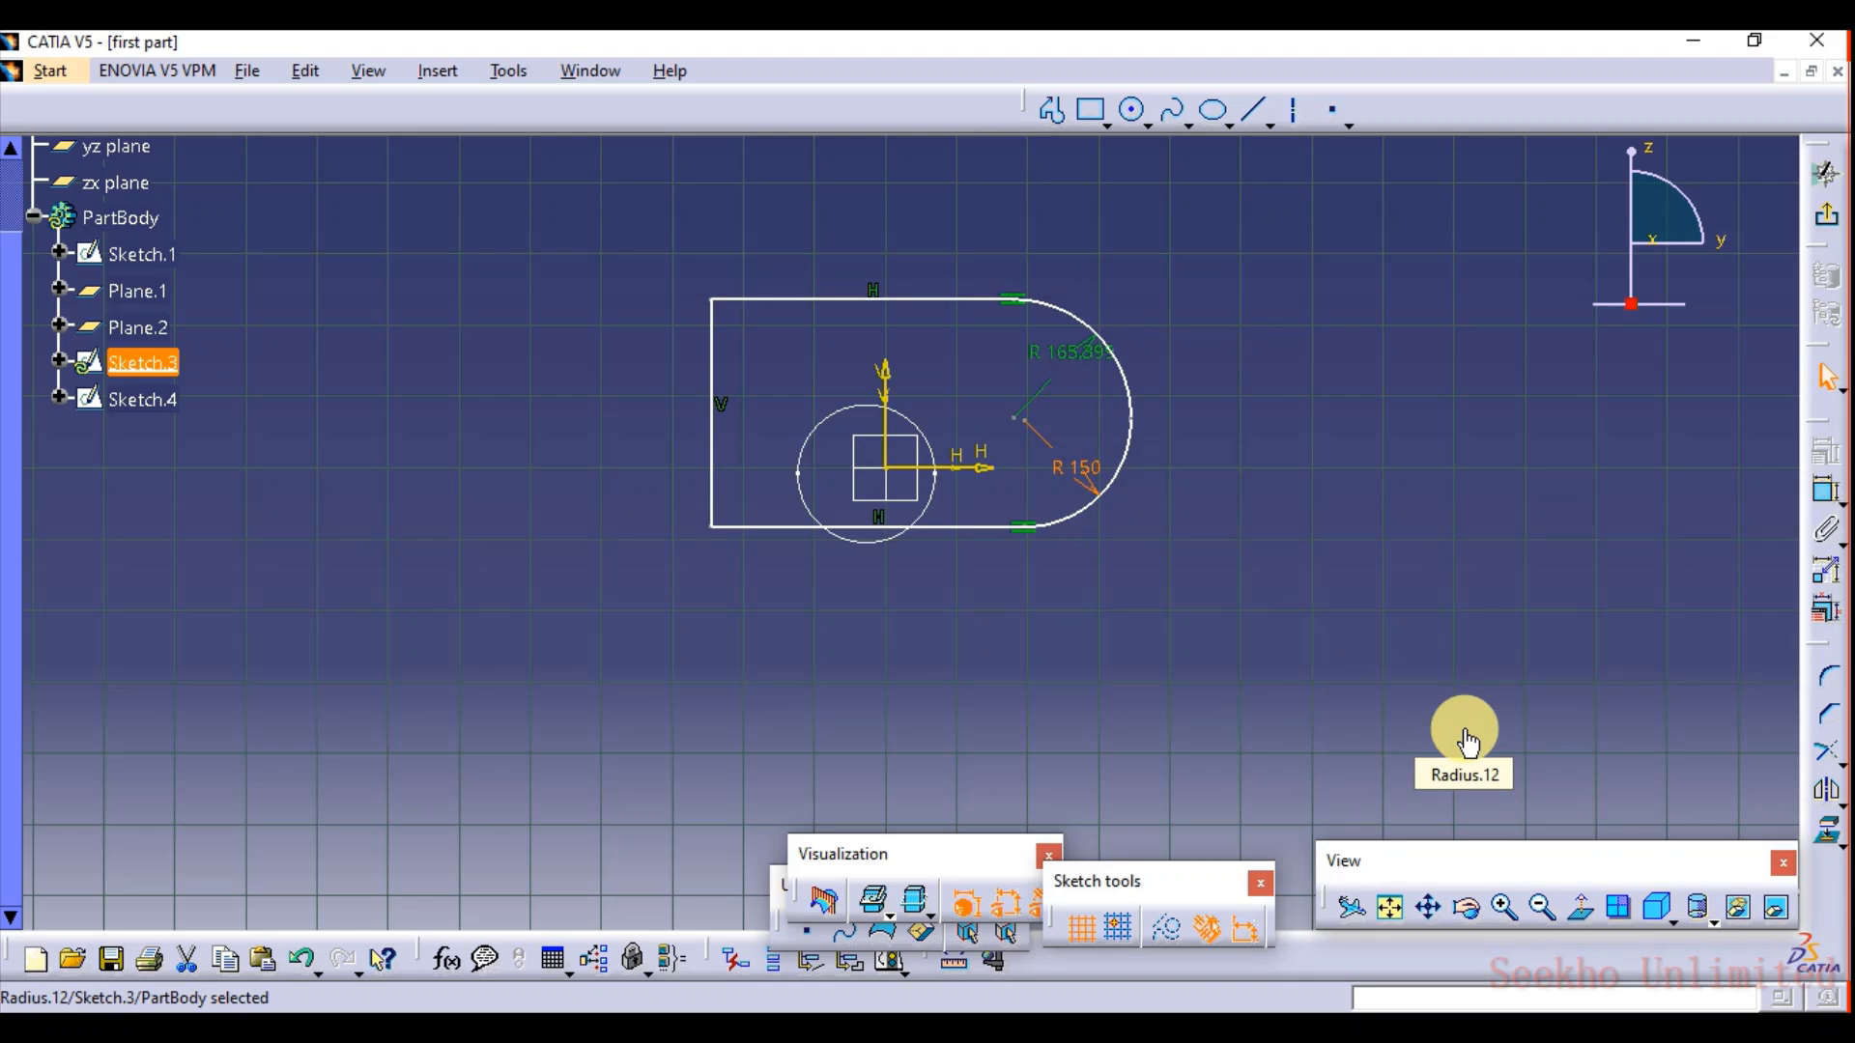
Try deleting the short vertical line between the two right-hand corner arcs, and undo the deletion.
mouse_move(1147, 455)
middle_mouse_down()
mouse_move(1143, 414)
mouse_move(1263, 223)
middle_mouse_up()
middle_click_drag(1414, 339, 930, 633)
mouse_move(1162, 513)
middle_mouse_down()
mouse_move(1248, 284)
mouse_move(1350, 439)
mouse_move(779, 621)
mouse_move(861, 456)
mouse_move(964, 599)
middle_mouse_up()
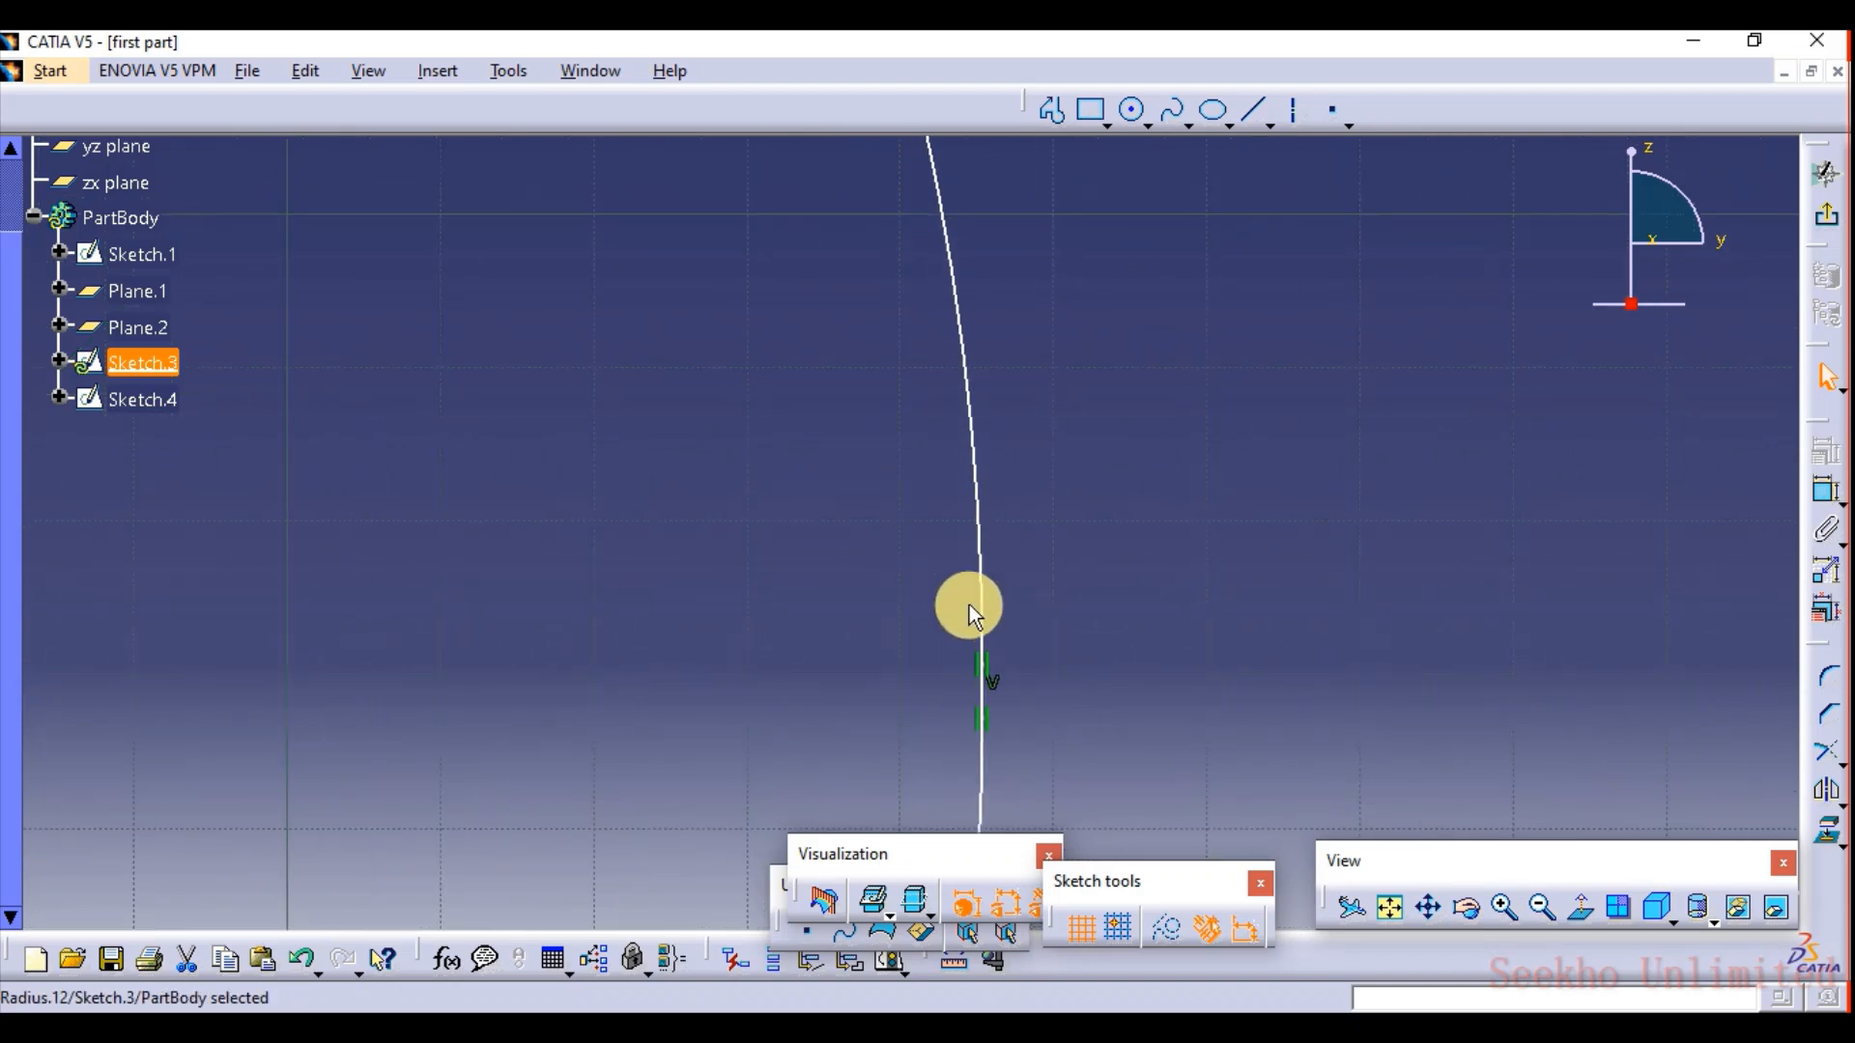
left_click(981, 623)
left_click(987, 720)
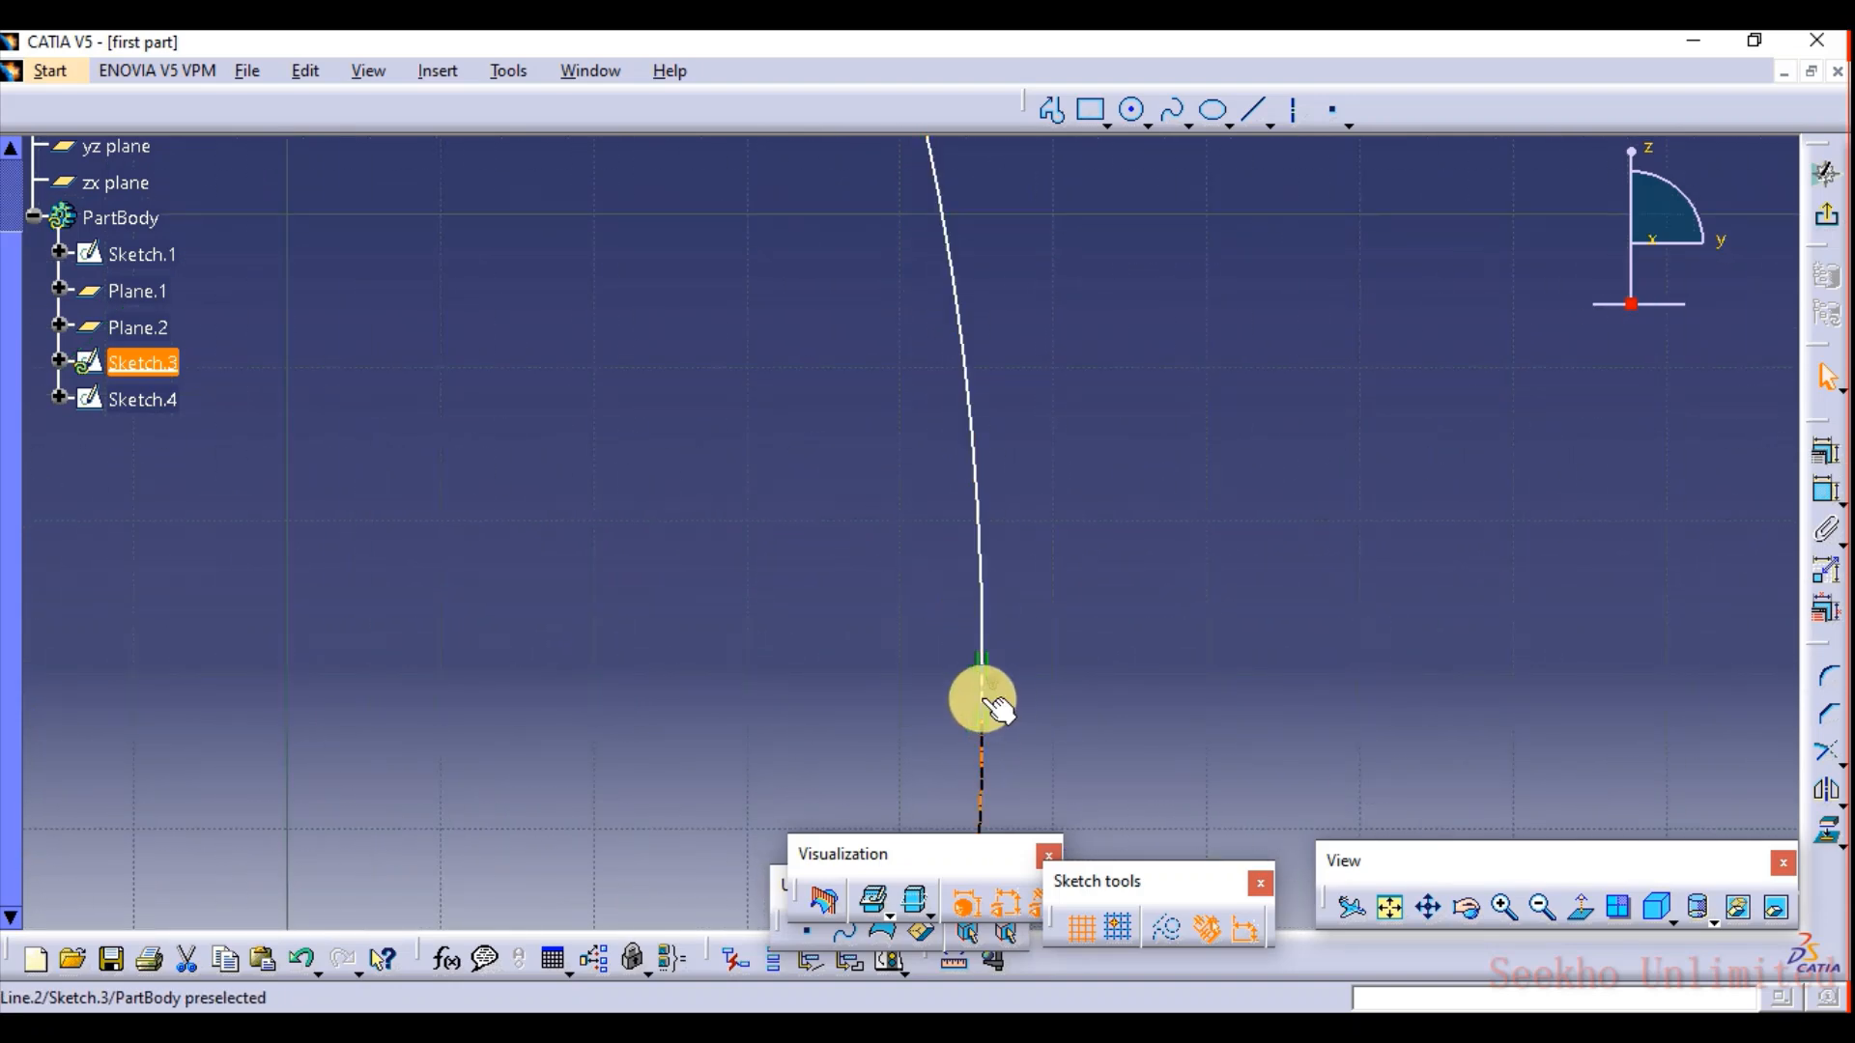
left_click(1006, 694)
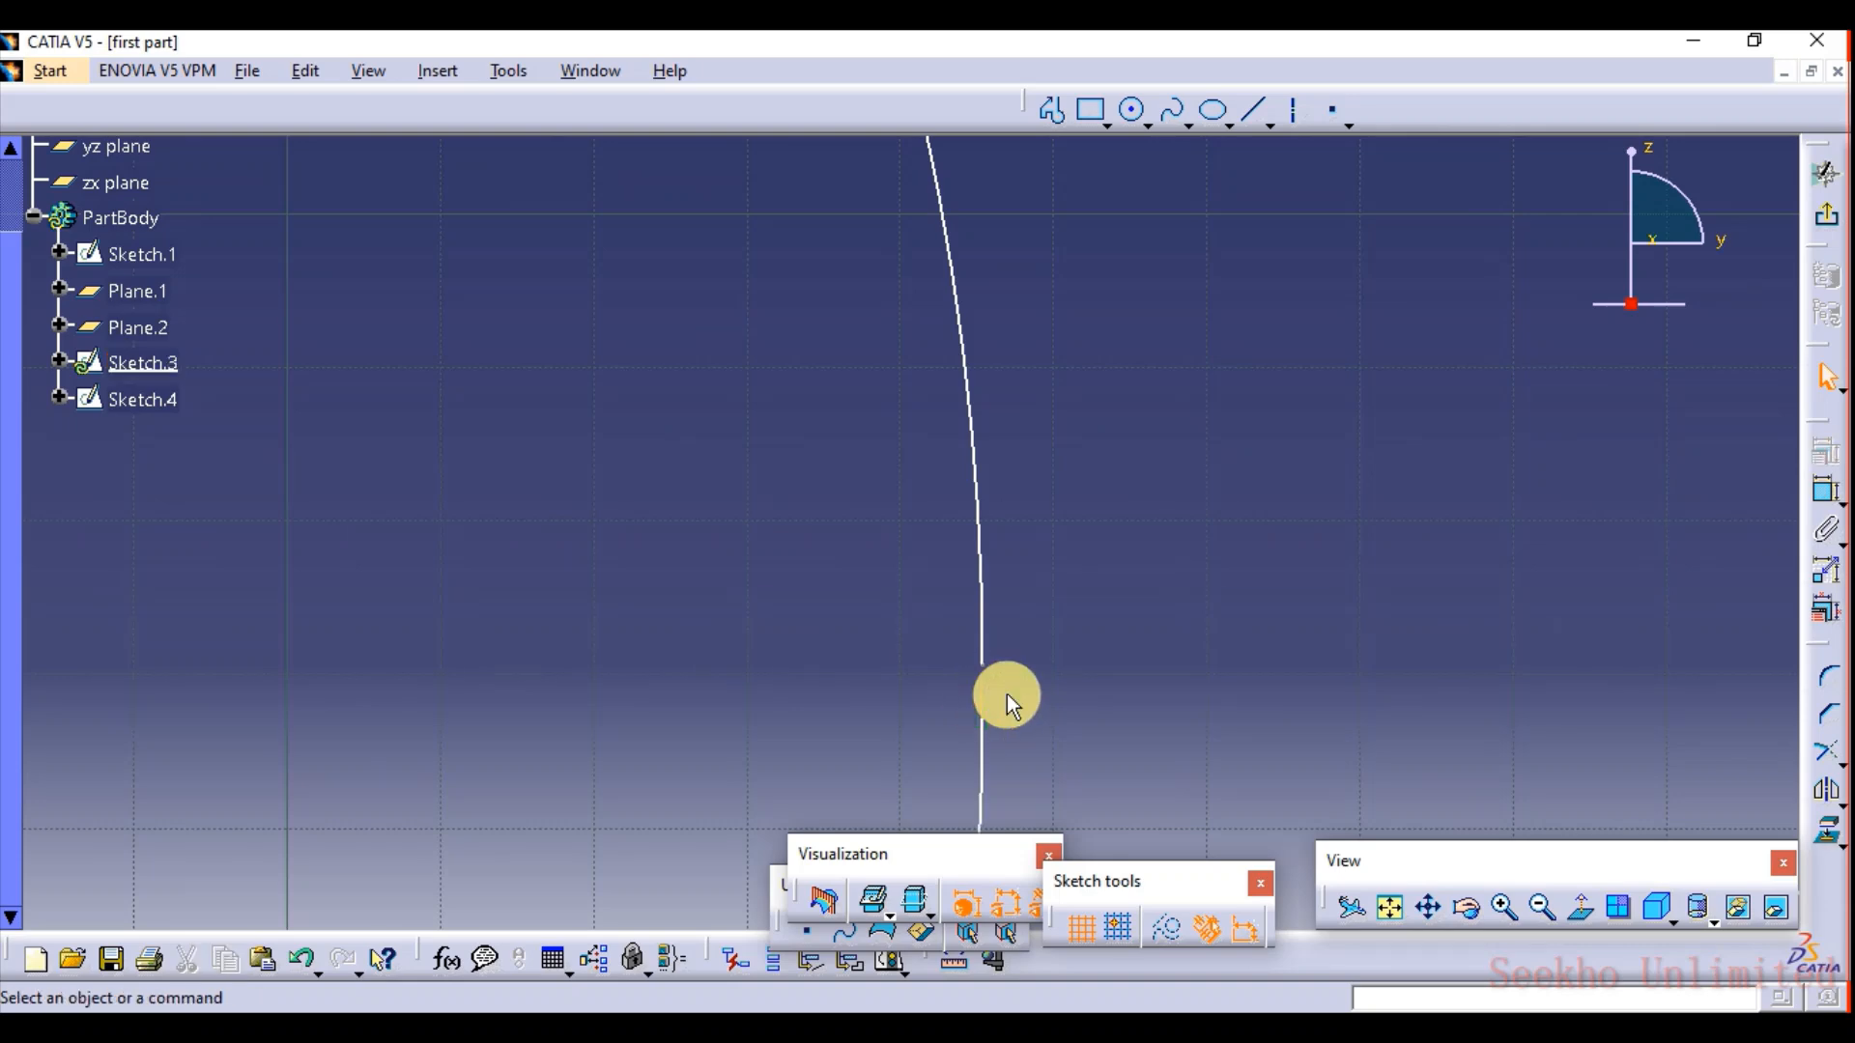
key("ctrl+z")
middle_click_drag(733, 454, 749, 869)
left_click(733, 454)
left_click(439, 236)
middle_click_drag(438, 236, 468, 599)
mouse_move(530, 509)
middle_mouse_down()
mouse_move(888, 418)
mouse_move(890, 396)
middle_mouse_up()
left_click(888, 419)
left_click(1828, 676)
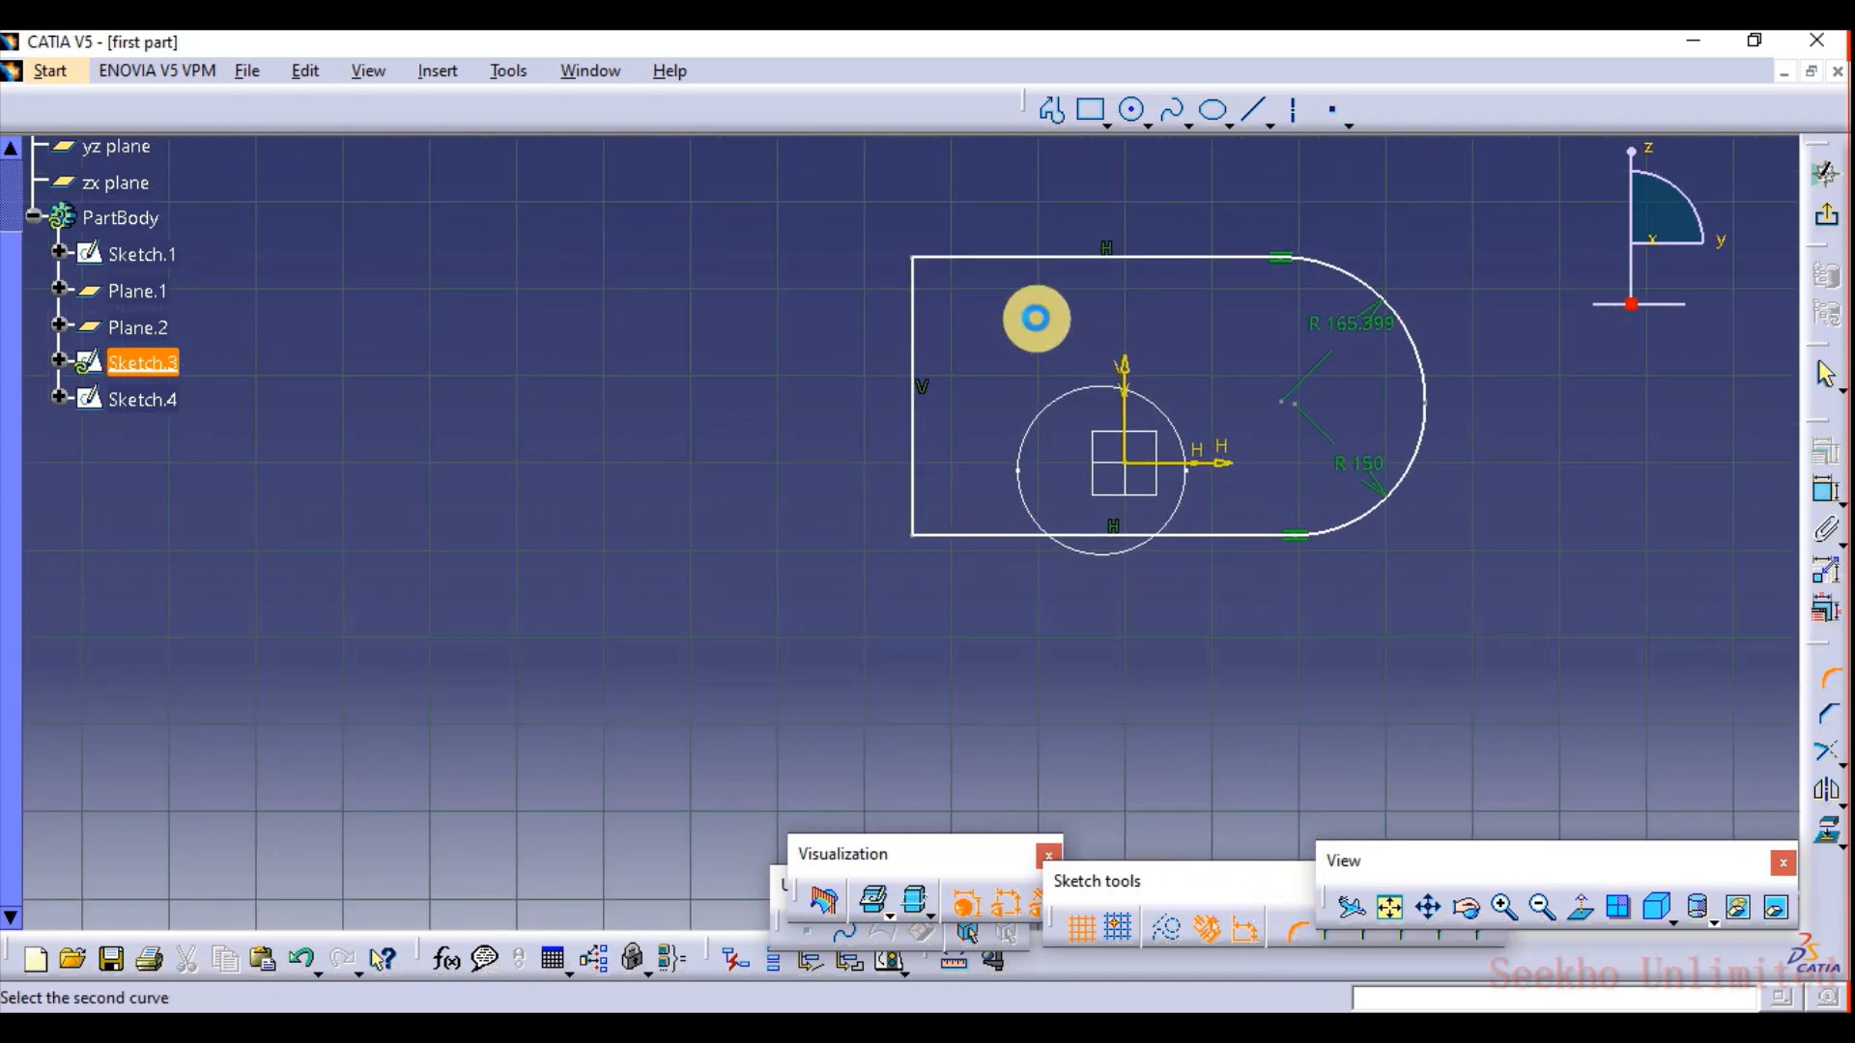
left_click(959, 259)
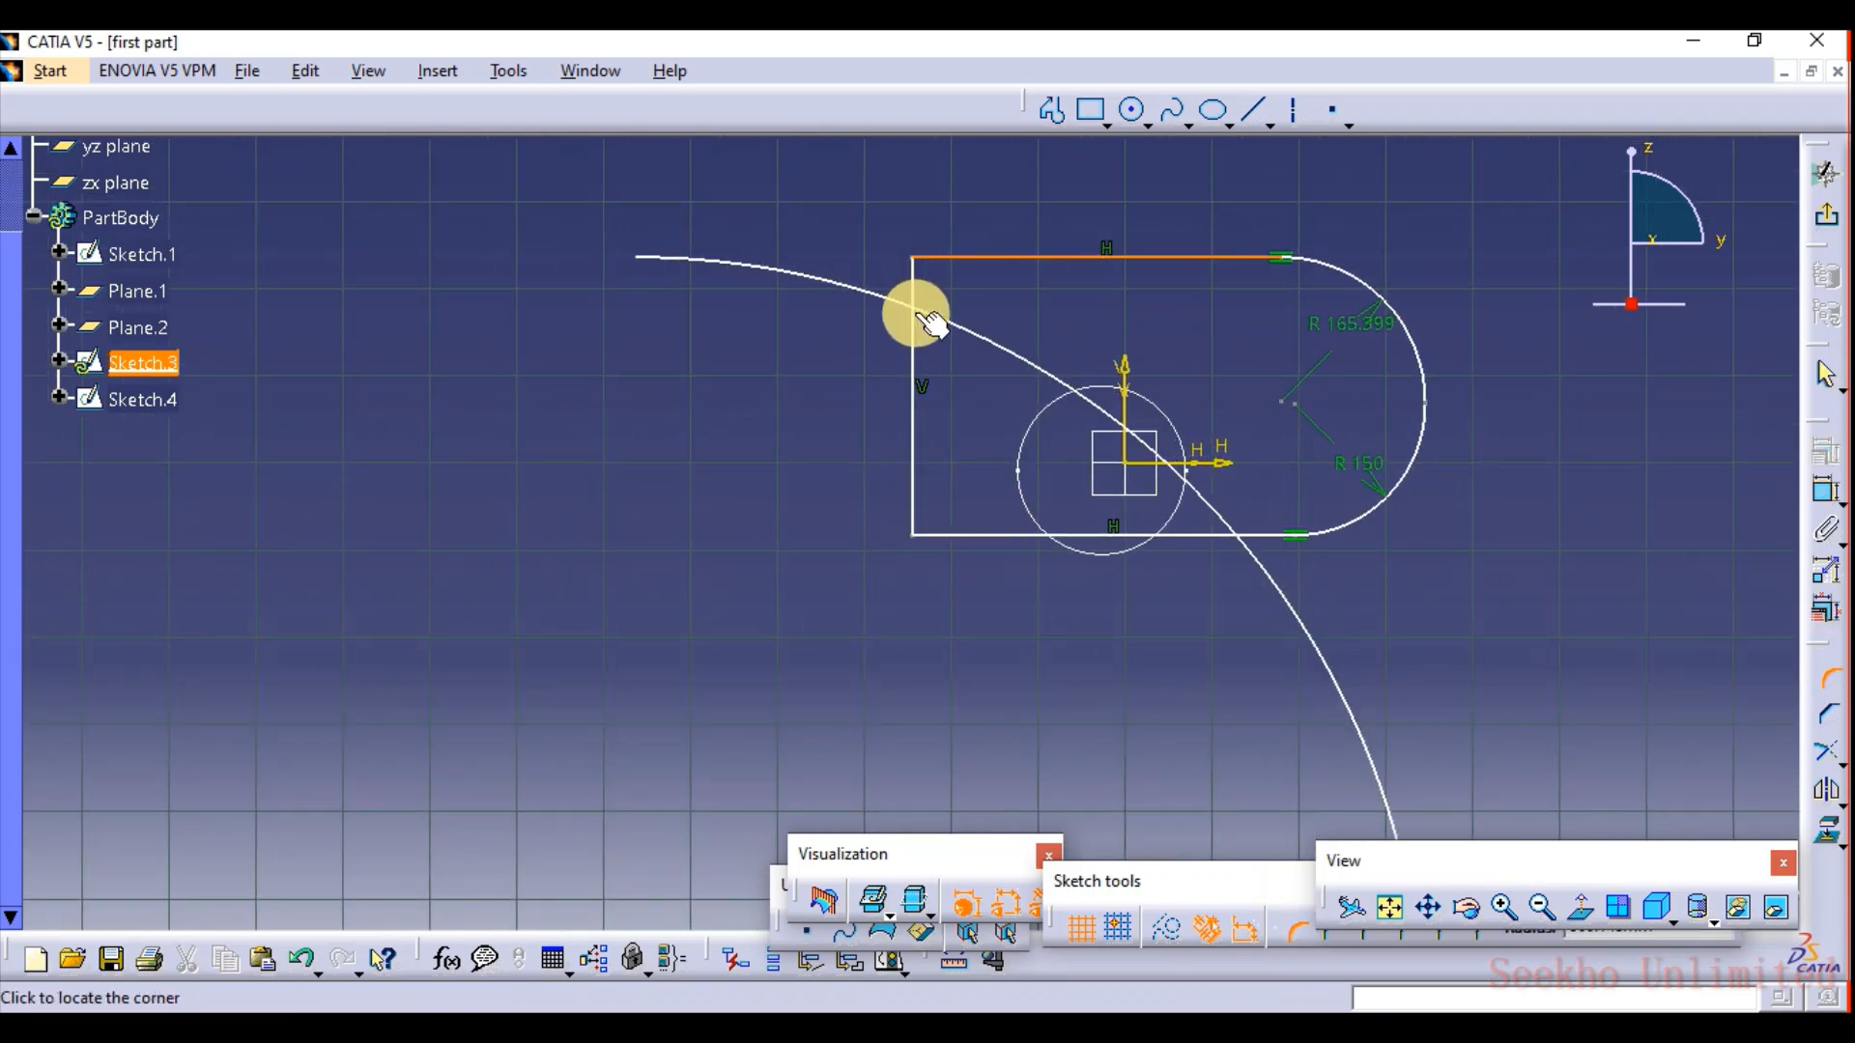
left_click(914, 315)
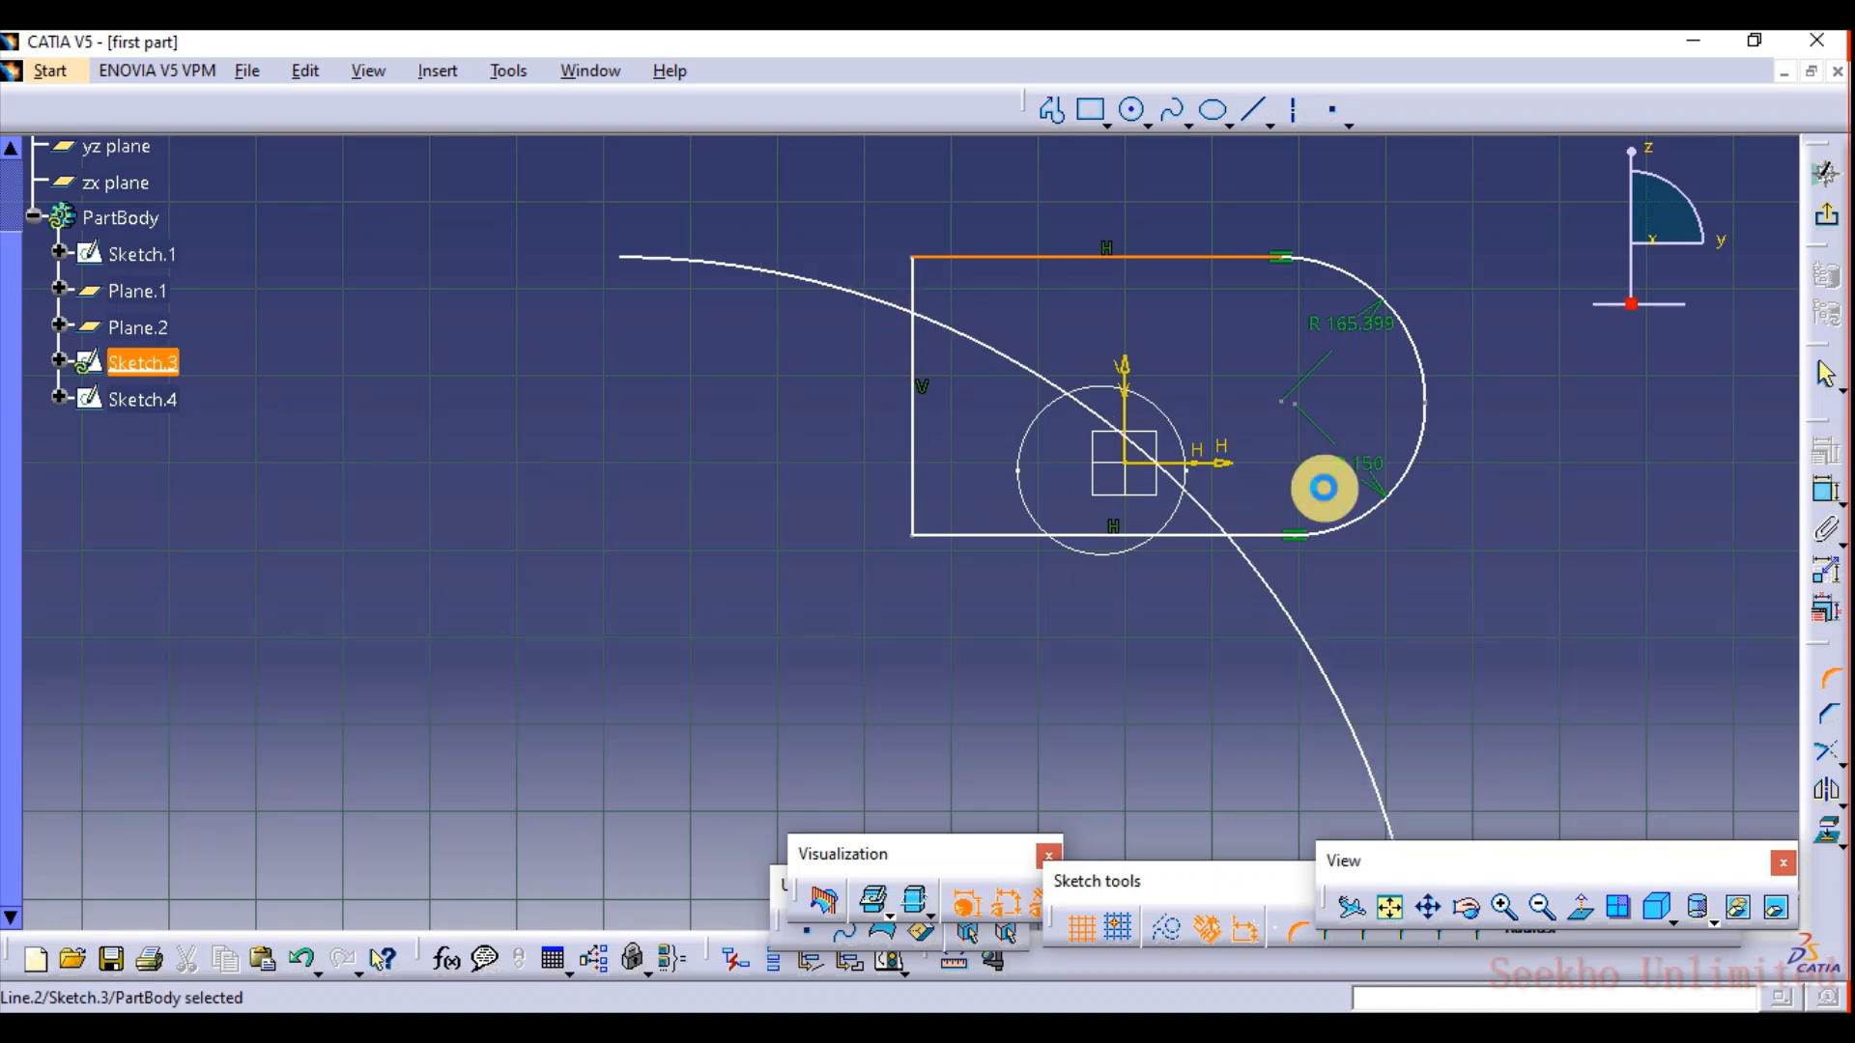
Round the rectangle's upper-left and lower-left corners with radii of about 152 mm and 128 mm, and exit Sketch.3.
left_click(1833, 681)
left_click(913, 309)
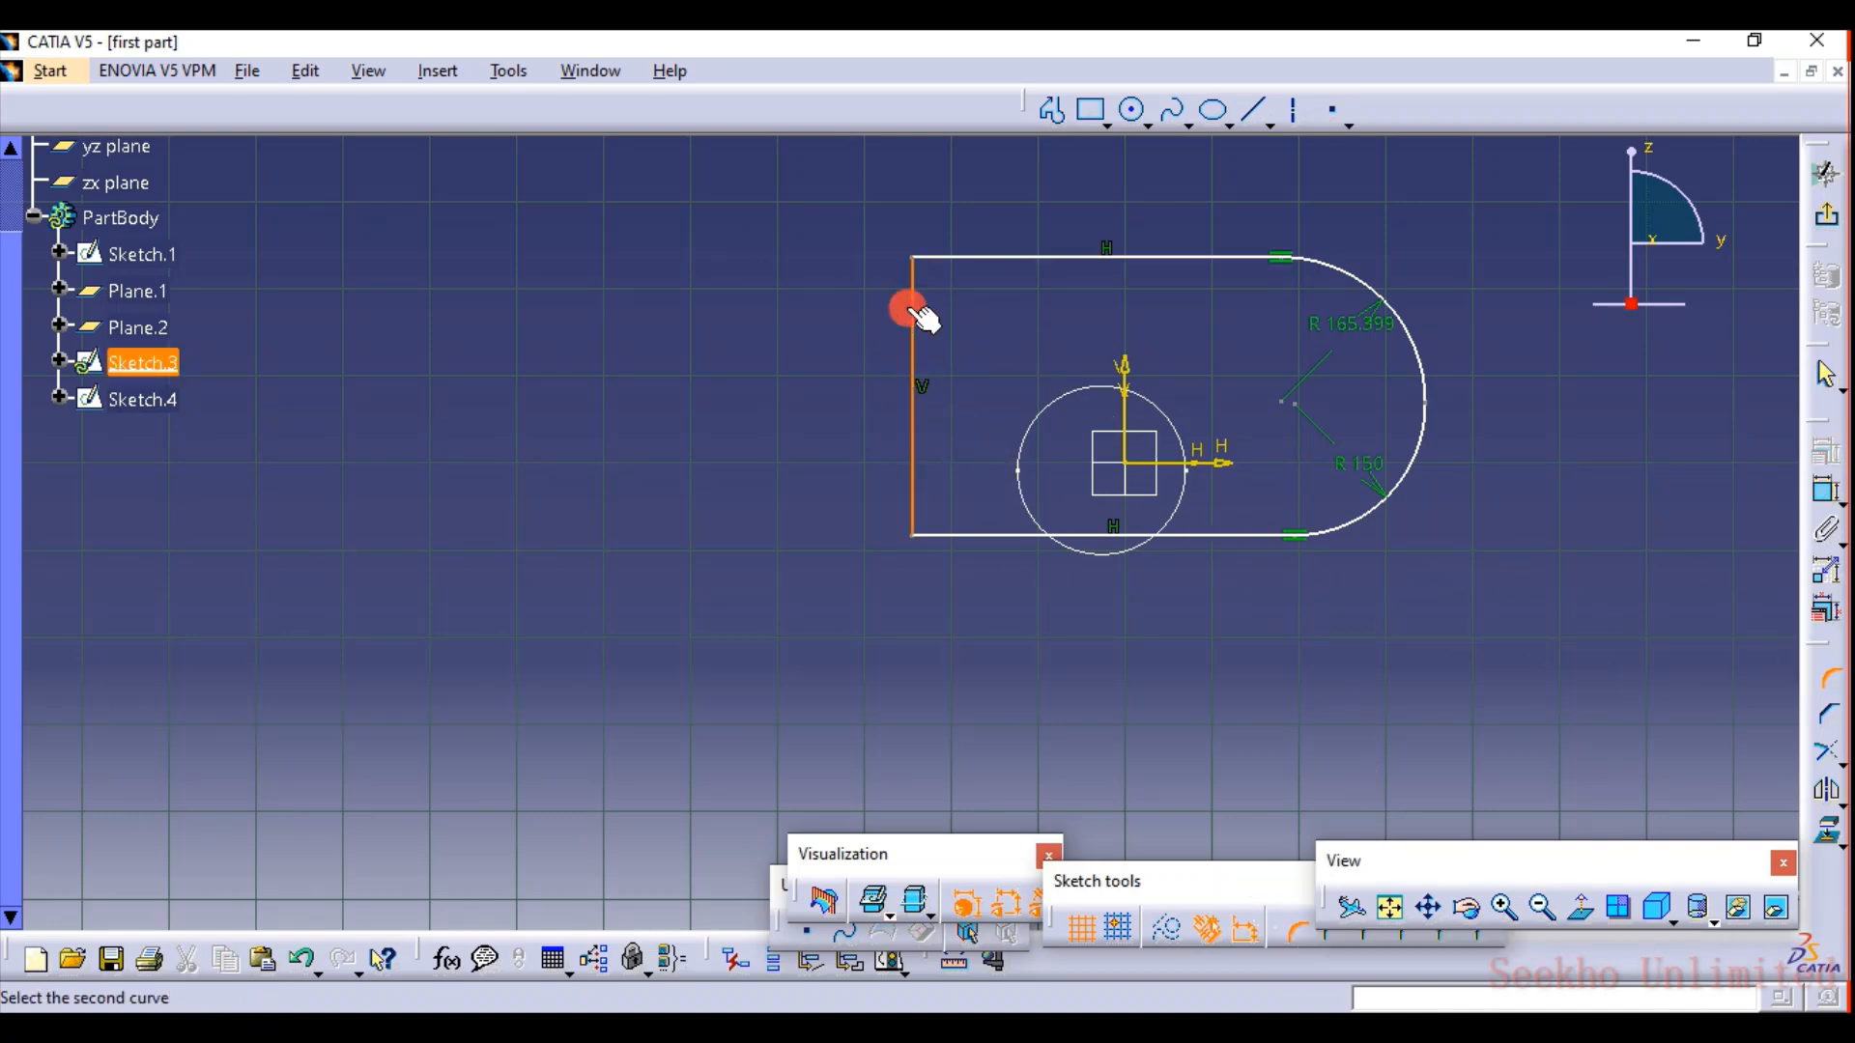
left_click(981, 259)
left_click(957, 306)
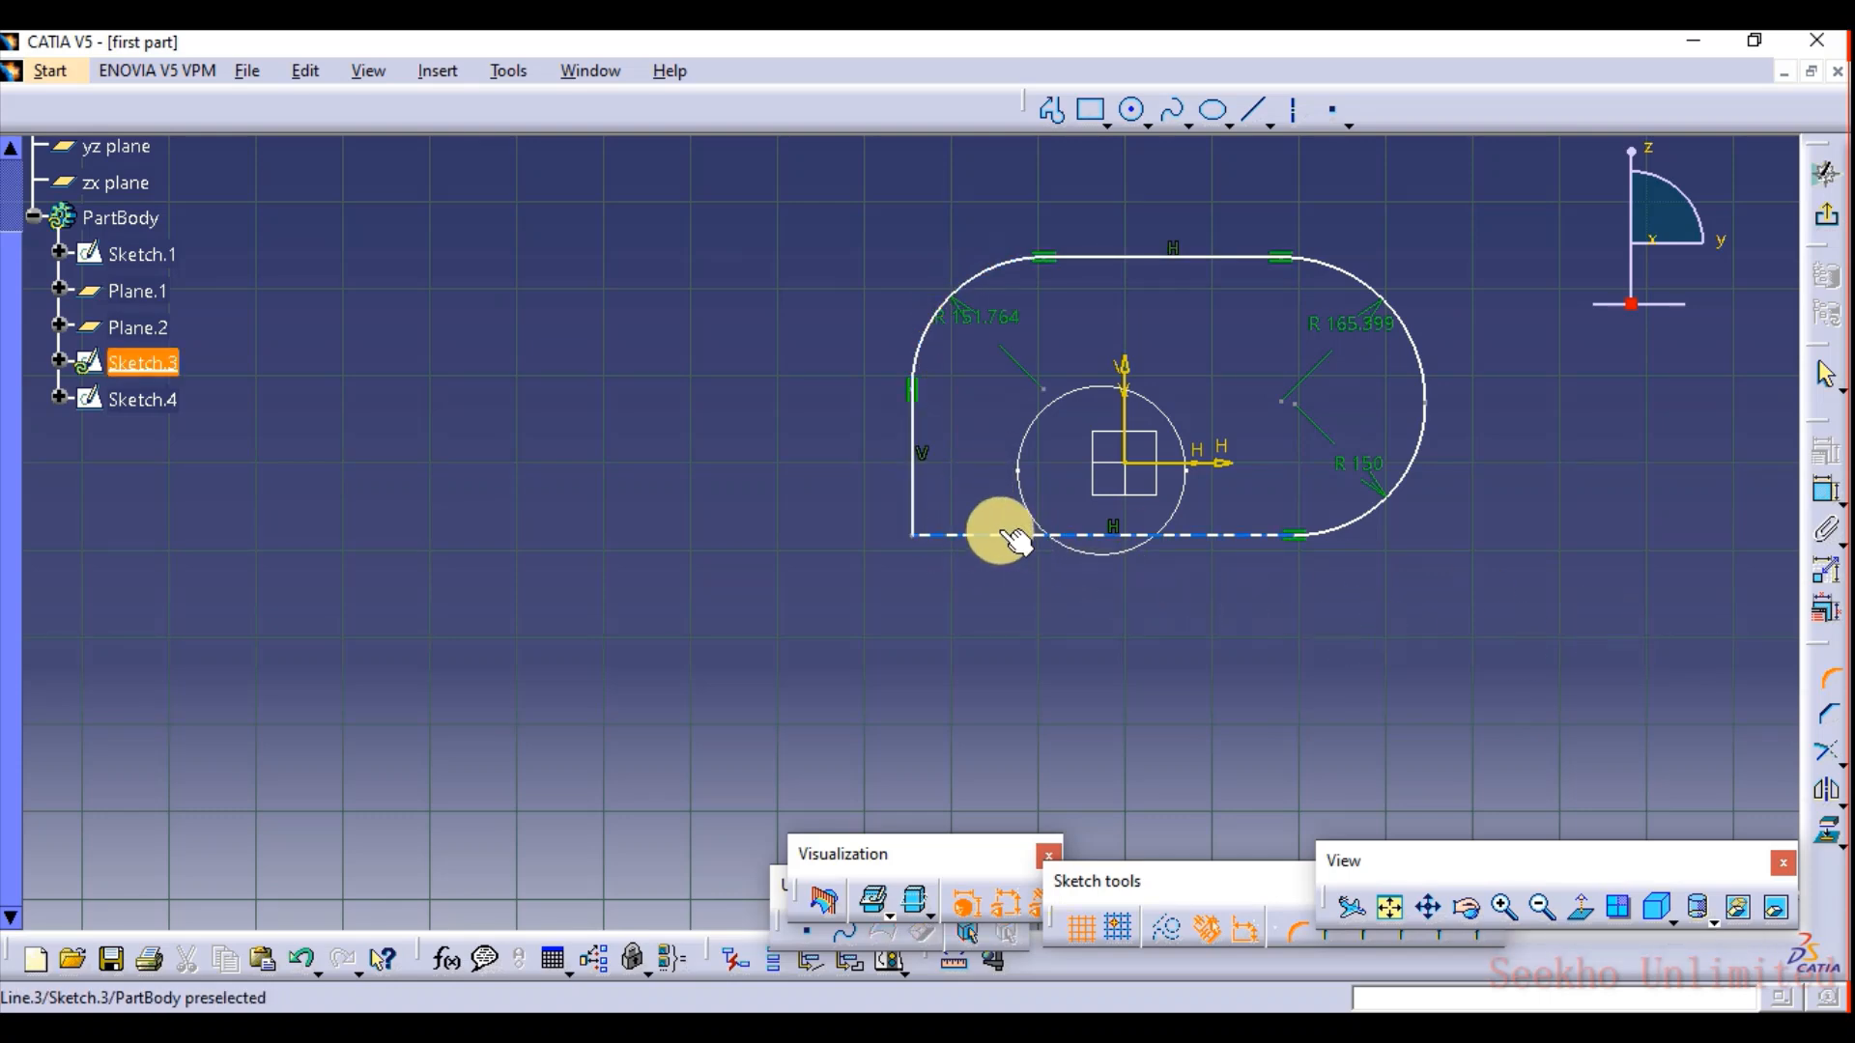
left_click(913, 491)
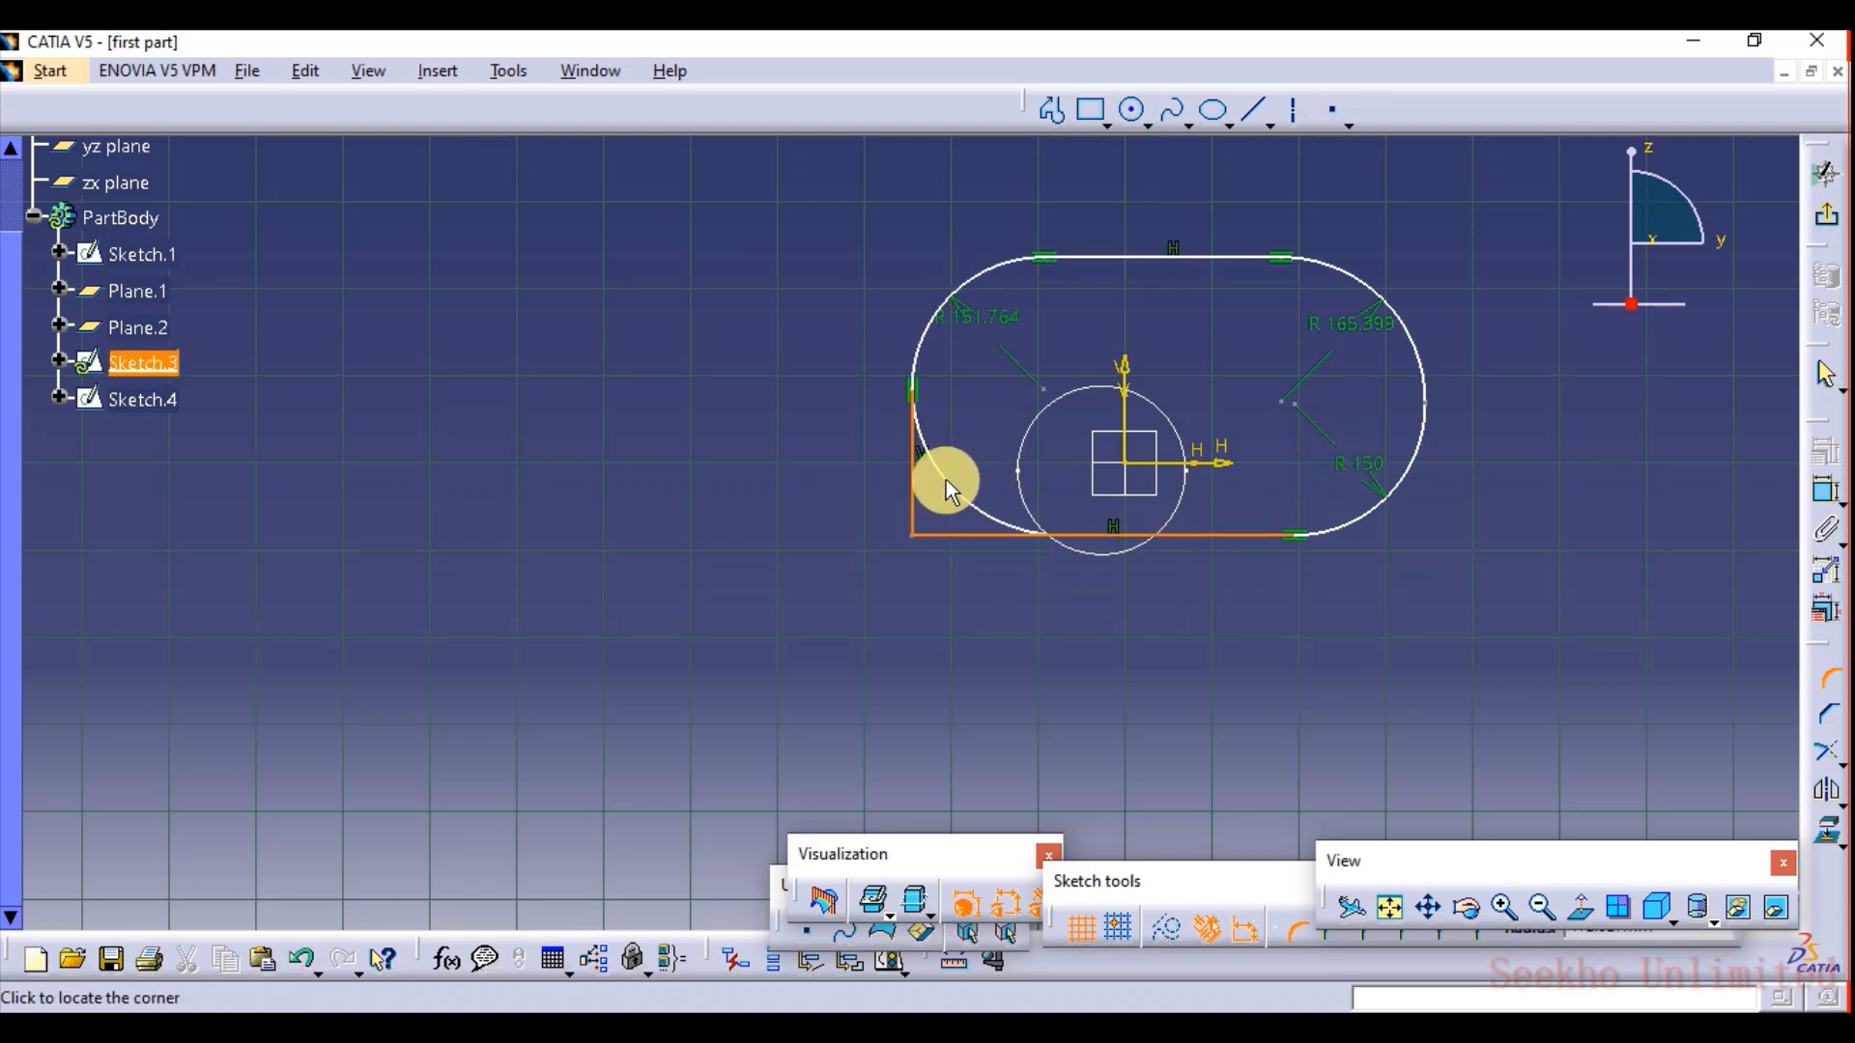
left_click(945, 495)
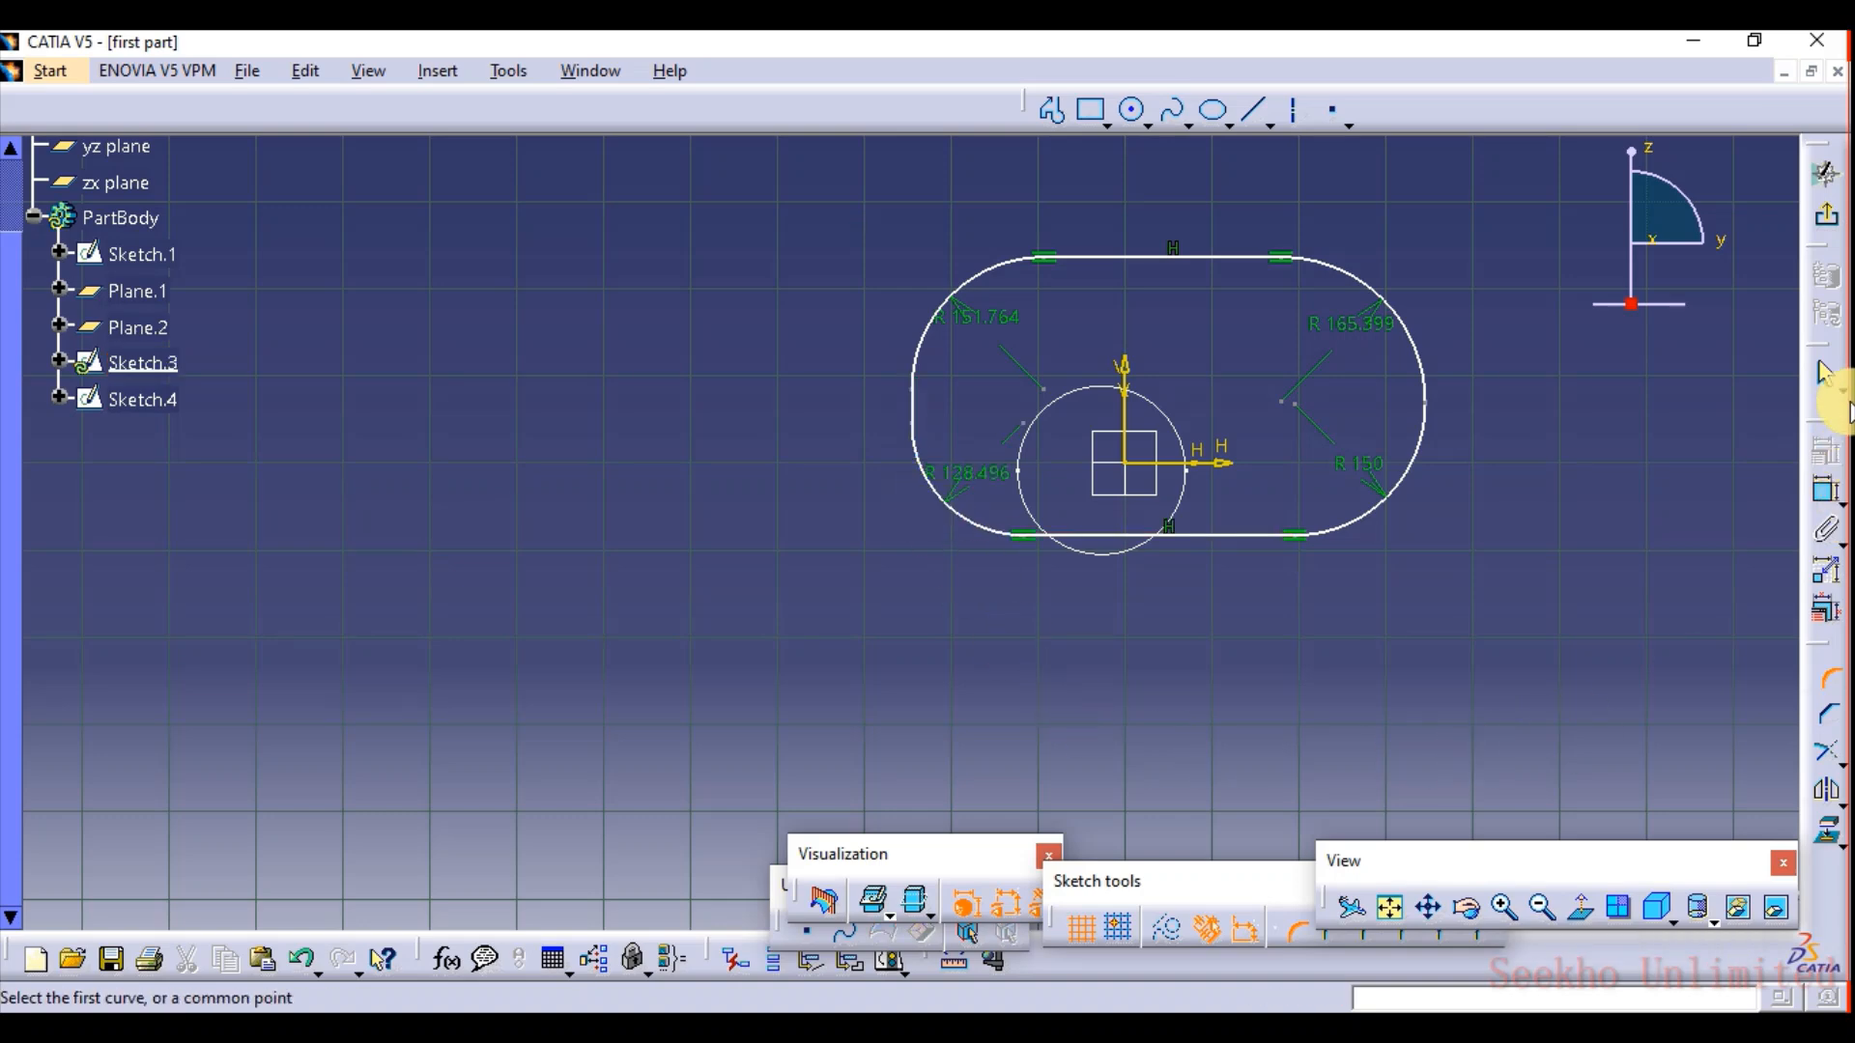
left_click(1836, 228)
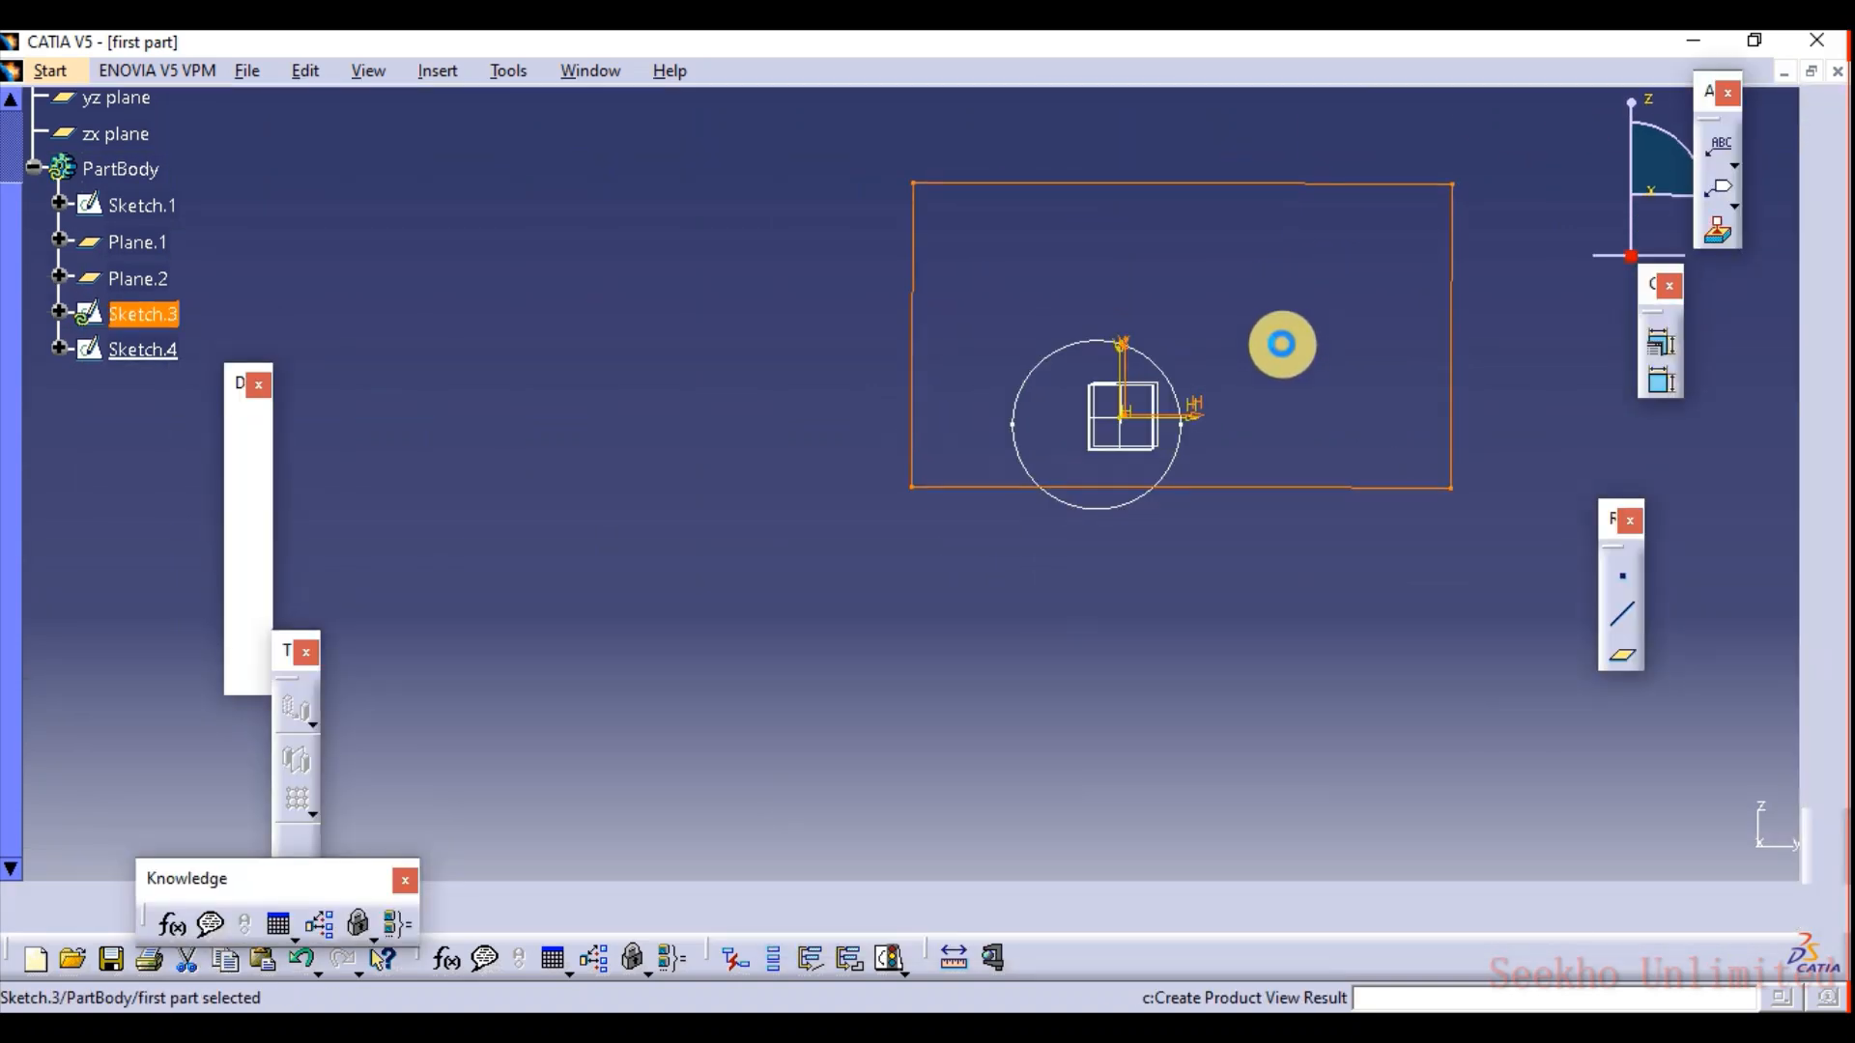
left_click(1227, 427)
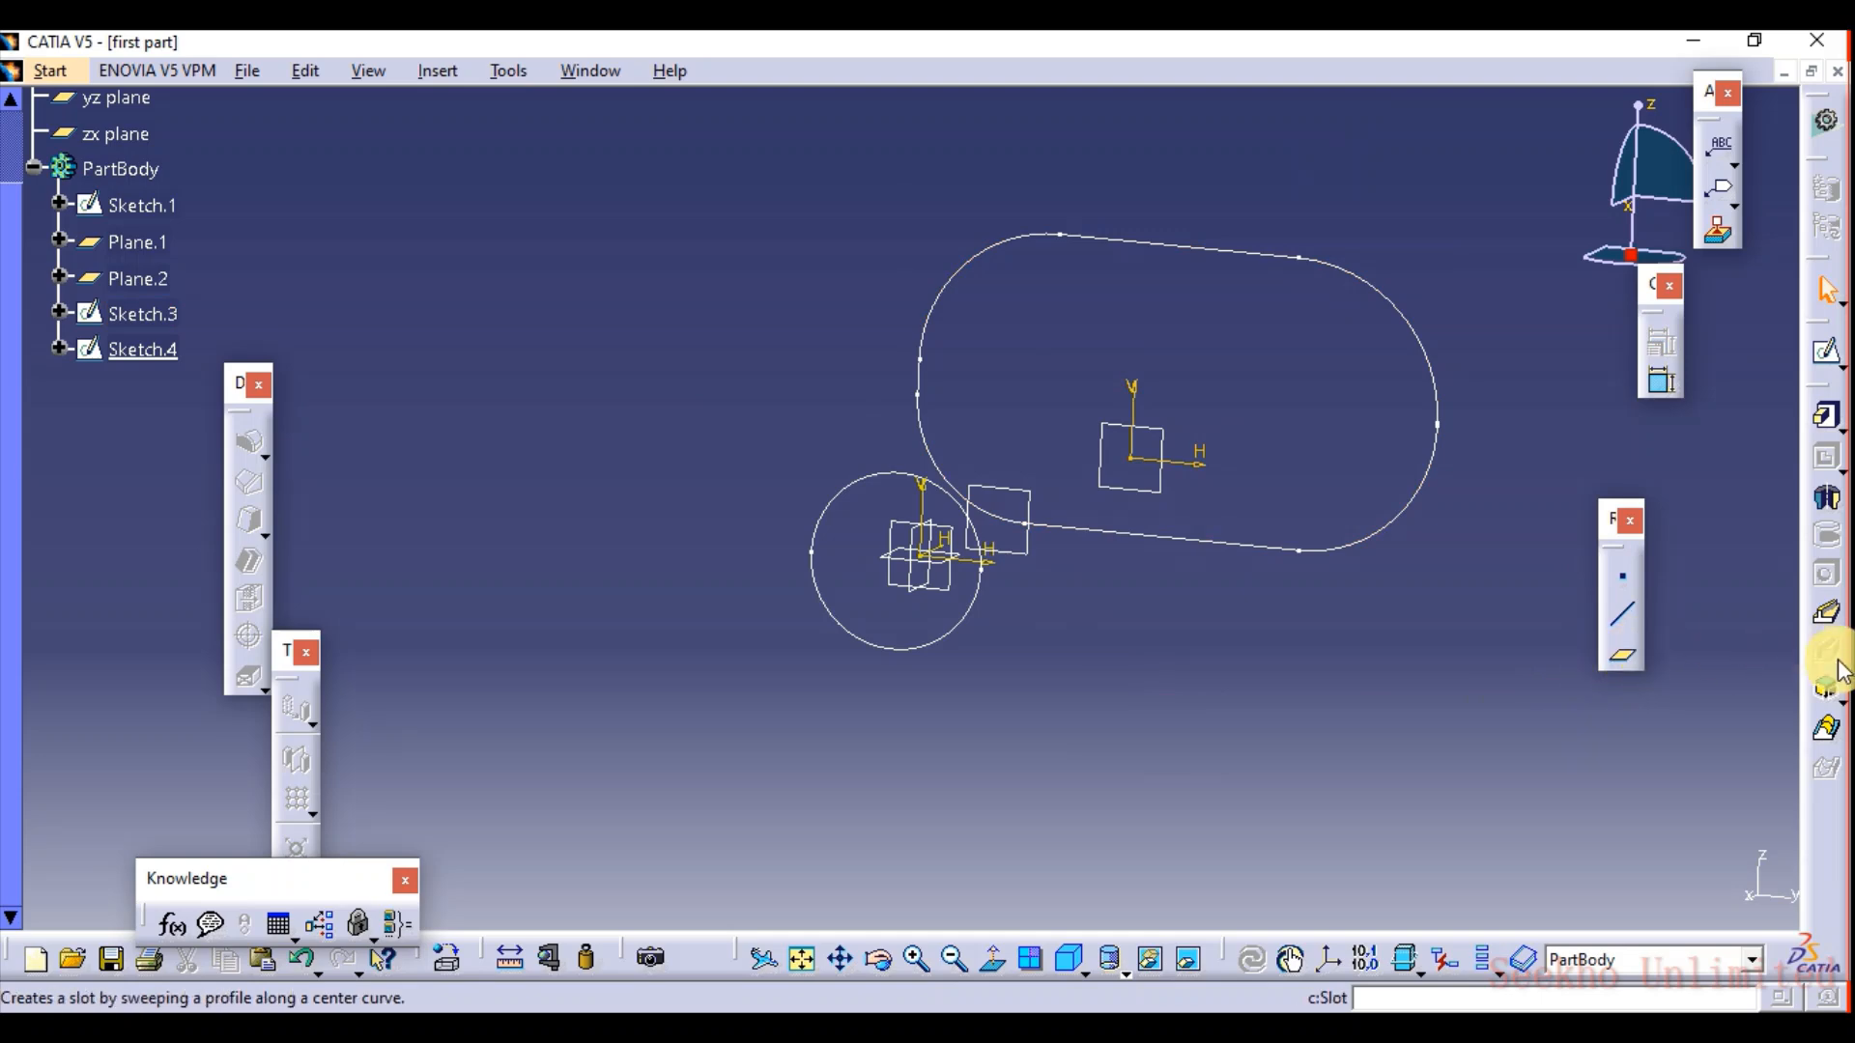
Try to preview a multi-sections solid between the circle of Sketch.1 and the rounded rectangle of Sketch.3.
left_click(1826, 688)
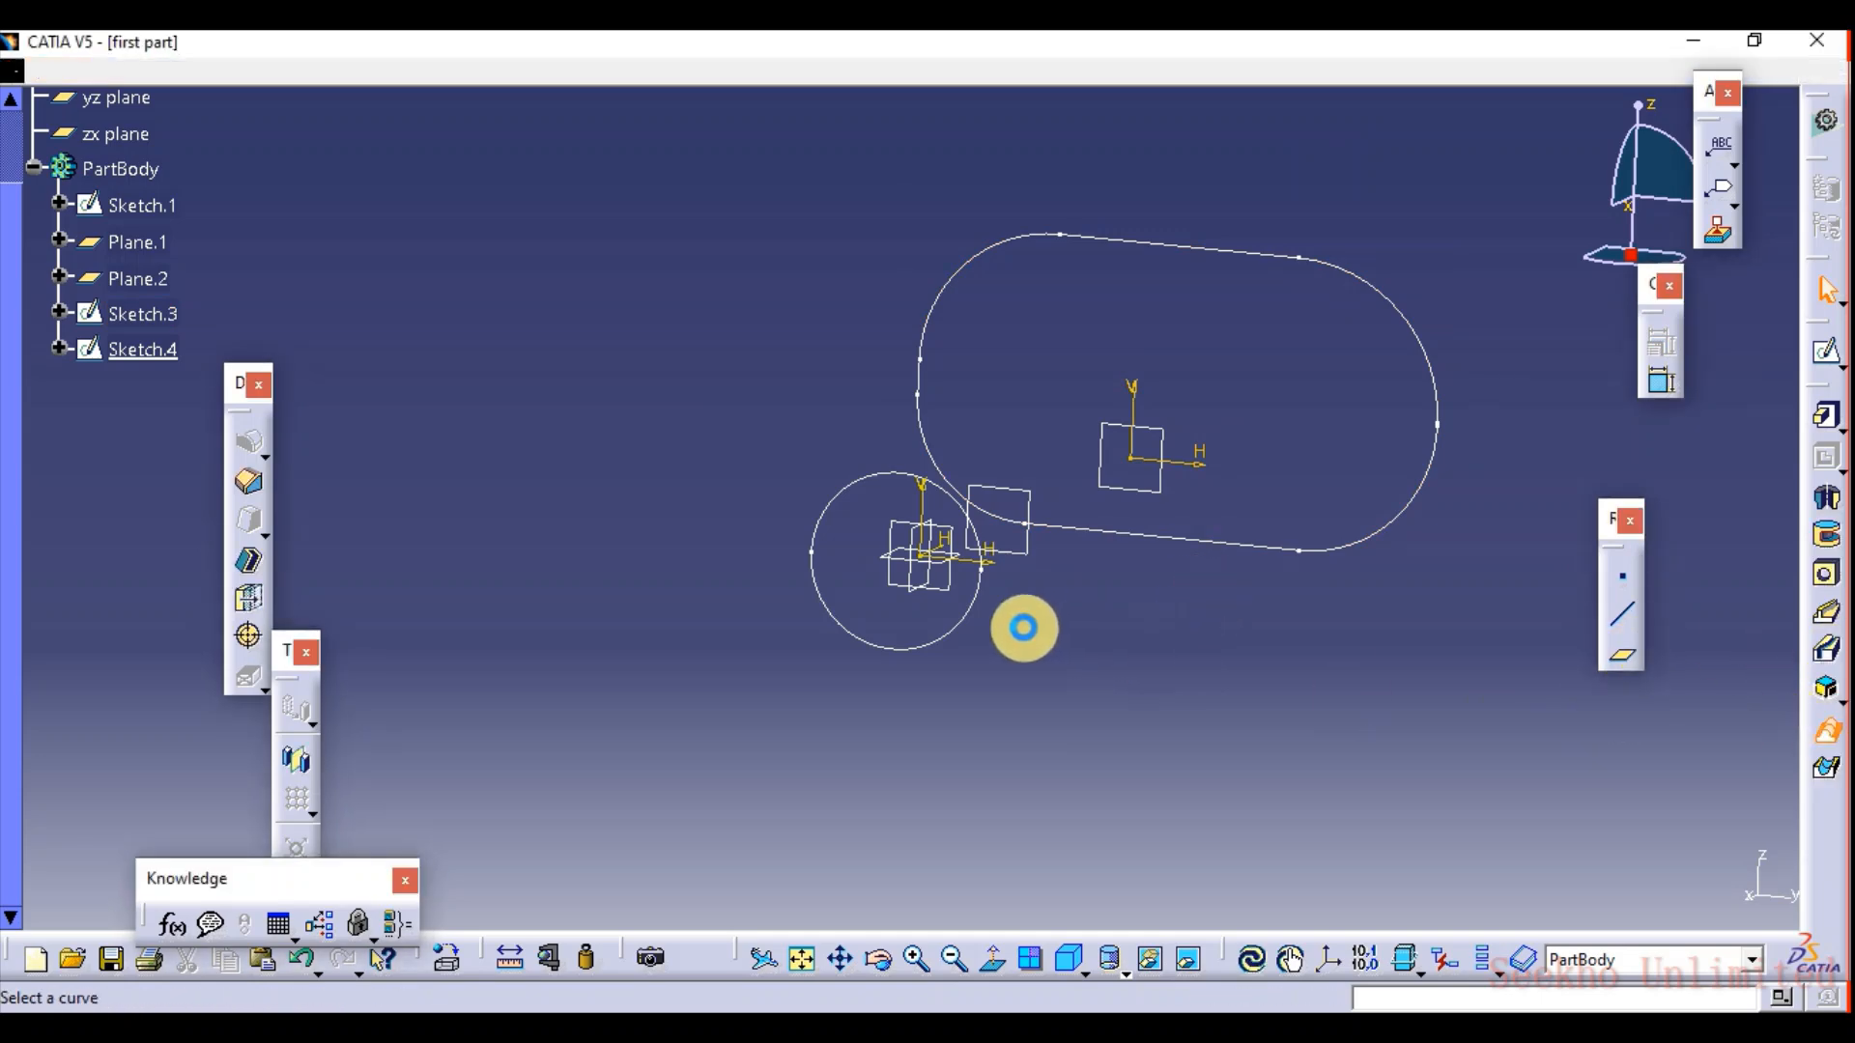
left_click(950, 628)
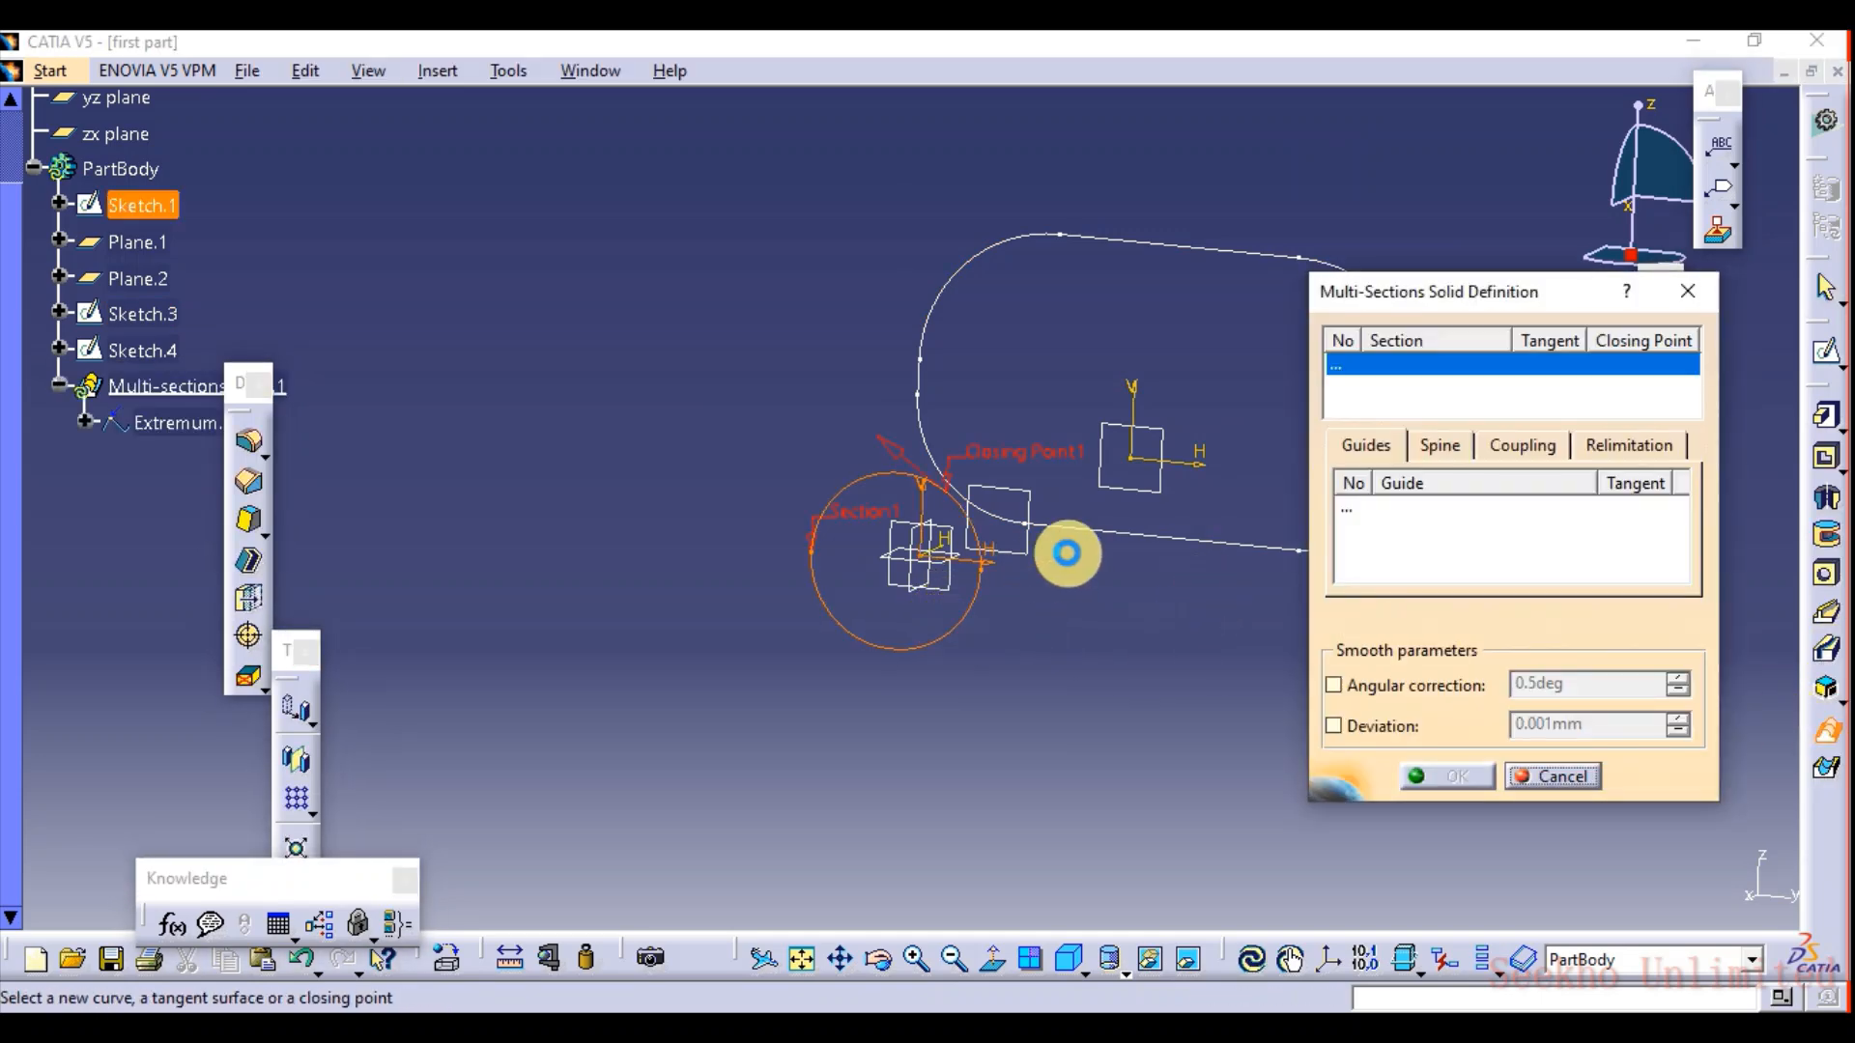
left_click(1187, 549)
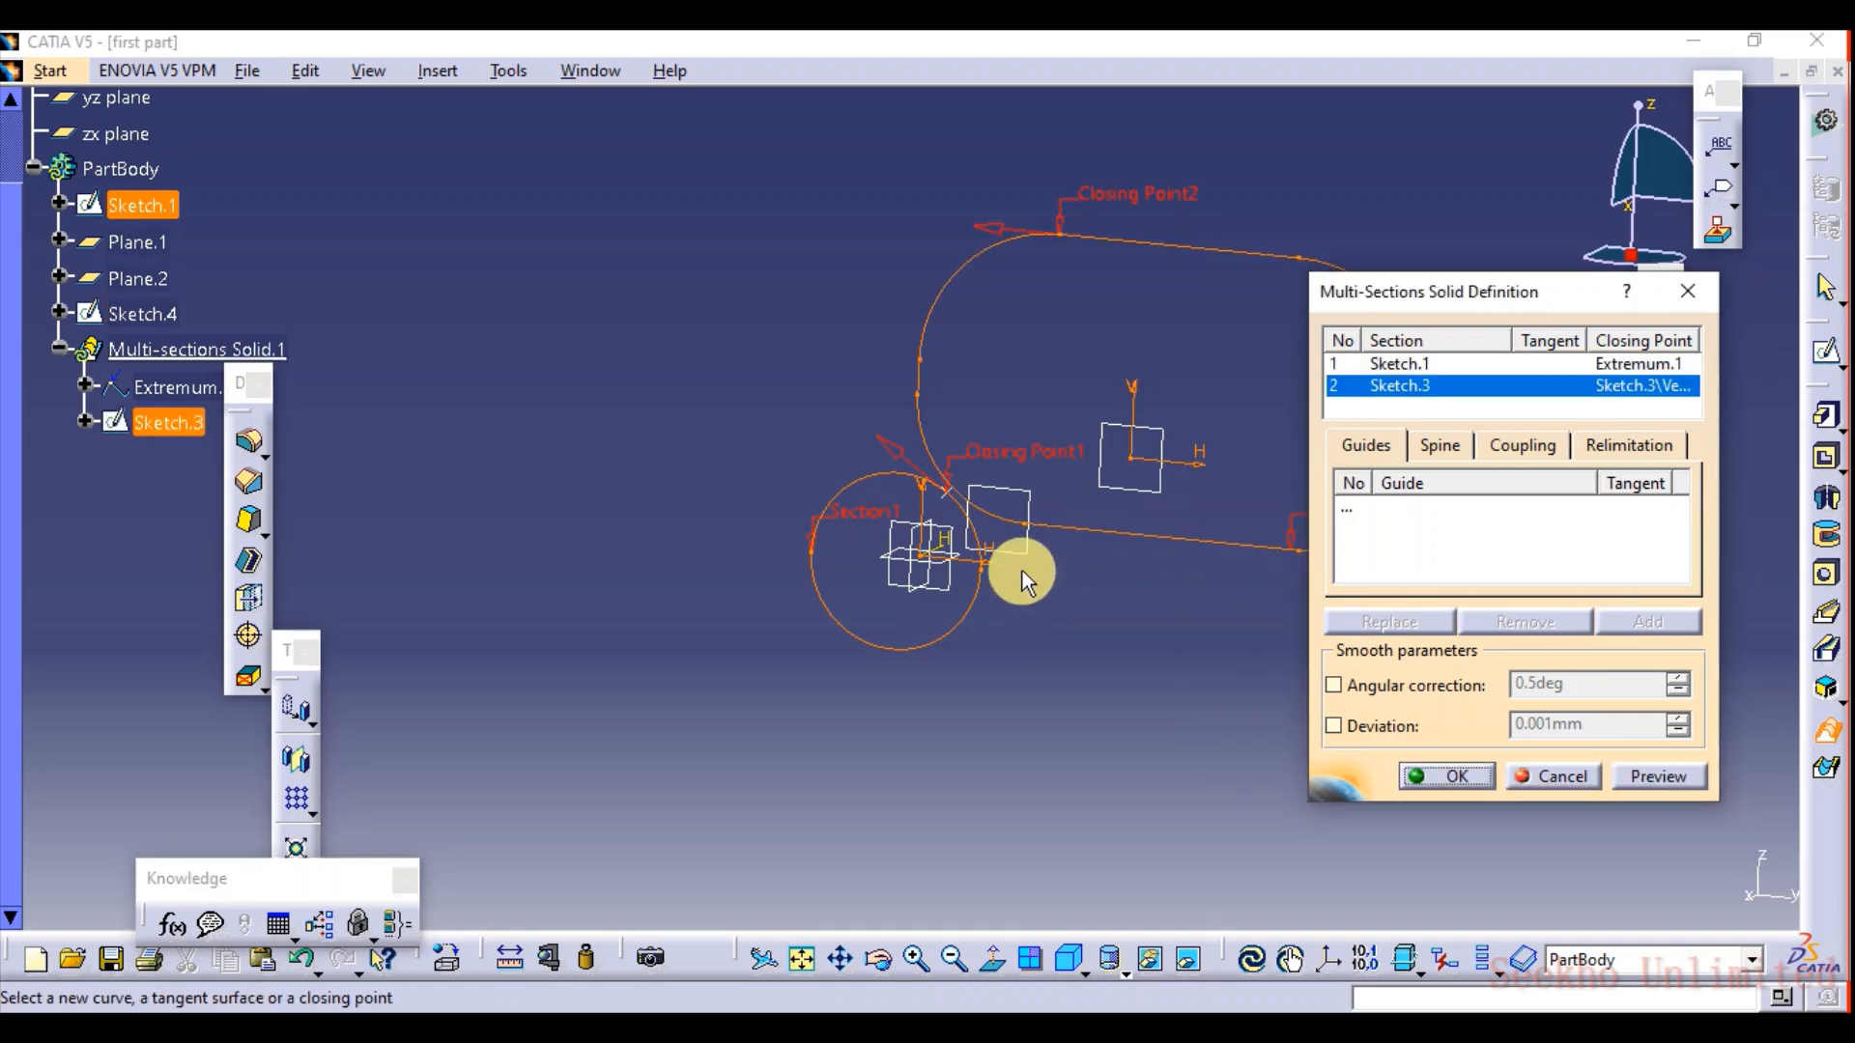
left_click(1662, 776)
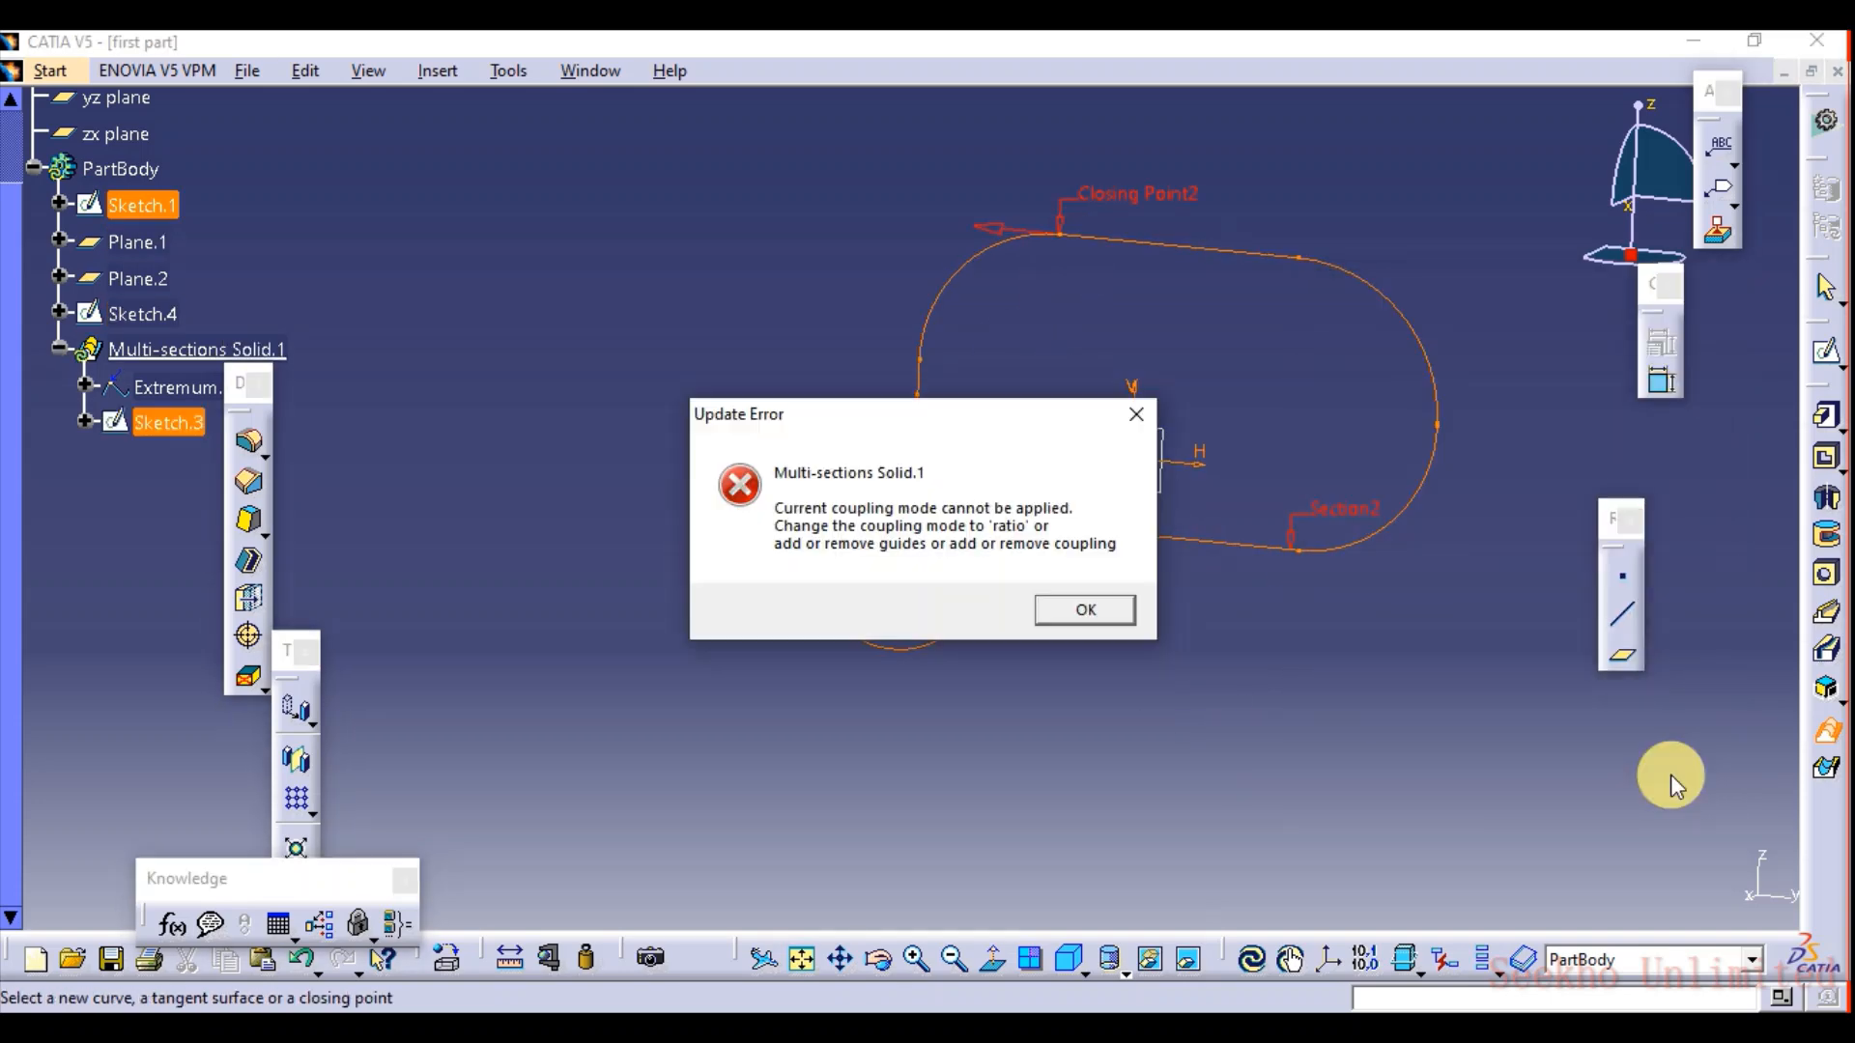
left_click(1092, 613)
mouse_move(934, 481)
middle_mouse_down()
mouse_move(749, 476)
mouse_move(837, 618)
mouse_move(916, 567)
mouse_move(927, 506)
mouse_move(821, 507)
mouse_move(882, 414)
mouse_move(873, 495)
middle_mouse_up()
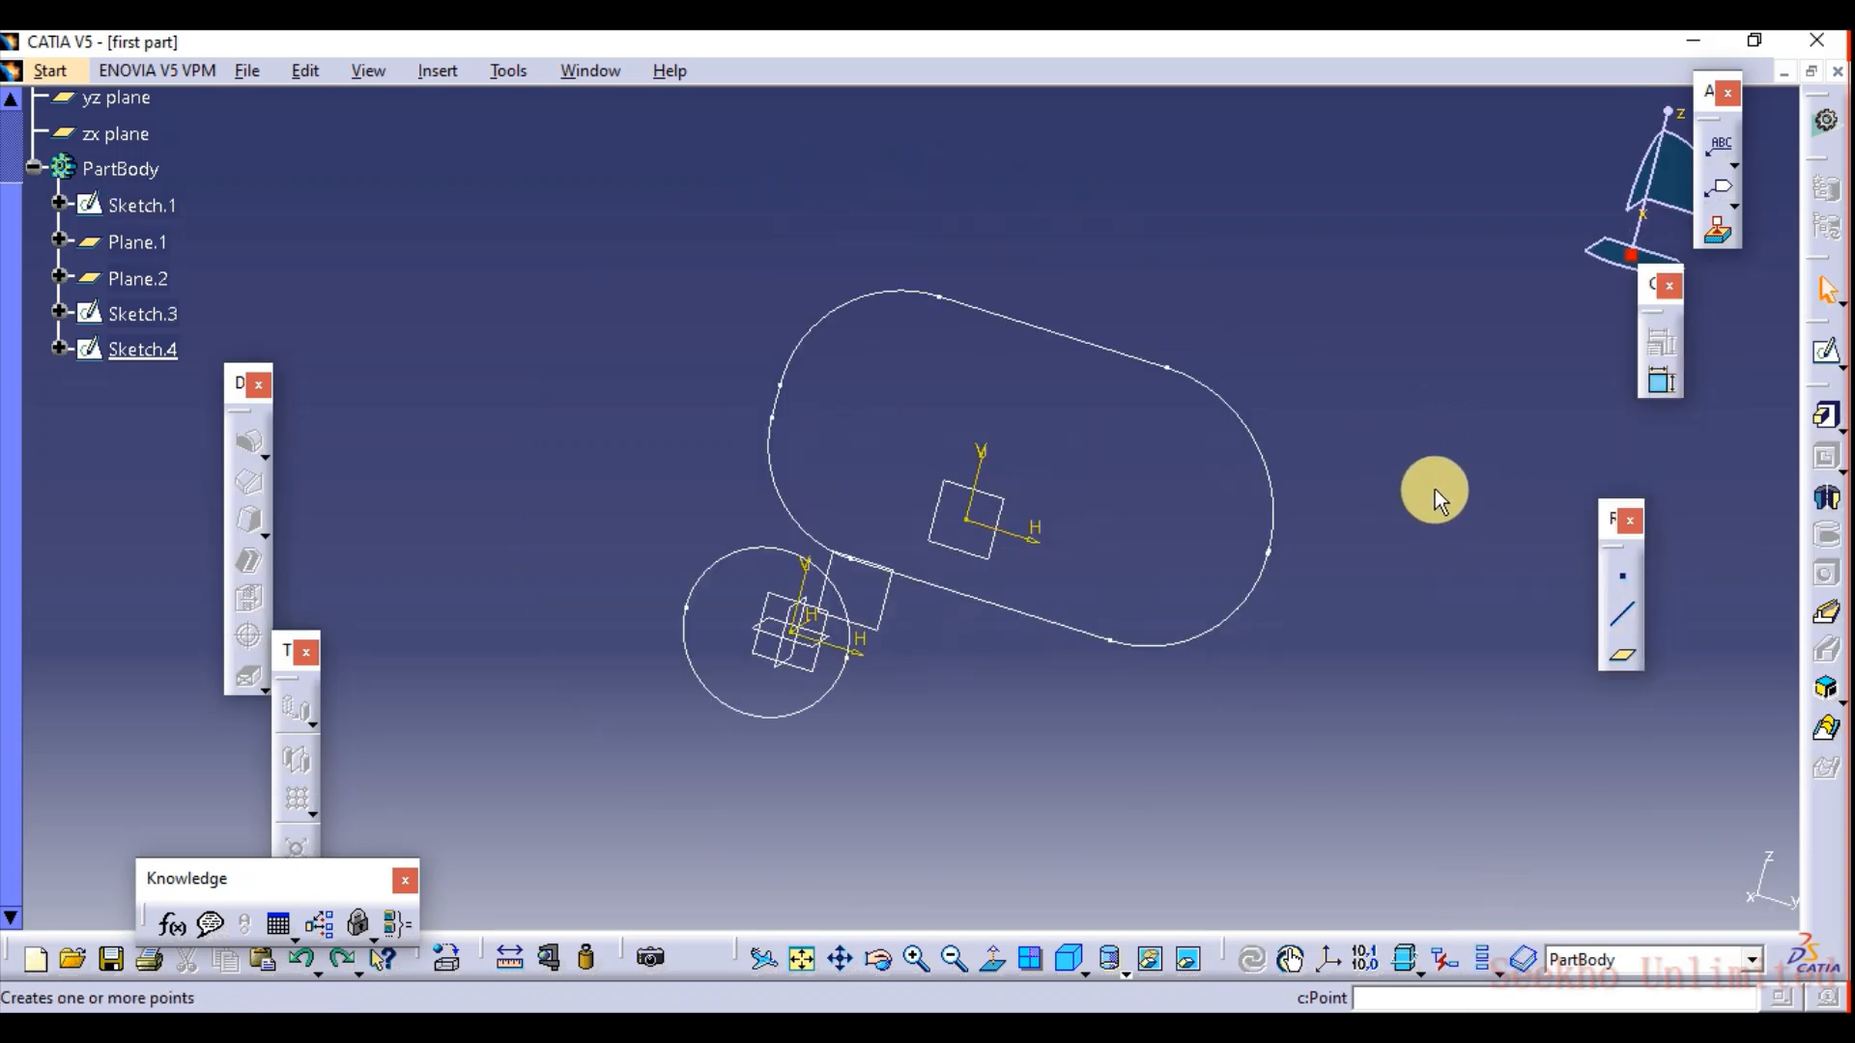
Create an on-curve point on Sketch.3 at the right end of its upper straight edge, about 1290 mm along the curve.
left_click(1626, 593)
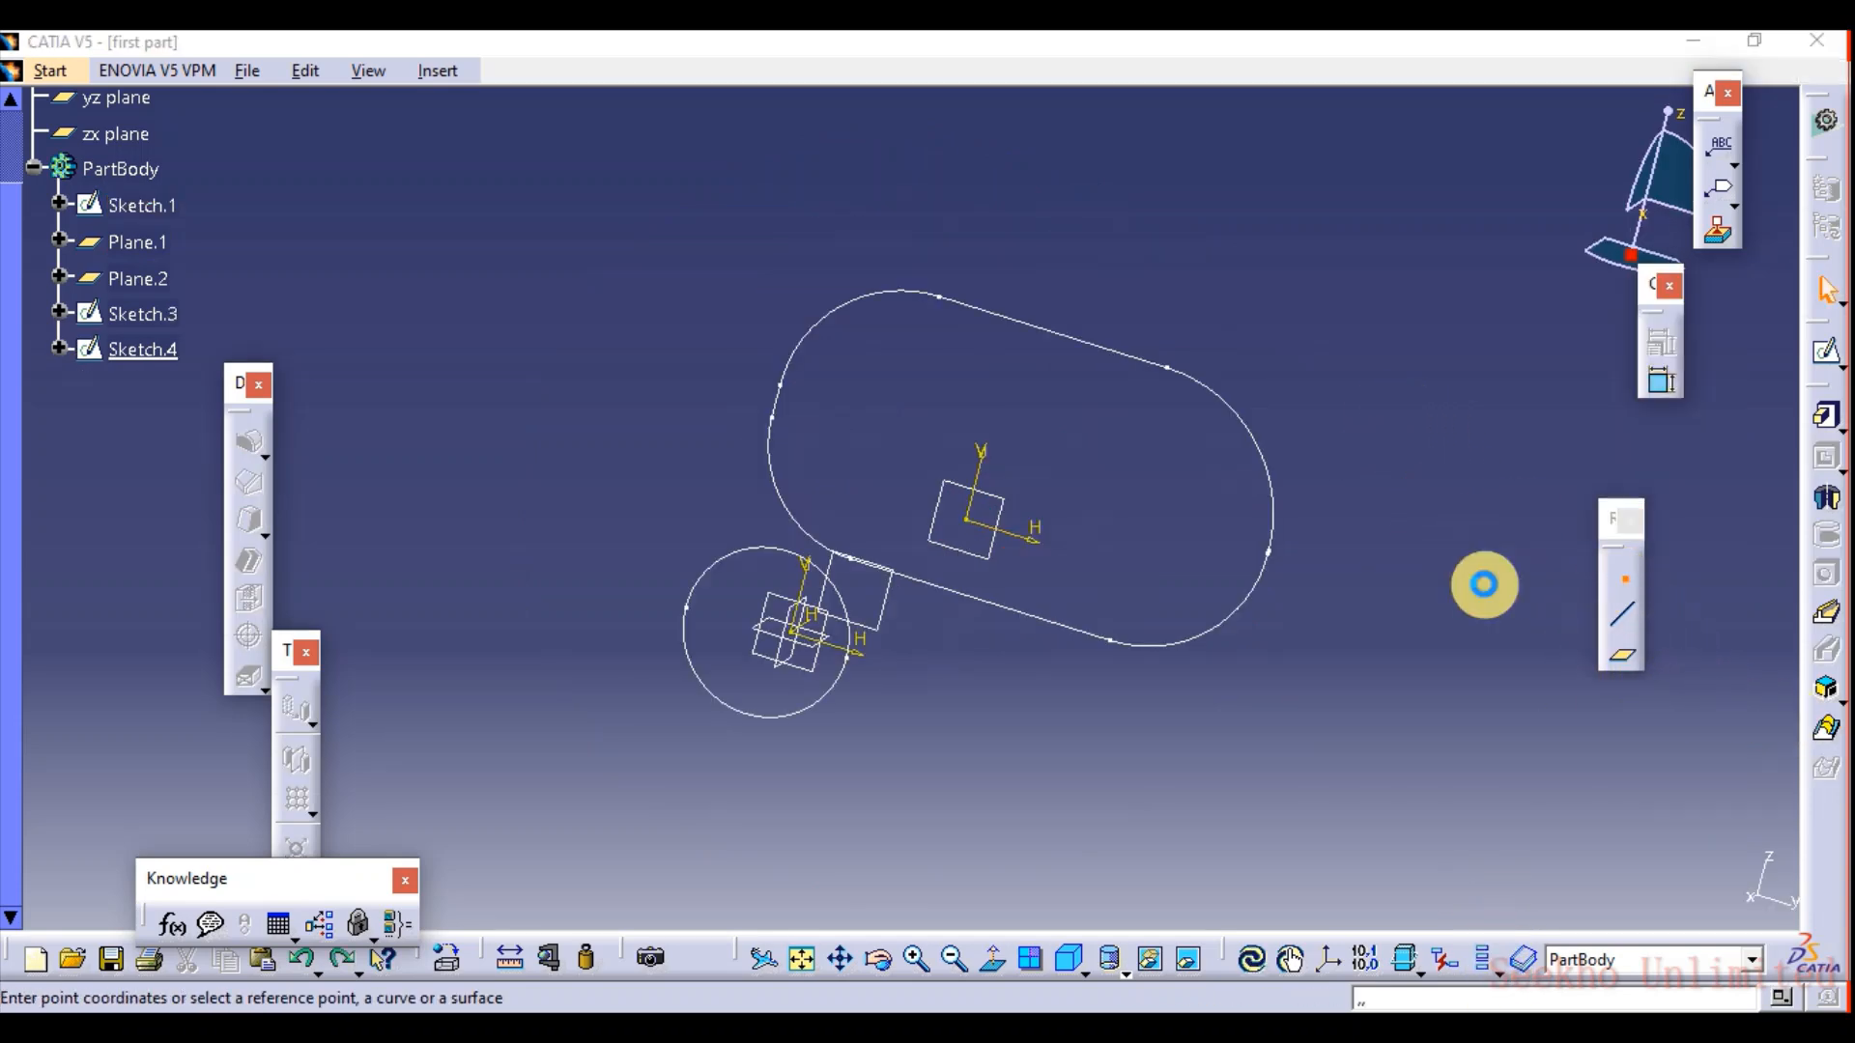
left_click(1074, 343)
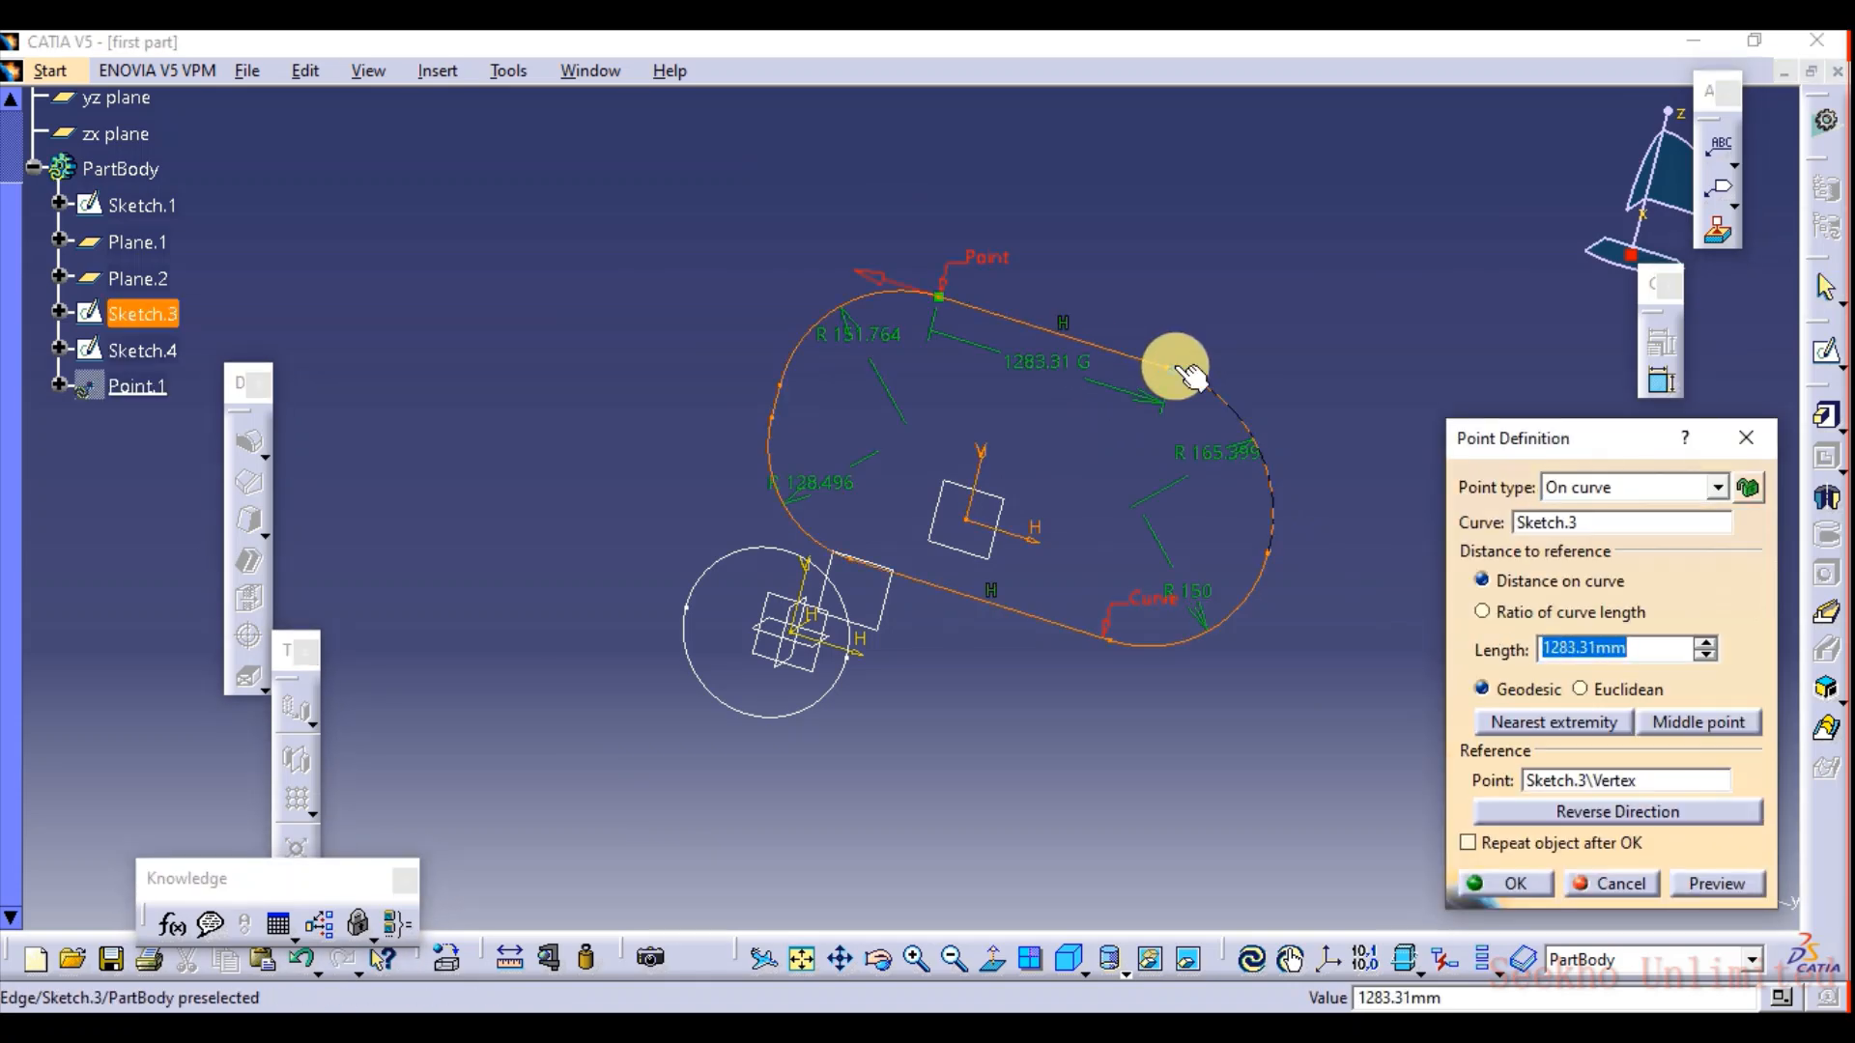
left_click_drag(1187, 379, 1175, 375)
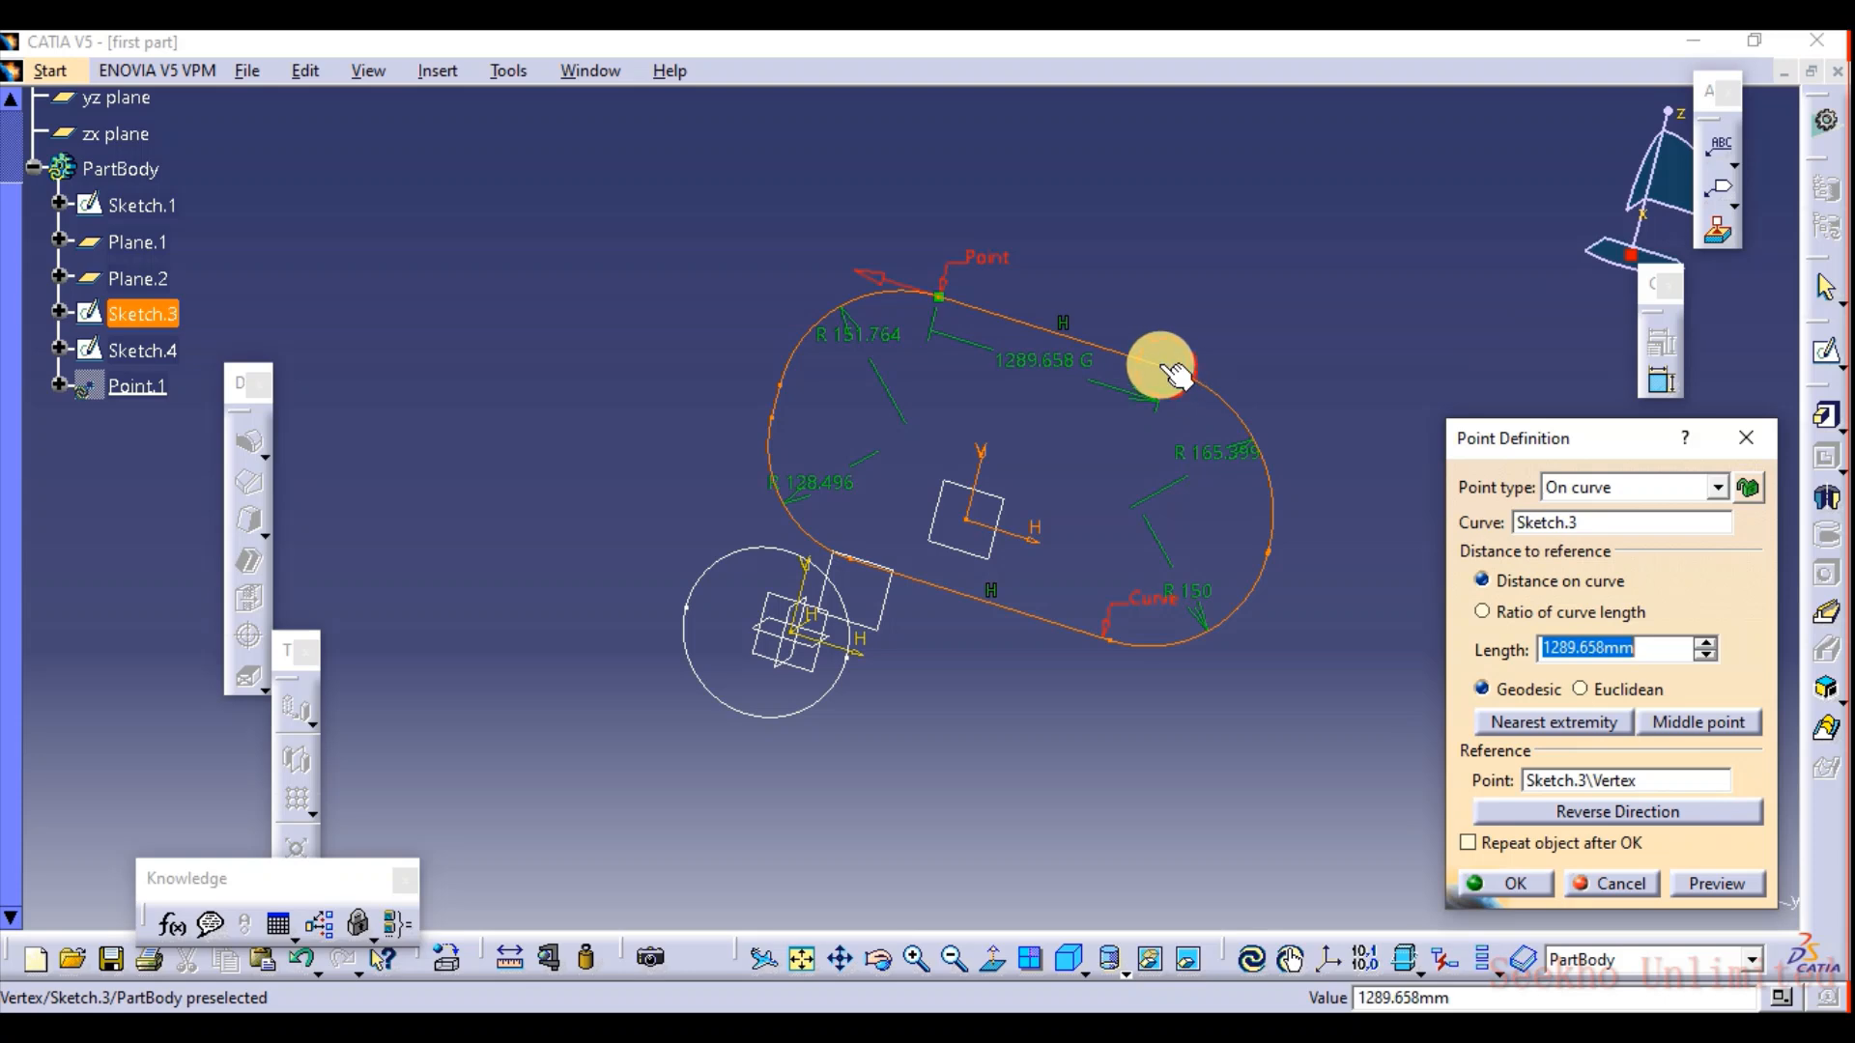
left_click(1177, 375)
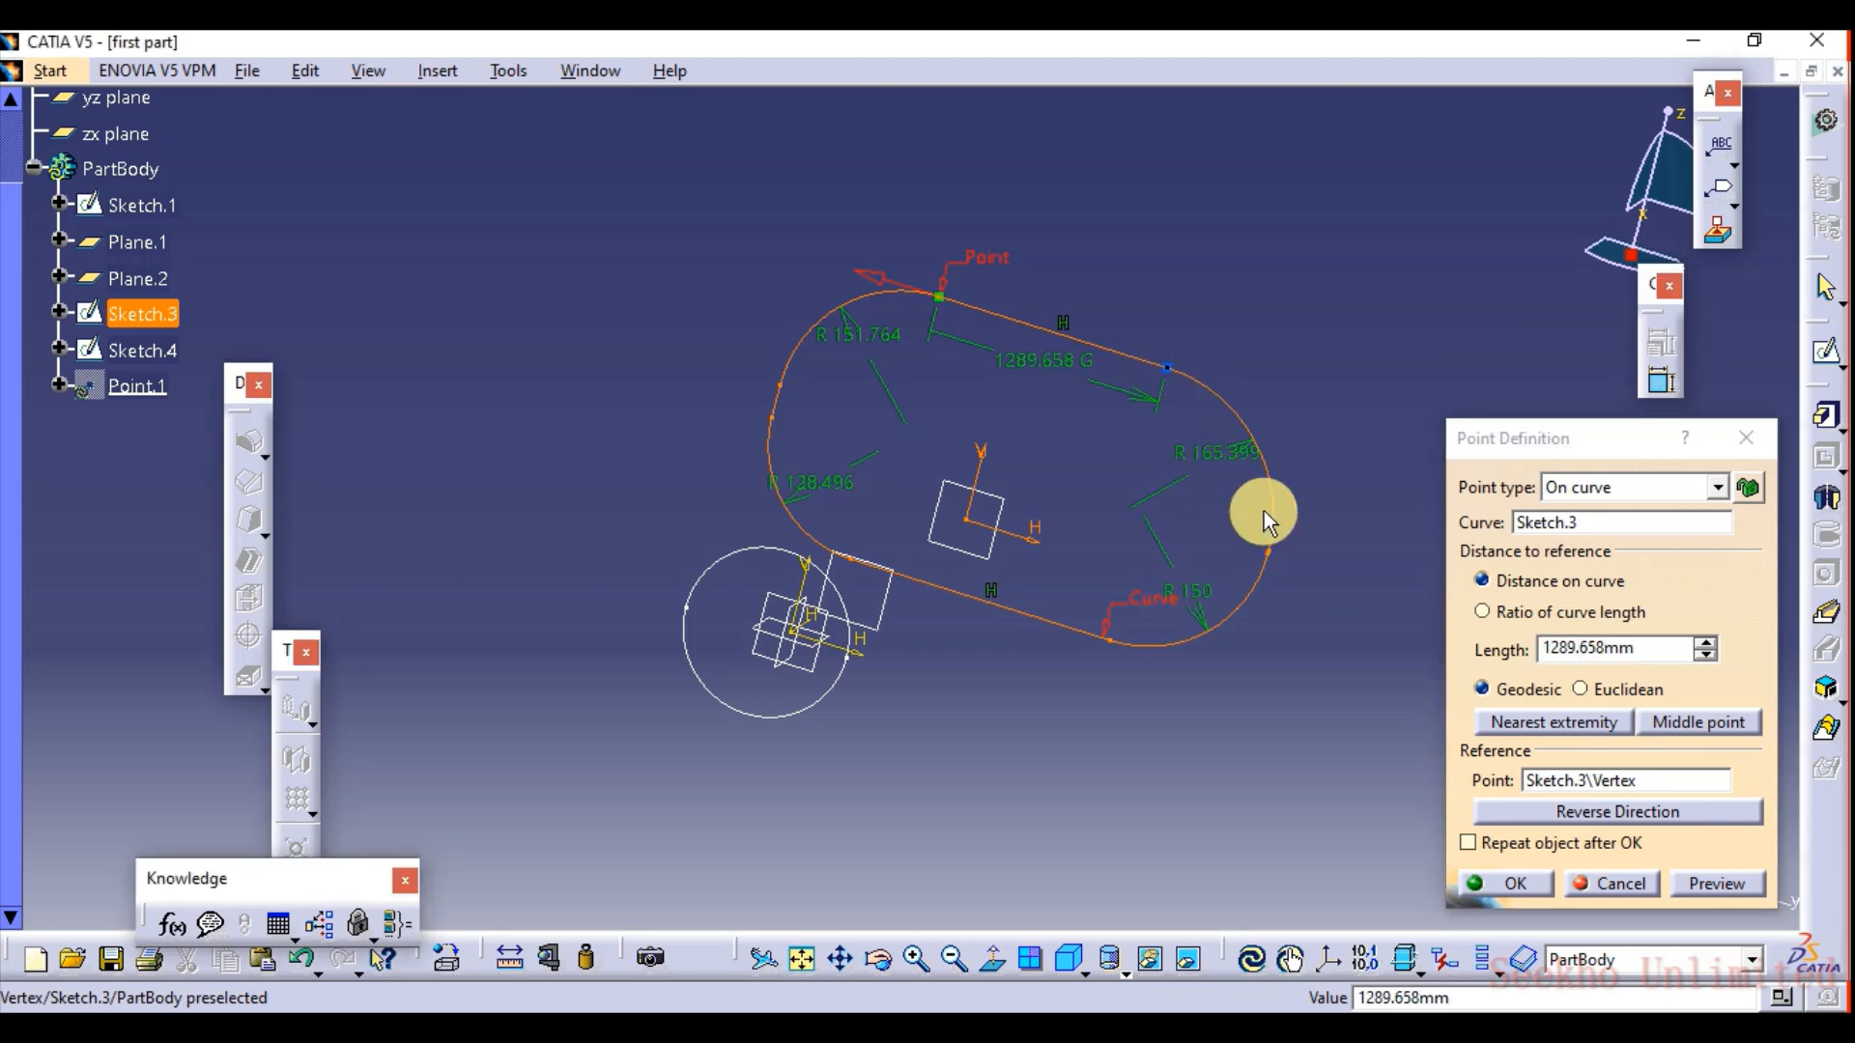
left_click(1542, 885)
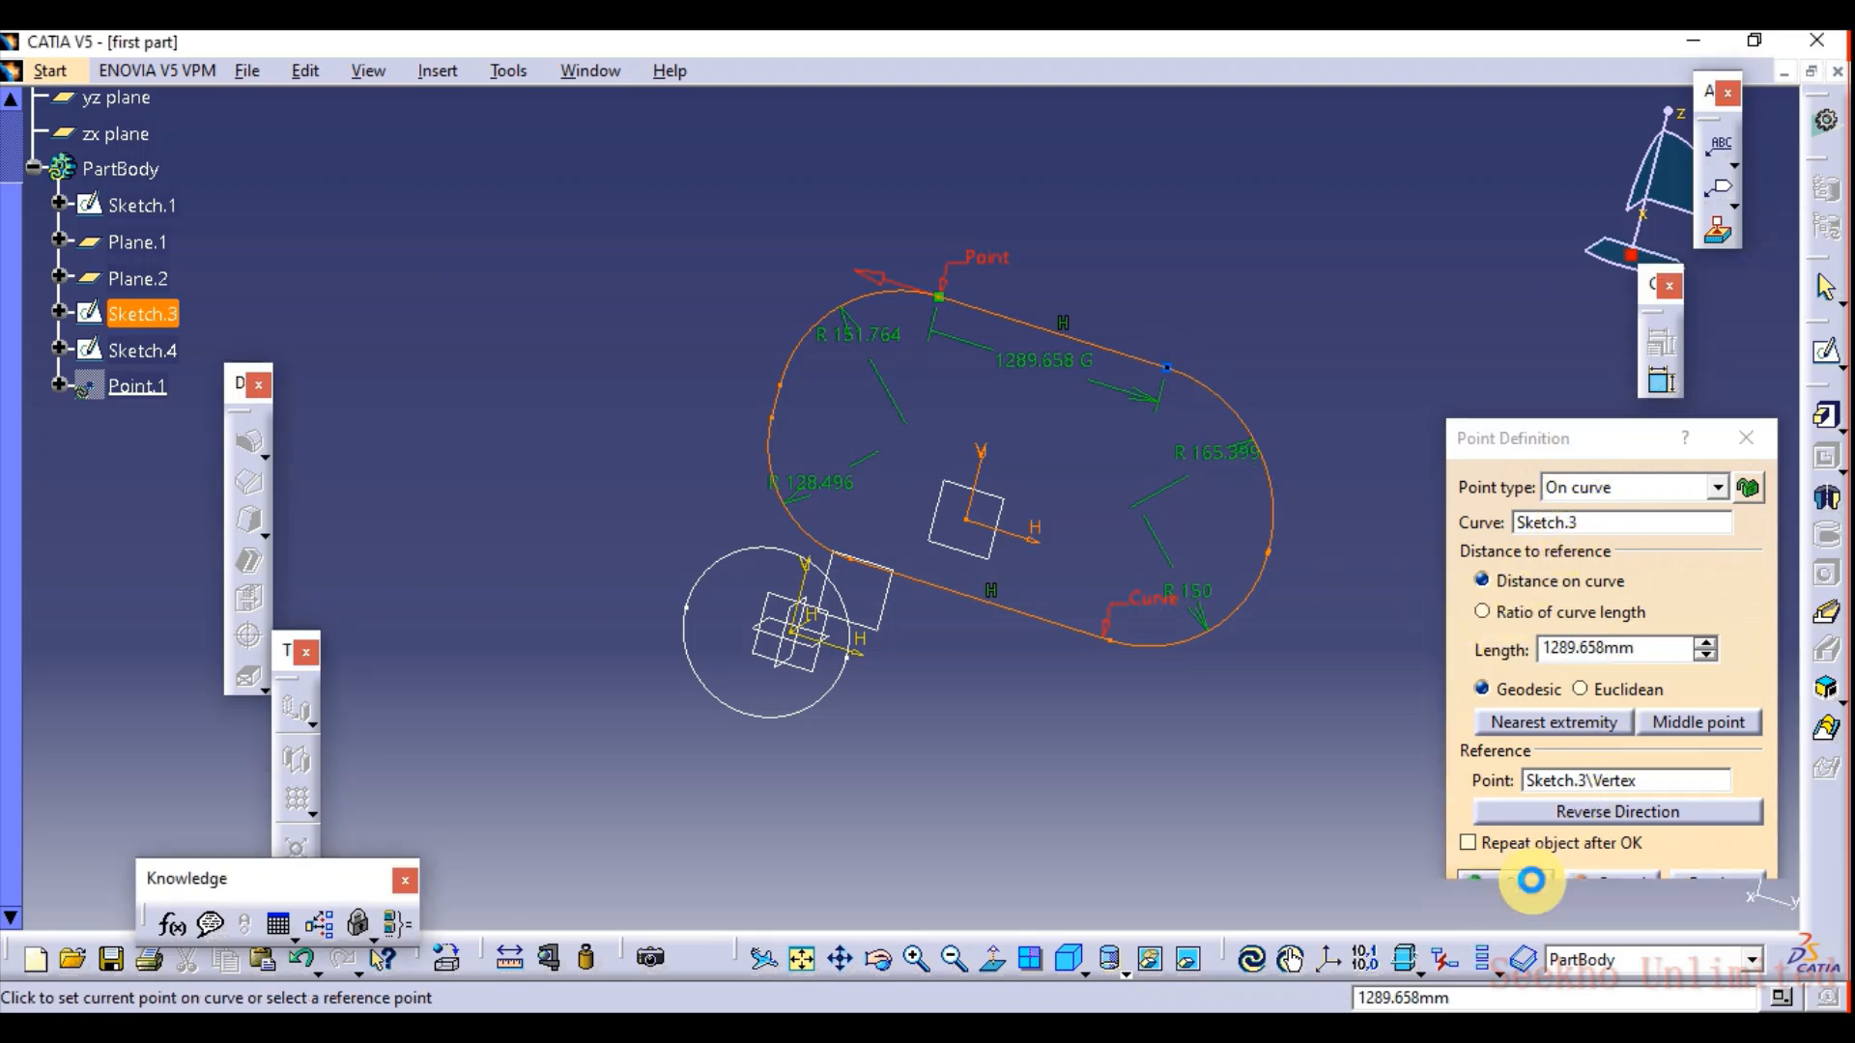
left_click(1370, 568)
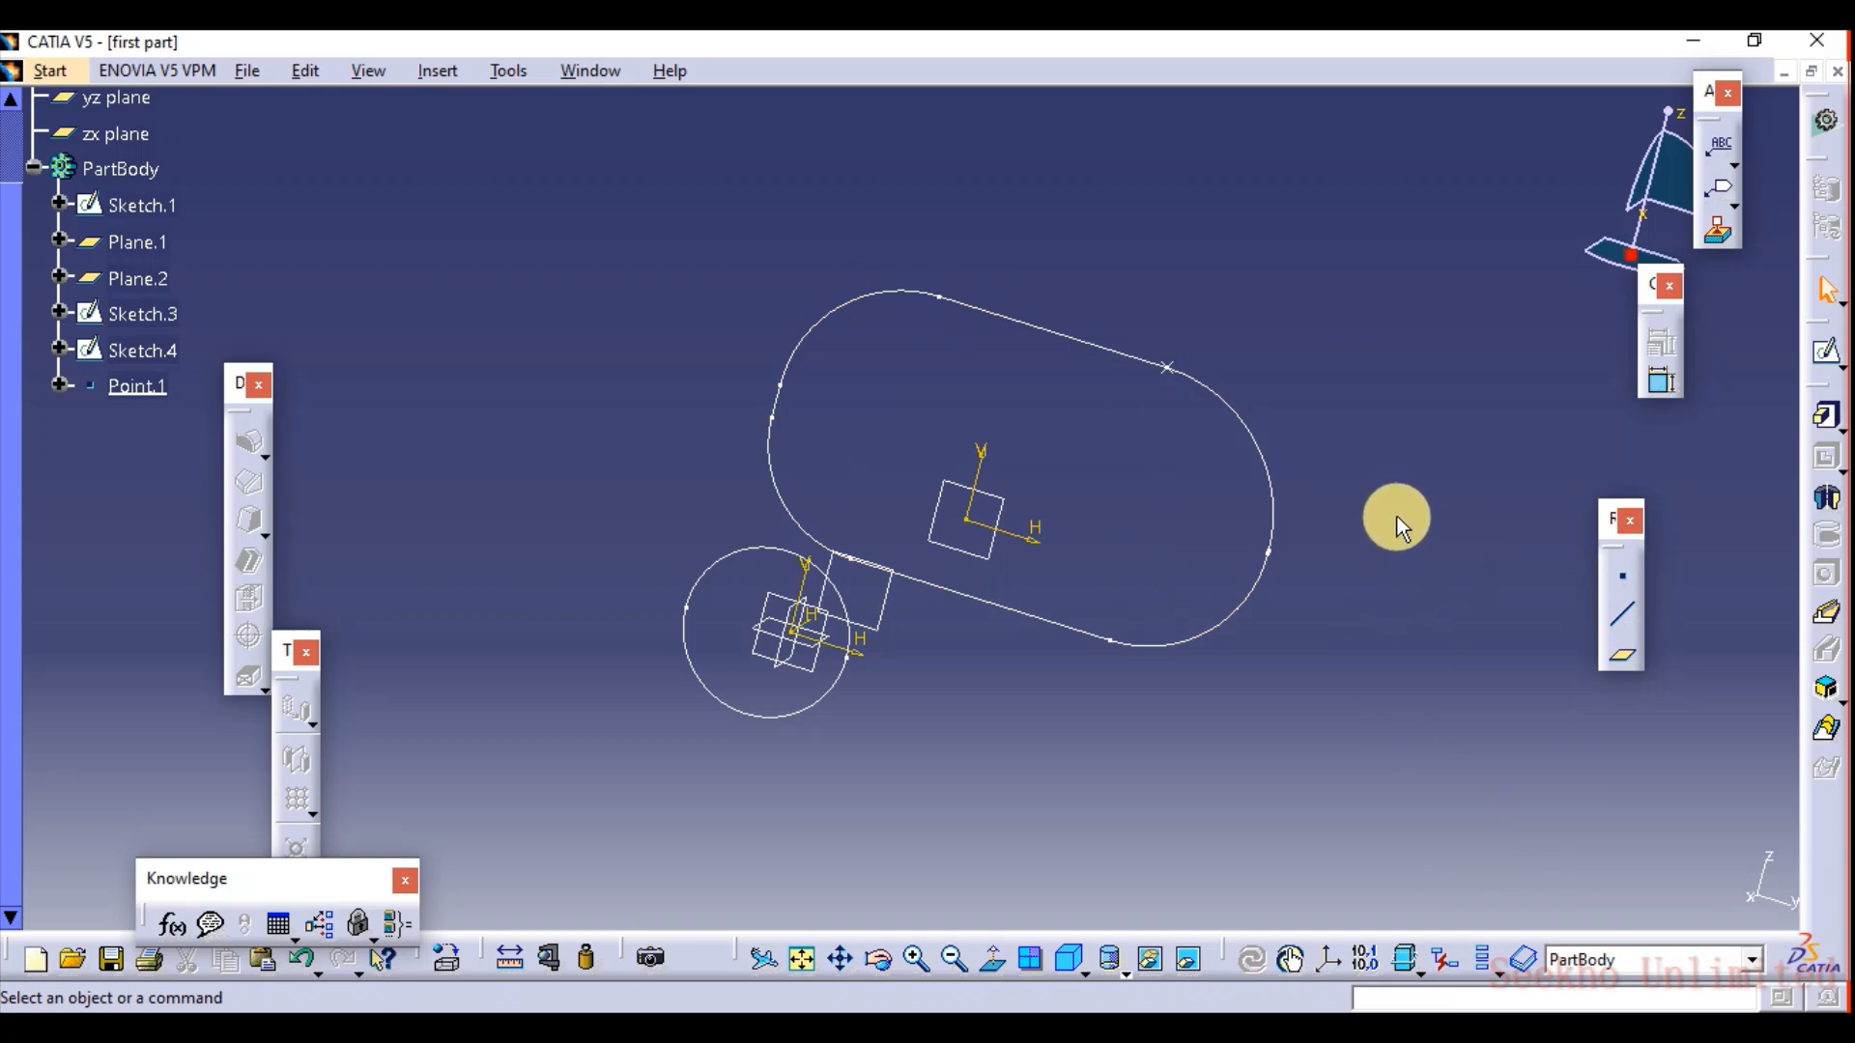
Set up a multi-sections solid from Sketch.1 and Sketch.3, replacing the closing point of Sketch.3 with the point on its upper-right vertex.
middle_click_drag(1105, 497, 1160, 468)
left_click(1827, 726)
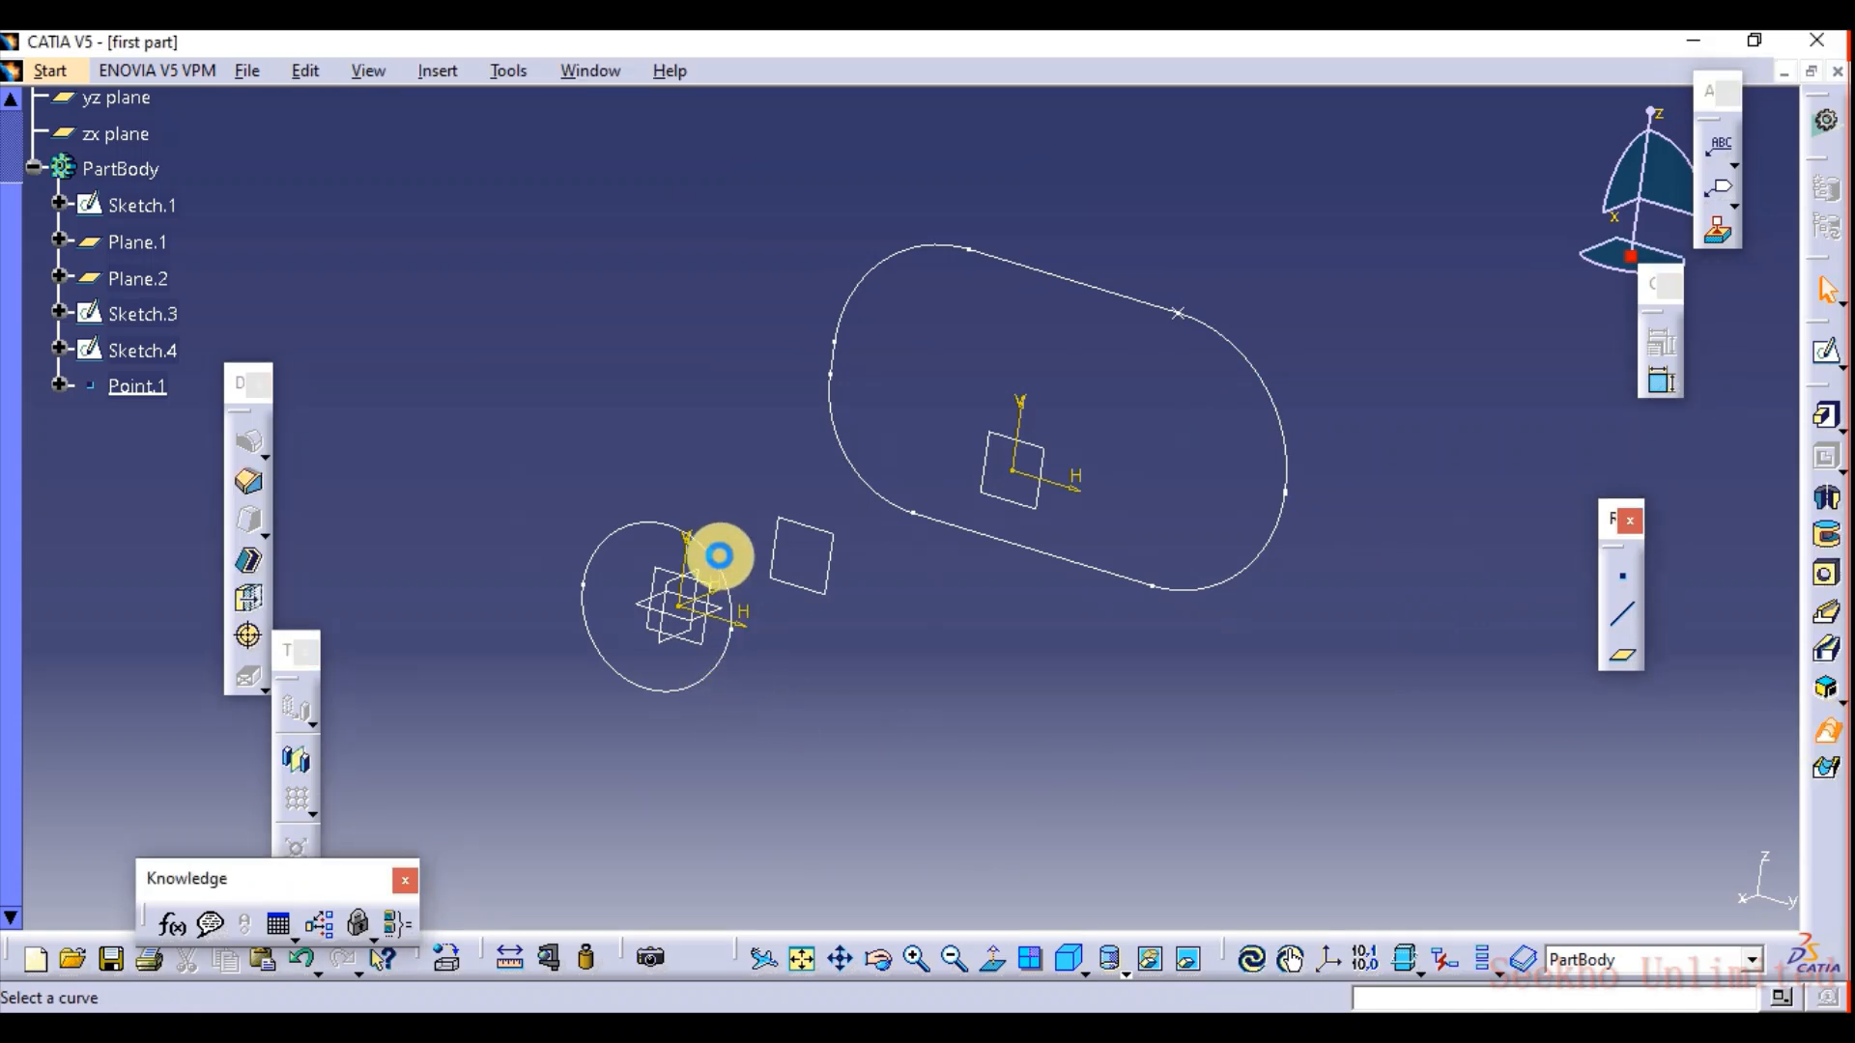
left_click(719, 555)
left_click(1071, 285)
right_click(1058, 216)
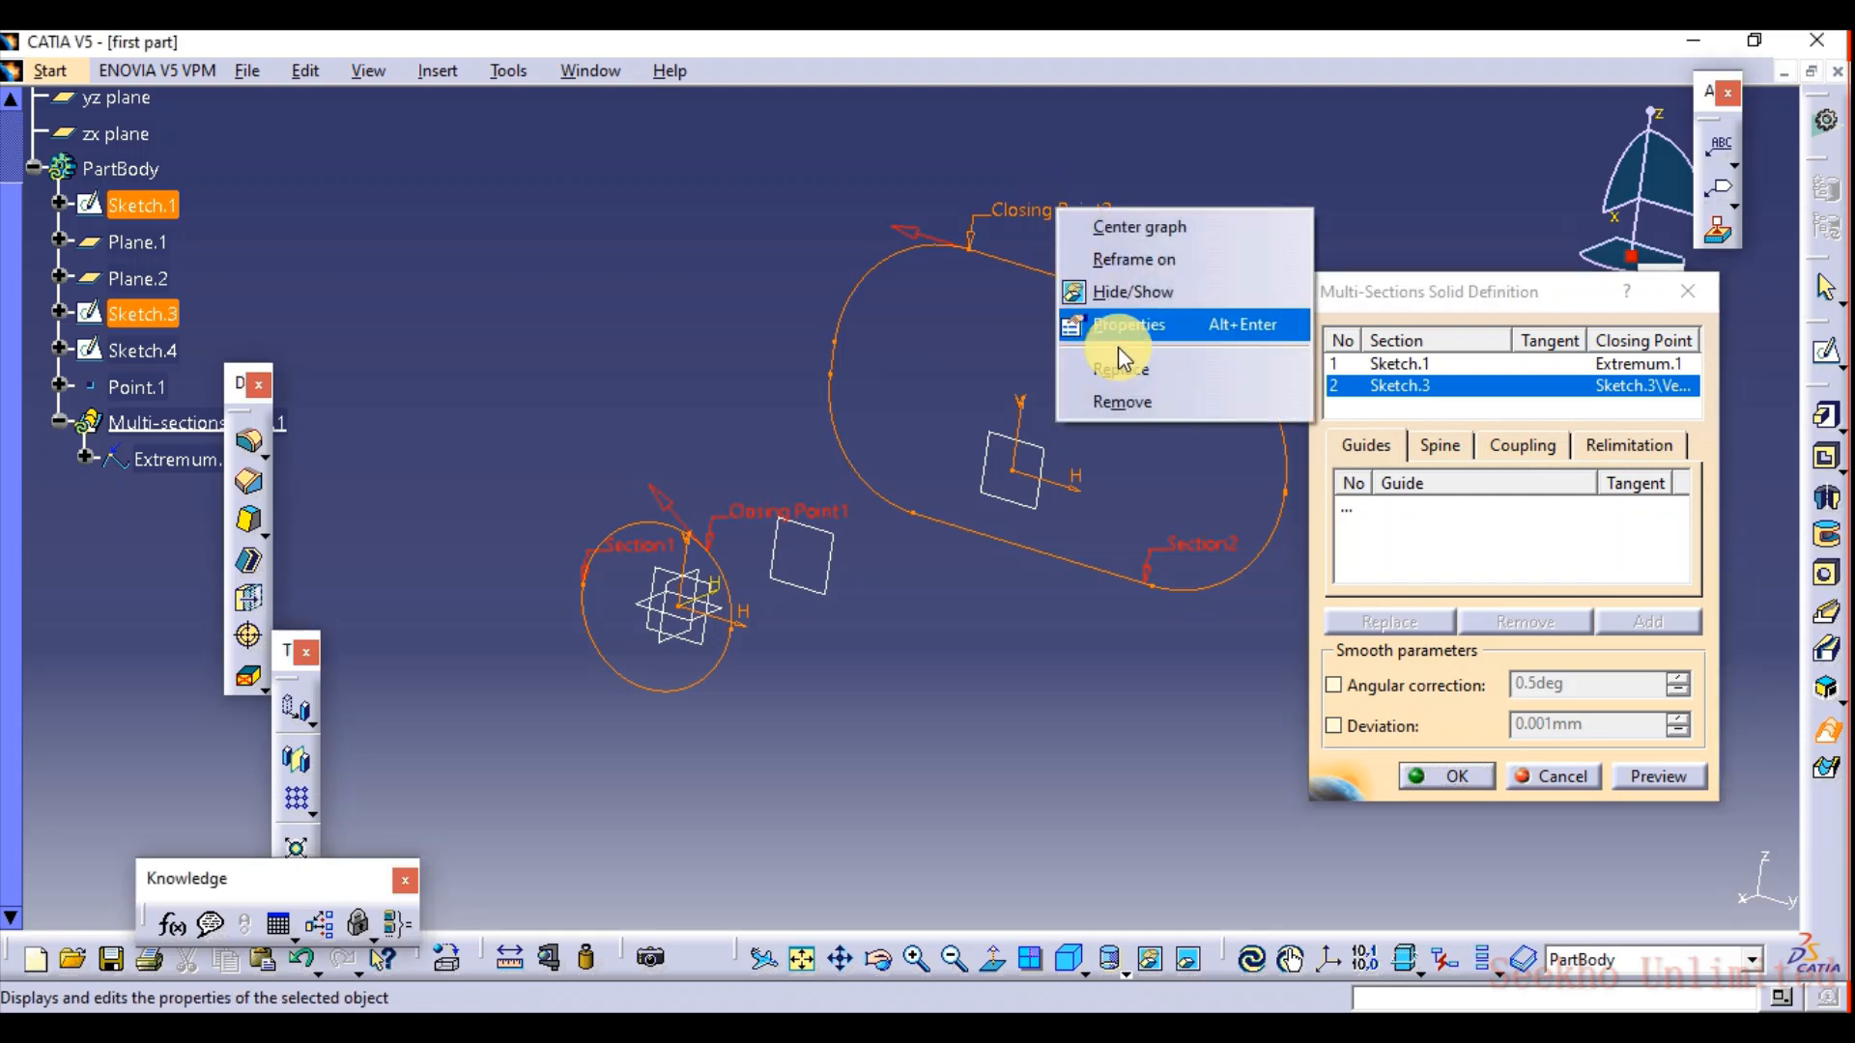
left_click(1126, 365)
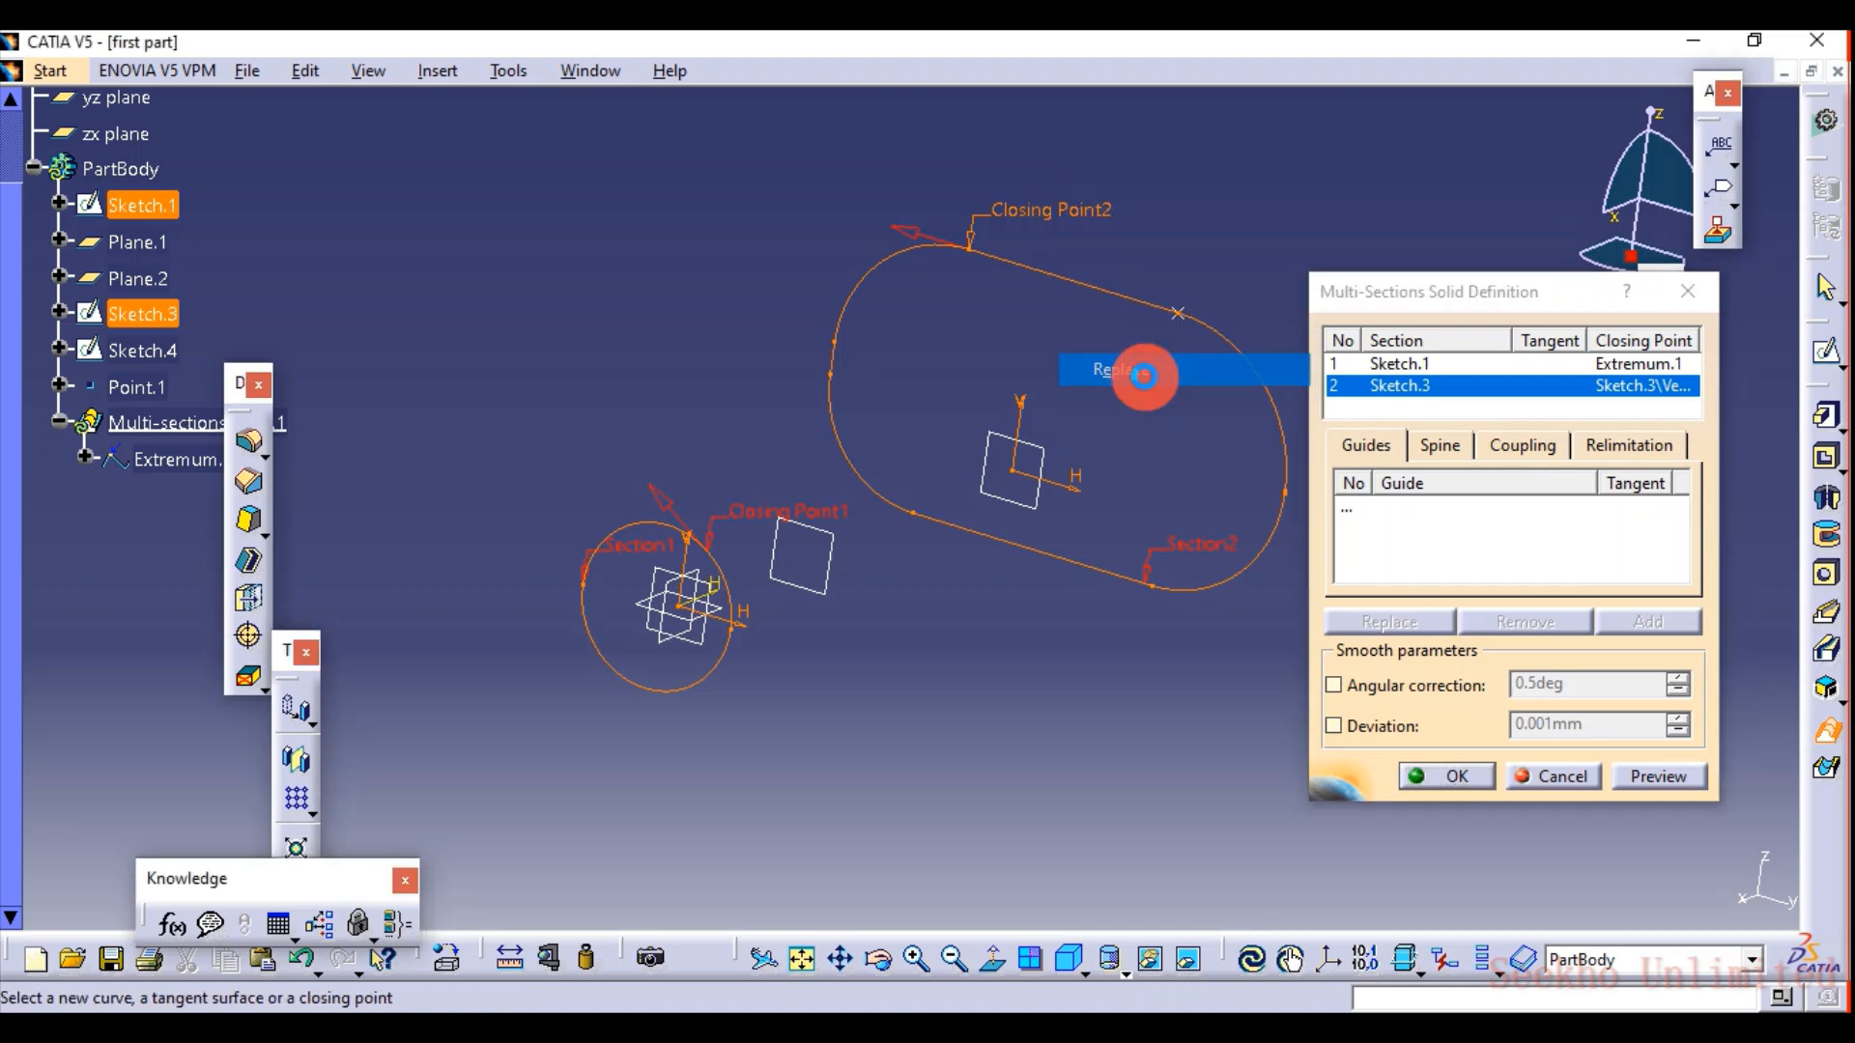
left_click(1185, 316)
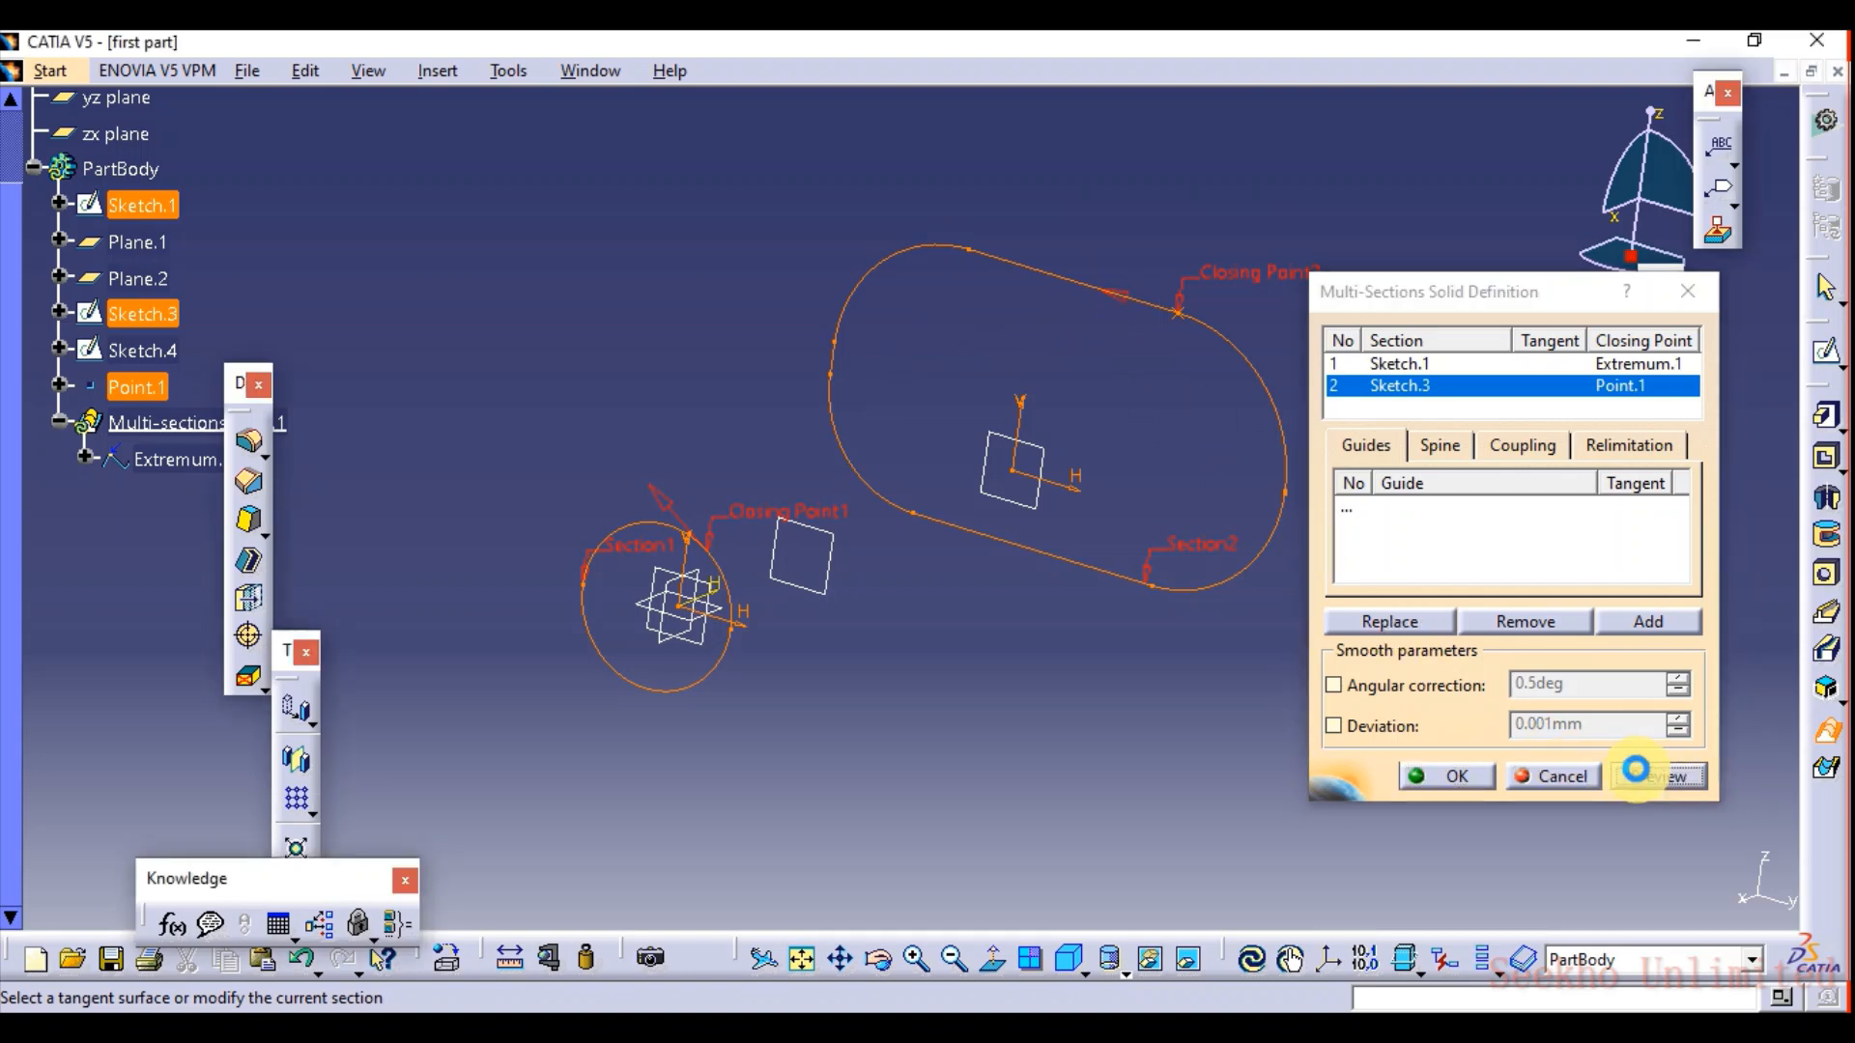
Preview the multi-sections solid and examine the coupling lines between the circle and the rounded rectangle from different sides.
left_click(1659, 777)
left_click(1085, 611)
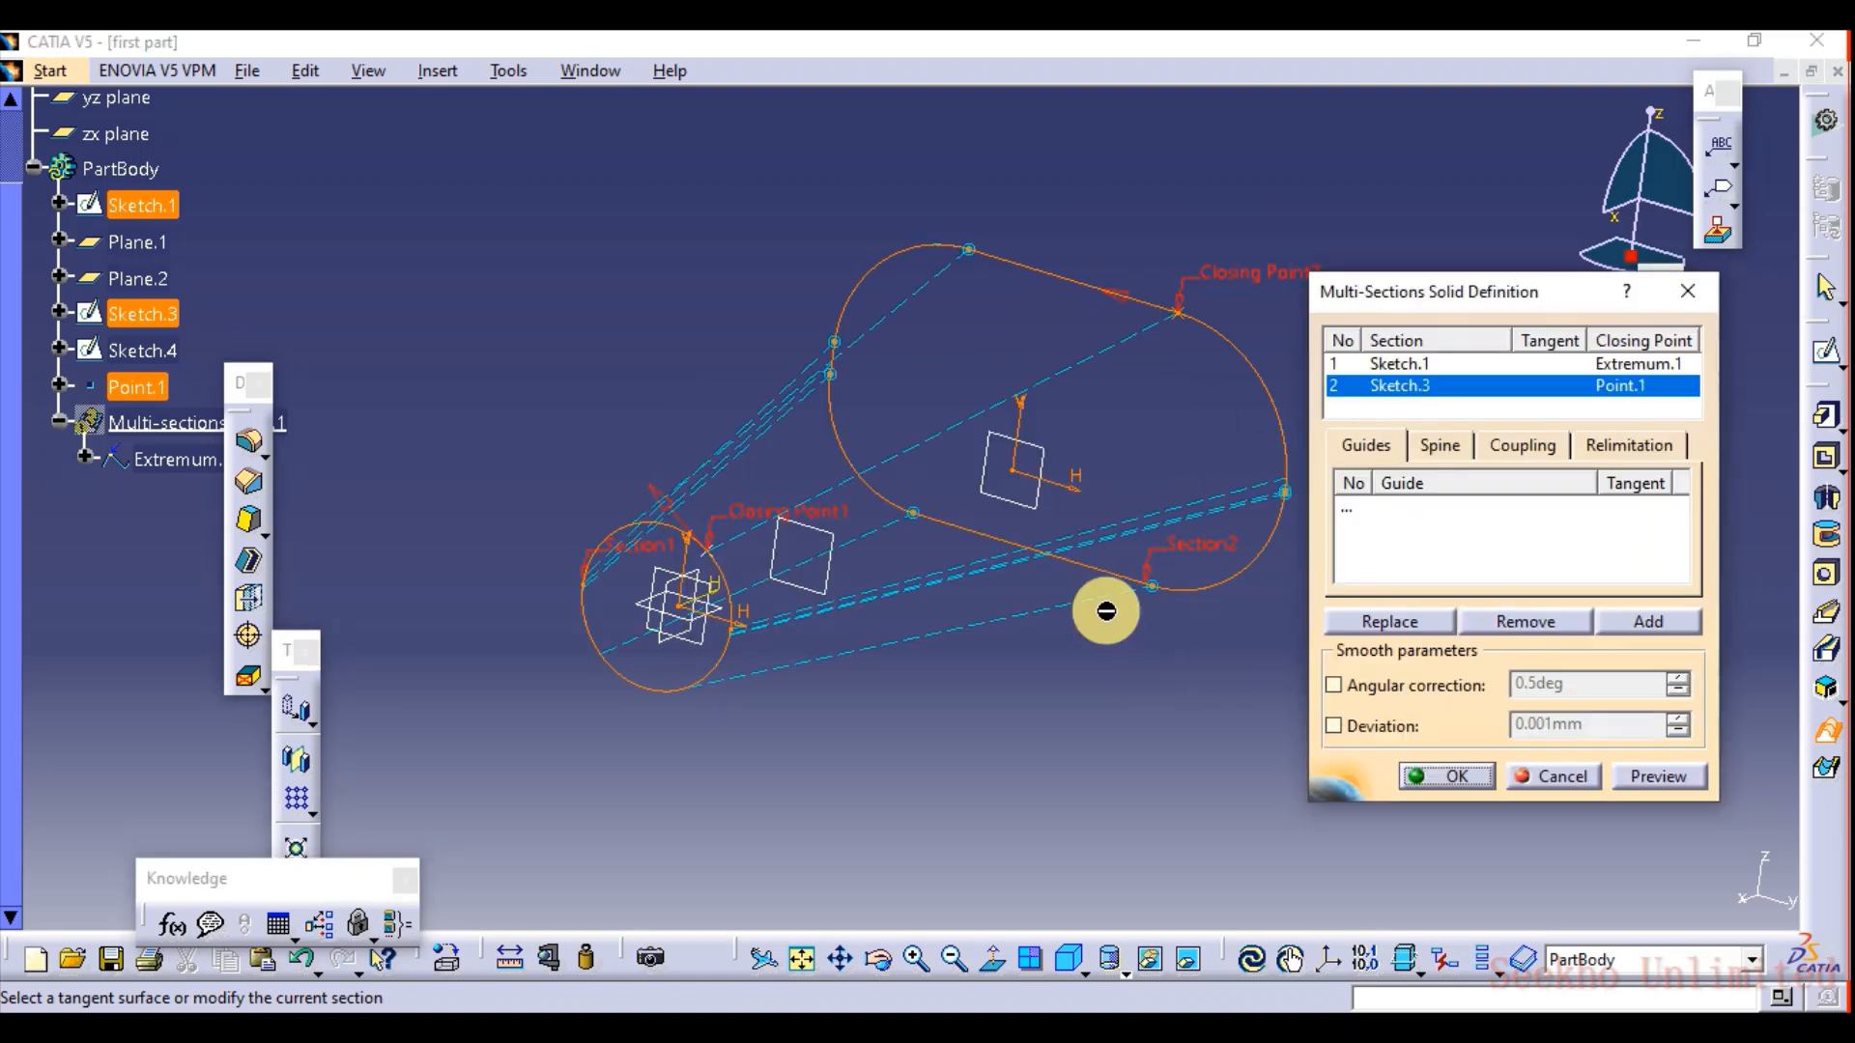
mouse_move(514, 562)
middle_mouse_down()
mouse_move(642, 712)
mouse_move(849, 703)
mouse_move(756, 745)
mouse_move(812, 625)
mouse_move(875, 642)
mouse_move(861, 588)
middle_mouse_up()
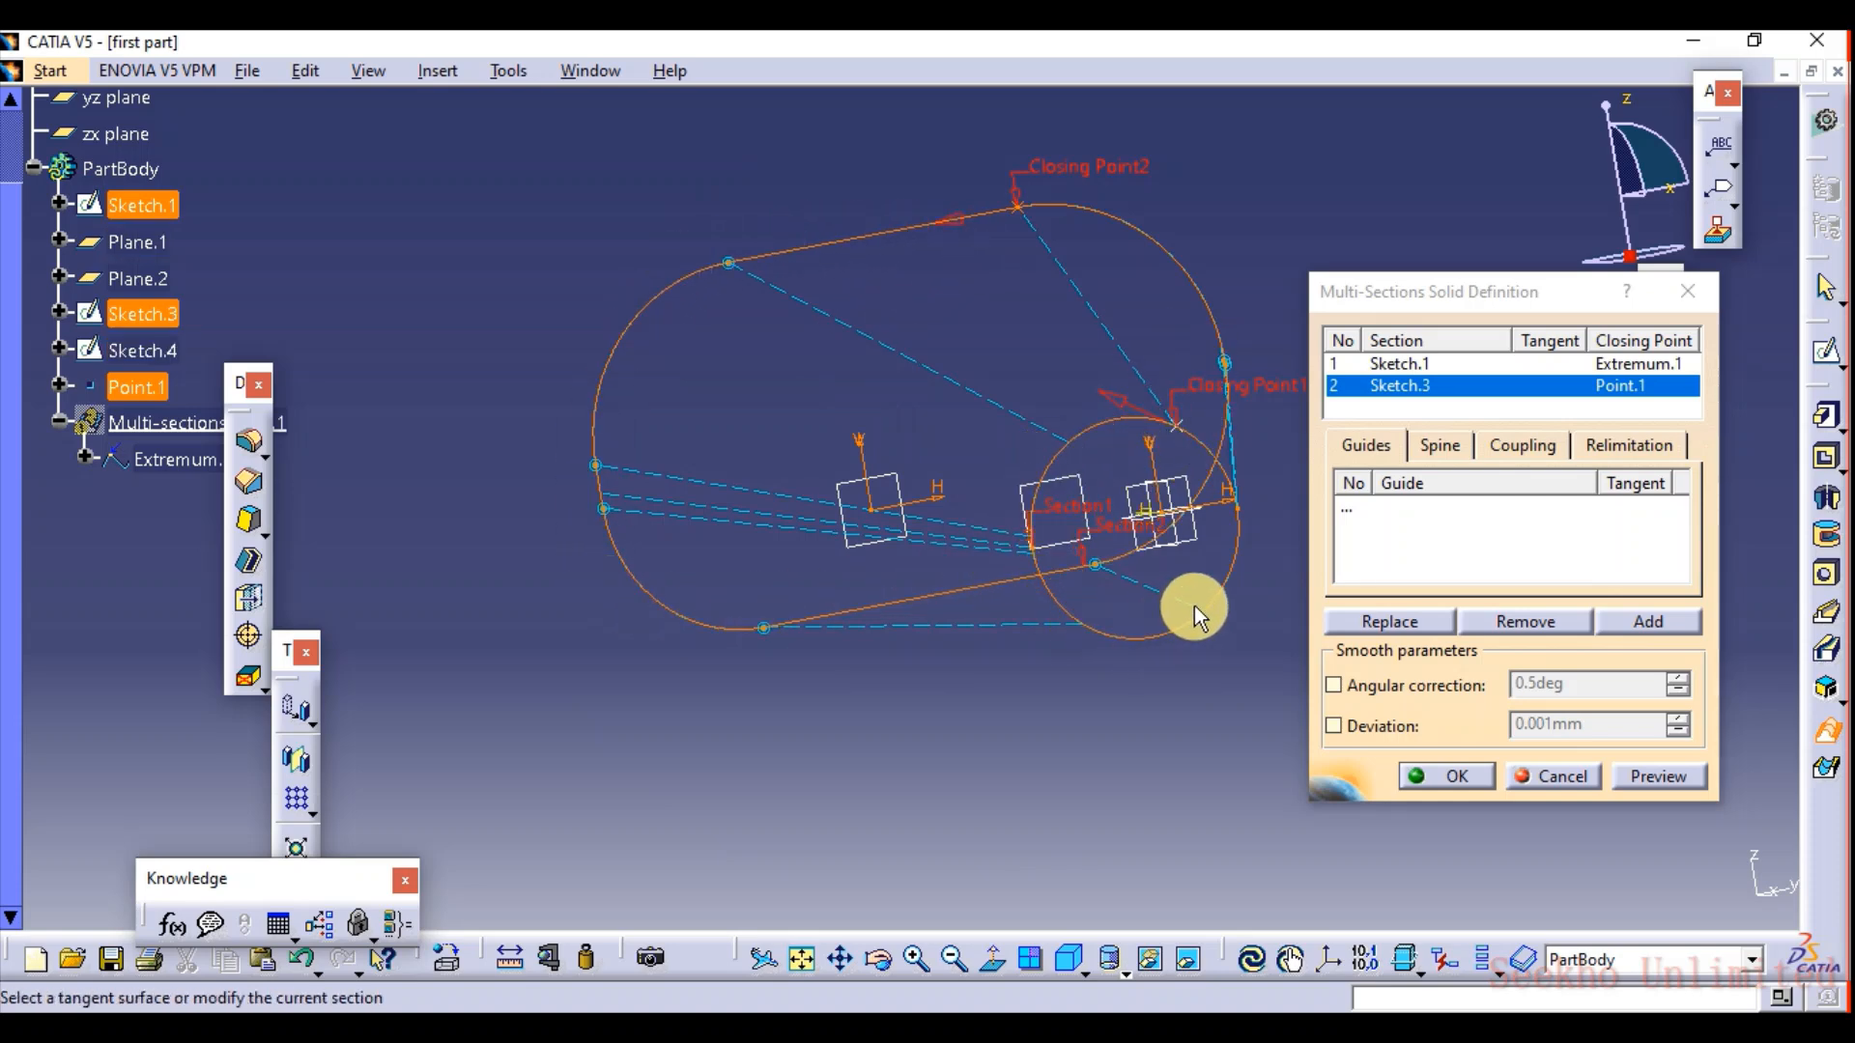
middle_click_drag(586, 459, 690, 480)
middle_click_drag(1018, 522, 777, 566)
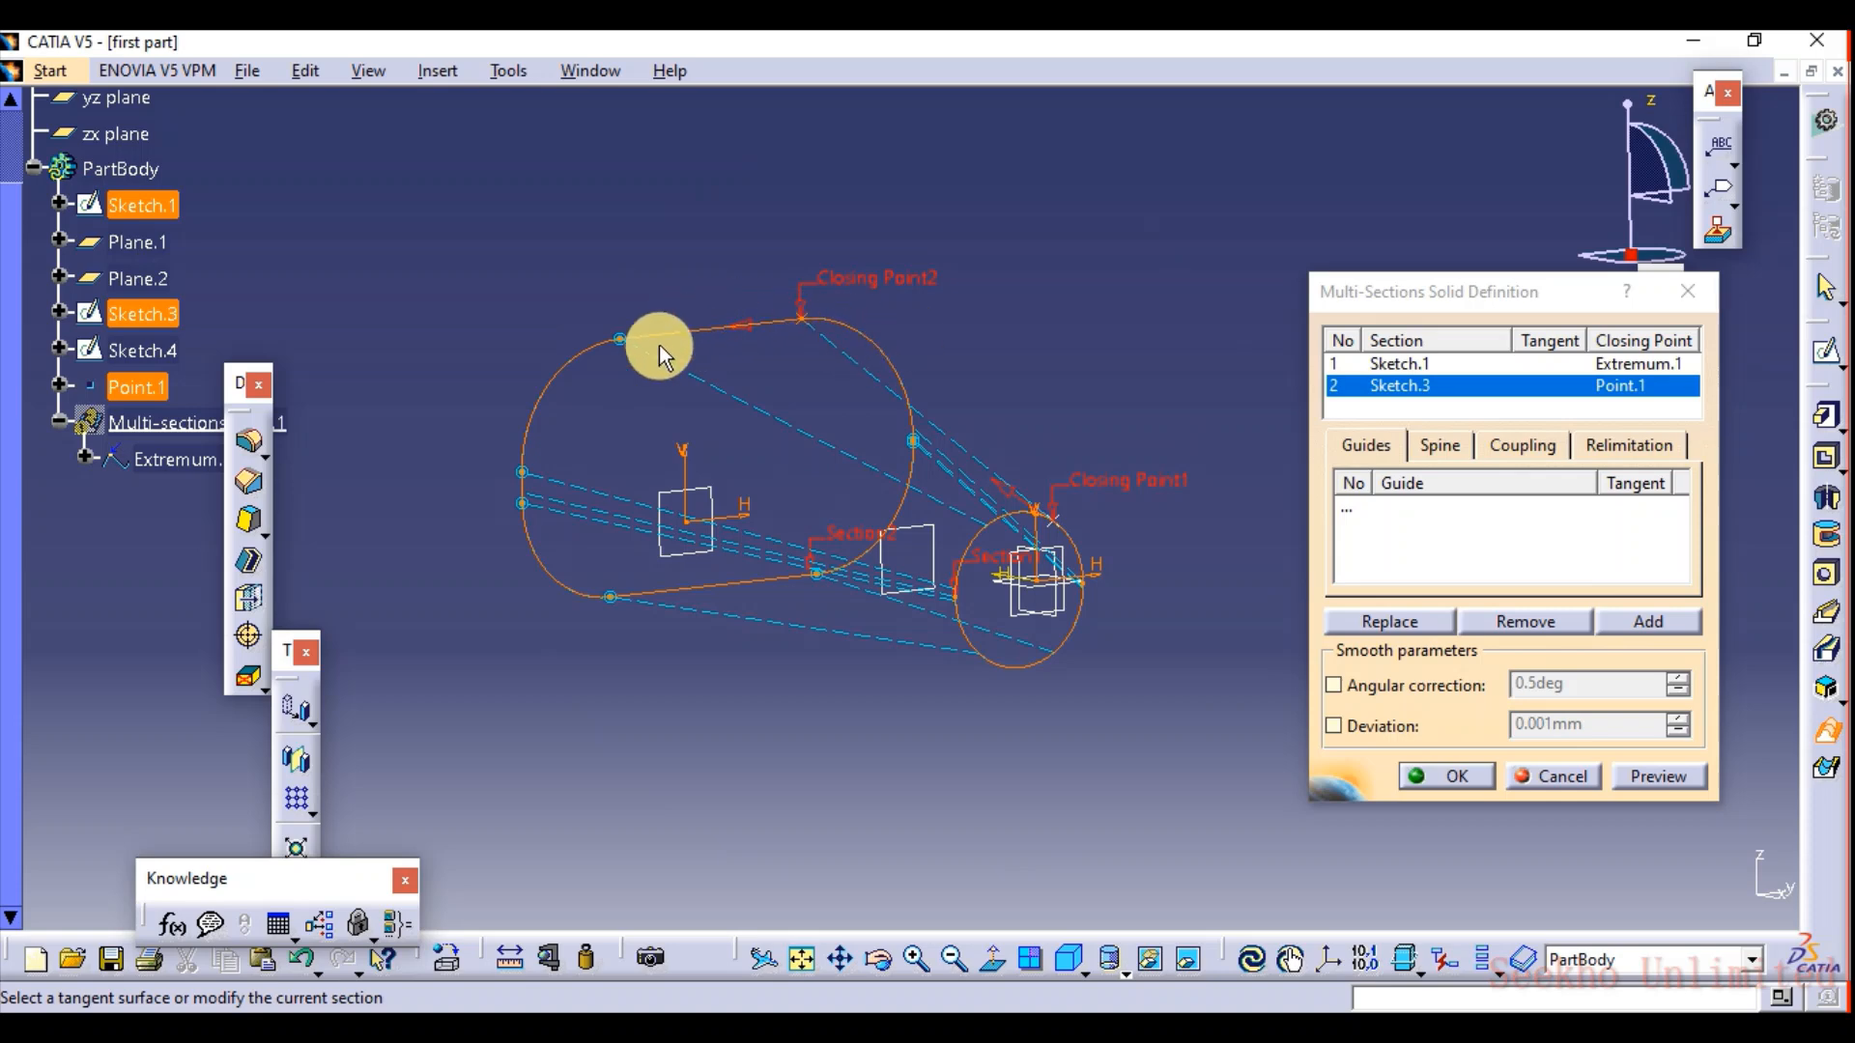
mouse_move(913, 530)
middle_mouse_down()
mouse_move(948, 560)
mouse_move(994, 535)
mouse_move(1047, 569)
mouse_move(805, 556)
mouse_move(650, 592)
mouse_move(935, 574)
mouse_move(898, 578)
mouse_move(898, 542)
mouse_move(913, 565)
middle_mouse_up()
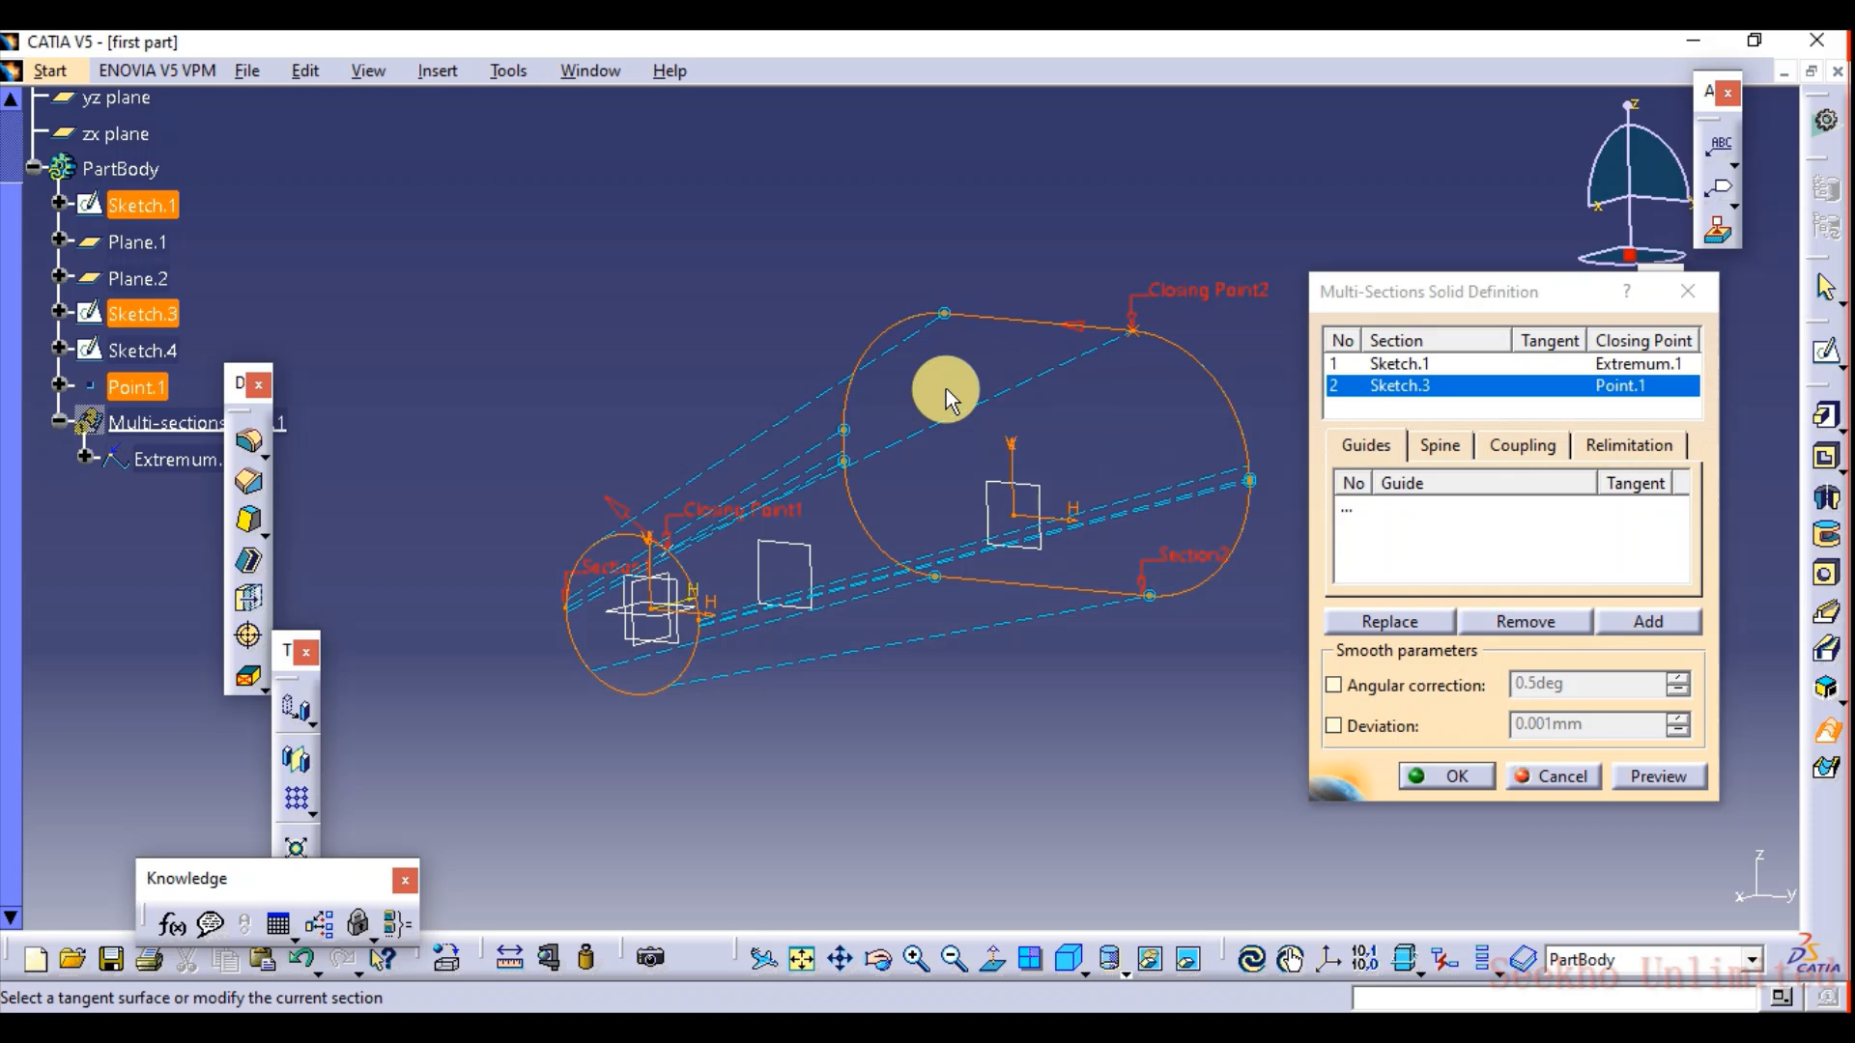
left_click(1388, 512)
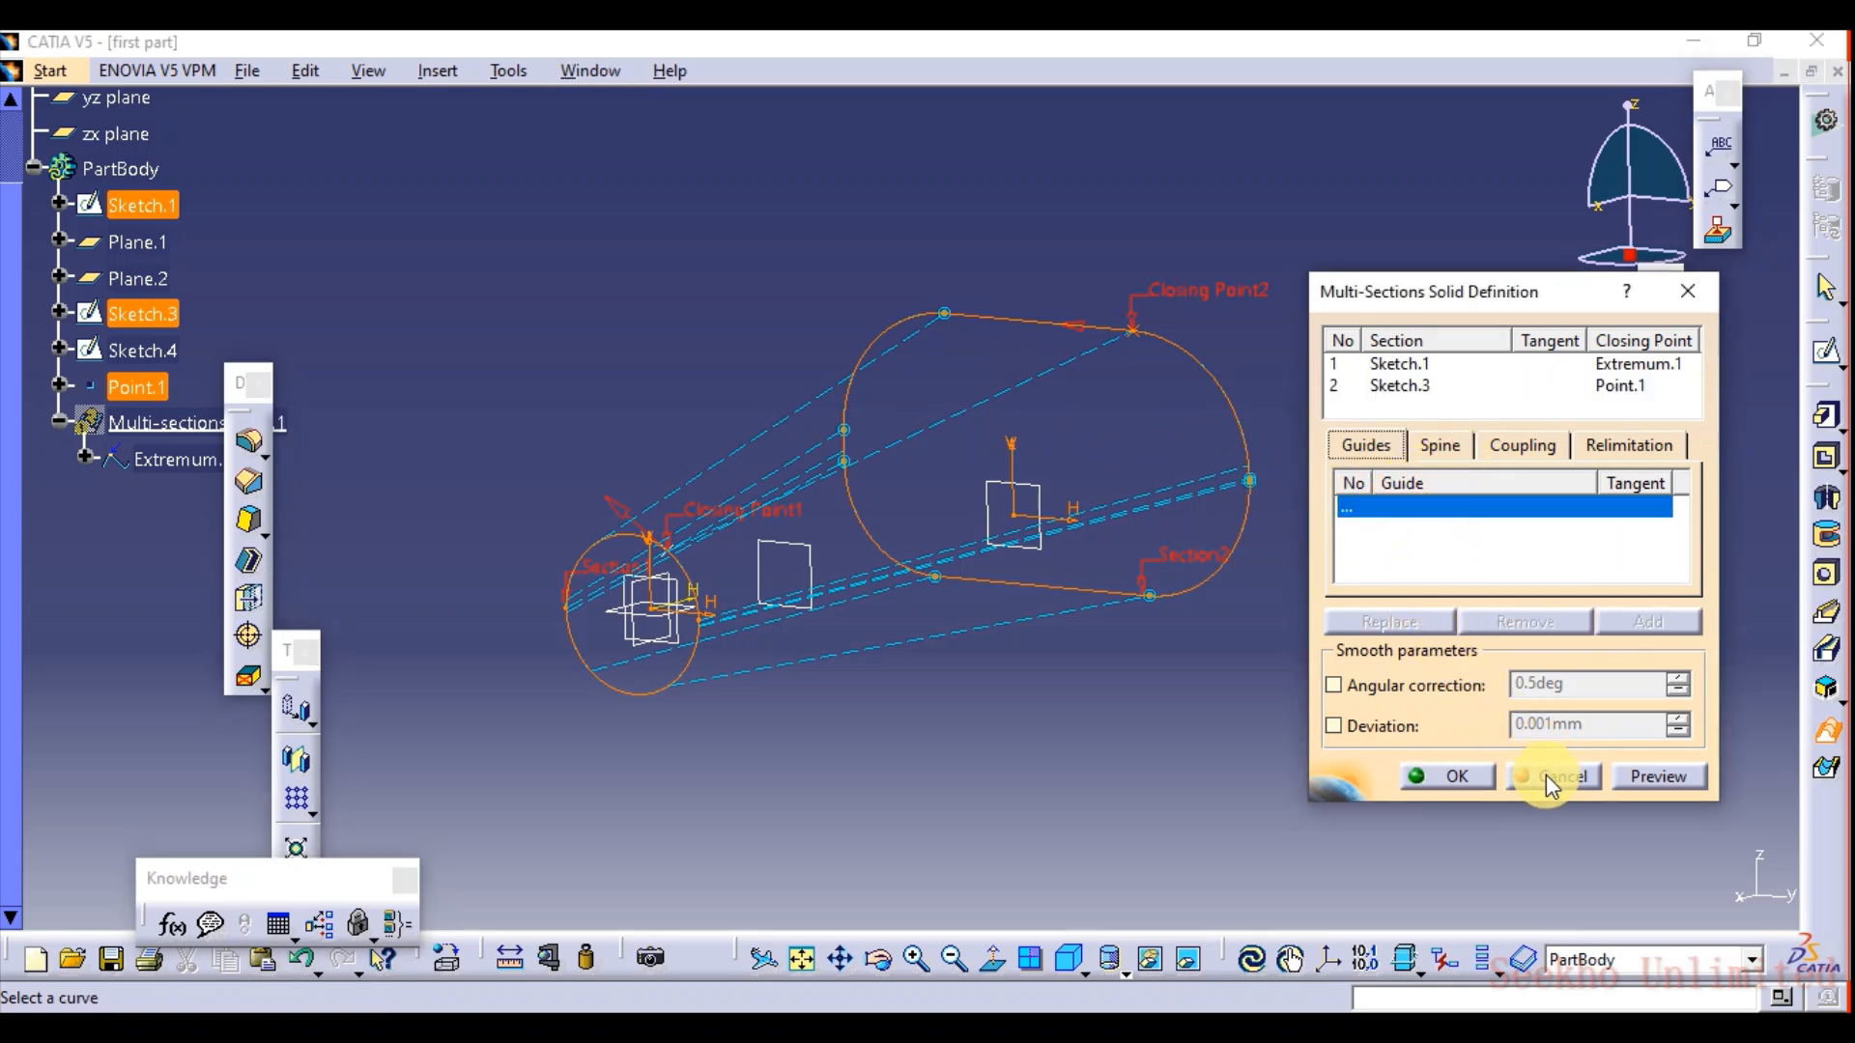